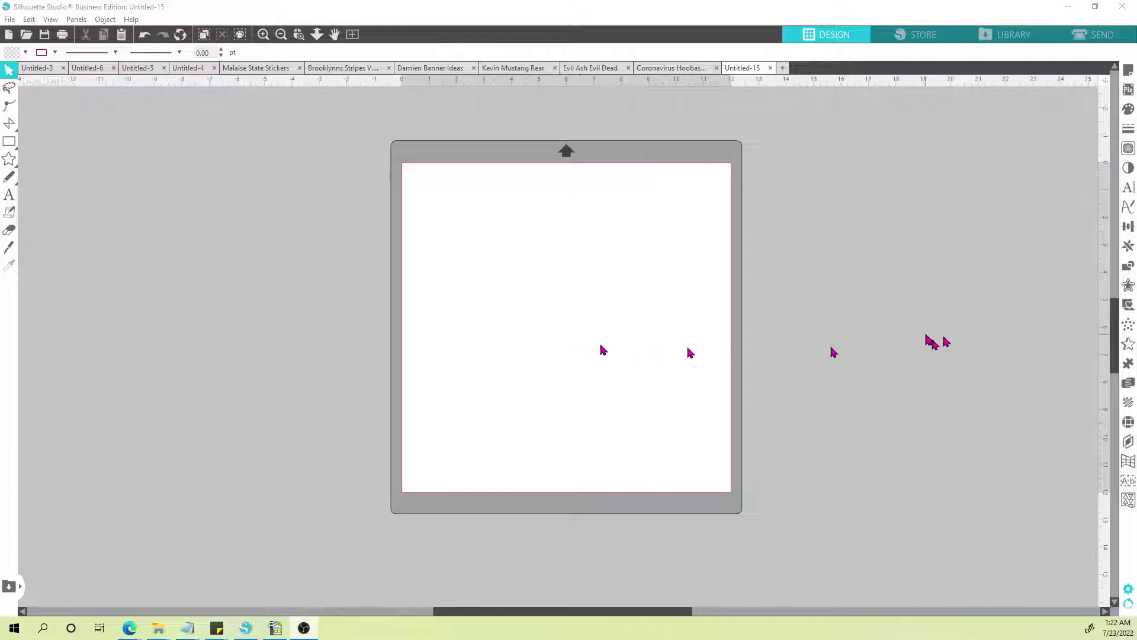
Step: Place the photo of the New Era Masonry logo beside the cutting mat
drag(1134, 329, 239, 333)
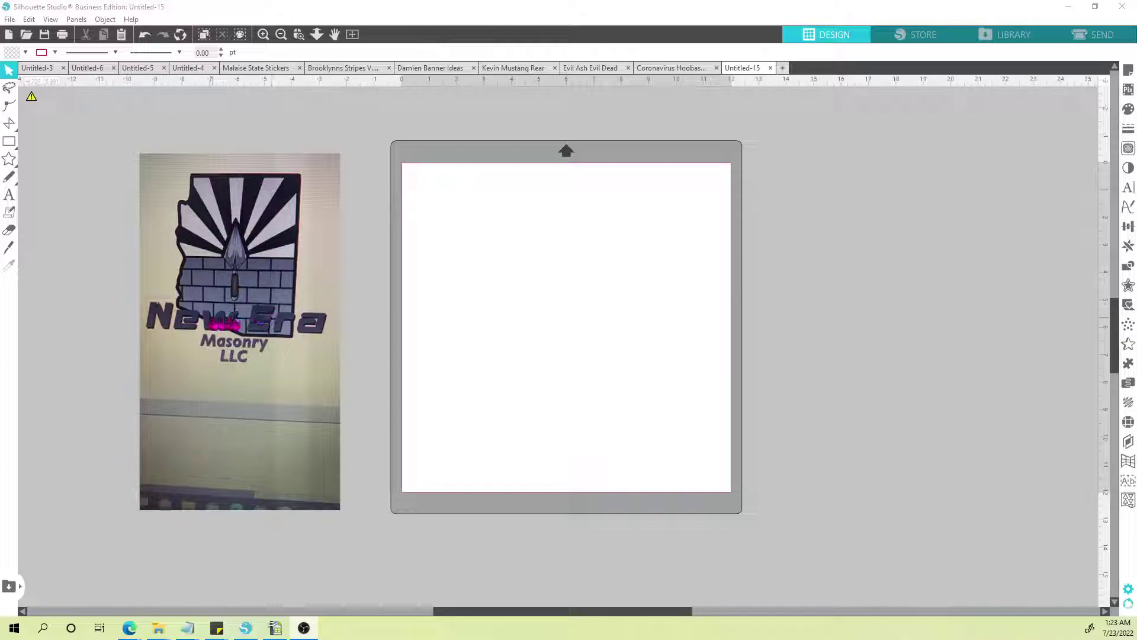
click(8, 230)
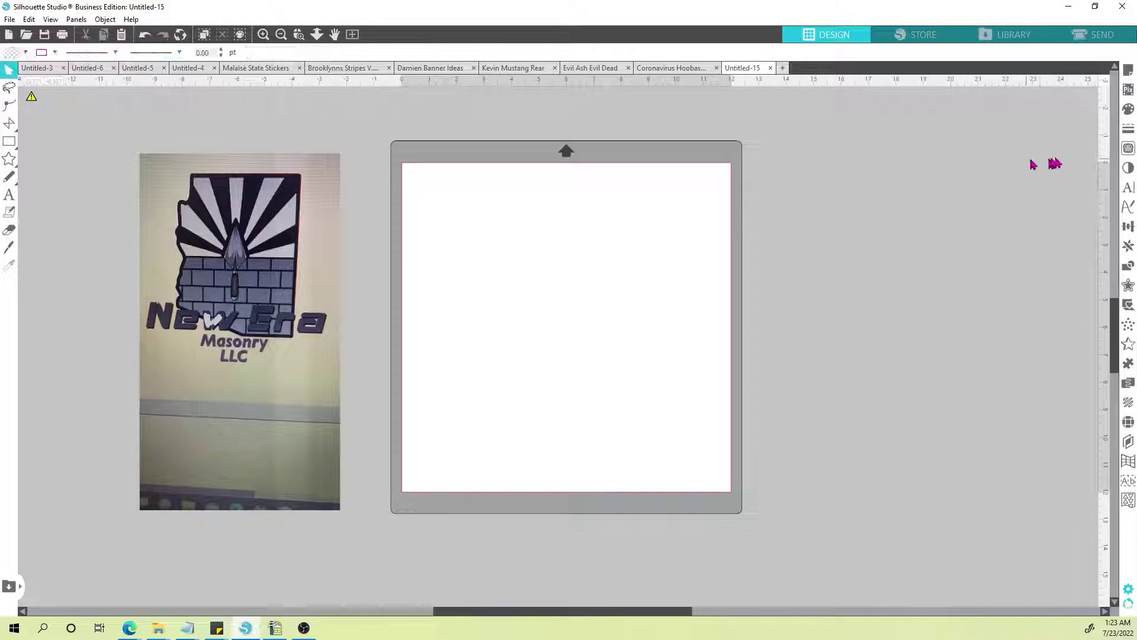
Step: Try to auto-trace the sunburst upper part of the logo photo, and dismiss the trace area
click(1128, 148)
click(933, 140)
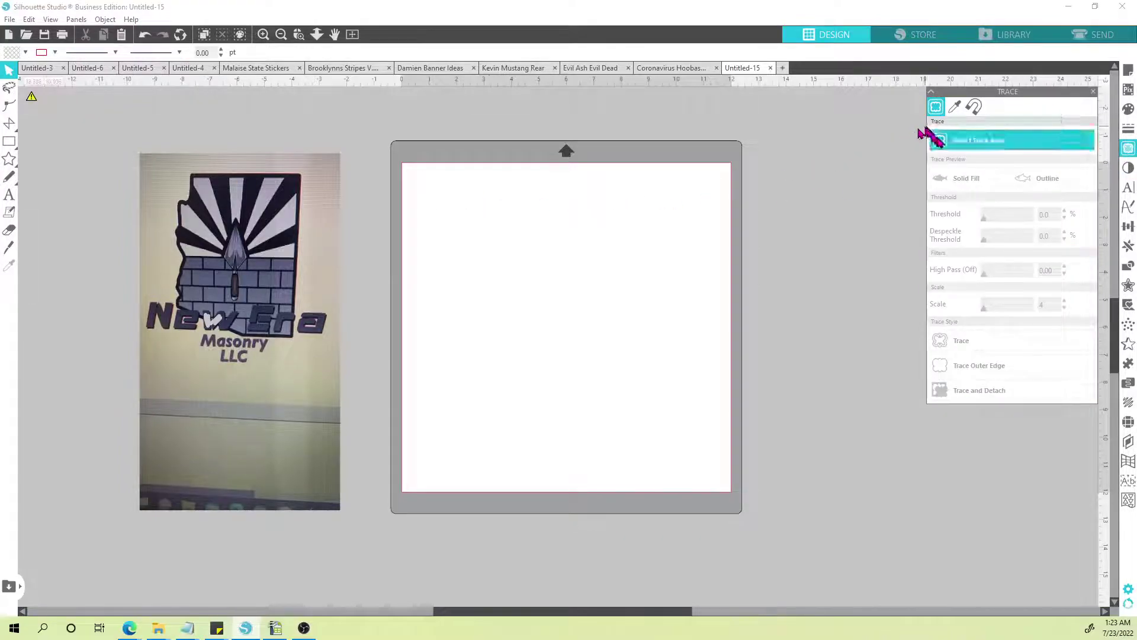
drag(159, 161, 318, 275)
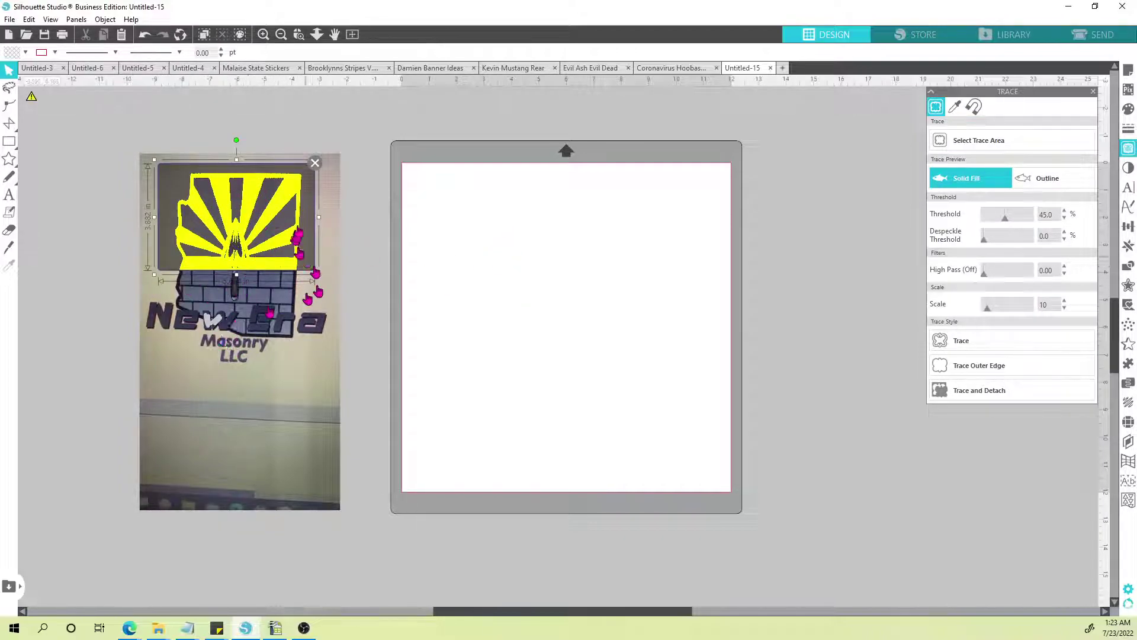
click(314, 164)
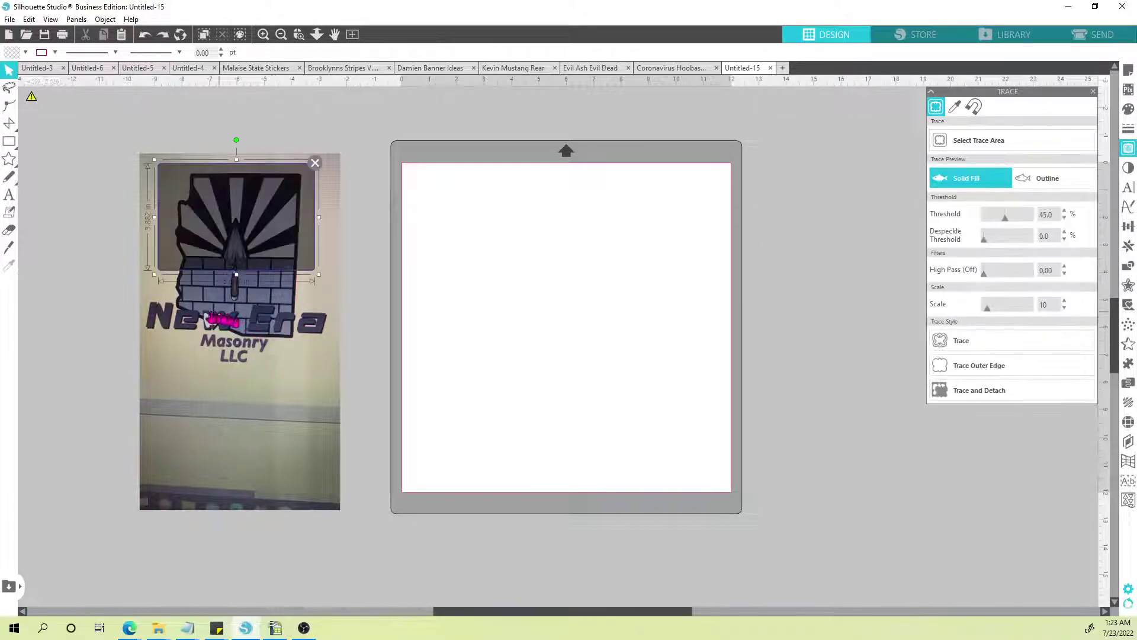
Step: Delete the logo photo from the workspace and undo the deletion
drag(213, 331, 374, 160)
key(Delete)
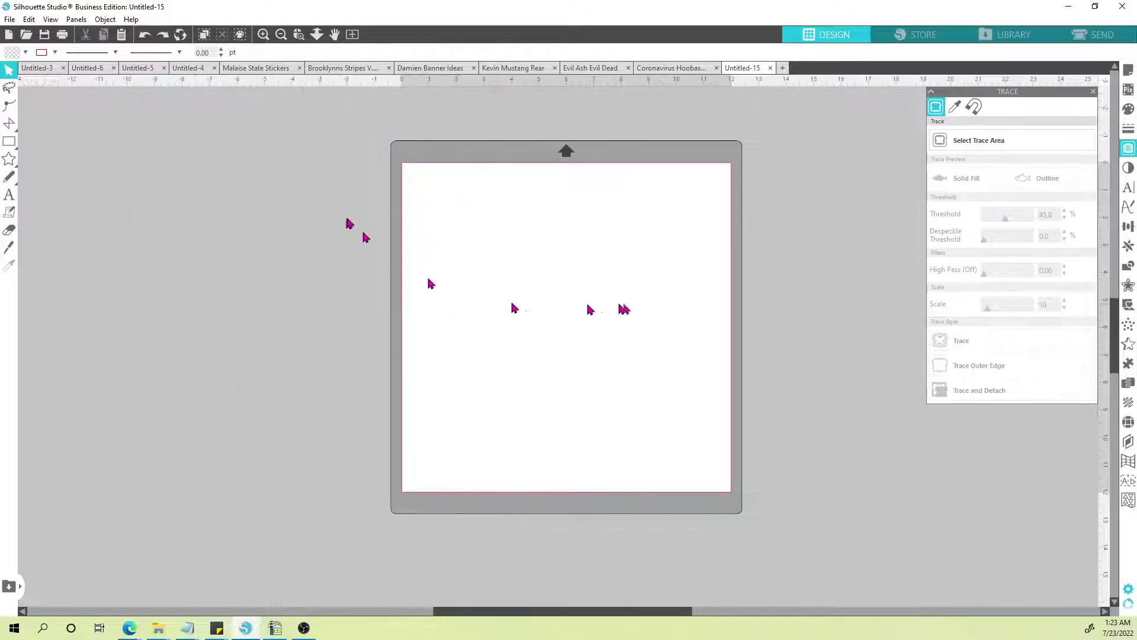
key(ctrl+z)
key(ctrl+z)
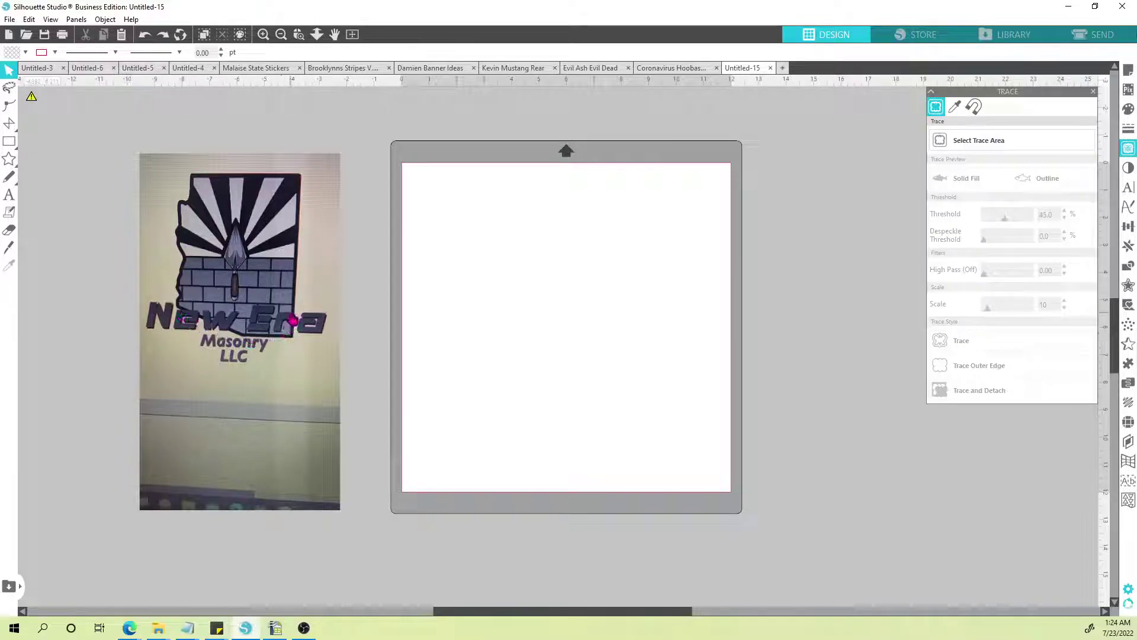
Step: Place the dark Arizona silhouette image on the mat page beside the logo photo
scroll(386, 360, up, 2)
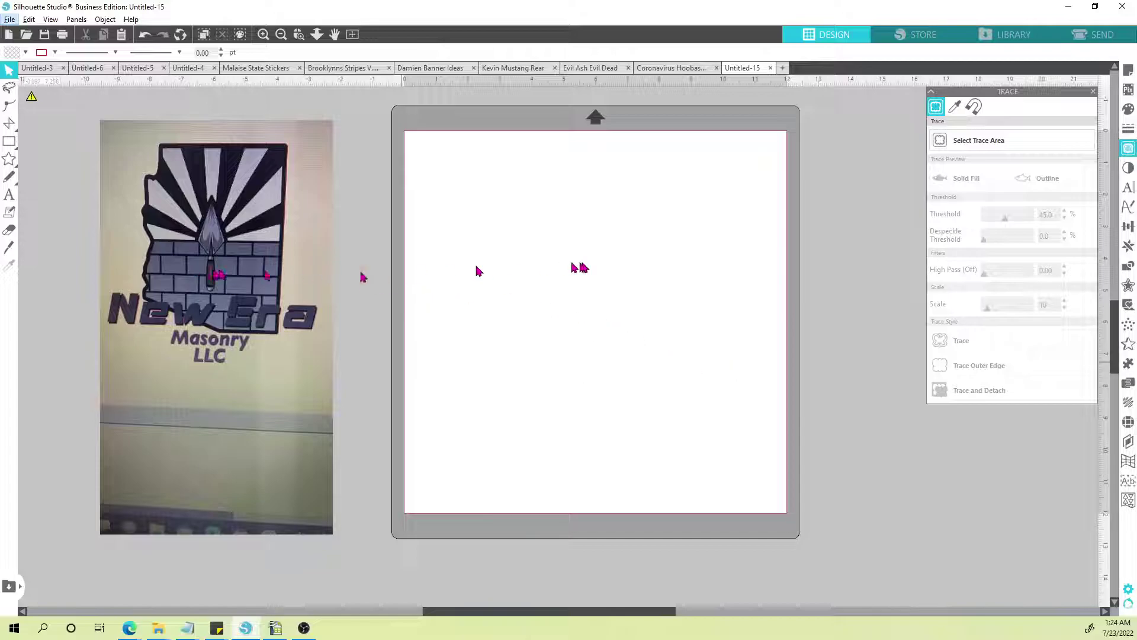
drag(1136, 249, 550, 303)
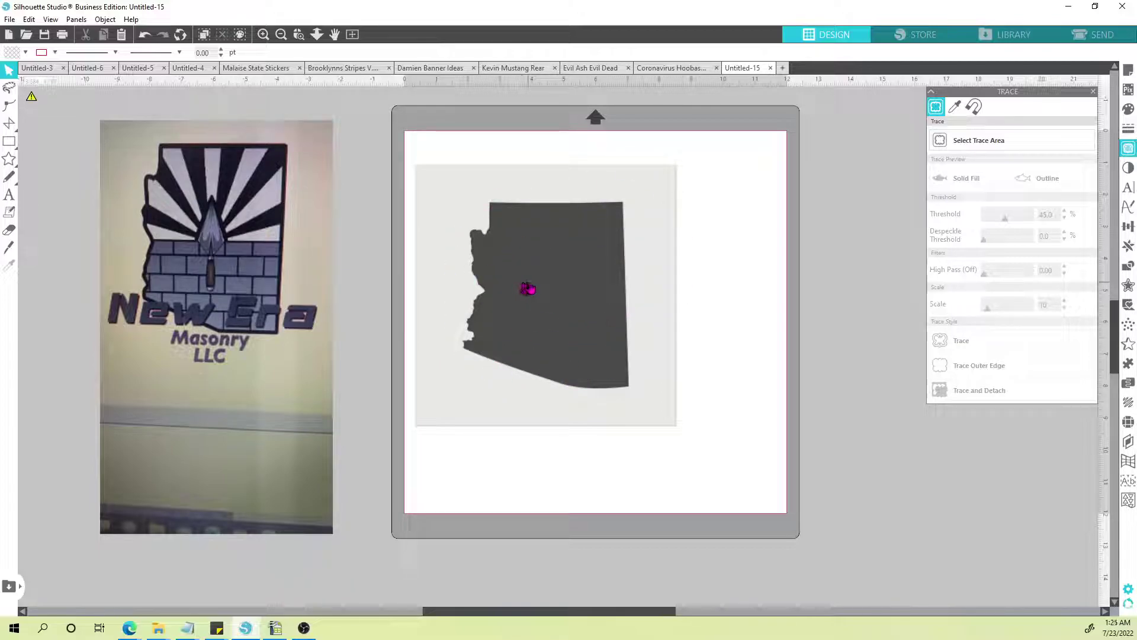
Step: Try to outline the state shape on the logo photo by hand, point by point, and undo the drawing
click(9, 126)
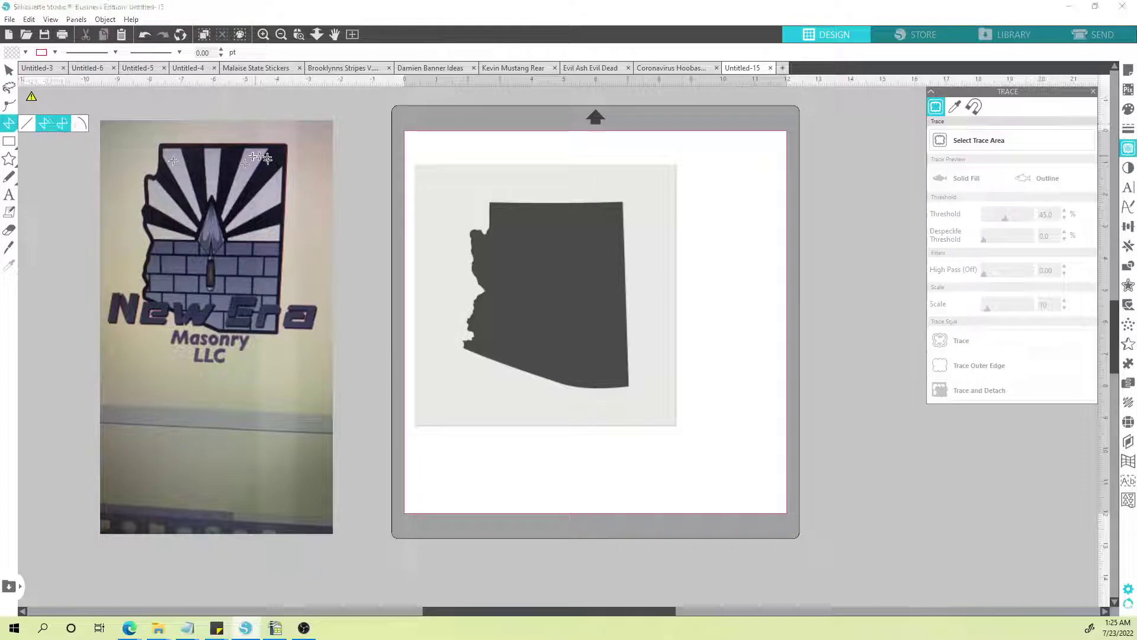
click(43, 130)
click(287, 143)
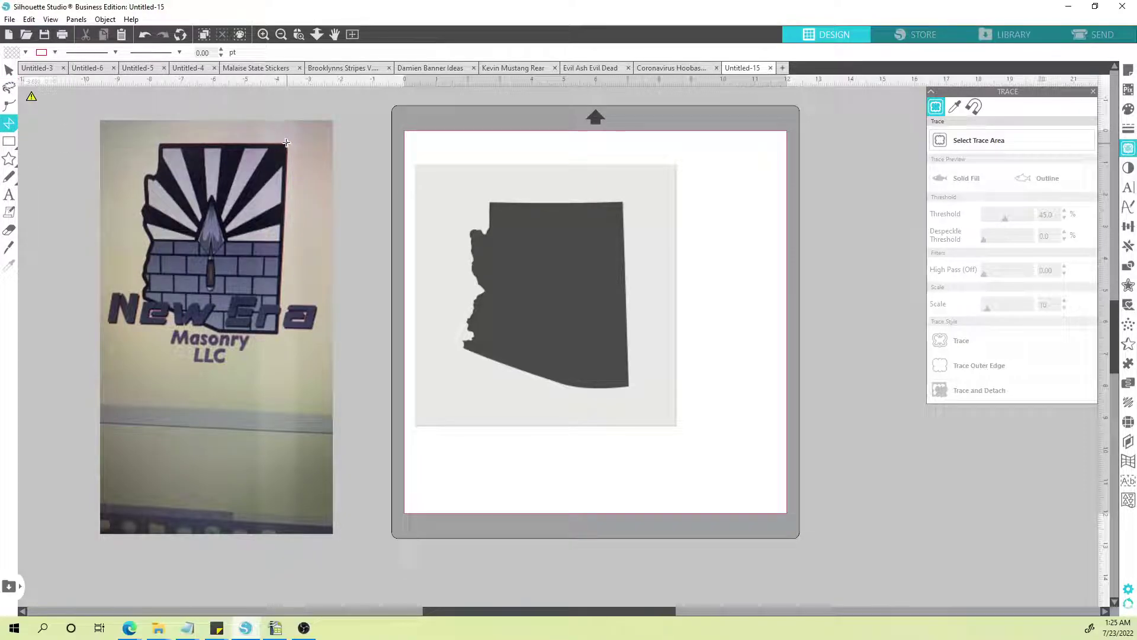
click(161, 144)
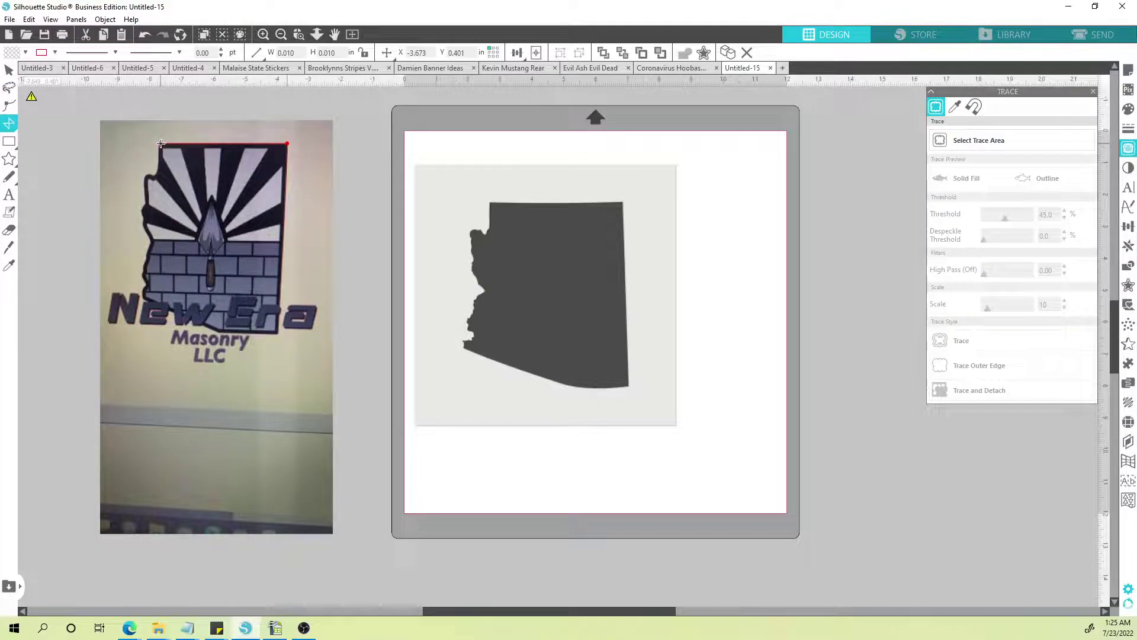
click(145, 201)
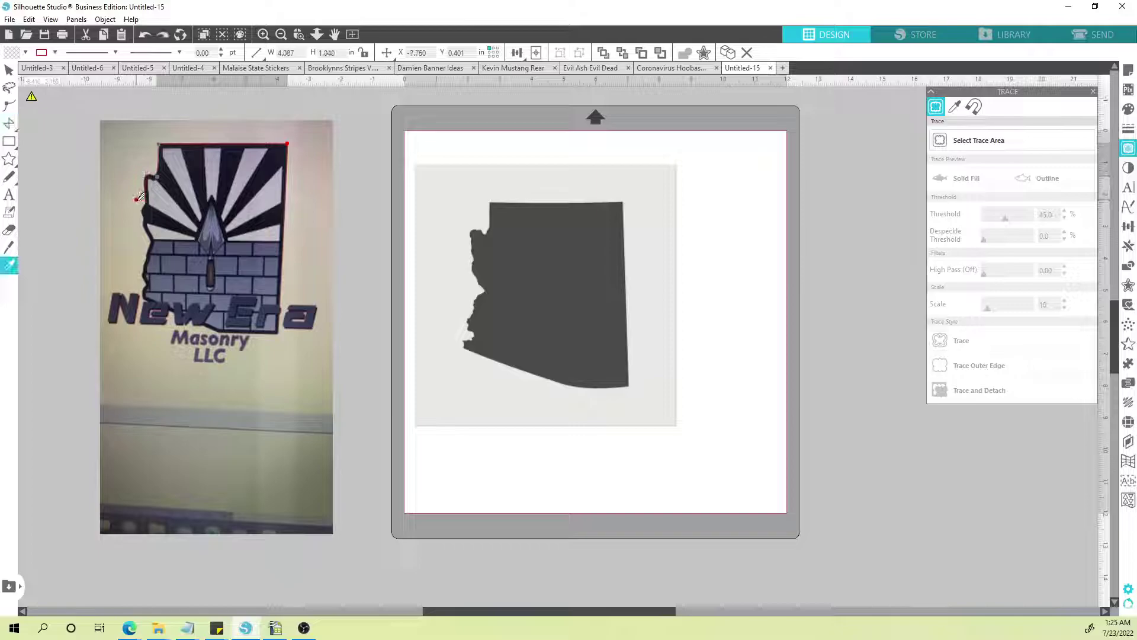
key(ctrl+z)
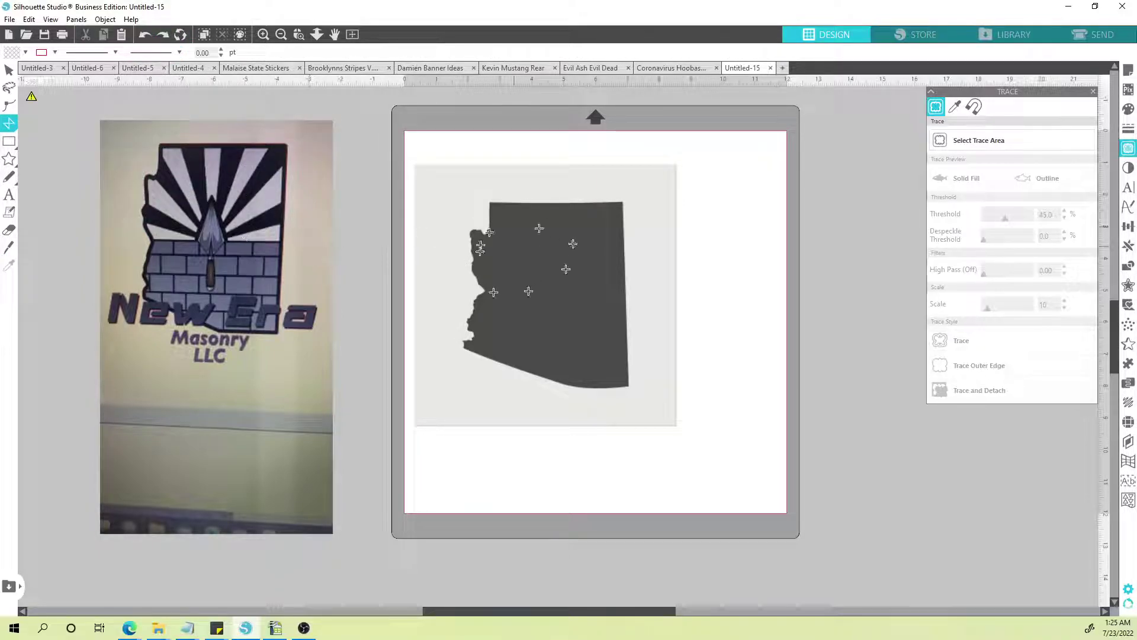
Step: Trace the Arizona silhouette image with scale 4 and a threshold of about 88%, and delete the source image
click(977, 140)
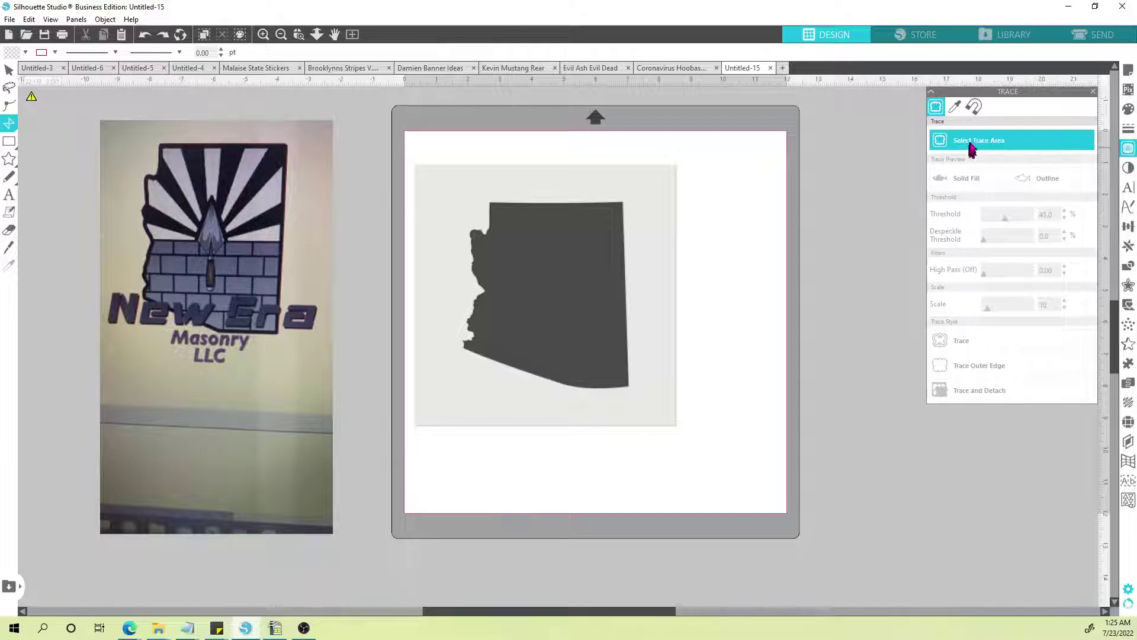
mouse_move(431, 182)
mouse_down()
mouse_move(649, 349)
mouse_move(660, 410)
mouse_up()
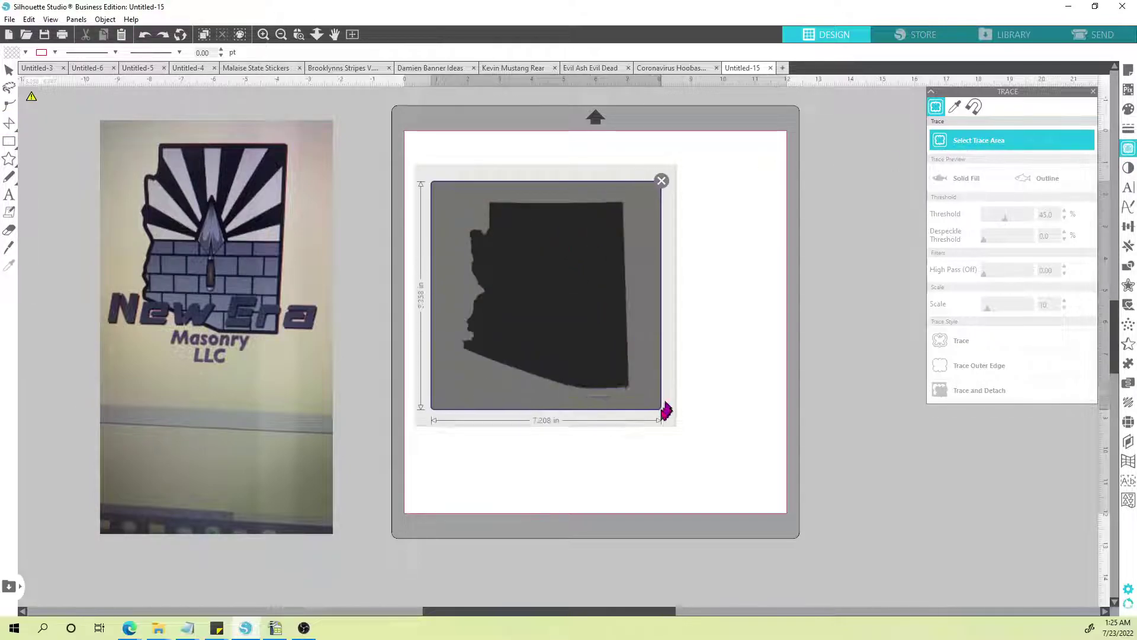
drag(989, 313, 964, 318)
drag(1007, 224, 1026, 223)
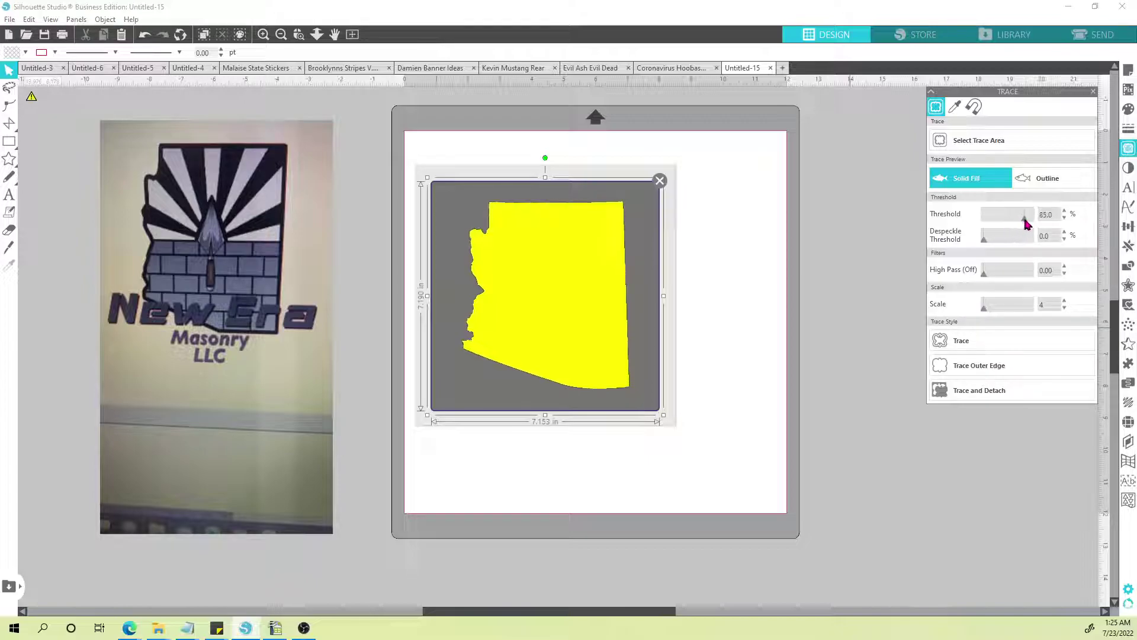
click(958, 342)
mouse_move(652, 337)
mouse_down()
mouse_move(752, 320)
mouse_move(826, 325)
mouse_up()
key(Delete)
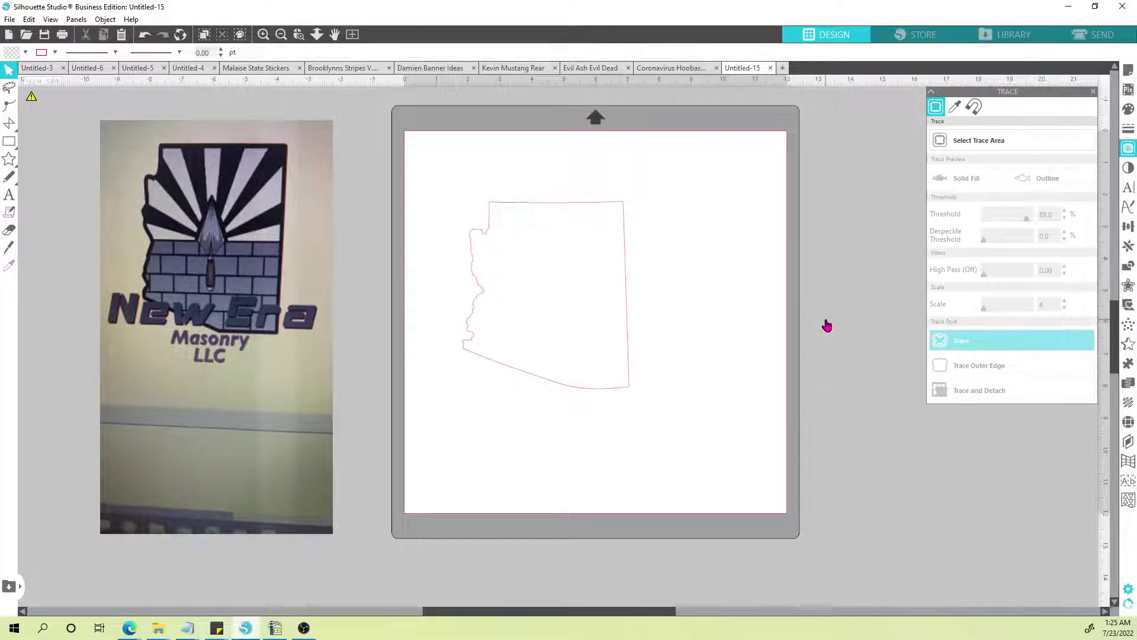
Step: Fill the traced Arizona outline with black and make its line colour transparent
click(621, 212)
click(13, 53)
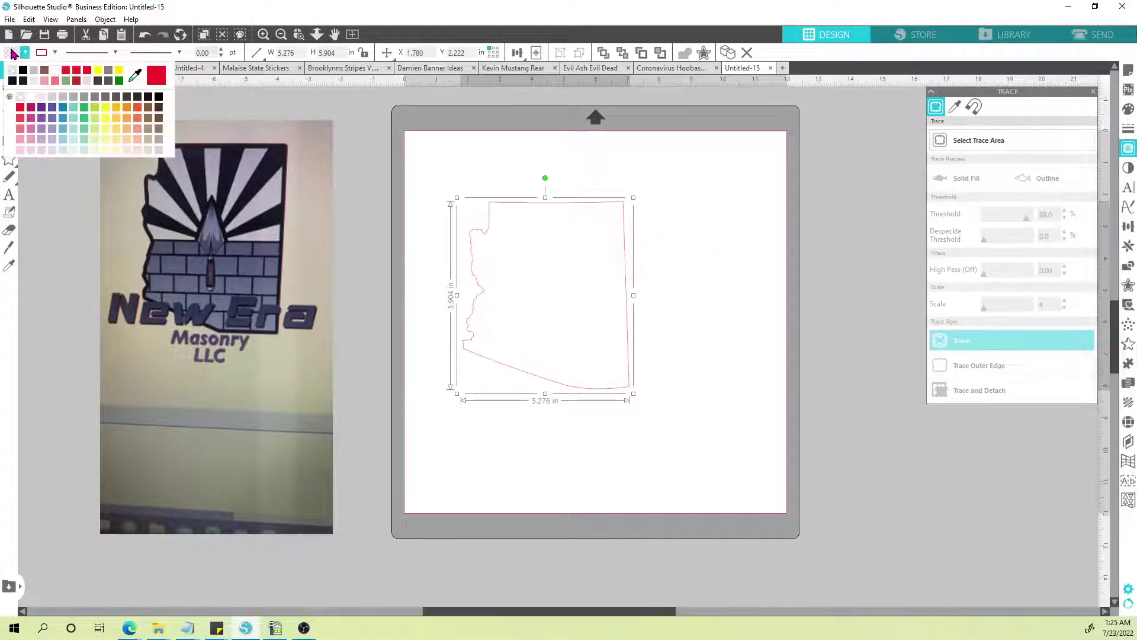
click(23, 69)
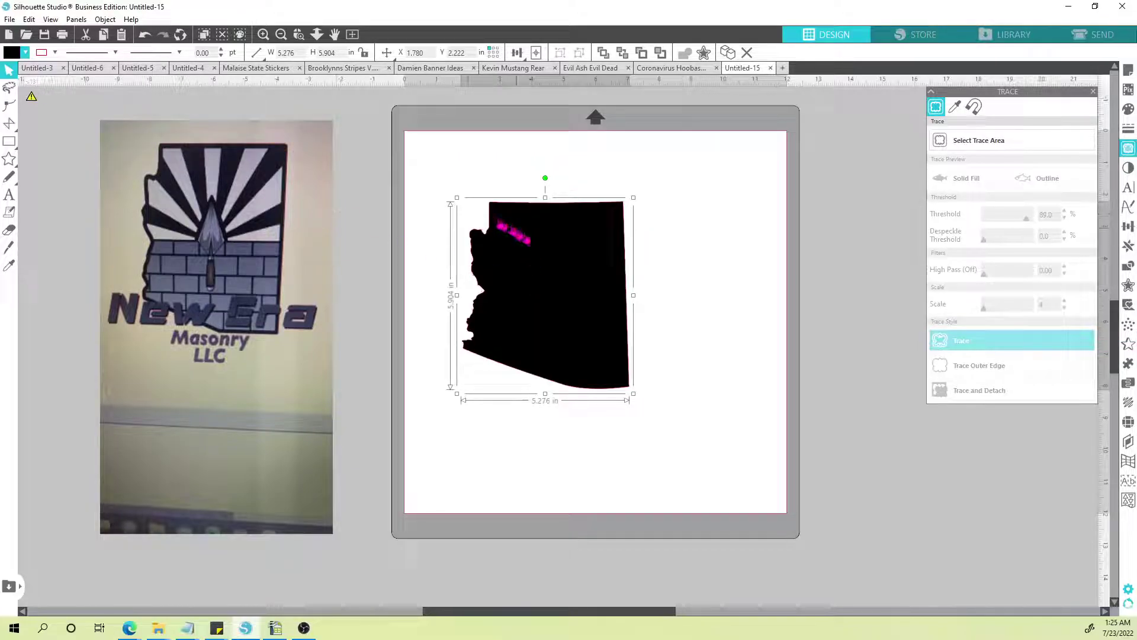
click(54, 52)
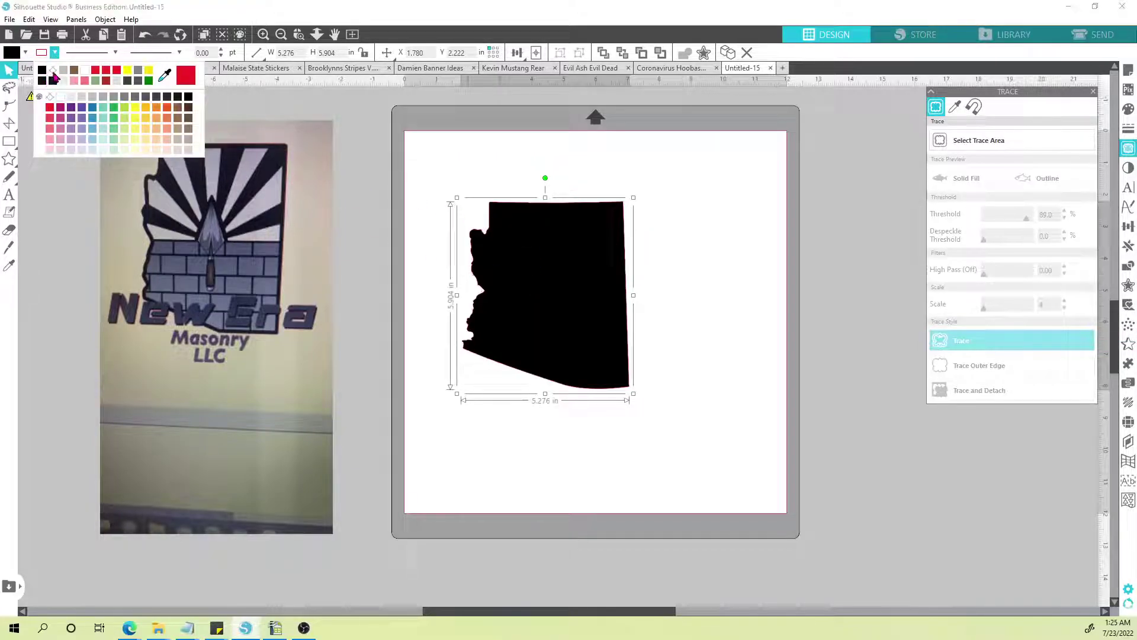
click(52, 70)
click(743, 254)
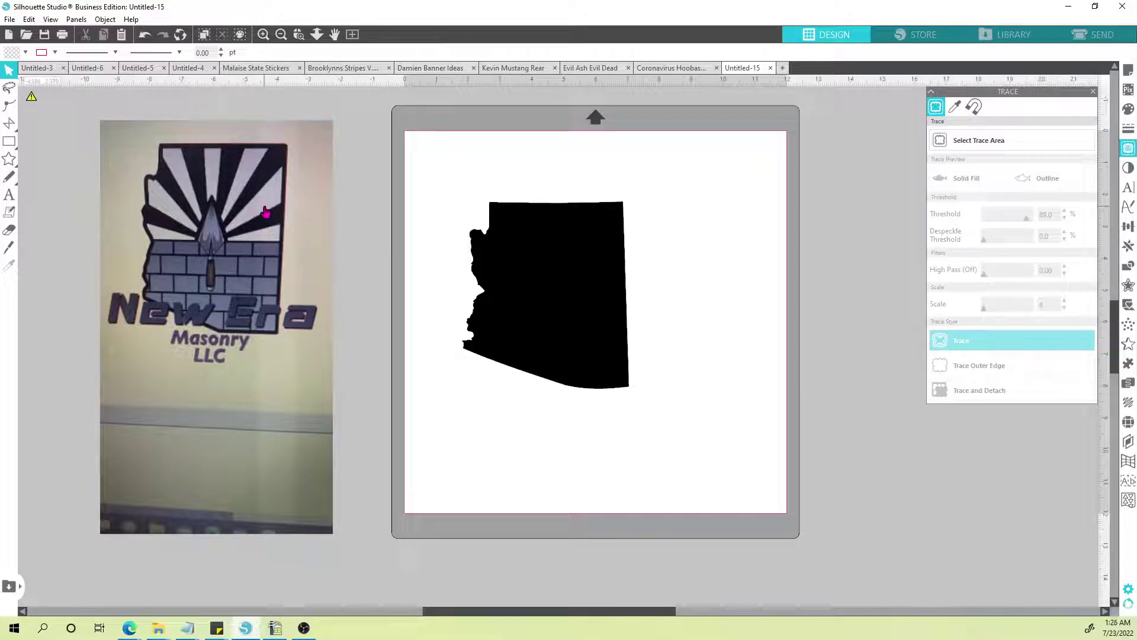
Step: Move the logo photo next to the black Arizona shape, without overlapping it
drag(250, 243, 422, 278)
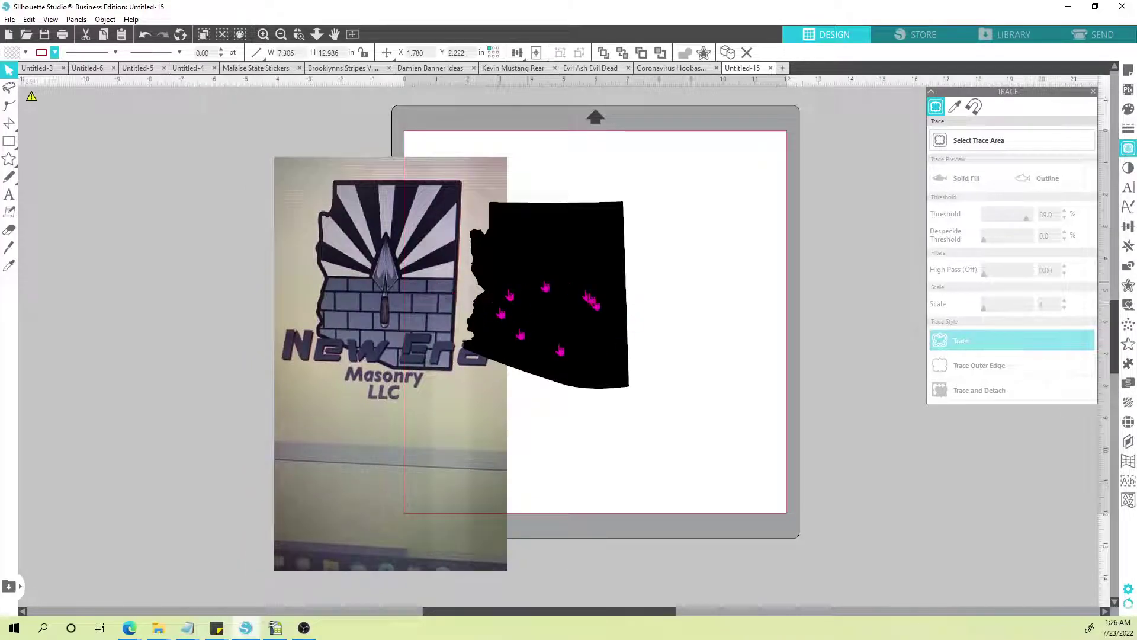
click(823, 281)
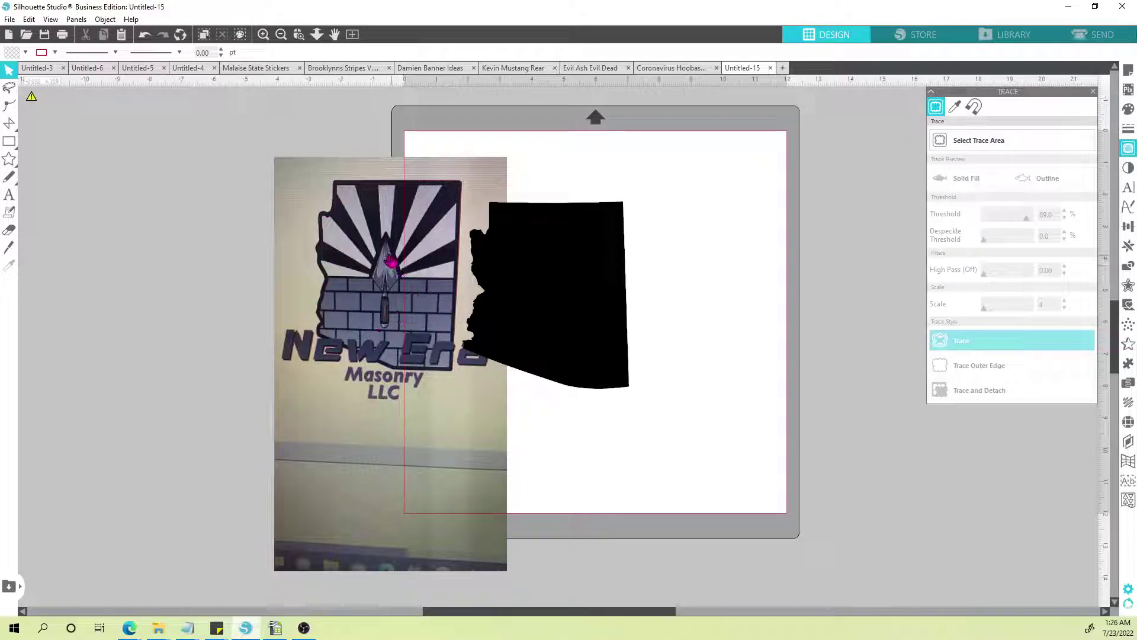
drag(391, 263, 338, 261)
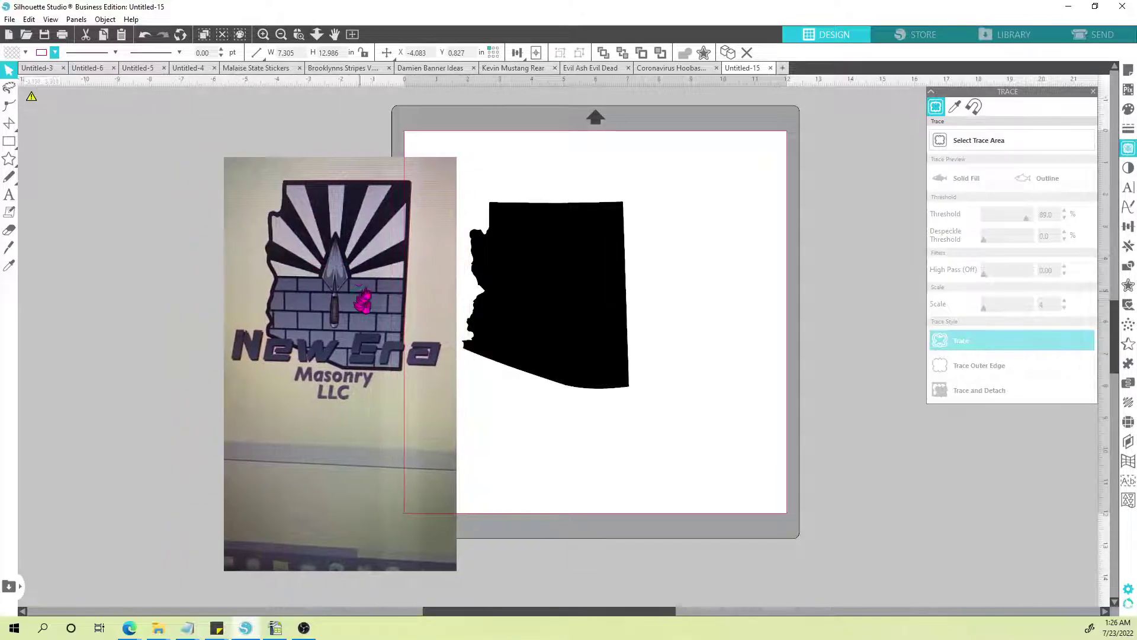
Step: Draw a rectangle about 1.39 by 0.76 in beside the Arizona shape and move it onto a brick in the logo photo
click(9, 142)
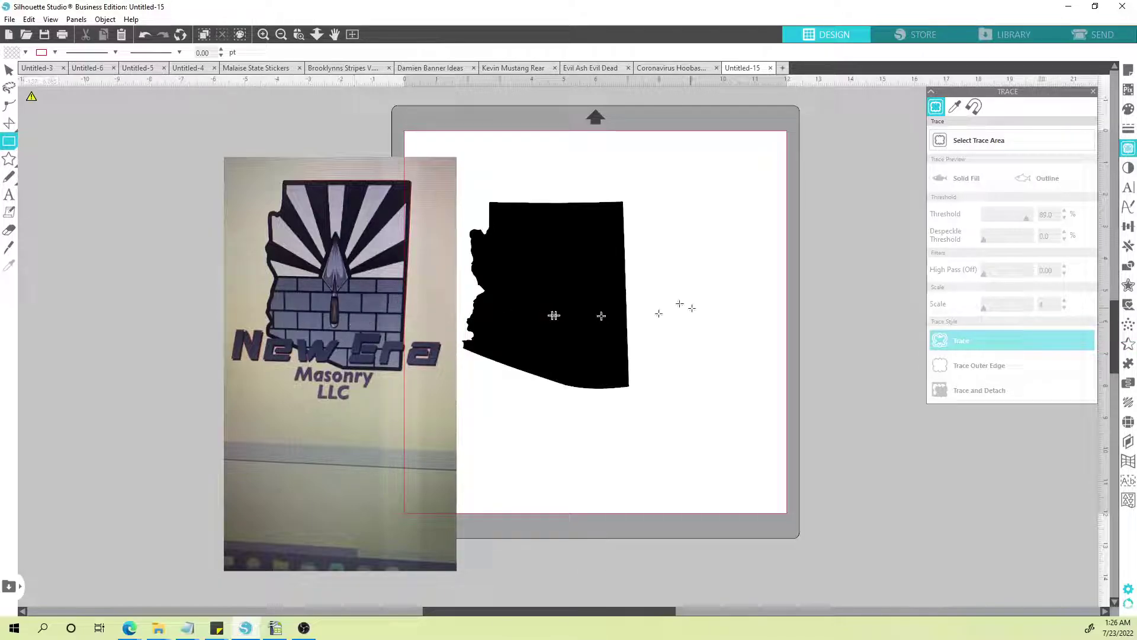
drag(675, 292, 708, 309)
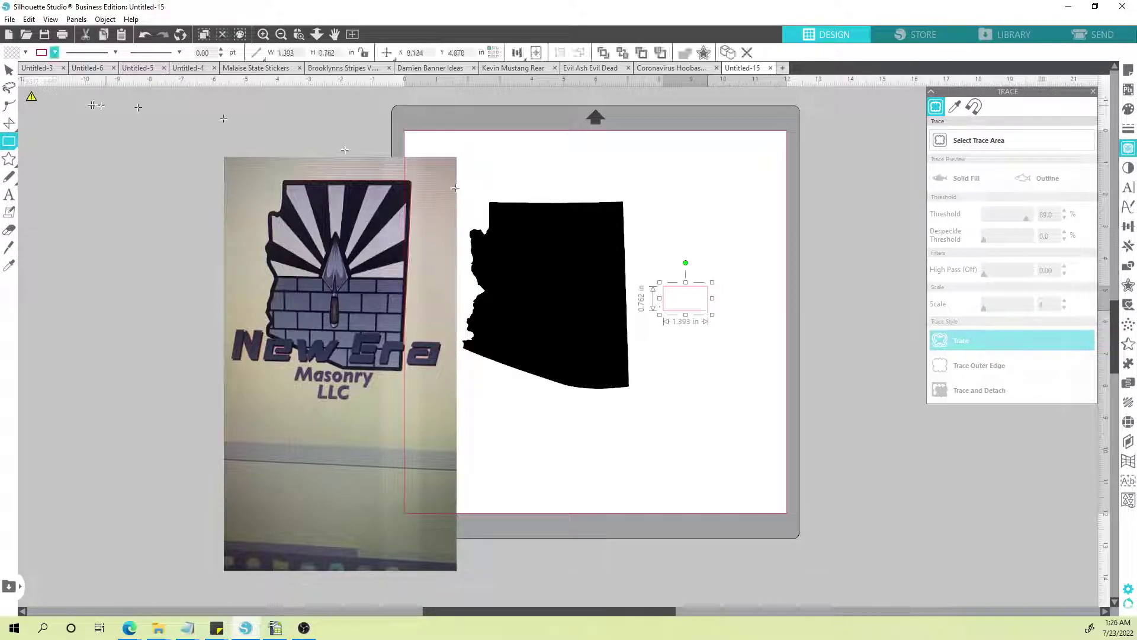
click(6, 67)
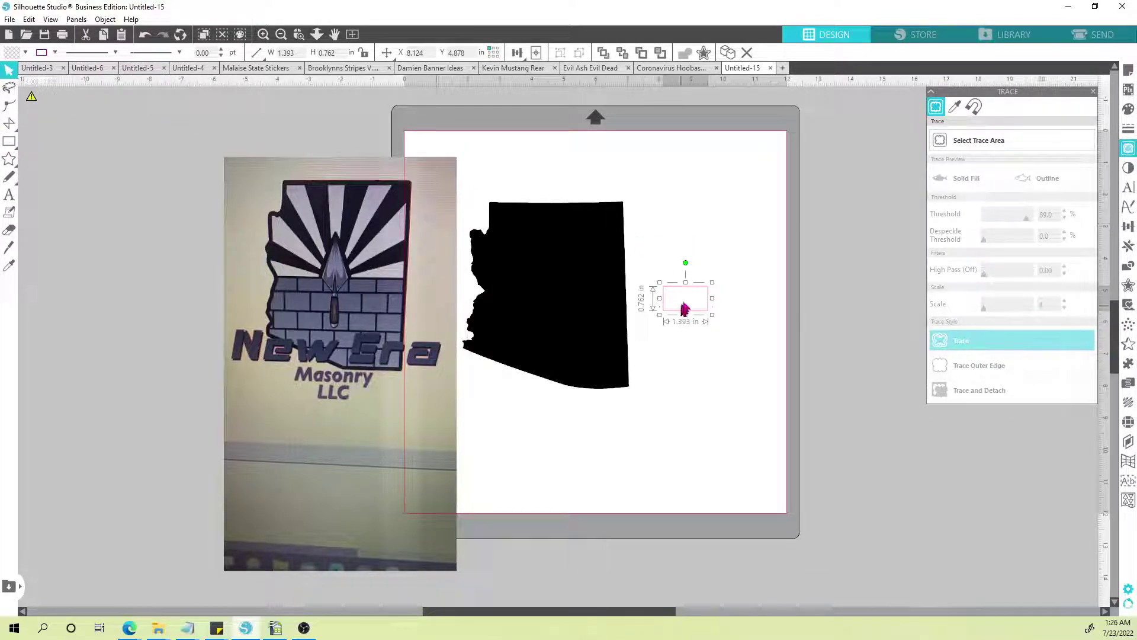
click(713, 296)
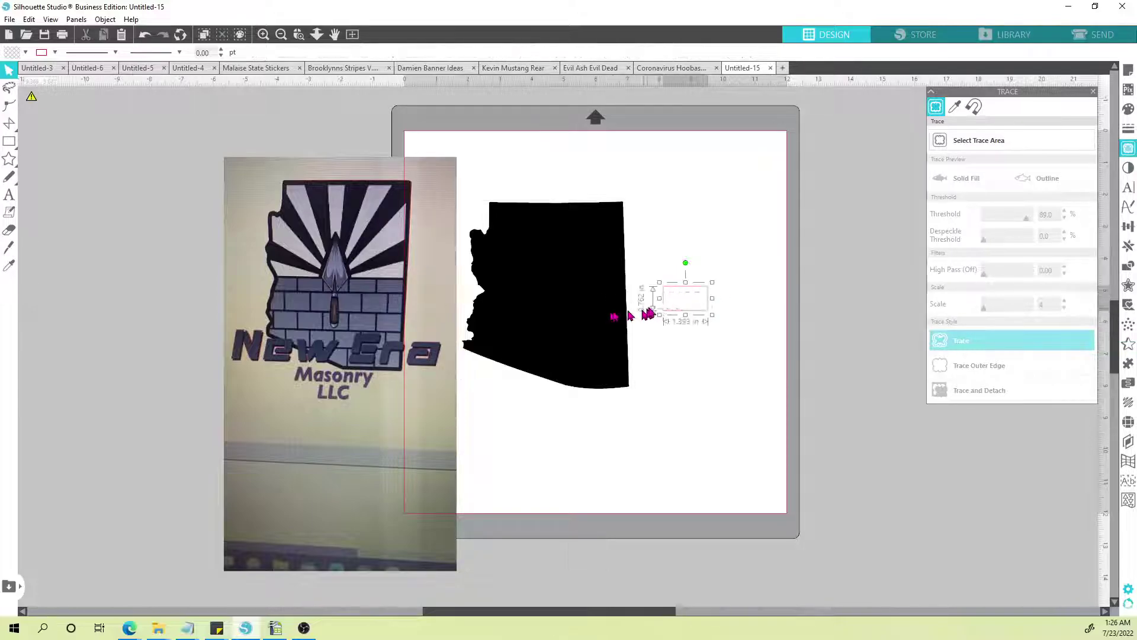
drag(677, 292, 415, 319)
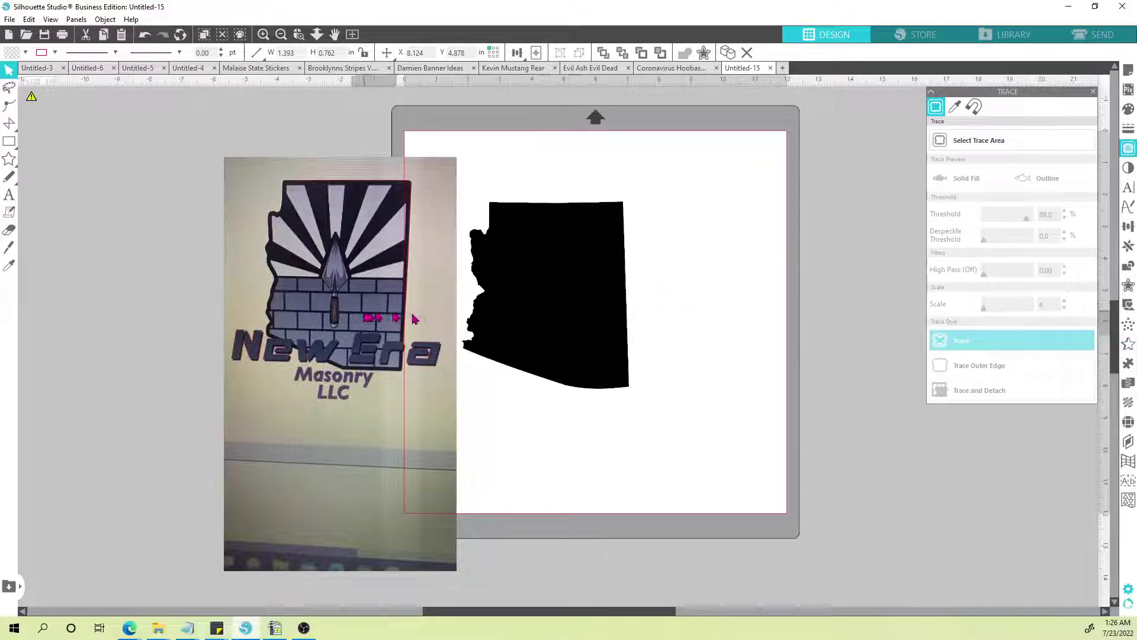
Step: Resize the rectangle to about 0.81 by 0.57 in to match the brick in the logo photo
click(394, 326)
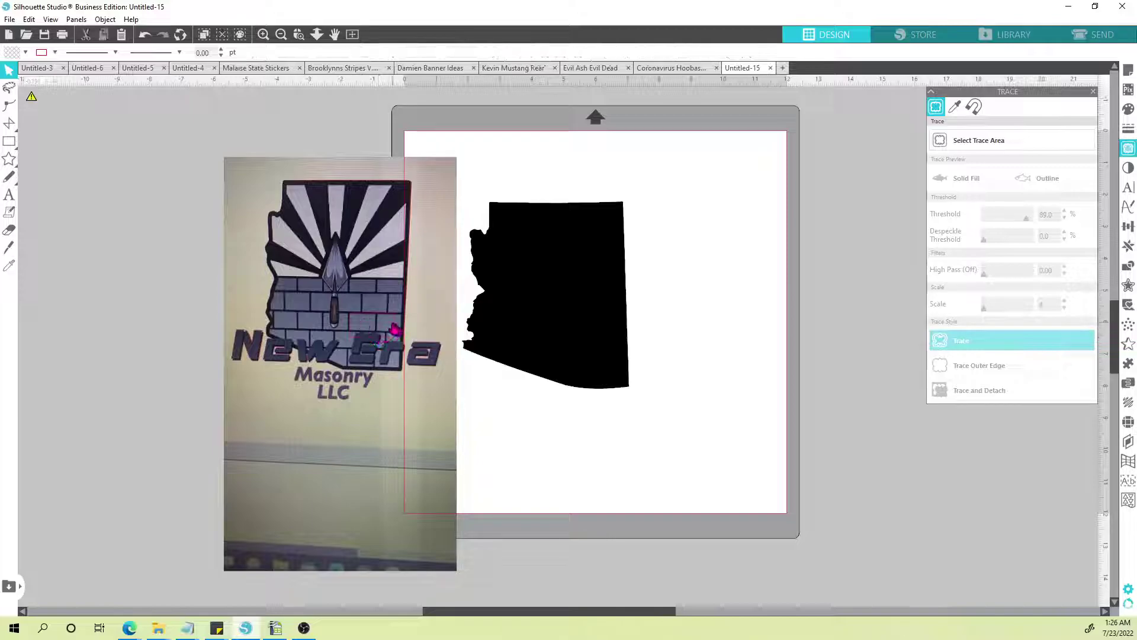
click(396, 329)
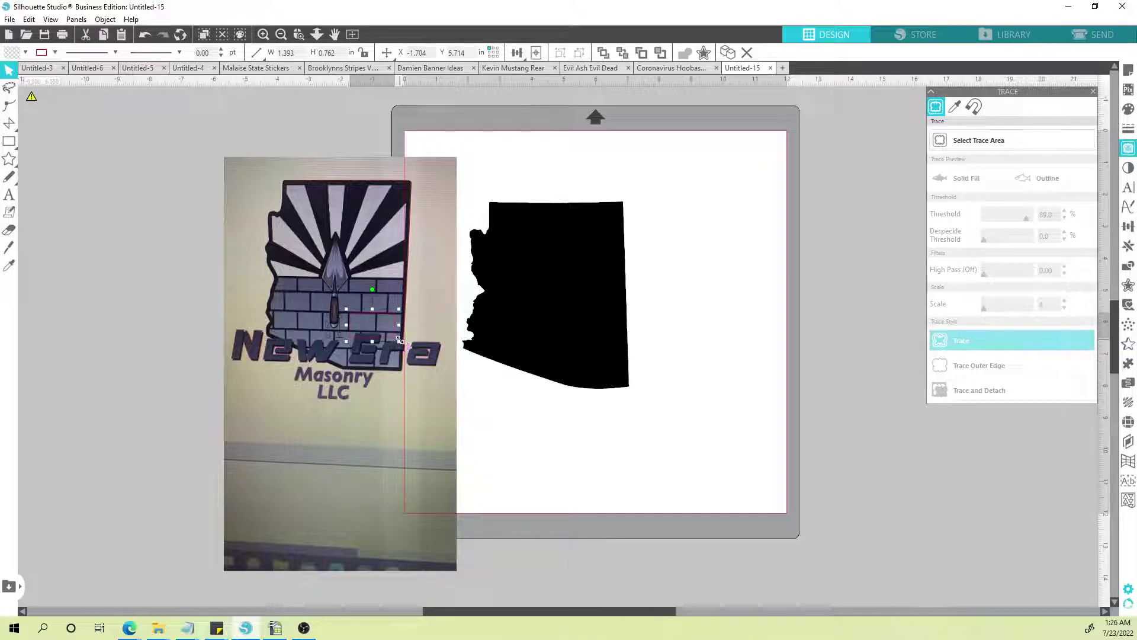
drag(391, 343, 373, 355)
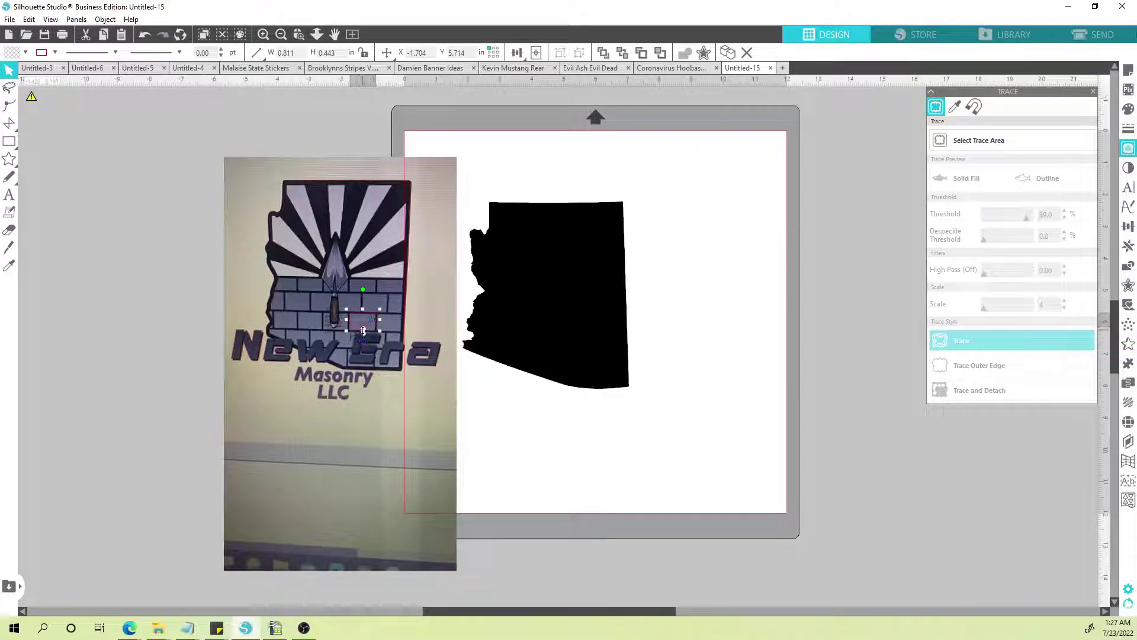
drag(365, 335, 365, 338)
Step: Move the brick rectangle back onto the empty page area and shift the Arizona shape closer to it
drag(372, 320, 700, 314)
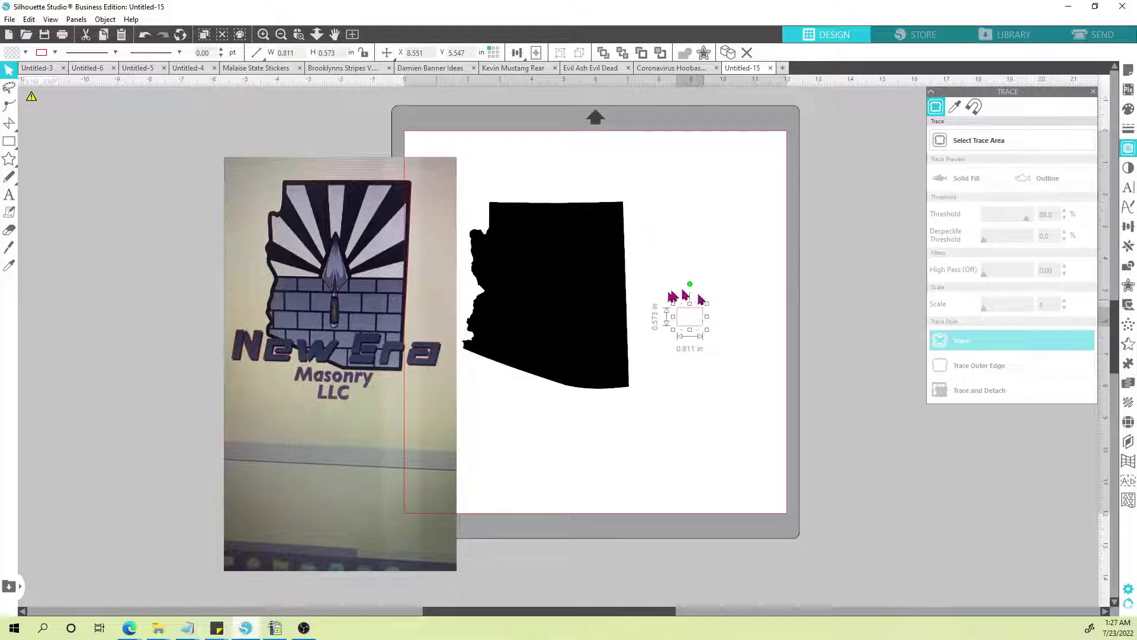
drag(550, 307, 588, 278)
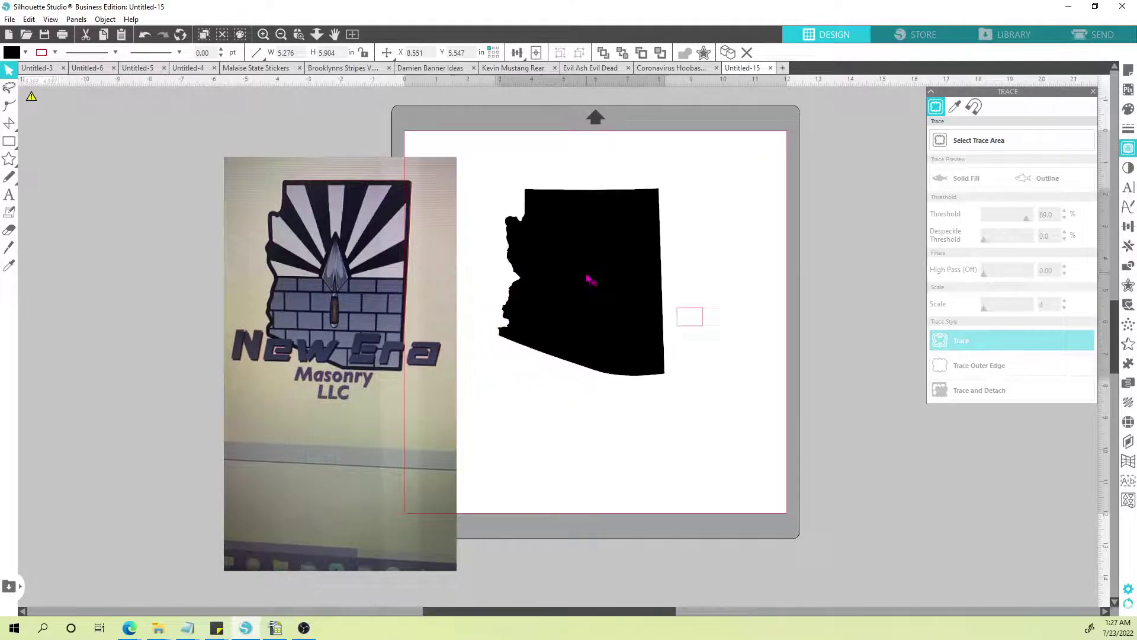
Step: Move the brick rectangle onto the western edge of the Arizona shape, at about the middle of its height
click(687, 312)
drag(690, 313, 500, 280)
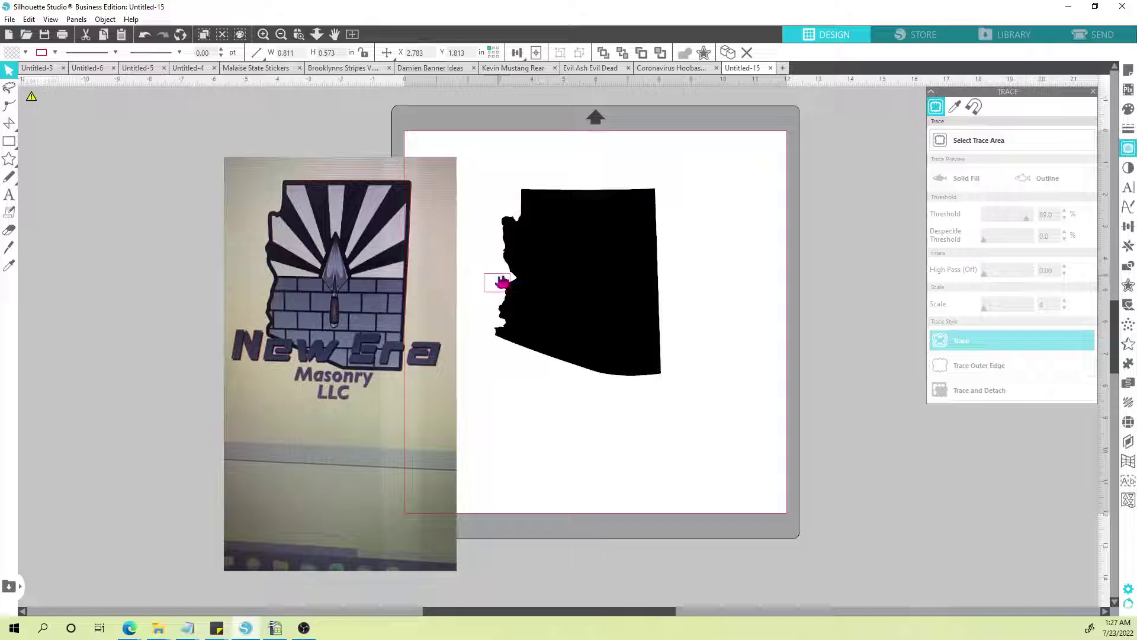
click(596, 300)
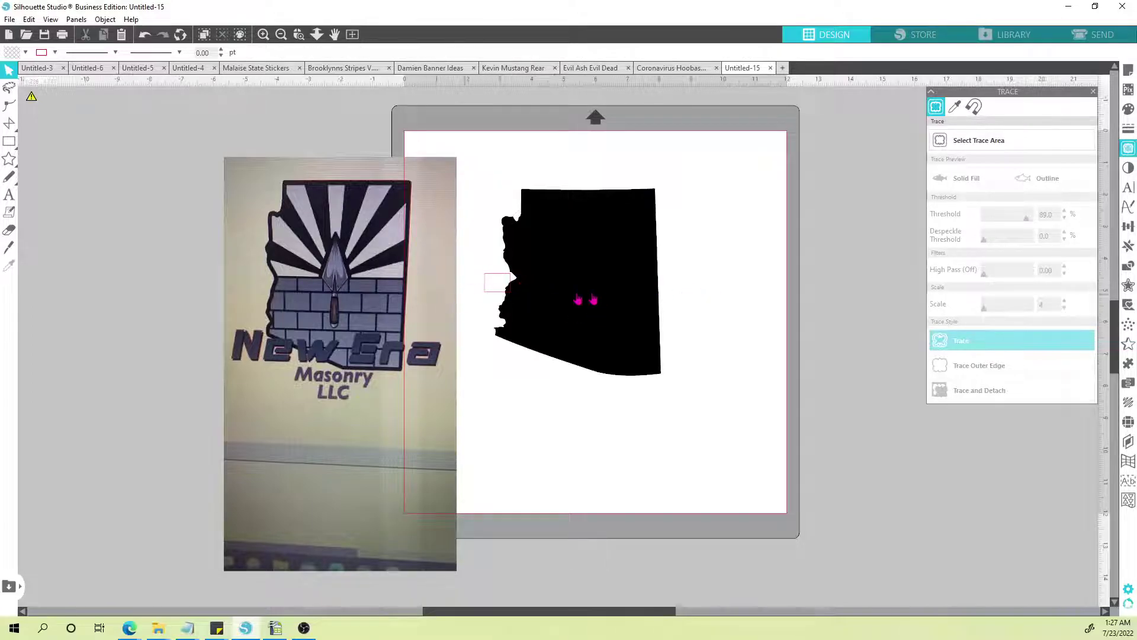
Step: Duplicate the brick to its right and nudge the copy over to leave a small mortar gap
click(478, 284)
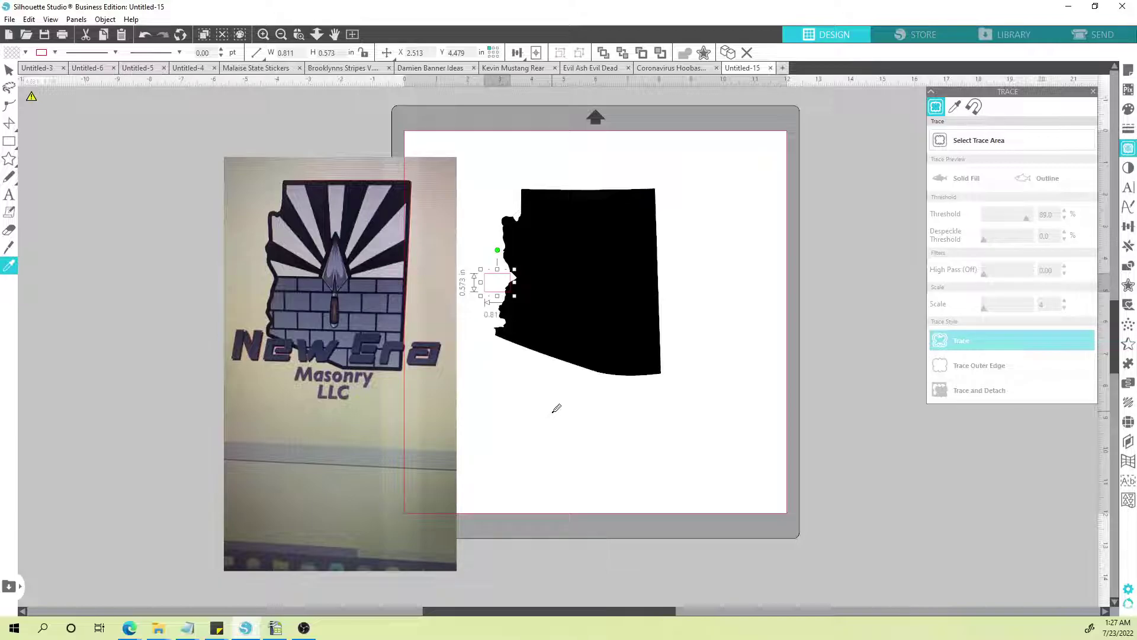
key(ctrl+Right)
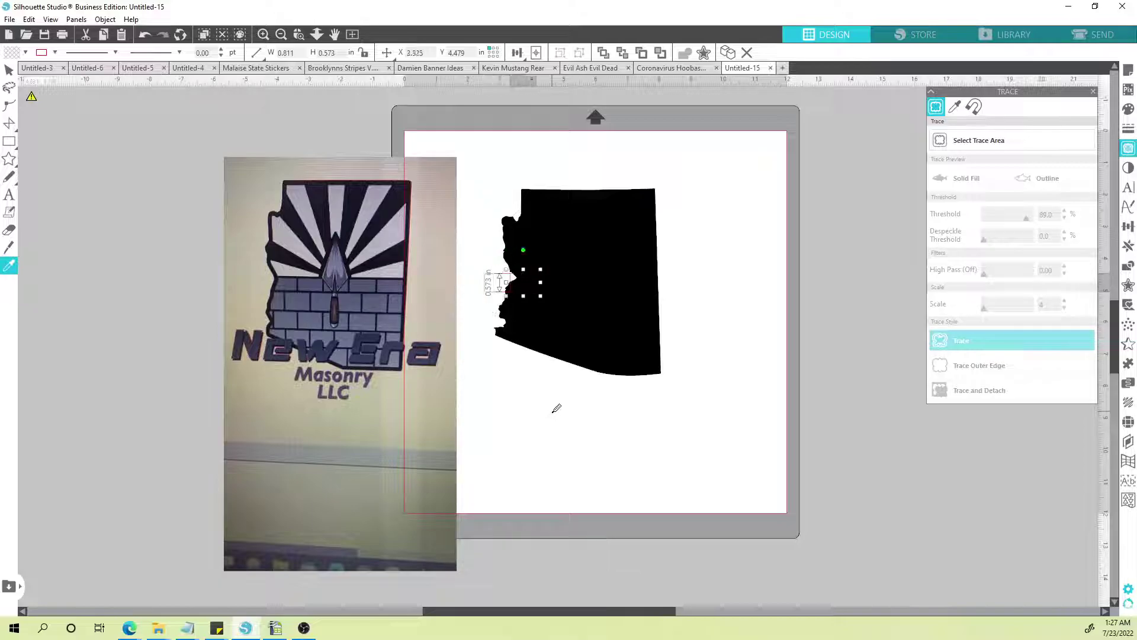
key(Escape)
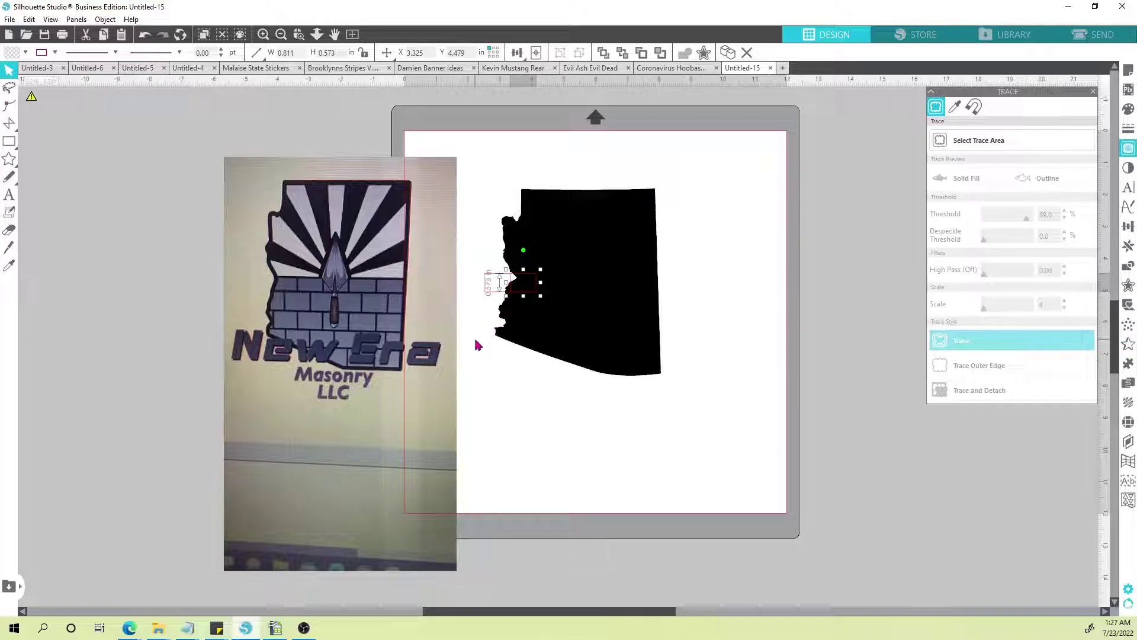
key(Right)
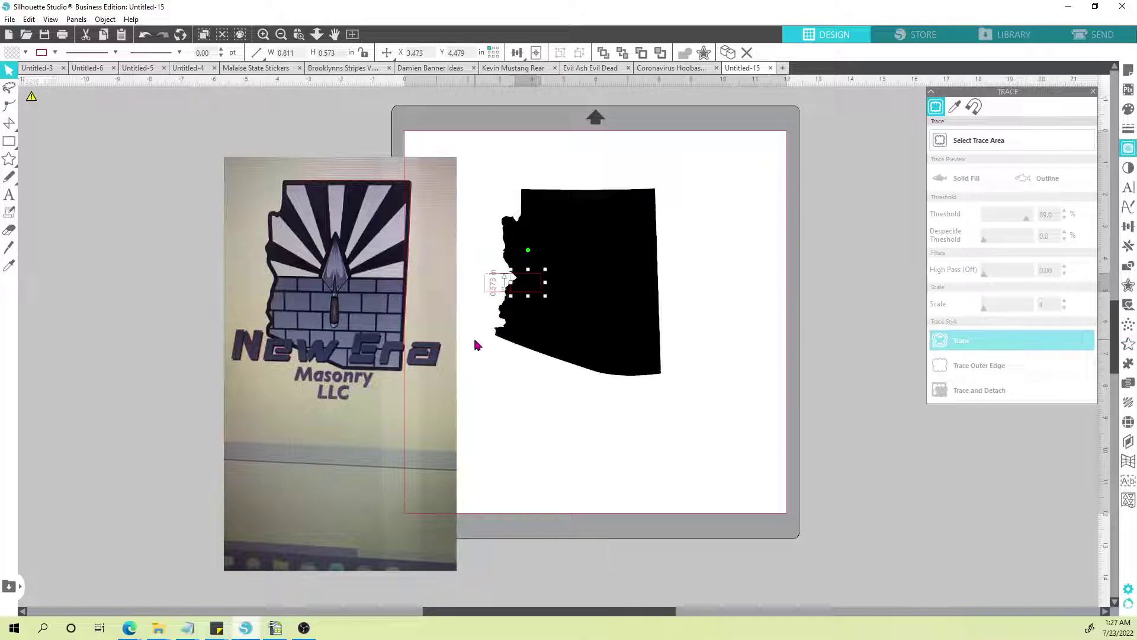
click(501, 362)
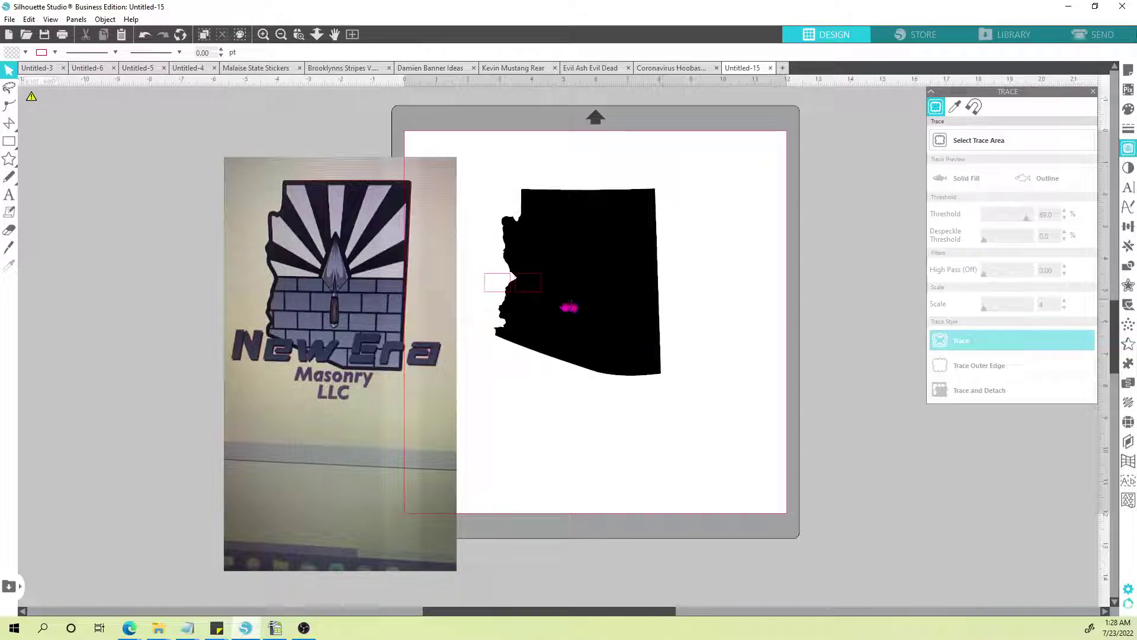
Step: Duplicate the second brick to its right and nudge the third brick over to leave a narrow gap
scroll(545, 301, up, 3)
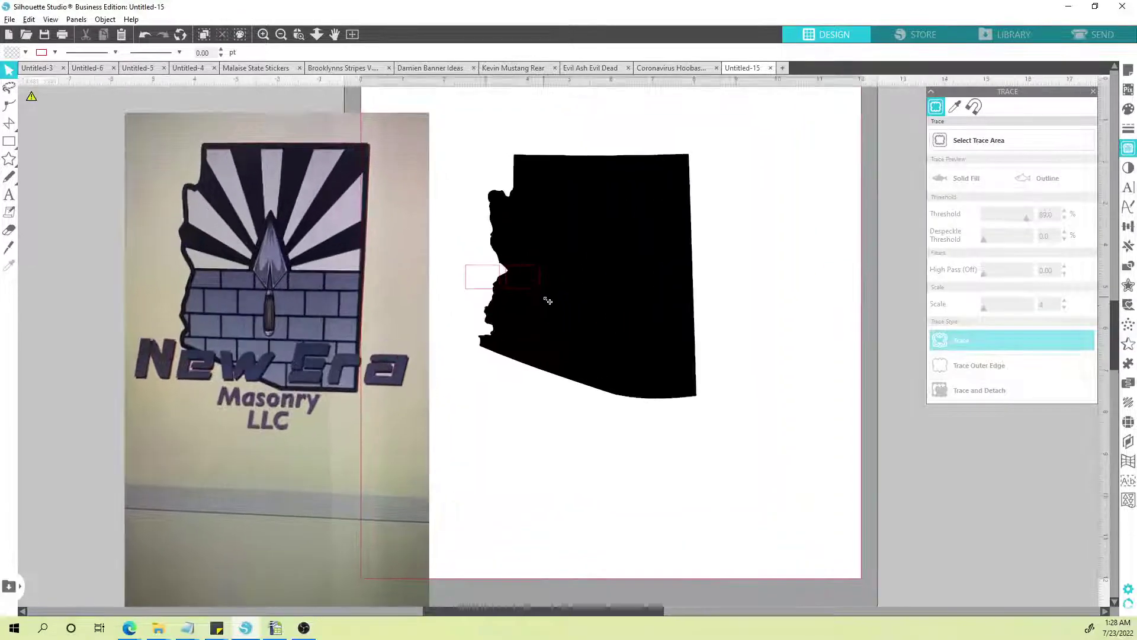
scroll(547, 301, up, 1)
click(538, 281)
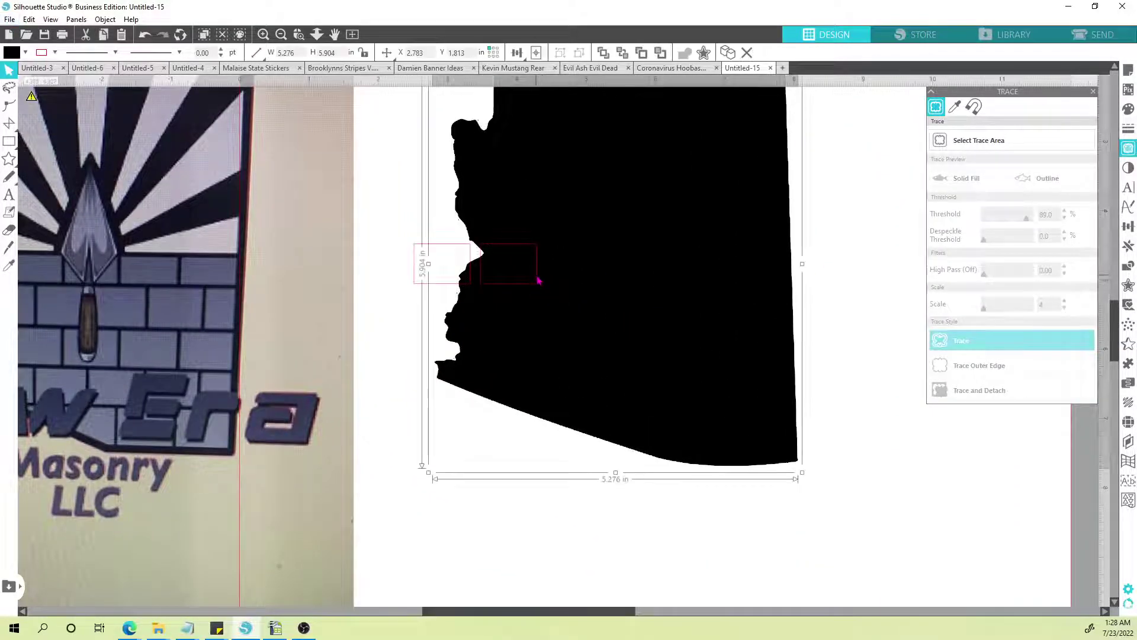
click(536, 272)
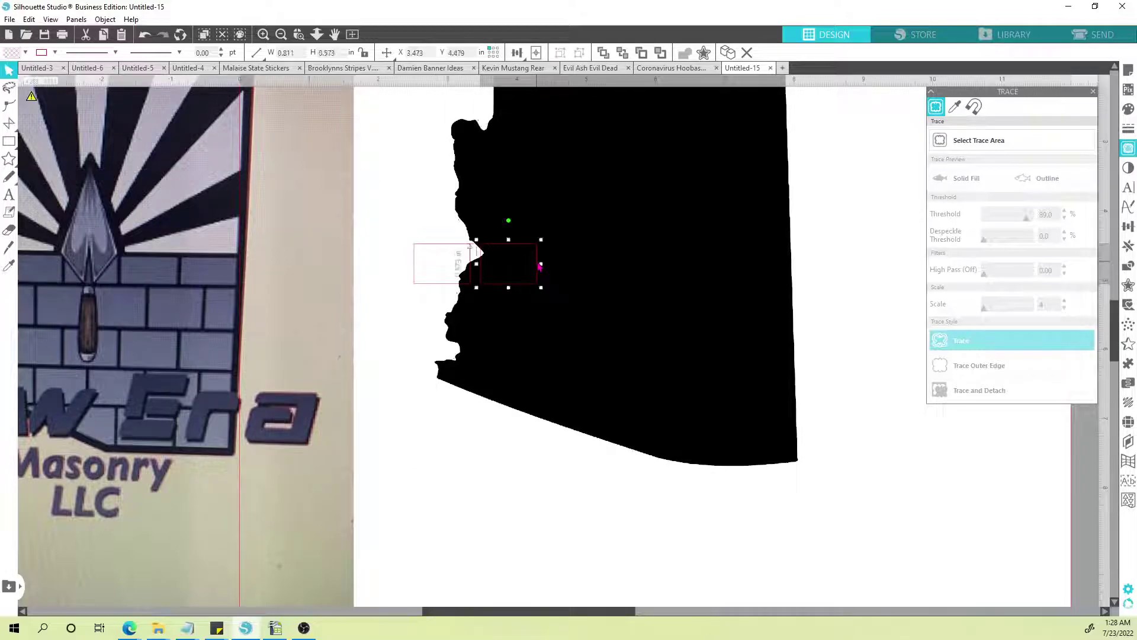
key(ctrl+Right)
key(Right)
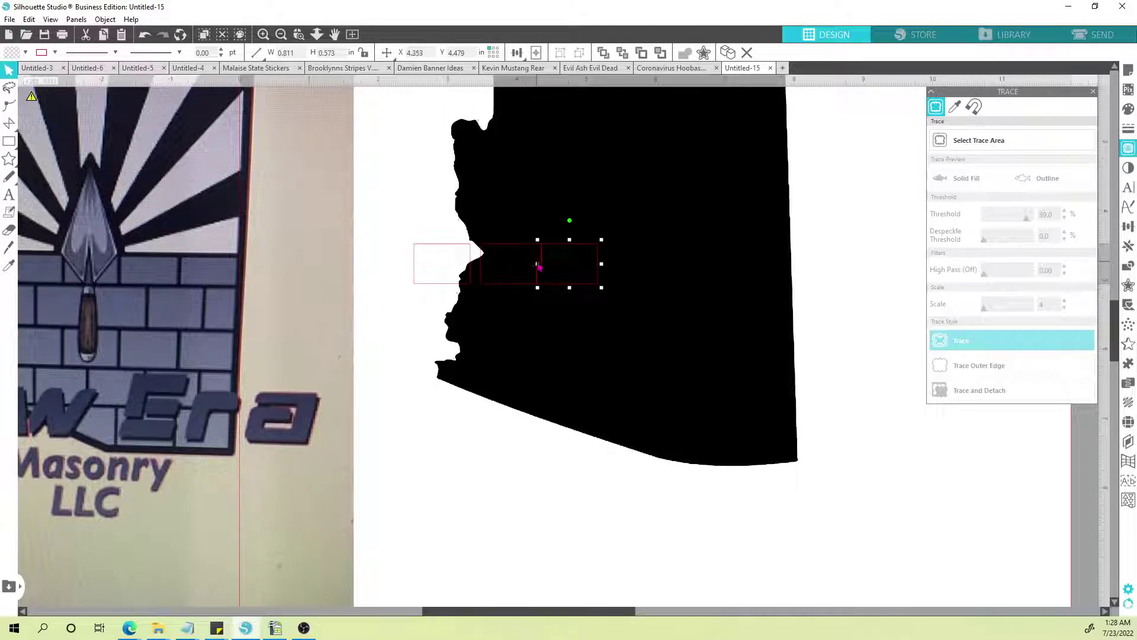
click(524, 428)
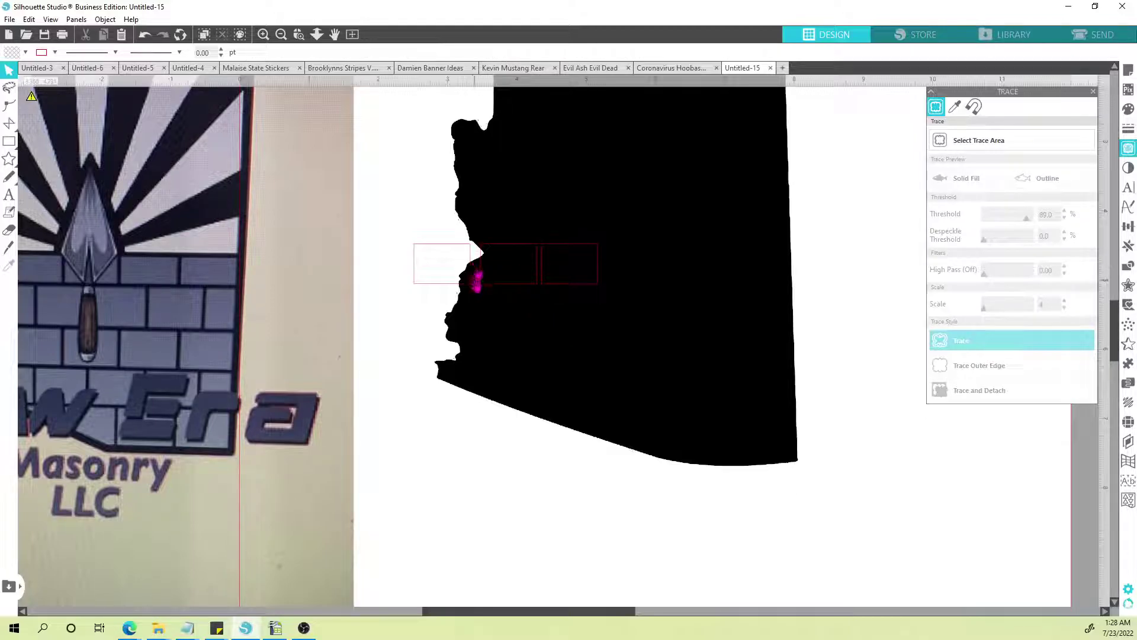
Step: Select the three bricks and even out the gaps between them with Space Horizontal
scroll(477, 285, down, 3)
key(alt)
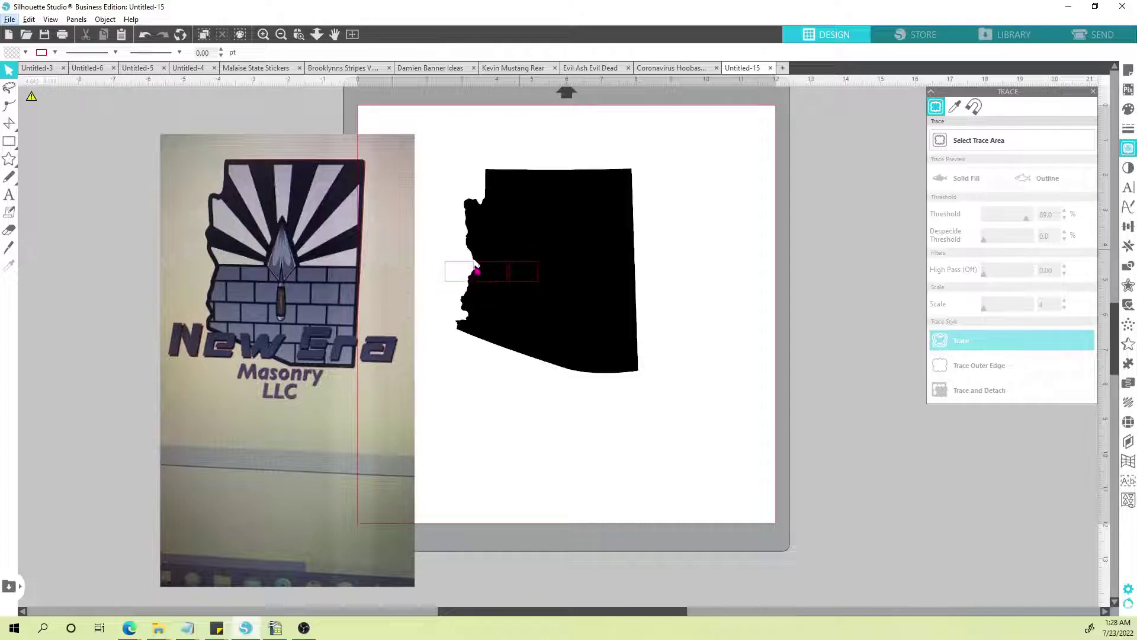
scroll(475, 269, up, 3)
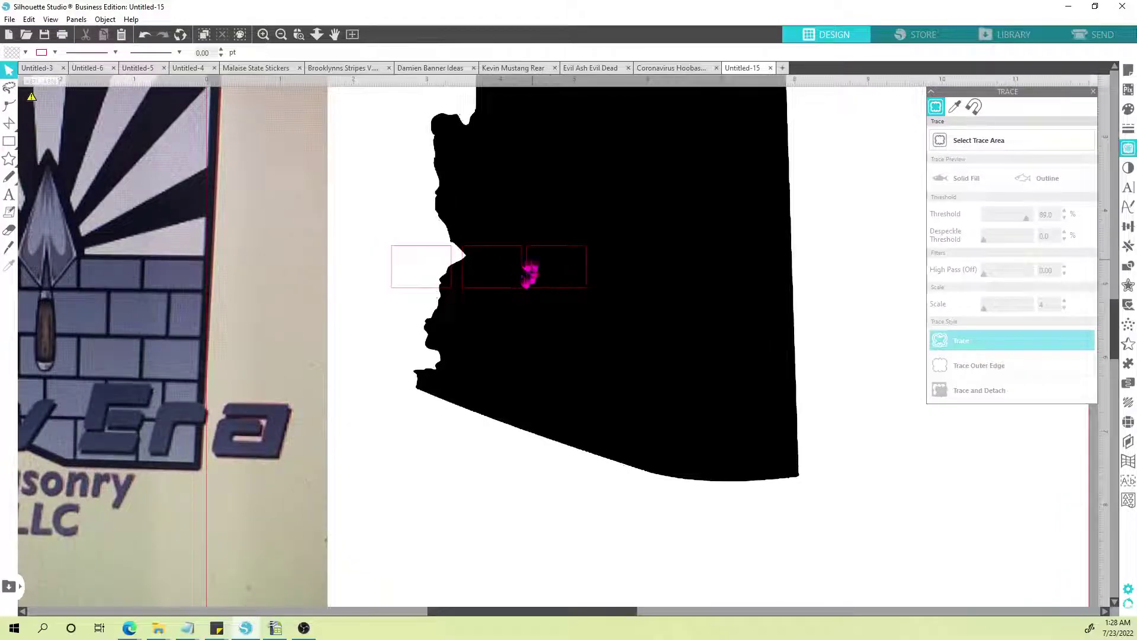
click(430, 256)
shift+click(493, 252)
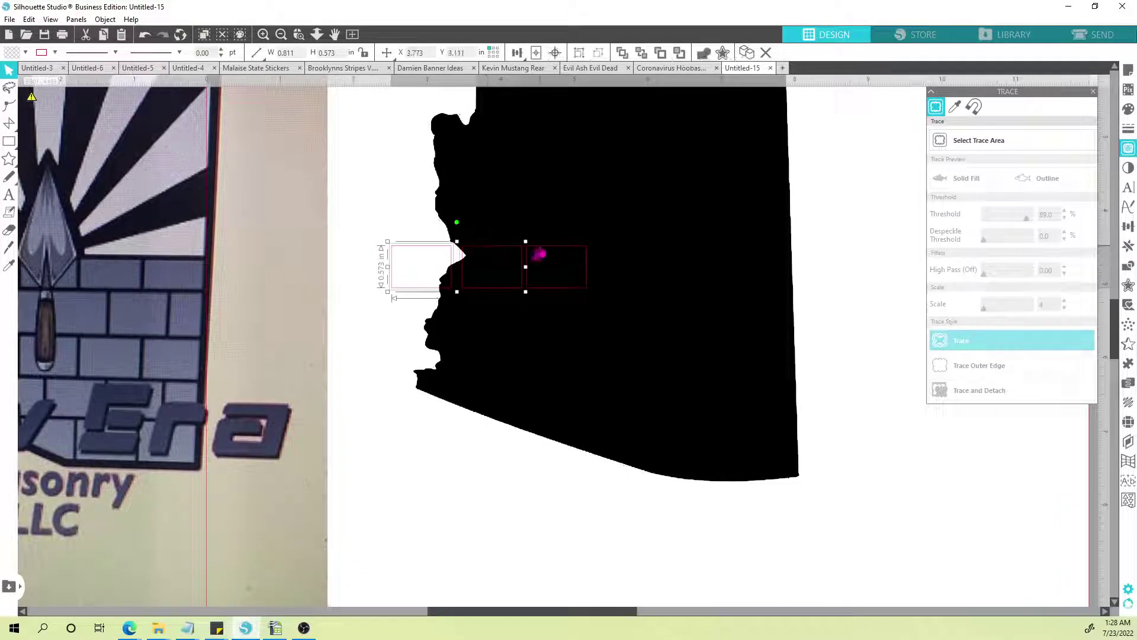
click(517, 52)
click(517, 111)
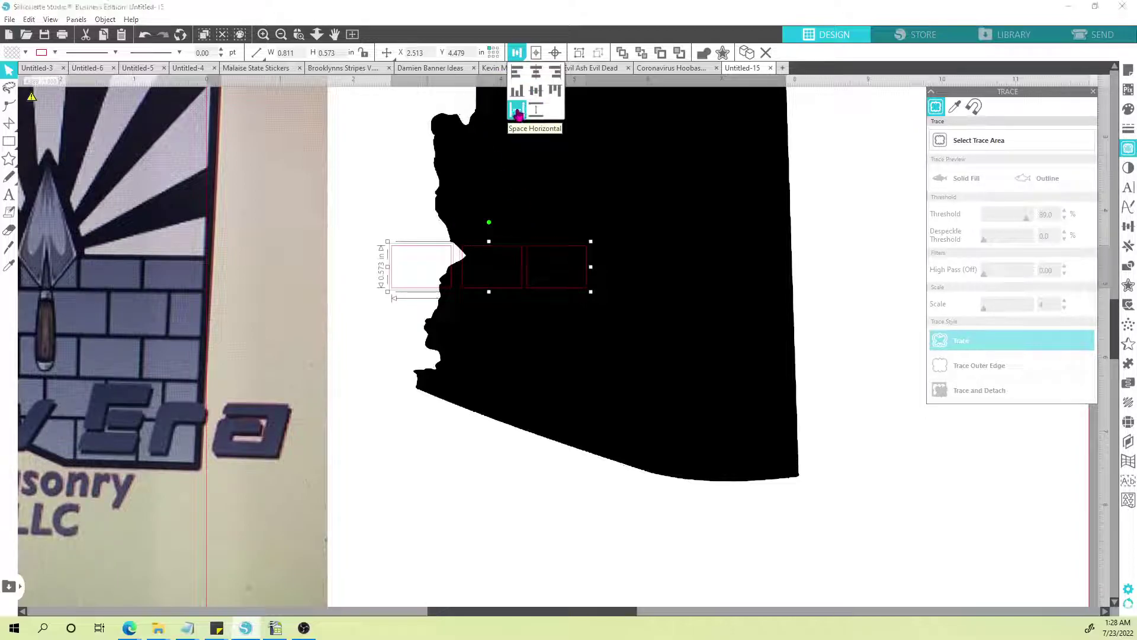
click(518, 112)
click(471, 455)
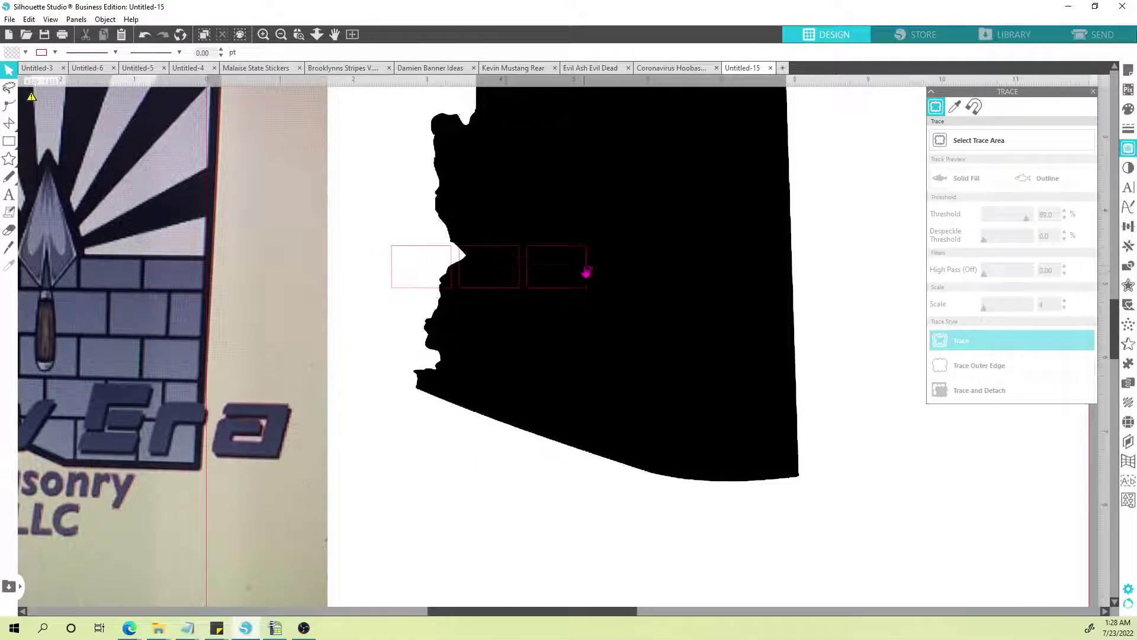
Step: Delete the two duplicated bricks, keeping only the original brick on the western edge
scroll(585, 273, down, 5)
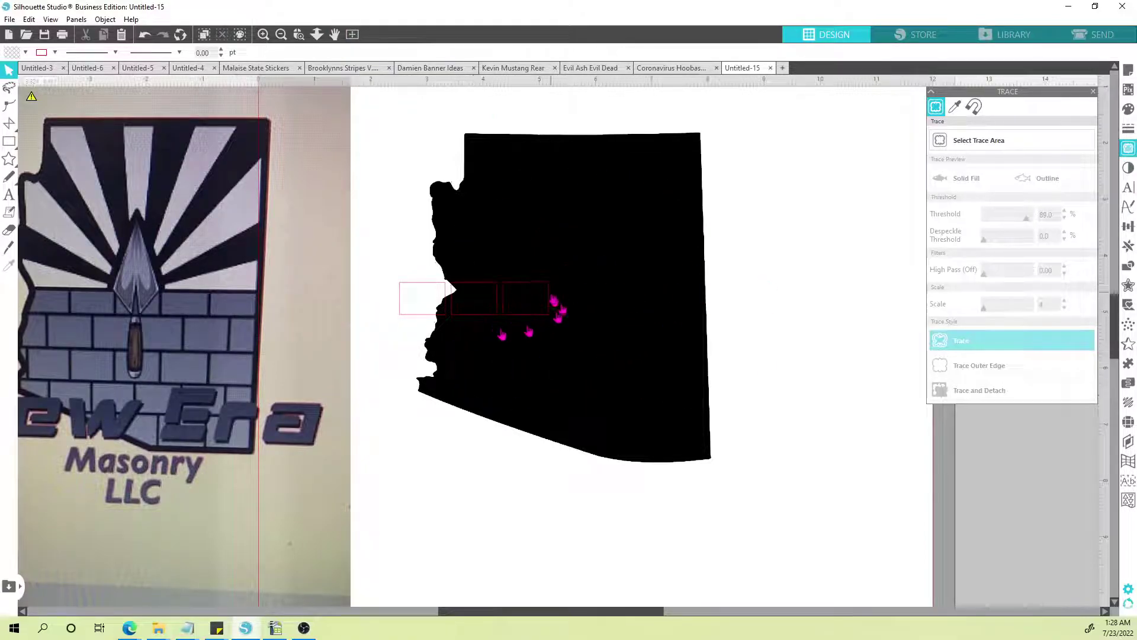
click(507, 297)
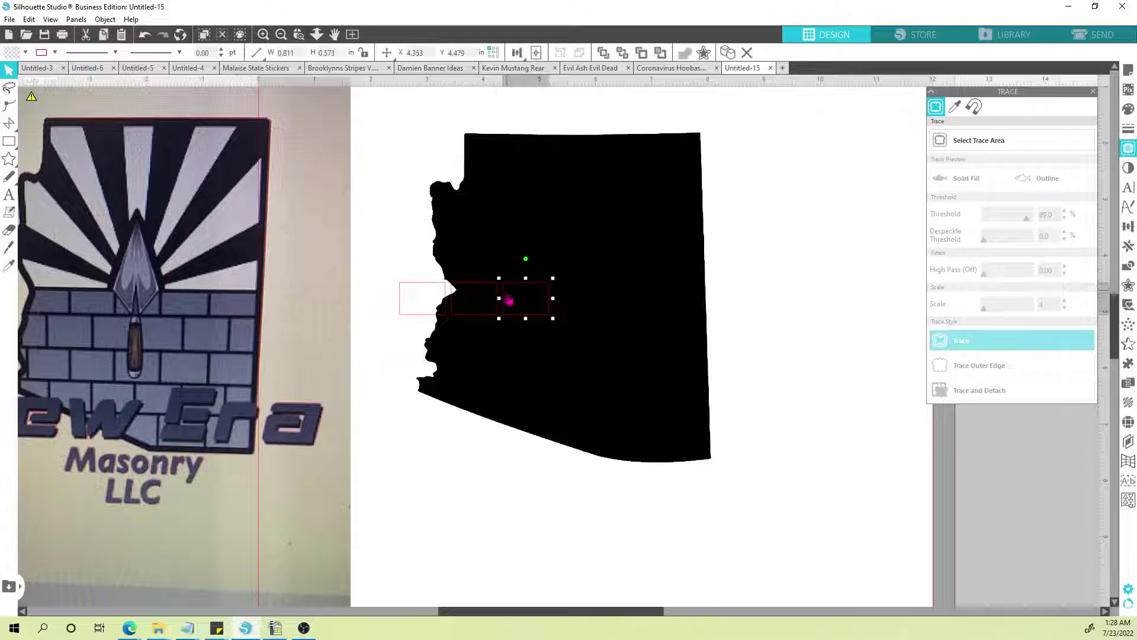
key(Delete)
click(497, 297)
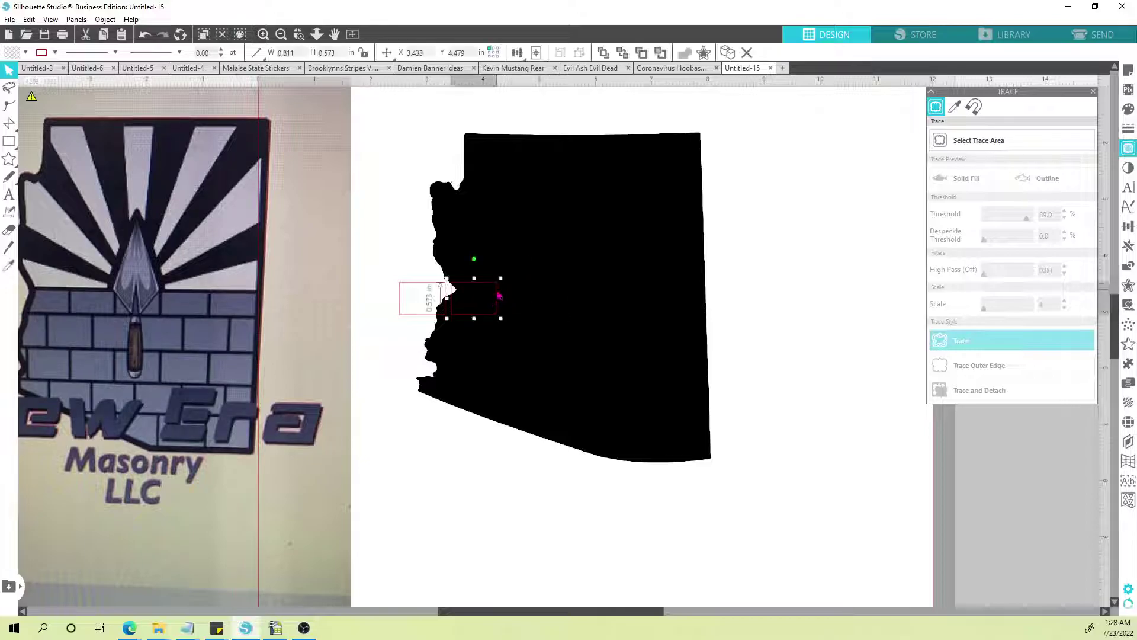
key(Delete)
Step: Duplicate the original brick to its right and nudge the copy over to leave a thin mortar gap
click(429, 287)
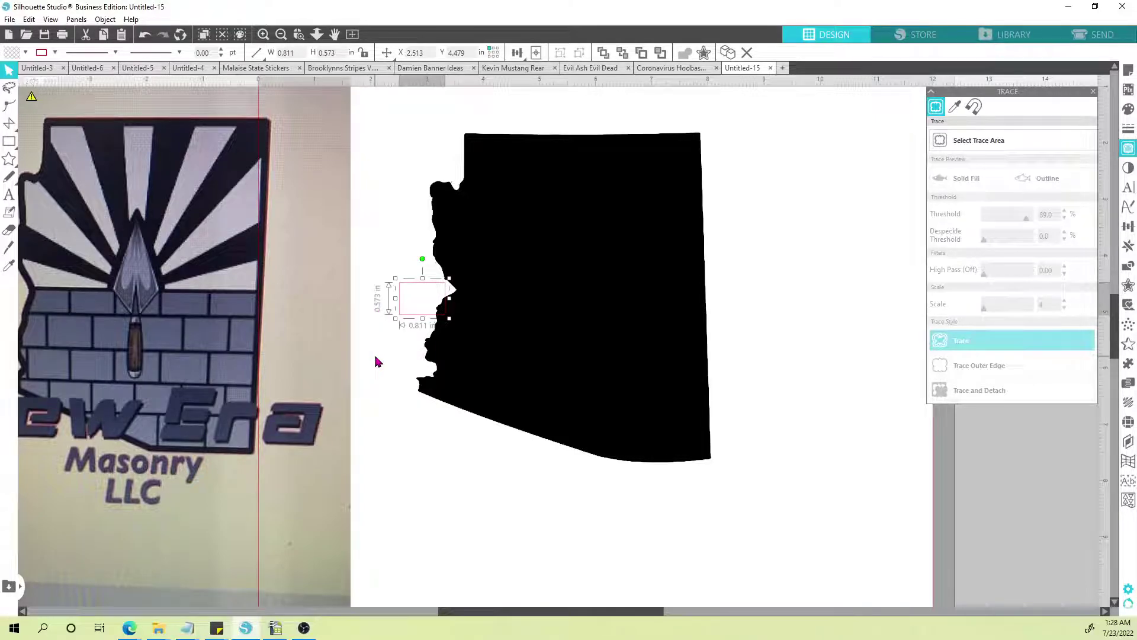
key(ctrl+Right)
key(Right)
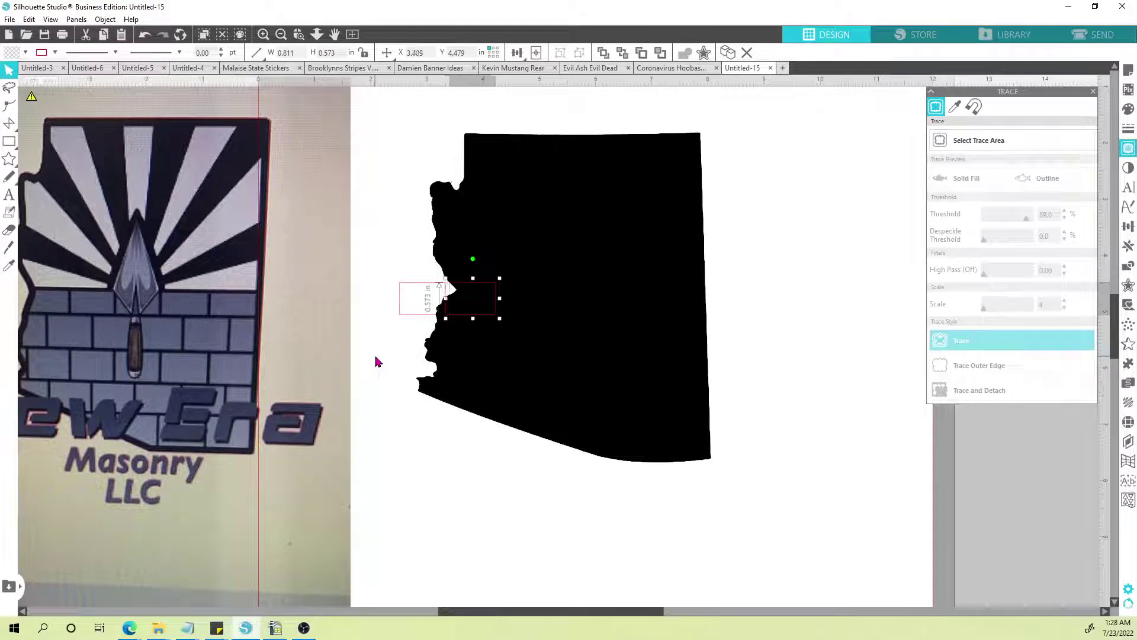
Step: Repeat the brick duplication with the same gap until a row of seven spans the Arizona shape, removing the surplus copy
key(ctrl+Right)
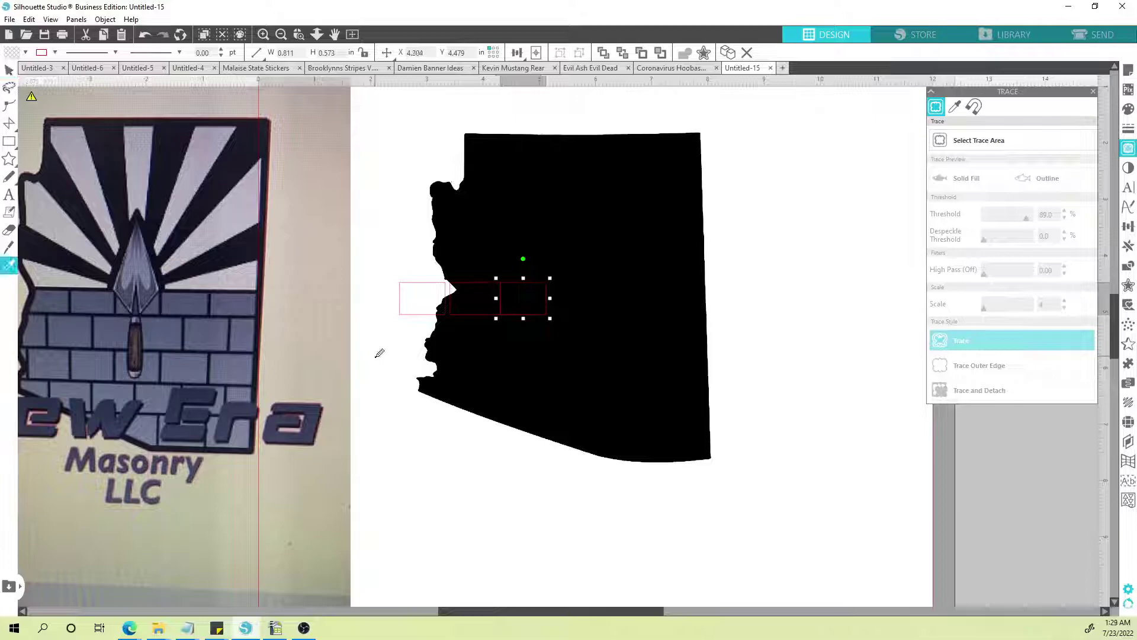
key(ctrl+Right)
key(ctrl+Right)
key(ctrl+Right)
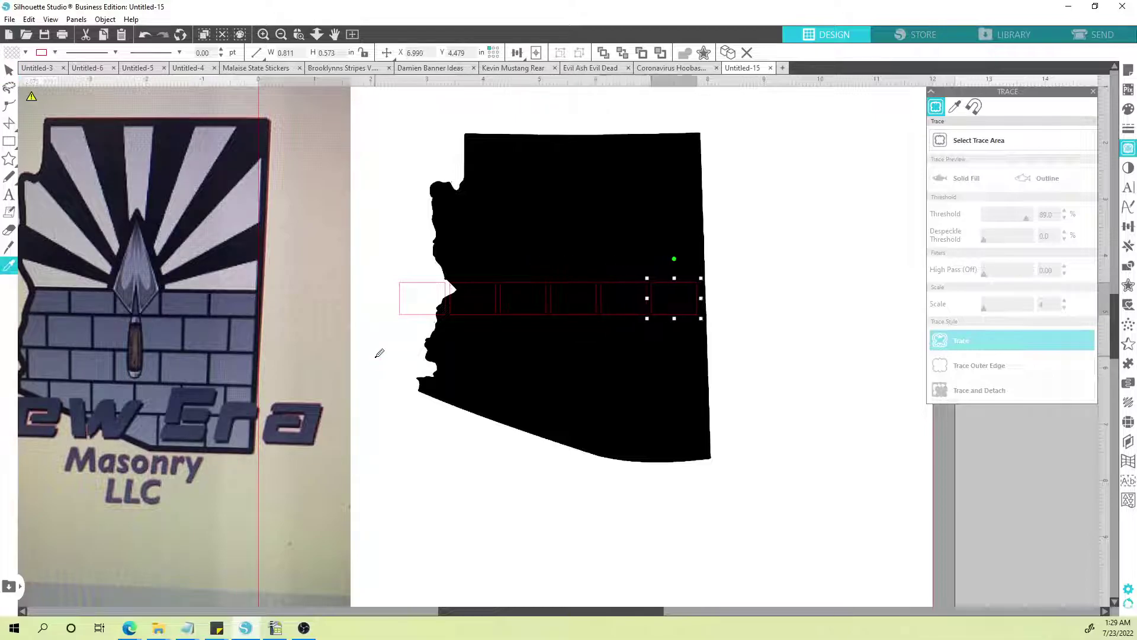
key(ctrl+Right)
key(ctrl+Right)
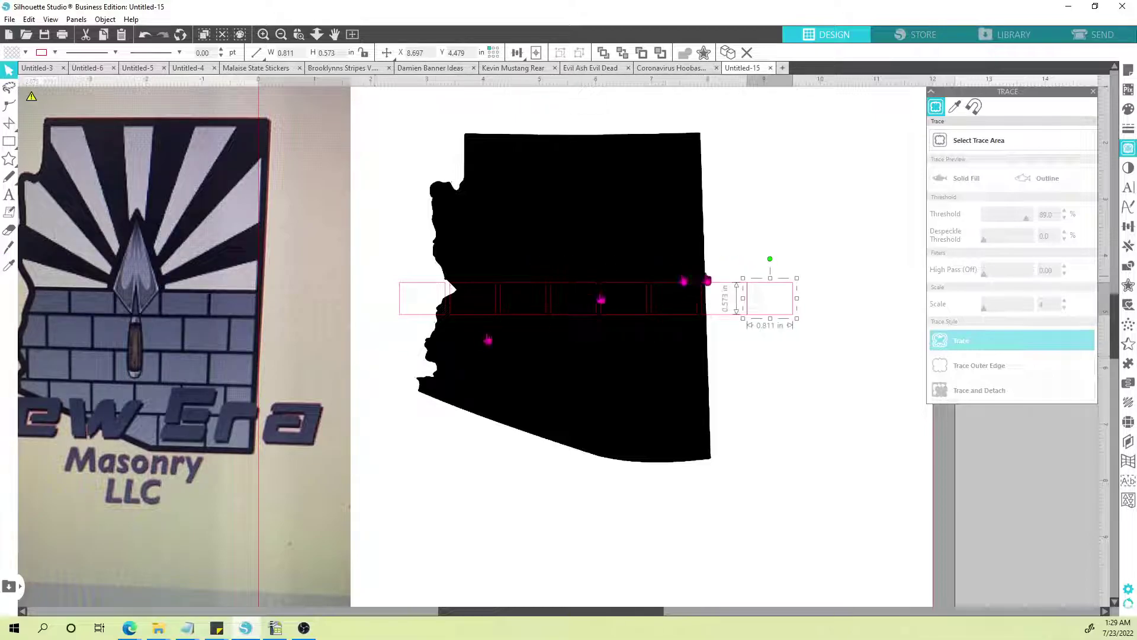
click(802, 290)
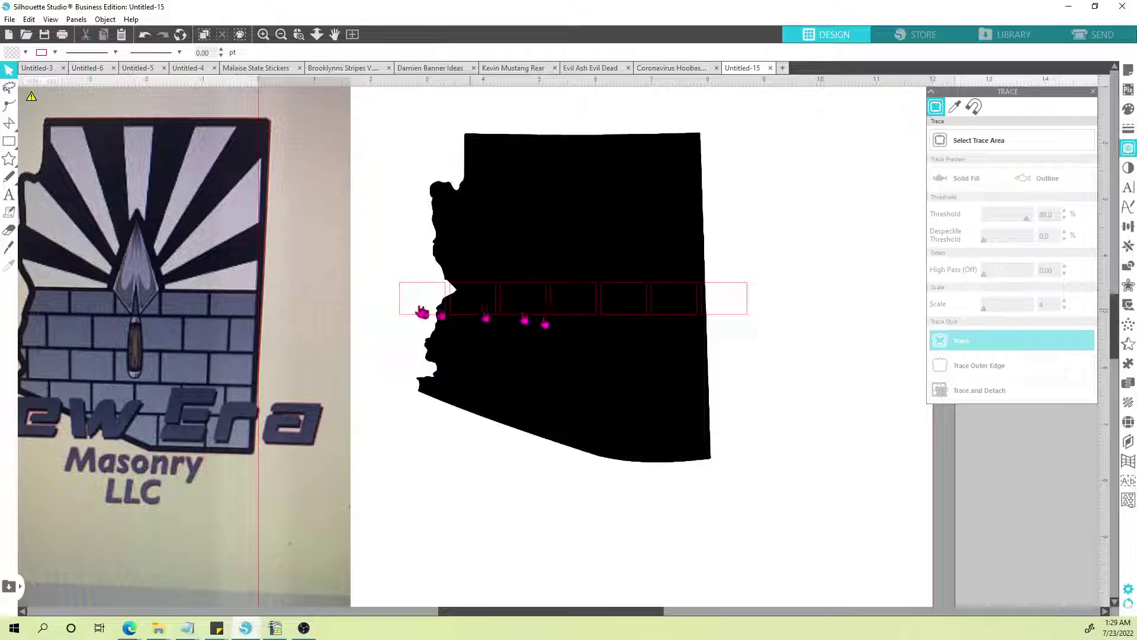
Step: Select the whole brick row, duplicate it directly below and nudge the copy down to leave a thin mortar gap
click(551, 298)
drag(552, 298, 795, 320)
shift+click(585, 244)
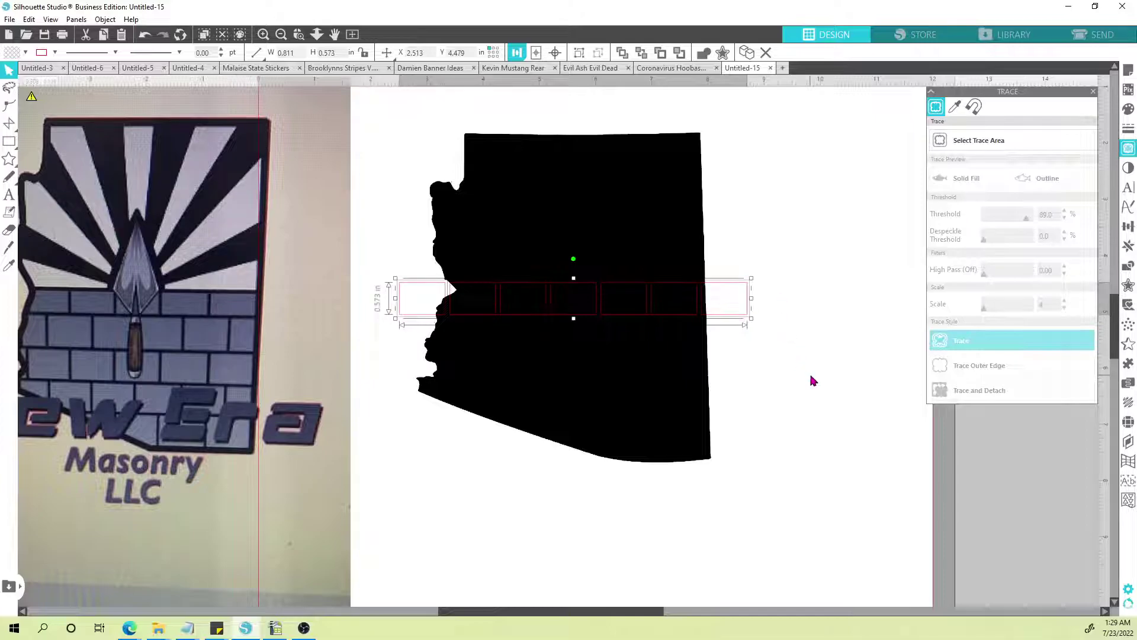
key(i)
key(ctrl+Down)
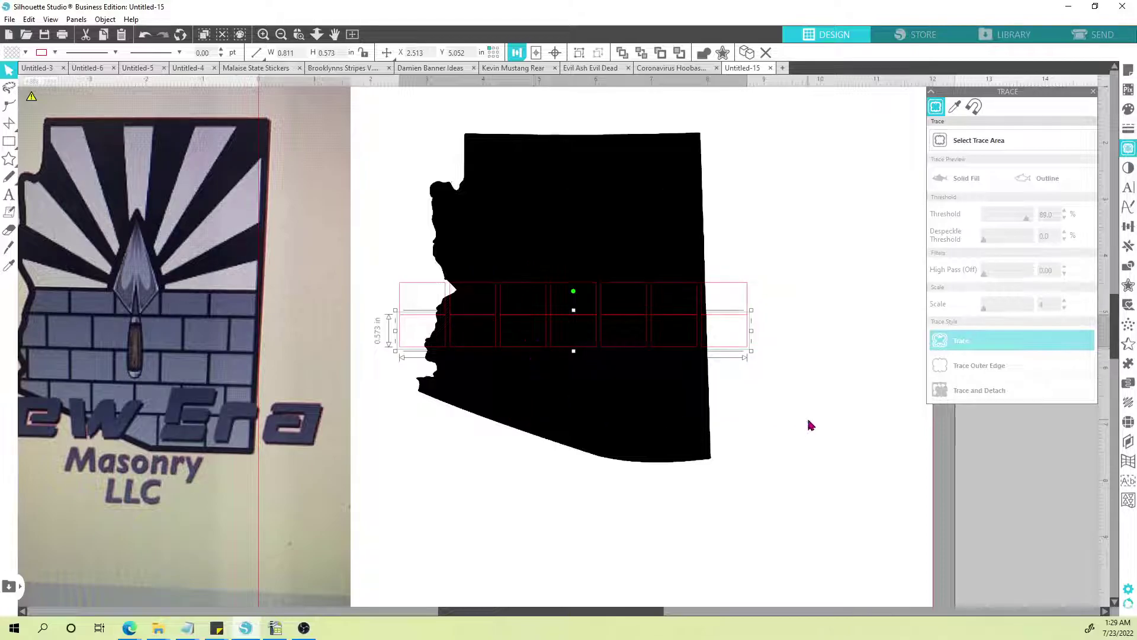
key(Down)
key(Down)
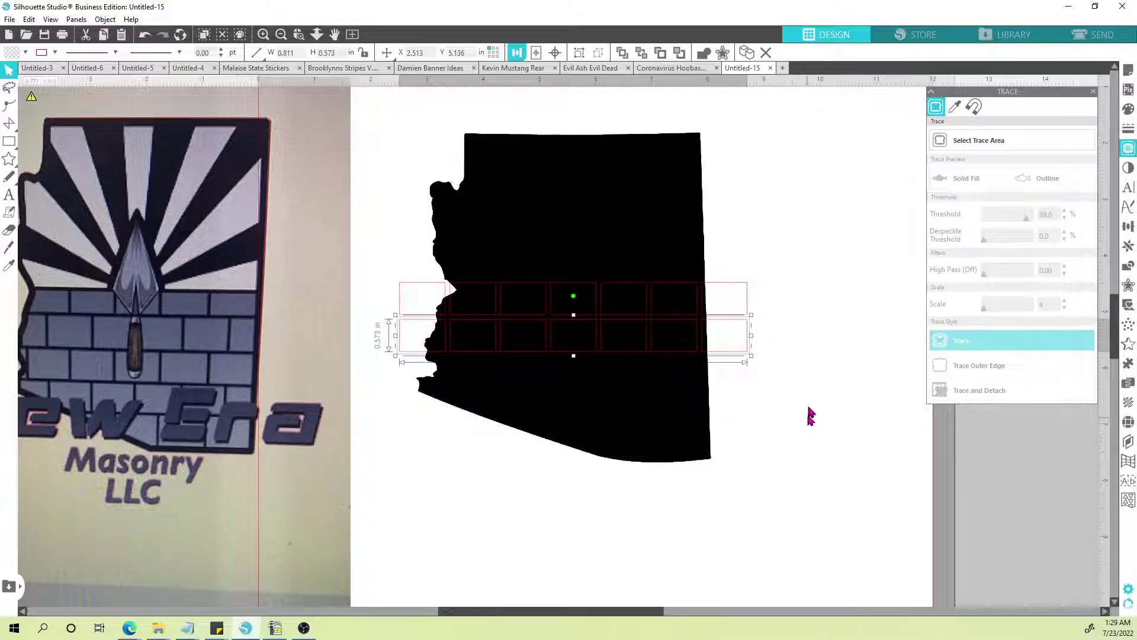
click(809, 415)
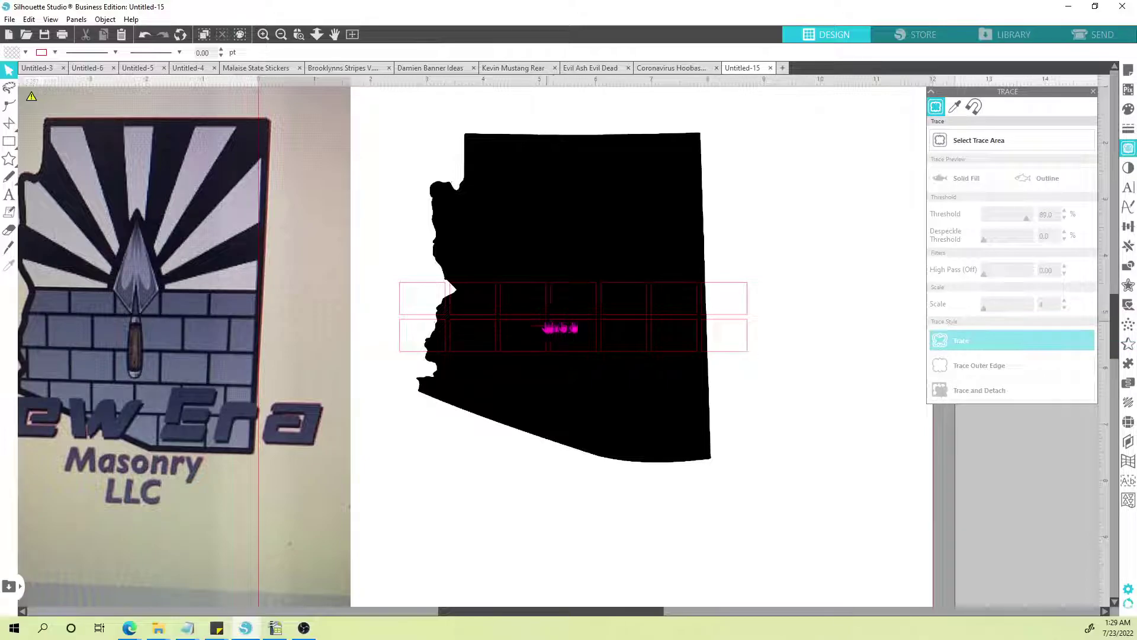
Step: Shift the second brick row about half a brick to the right so its joints are staggered against the first row
drag(374, 334, 718, 358)
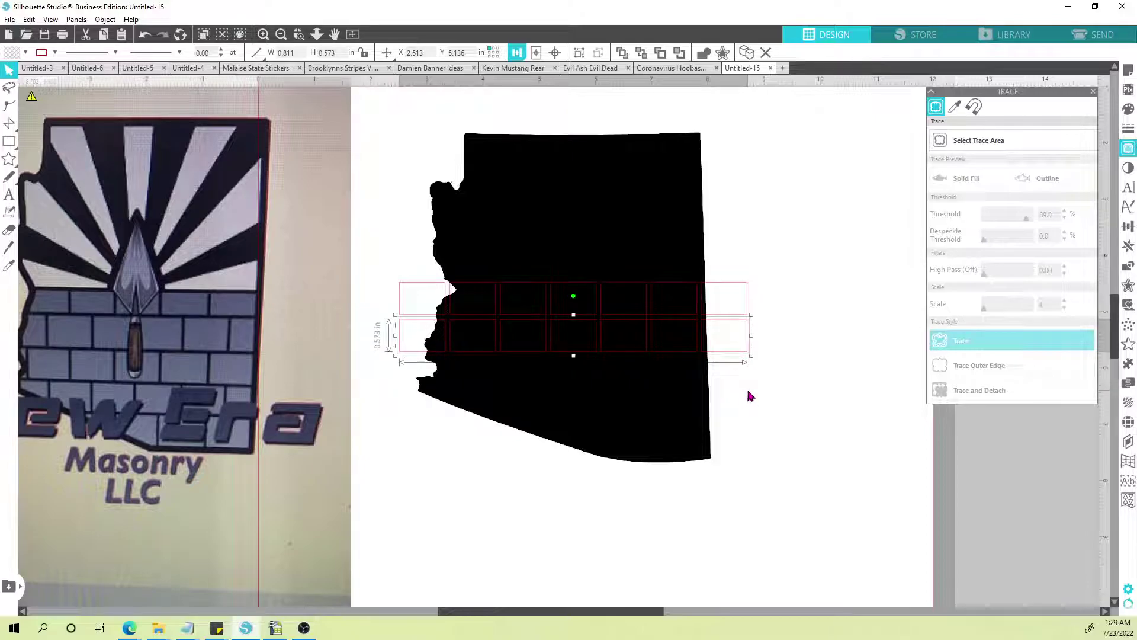
key(Right)
key(Right)
key(Right)
key(Right)
key(Right)
key(Right)
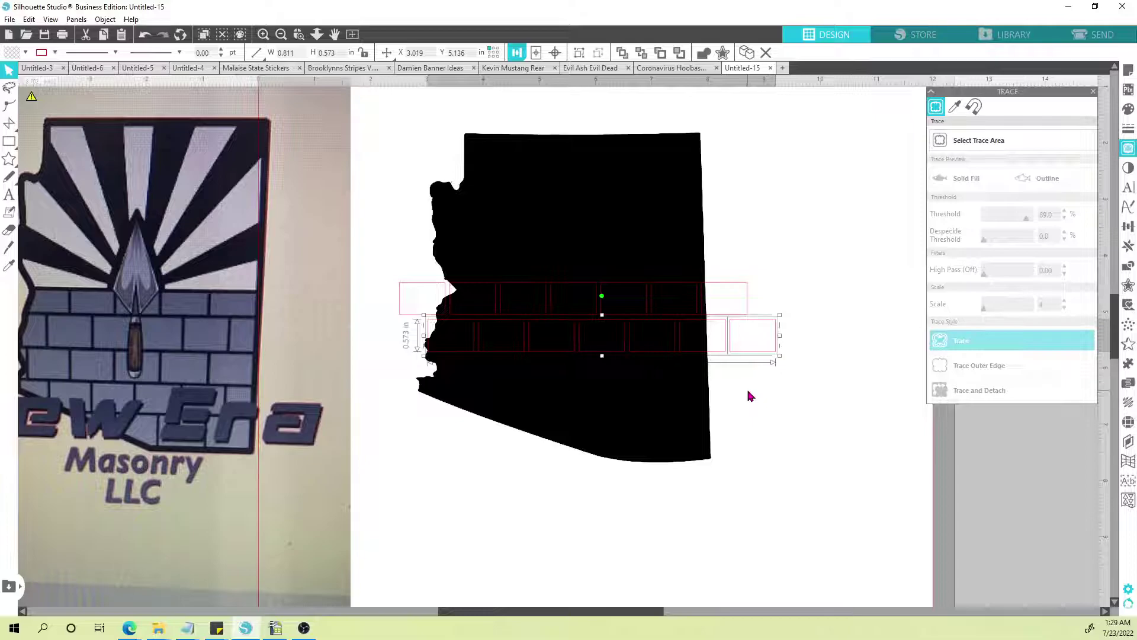
key(Left)
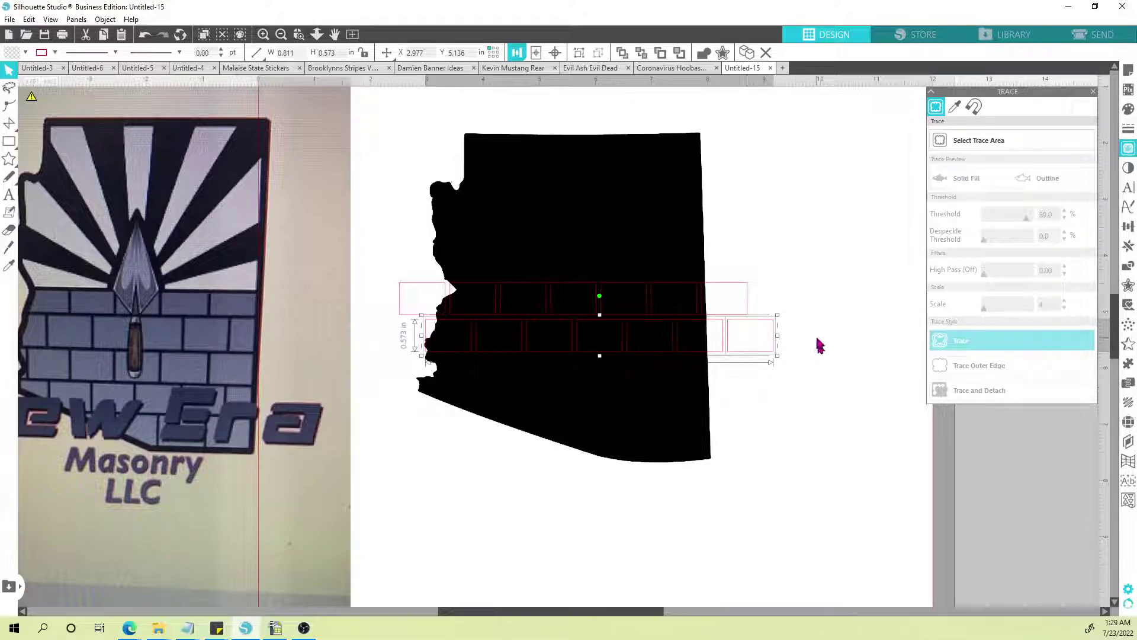
Step: Duplicate the second row below with a thin mortar gap and shift the copy left to line up with the first row
key(ctrl+Down)
key(Down)
key(Down)
key(Left)
key(Left)
key(Left)
key(Left)
key(Left)
key(Left)
key(Left)
key(Left)
key(Left)
key(Left)
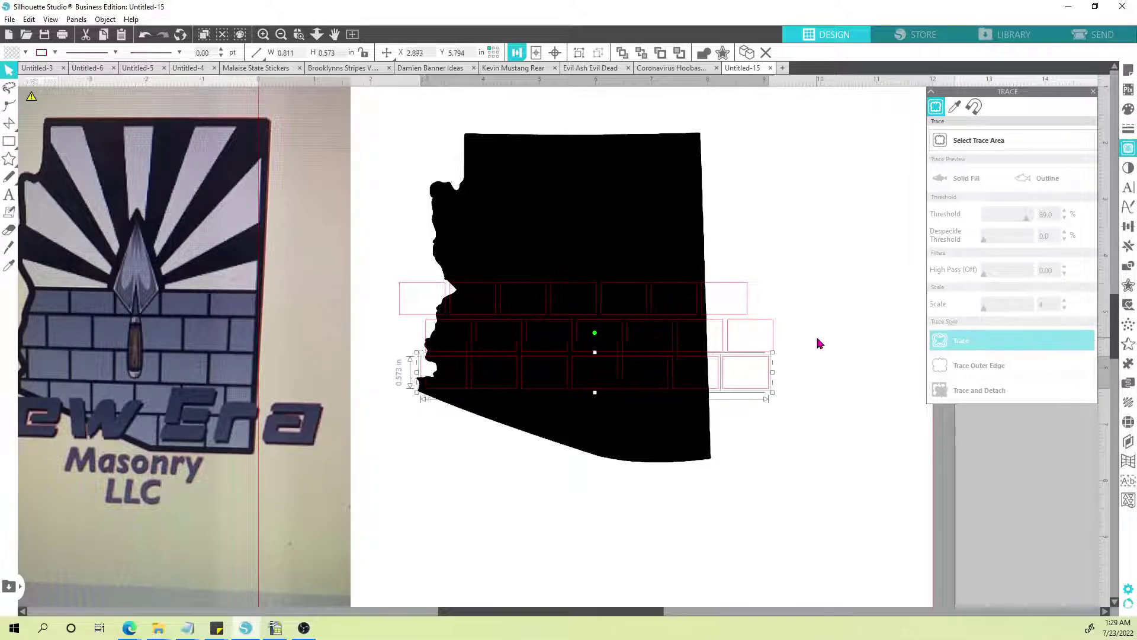
key(Left)
key(Left)
key(Left)
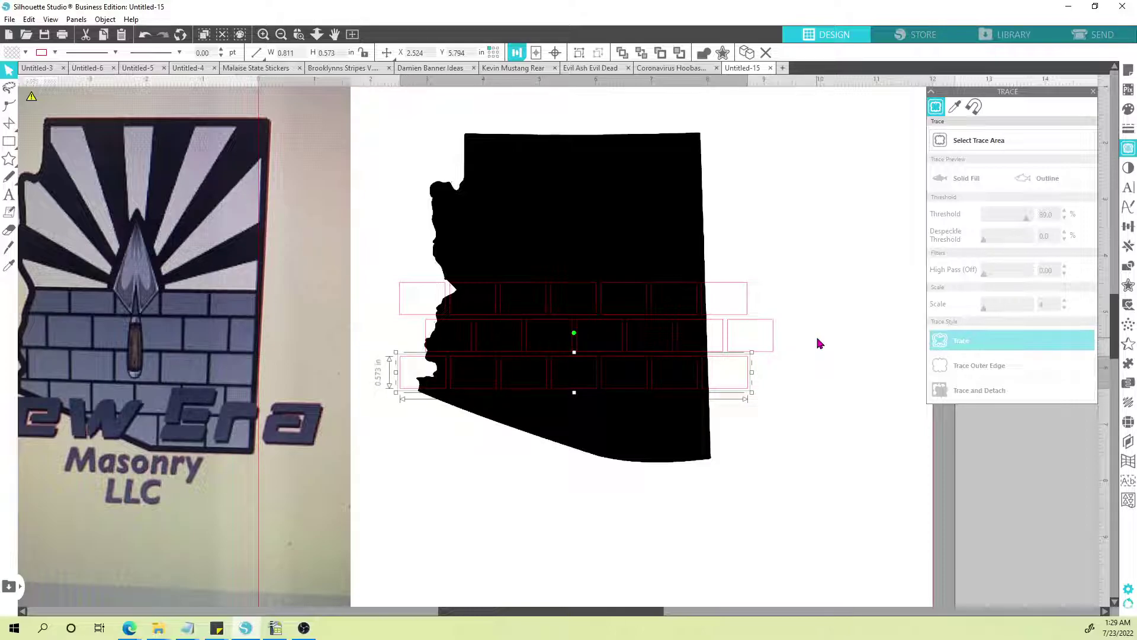
Step: Duplicate the third brick row below with a thin mortar gap and shift the copy right about half a brick to stagger the joints
key(ctrl+d)
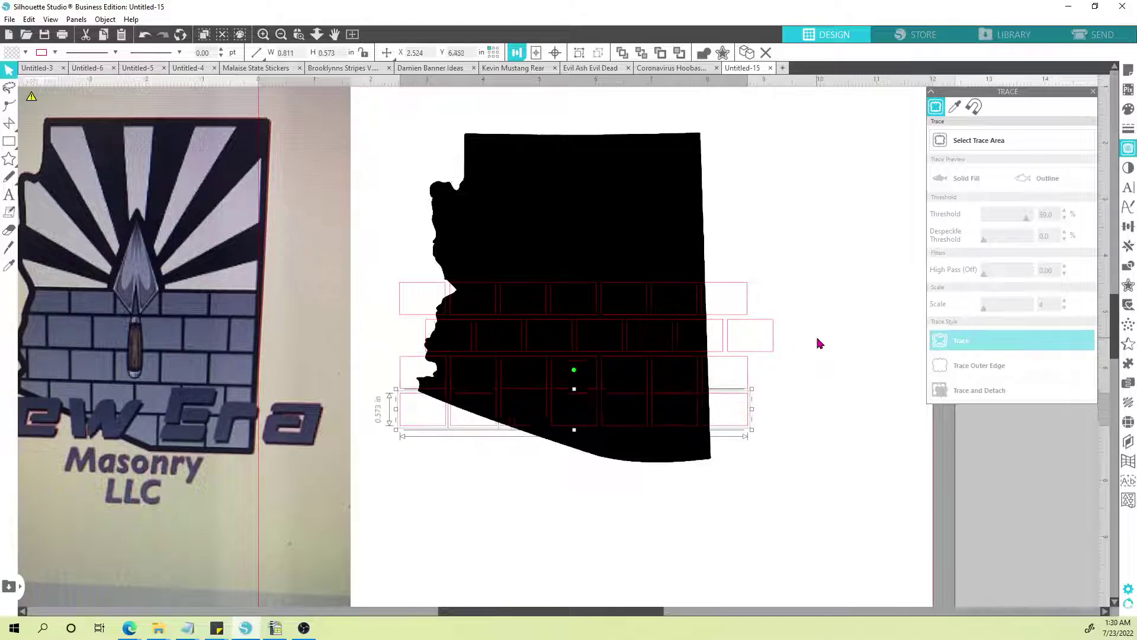
key(Right)
key(Right)
key(Right)
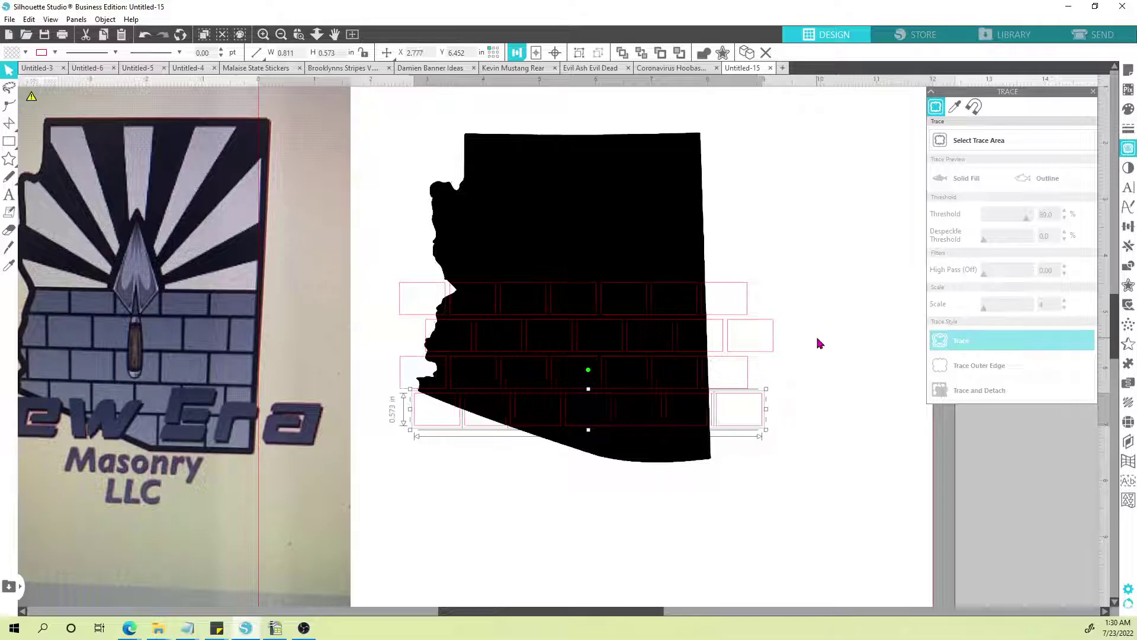
key(ctrl+Right)
click(817, 339)
key(ctrl+z)
key(ctrl+z)
key(Right)
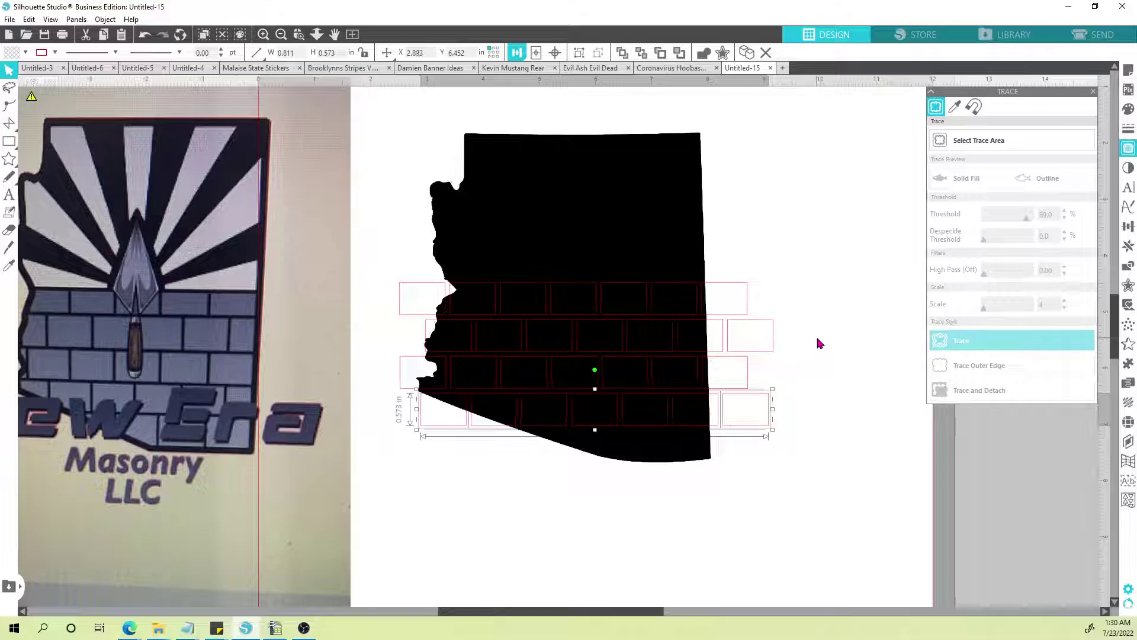
key(Right)
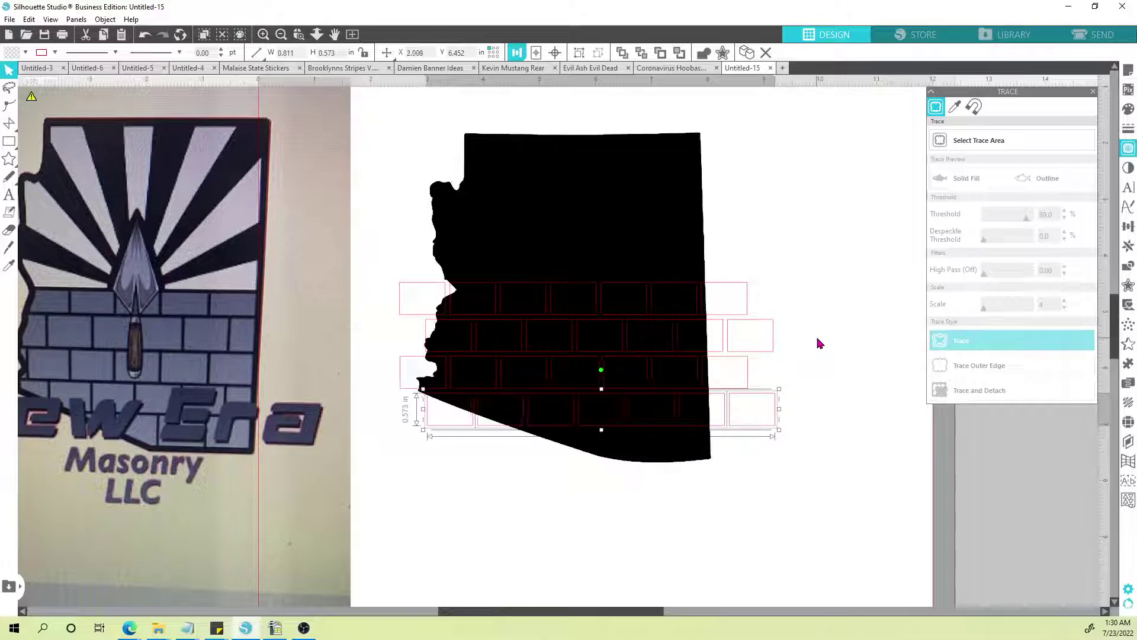
Step: Duplicate the fourth brick row below as a fifth row and shift the copy right about half a brick, covering Arizona's southern tip
key(ctrl+d)
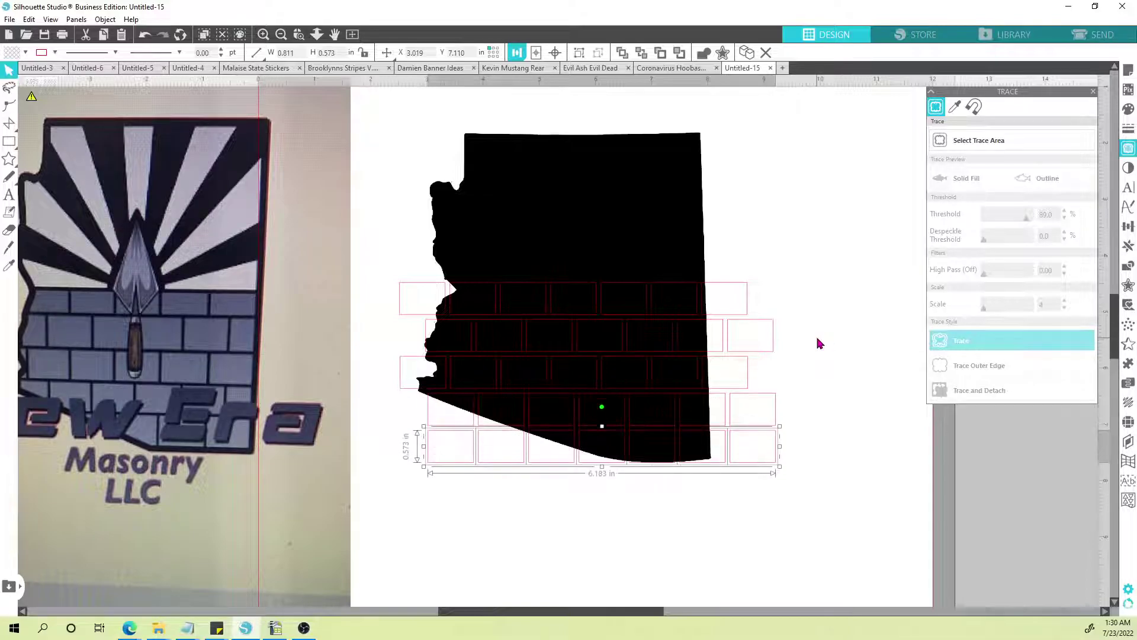
key(Right)
key(Right)
key(Right)
key(Right)
key(Right)
key(Right)
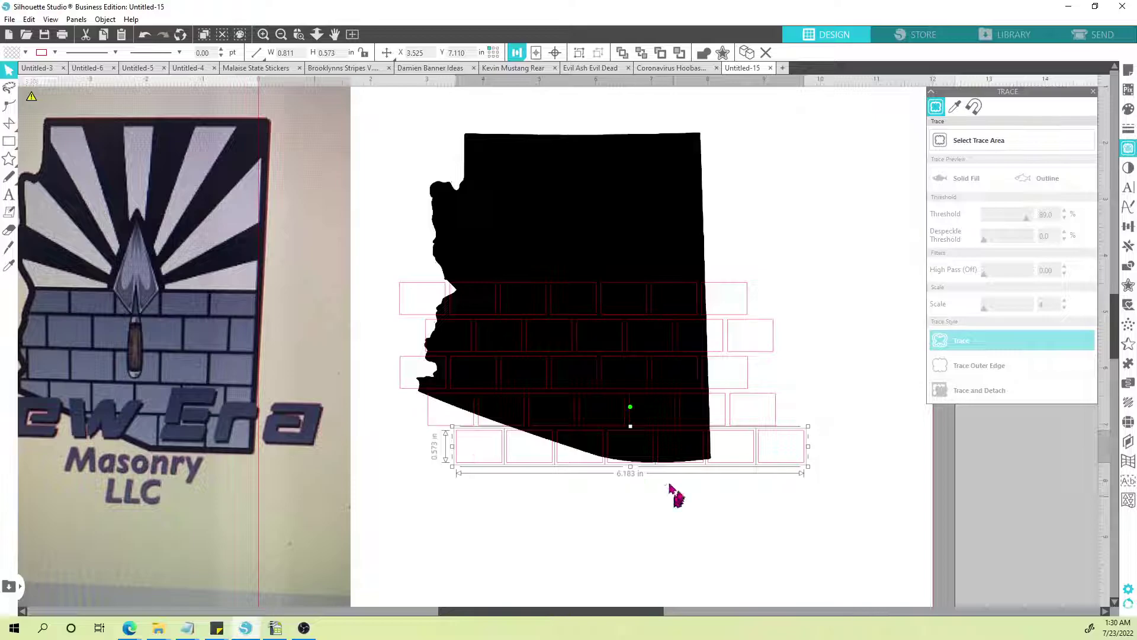
key(Left)
key(Left)
key(Left)
key(Left)
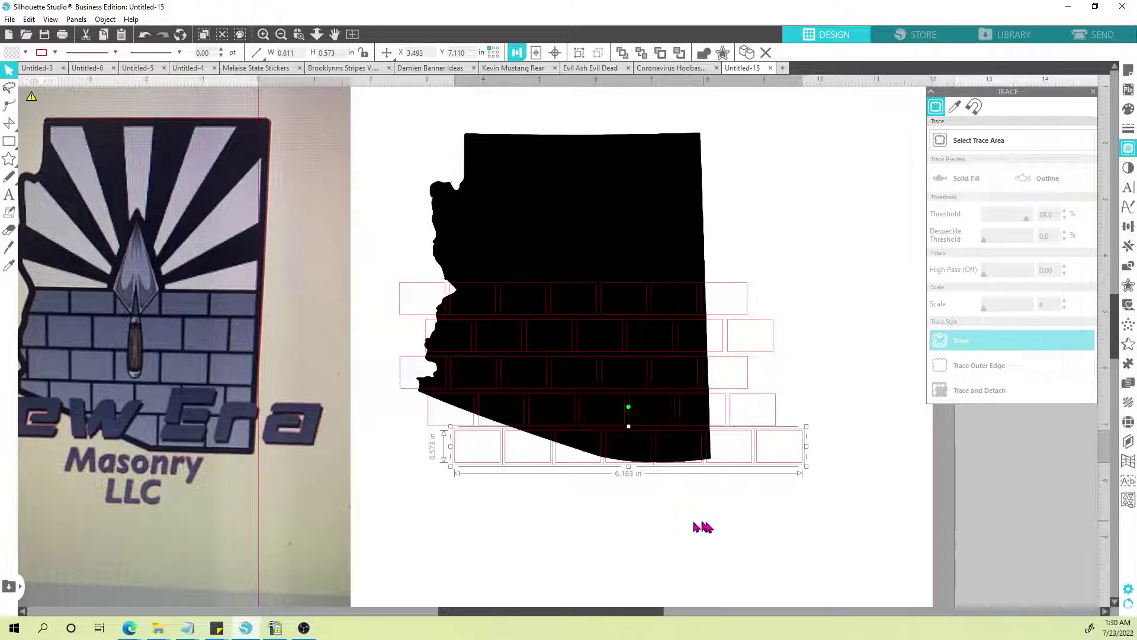
click(699, 527)
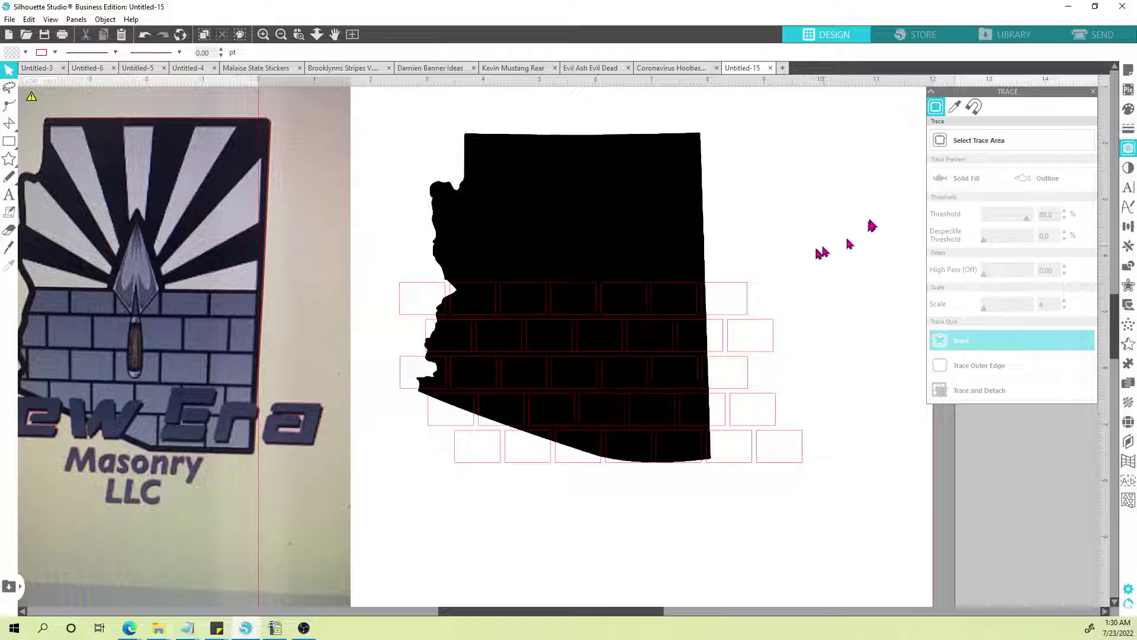
Step: Select all five brick rows without the Arizona shape and fill them with the grey-blue sampled from a brick in the photo
scroll(740, 290, down, 2)
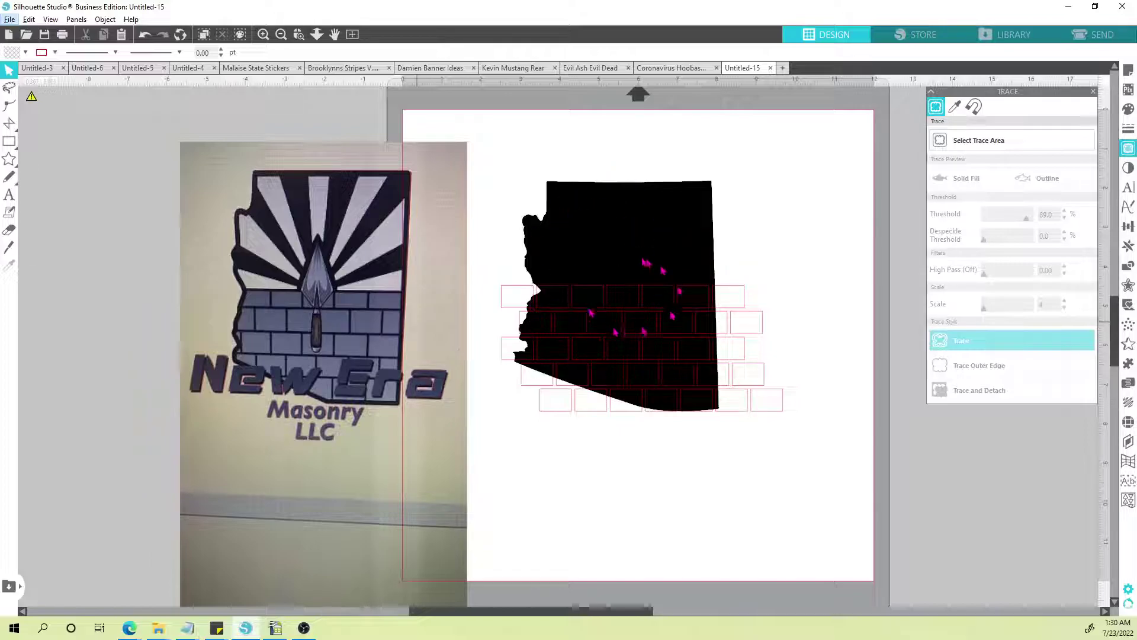
drag(824, 266, 498, 429)
shift+click(574, 240)
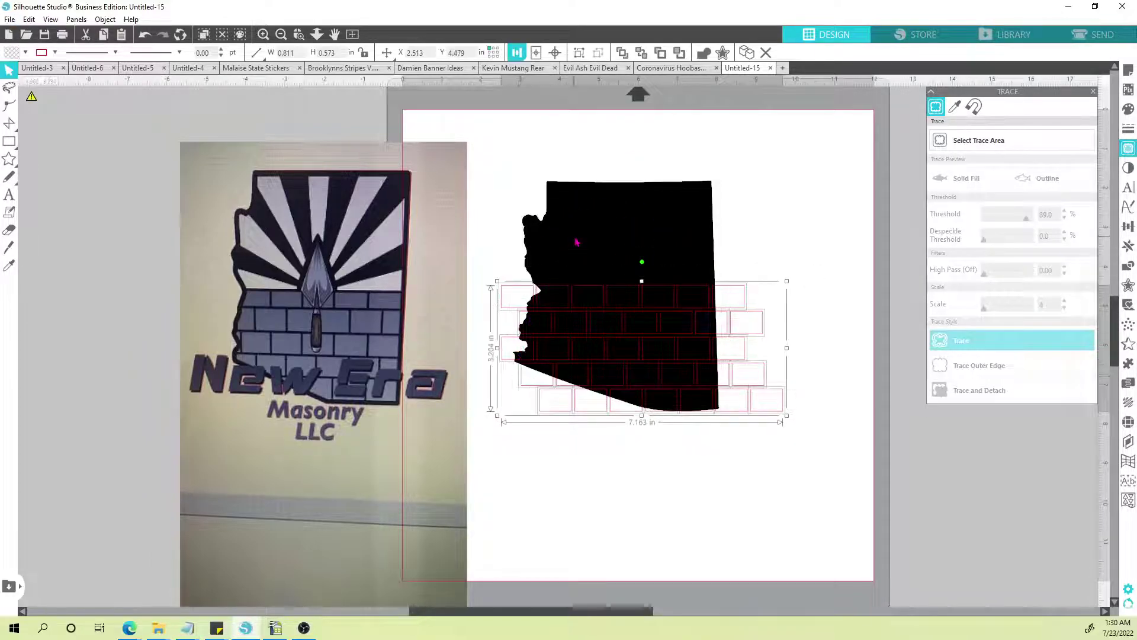
click(25, 52)
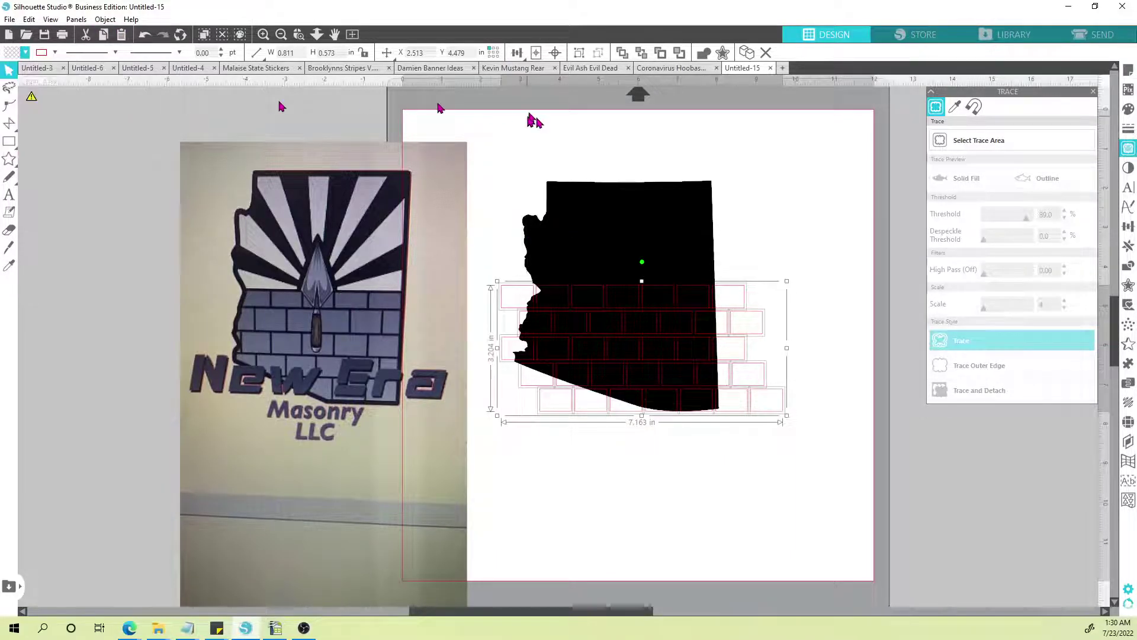
click(1129, 108)
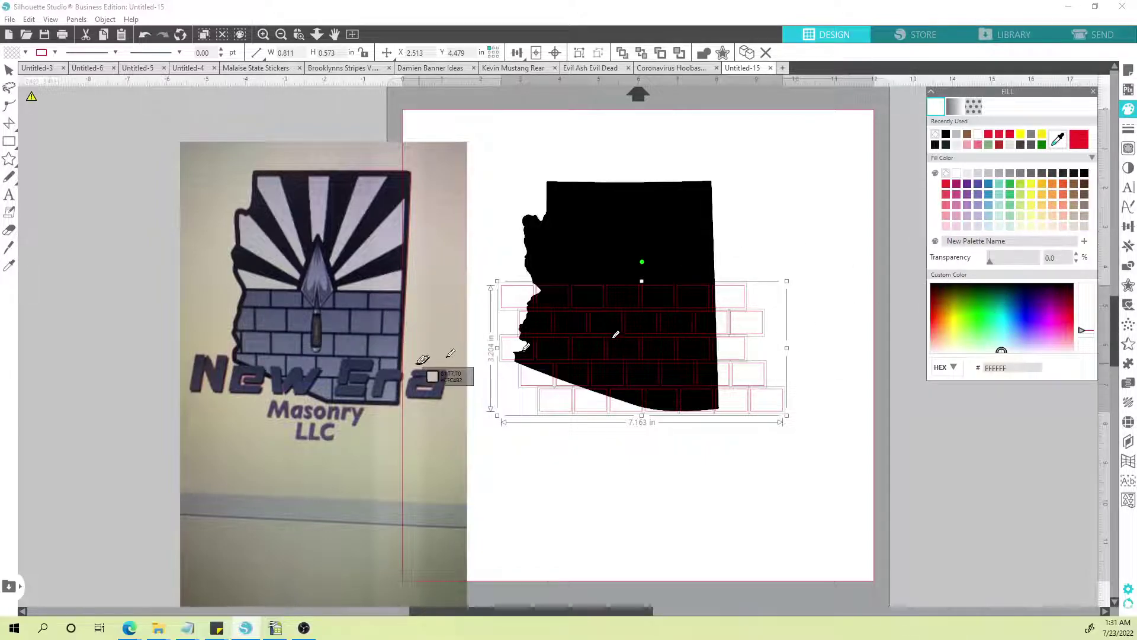
click(388, 331)
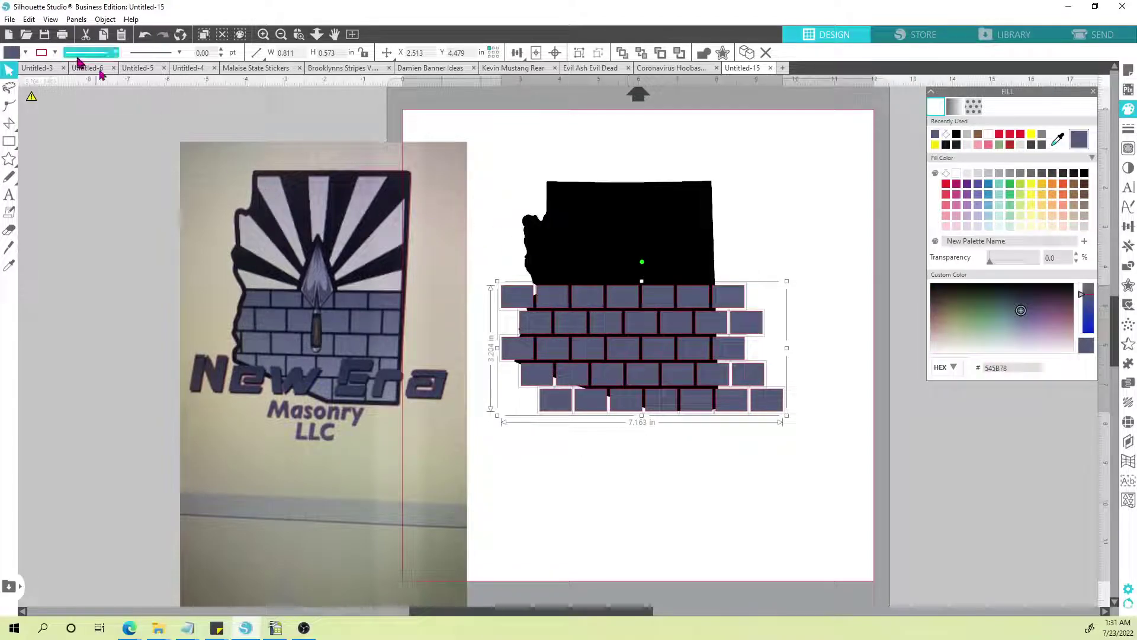
Step: Remove the red outline from all the bricks by setting their line colour to transparent
click(54, 53)
click(53, 70)
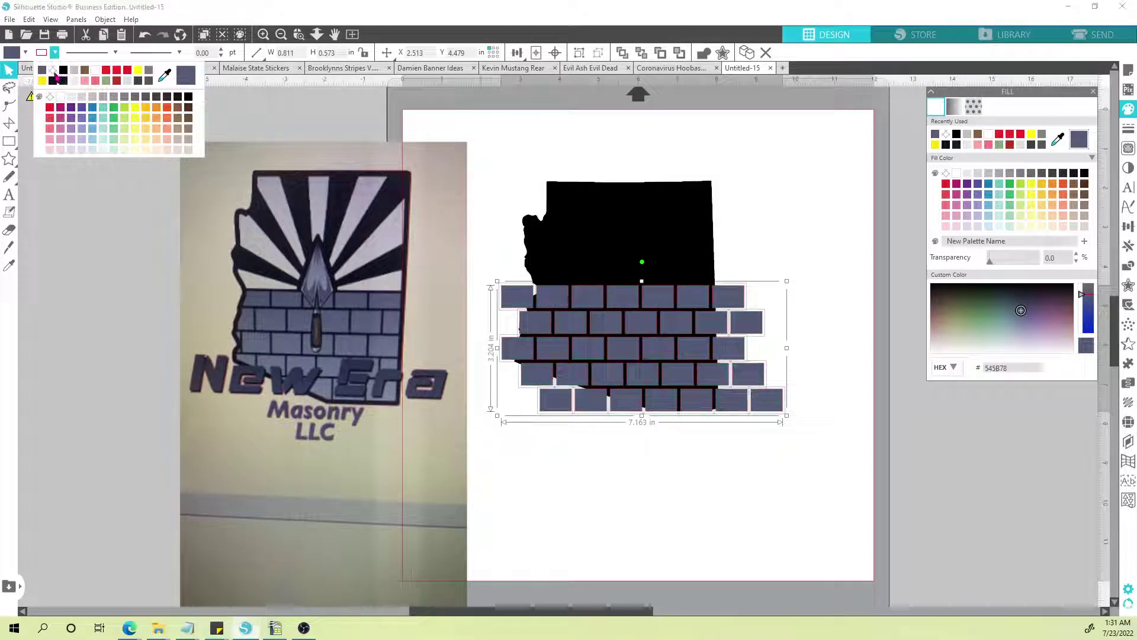
click(818, 266)
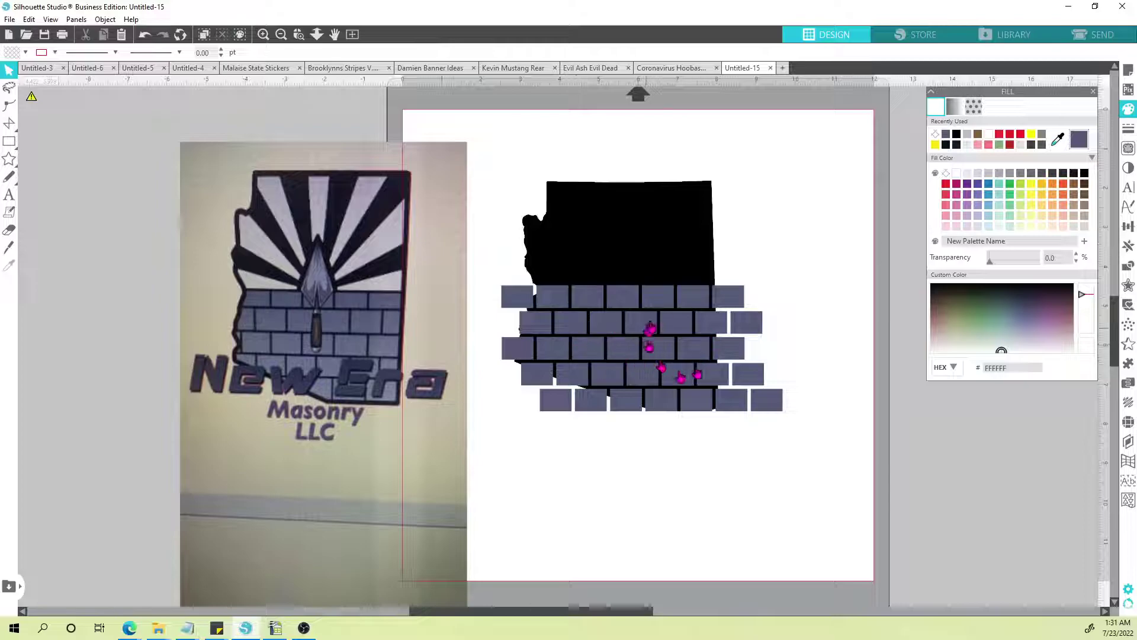
Step: Open the offset settings for the Arizona shape and move the reference photo farther left, away from the artwork
click(645, 251)
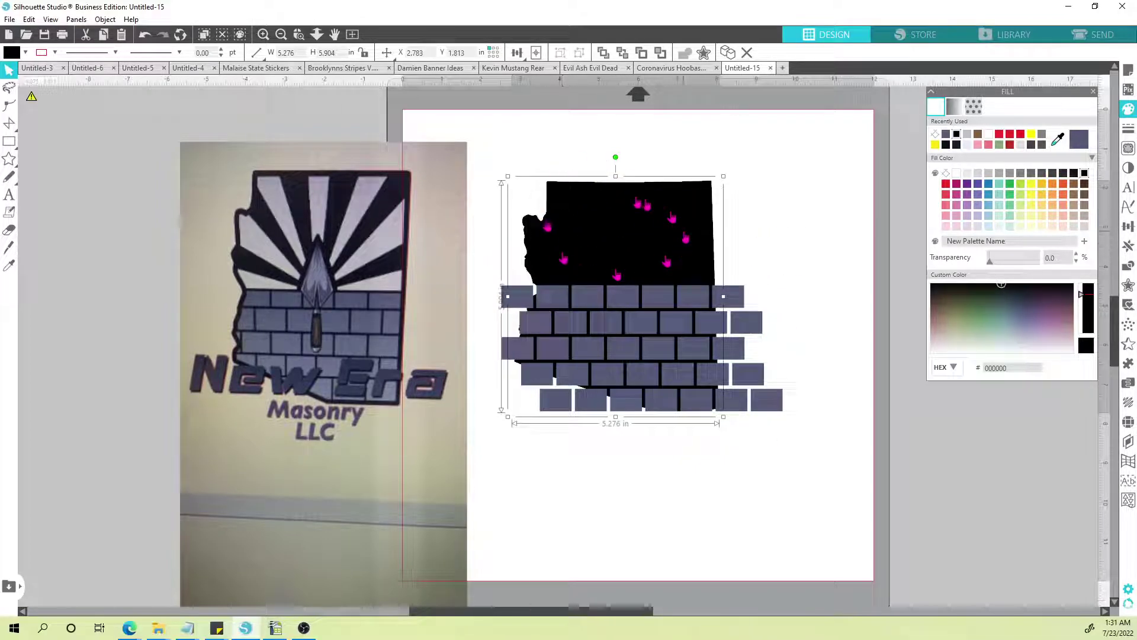
click(1129, 287)
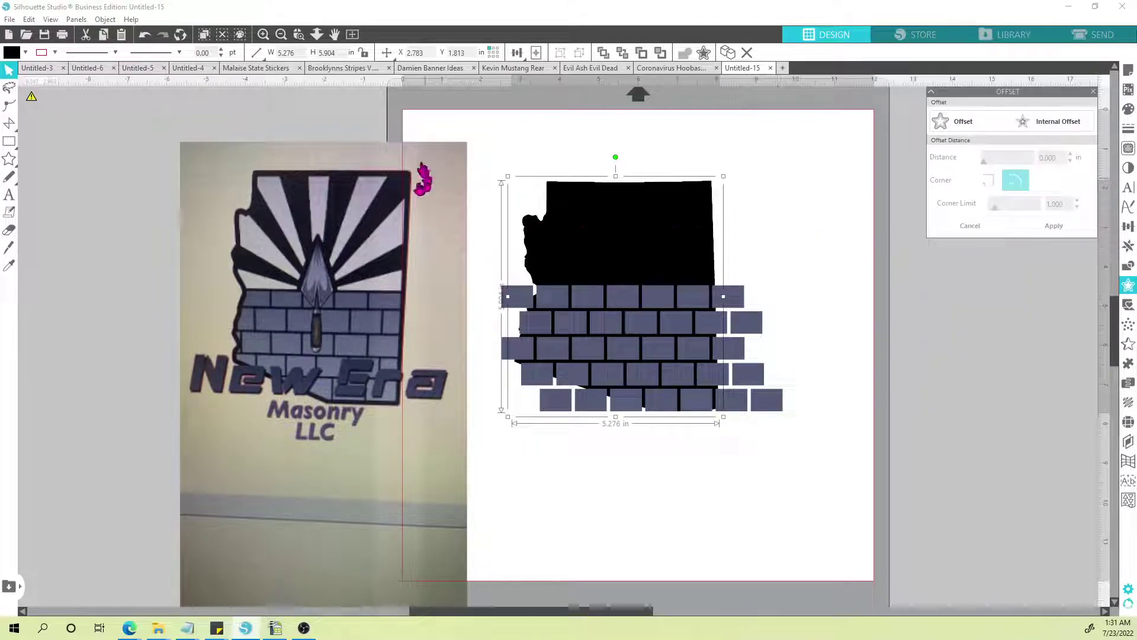
drag(409, 195, 352, 200)
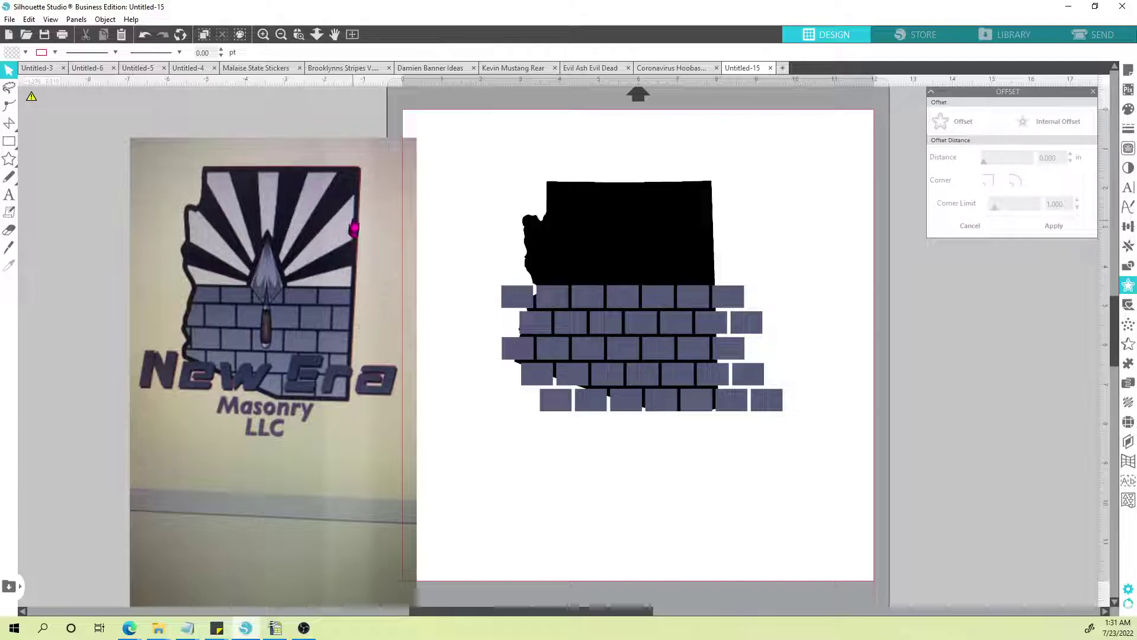
Step: Create an internal offset of the Arizona shape at 0.150 in with sharp corners, after trying a larger distance
click(610, 218)
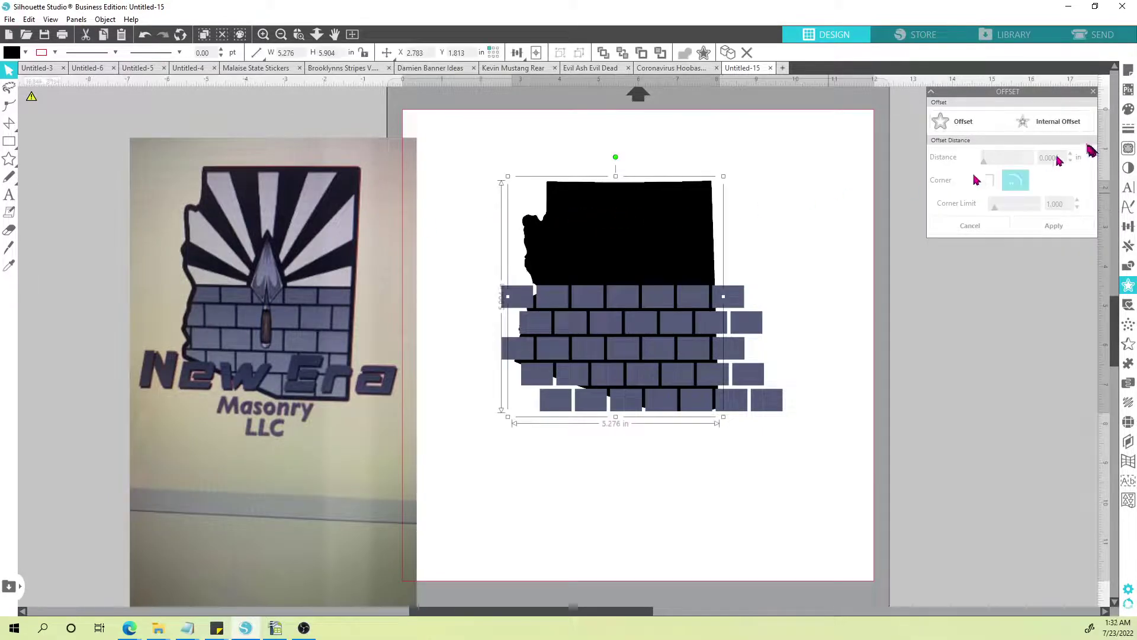
click(1047, 127)
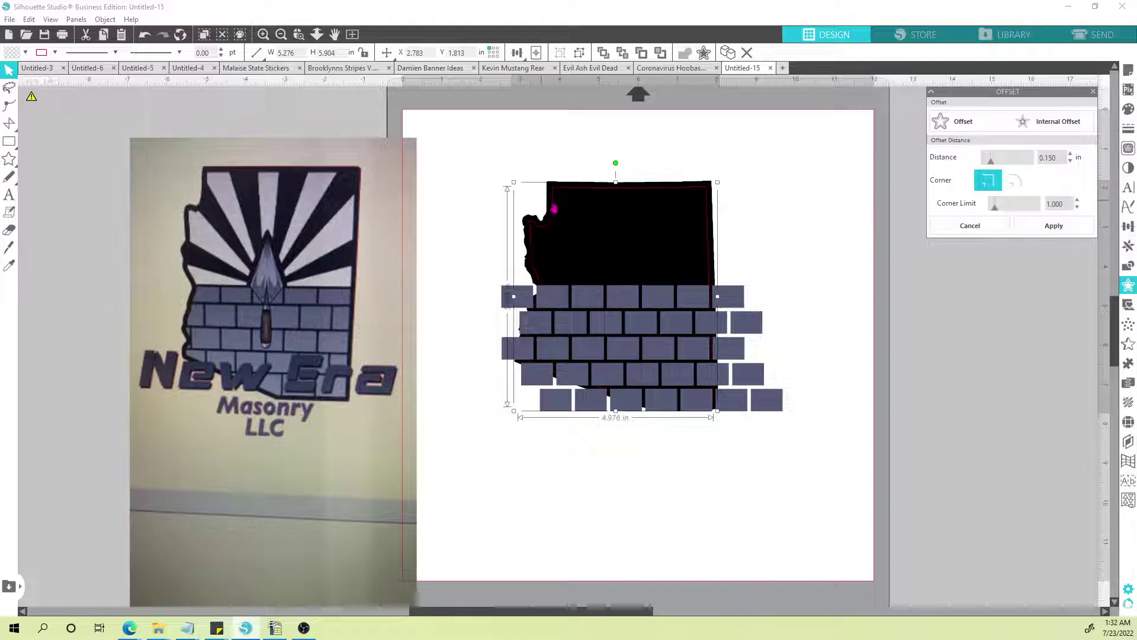
double_click(1060, 159)
text(.3)
key(Return)
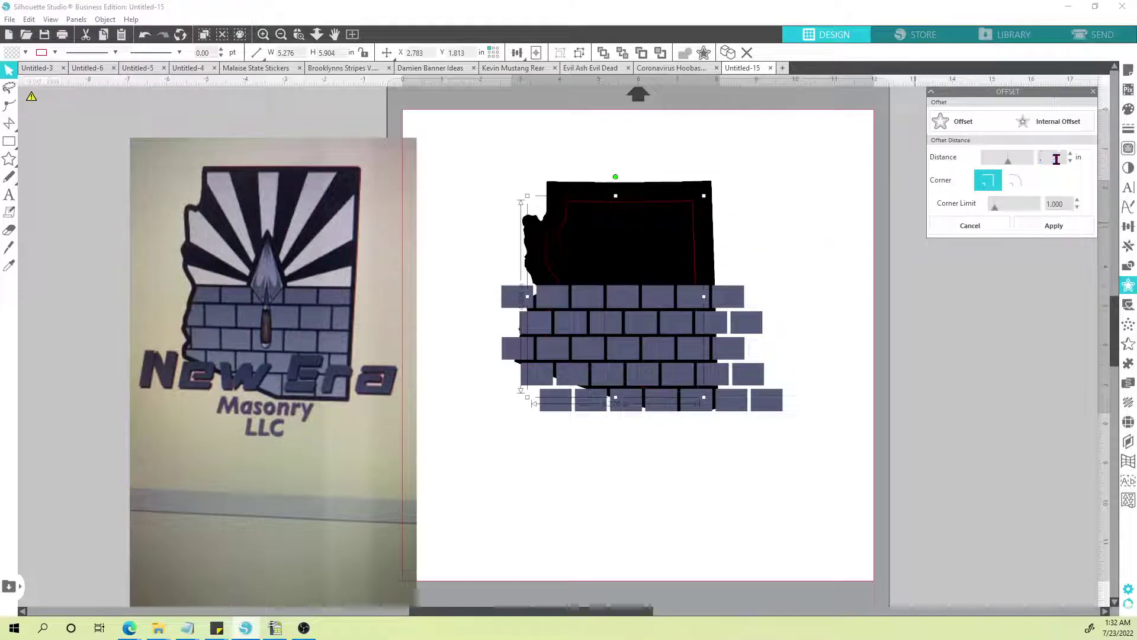
key(Return)
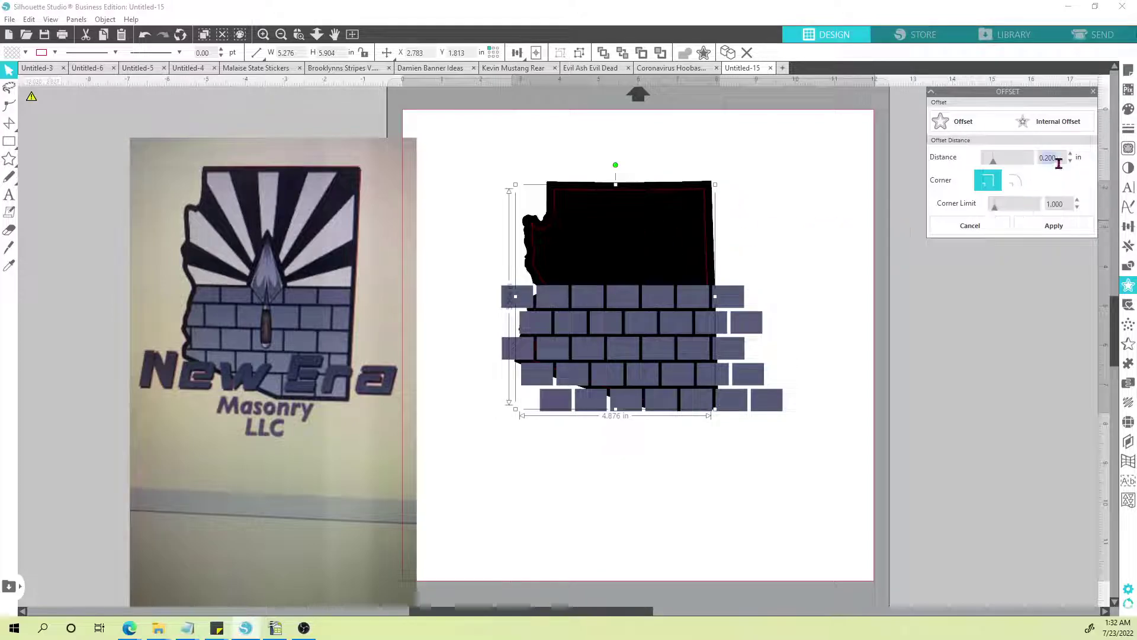
text(.15)
key(Return)
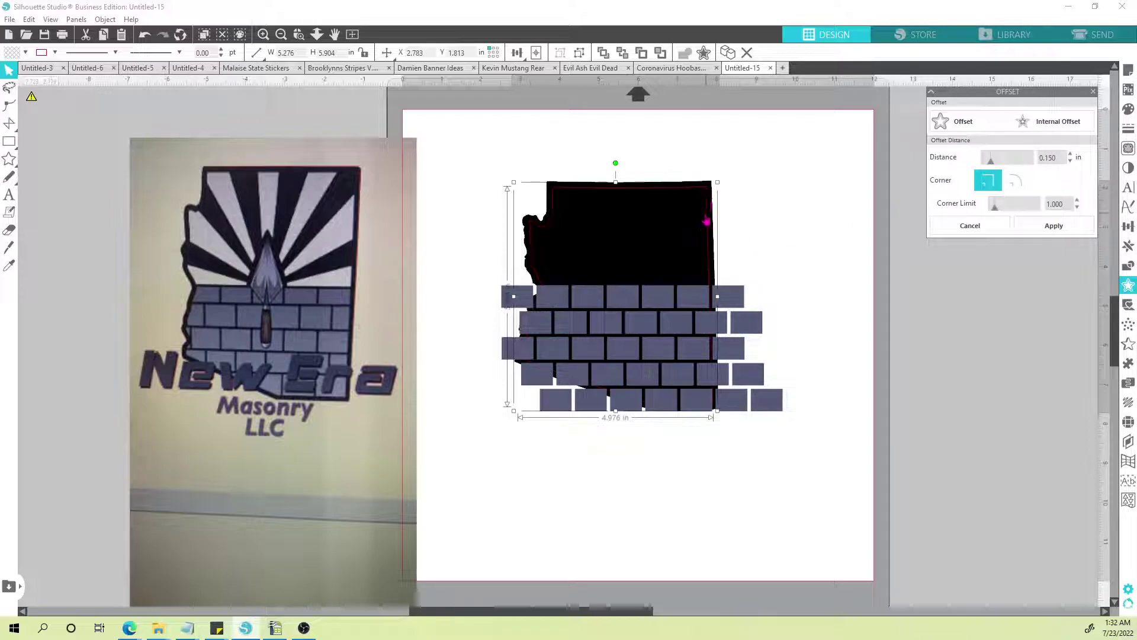
click(1044, 231)
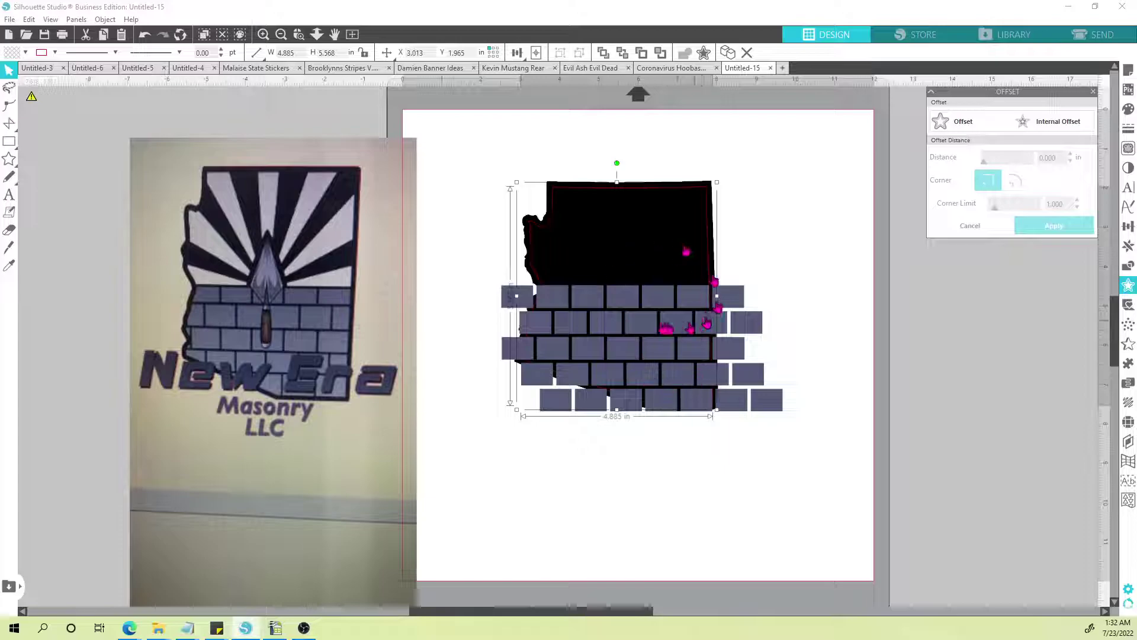
click(832, 320)
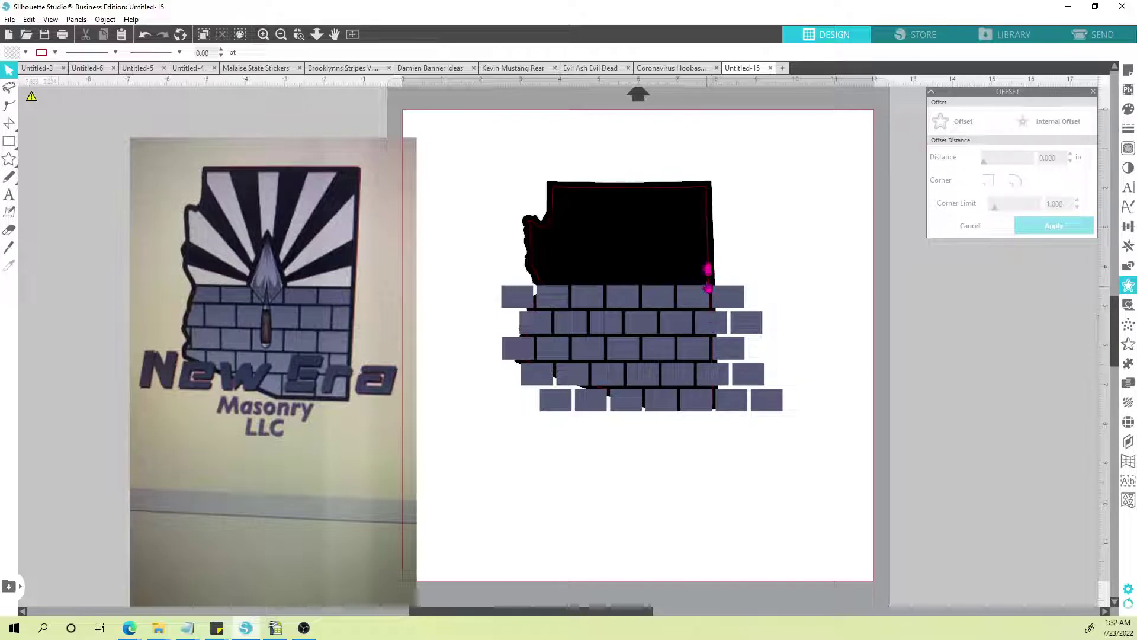
Step: Bring the inset Arizona outline to the front and place a duplicate of it directly to the right of the original
click(1128, 265)
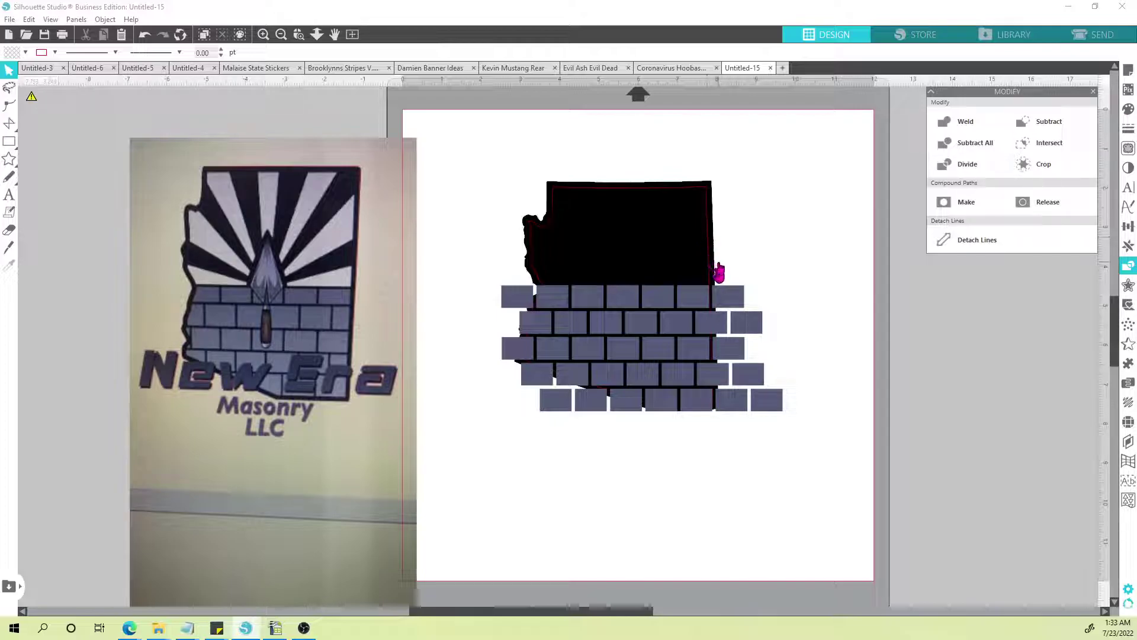
click(709, 249)
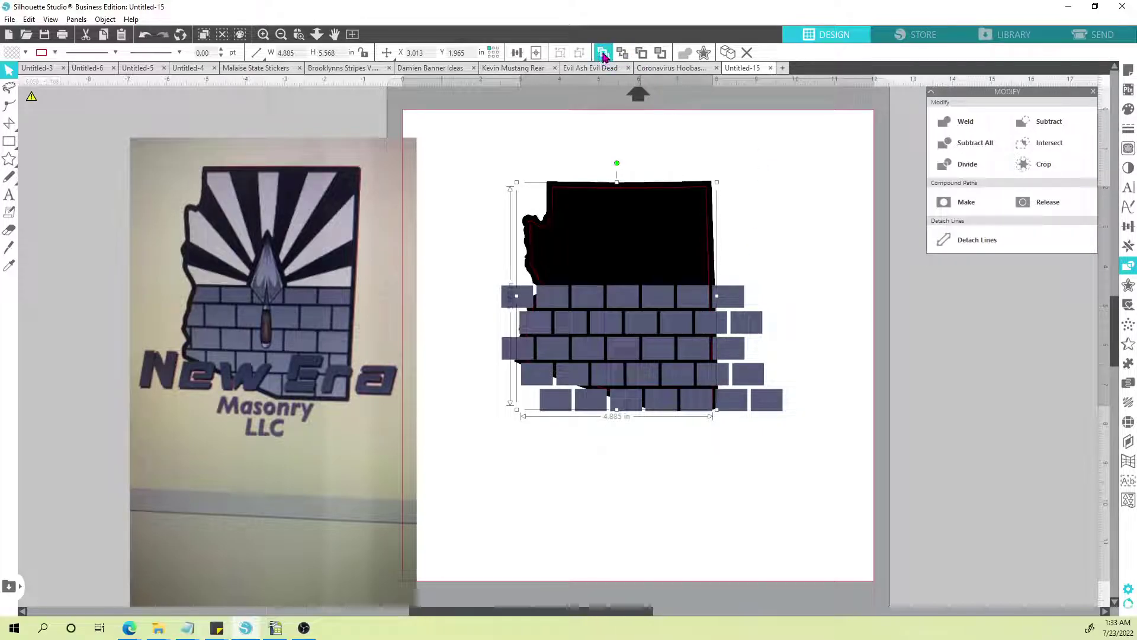
click(780, 290)
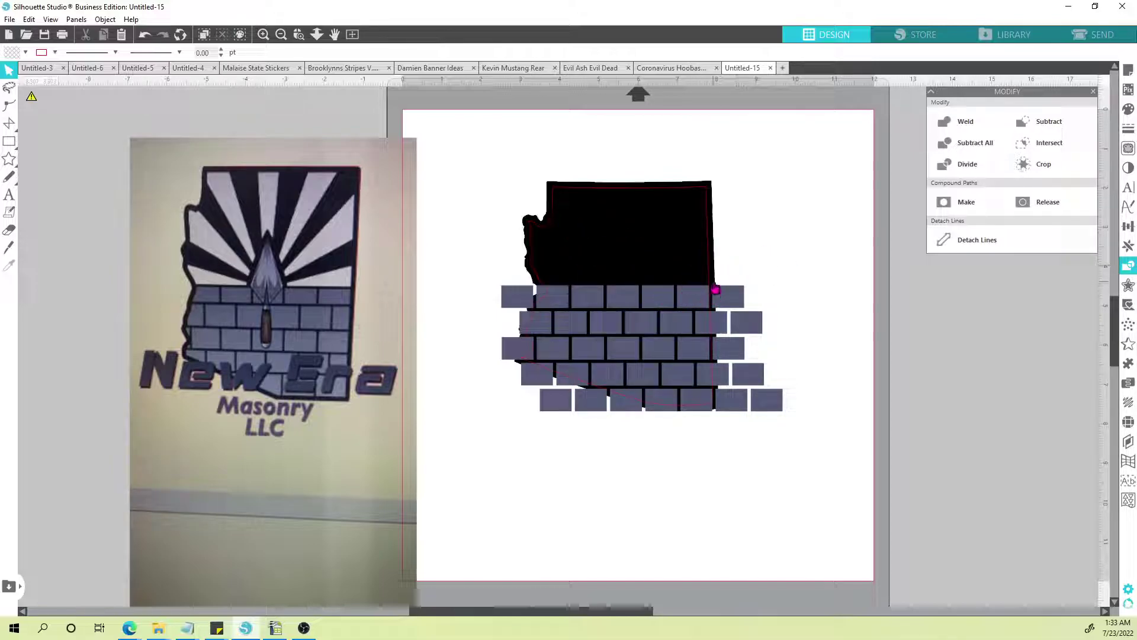
click(709, 250)
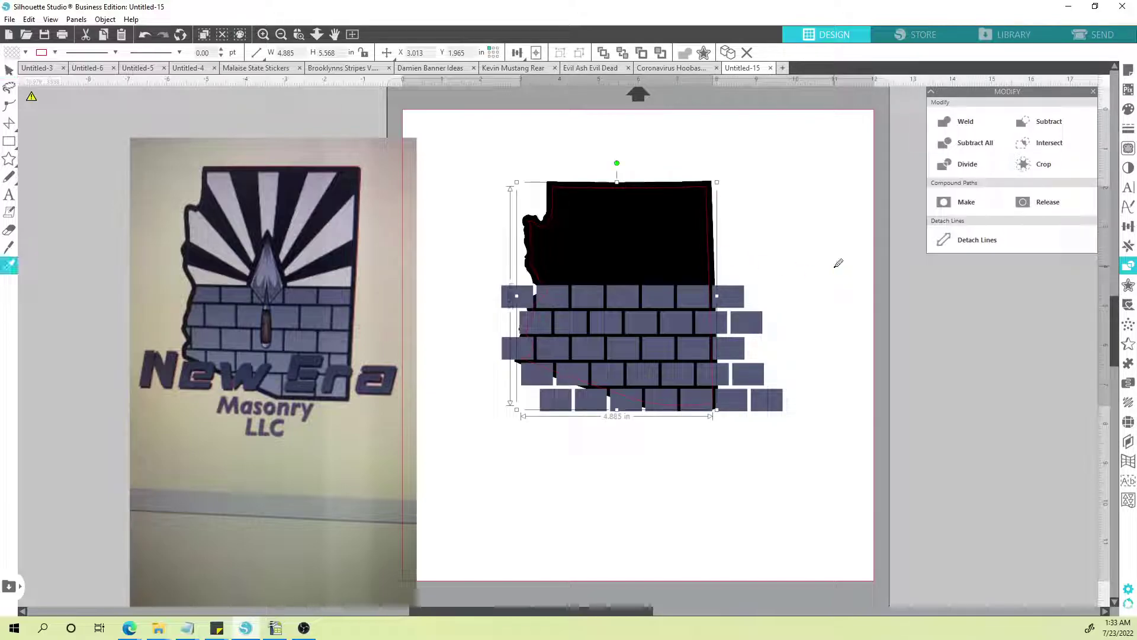
key(ctrl+d)
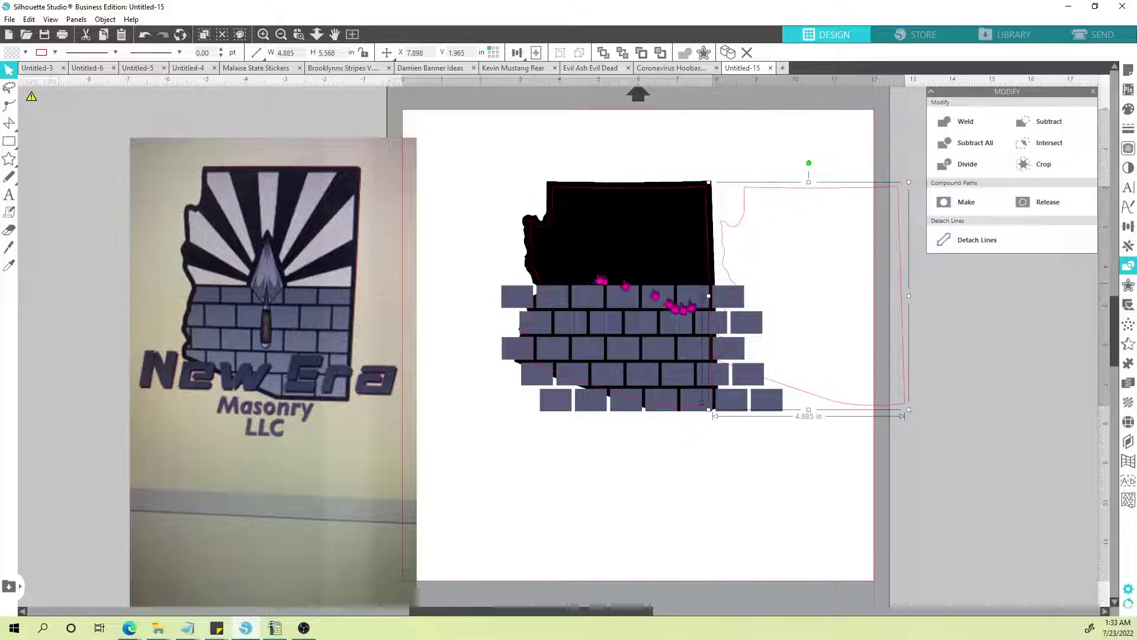
click(495, 241)
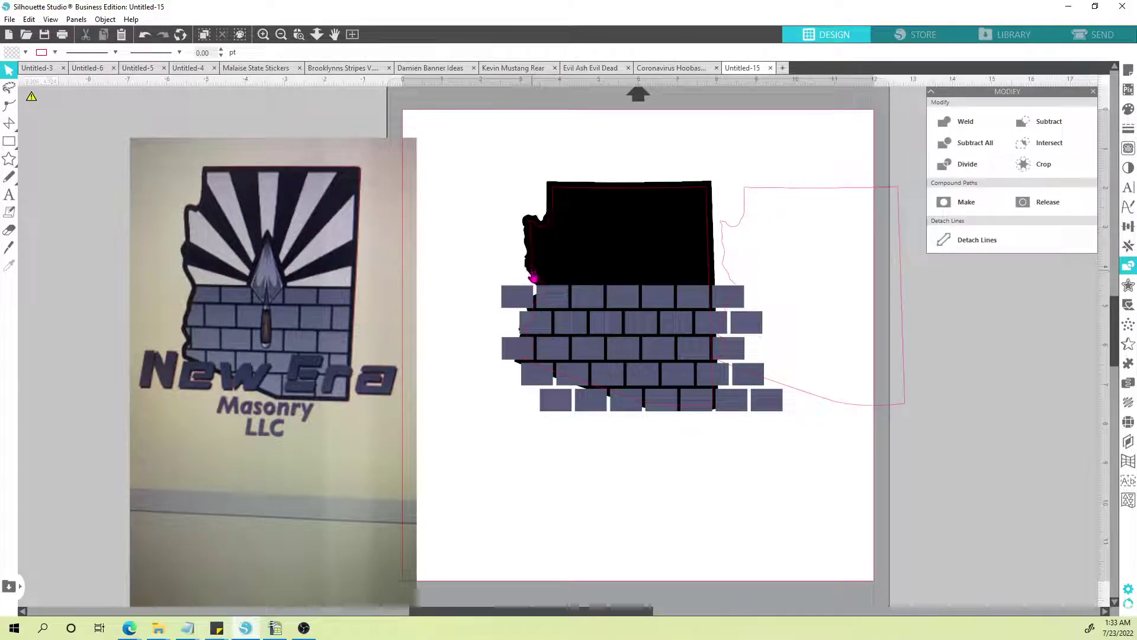
Step: Select all the bricks together with the original inset outline, excluding the black Arizona shape, and crop the bricks to that outline
drag(456, 165, 822, 463)
shift+click(691, 215)
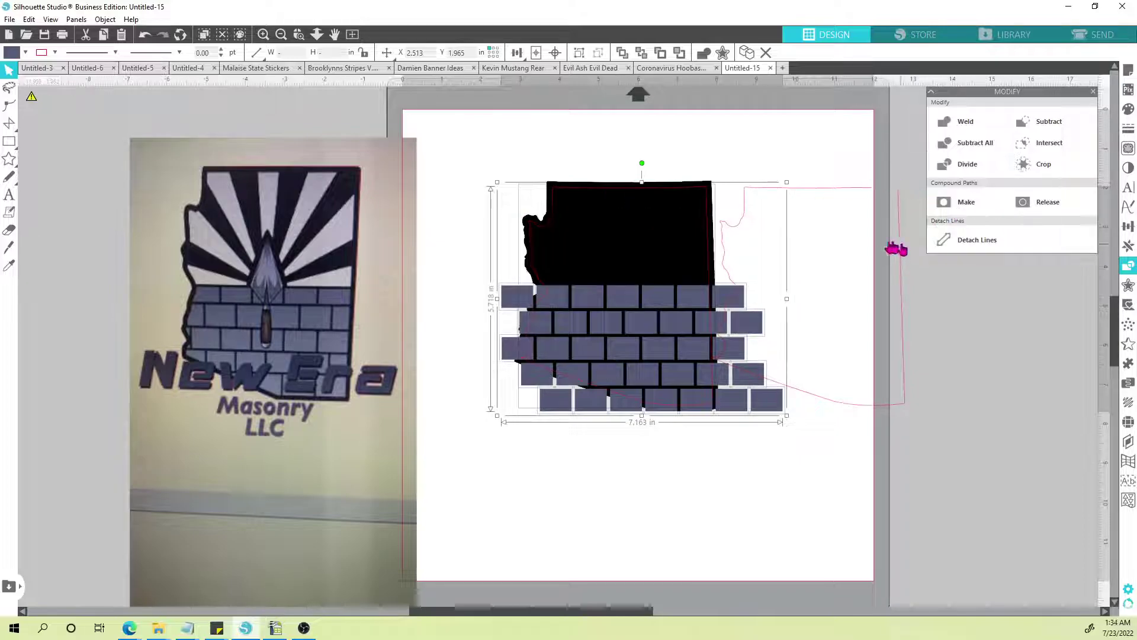
click(1042, 171)
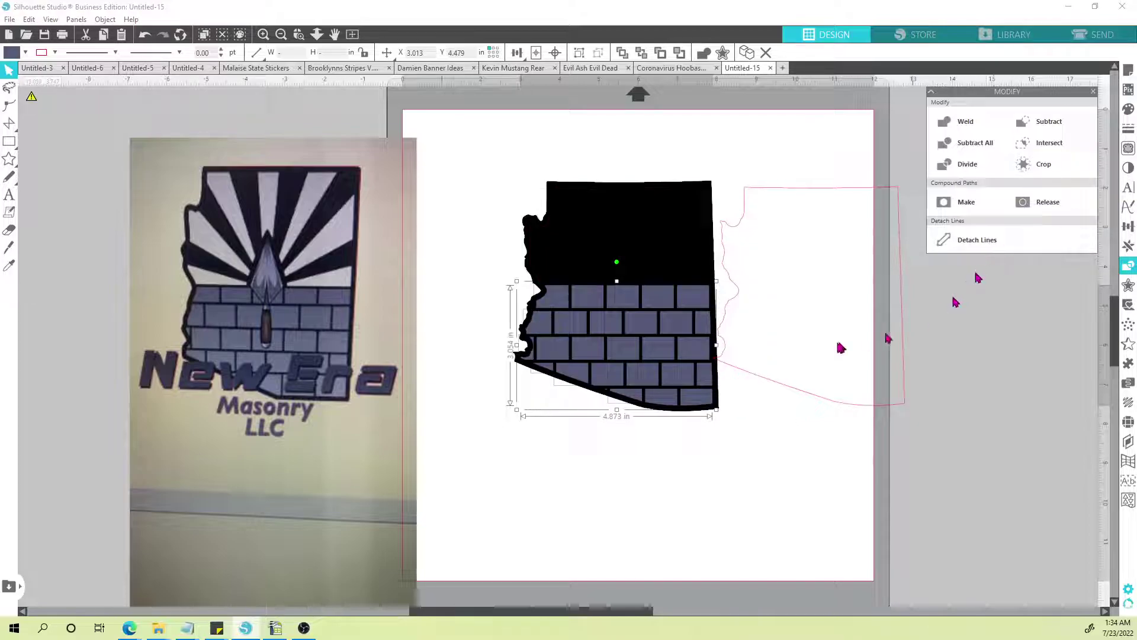
click(751, 444)
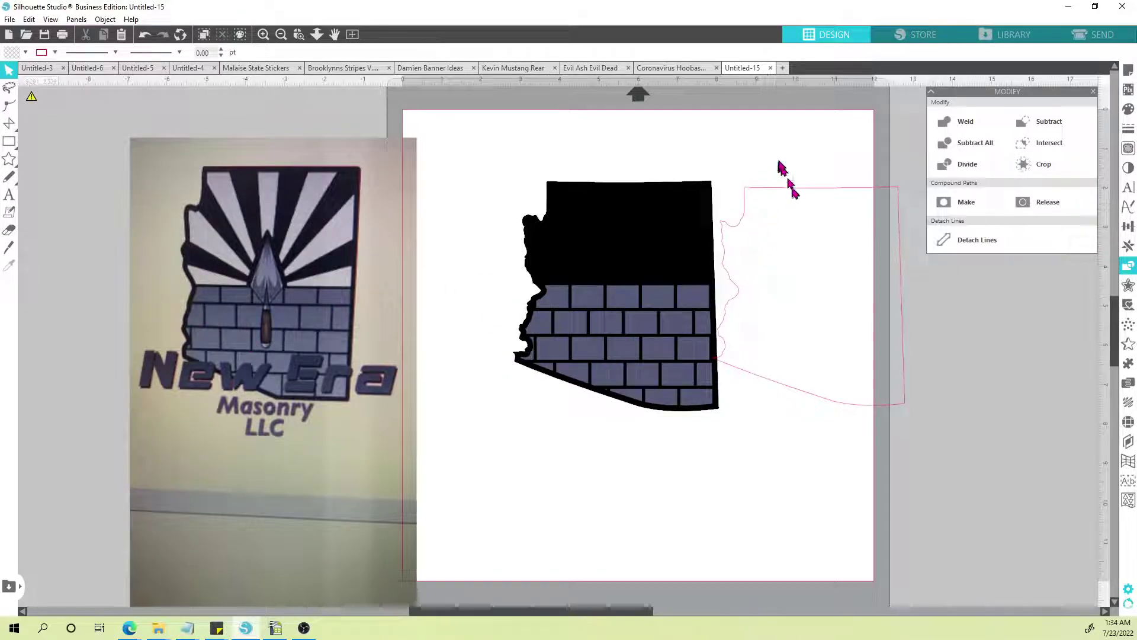
Step: Duplicate the inset Arizona outline to the left so the copy lies over the black shape, and delete the outline at the right
click(799, 207)
key(i)
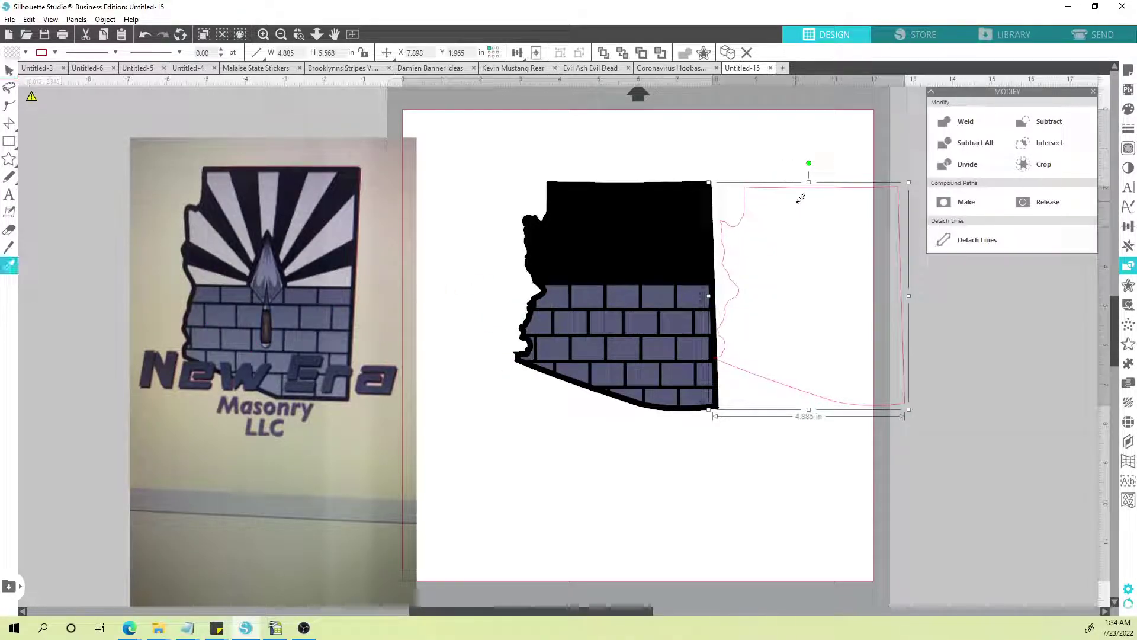
key(ctrl+Left)
key(v)
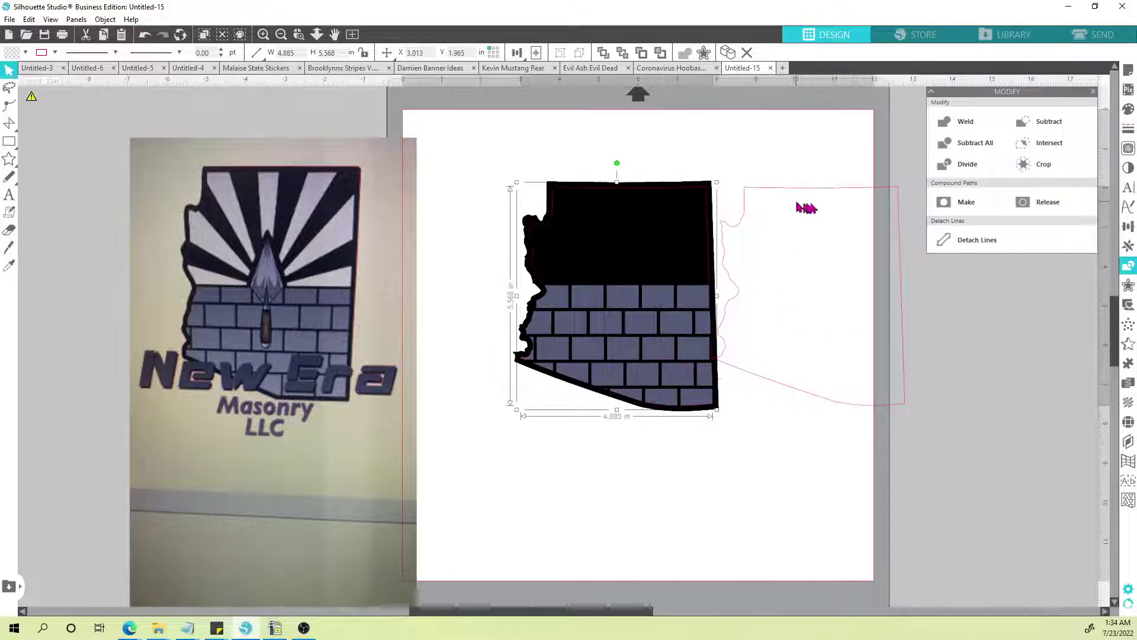
click(825, 250)
key(Delete)
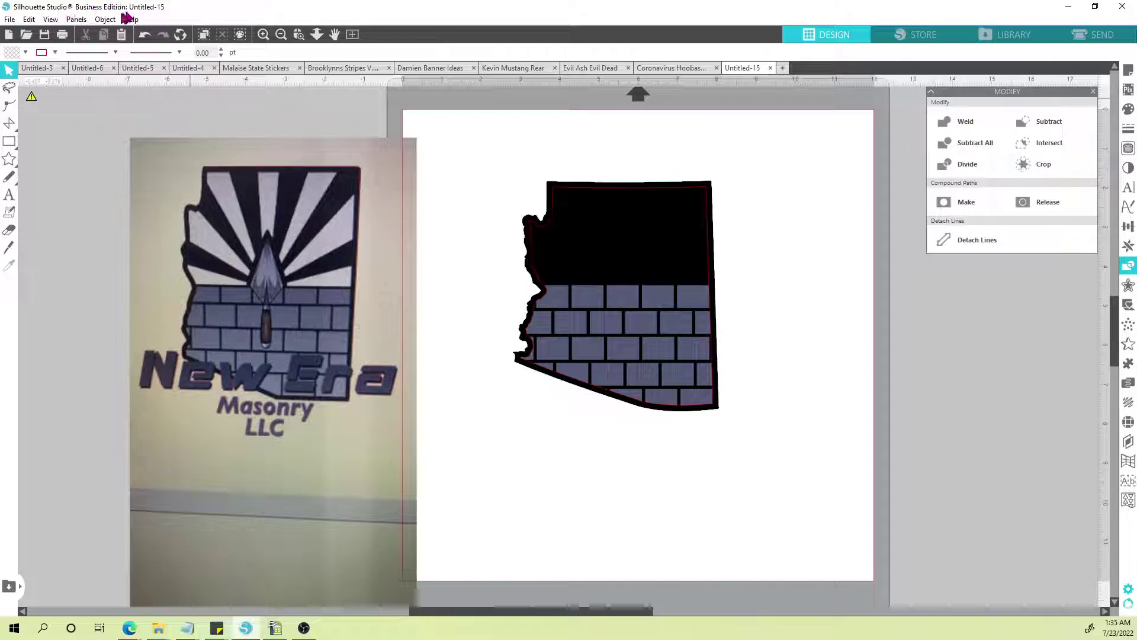
Step: Draw a narrow closed triangular wedge with the Polygon tool, pointing down into Arizona's black upper half, about 0.84 in wide and 3.69 in tall
click(10, 160)
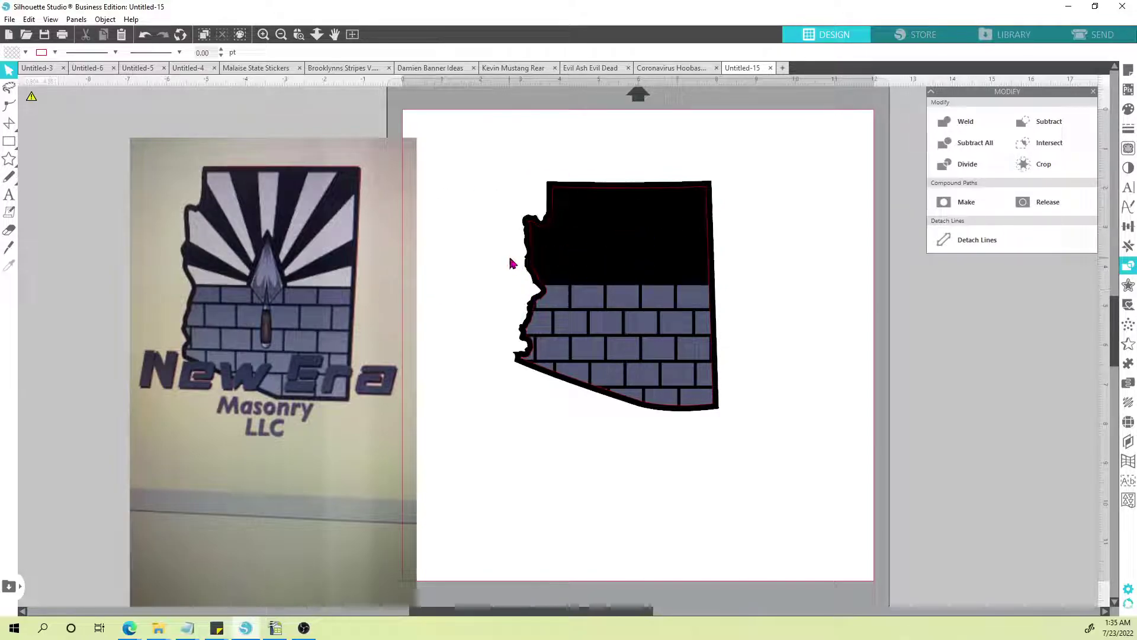
mouse_move(9, 160)
mouse_move(17, 129)
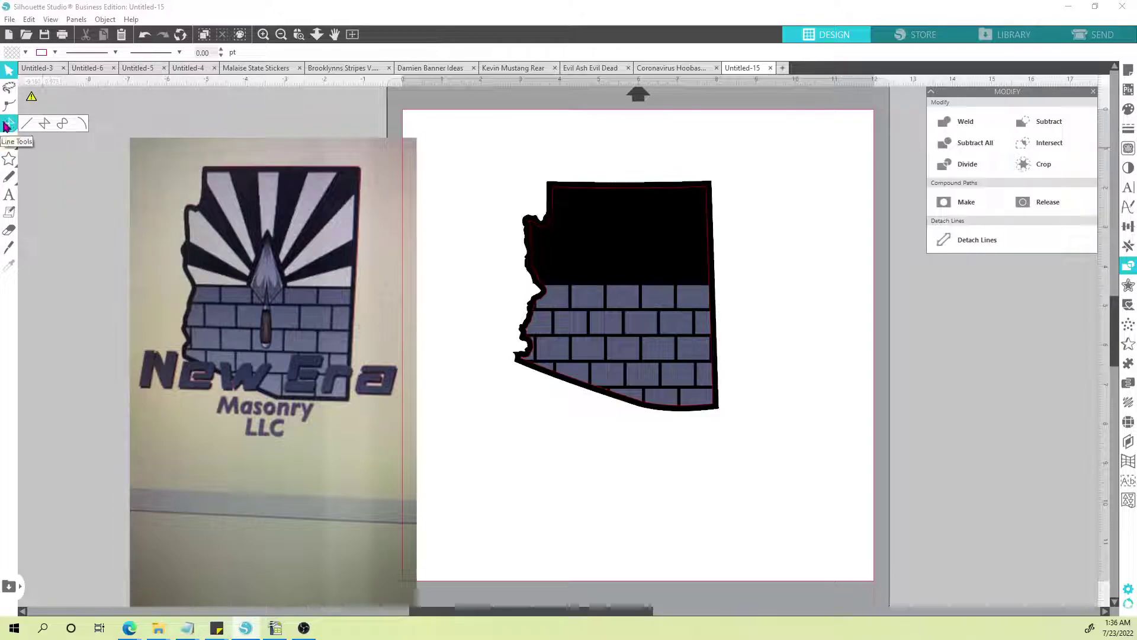
click(44, 124)
click(608, 133)
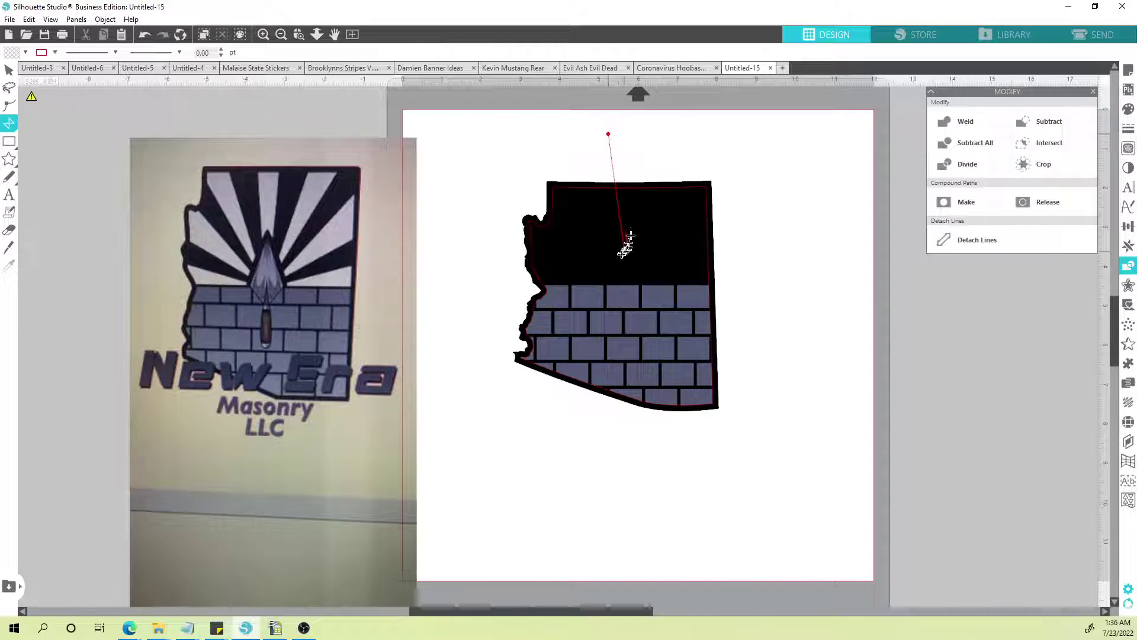
click(625, 275)
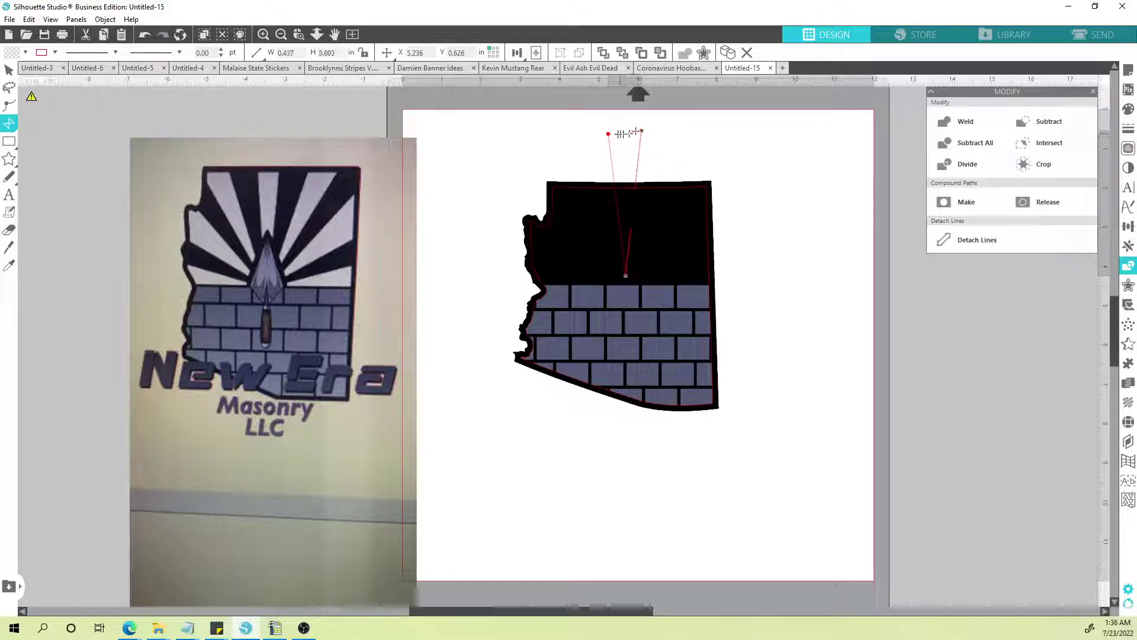
click(609, 134)
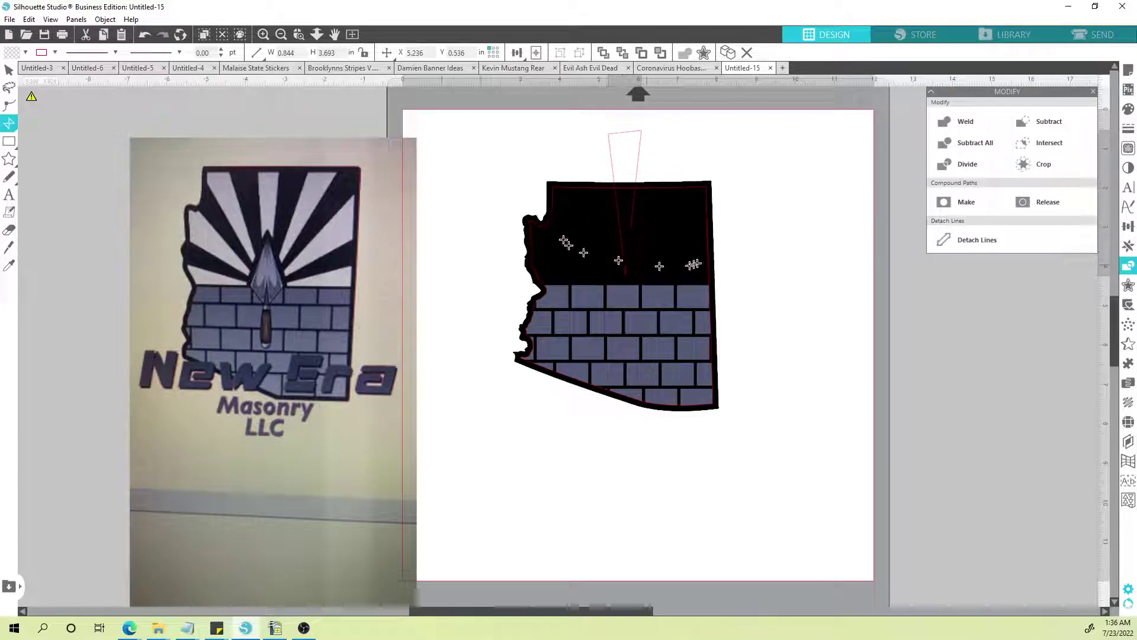
Step: Move the wedge onto the central white ray in the reference photo and adjust its points to match that ray
click(8, 69)
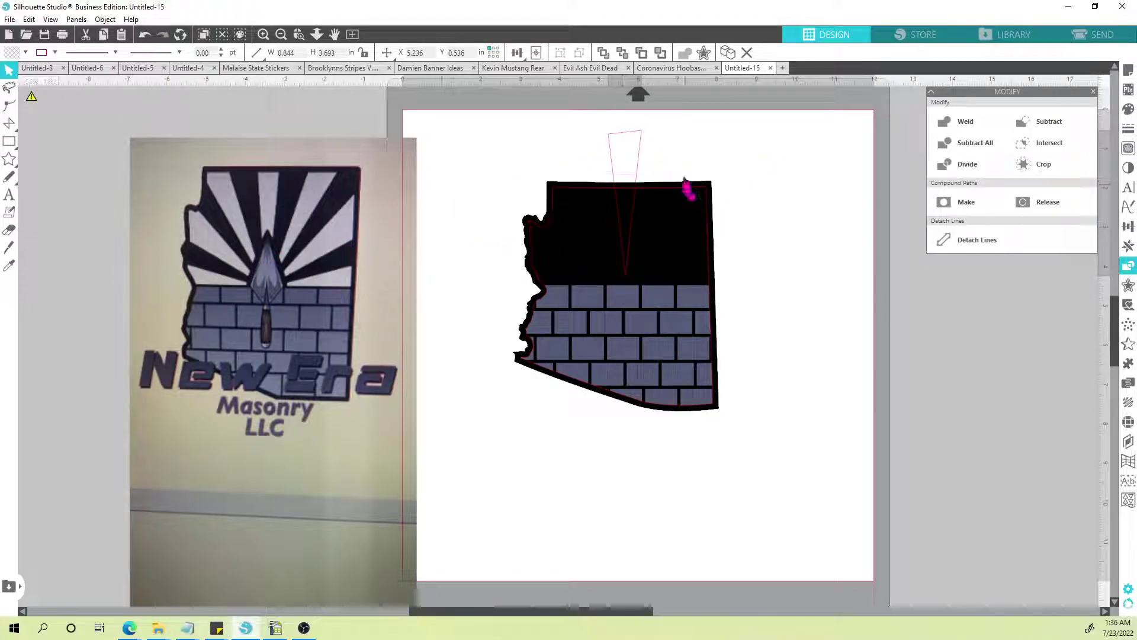
drag(640, 152, 283, 144)
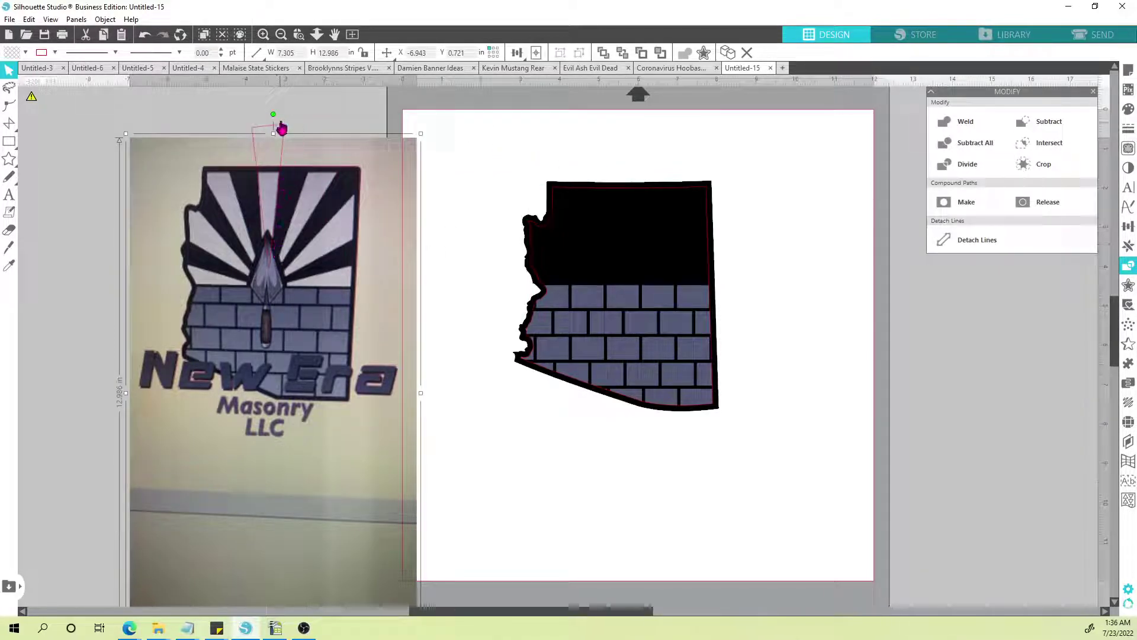
double_click(282, 132)
click(268, 287)
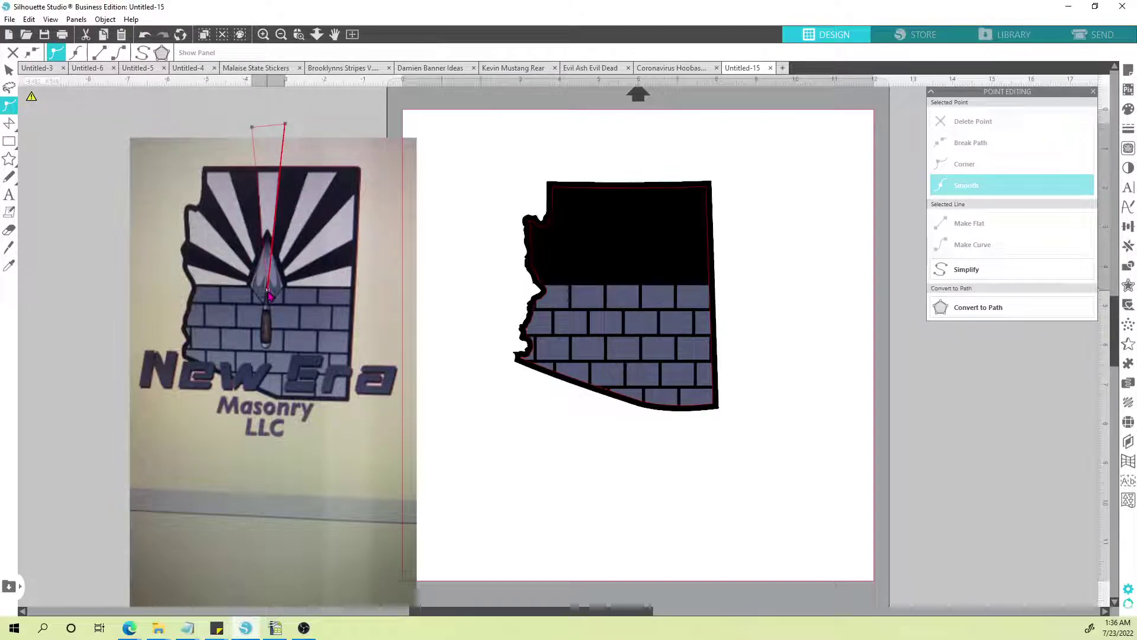
click(254, 129)
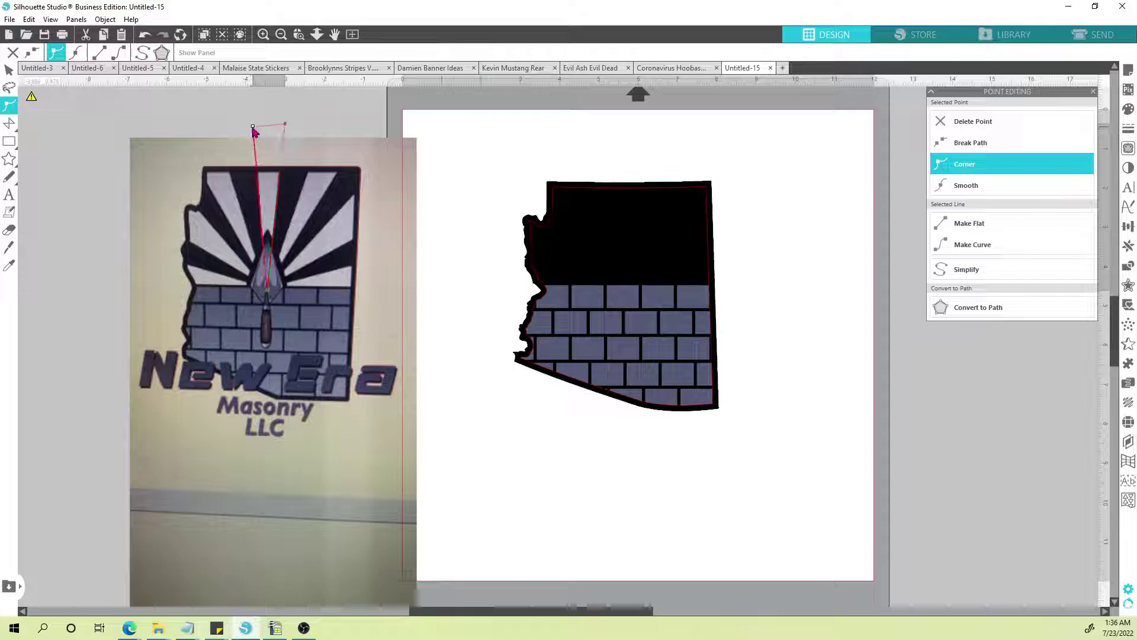
Step: Move the reshaped wedge back over the black upper half of Arizona, with its tip just above the bricks
drag(253, 127, 641, 121)
click(315, 111)
click(536, 148)
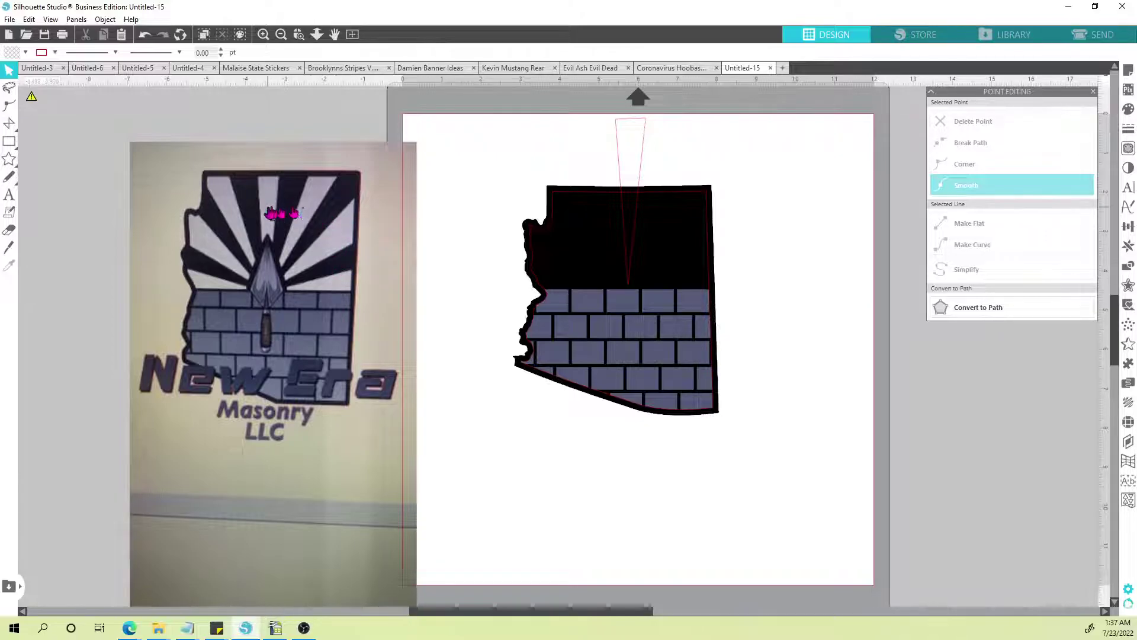
Step: Select the wedge and open its rotation settings
click(627, 124)
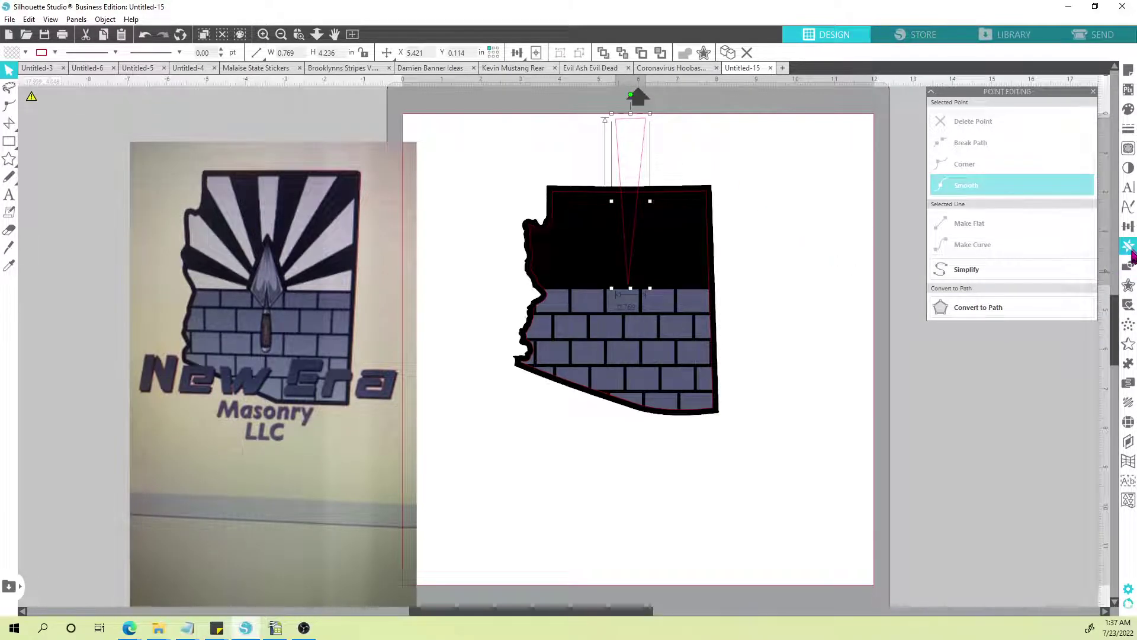
click(1129, 229)
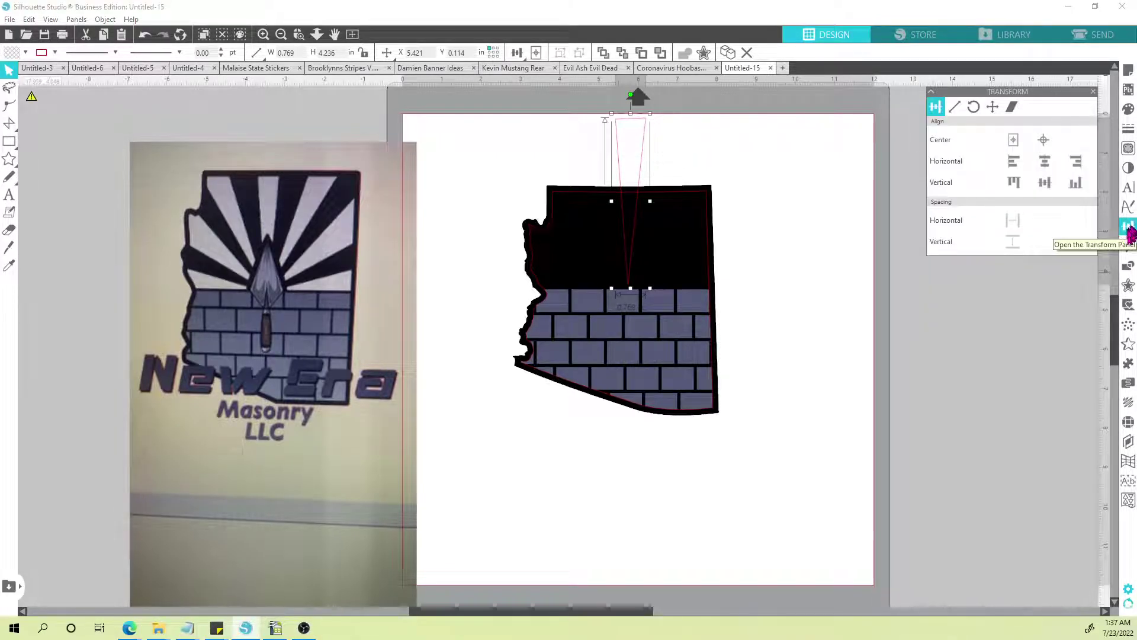
click(525, 54)
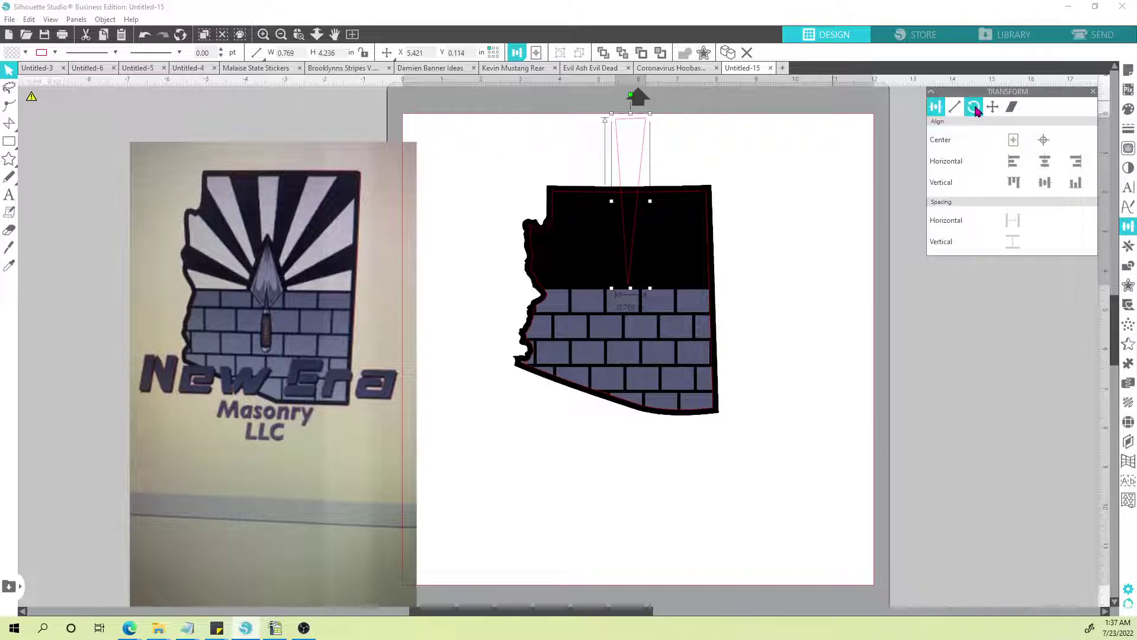
click(974, 108)
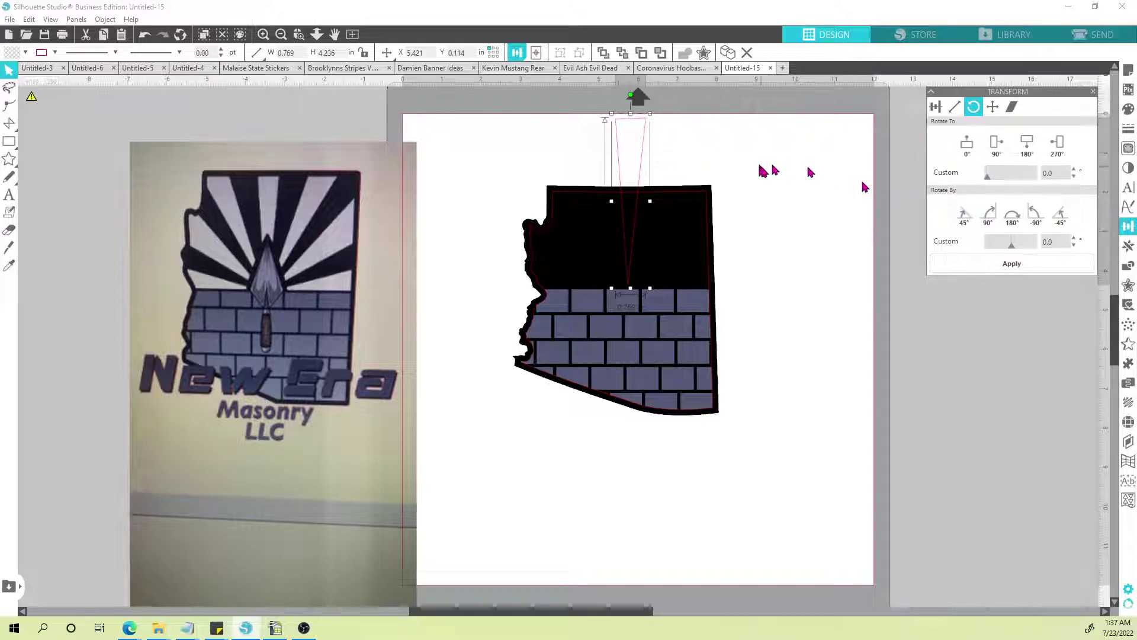
Step: Try drawing a small 15° arc with a radius of about 3.47 in to the right of the Arizona artwork
mouse_move(8, 133)
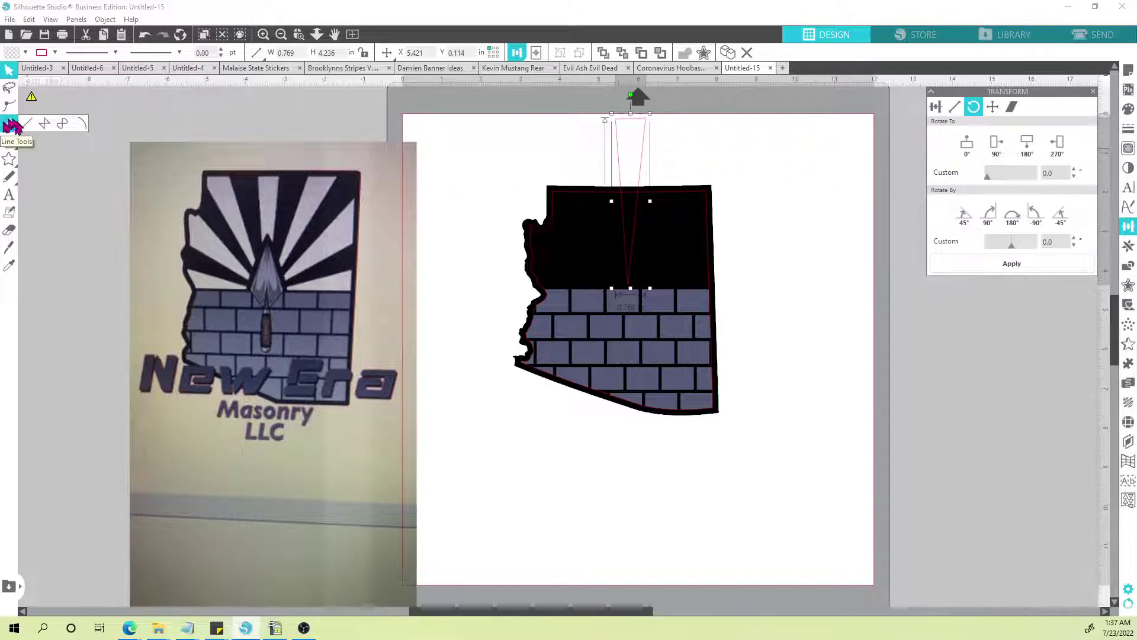
click(85, 131)
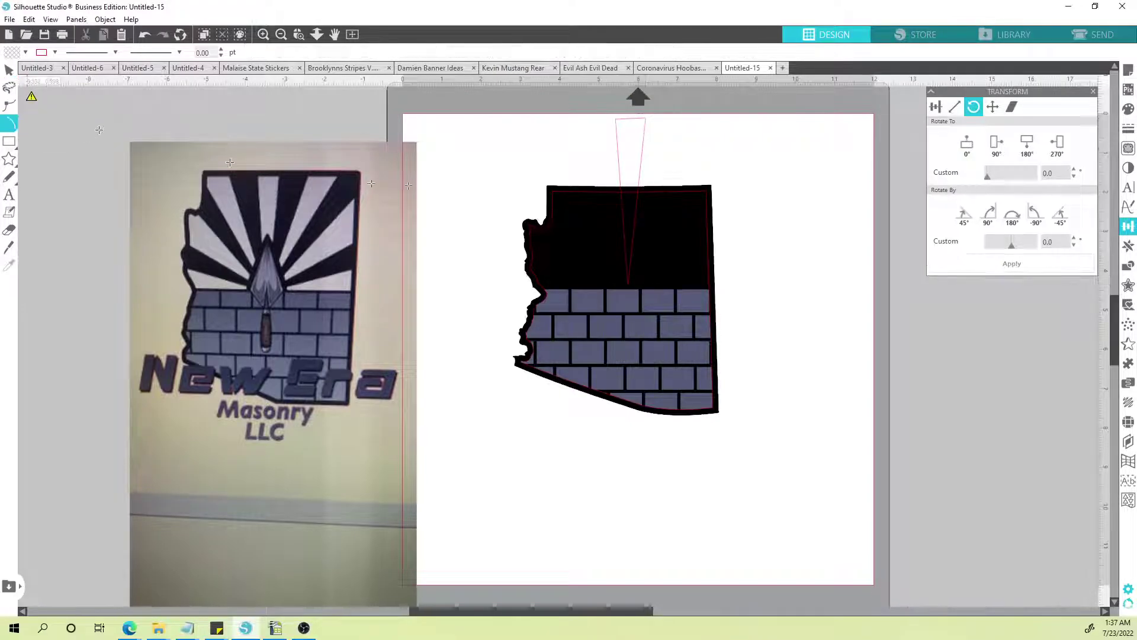
drag(777, 190, 851, 273)
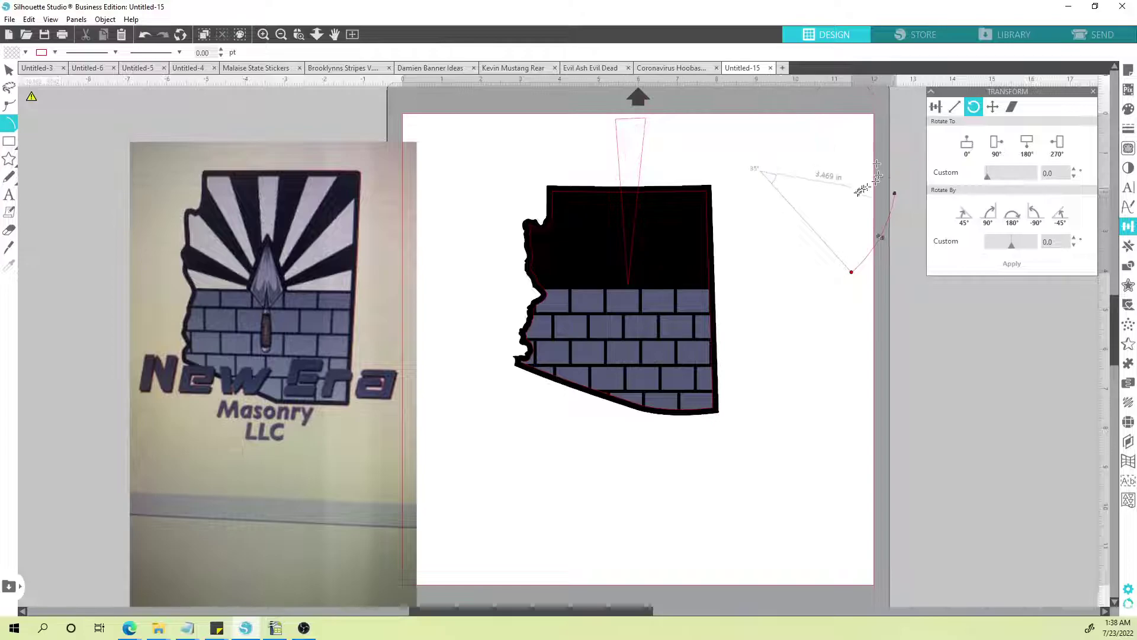
click(804, 256)
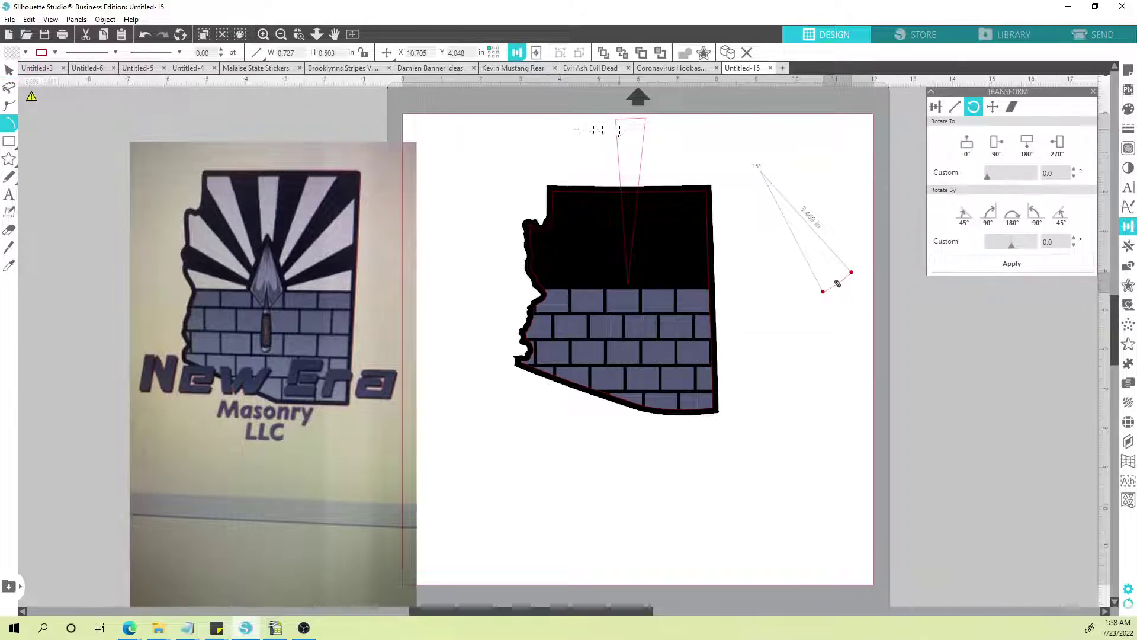
Step: Try rotating the wedge freehand by about 4.4° clockwise, and undo the rotation
click(9, 70)
click(629, 123)
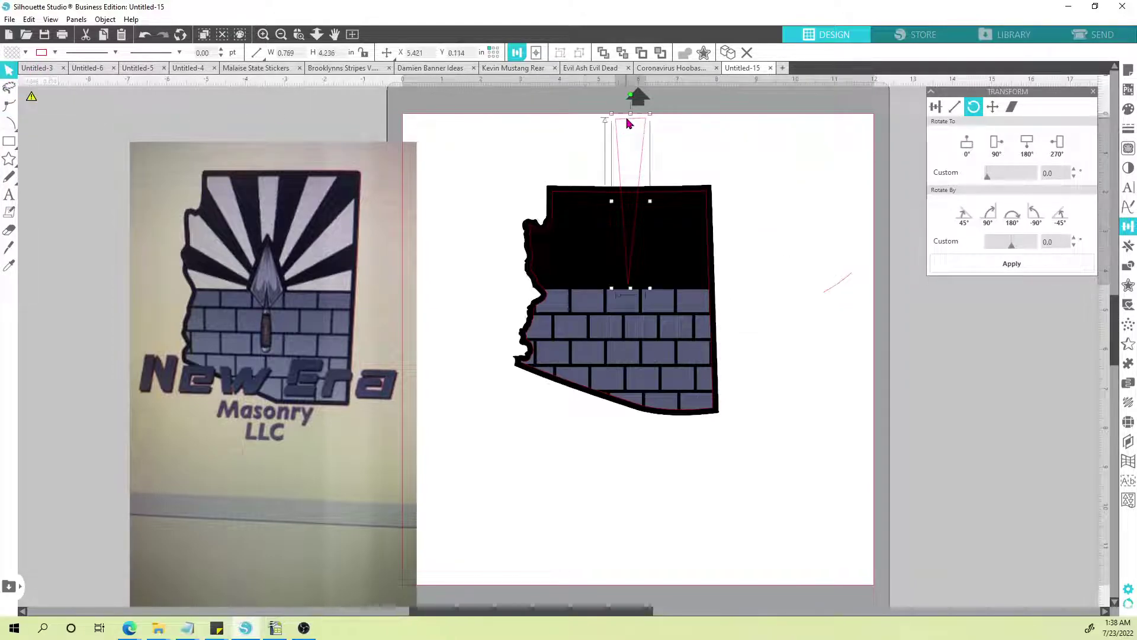
drag(630, 93, 638, 95)
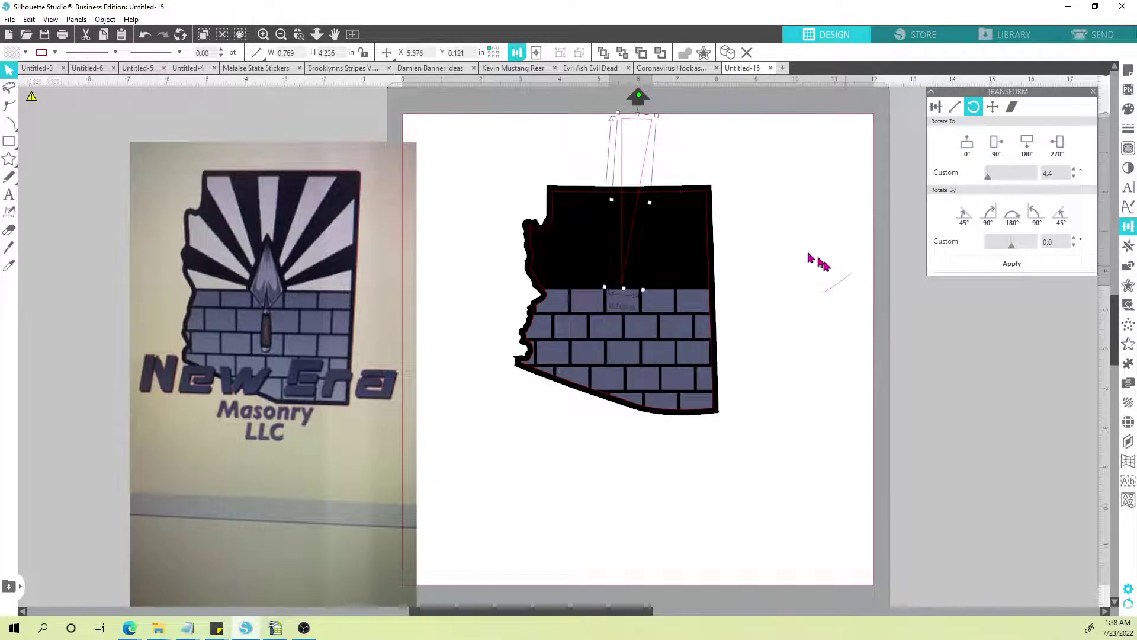
key(ctrl+z)
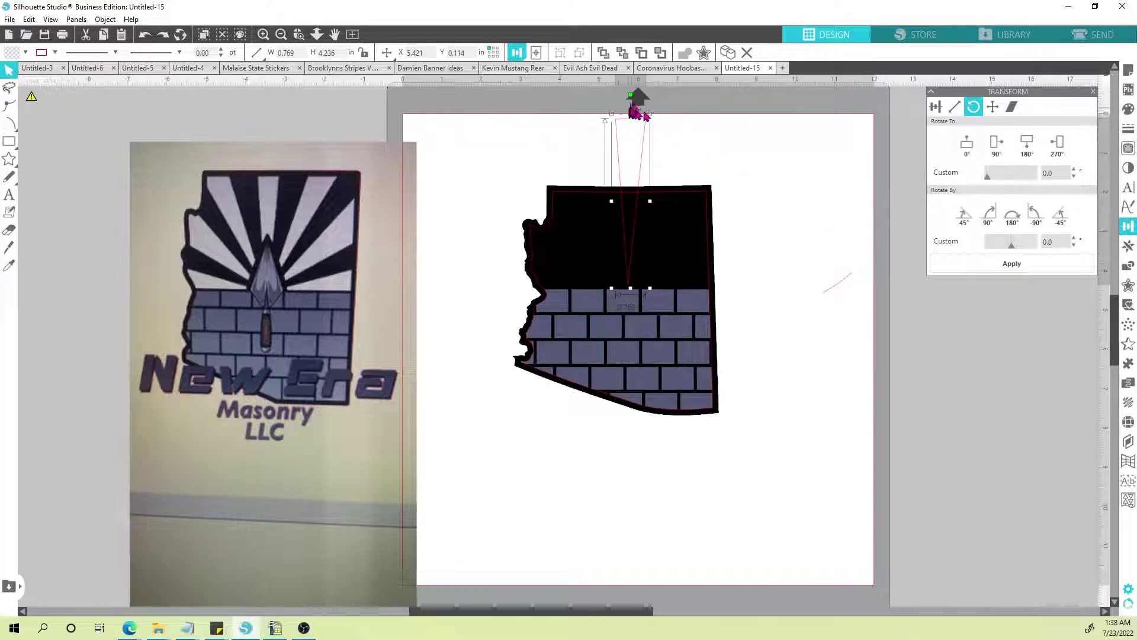
Step: Try a second wedge rotated about 16.5° clockwise beside the original, and delete it together with the test arc
drag(630, 95, 774, 109)
key(Delete)
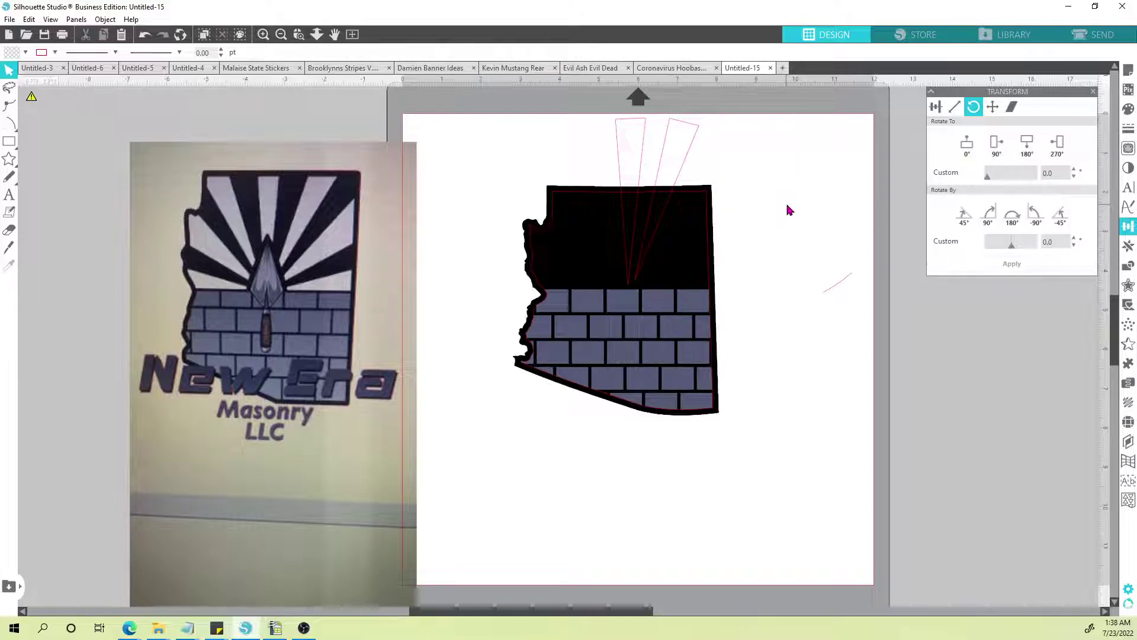
click(689, 146)
key(Delete)
click(840, 281)
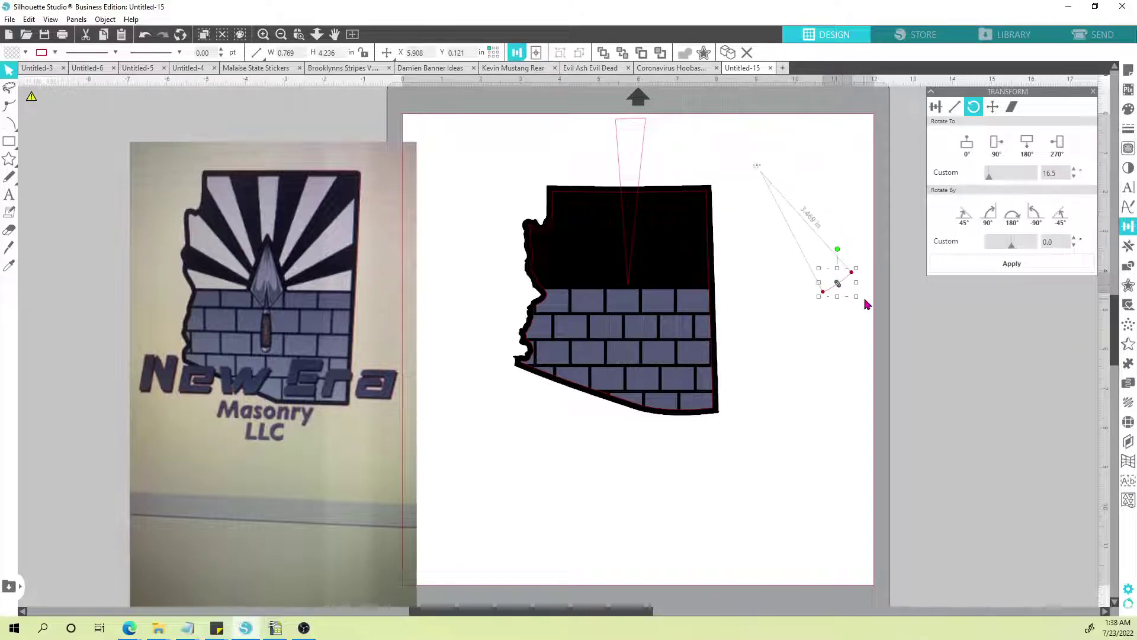
key(Delete)
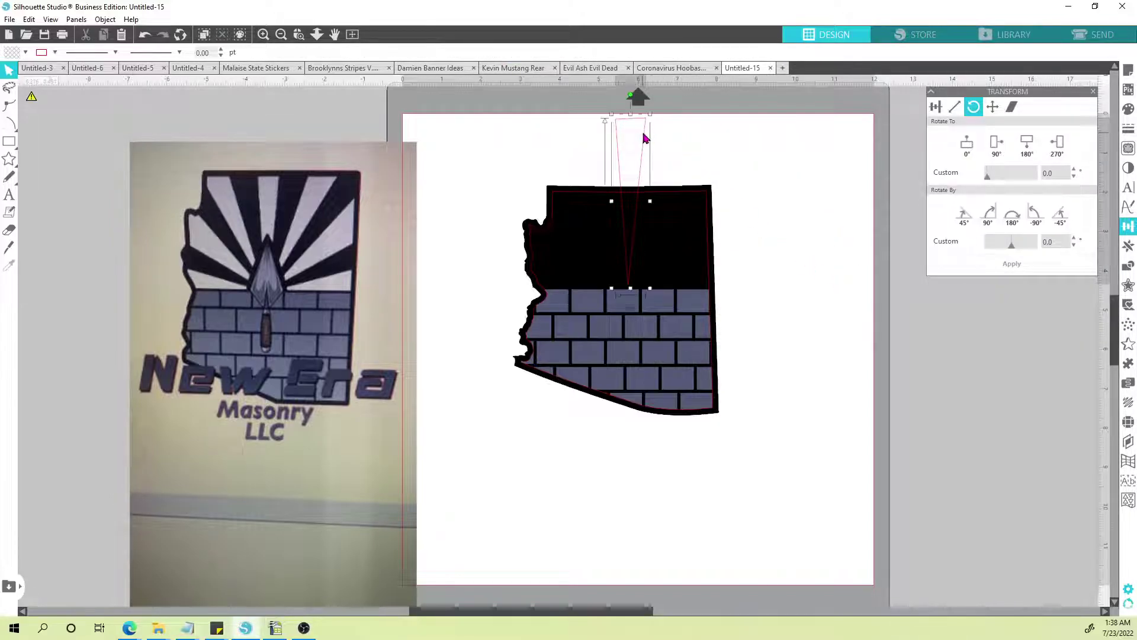
Step: Try custom rotate-by angles such as -5° and 5° on the wedge
click(641, 130)
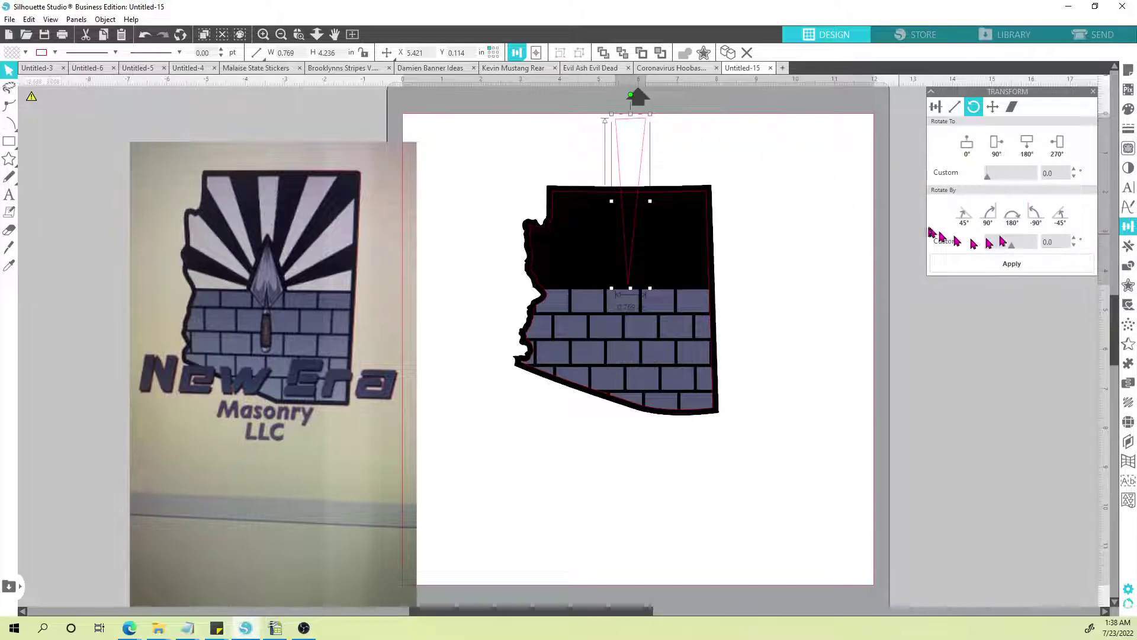
mouse_move(1012, 244)
mouse_down()
mouse_move(1002, 244)
mouse_move(1028, 246)
mouse_up()
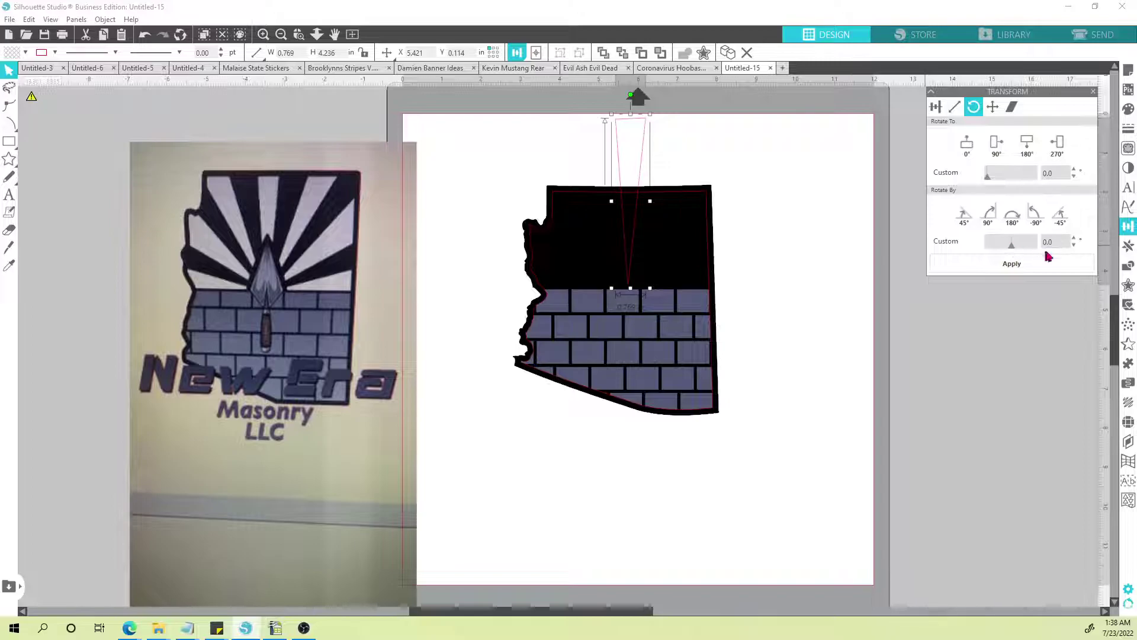
click(1074, 237)
click(1074, 245)
click(1074, 244)
drag(1066, 243, 1037, 251)
key(Return)
click(1073, 245)
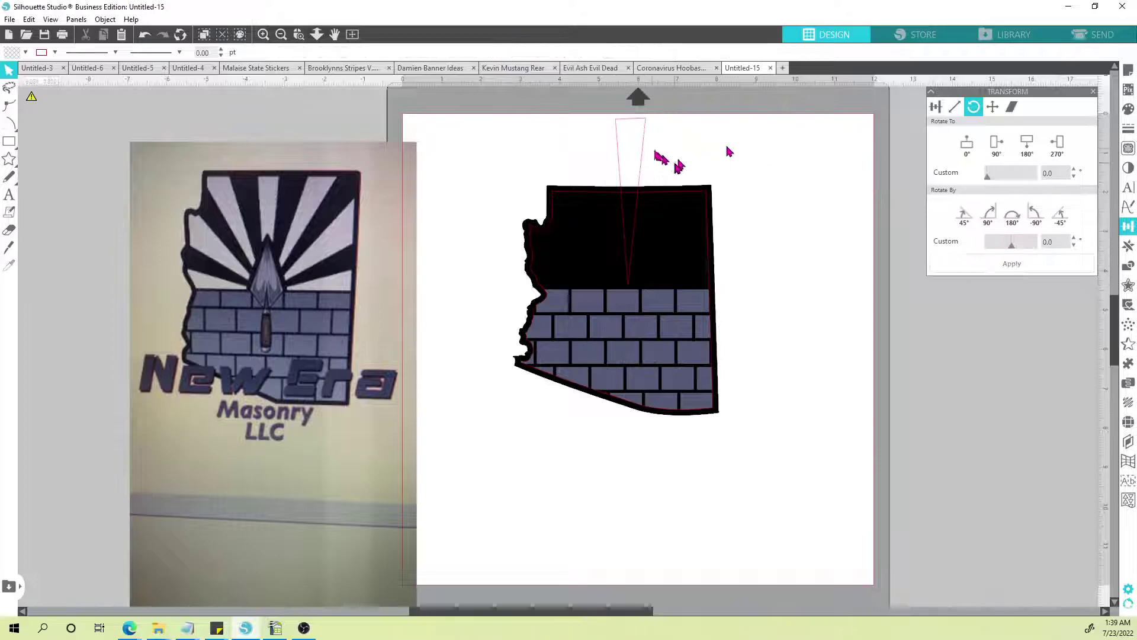
drag(1011, 248, 1014, 247)
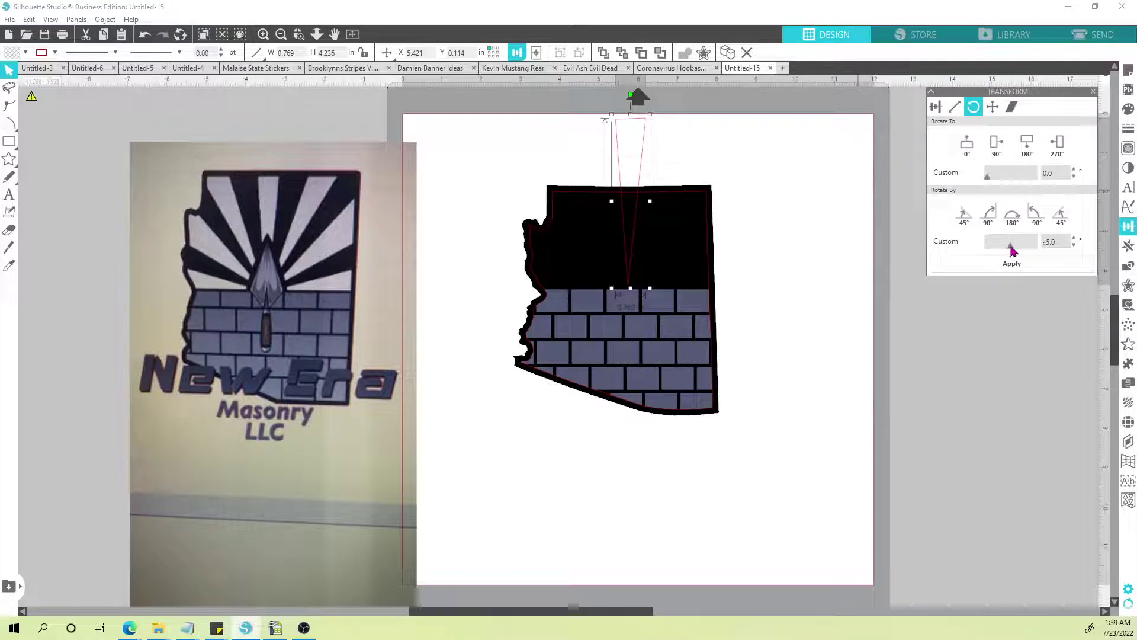
drag(1011, 248, 1013, 257)
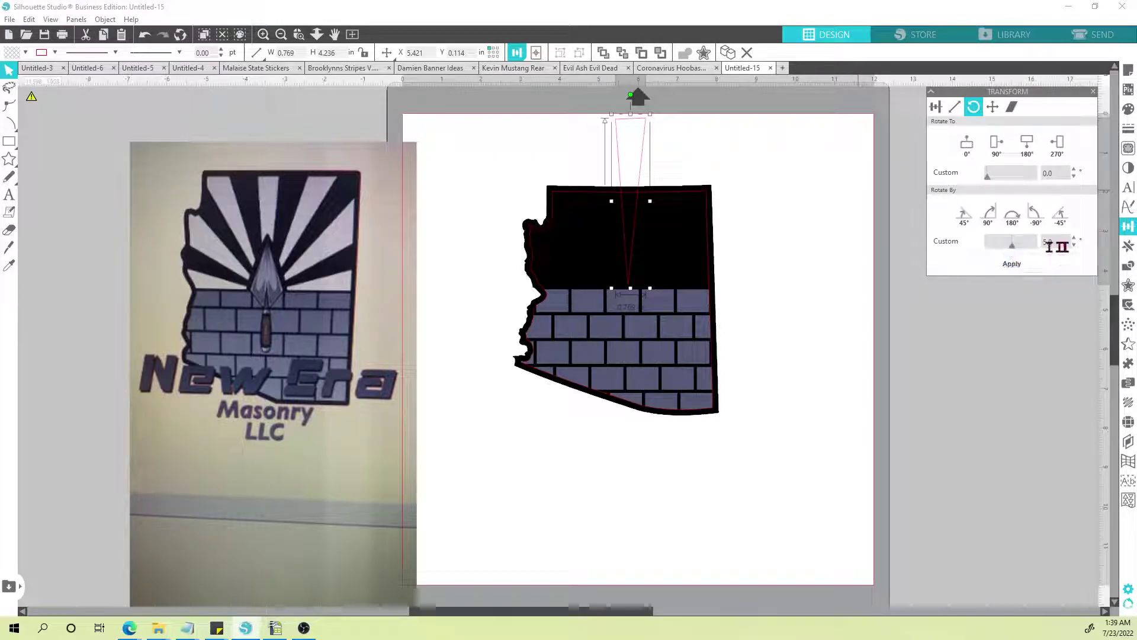
click(1031, 263)
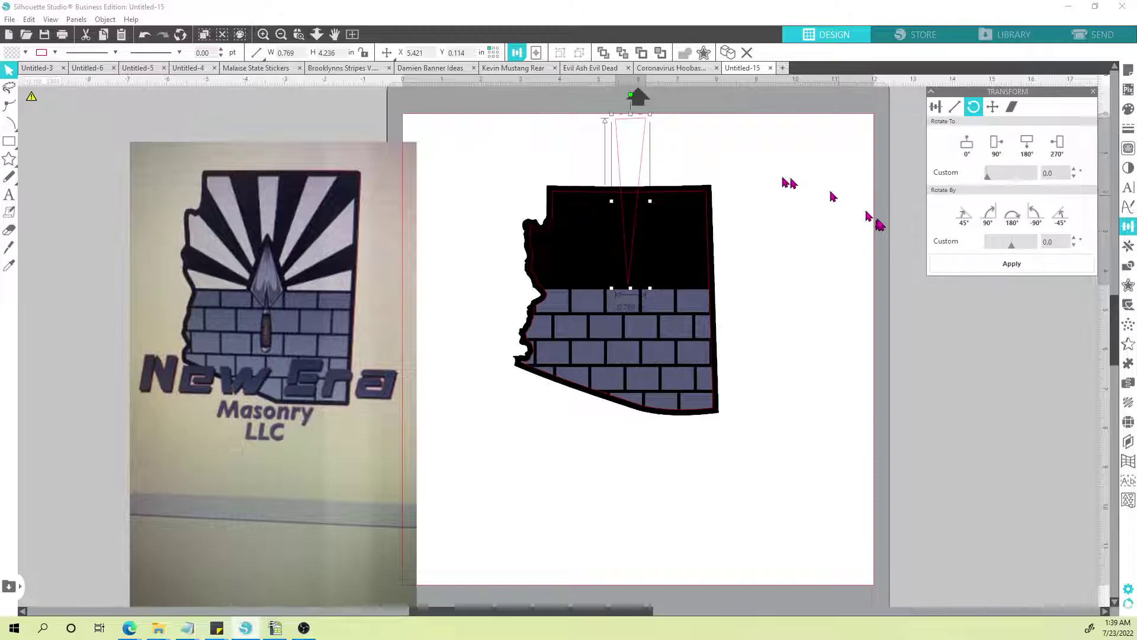
Step: Try a copy of the vertical wedge rotated by 15°, with its tip moved onto the original wedge's tip
click(614, 140)
click(642, 144)
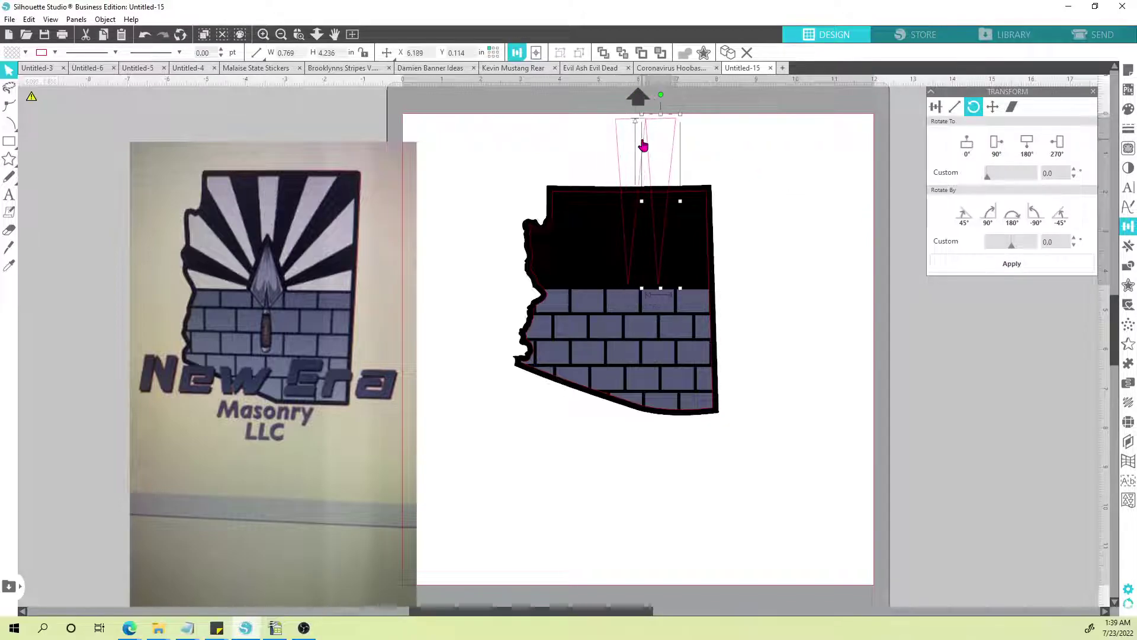
click(619, 141)
click(1056, 242)
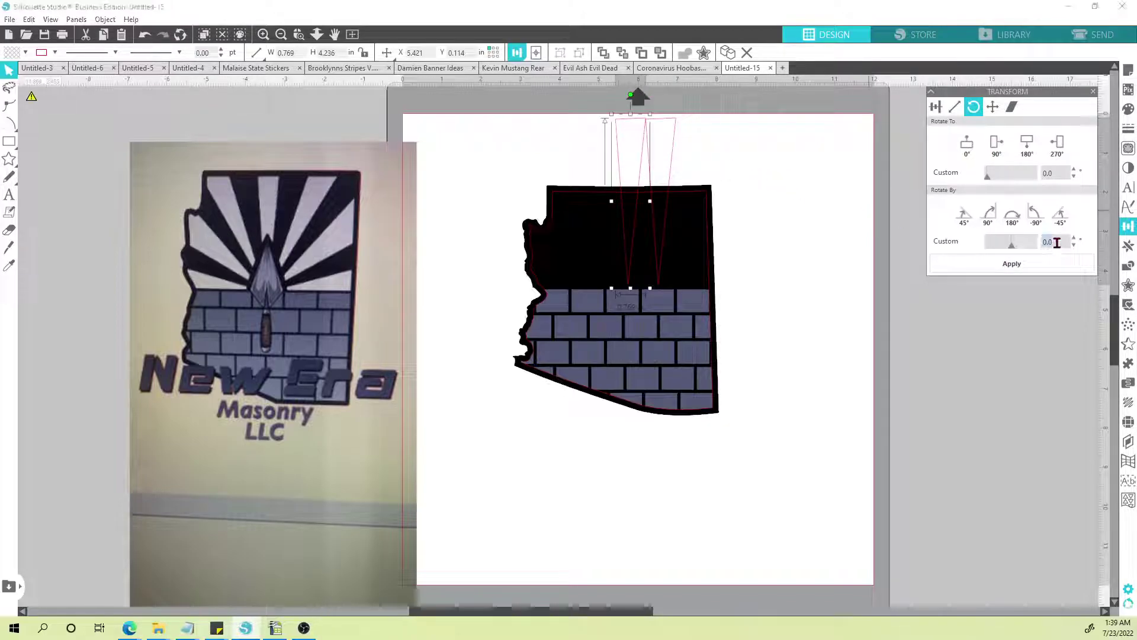
text(15)
click(1016, 267)
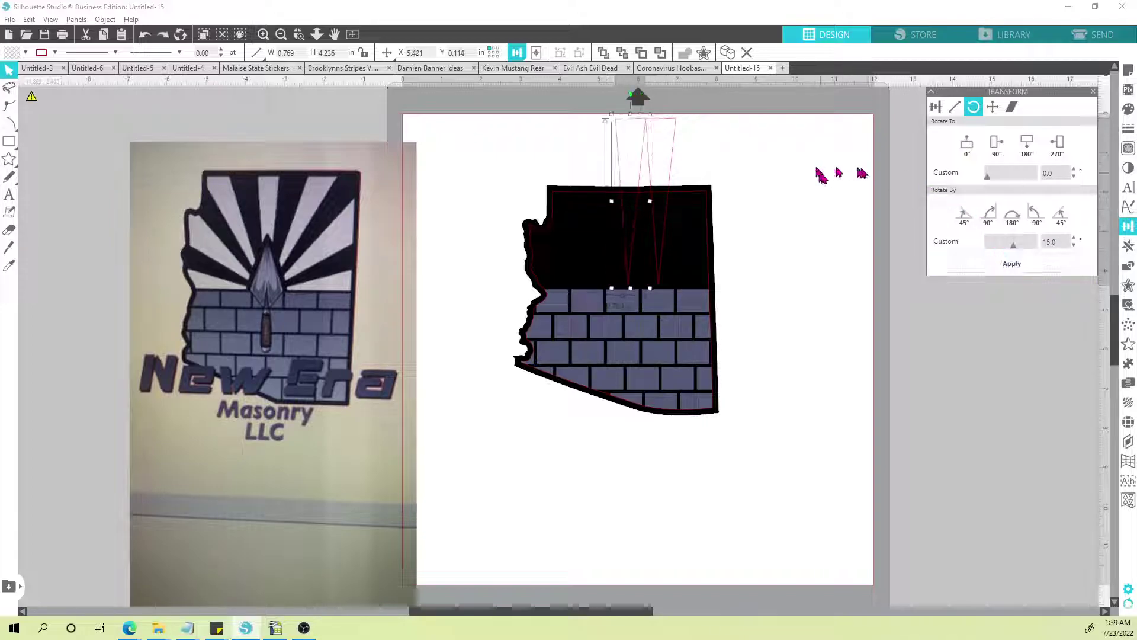
click(718, 157)
click(675, 152)
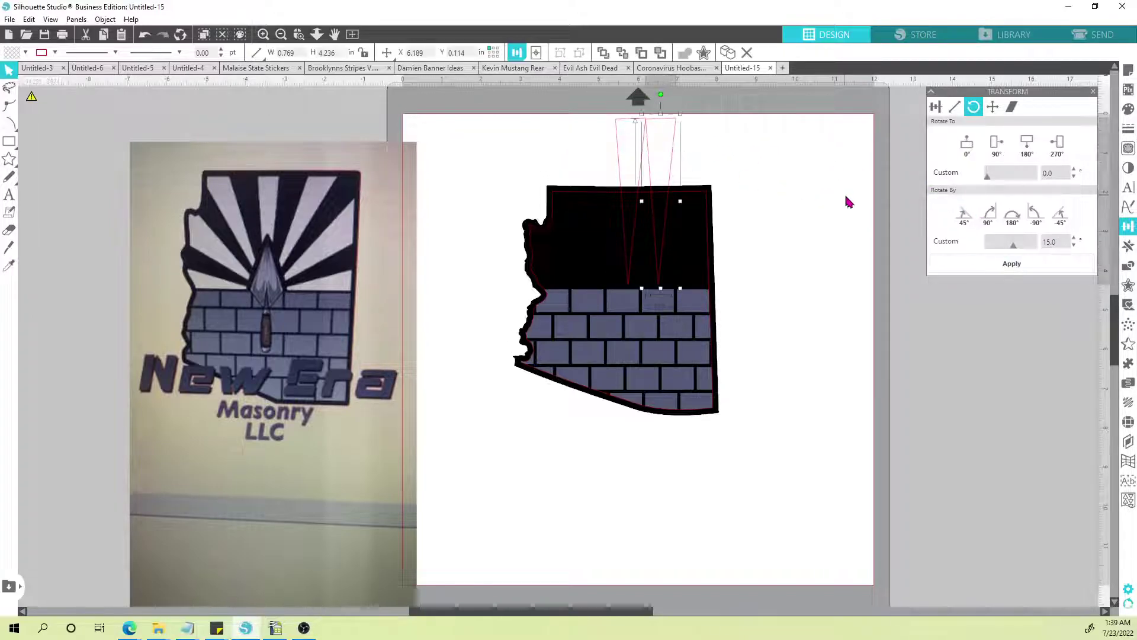
click(1028, 265)
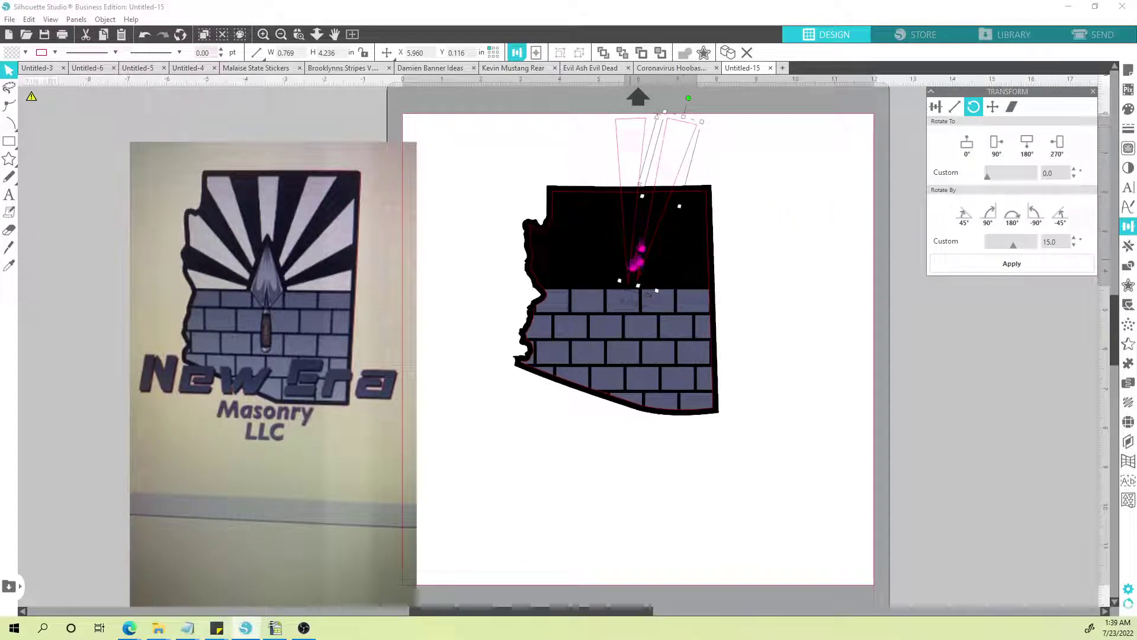
drag(691, 125, 681, 130)
click(779, 187)
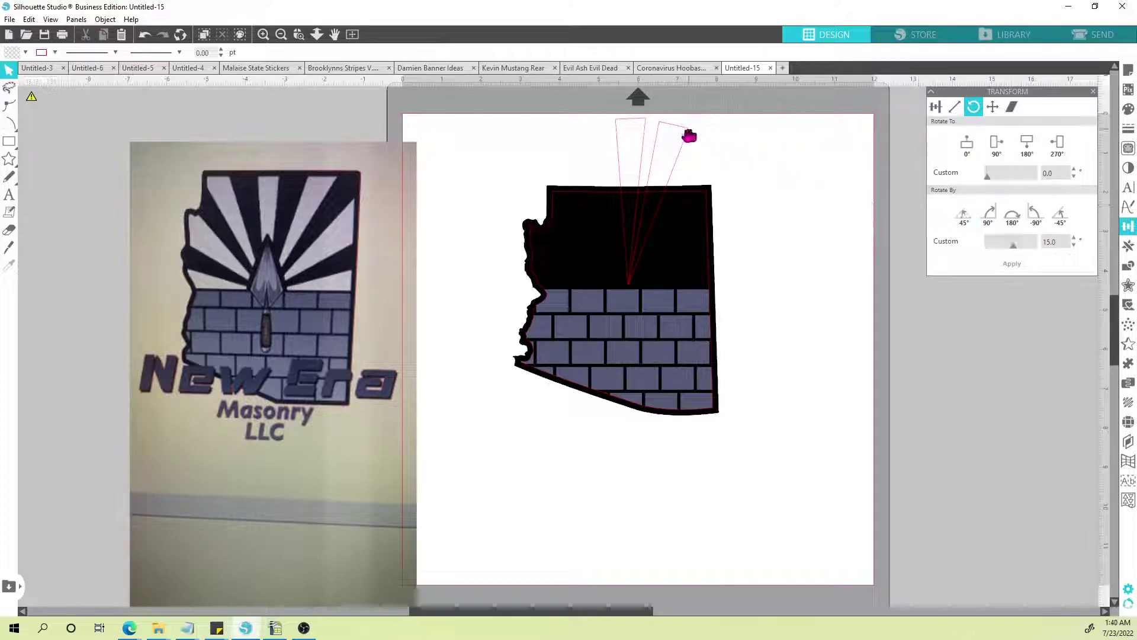
Step: Try rotating the copied wedge by another 15° and realigning its tip, and delete the copy
click(690, 137)
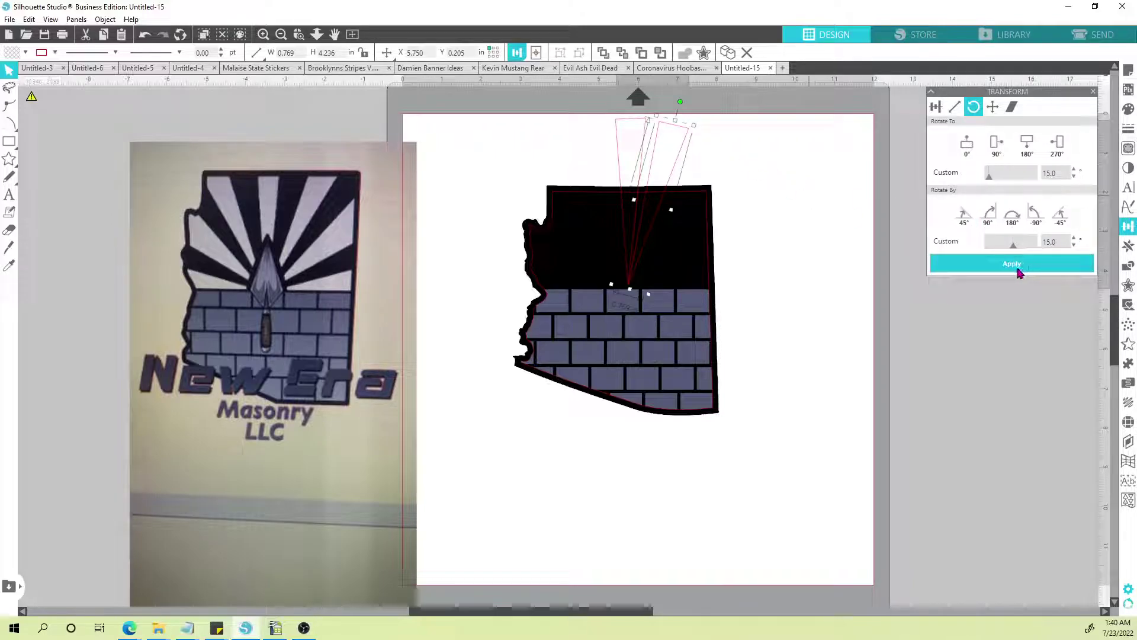
click(1018, 270)
drag(694, 137, 716, 147)
click(811, 248)
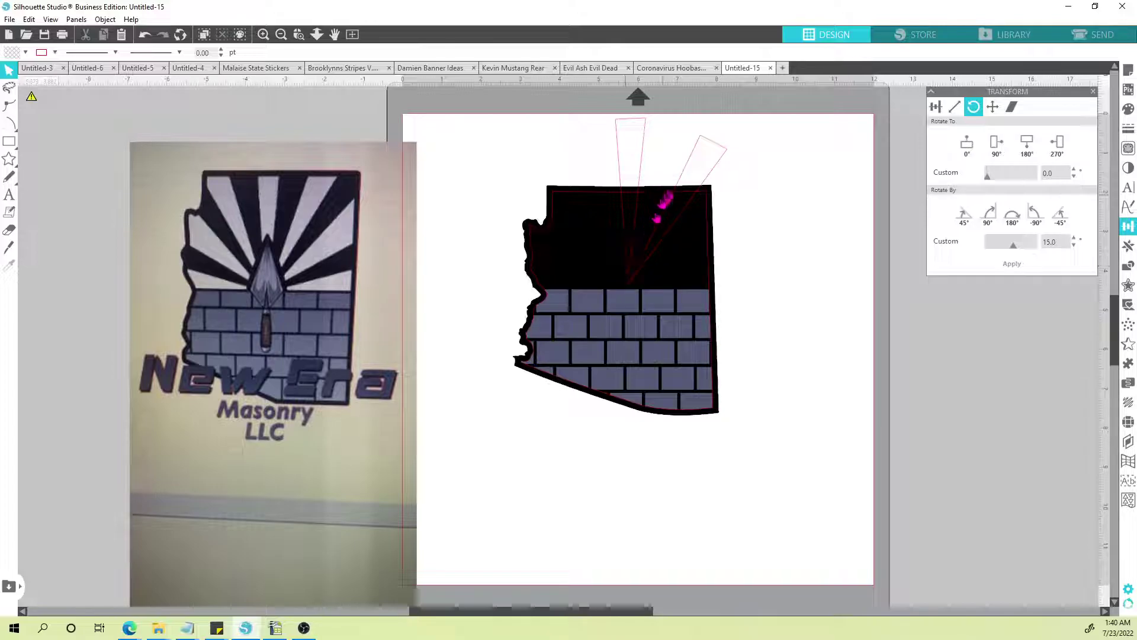
click(720, 152)
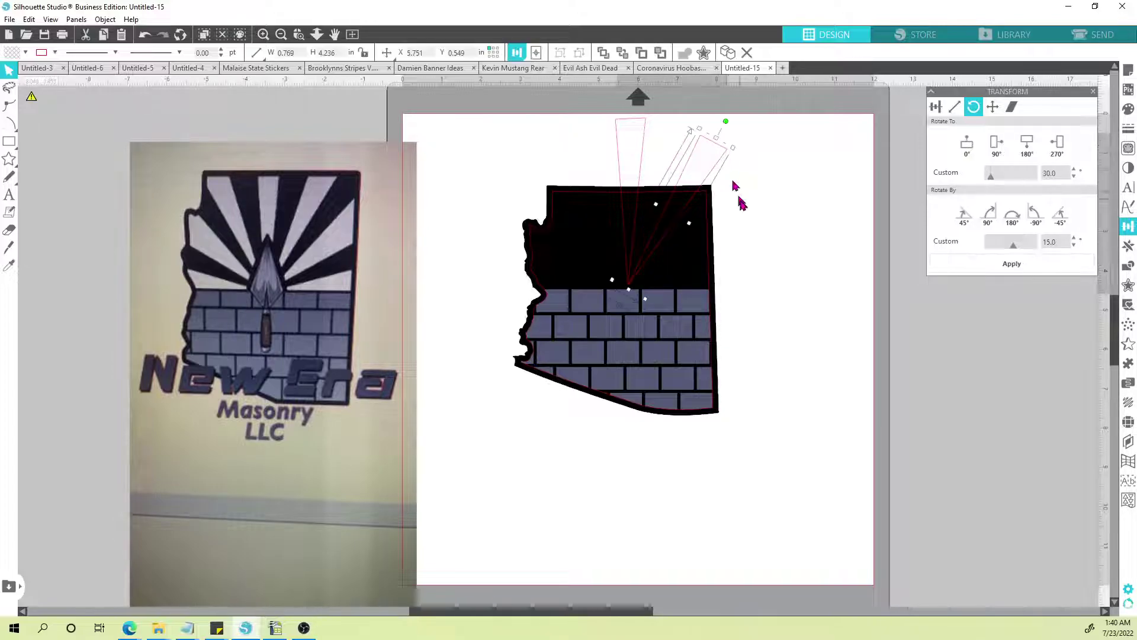
key(Delete)
Step: Try a new copy of the vertical wedge rotated by 22°, its tip meeting the original's
click(643, 149)
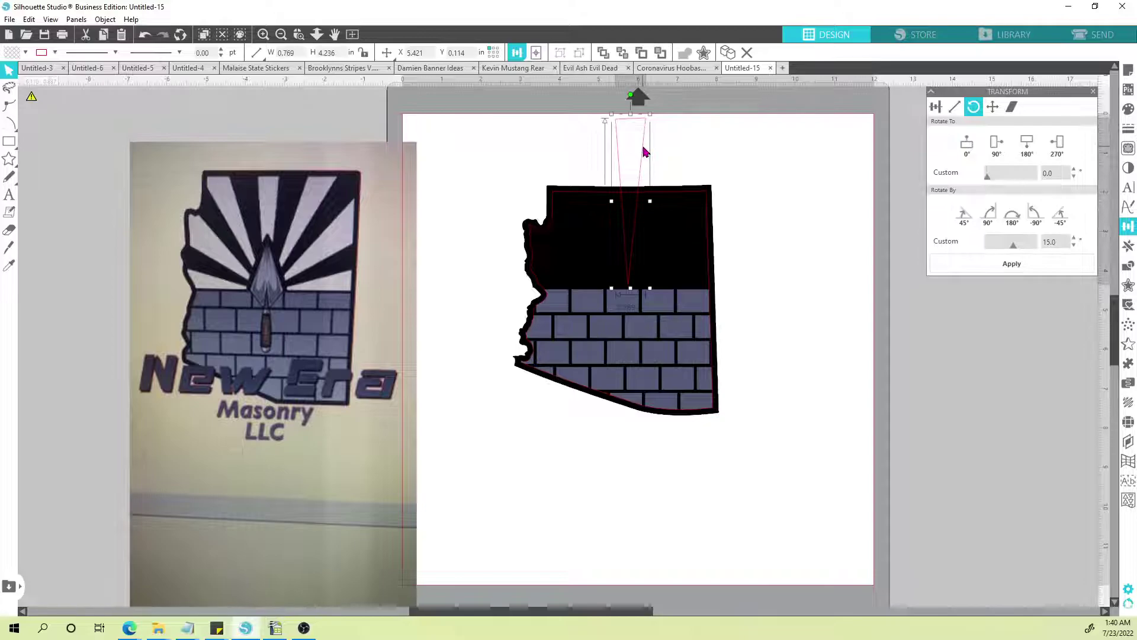
drag(647, 142, 677, 144)
click(1061, 242)
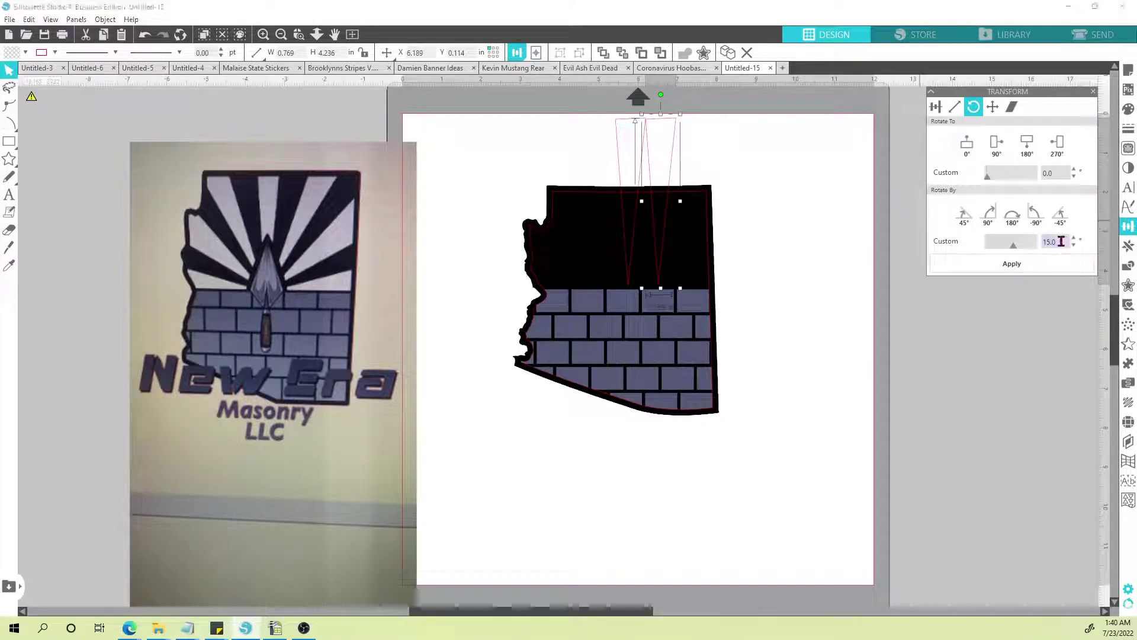
text(22)
key(Return)
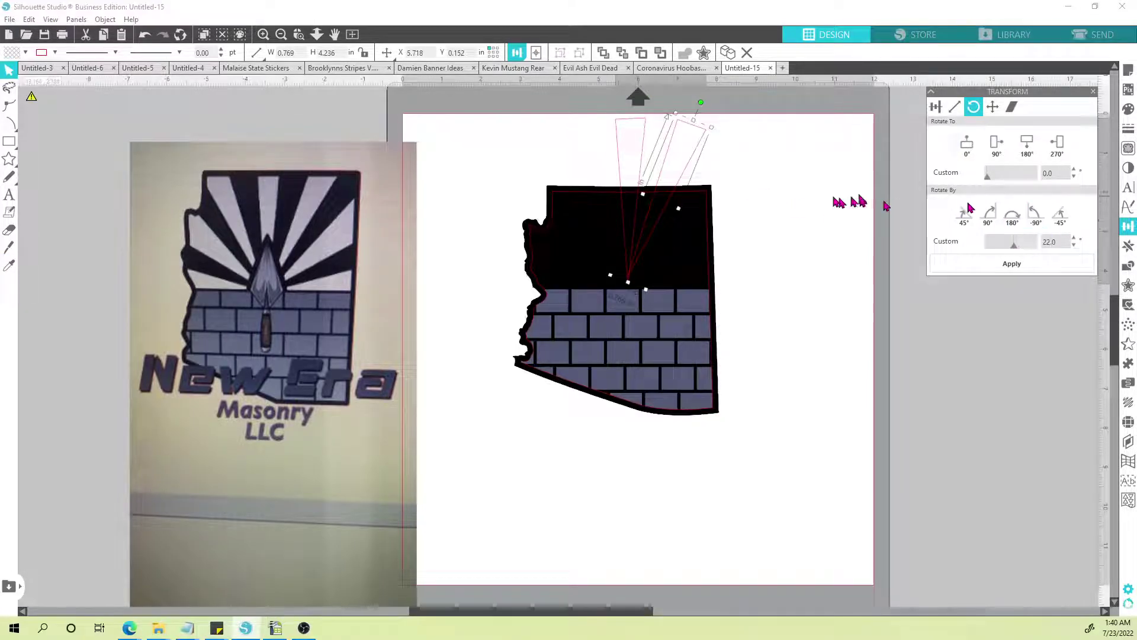
Step: Try two more wedge copies, each rotated a further 22° and fanned out from the shared tip
key(ctrl+Right)
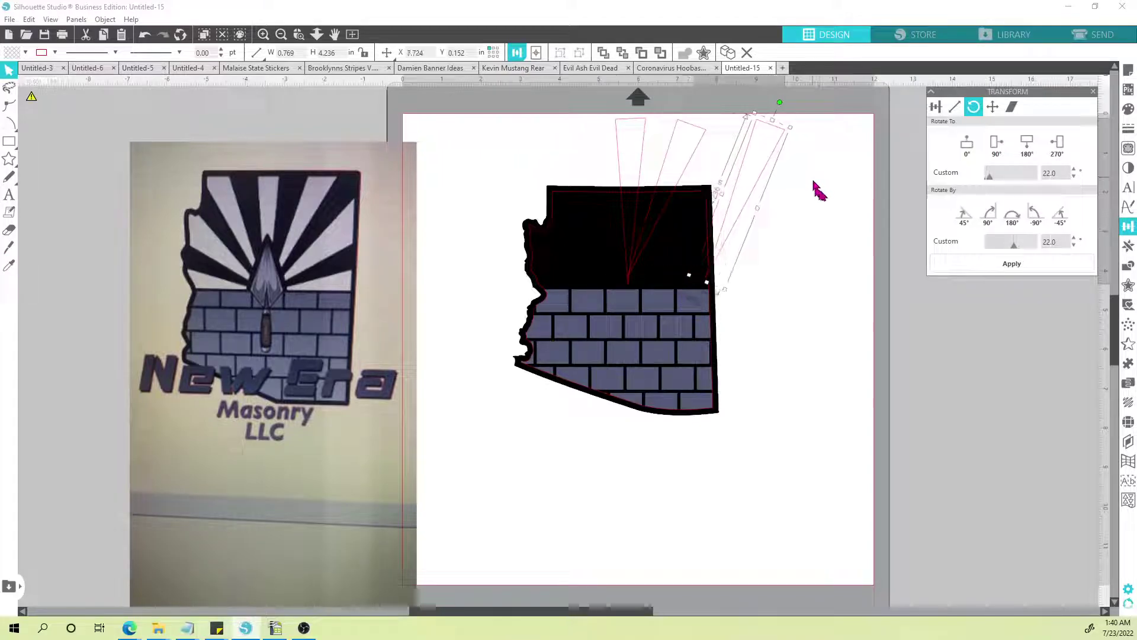
click(1012, 264)
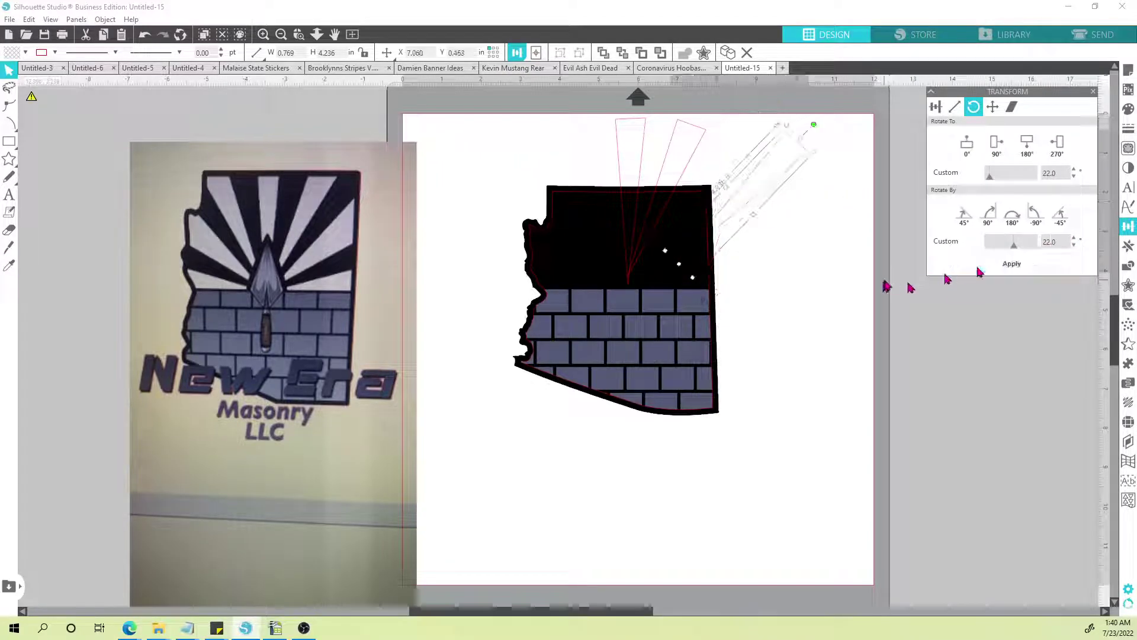
drag(774, 183, 728, 200)
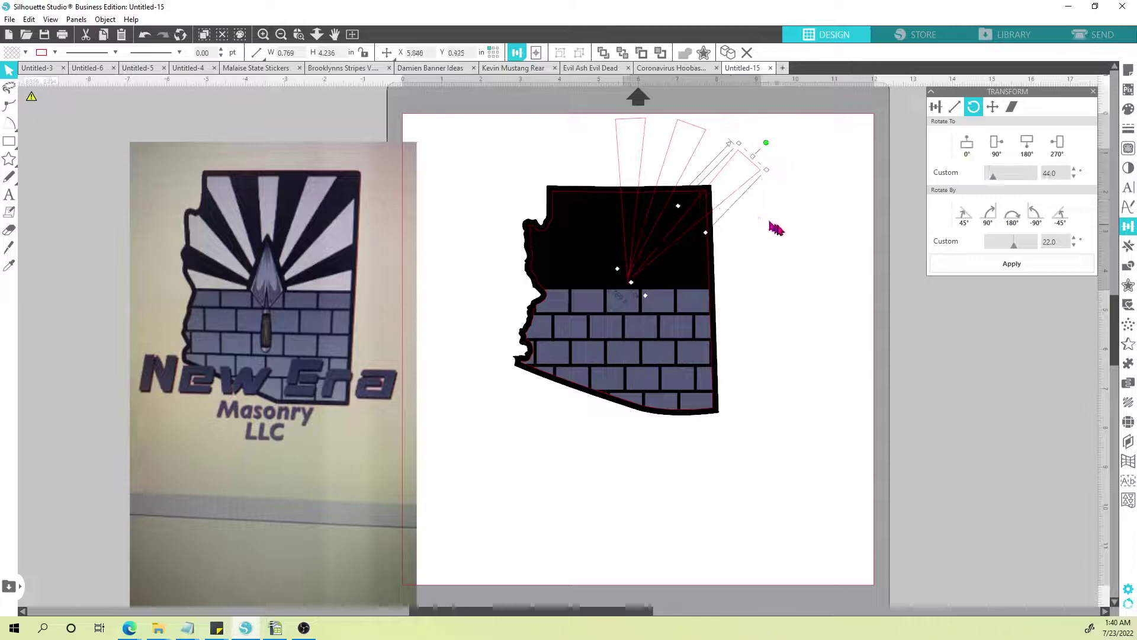
key(ctrl+Right)
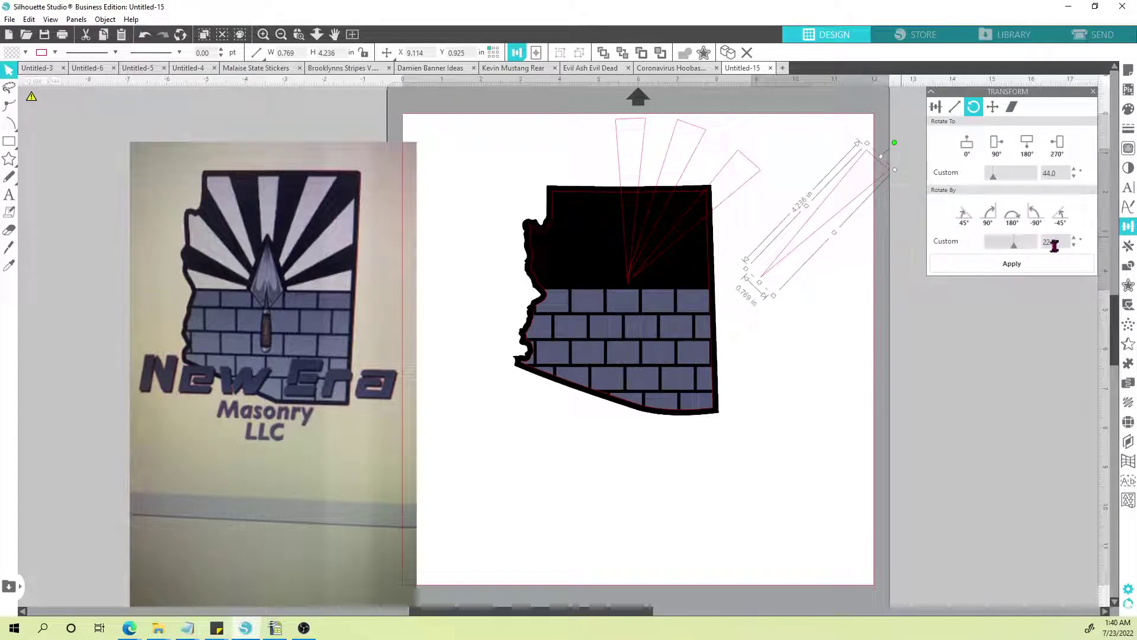
click(1011, 264)
drag(851, 219, 737, 246)
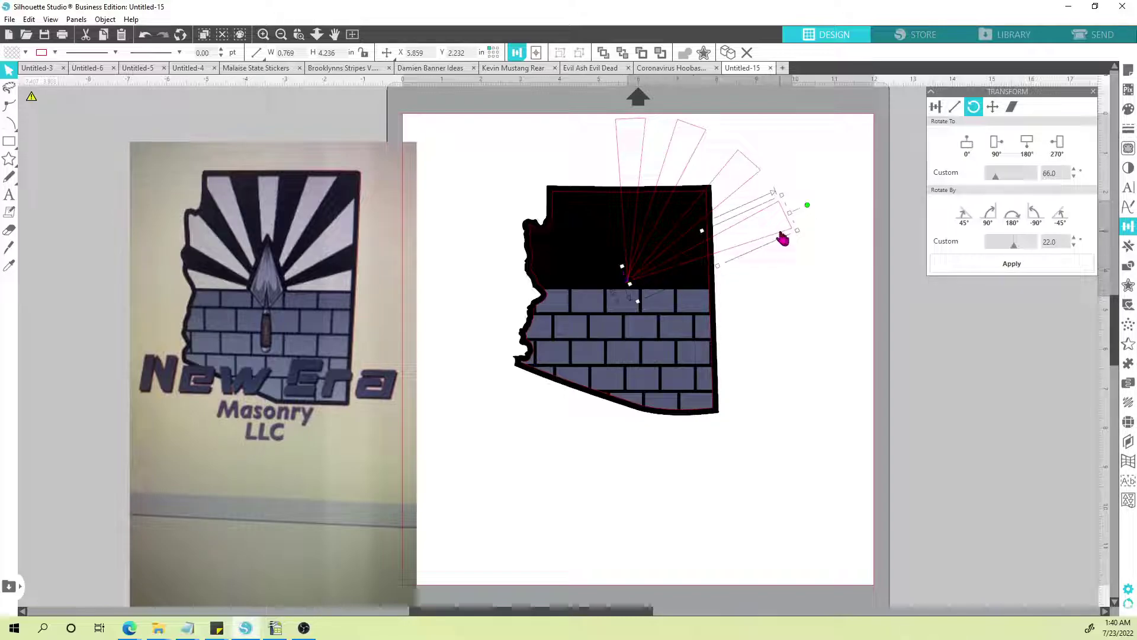
Step: Try another copy of the lowest wedge rotated a further 22° to lie nearly horizontal, and delete it
key(ctrl+c)
key(ctrl+v)
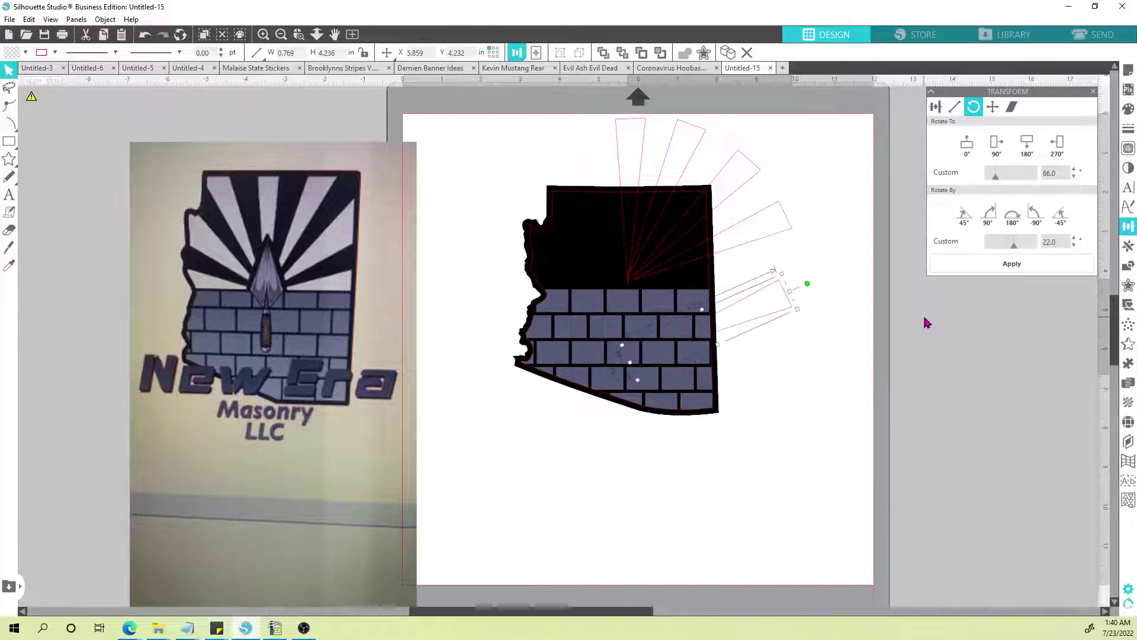
click(1011, 263)
drag(794, 332, 800, 291)
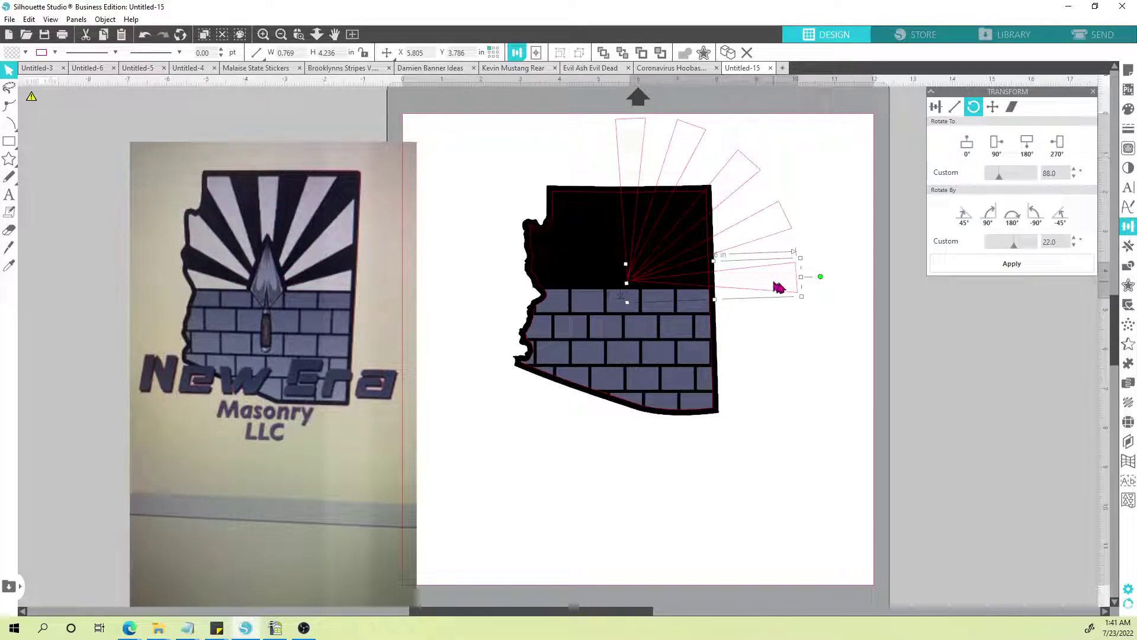
key(Delete)
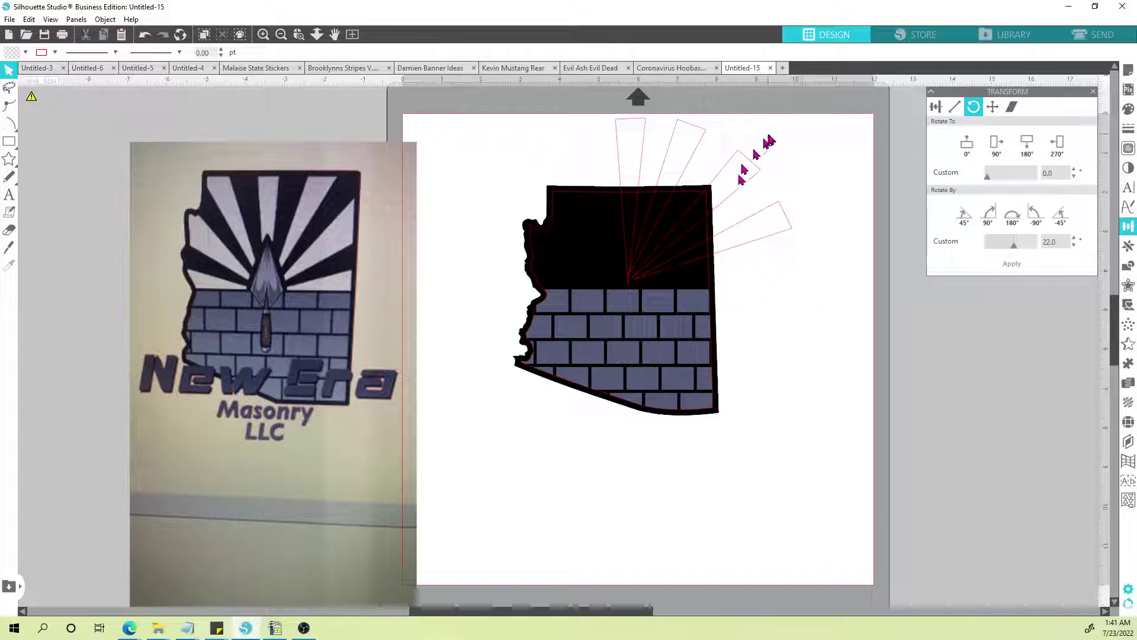
Step: Delete the remaining test wedges spaced at 22°, keeping only the original vertical wedge
click(702, 126)
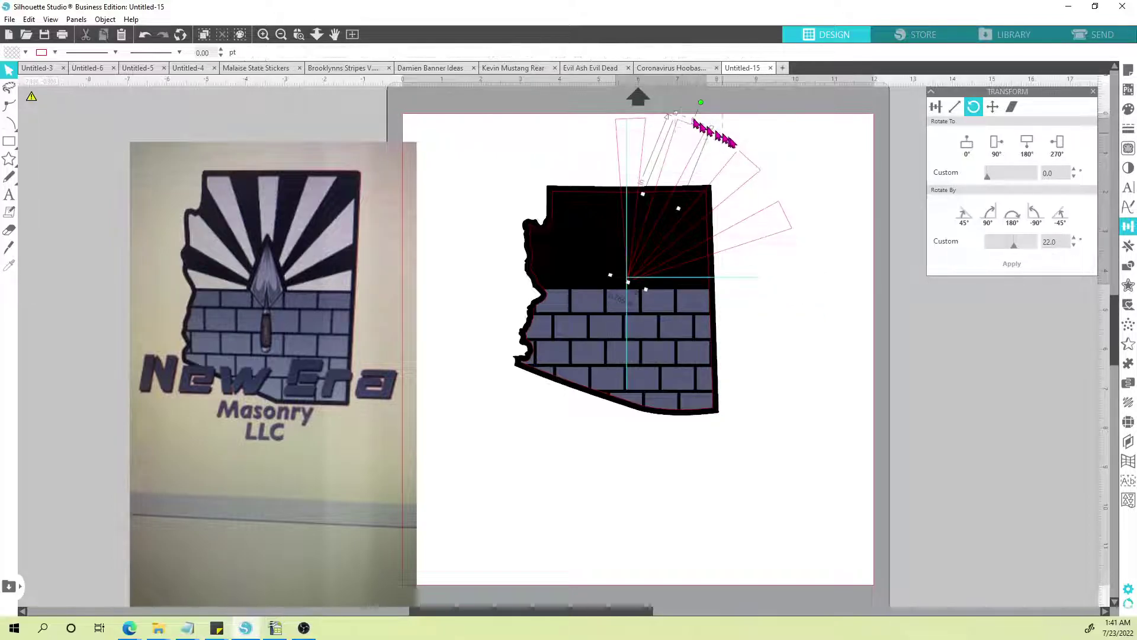
shift+click(745, 155)
key(Delete)
click(766, 215)
key(Delete)
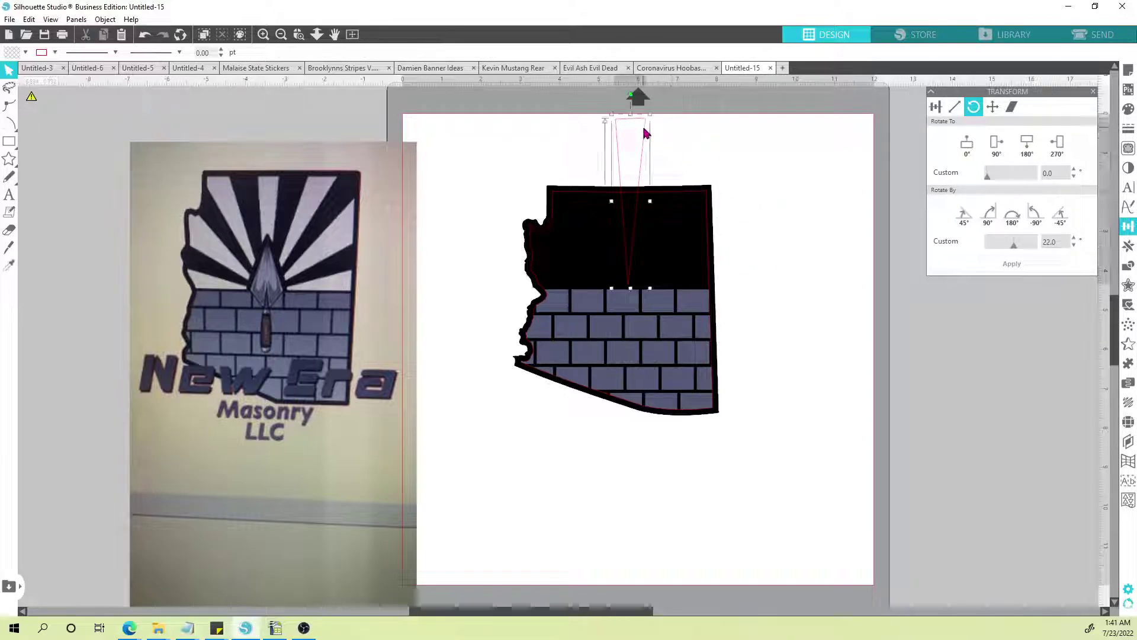
Step: Duplicate the vertical wedge to its right and rotate the copy by 30°
click(643, 127)
click(1057, 243)
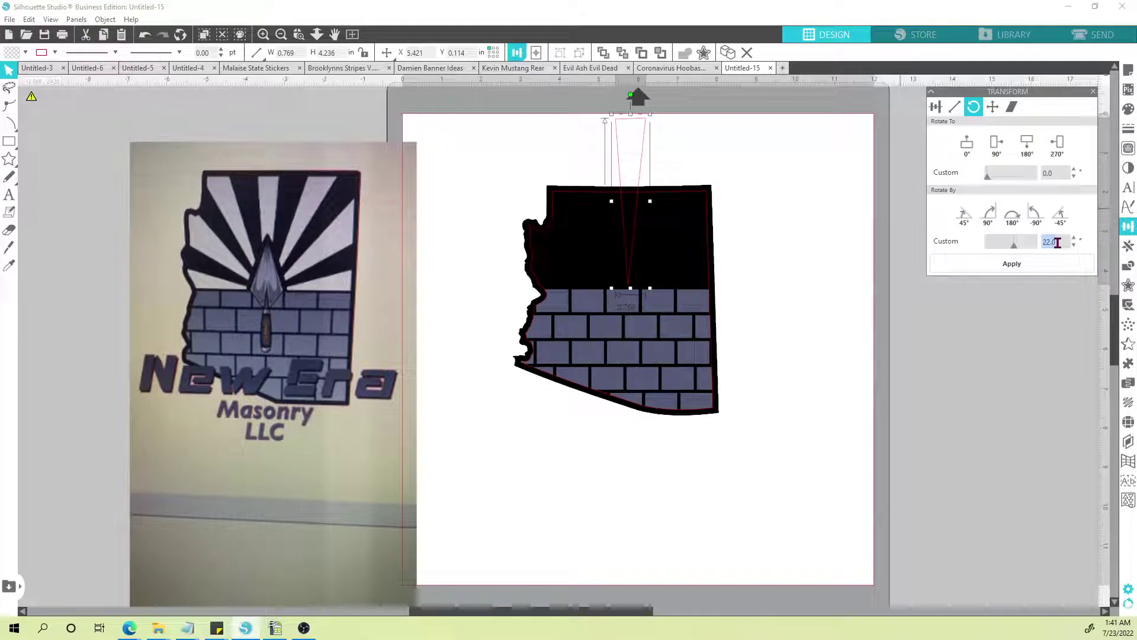
text(30)
click(1017, 264)
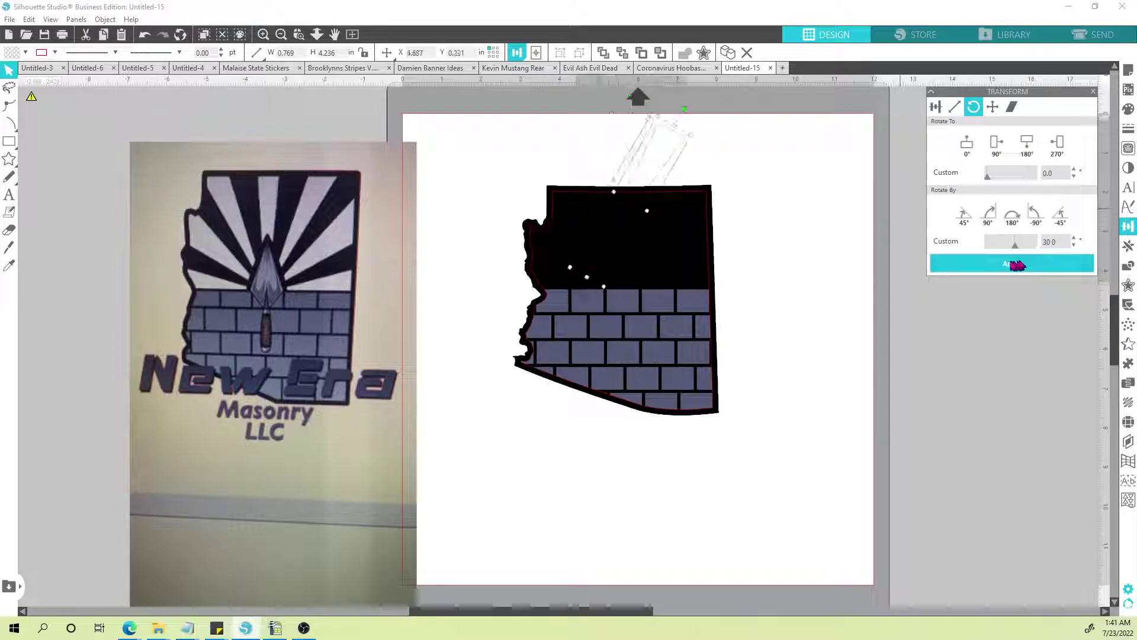
key(ctrl+z)
key(ctrl+Right)
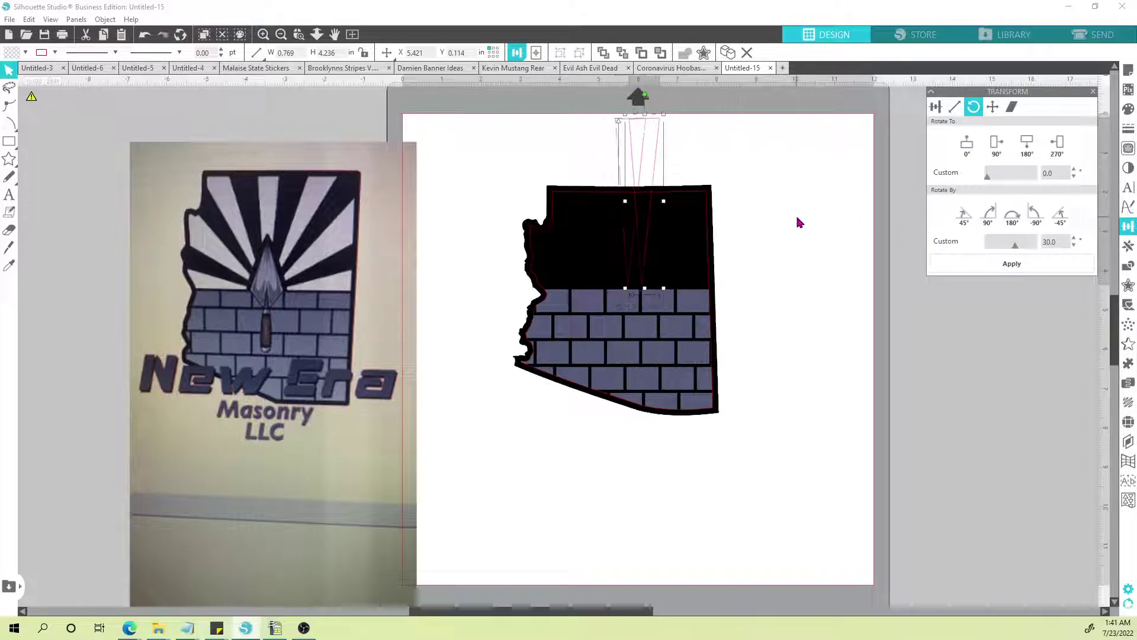
click(1011, 264)
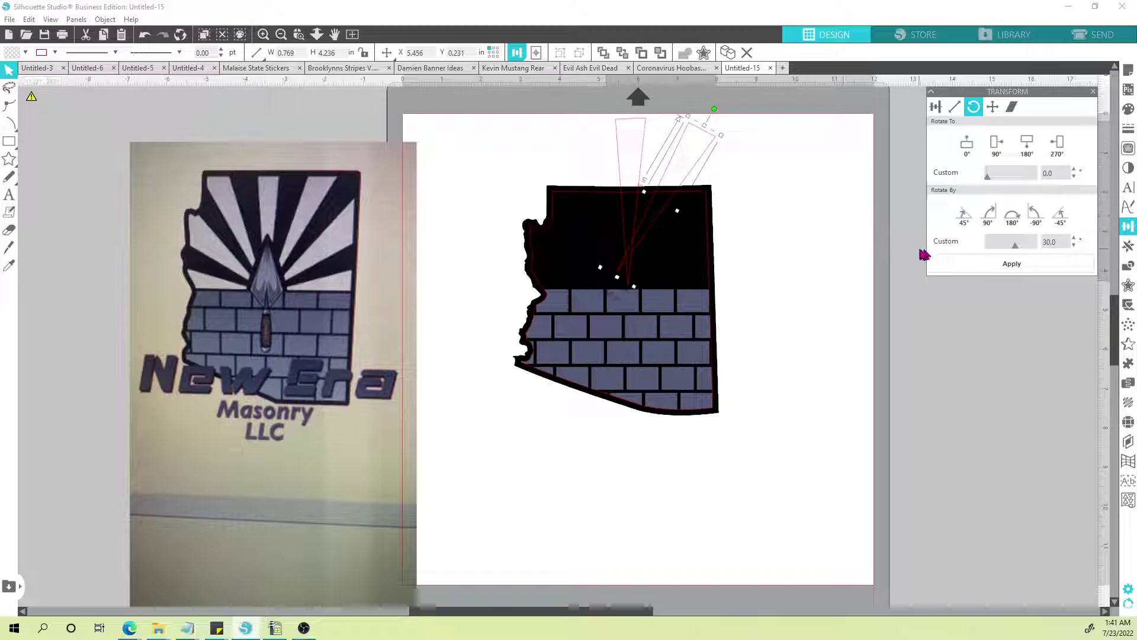
Step: Add two more wedges by duplicating the latest one each time and rotating each copy by a further 30°
key(ctrl+Right)
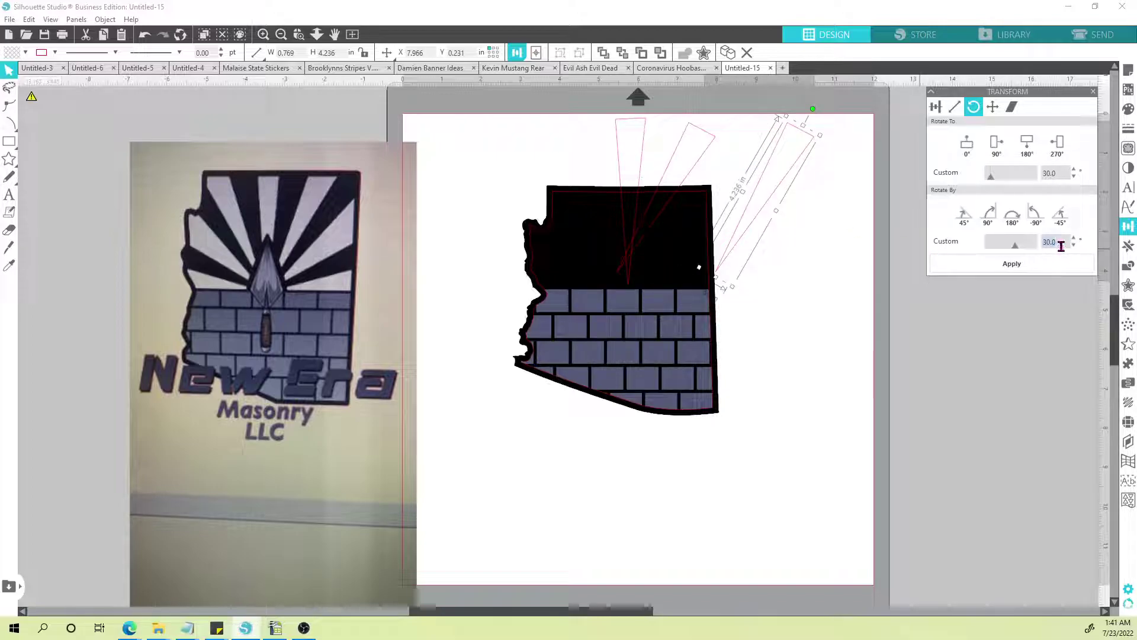
click(1011, 263)
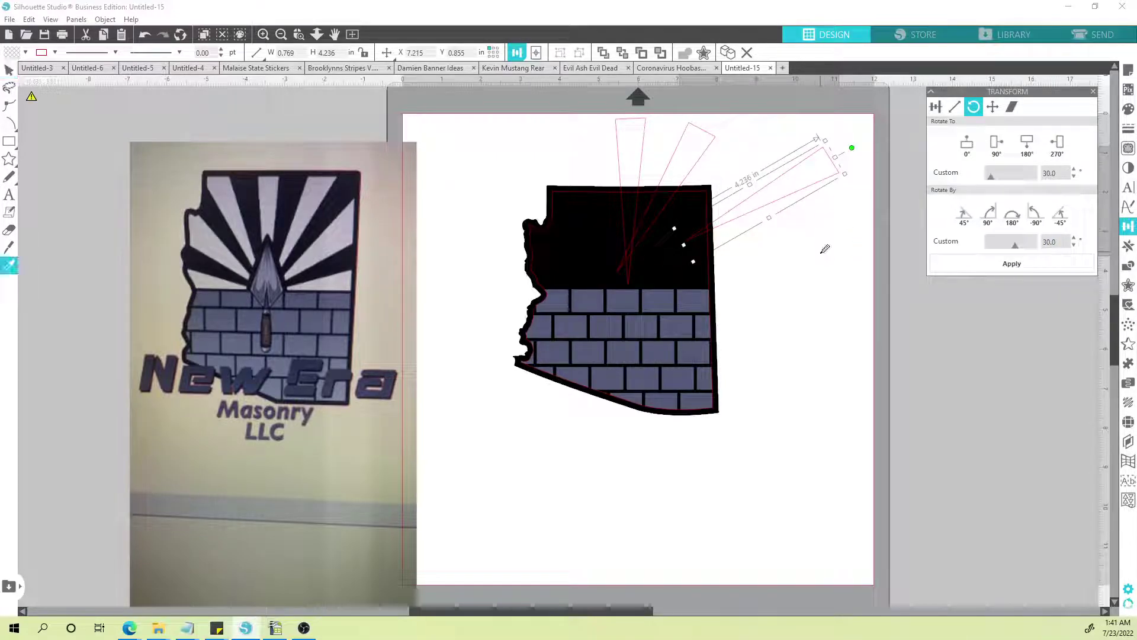
key(ctrl+Down)
click(1016, 259)
click(780, 260)
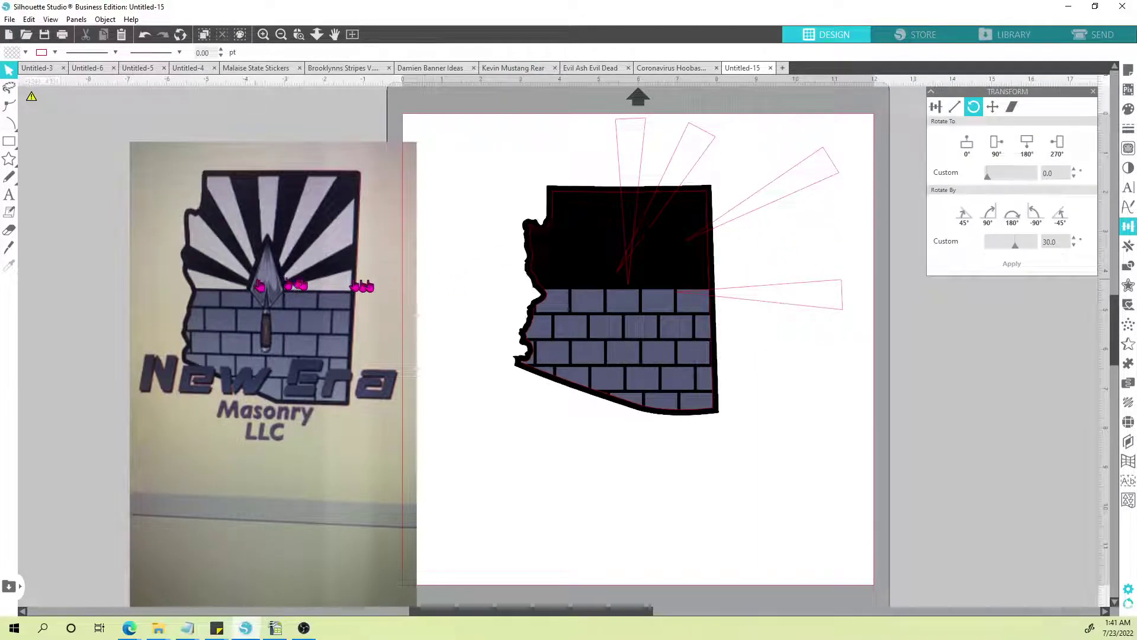
Step: Move the three rotated wedges so their tips meet the vertical wedge's tip, nudging the horizontal one slightly down
drag(713, 140, 721, 148)
click(803, 161)
drag(828, 165, 774, 204)
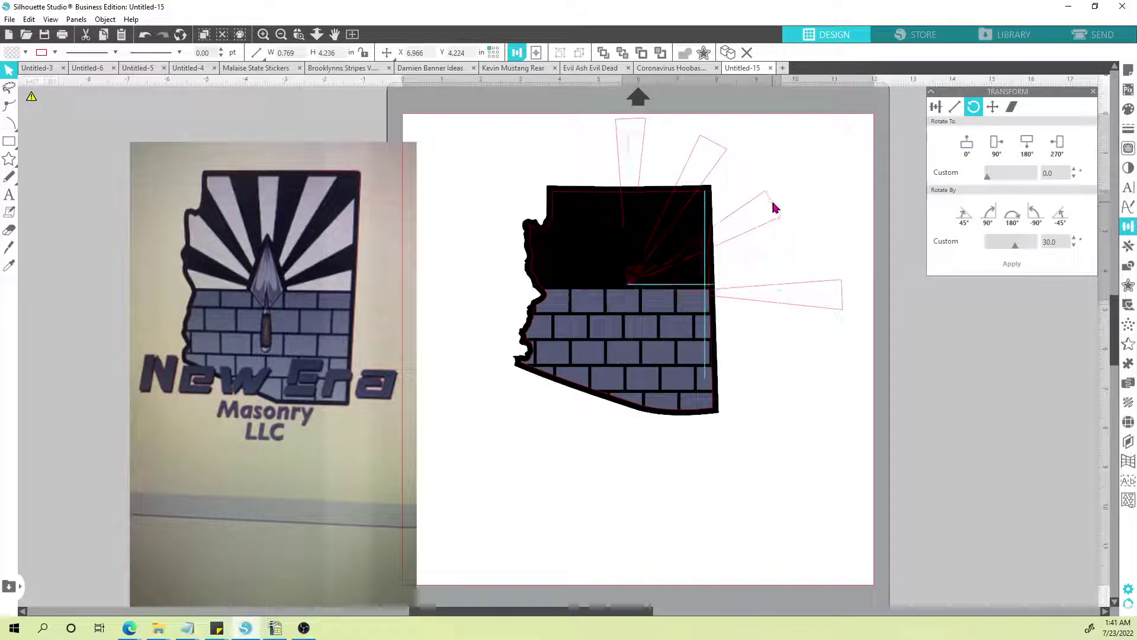
drag(841, 289, 796, 285)
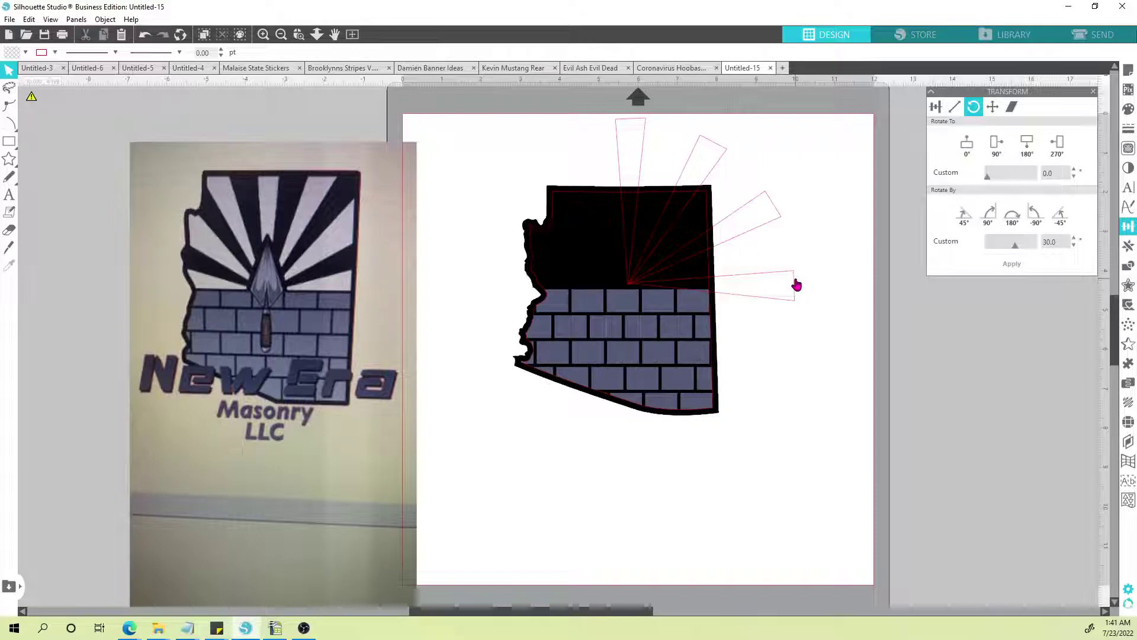
click(798, 287)
key(Down)
key(Down)
key(Down)
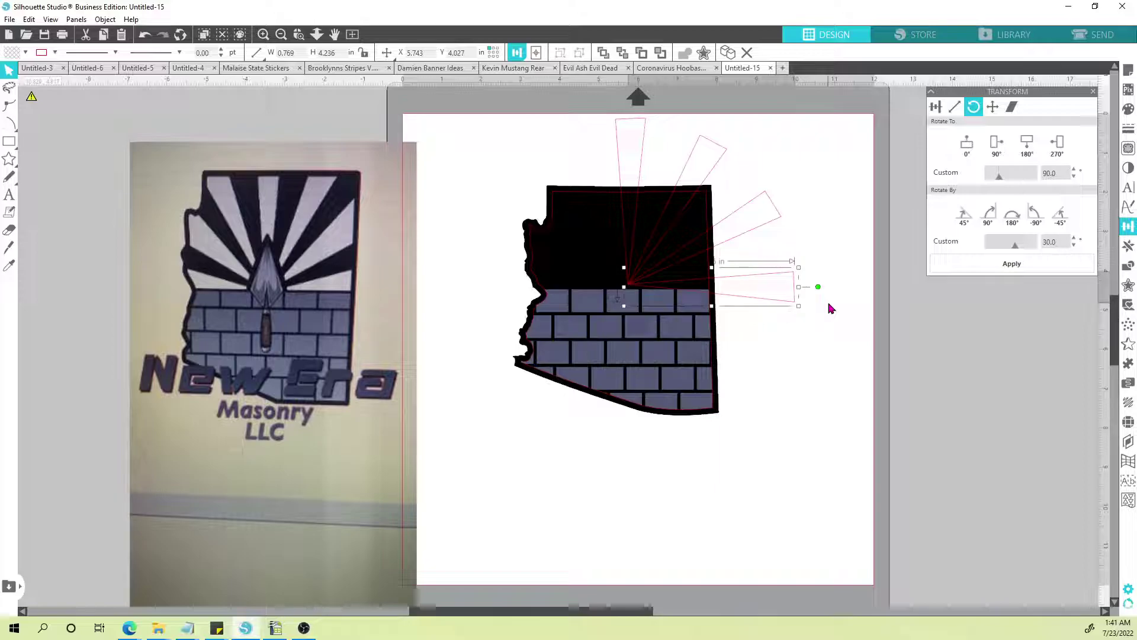
click(829, 303)
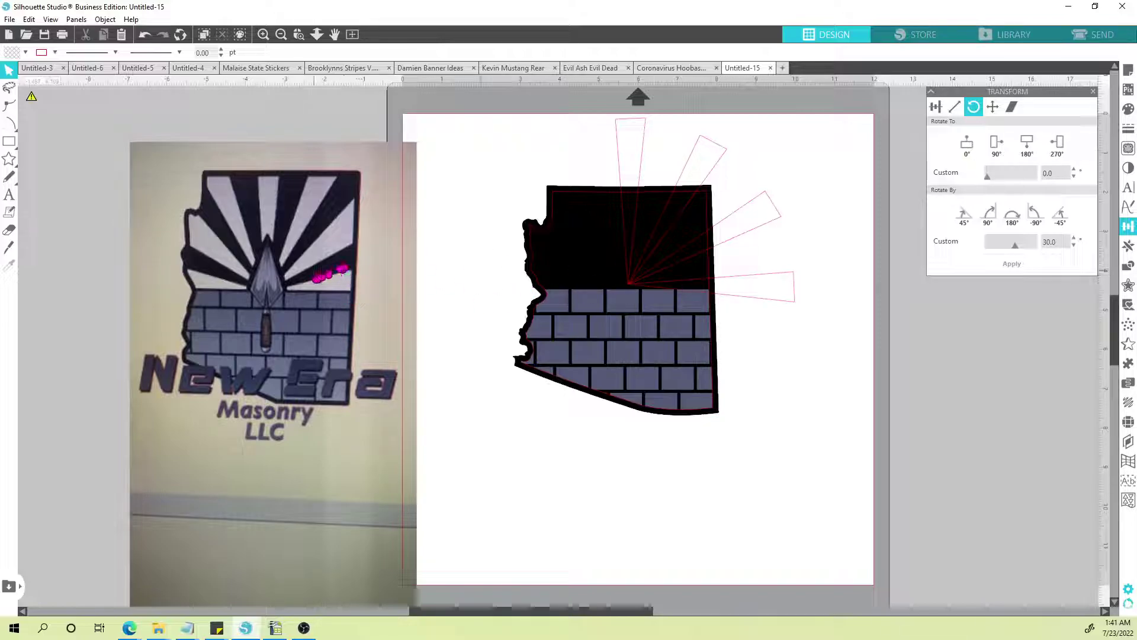
Step: Rotate the horizontal wedge by -5° and move its tip back to the shared centre point above the bricks
click(796, 290)
double_click(1050, 243)
text(-5)
click(1050, 270)
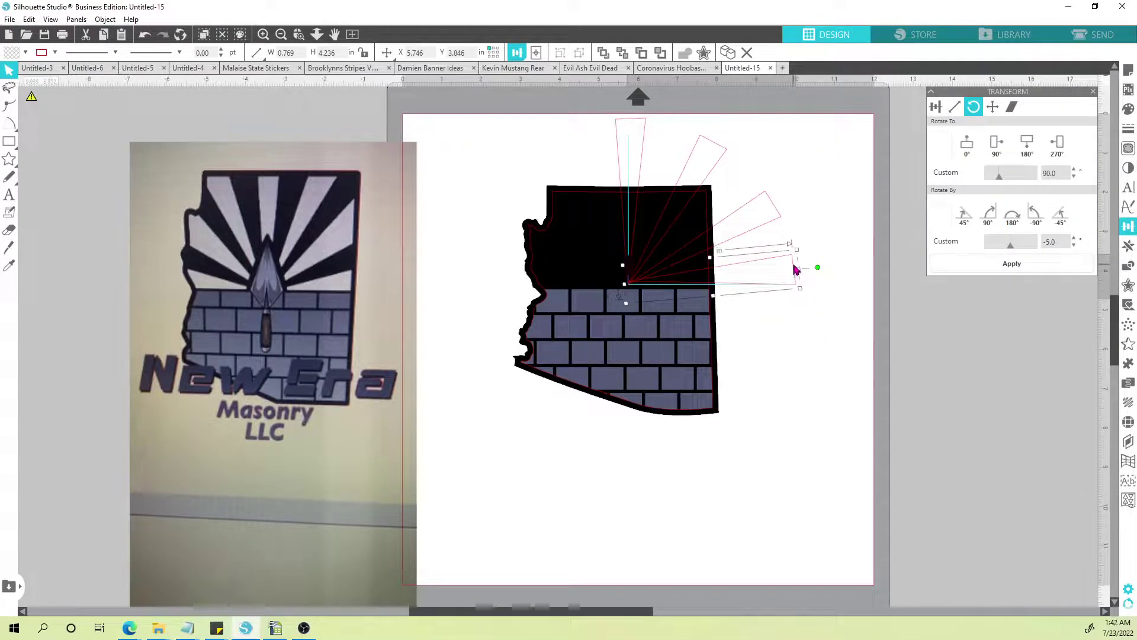
click(805, 314)
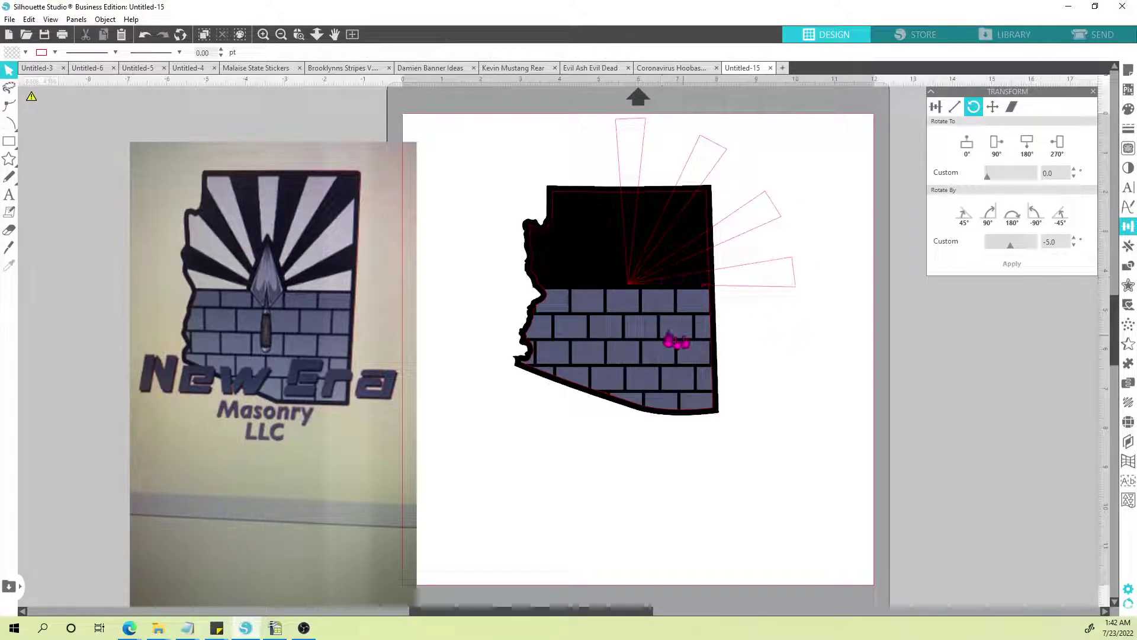
Step: Rotate the lowest right-hand wedge by -2° and nudge it so its tip stays on the shared centre point
click(781, 274)
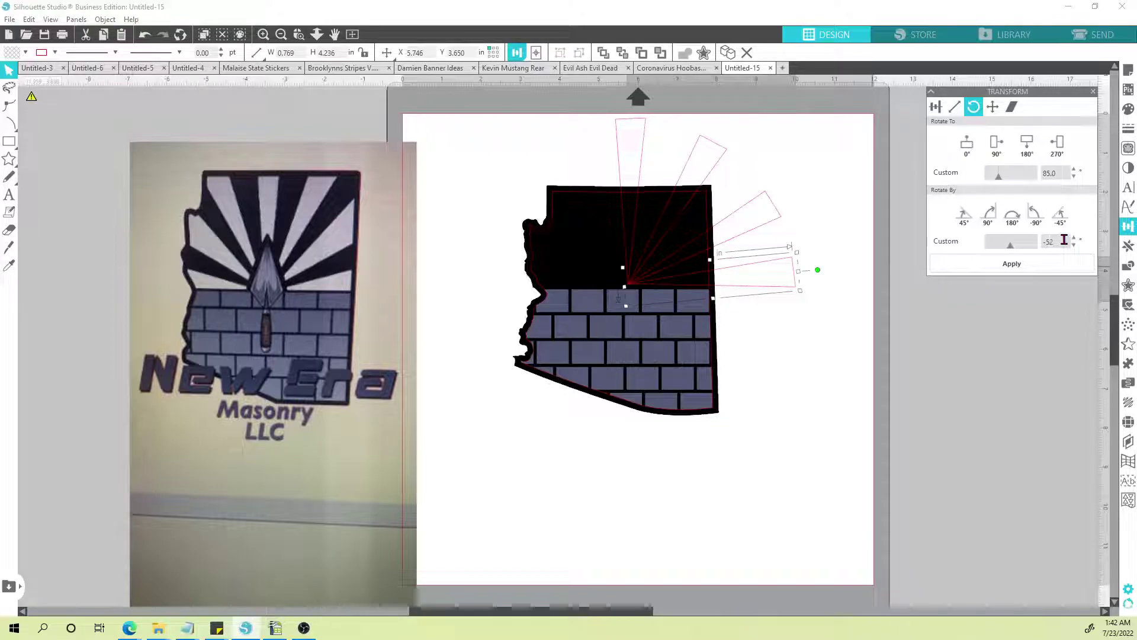
key(BackSpace)
key(BackSpace)
key(Return)
drag(793, 264, 794, 263)
click(783, 324)
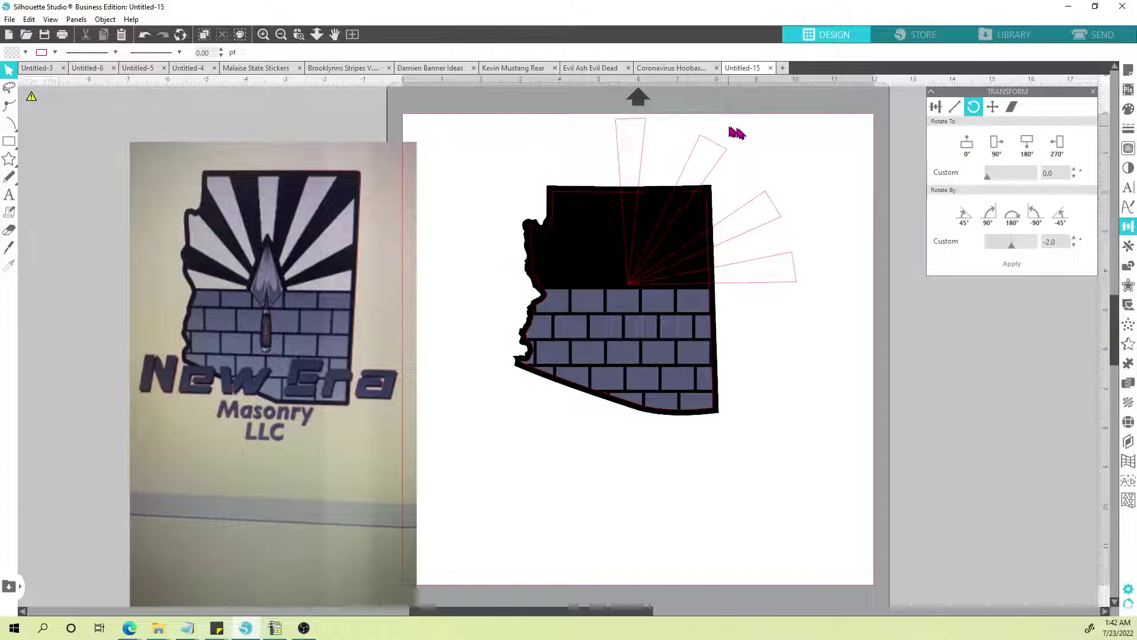
Step: Duplicate the three angled wedges to the left of the vertical wedge and flip the copies horizontally to complete the sunburst
click(725, 152)
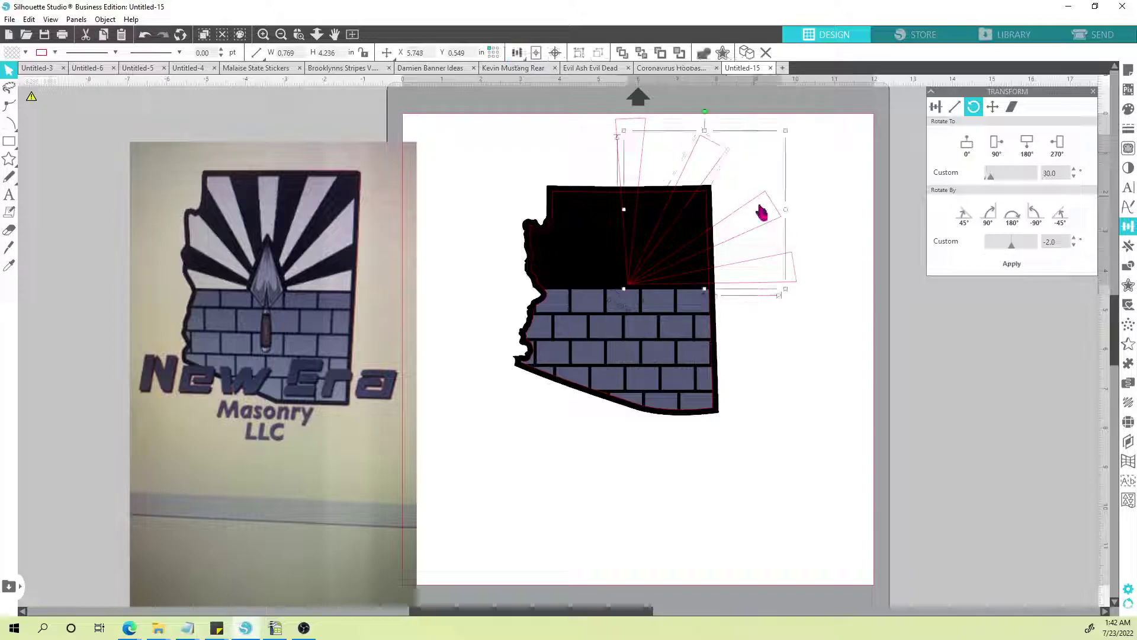
shift+click(777, 256)
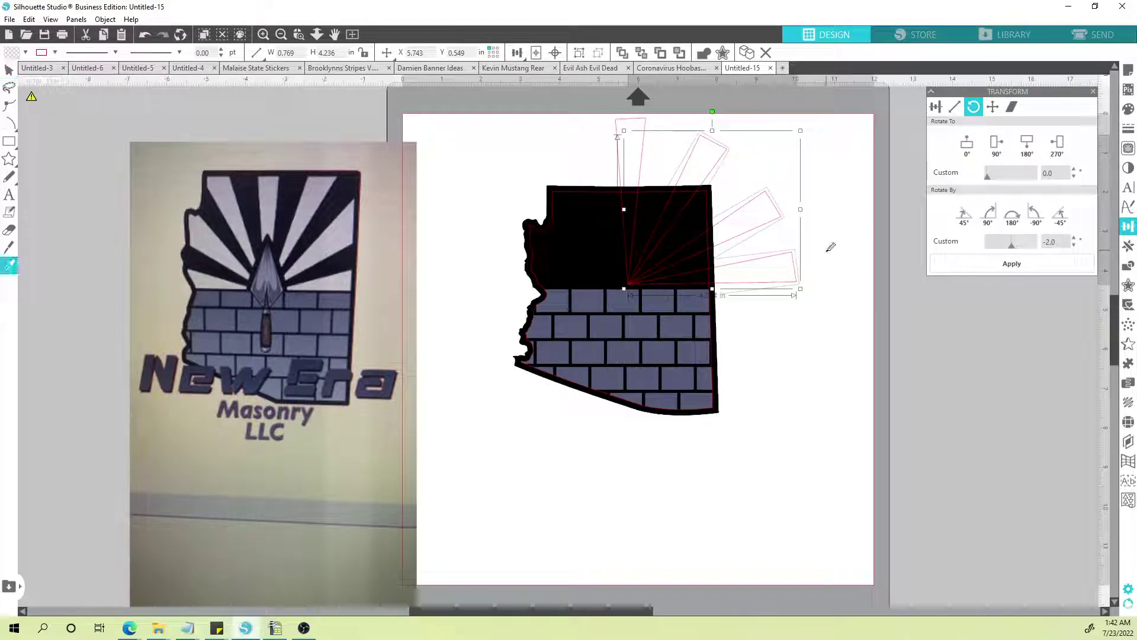
key(ctrl+Left)
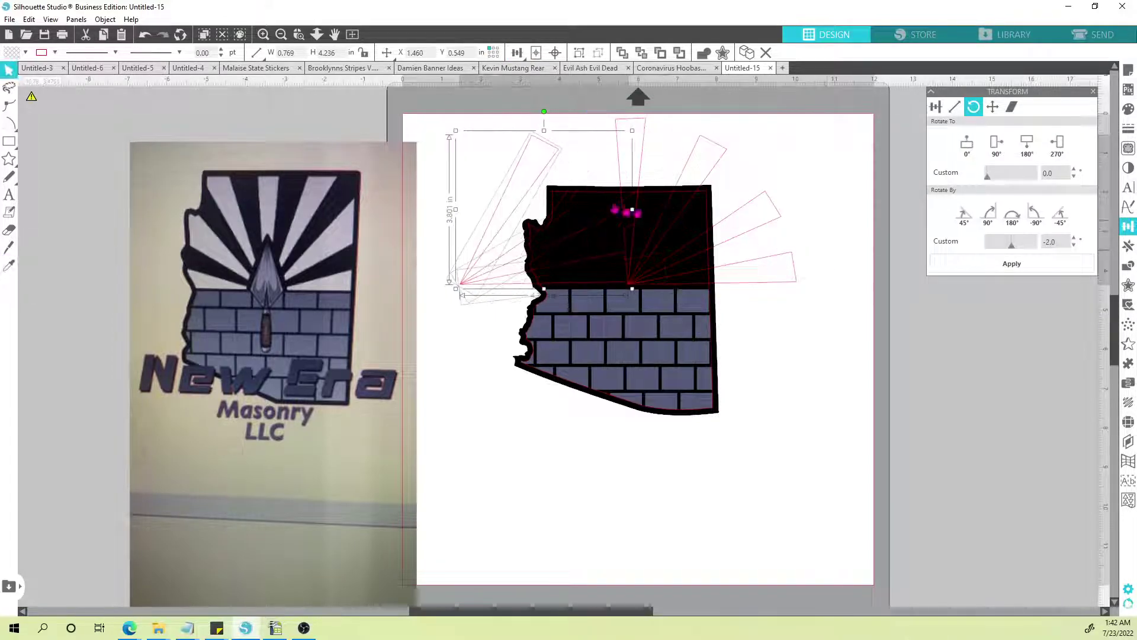
right_click(514, 183)
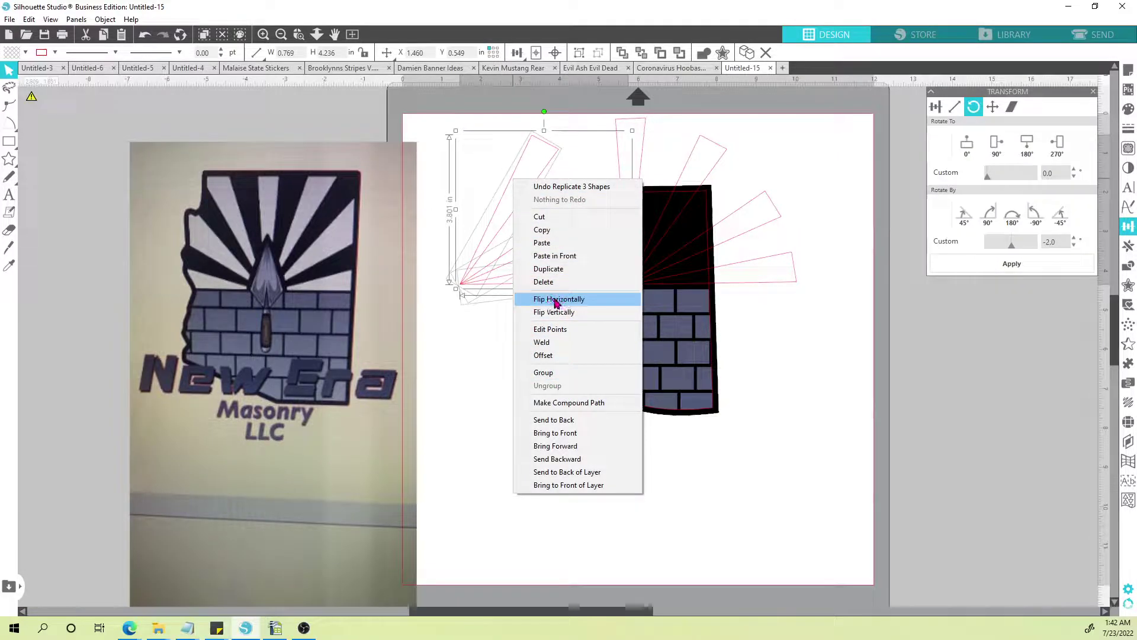
click(557, 300)
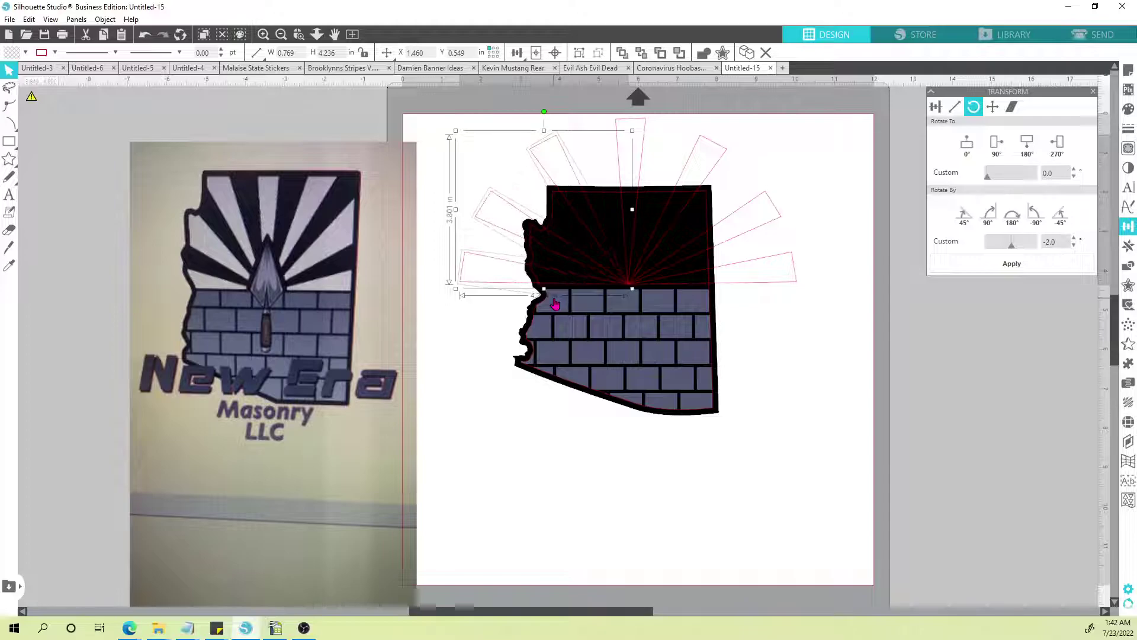
click(828, 398)
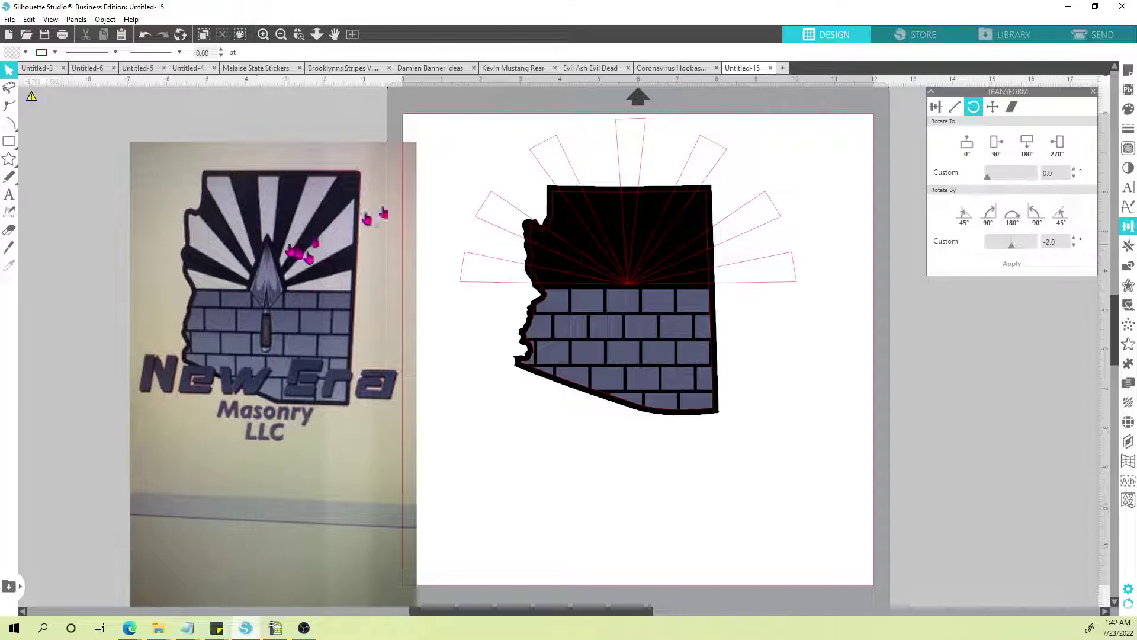
Step: Fill all seven sunburst wedges with light grey and remove their red outline
click(490, 262)
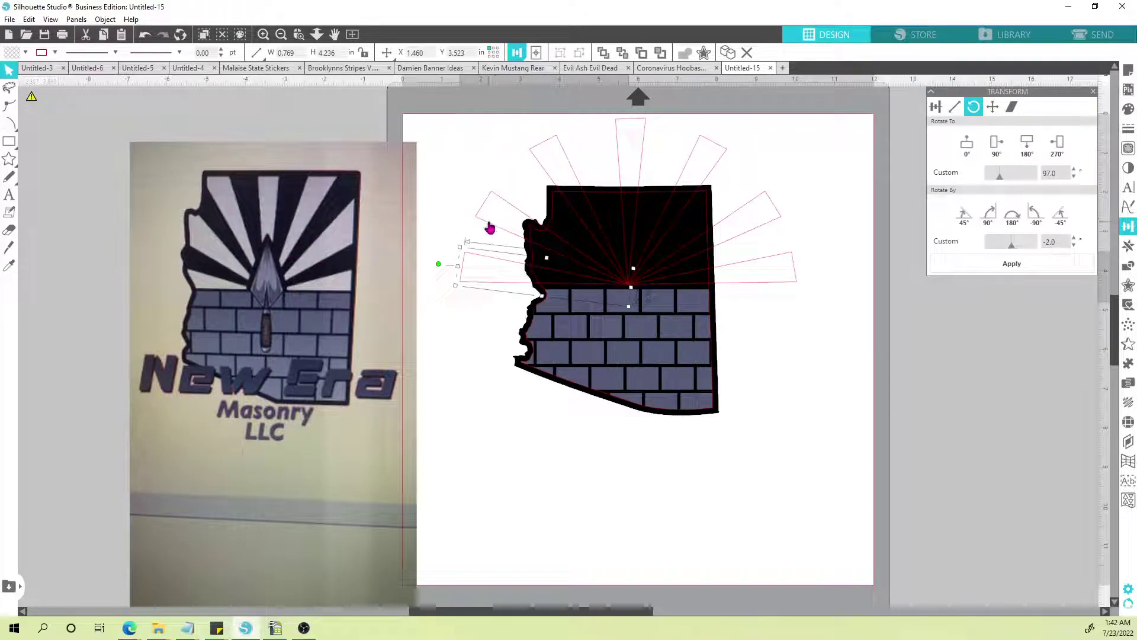
shift+click(492, 224)
shift+click(535, 153)
shift+click(636, 126)
shift+click(698, 152)
shift+click(755, 190)
shift+click(794, 261)
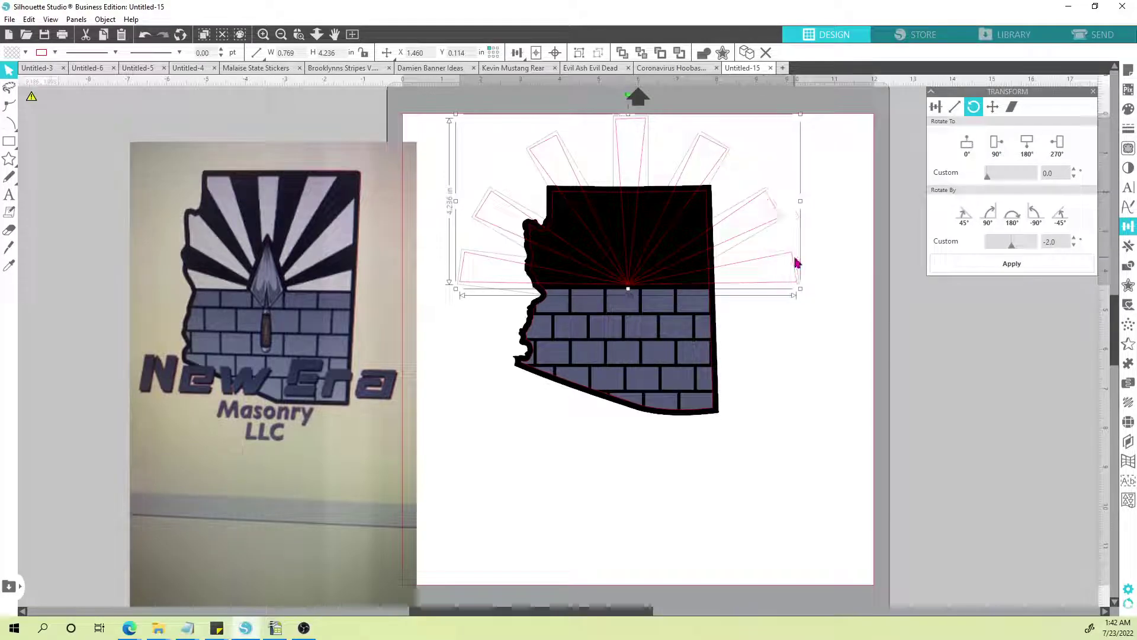
click(24, 52)
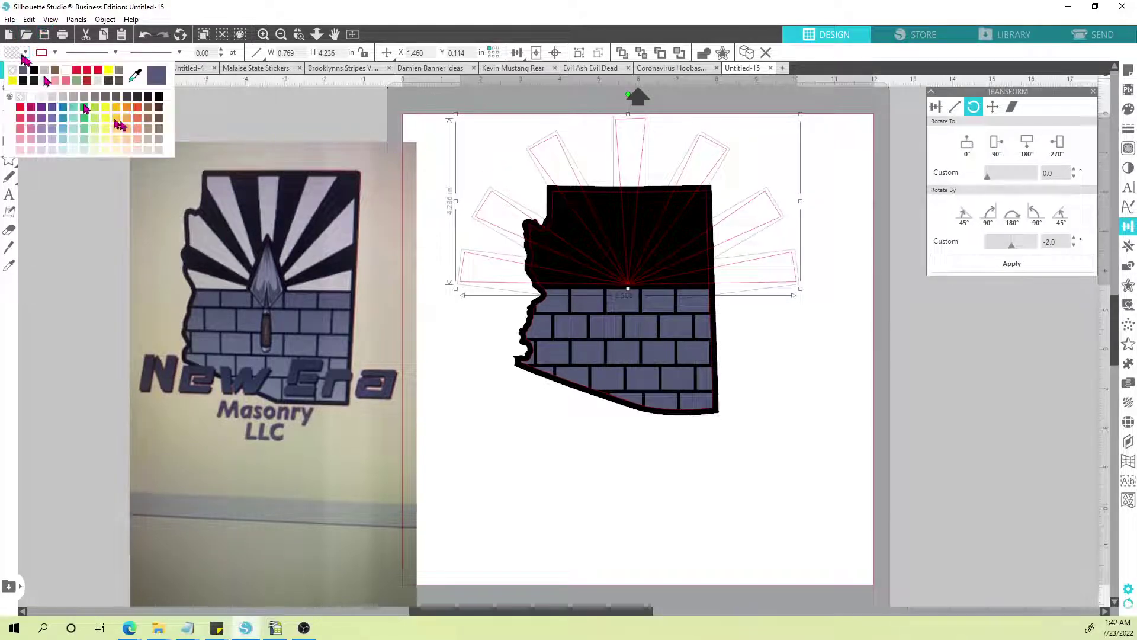
click(57, 96)
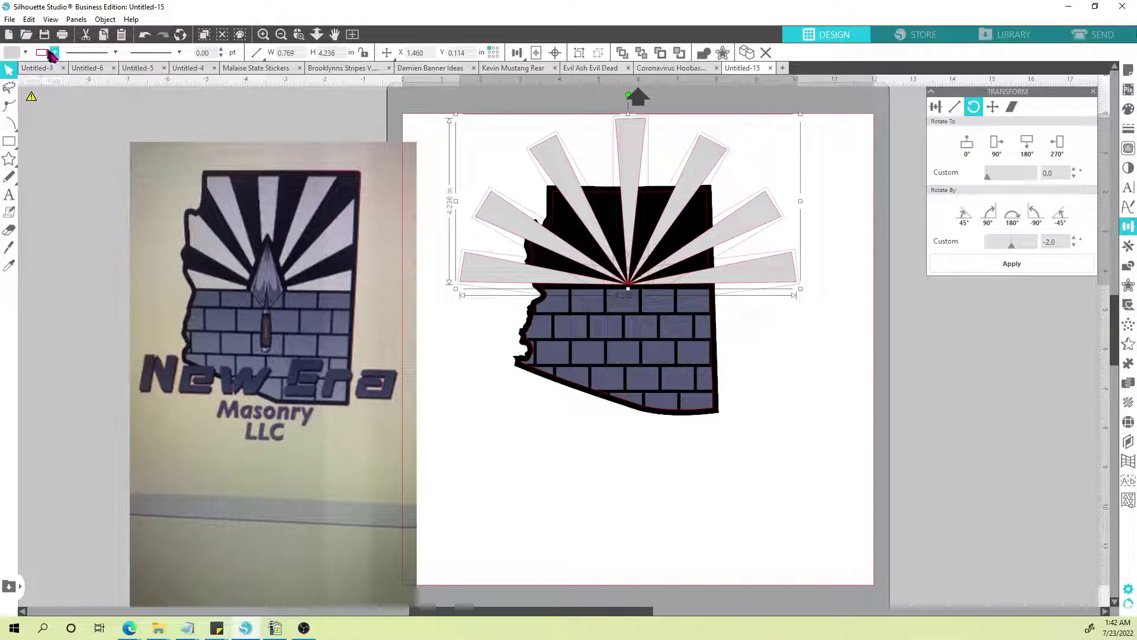
click(52, 54)
click(58, 78)
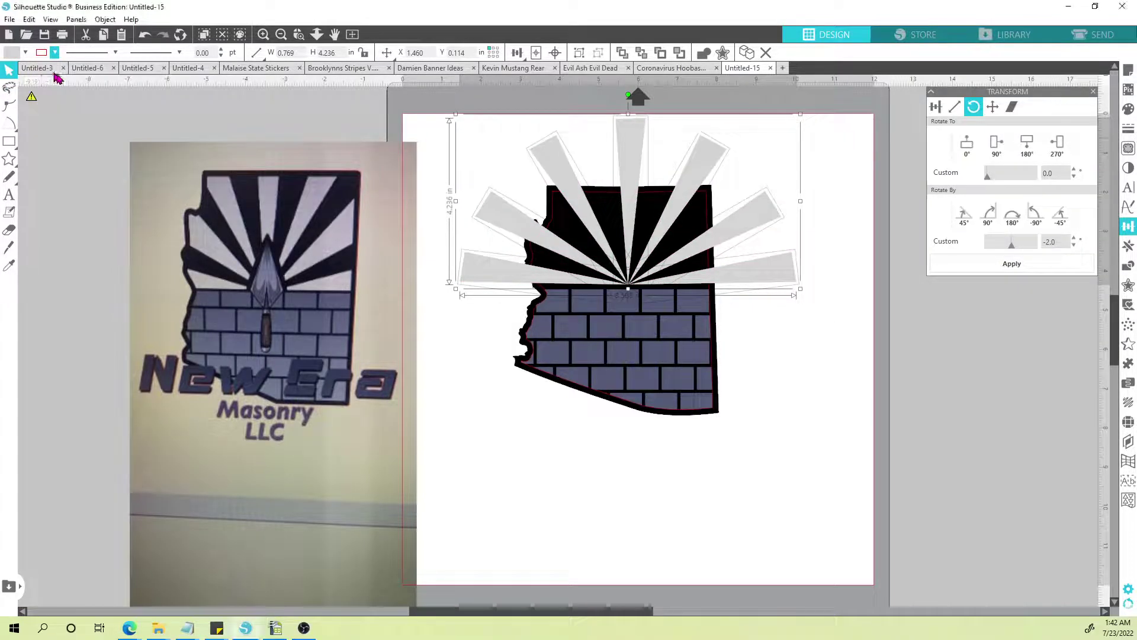
click(856, 214)
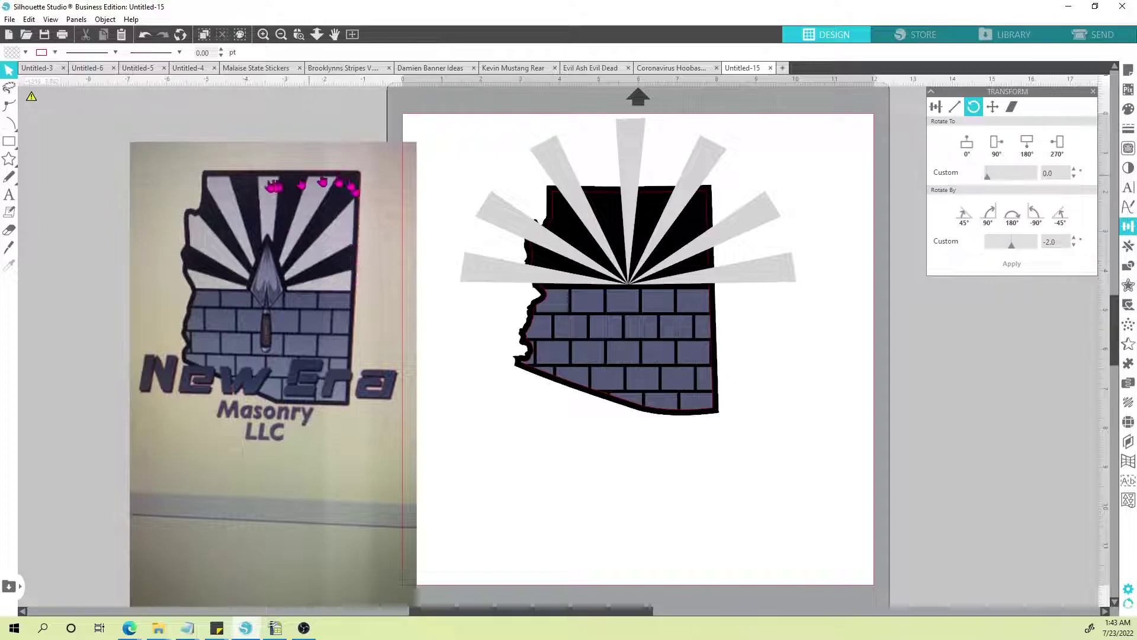
Step: Place a spare copy of the inner Arizona outline directly to the right of the artwork
click(555, 205)
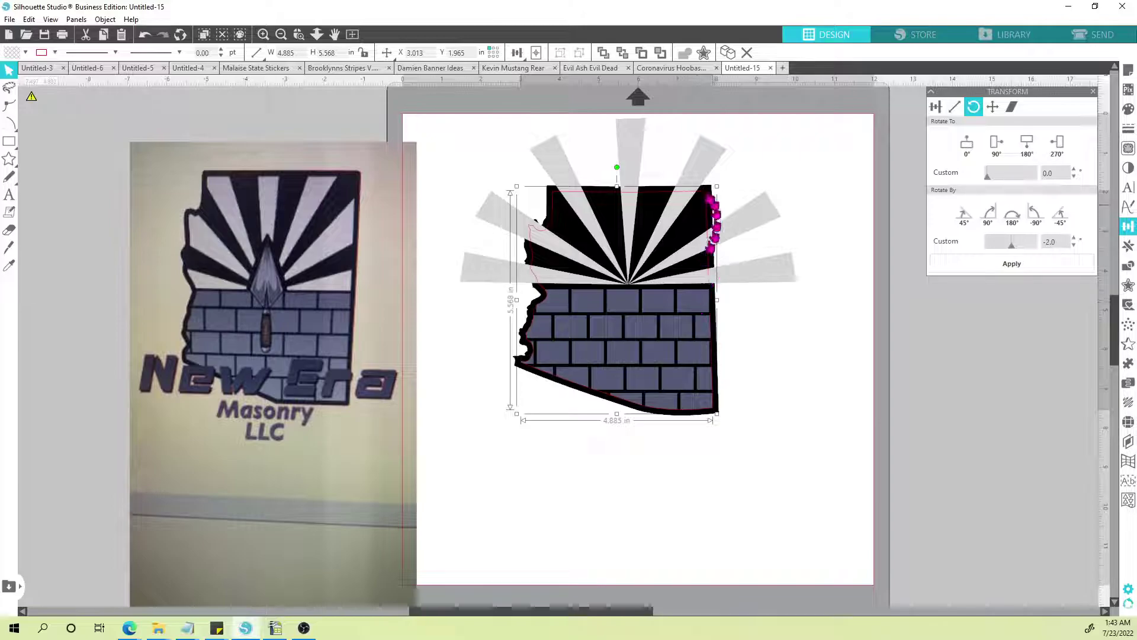
click(1128, 265)
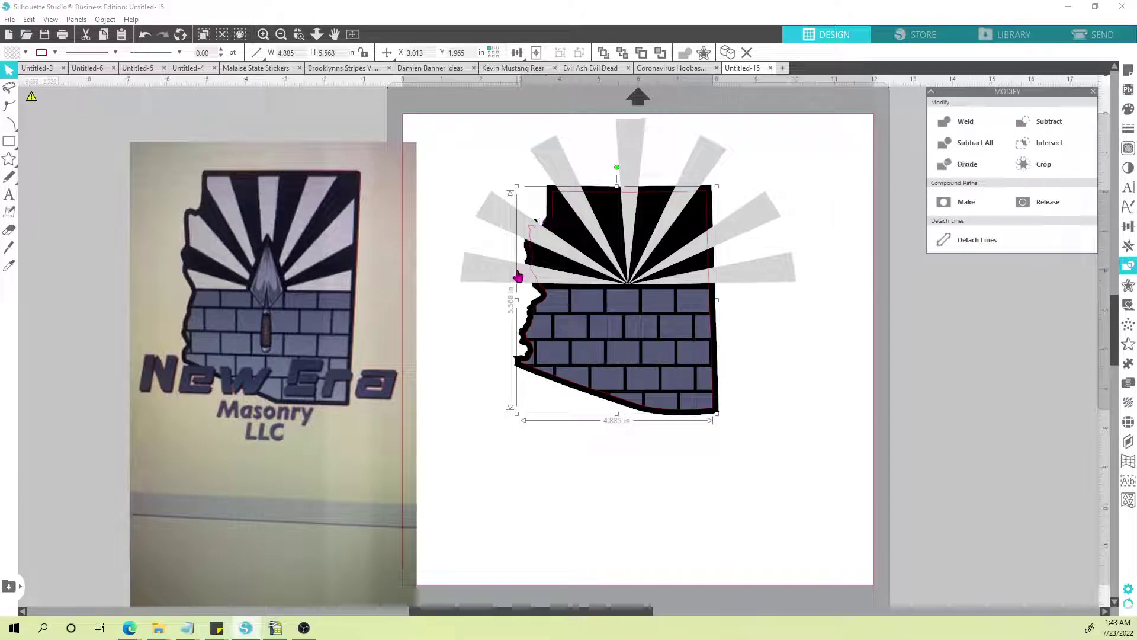
drag(521, 267, 789, 198)
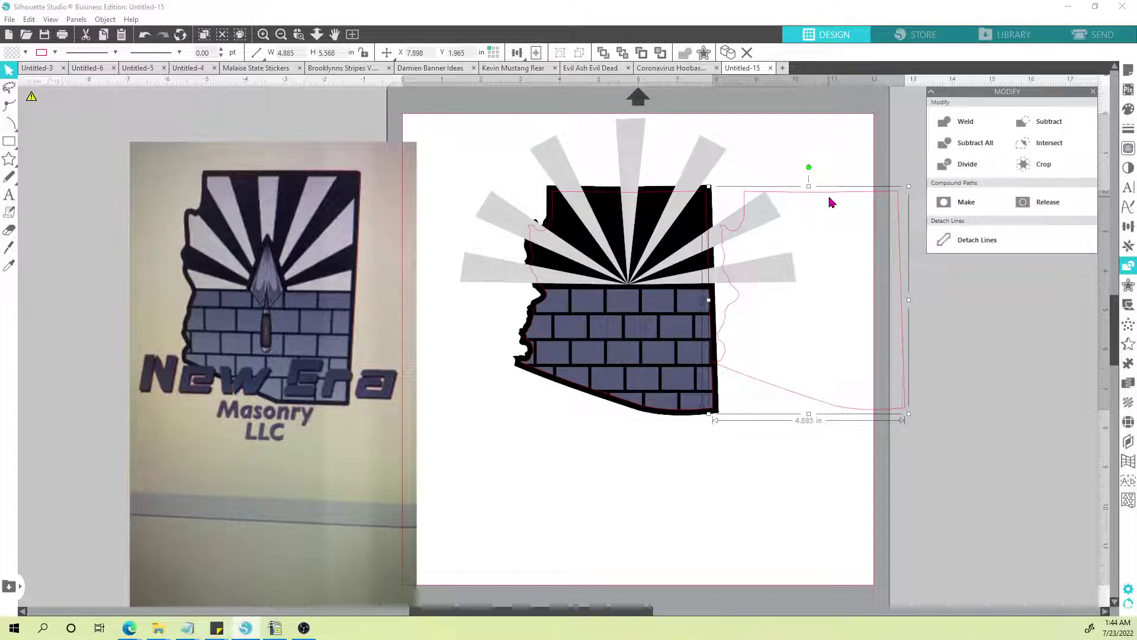
Step: Crop all seven wedges to the original inner Arizona outline
click(629, 198)
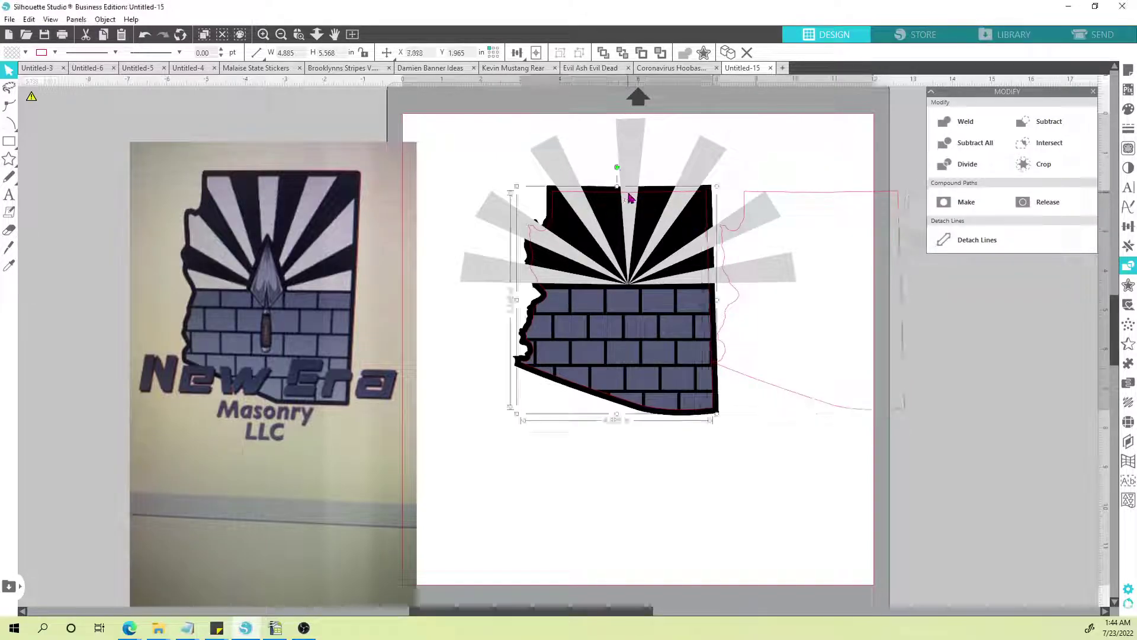
shift+click(493, 259)
shift+click(500, 214)
shift+click(555, 169)
shift+click(640, 159)
shift+click(689, 164)
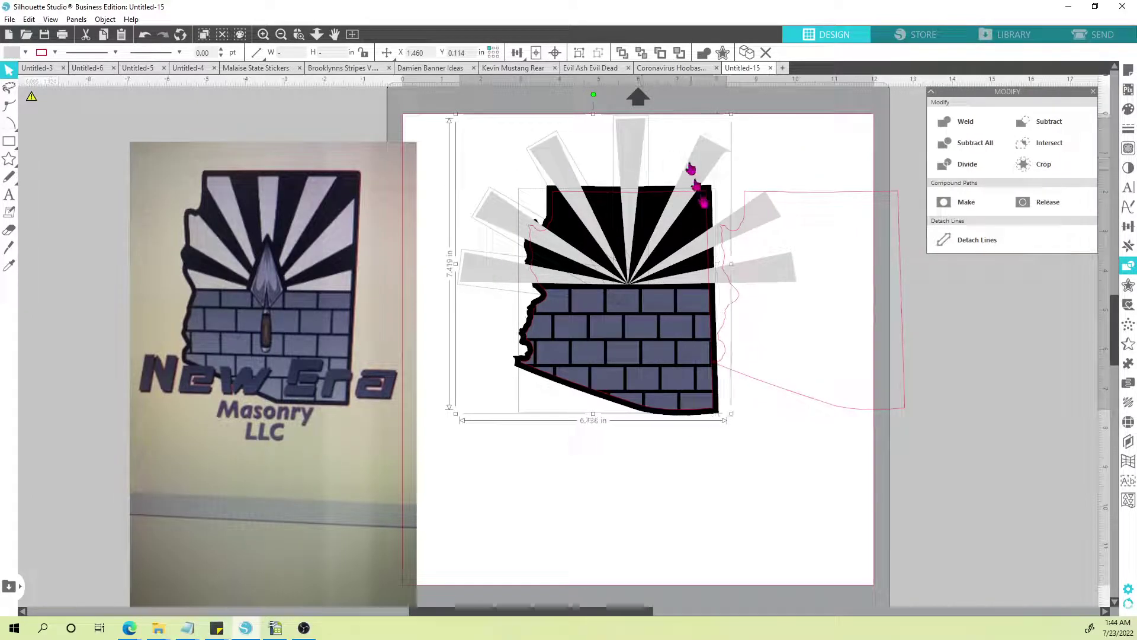
shift+click(747, 225)
shift+click(782, 268)
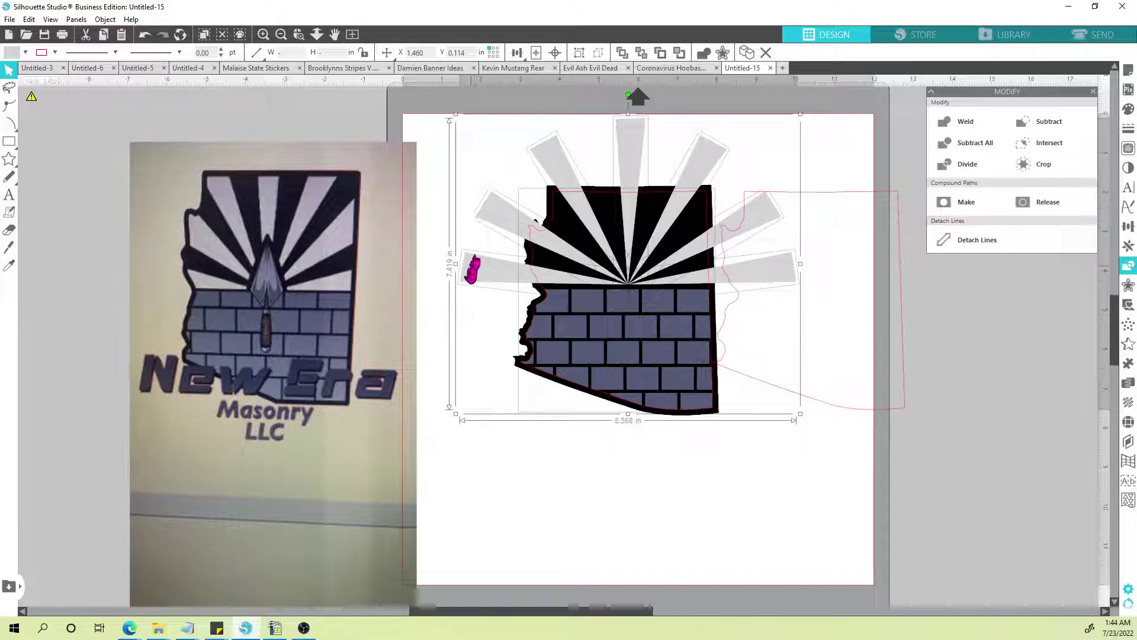
click(1059, 169)
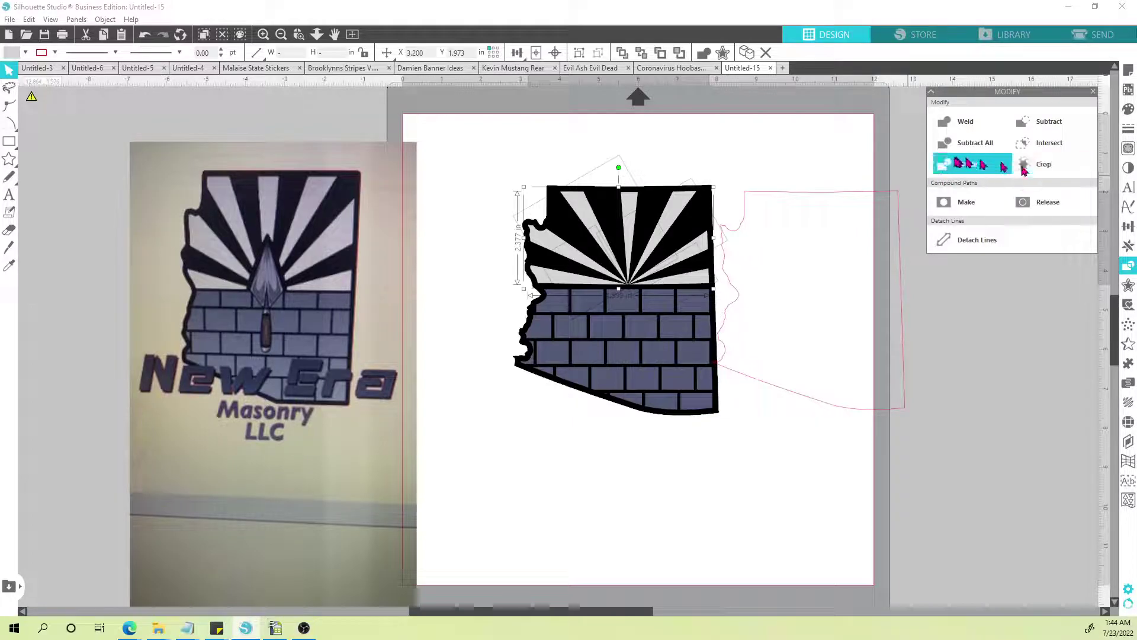
click(793, 166)
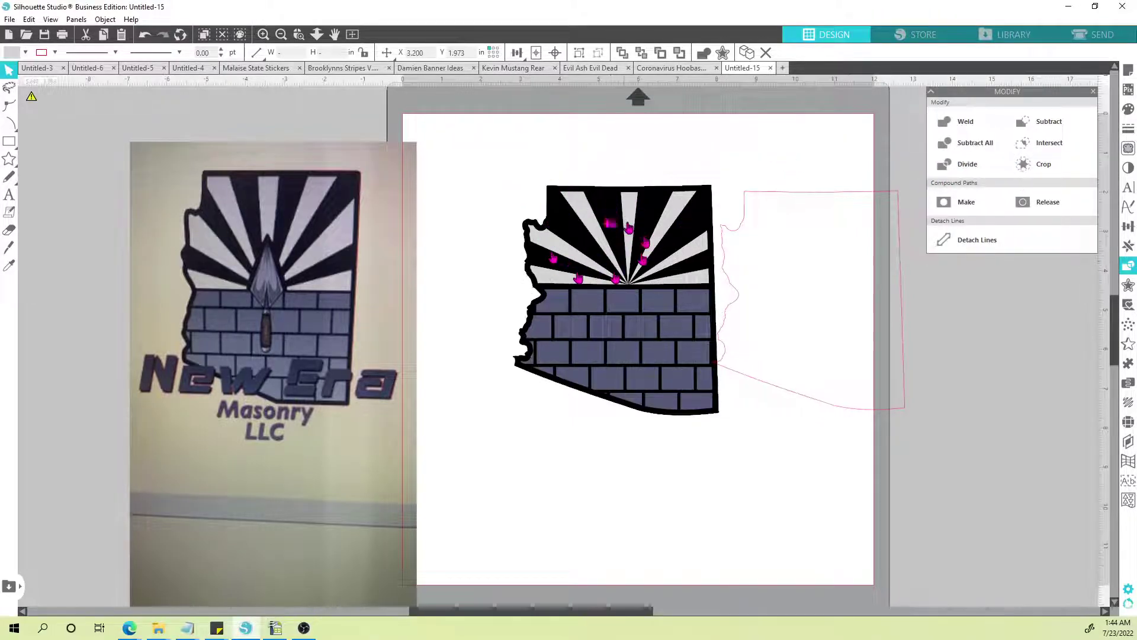
Step: Duplicate the spare Arizona outline back onto the artwork and delete the spare
click(821, 194)
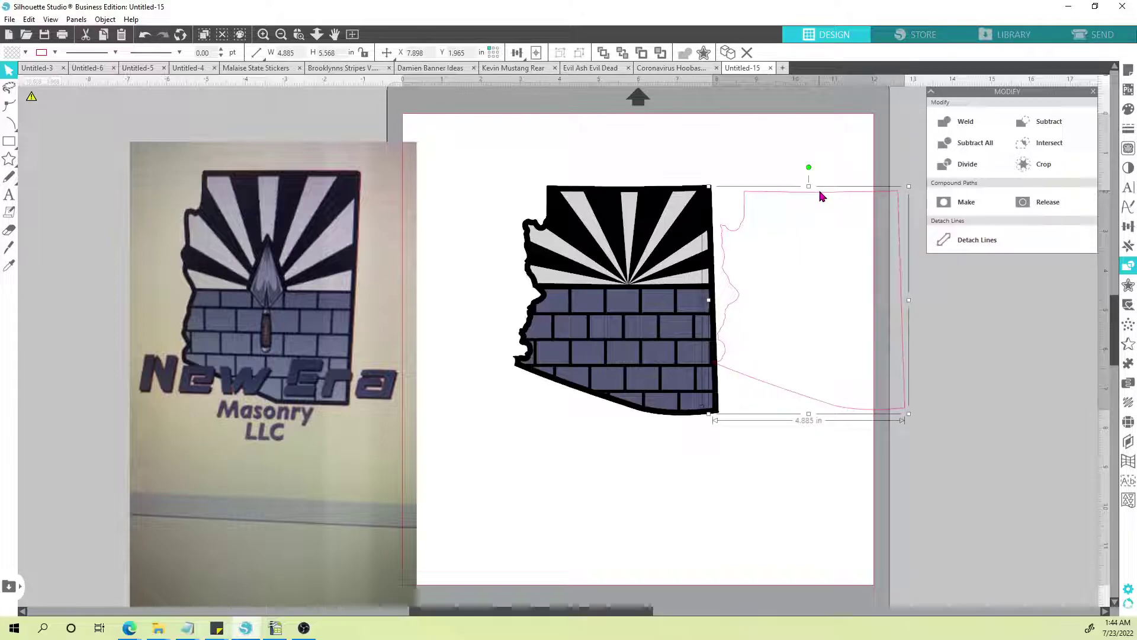
key(ctrl+Left)
click(817, 190)
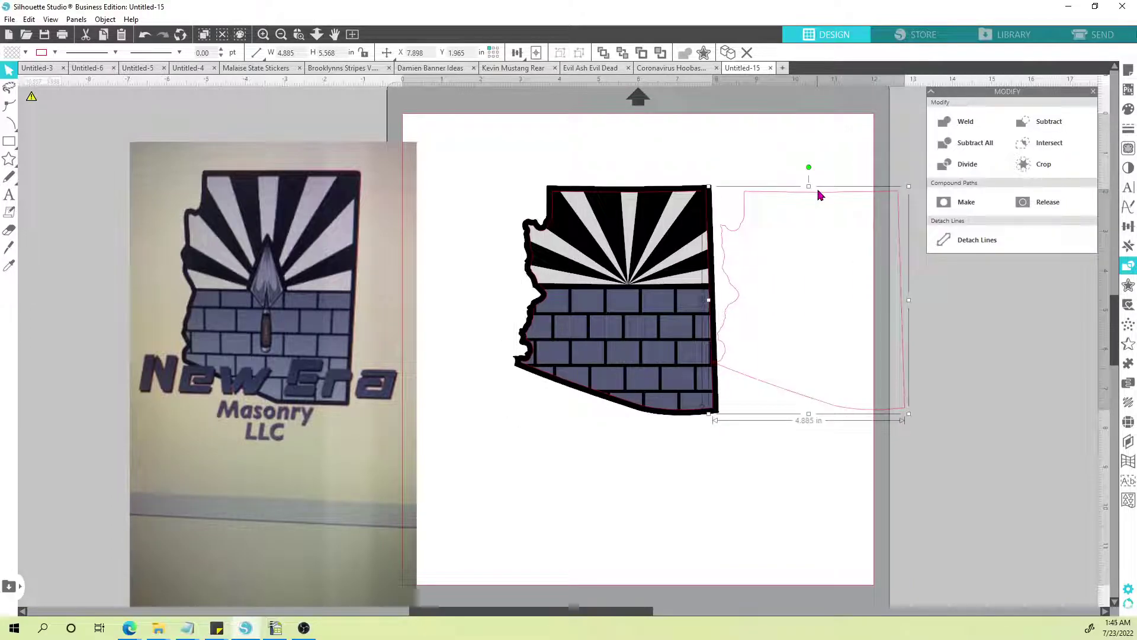
key(Delete)
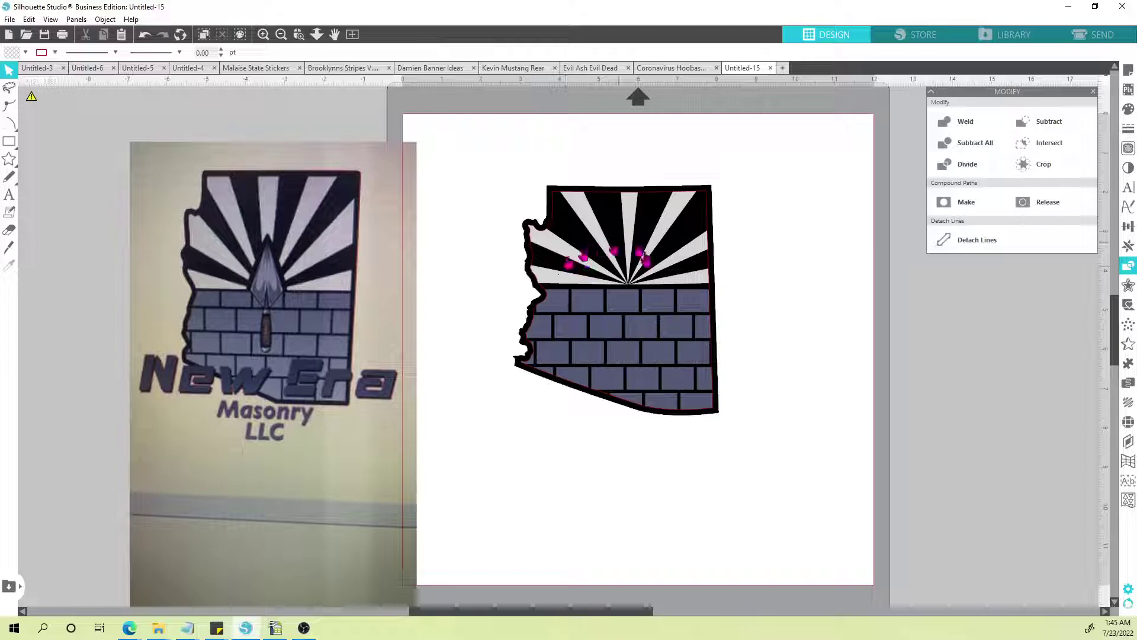
Step: Clear the page by moving the reference photo further left and the complete Arizona artwork to the right
drag(285, 235, 222, 205)
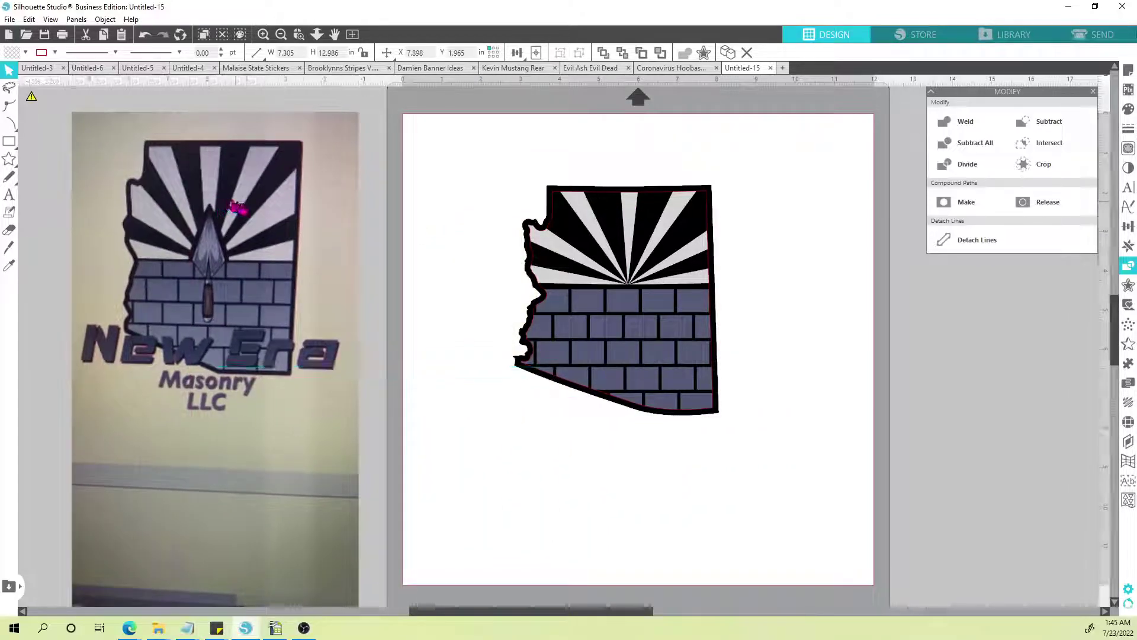
click(461, 247)
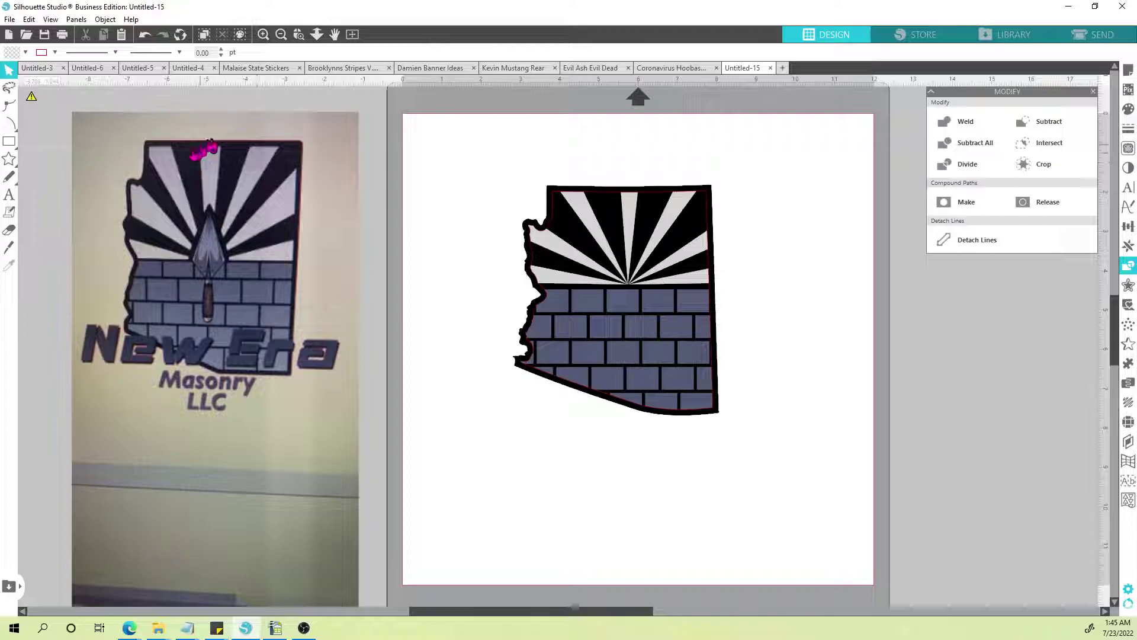
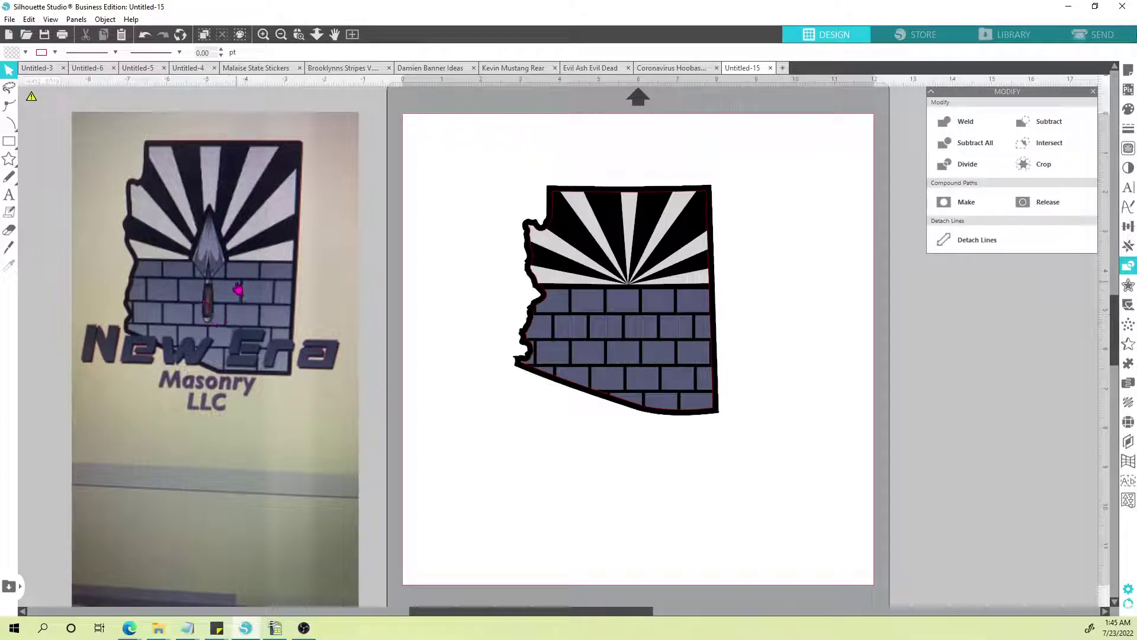
click(705, 325)
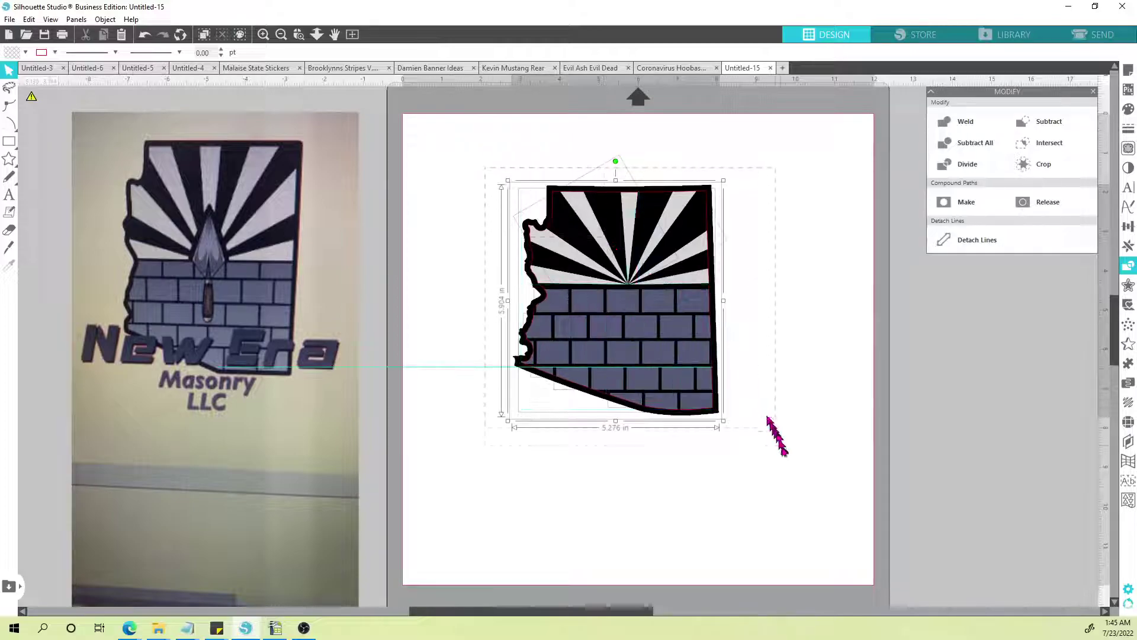
drag(627, 287, 865, 295)
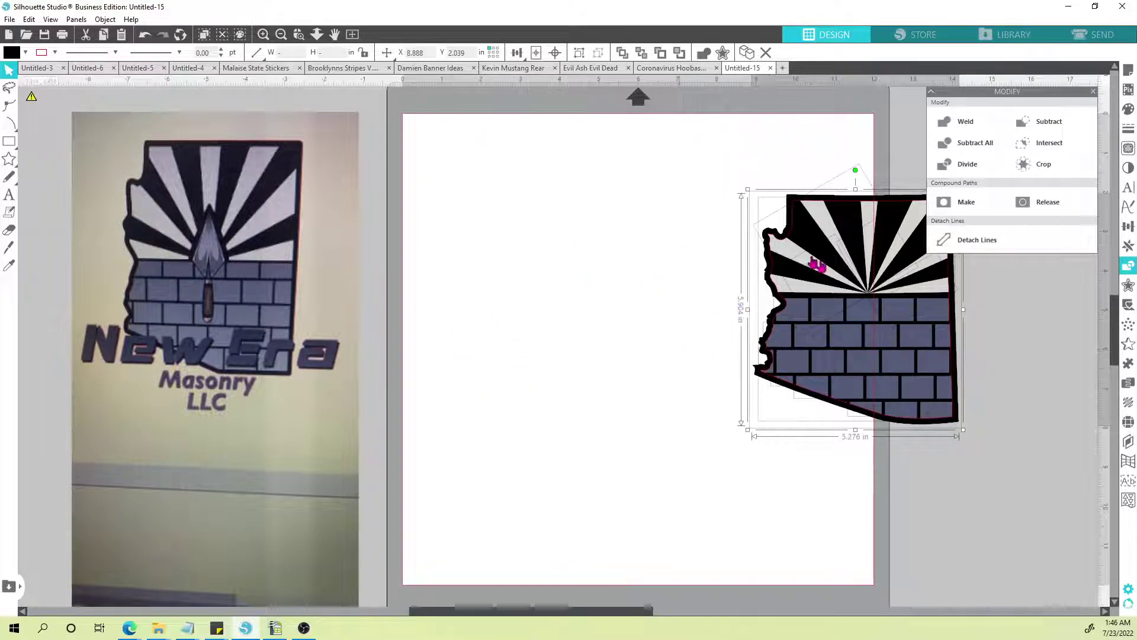
click(513, 284)
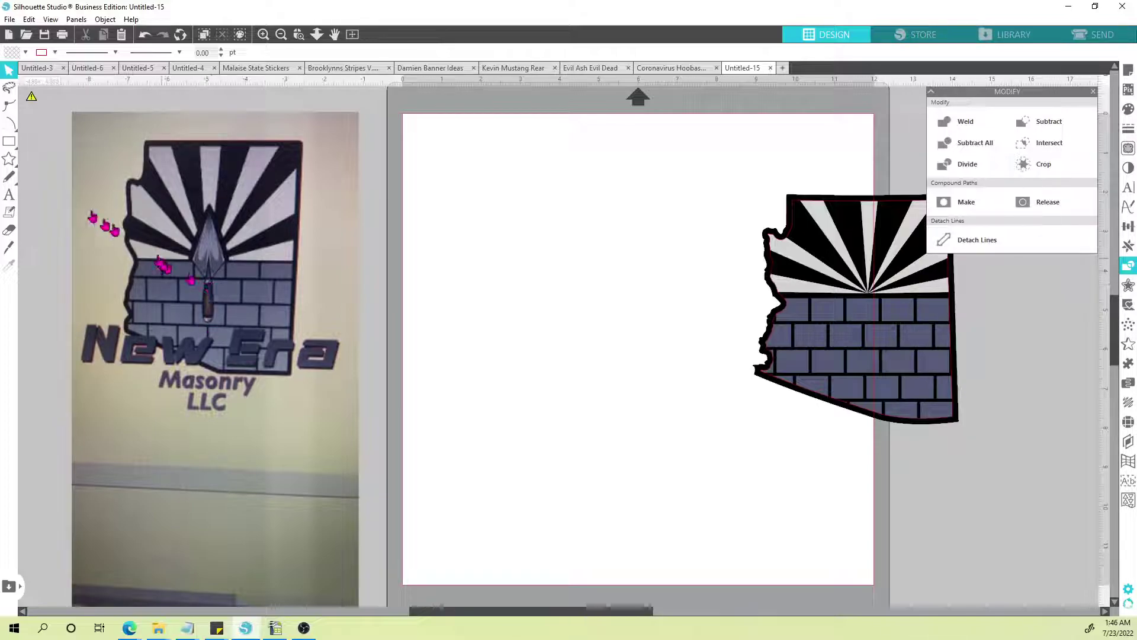
Step: Draw a tall ellipse on the empty page and resize it to about 1.62 in wide by 4.16 in high
mouse_move(9, 123)
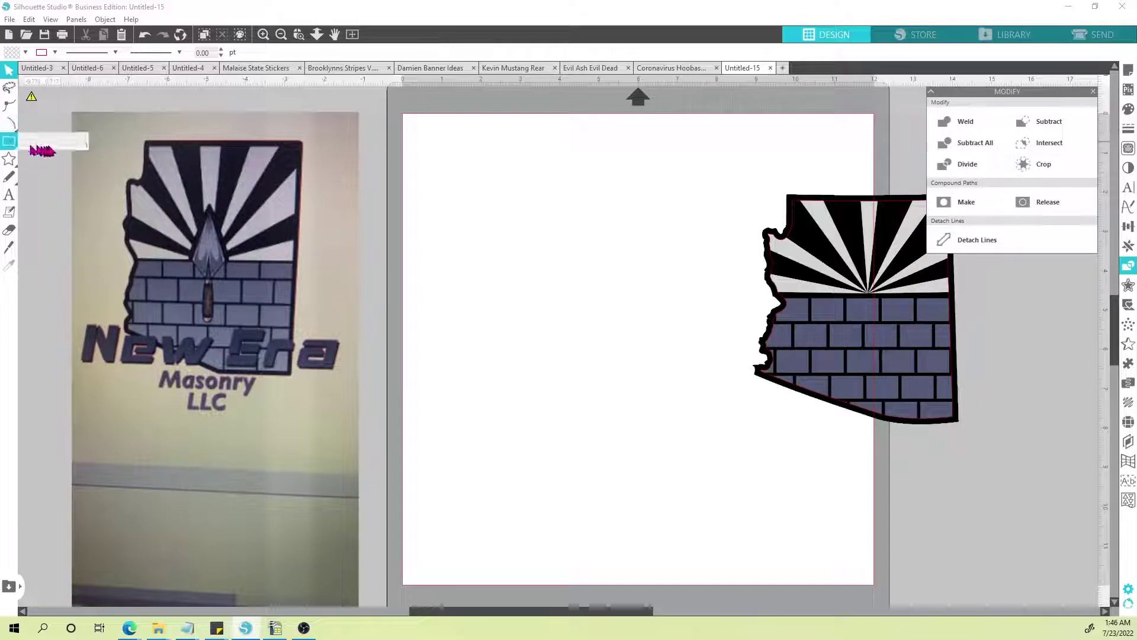
click(60, 141)
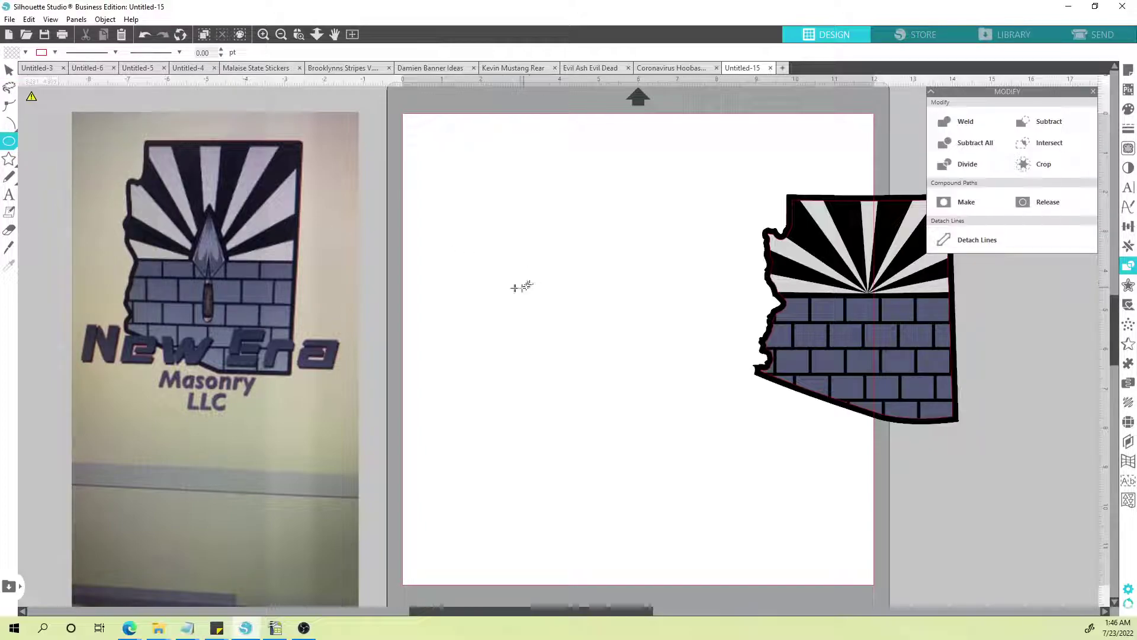
drag(505, 287, 555, 379)
drag(568, 444, 562, 467)
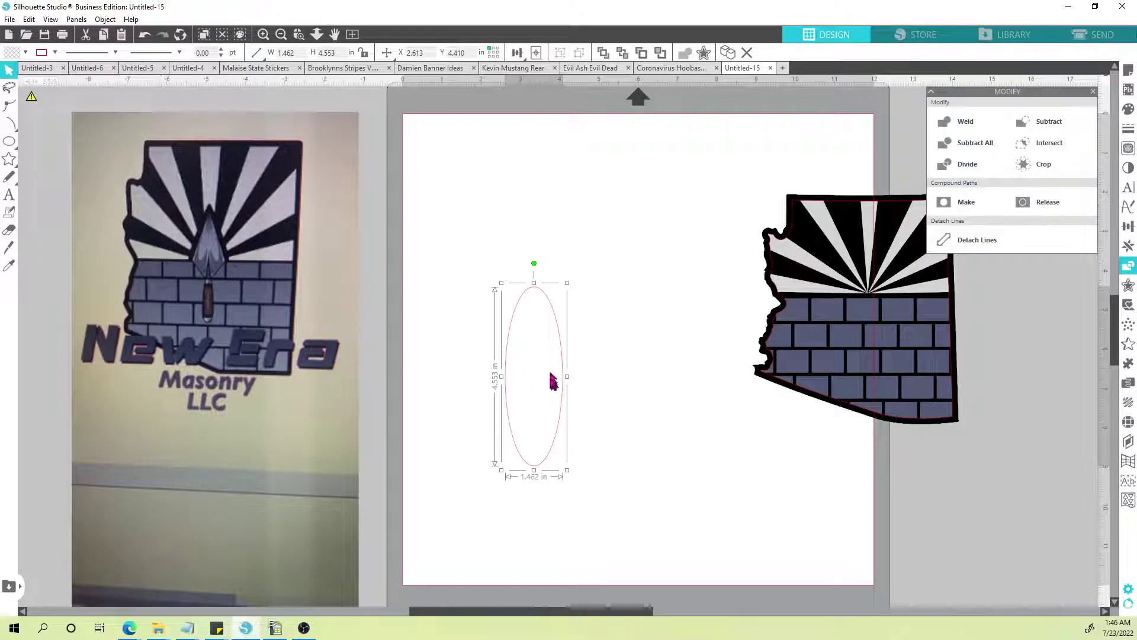
drag(566, 376, 574, 379)
drag(543, 471, 573, 454)
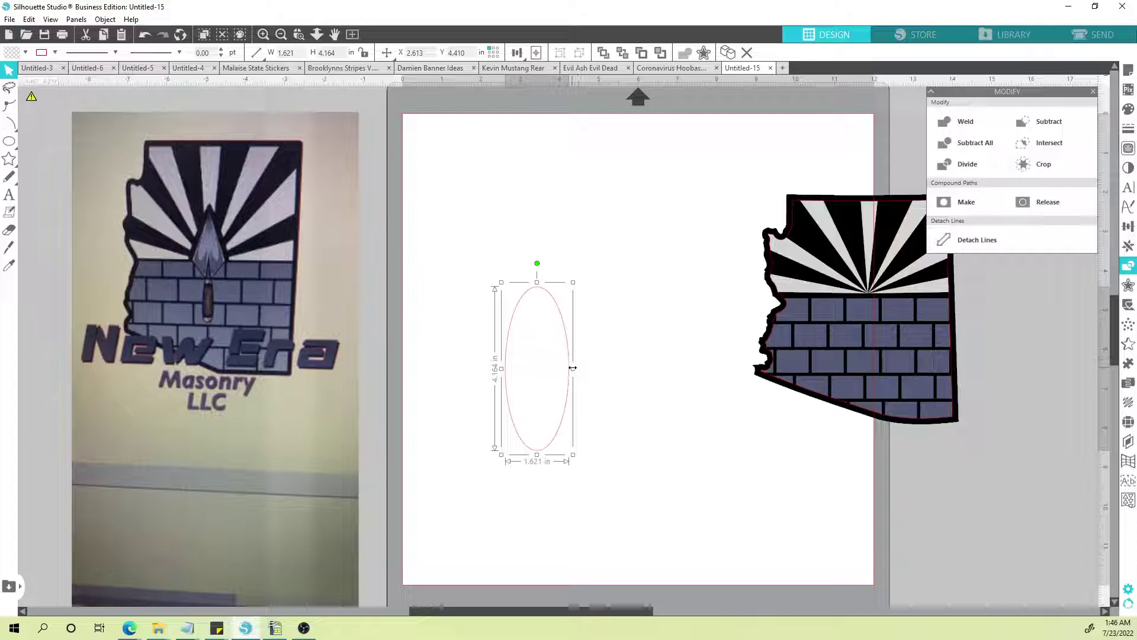
Step: Try to slice off the ellipse's upper end with a roughly horizontal Knife cut and move the piece away
click(606, 357)
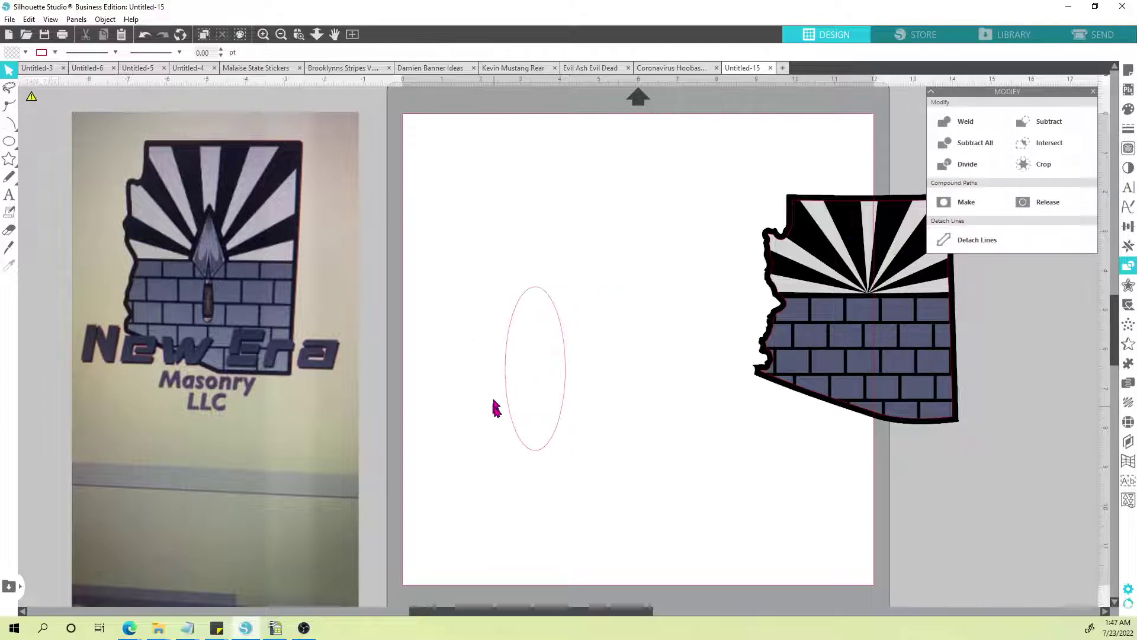
click(8, 251)
drag(474, 320, 633, 330)
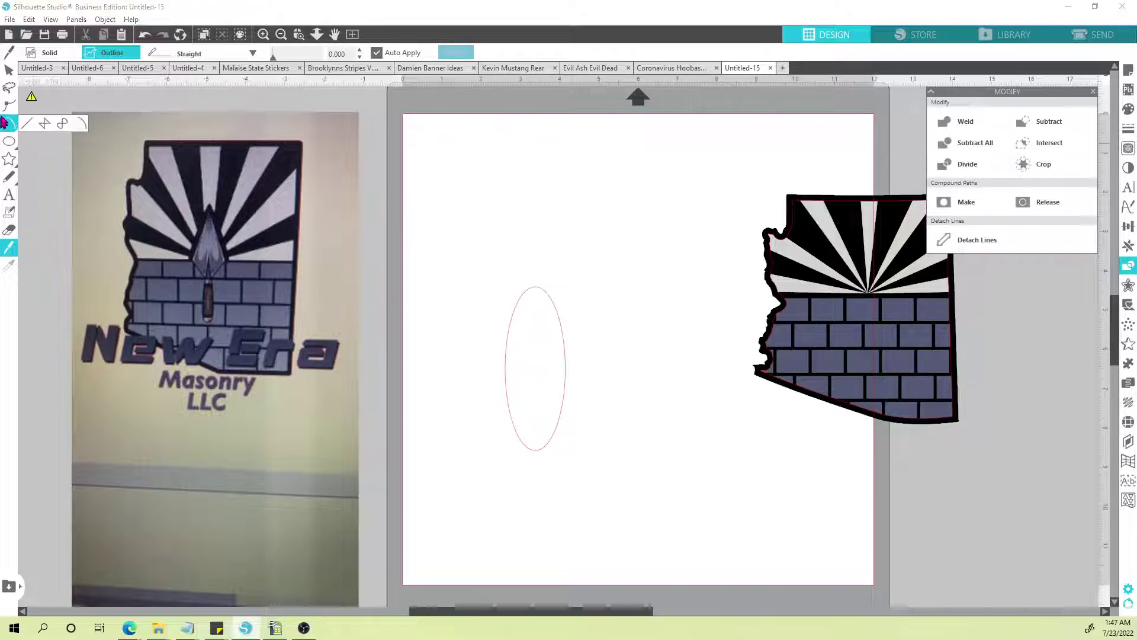
click(10, 69)
drag(520, 300, 511, 264)
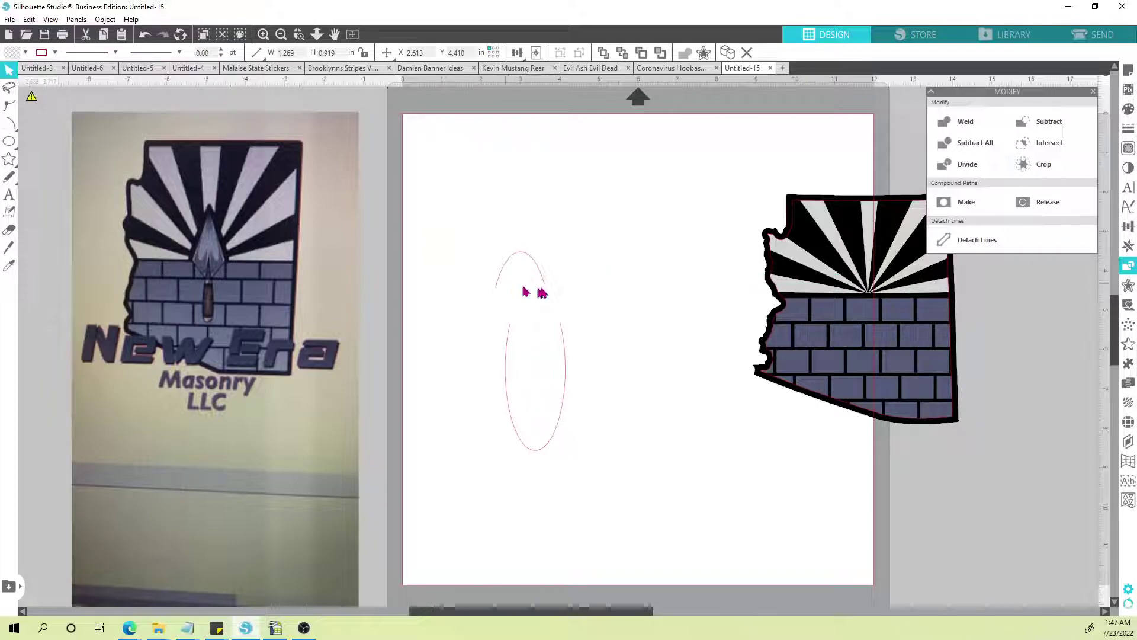
click(461, 298)
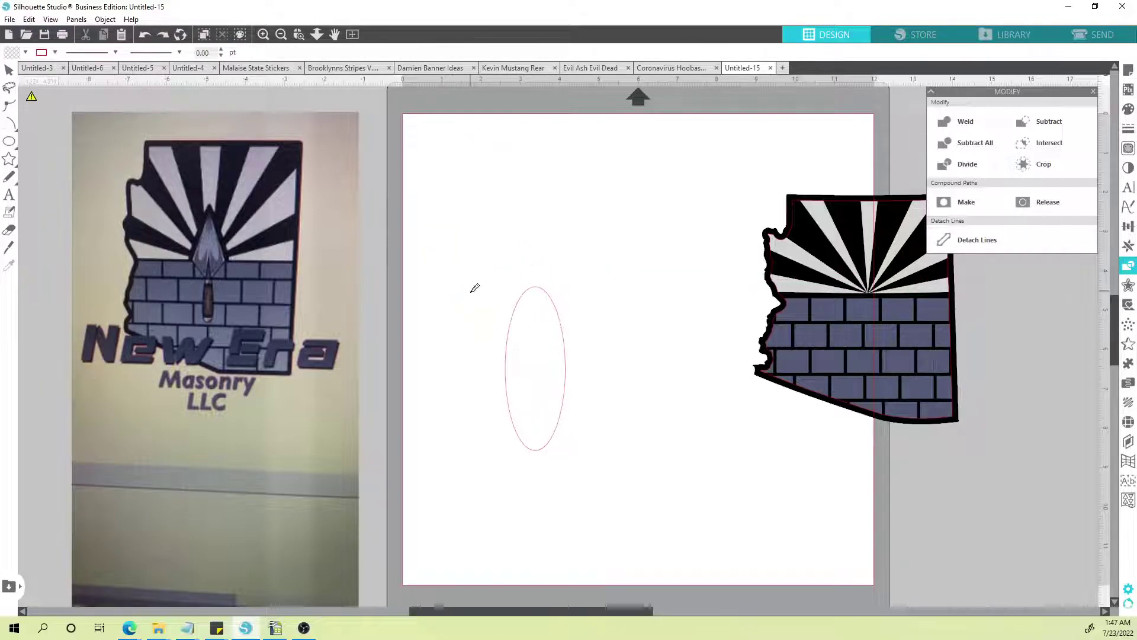
Step: Try a straight line about 3.09 in long across the ellipse's upper part and undo it
click(565, 362)
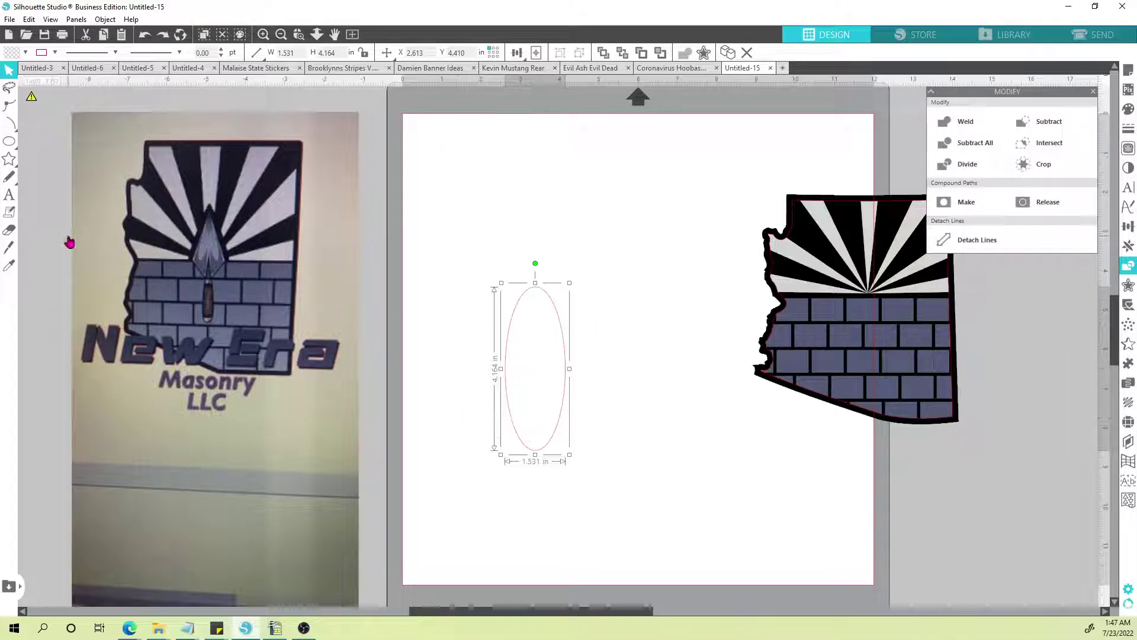
click(9, 123)
drag(483, 312, 612, 322)
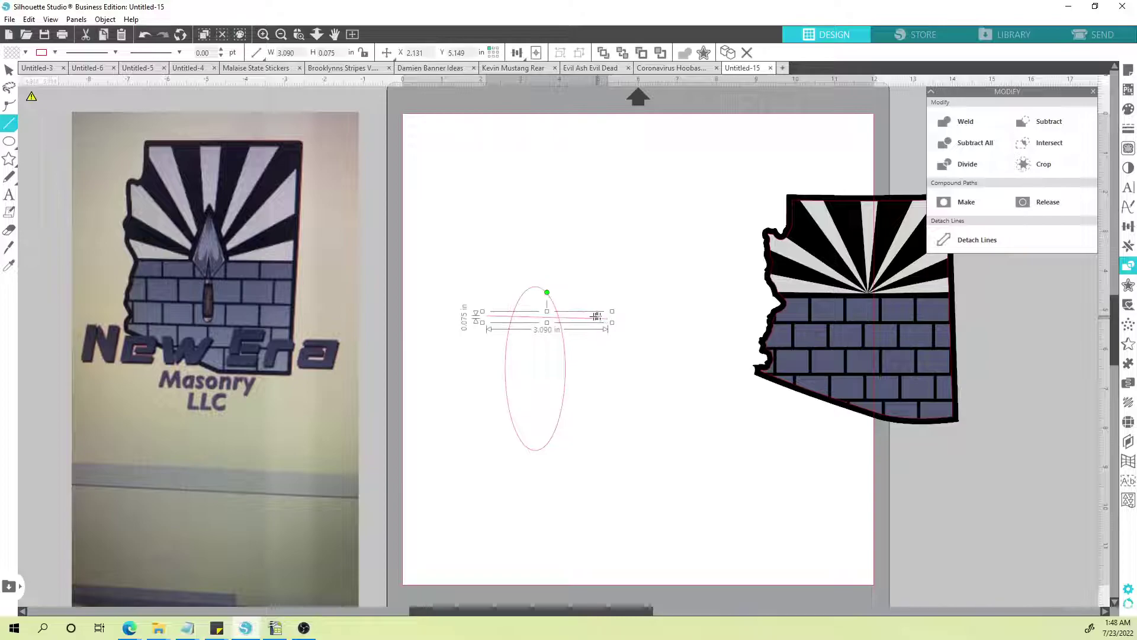
key(ctrl+z)
Step: Draw a closed polygon, about 3.24 by 7 in, with two horizontal edges crossing the ellipse near its upper and lower ends
mouse_move(11, 128)
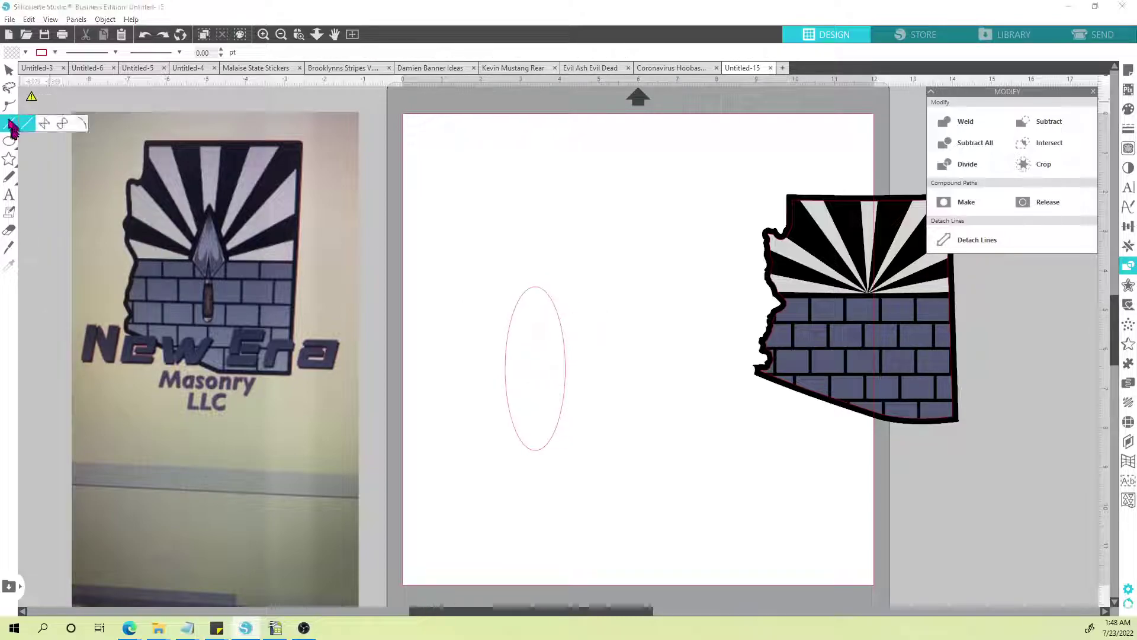
click(62, 123)
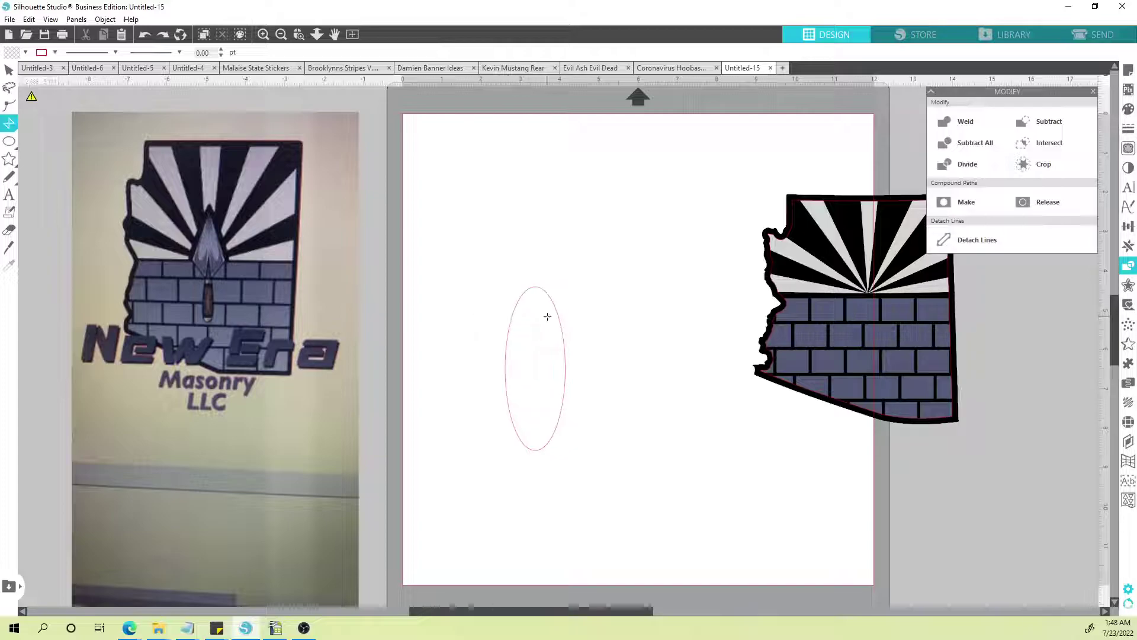
click(503, 317)
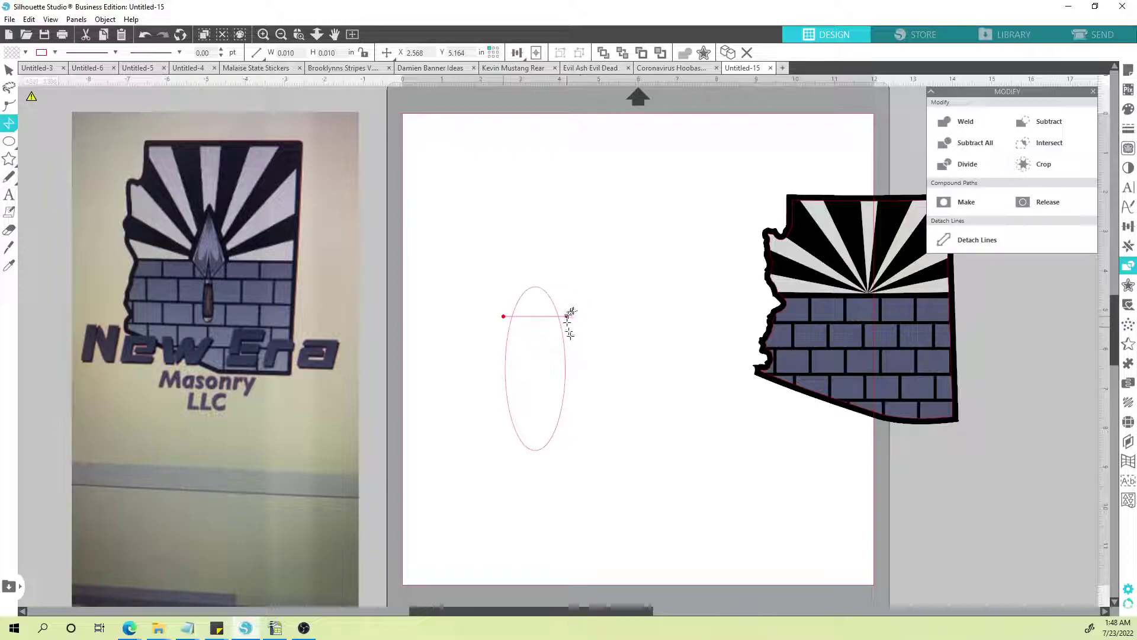
click(564, 255)
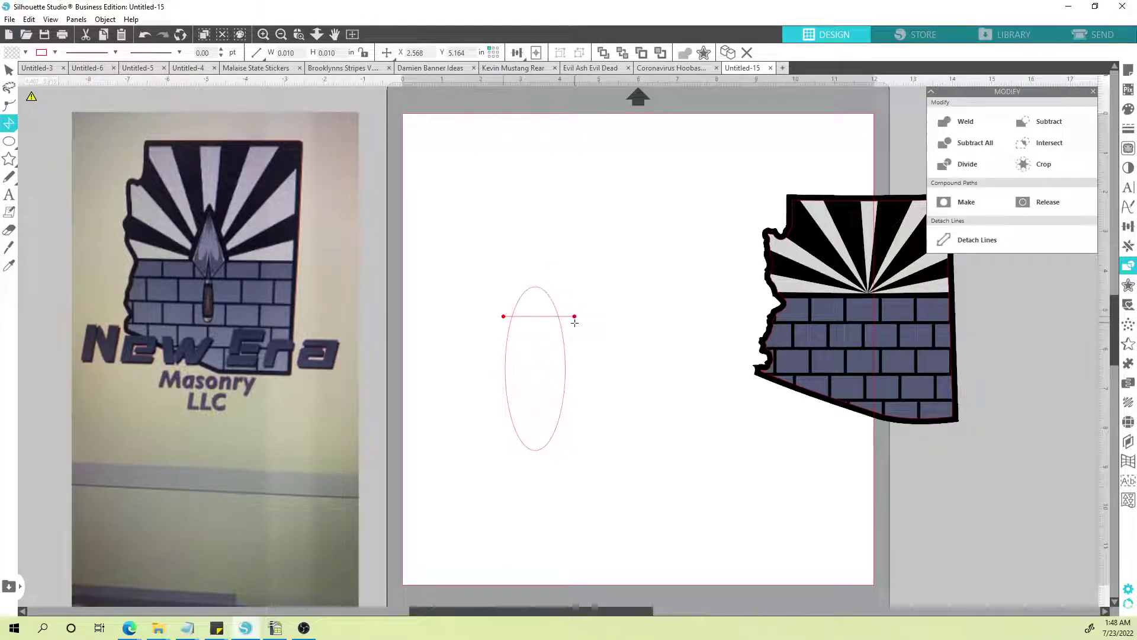
shift+click(576, 324)
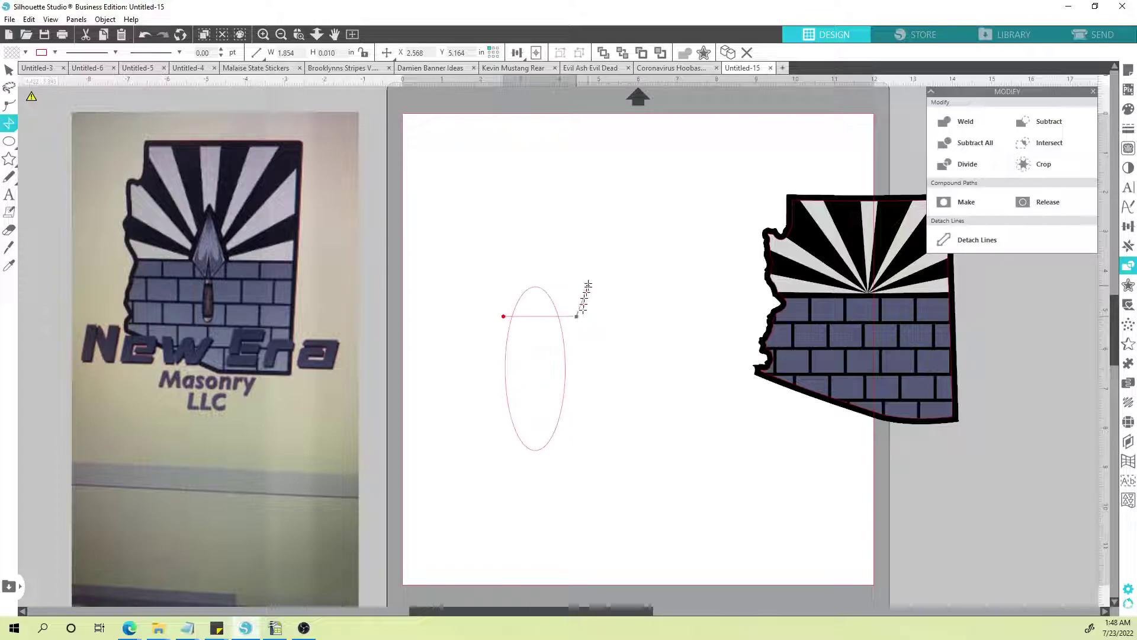
click(525, 209)
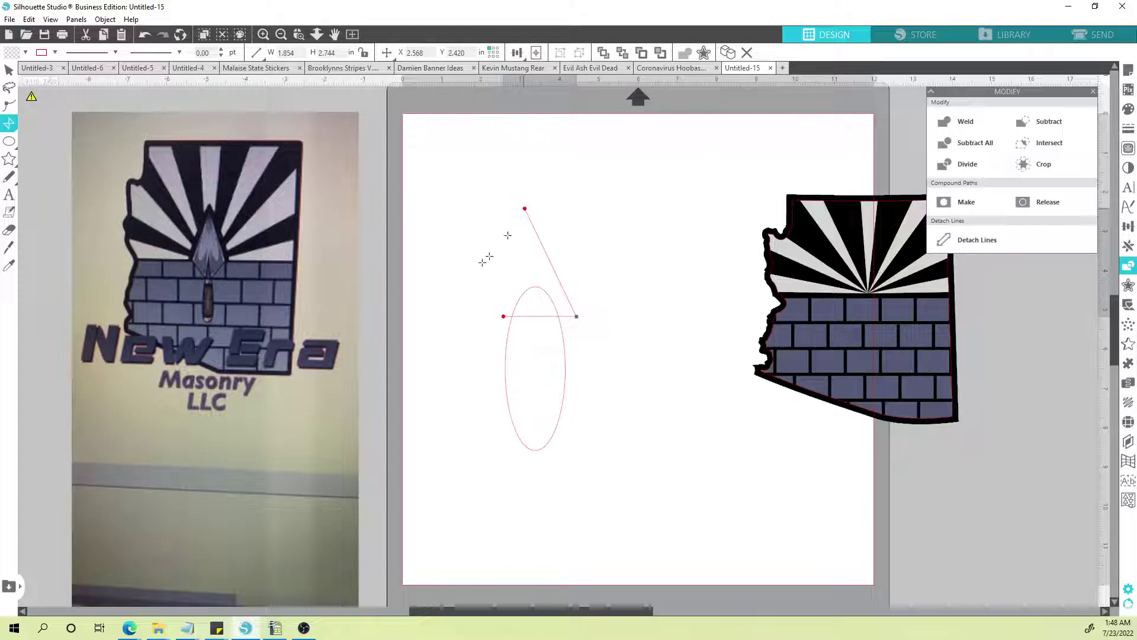
click(467, 409)
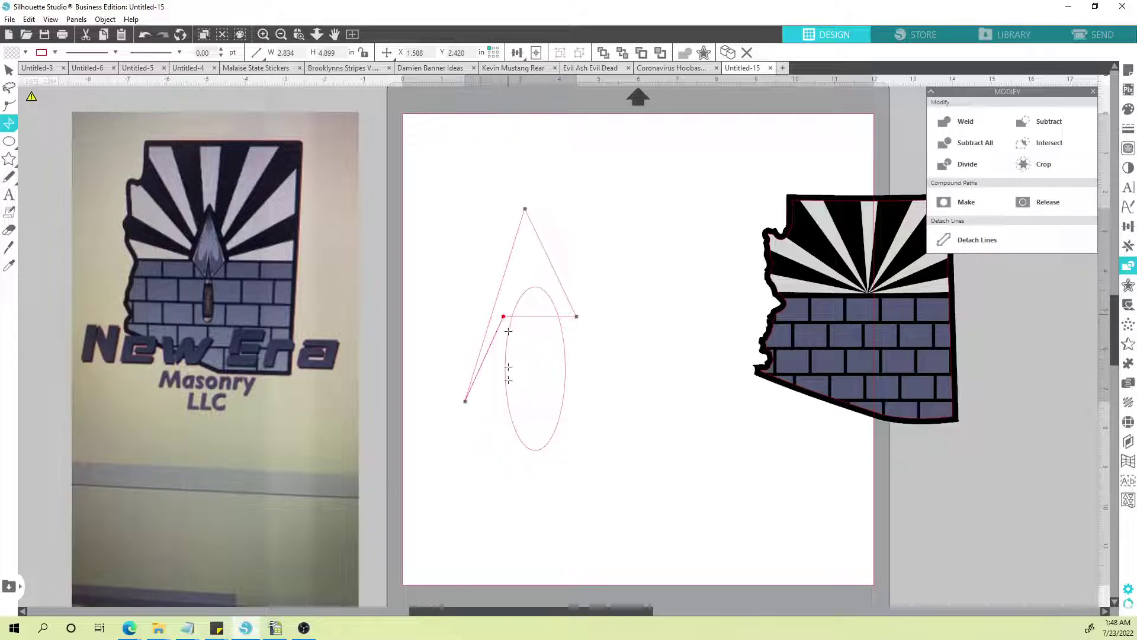
click(521, 483)
click(592, 471)
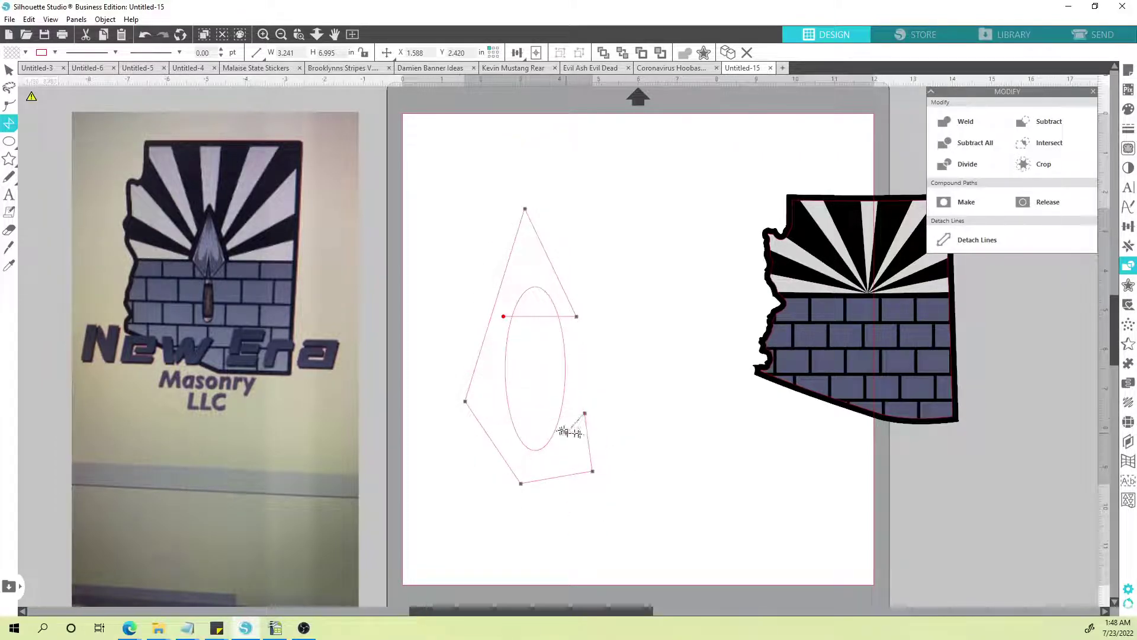
click(506, 414)
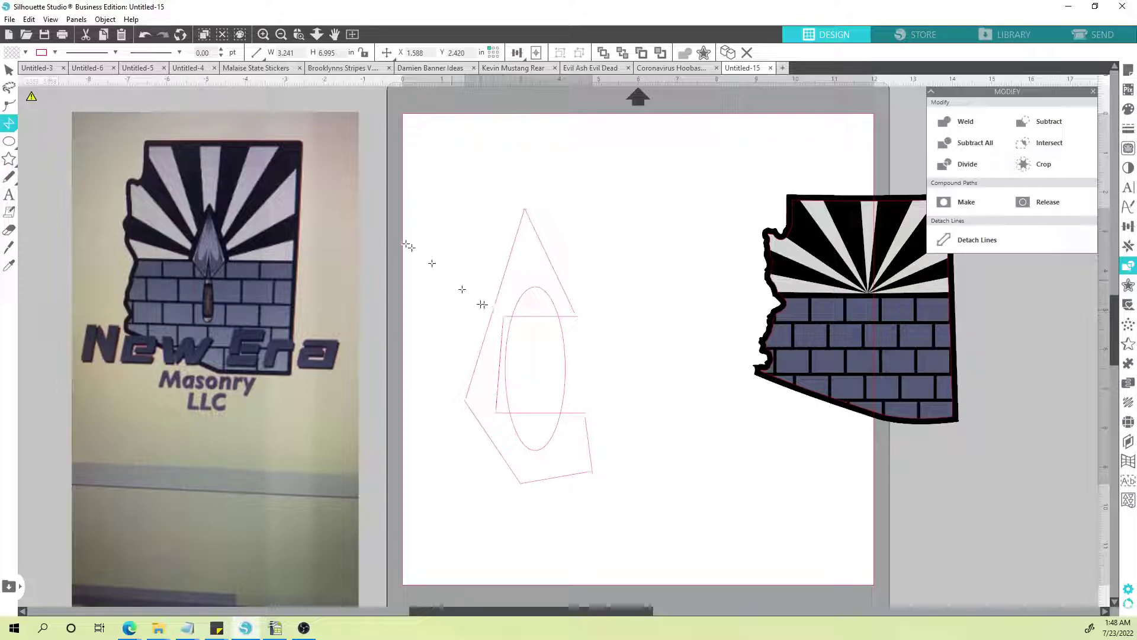
Step: Divide the ellipse with the polygon and delete the leftover polygon piece outside the ellipse
click(10, 70)
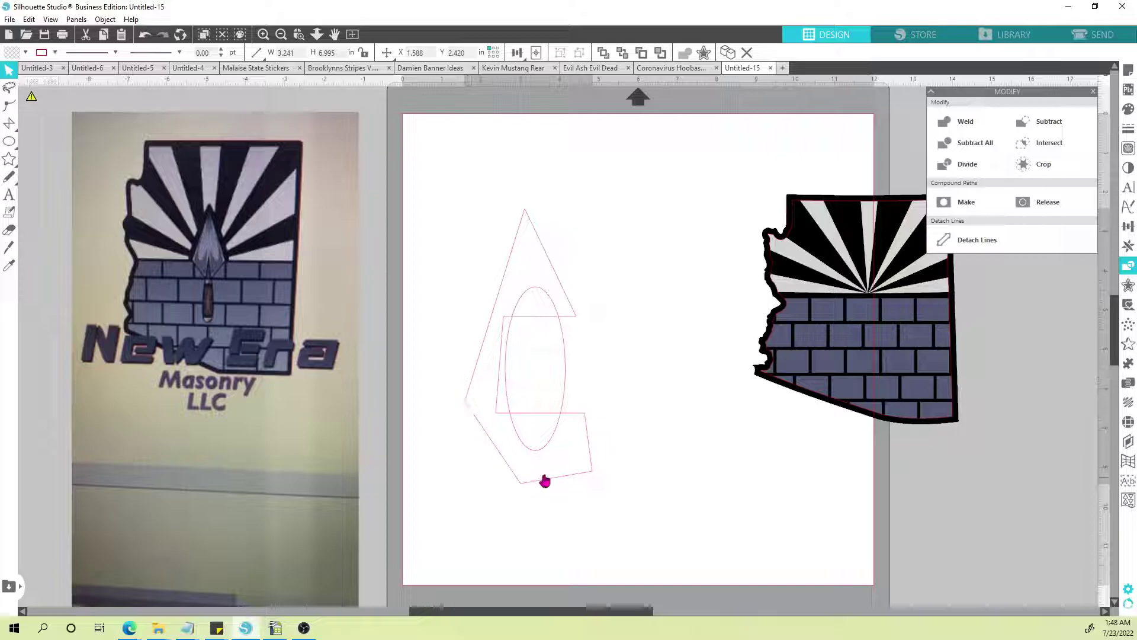
click(503, 341)
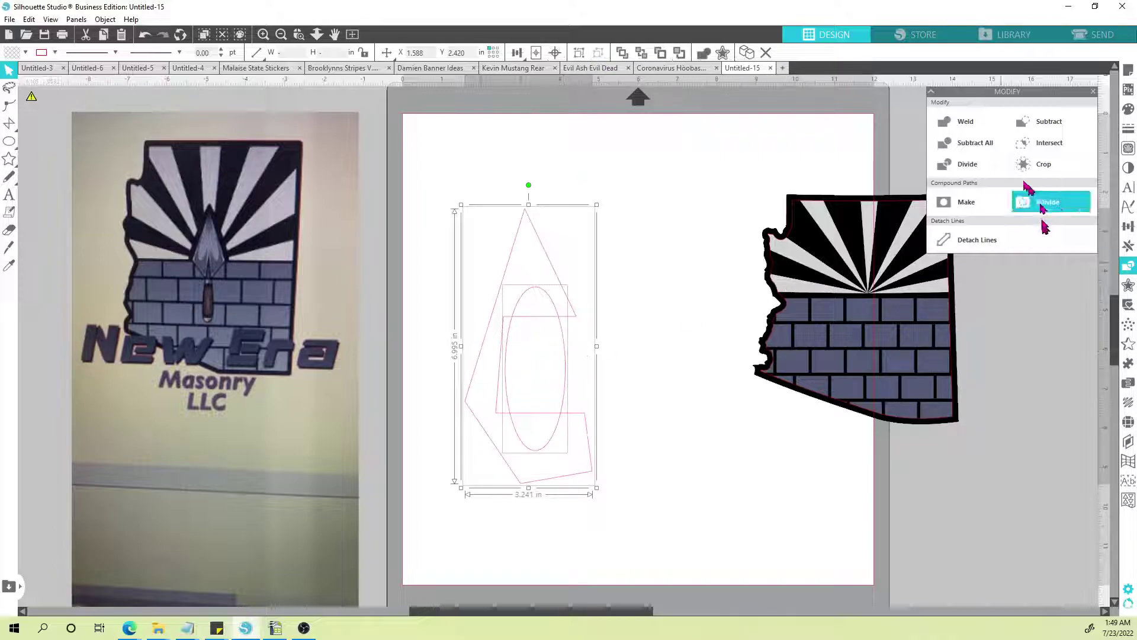
click(971, 165)
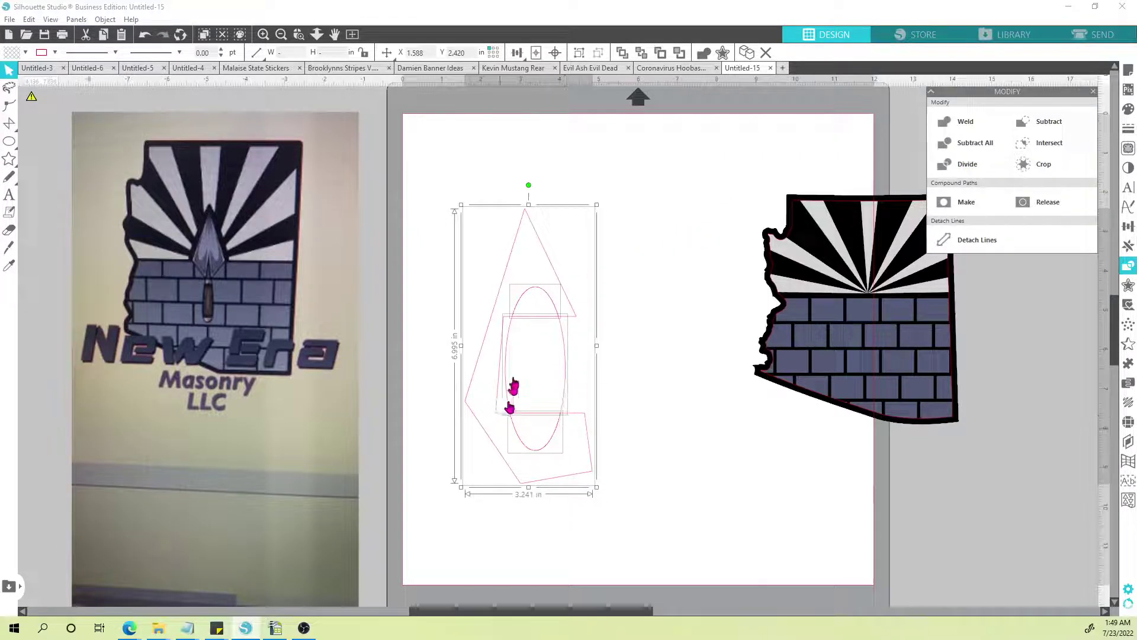
click(681, 200)
drag(529, 225, 686, 225)
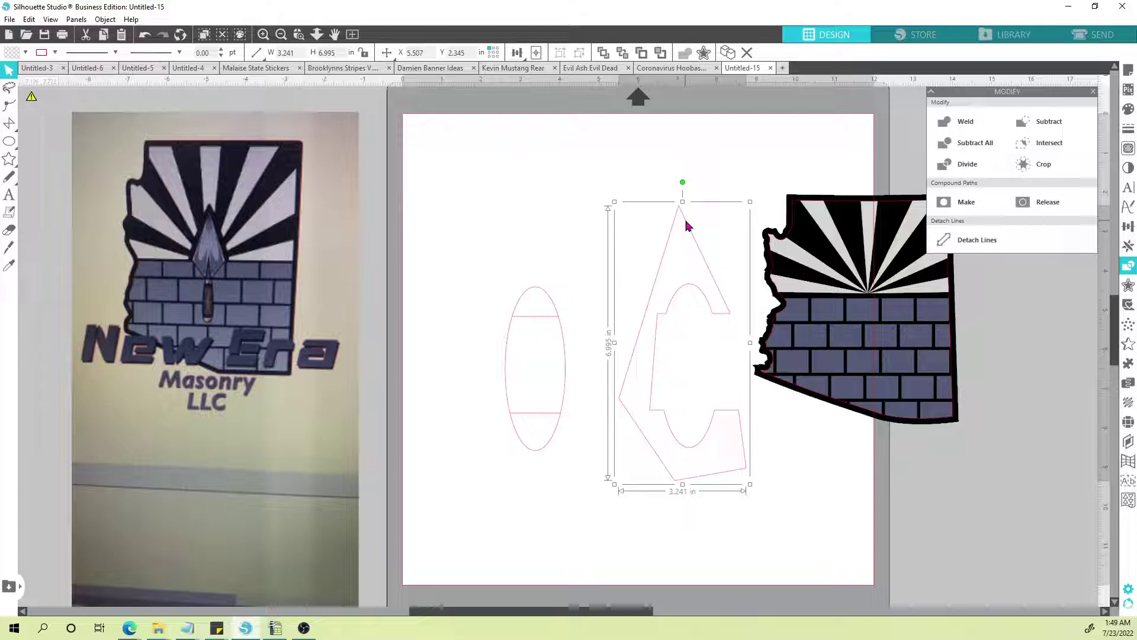
key(Delete)
Step: Pull the ellipse's upper and lower end pieces away from the middle piece and undo both moves
drag(559, 298, 542, 245)
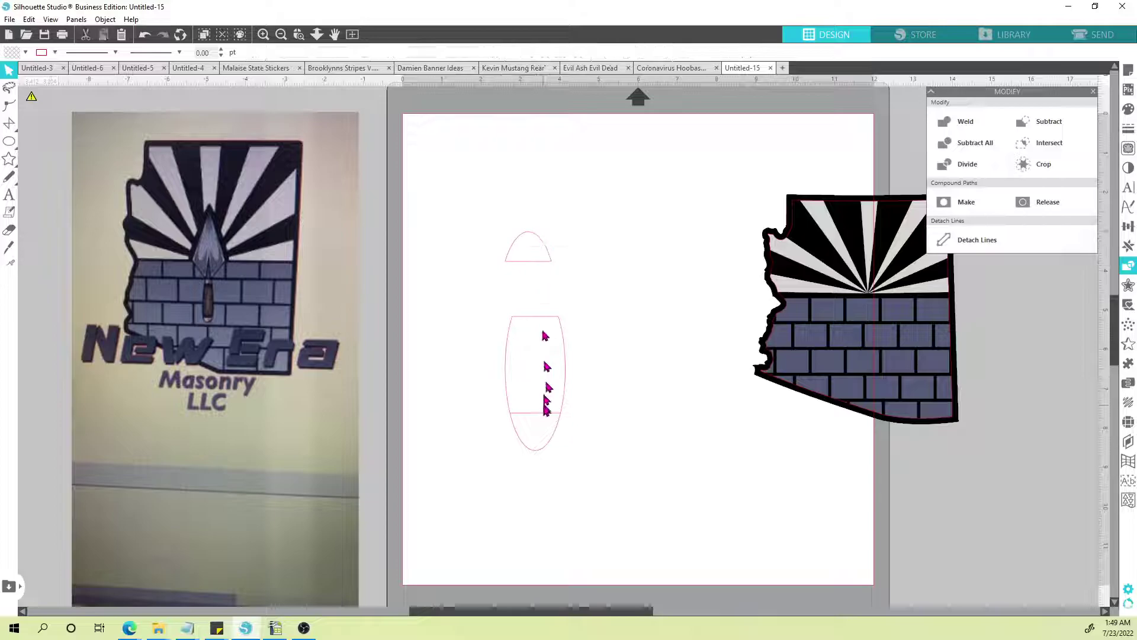
drag(553, 424, 571, 466)
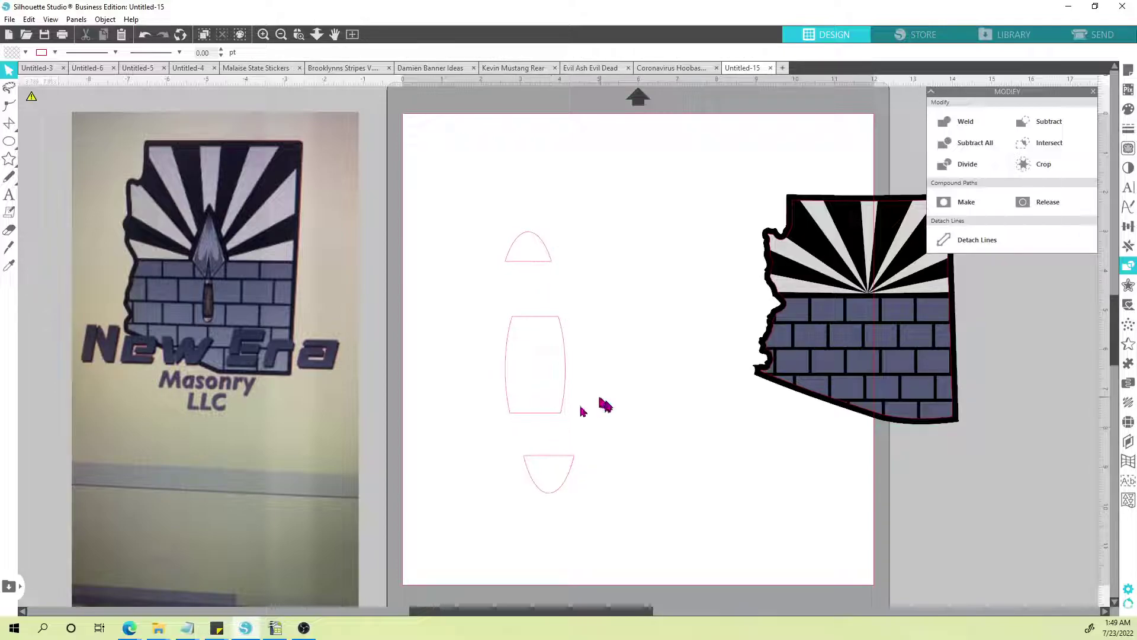
key(ctrl+z)
key(ctrl+z)
Step: Fill the ellipse's upper end piece with the light gray used in the artwork
click(543, 318)
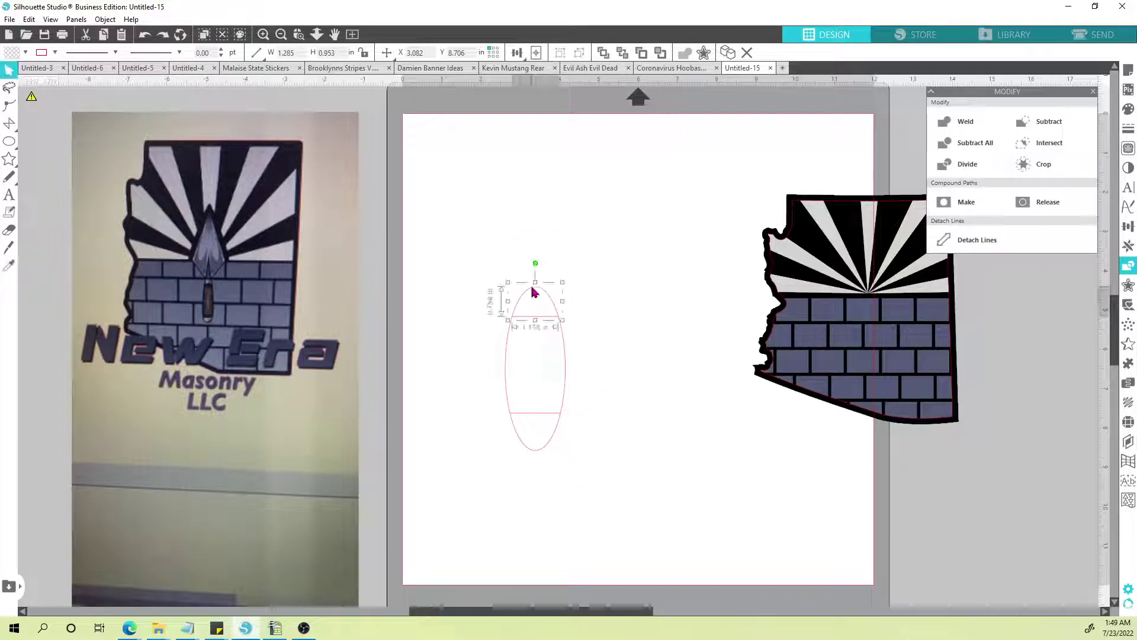
click(24, 52)
click(25, 71)
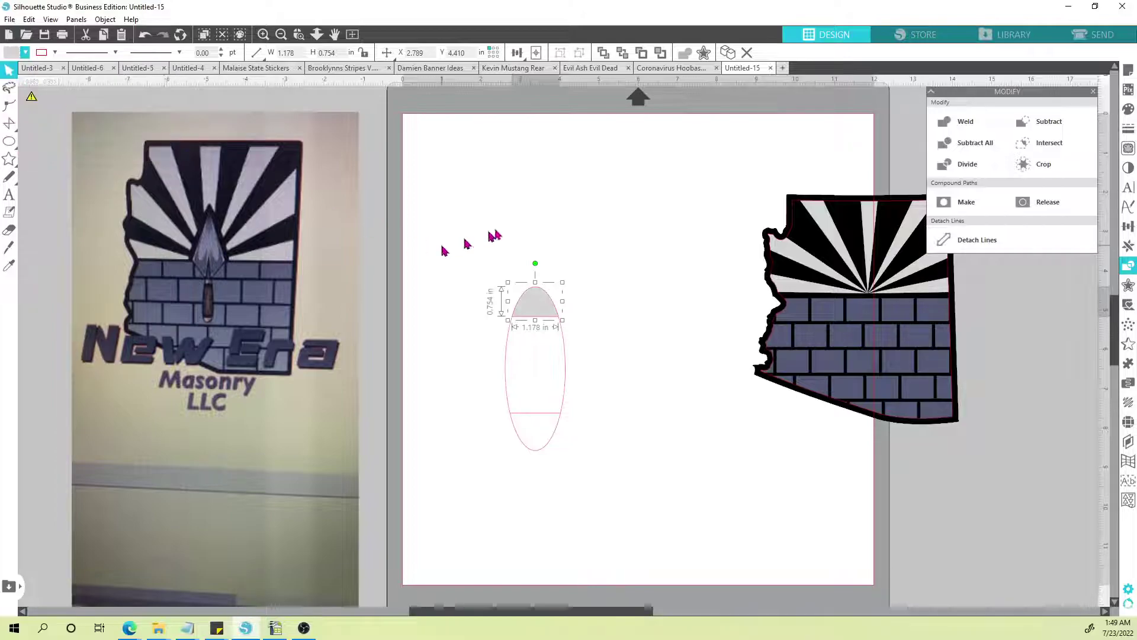
click(459, 243)
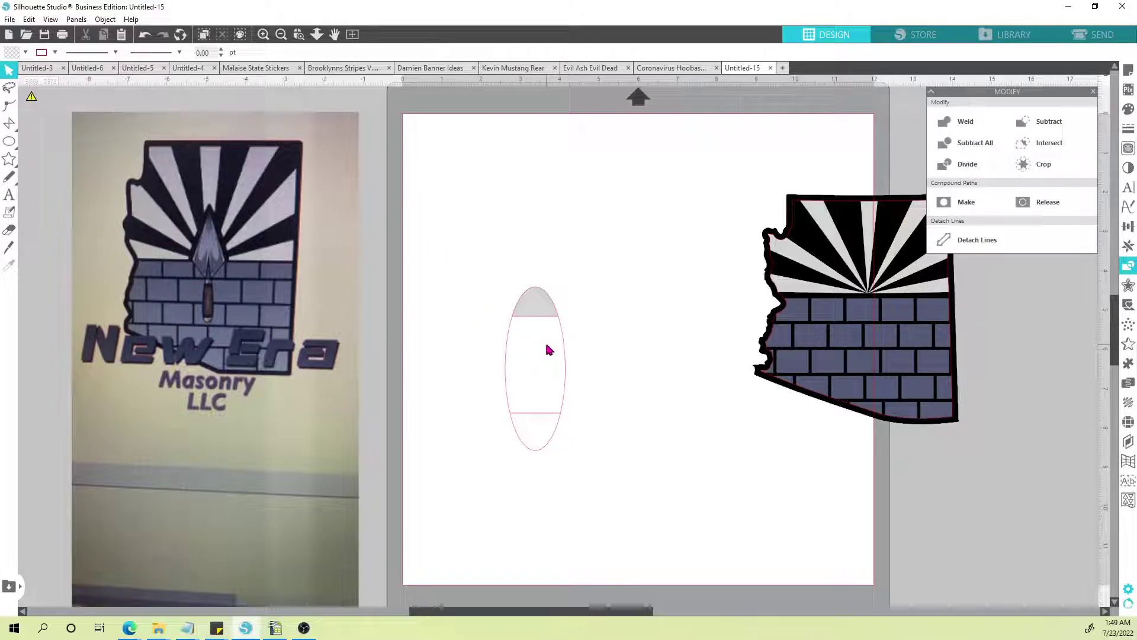
Step: Fill the ellipse's middle piece with brown and adjust it to the darker, richer custom color 804B1C
click(510, 347)
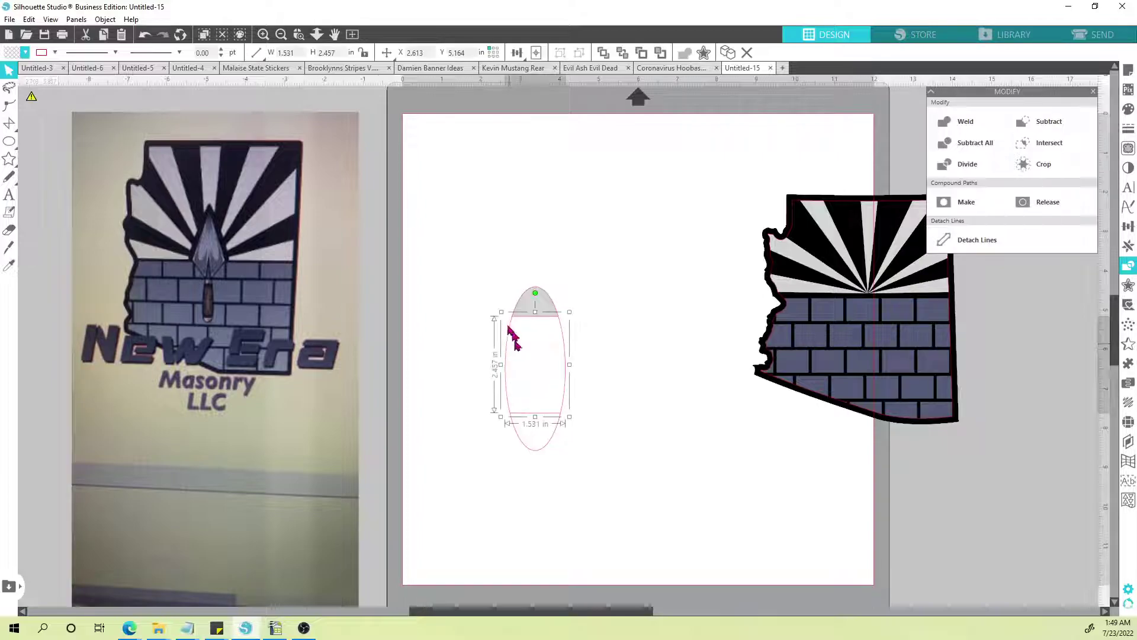
click(25, 52)
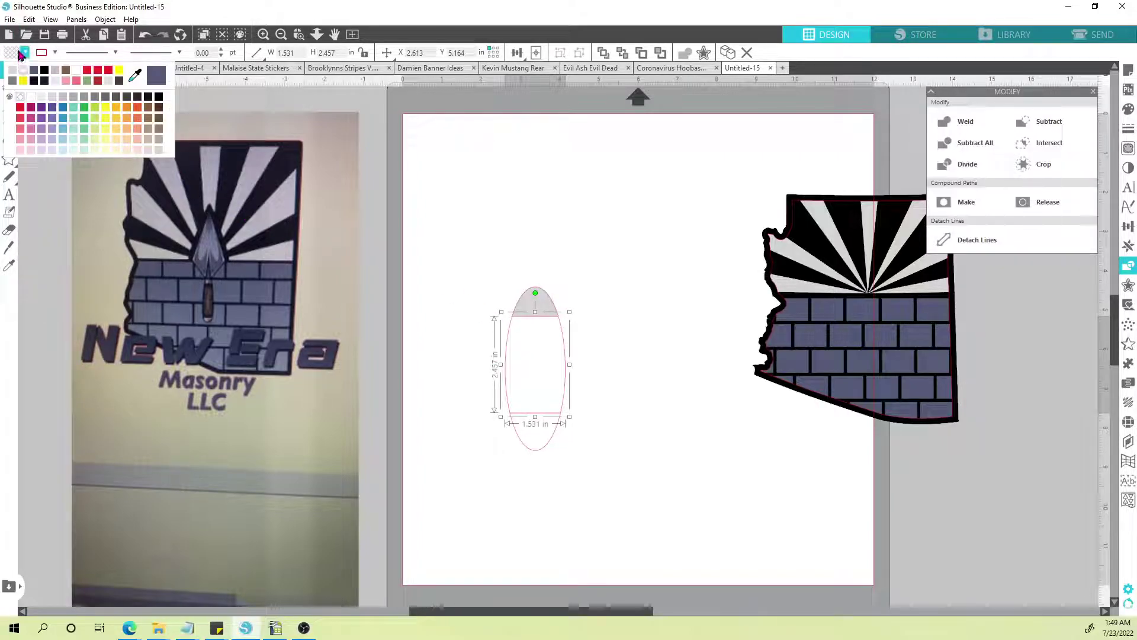
click(66, 70)
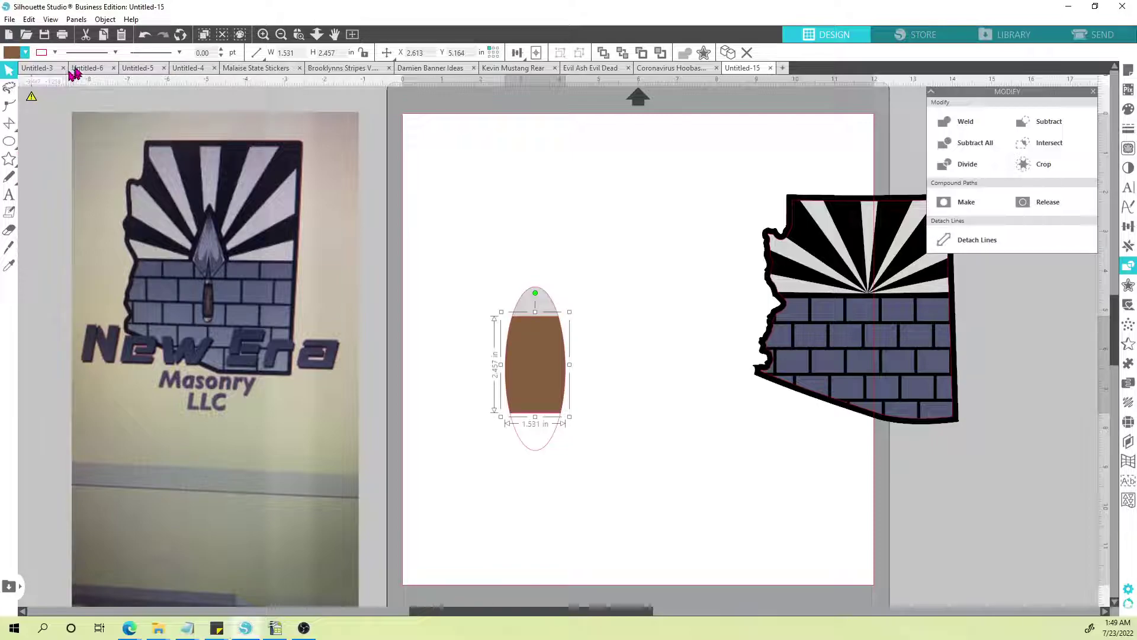
click(1128, 111)
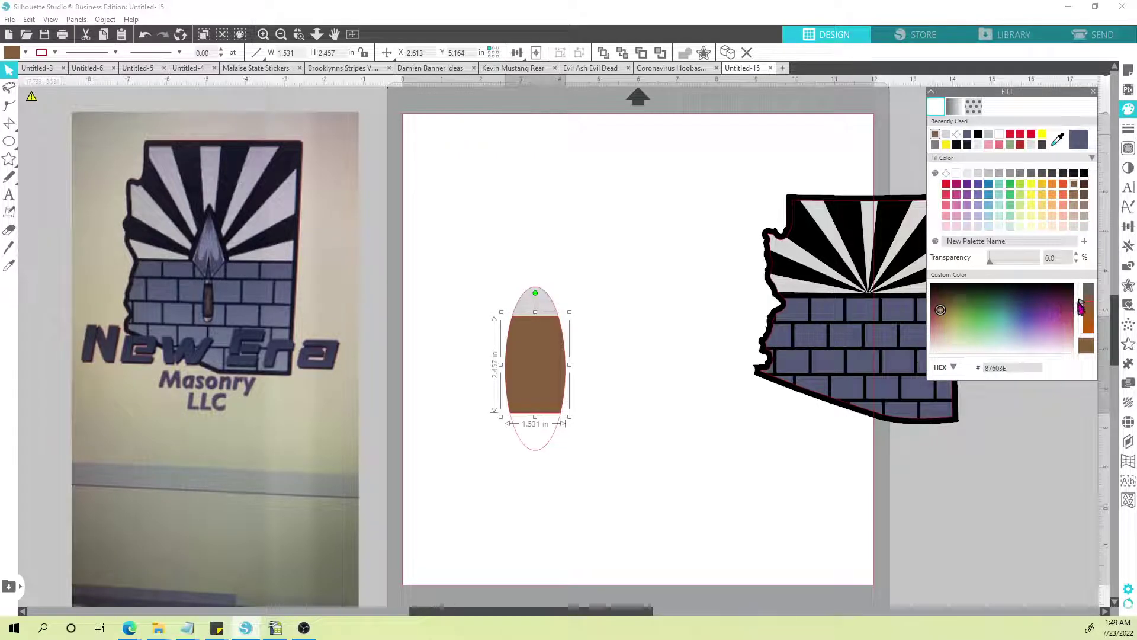
drag(1082, 323, 1087, 319)
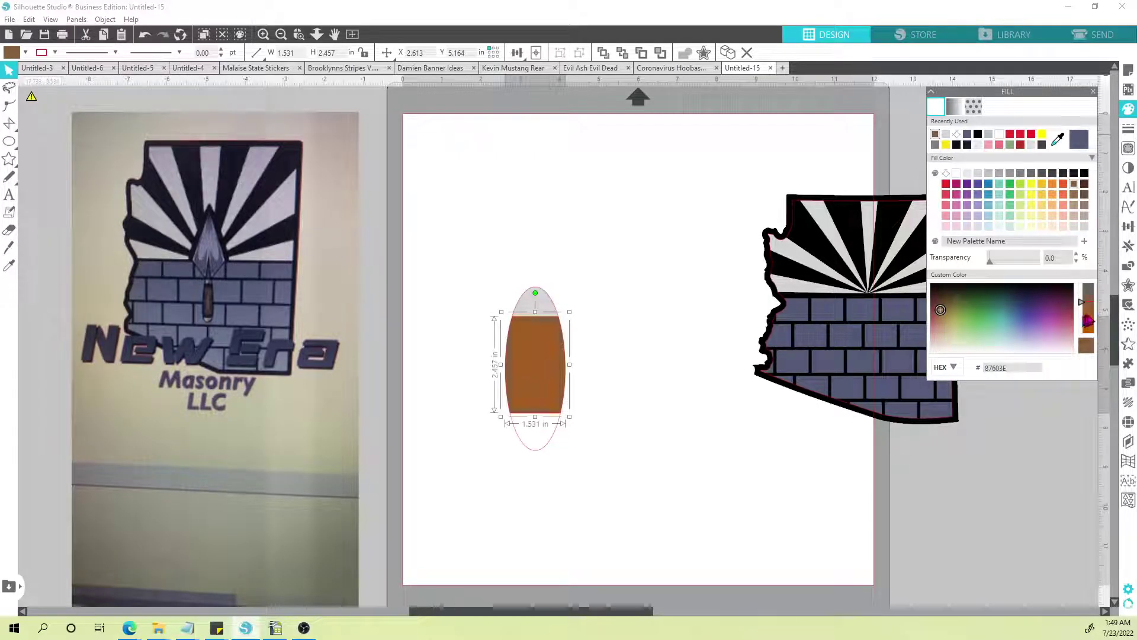
click(940, 306)
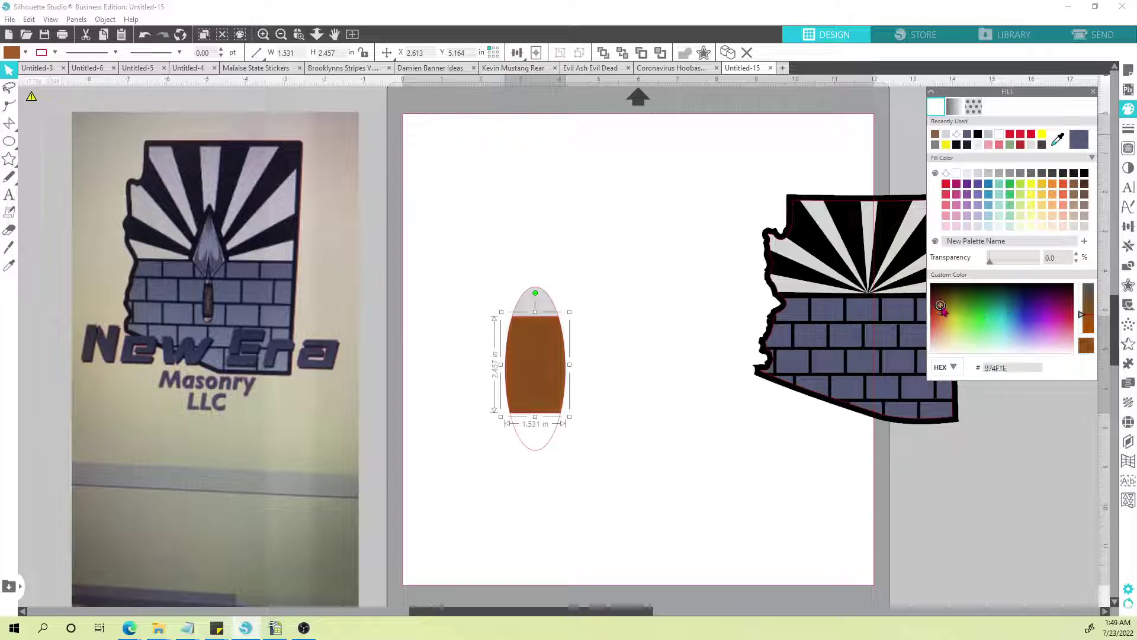
click(940, 304)
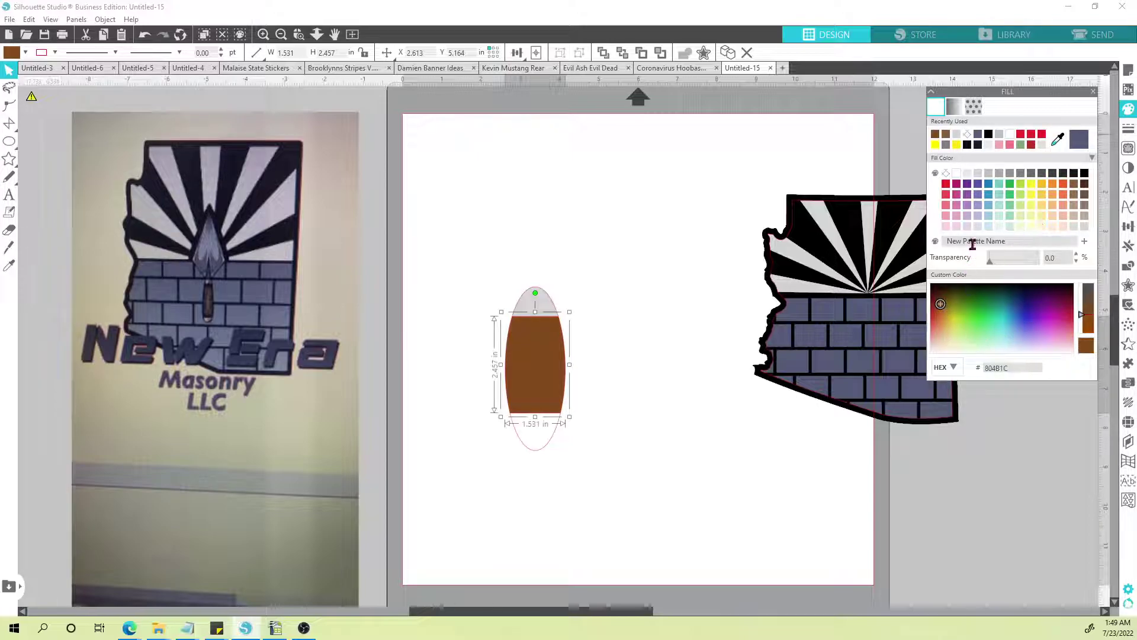
click(1093, 92)
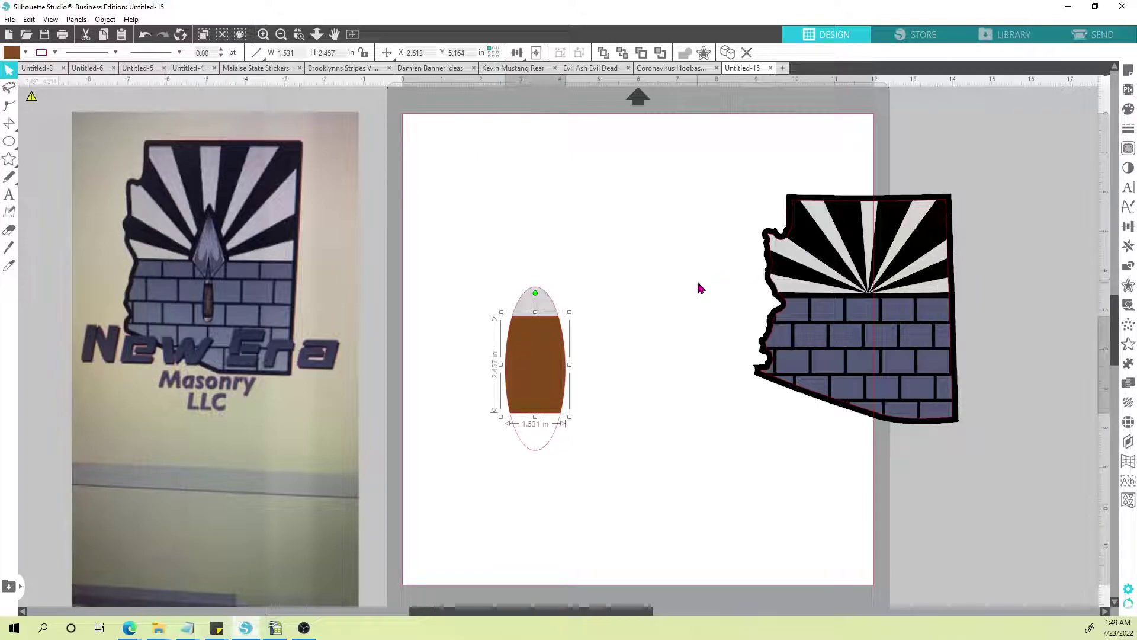
click(540, 249)
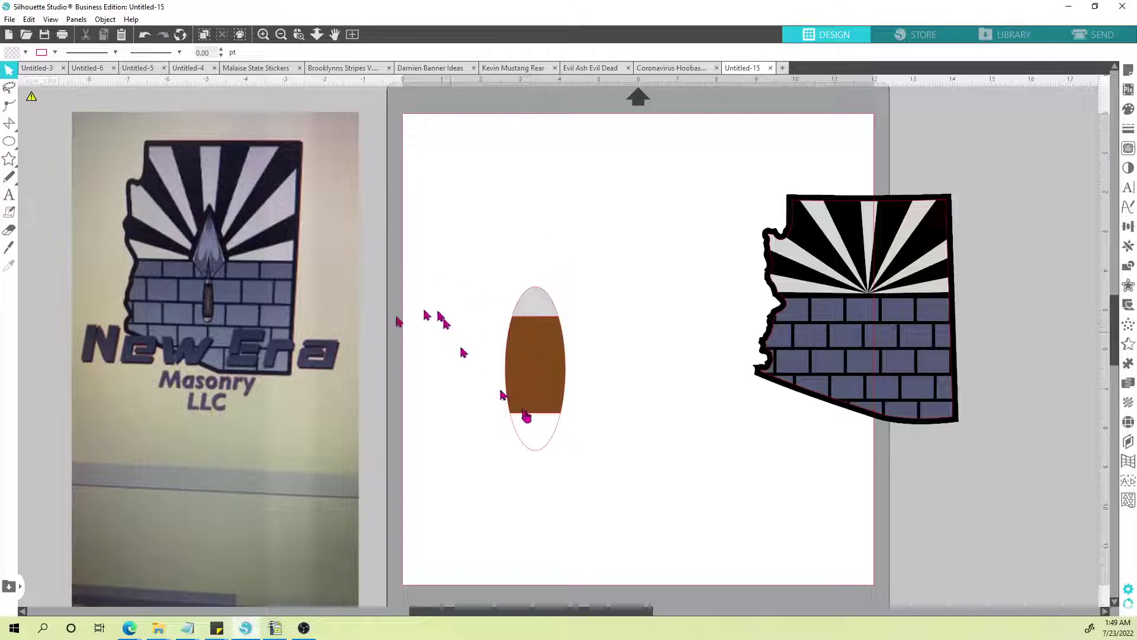
Step: Fill the ellipse's lower end piece with the same light gray as the upper end
click(539, 438)
click(25, 52)
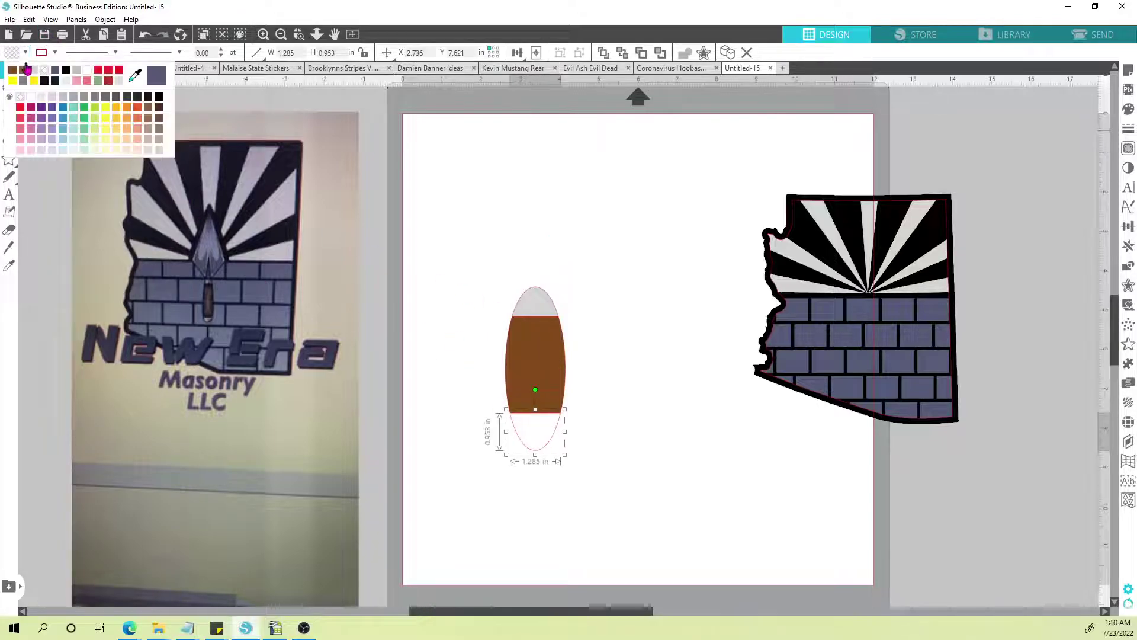
click(36, 70)
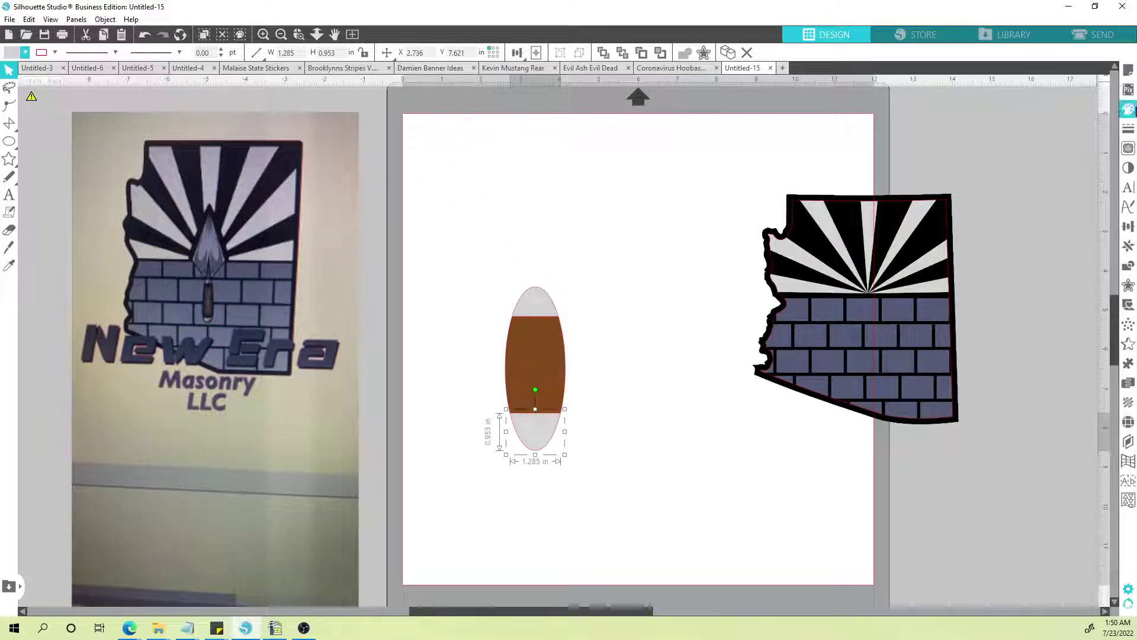
Step: Darken the ellipse's lower end piece to custom gray ACACAC and give the upper end piece the same gray
click(1128, 108)
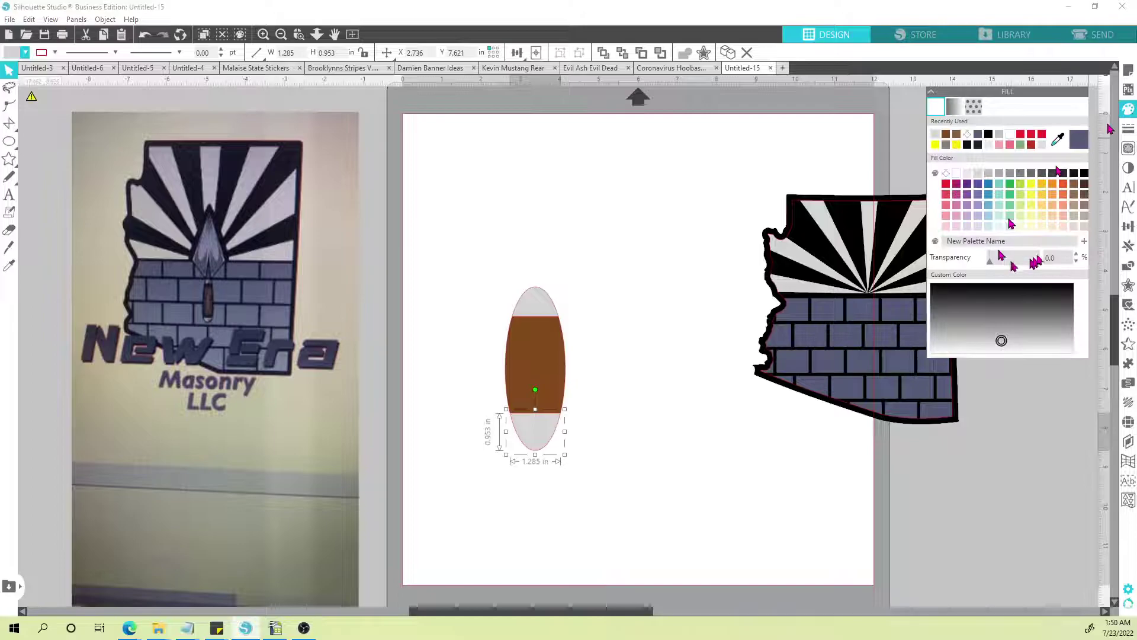
click(1013, 329)
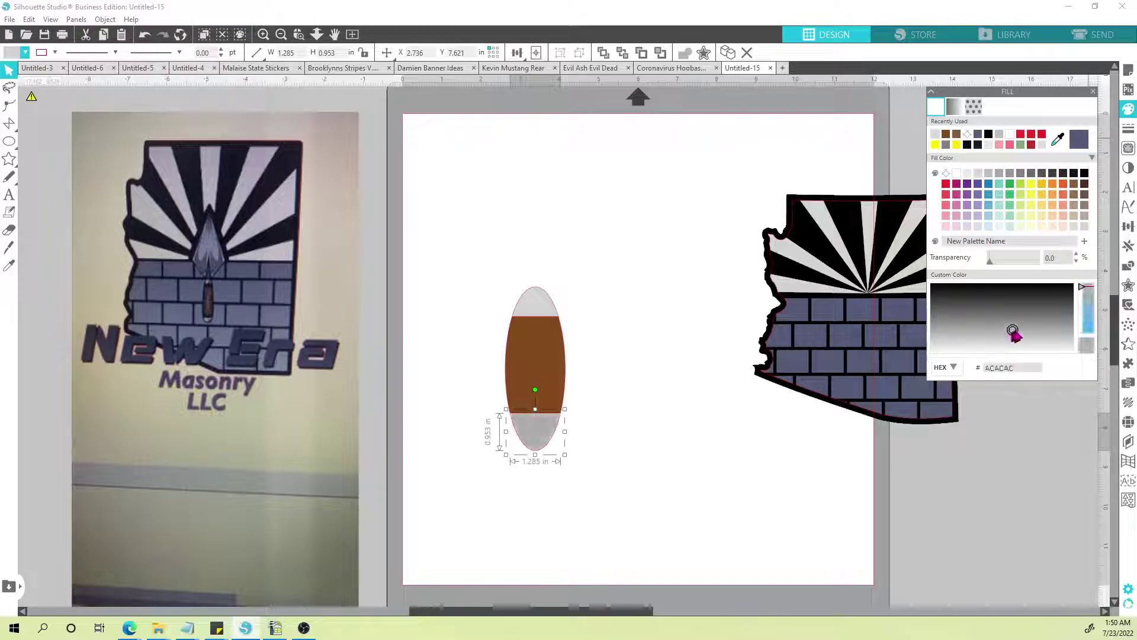
click(535, 304)
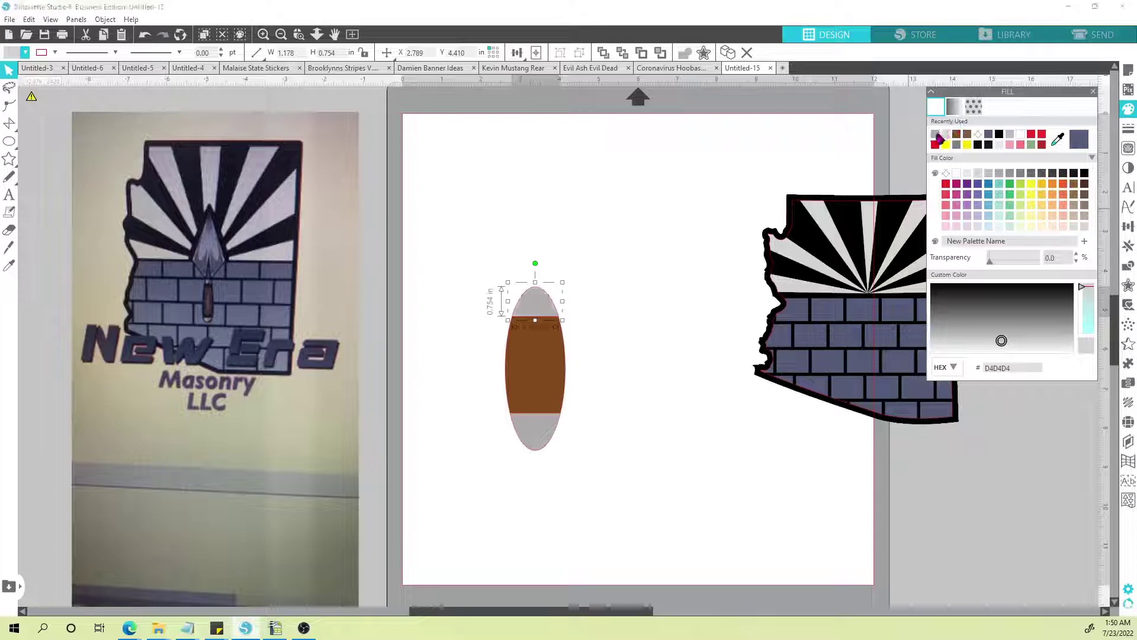
Step: Select all three pieces of the trowel handle and make their outlines transparent
drag(481, 233, 589, 453)
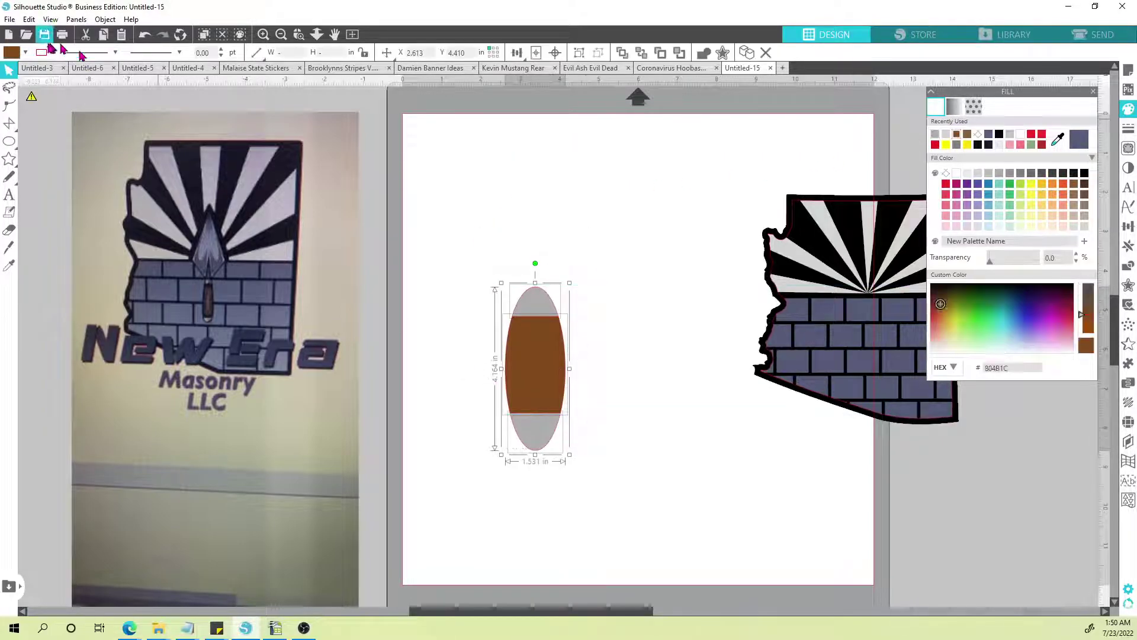
click(55, 52)
click(84, 70)
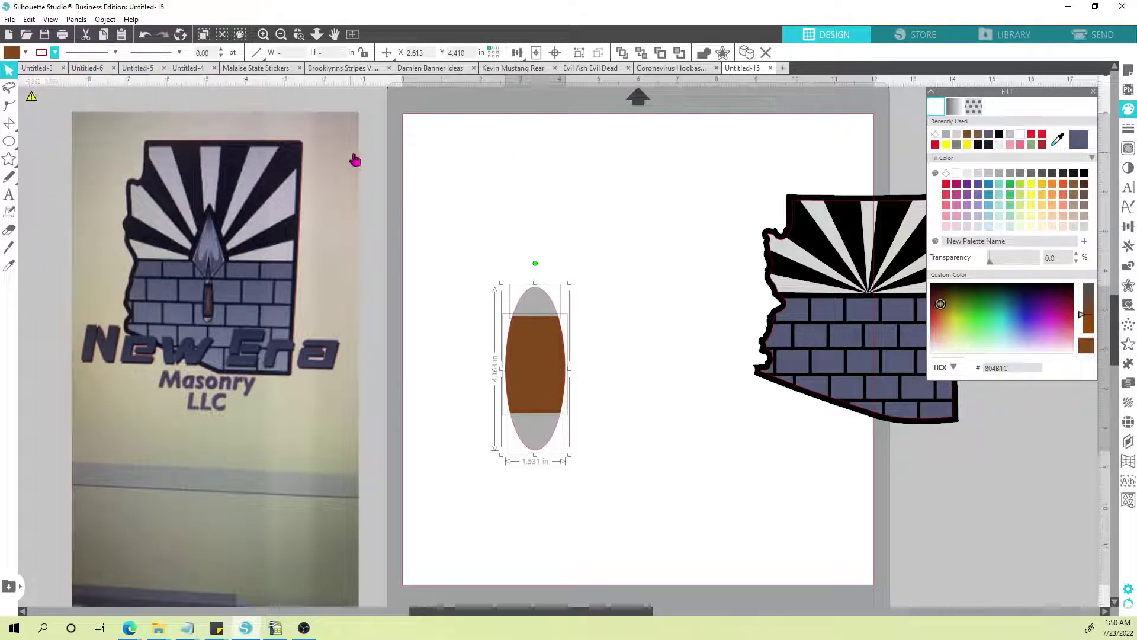
click(462, 214)
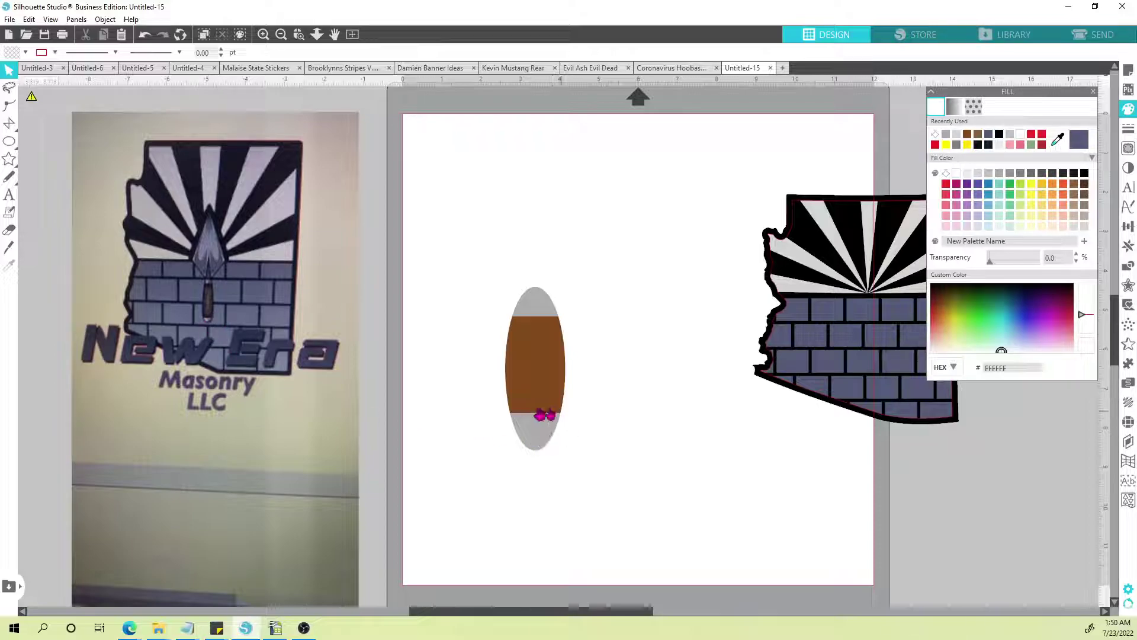
Step: Shorten the handle's lower gray end piece to about 0.58 in tall
click(536, 430)
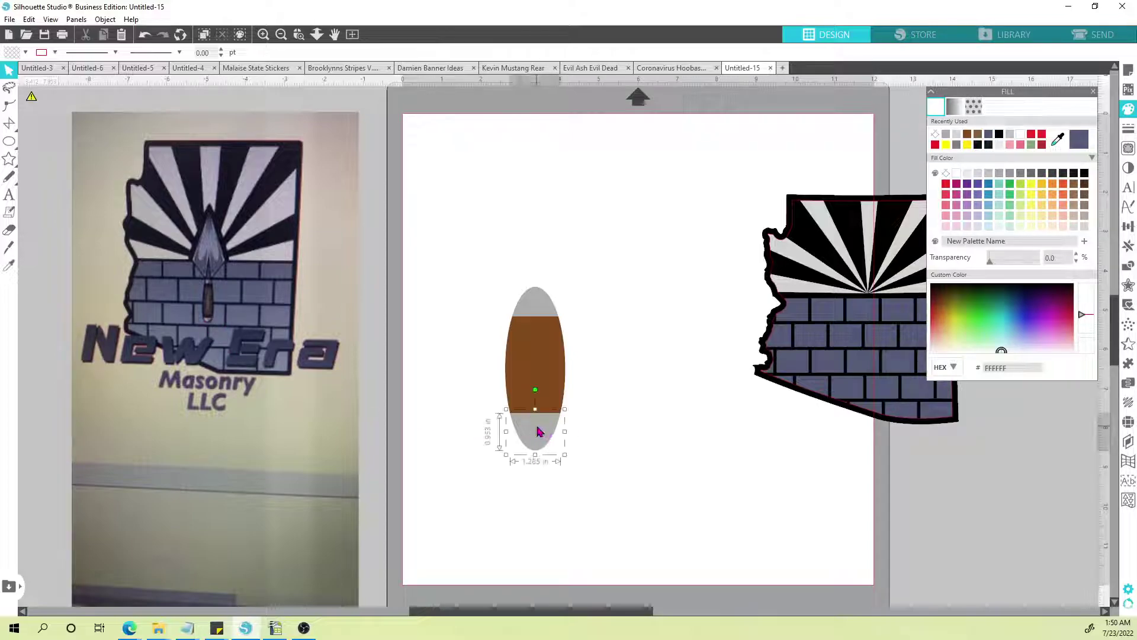
drag(535, 455, 536, 439)
click(477, 520)
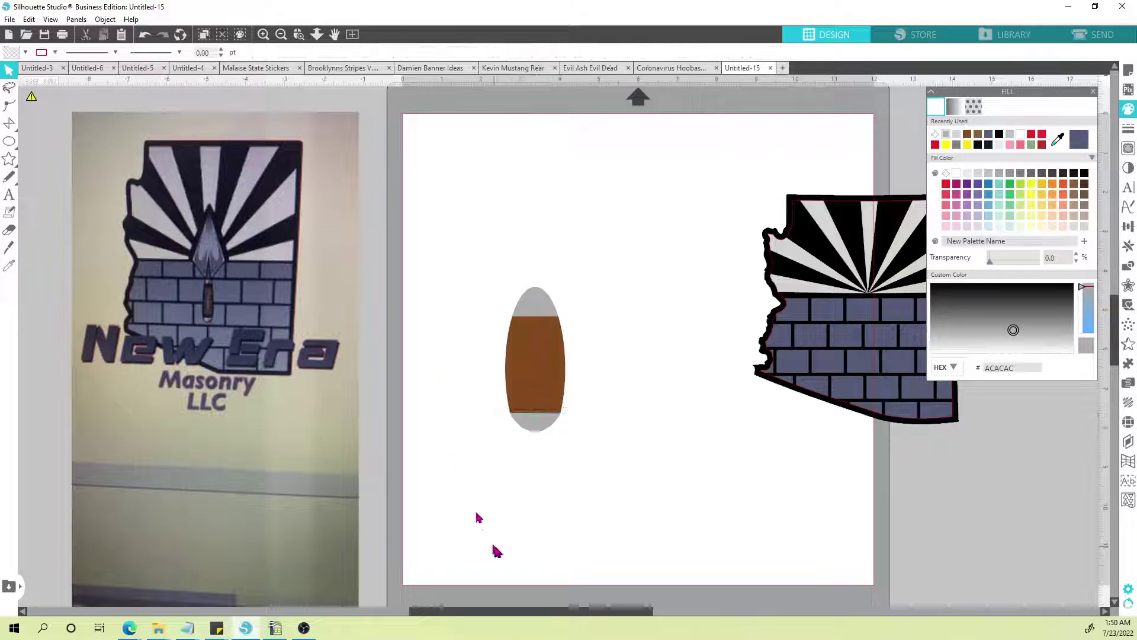
click(533, 431)
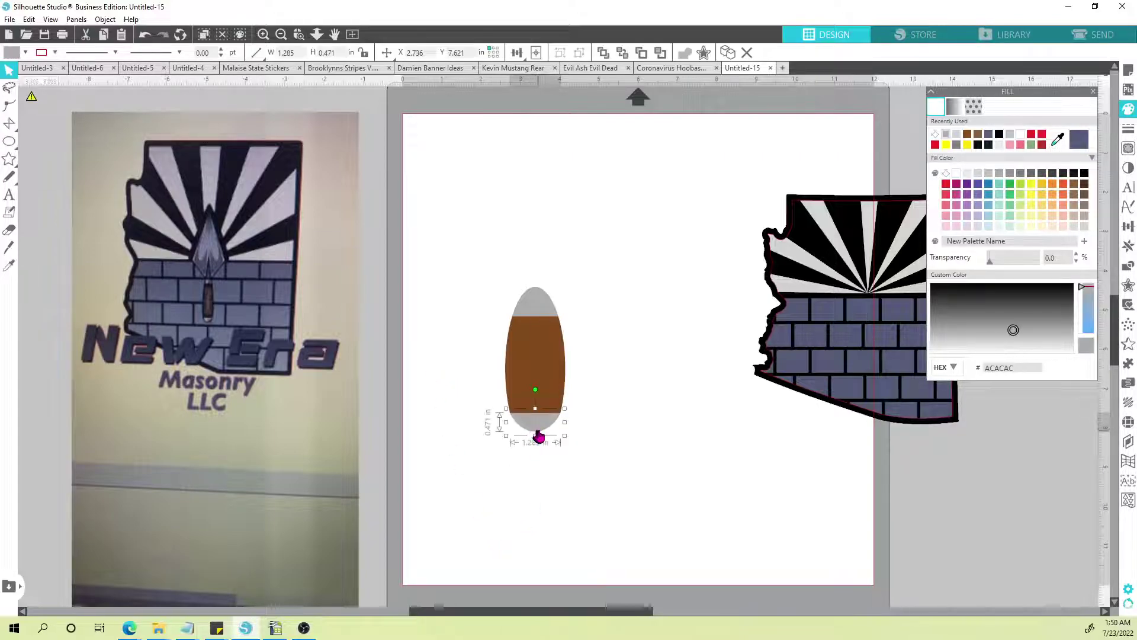
drag(534, 440, 537, 443)
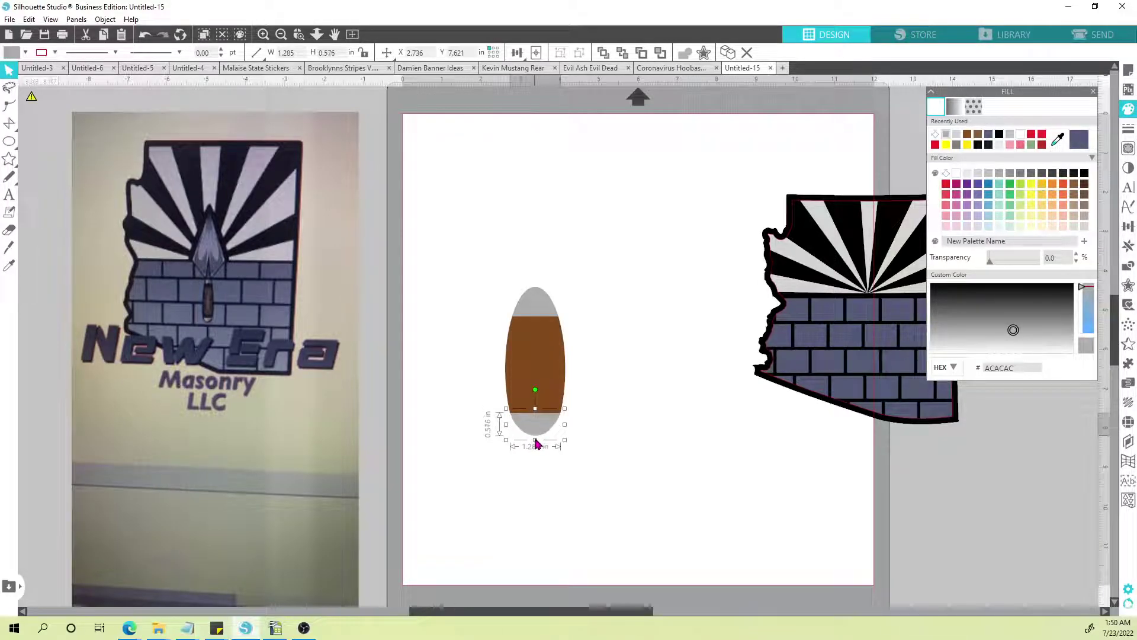
click(474, 389)
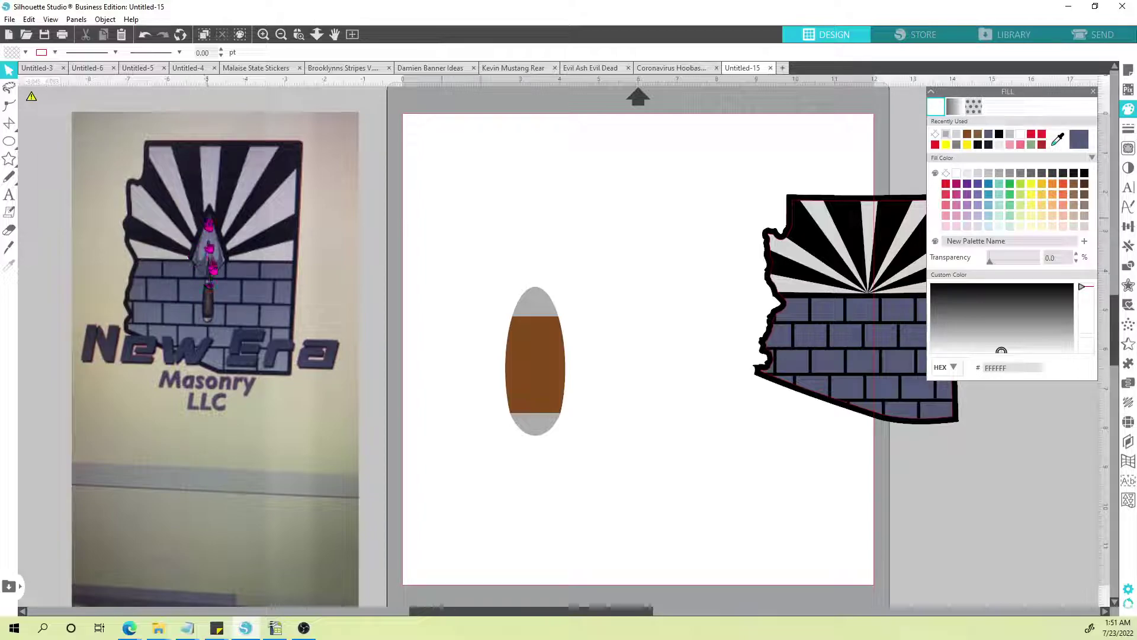
Step: Draw a closed triangle about 1.75 in wide and 4.19 in tall above the handle as the right half of the trowel blade
mouse_move(10, 123)
click(45, 123)
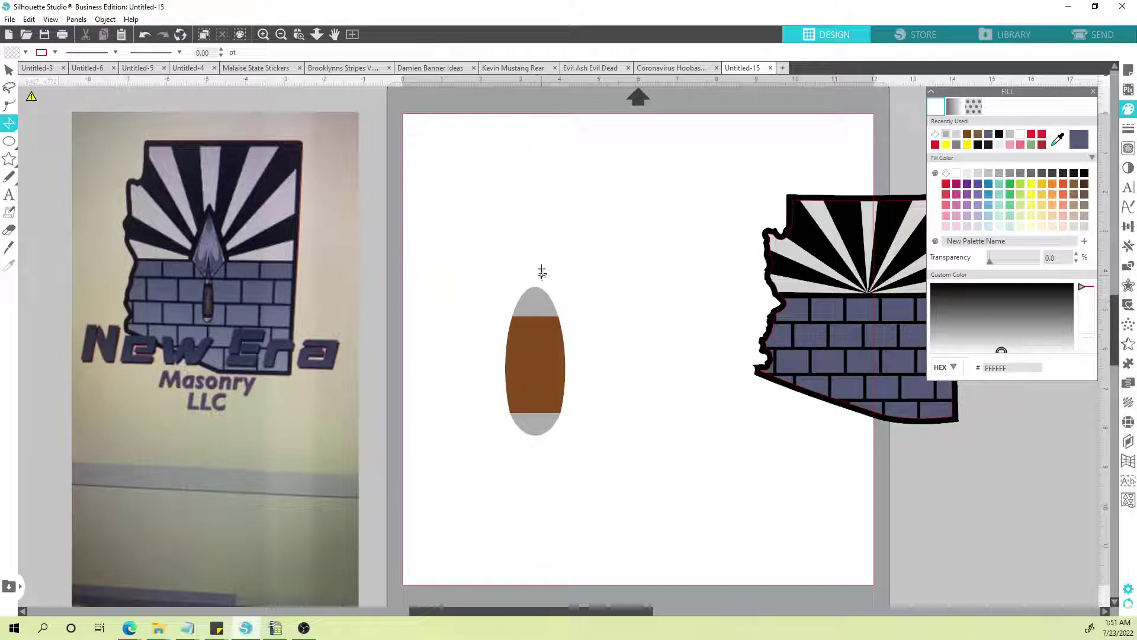
click(530, 144)
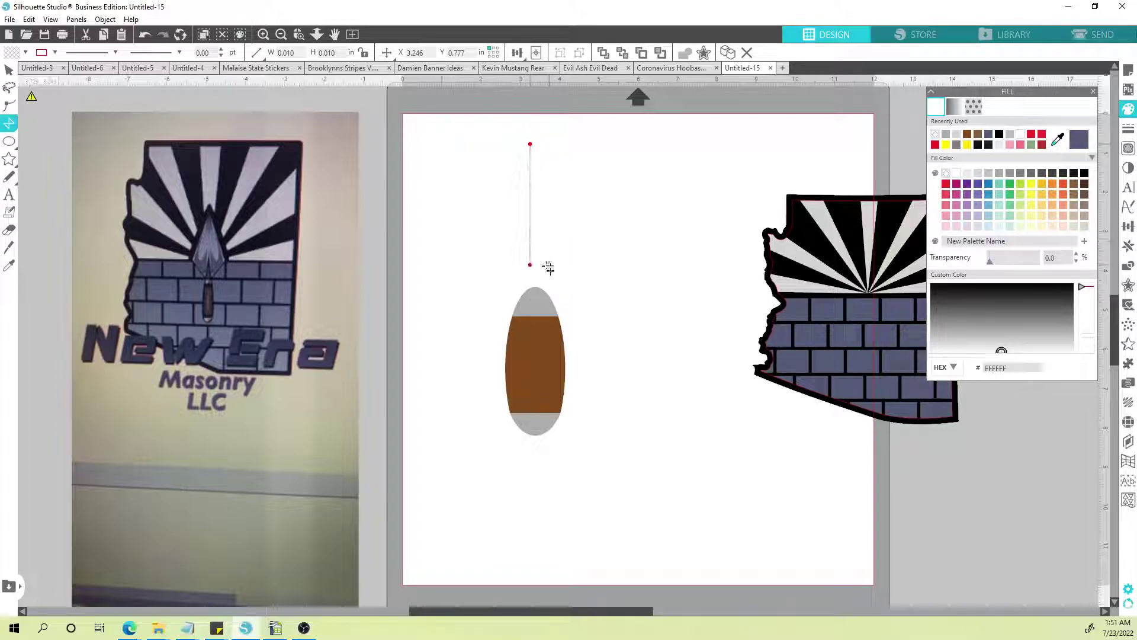
click(530, 293)
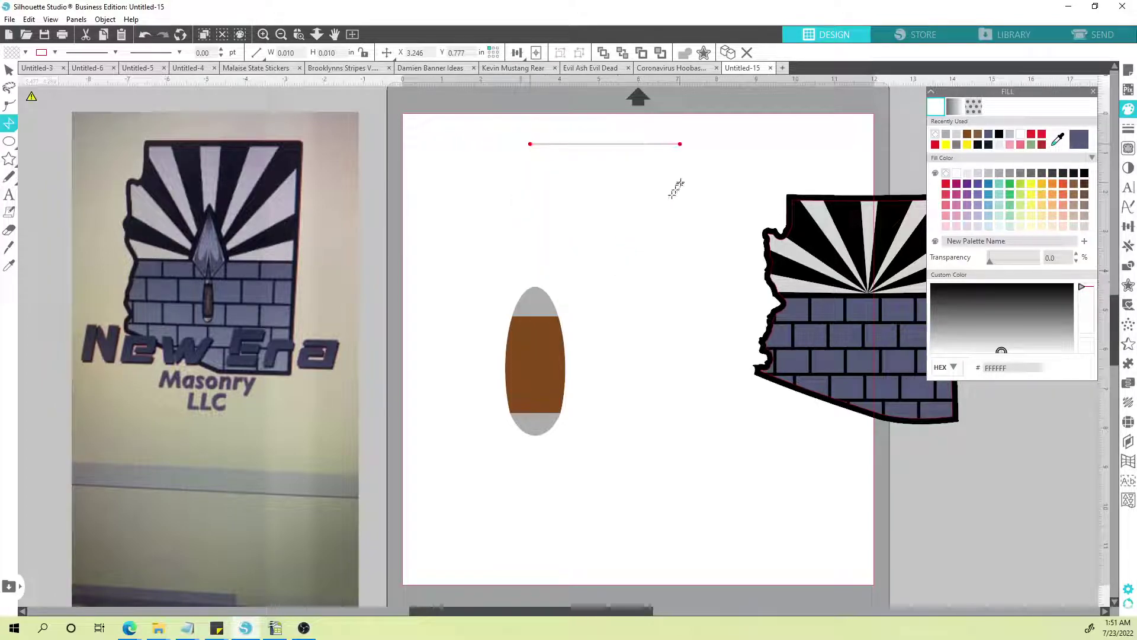
click(579, 309)
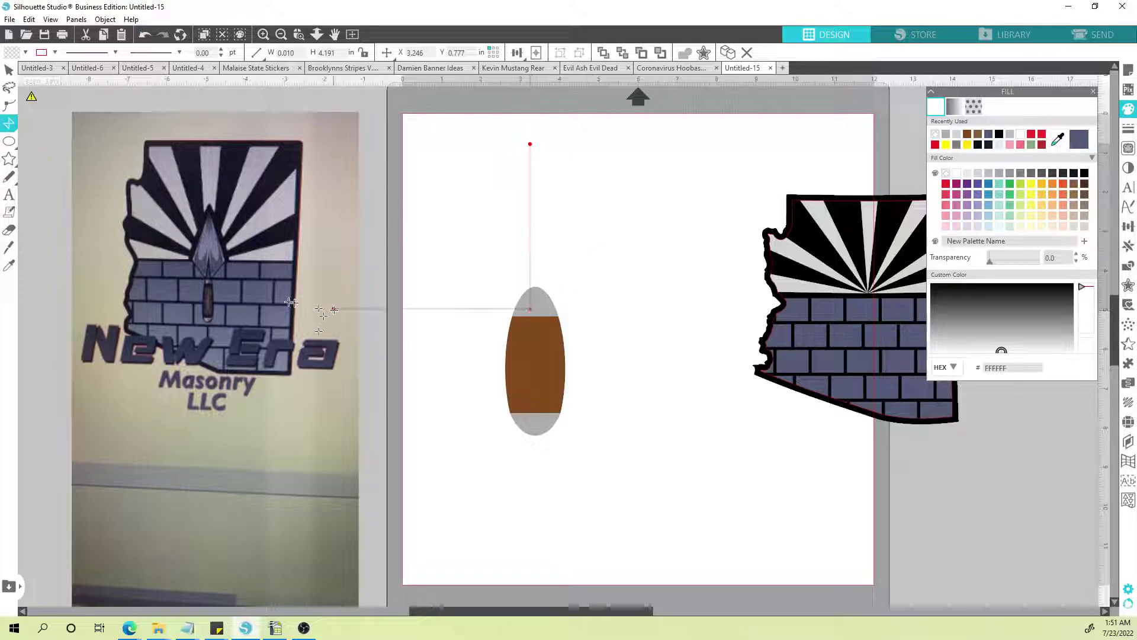
click(211, 308)
mouse_move(5, 163)
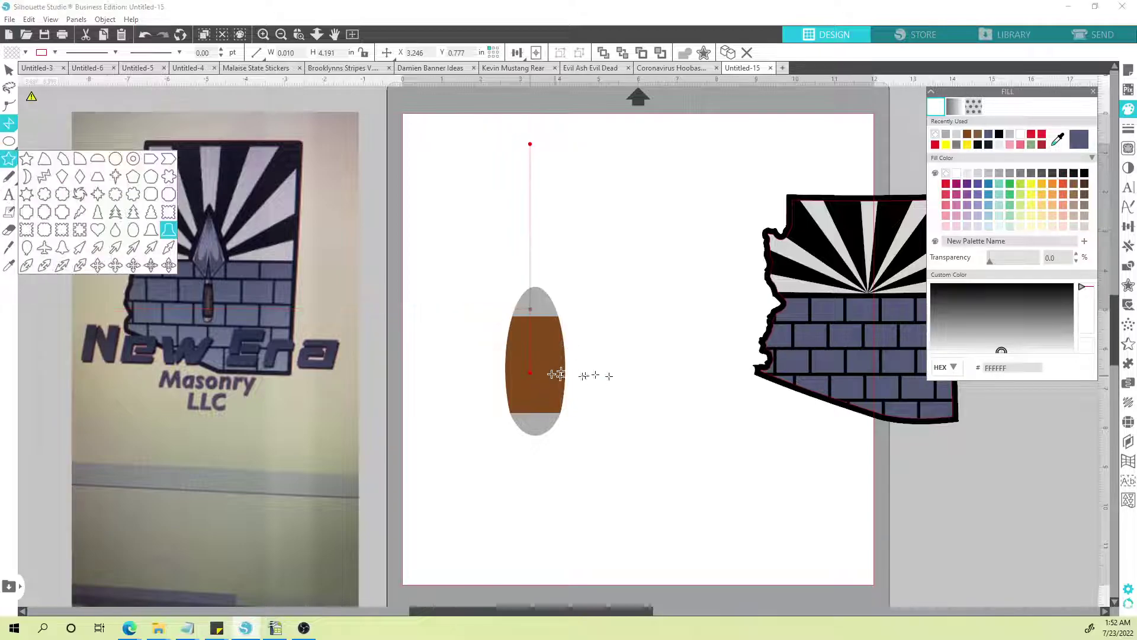
click(599, 241)
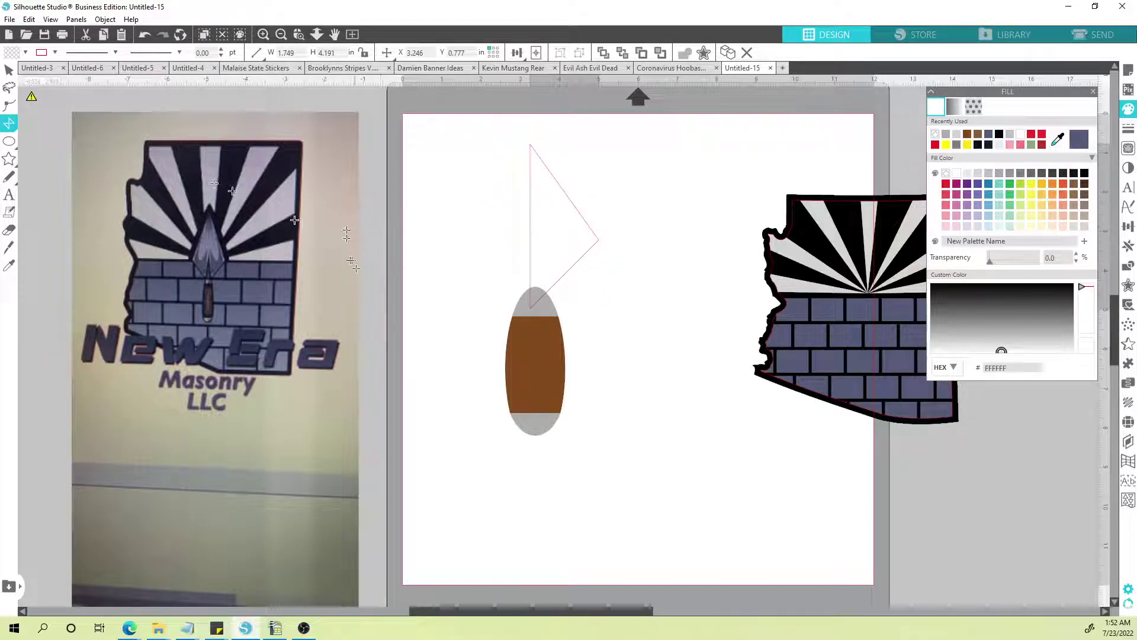
click(8, 71)
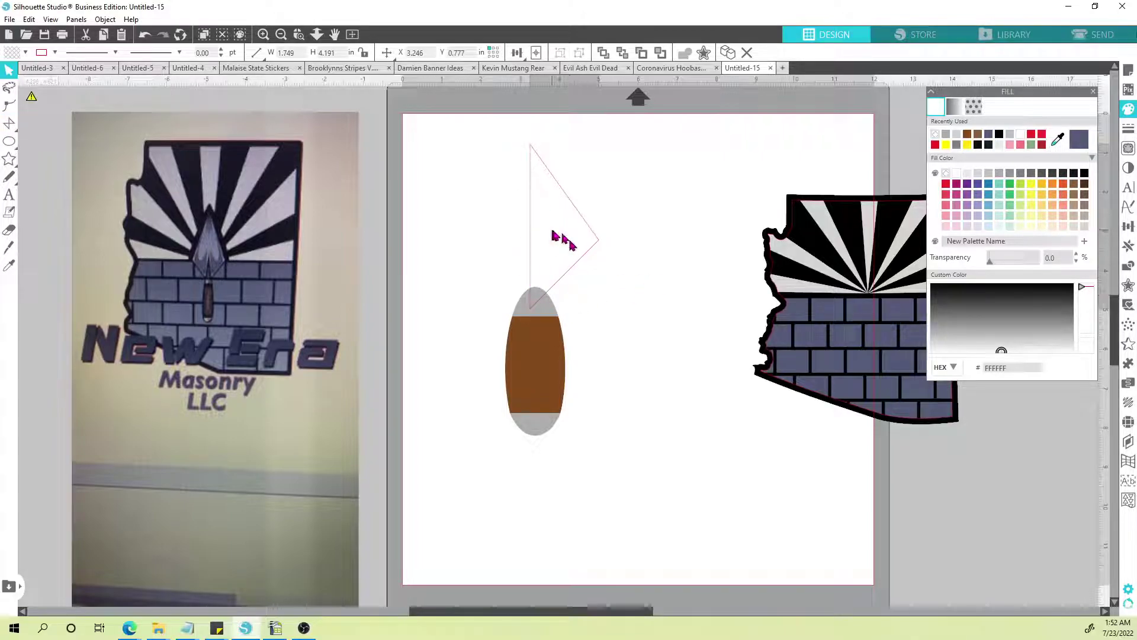
Step: Stretch the half blade upward to about 7.45 in tall and move its outer corner point lower
click(538, 153)
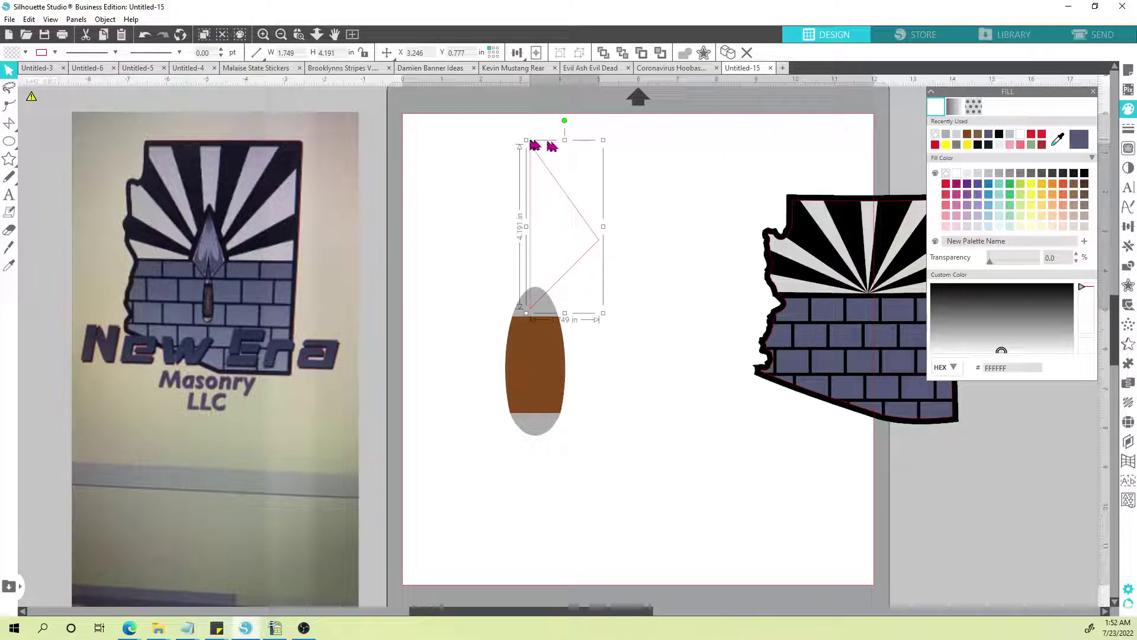
drag(564, 140, 573, 95)
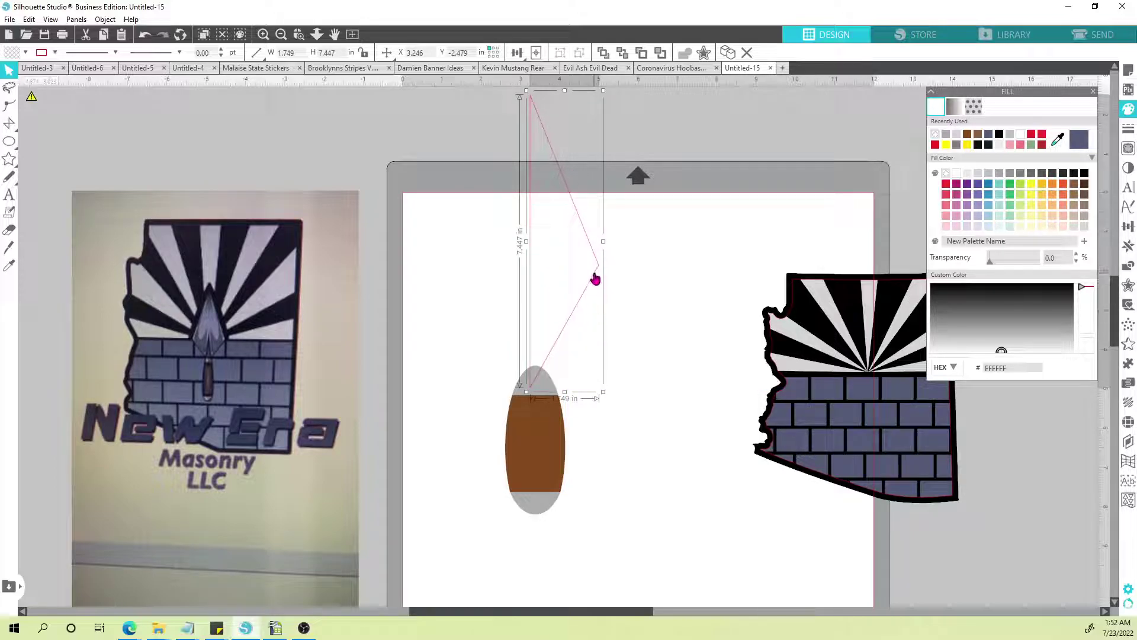
double_click(595, 278)
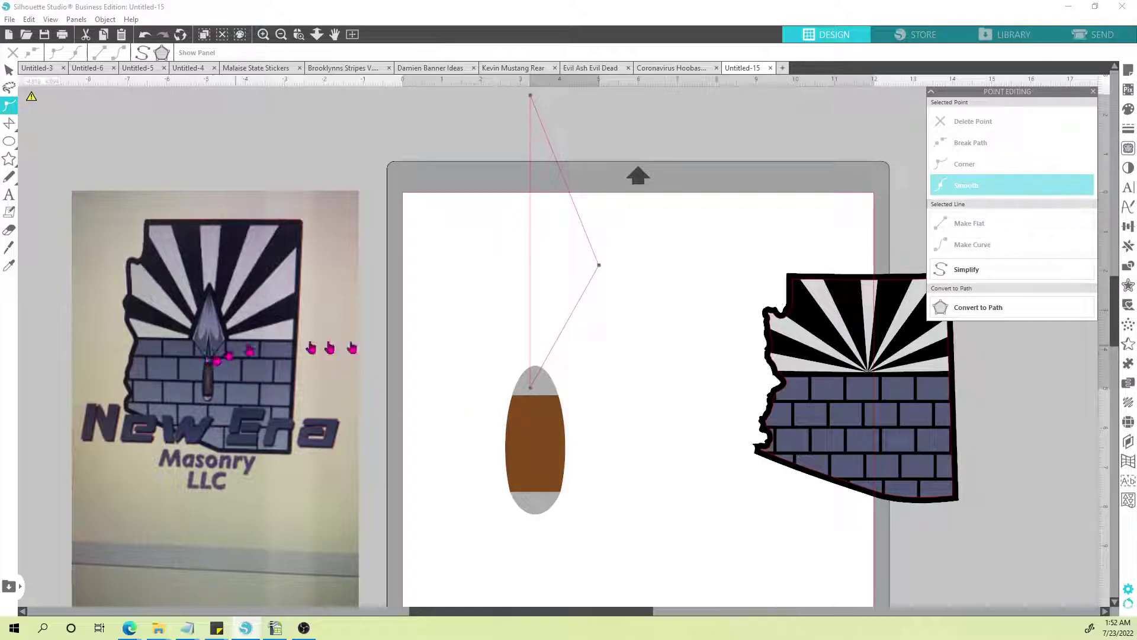
click(600, 266)
drag(599, 266, 598, 304)
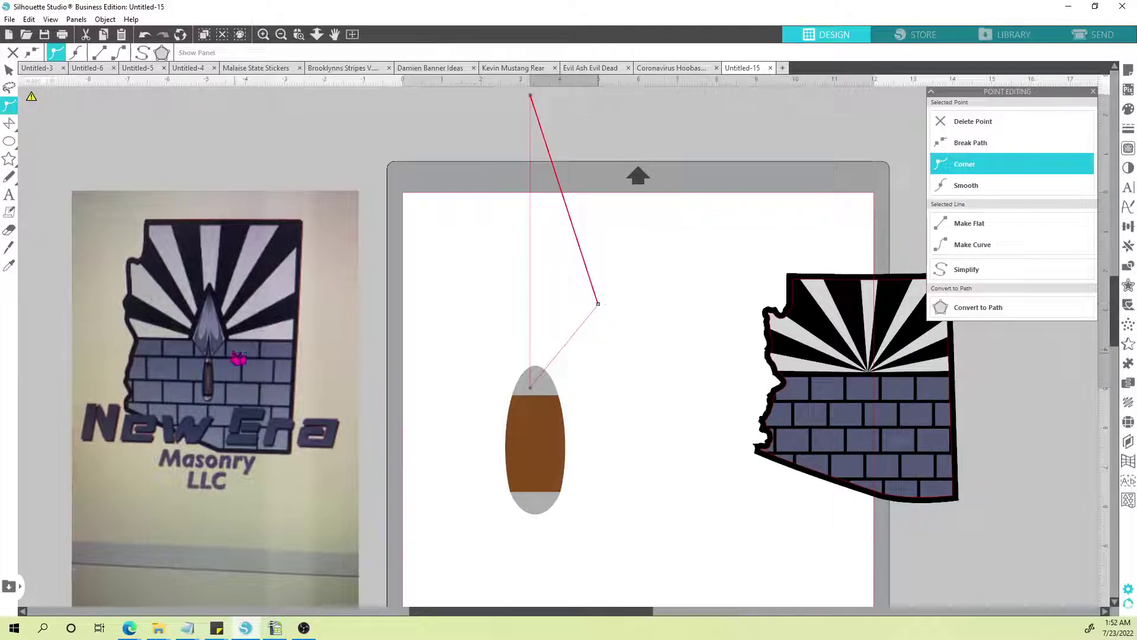
click(446, 283)
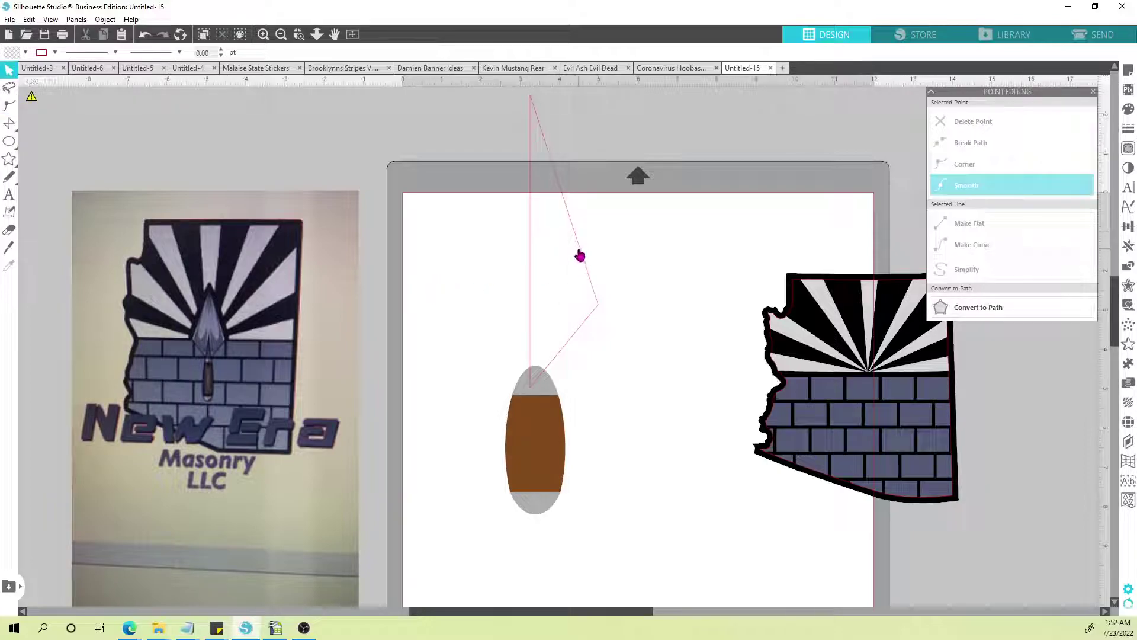
Step: Duplicate the half blade to its left and flip the copy horizontally to complete the blade shape
click(580, 255)
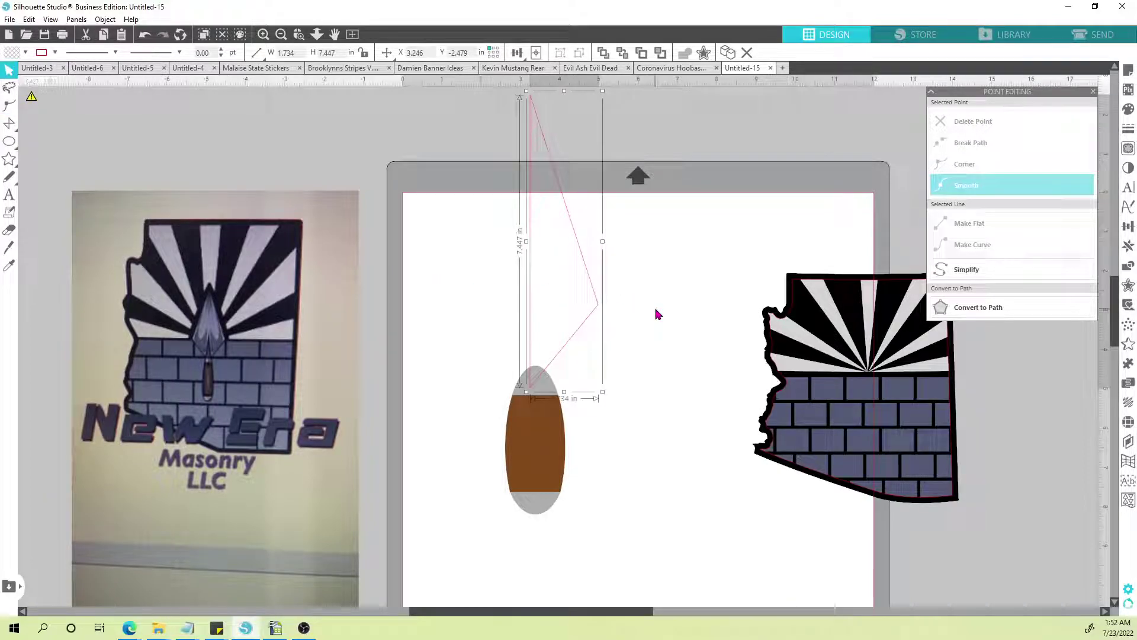
key(ctrl+Left)
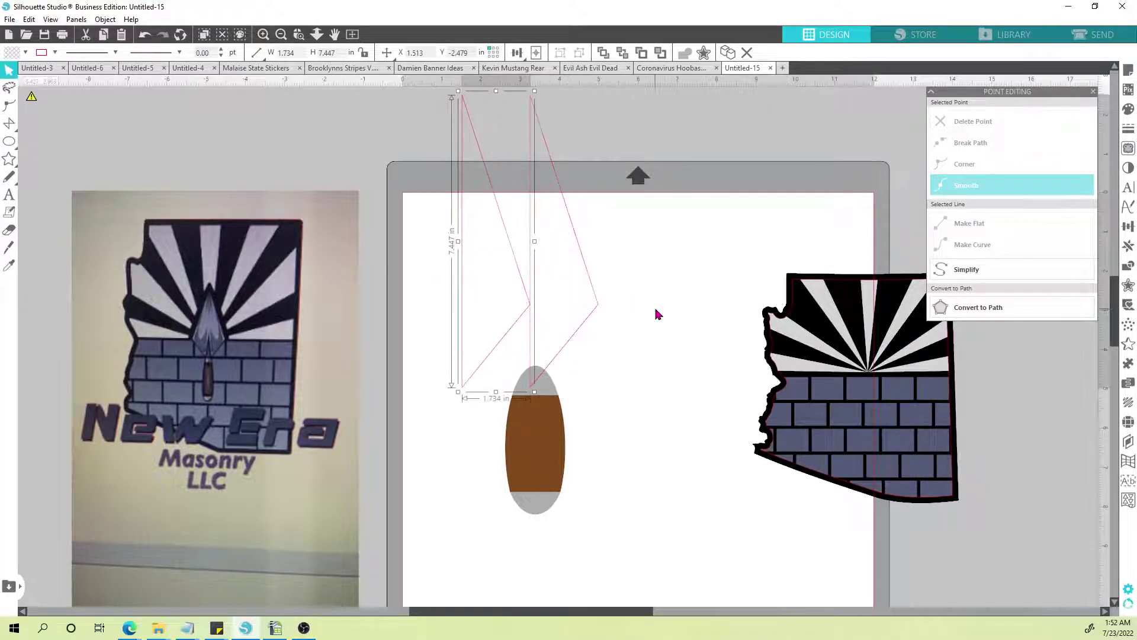
right_click(507, 242)
click(551, 361)
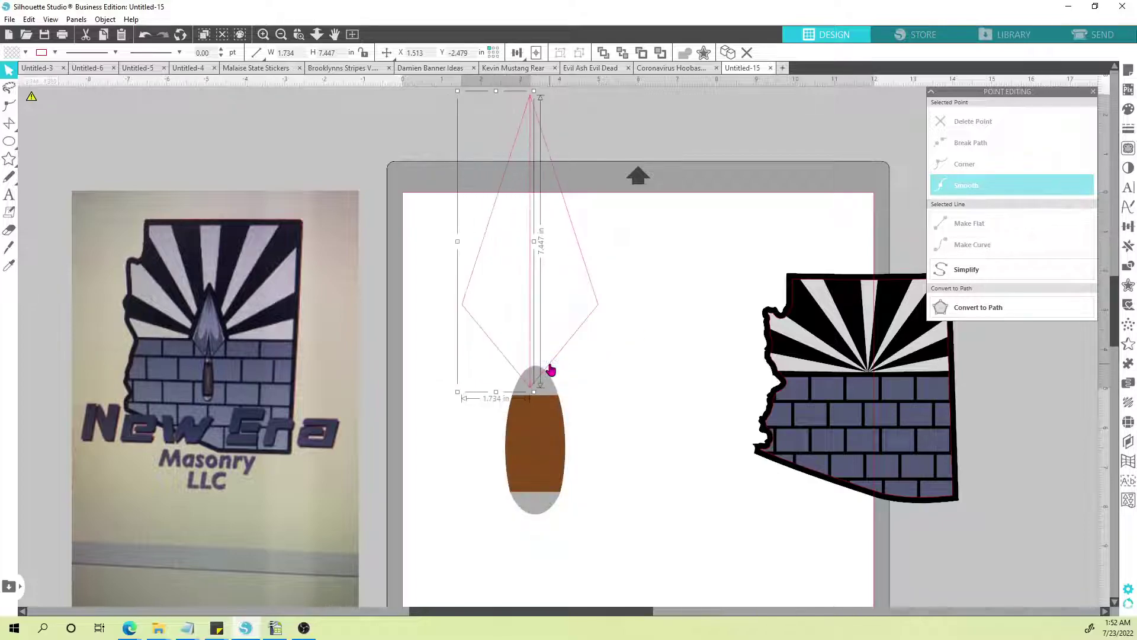
click(683, 239)
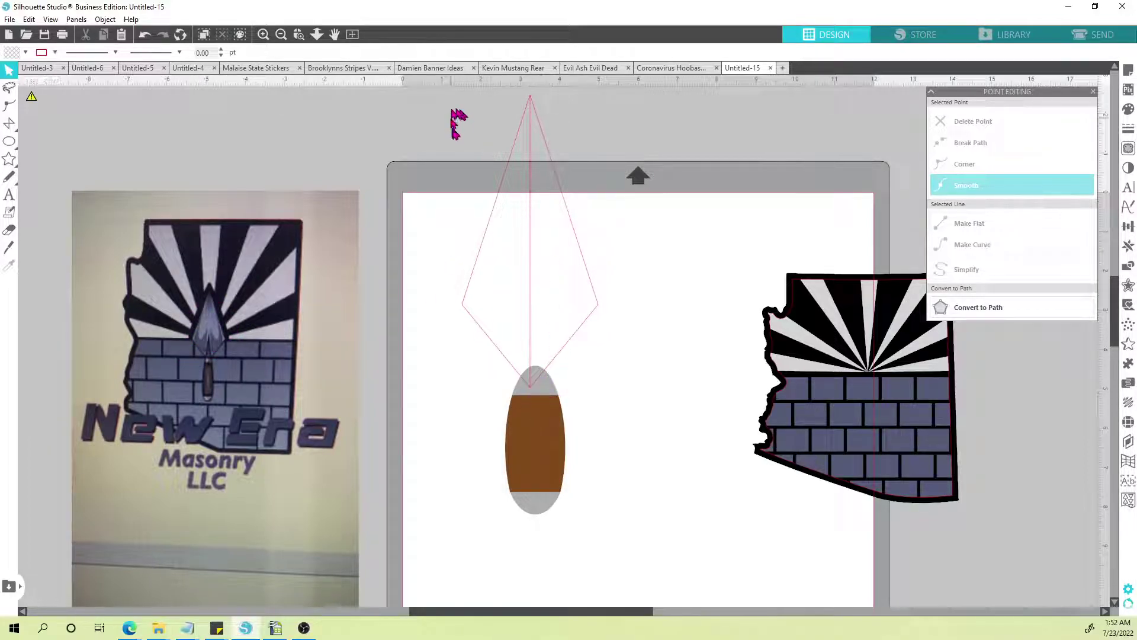
Step: Move both blade halves together so the blade is centered on the handle
drag(458, 114, 581, 181)
drag(529, 214, 535, 213)
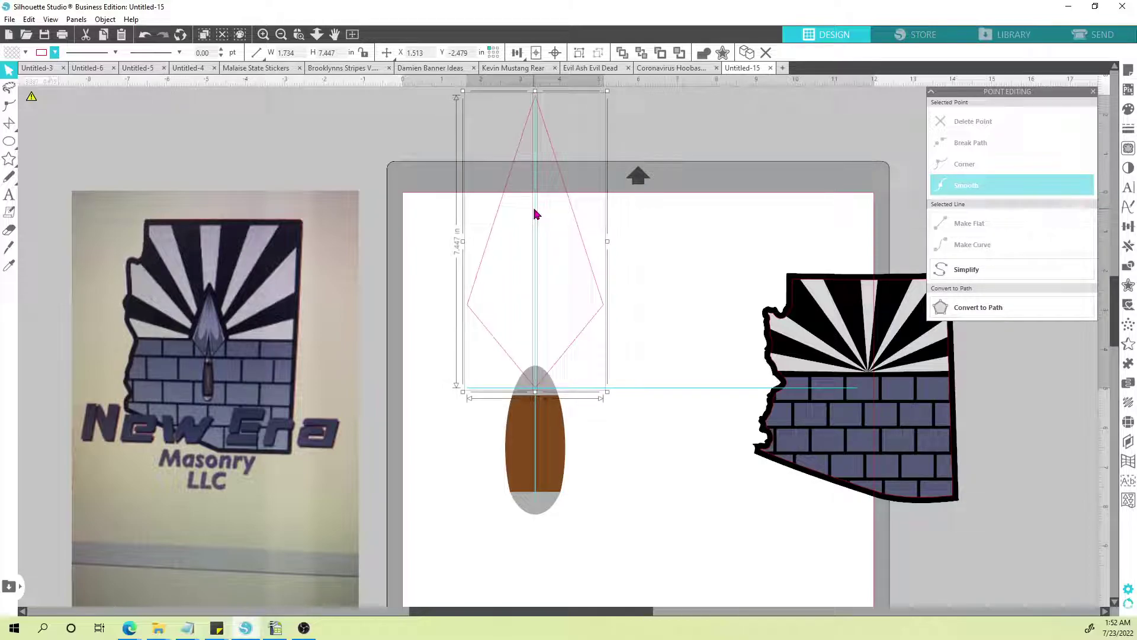
click(713, 232)
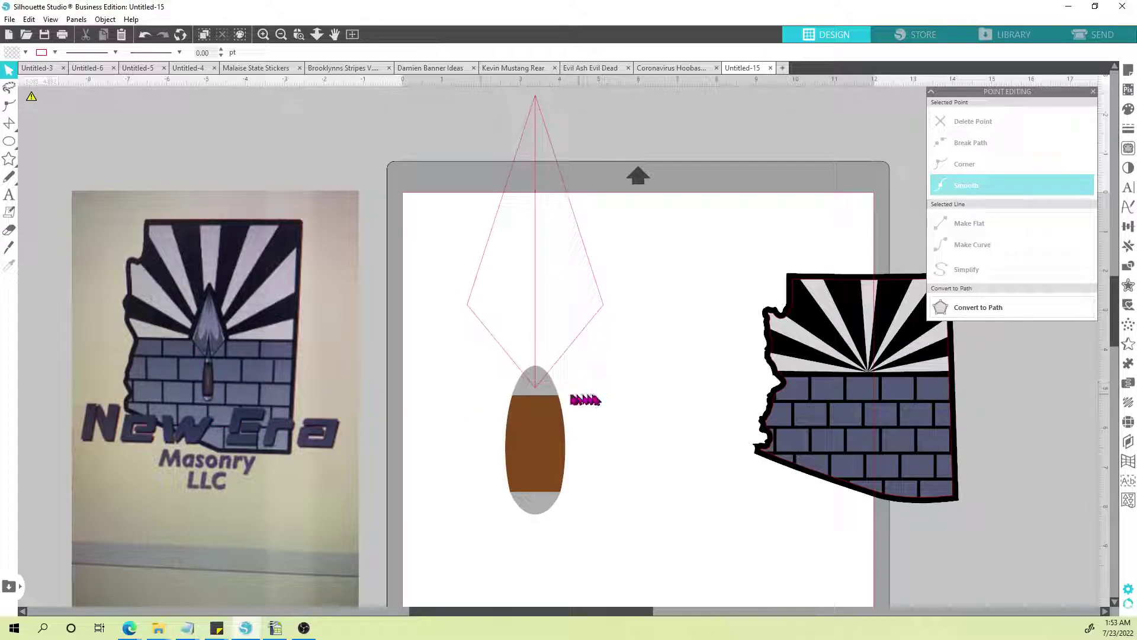
Step: Stretch the whole handle downward to make it longer in proportion to the blade
click(540, 385)
drag(536, 519, 539, 570)
click(662, 485)
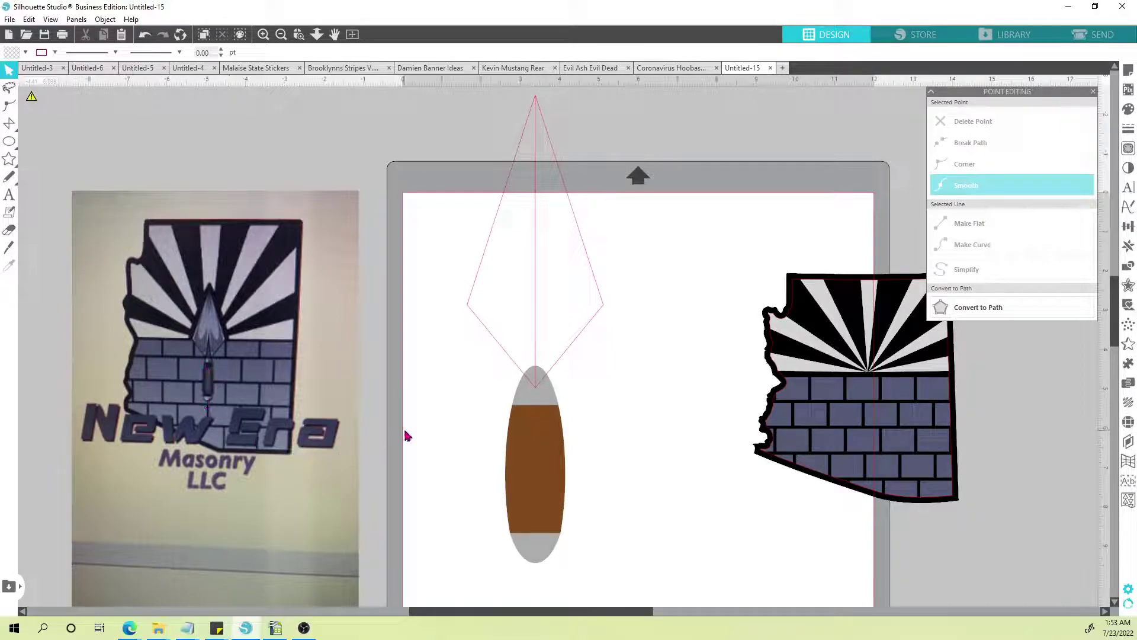
Step: Fill both blade halves with the same gray as the handle ends and make their outlines transparent
click(583, 240)
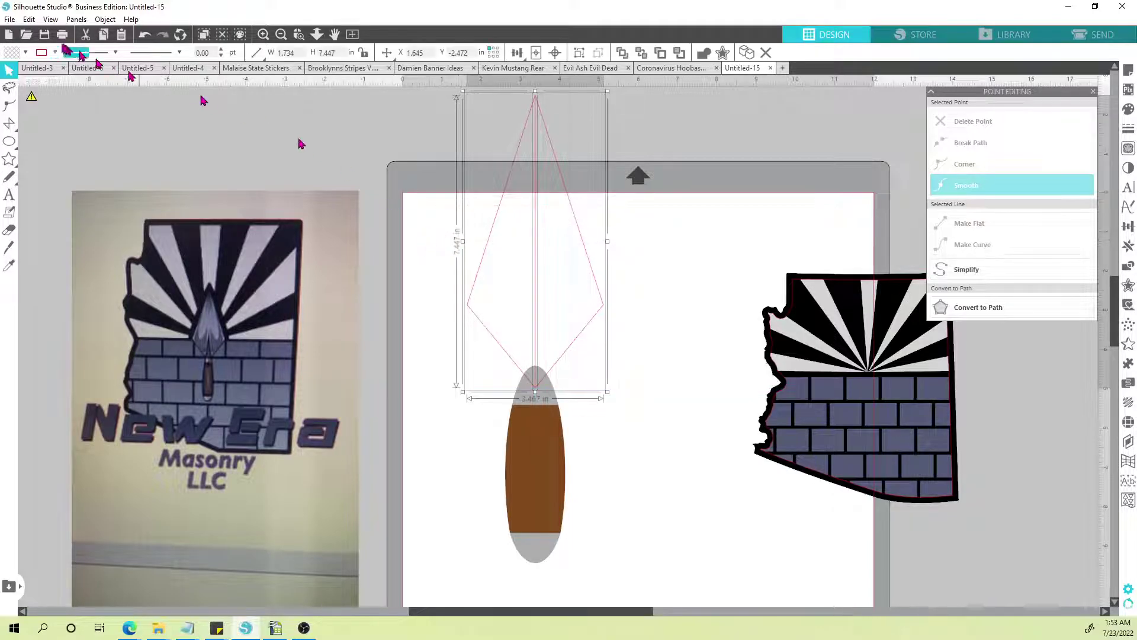
click(25, 53)
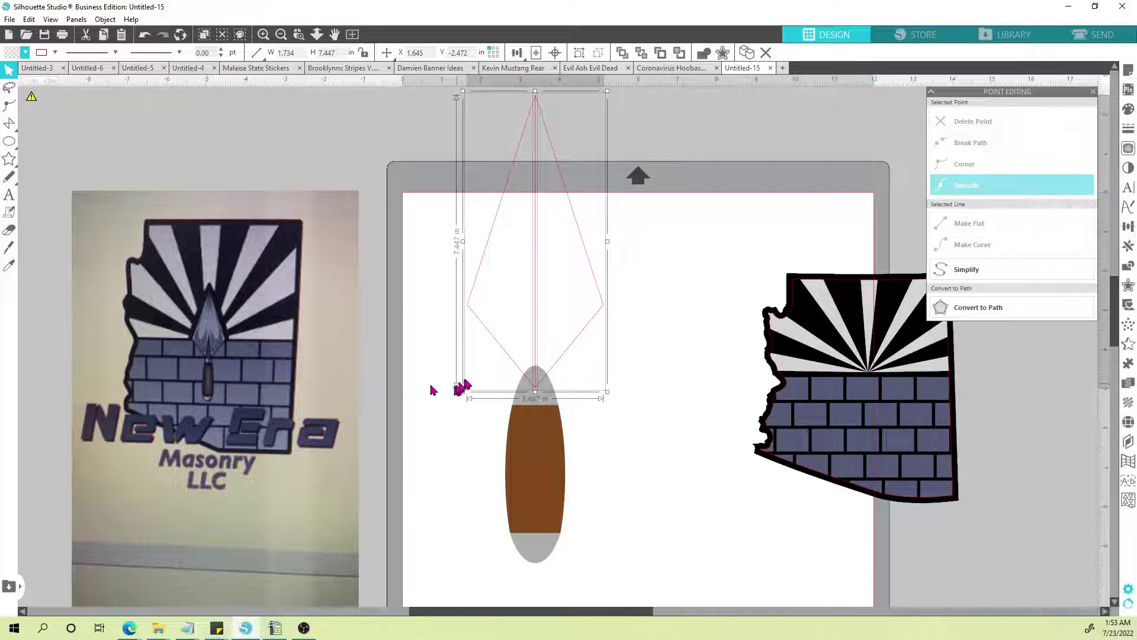
click(25, 52)
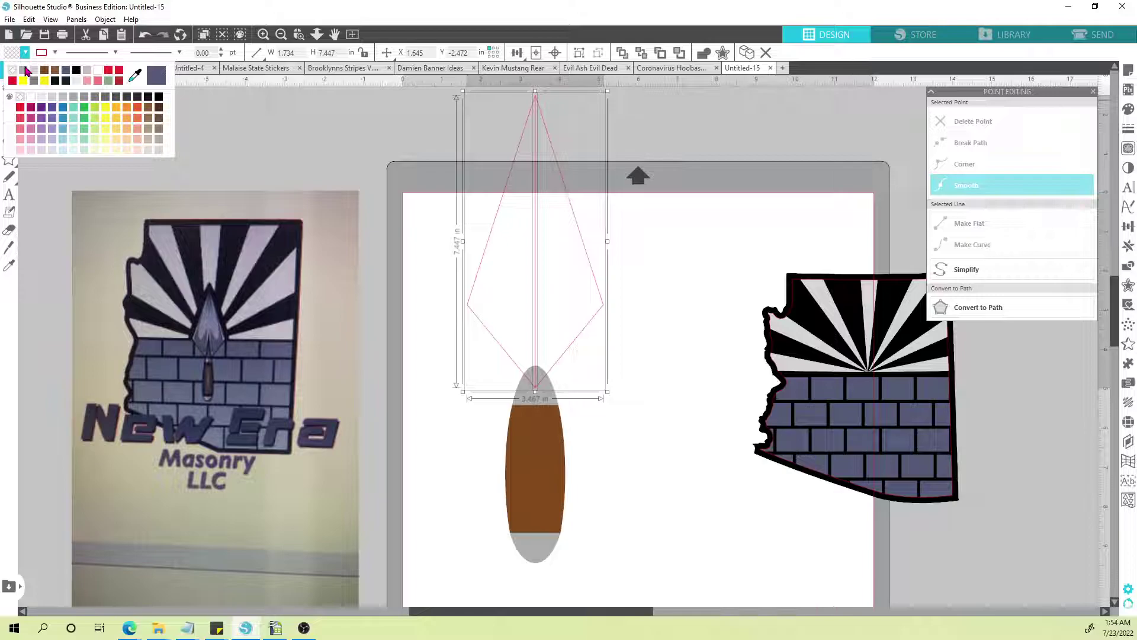
click(27, 71)
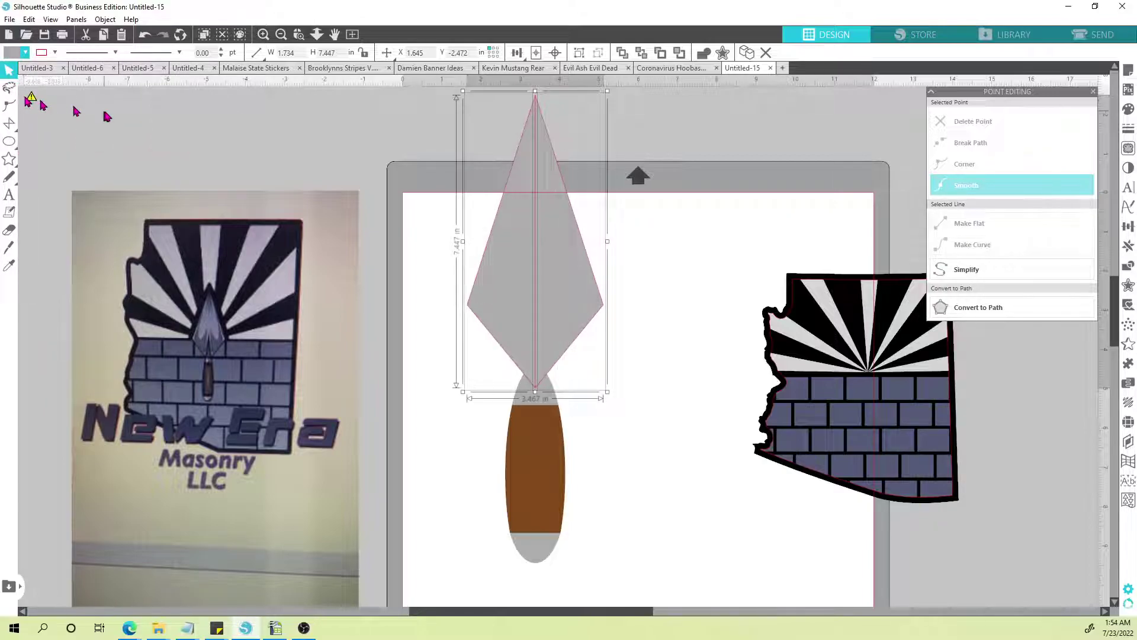
click(54, 52)
click(61, 70)
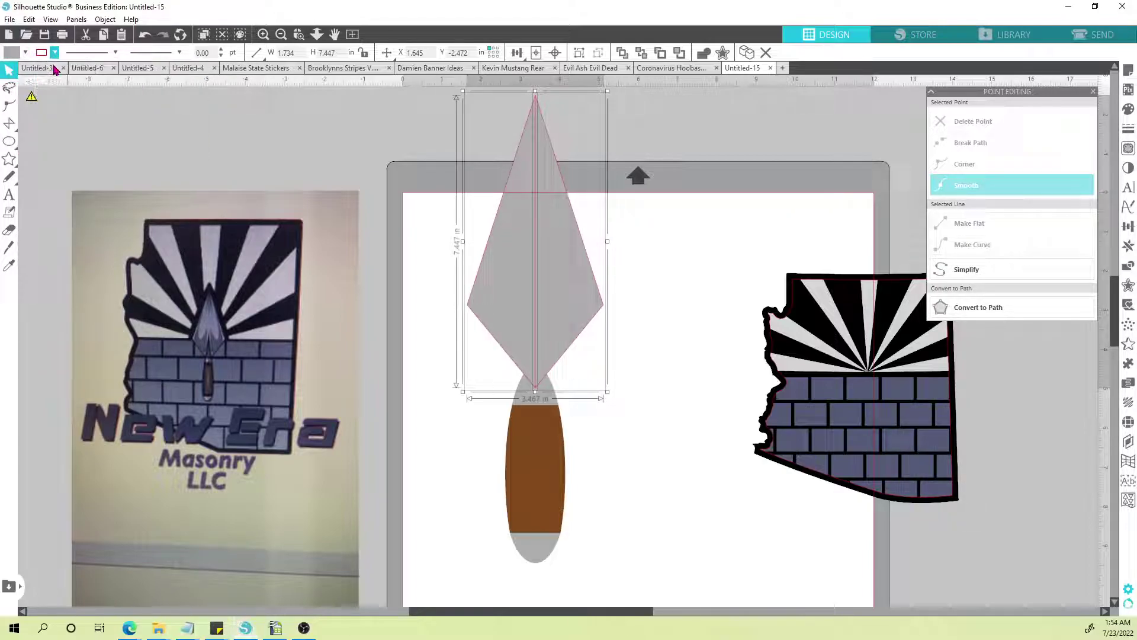
Step: Make the outlines of both blade halves and the handle's upper gray end transparent
drag(637, 340, 643, 380)
click(41, 53)
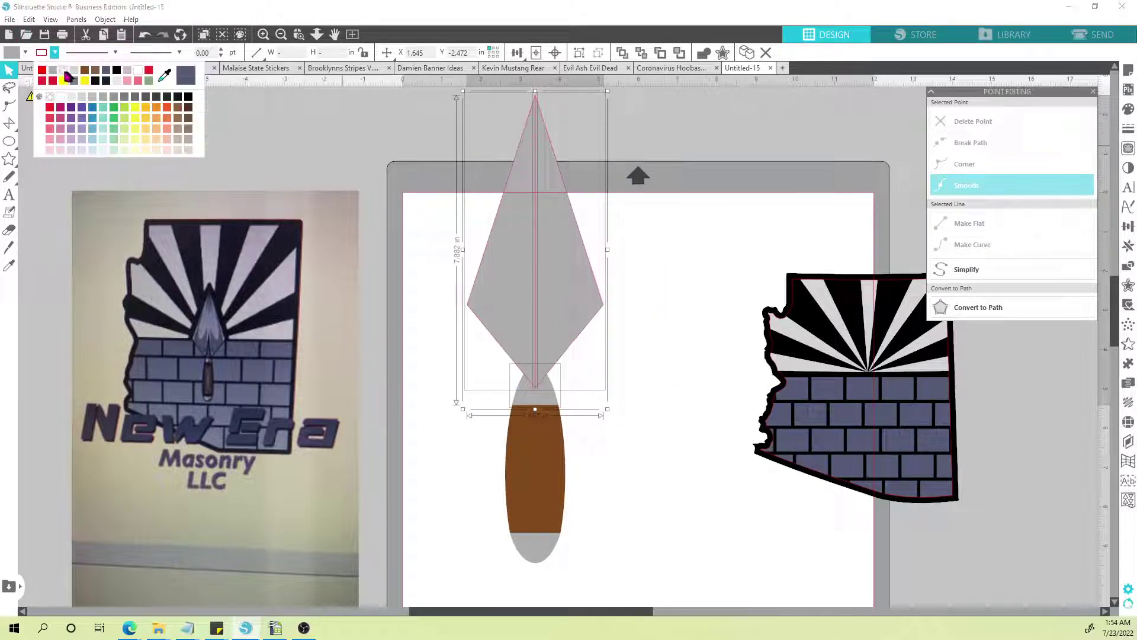
click(62, 71)
click(366, 129)
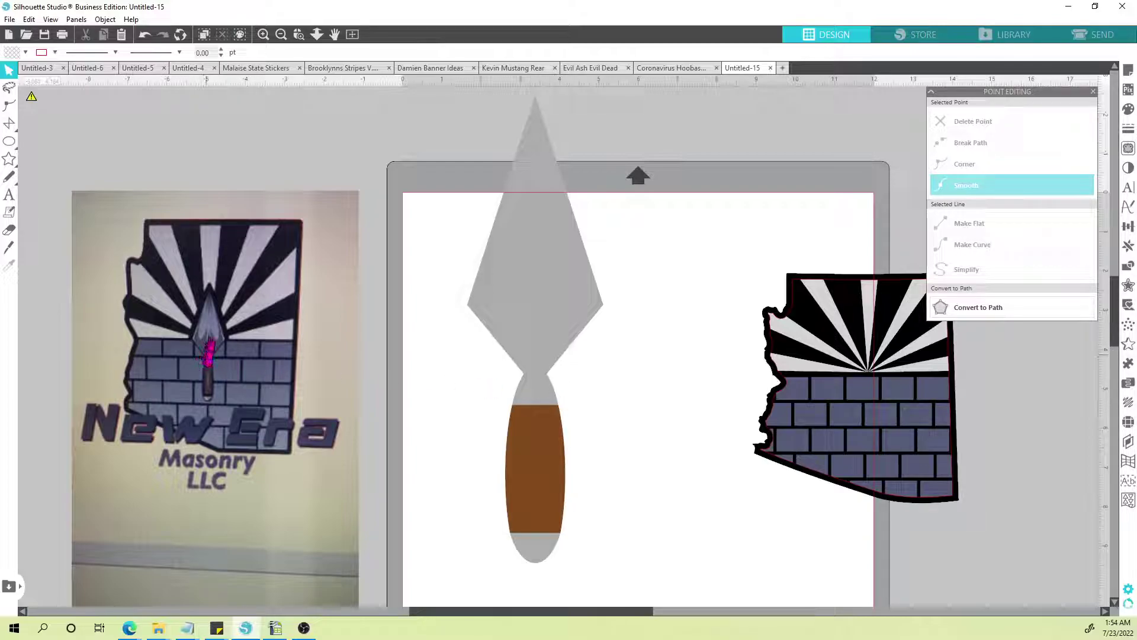
Step: Draw a narrow triangle about 1.16 in wide and 2.2 in tall from the top of the brown grip up into the blade
mouse_move(9, 122)
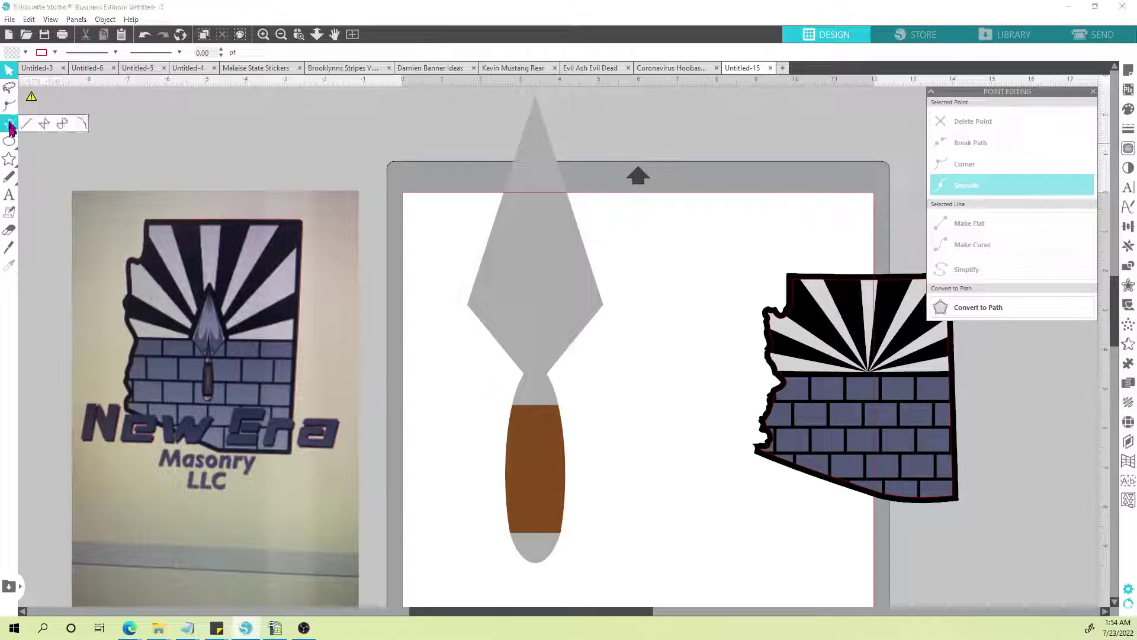
click(44, 124)
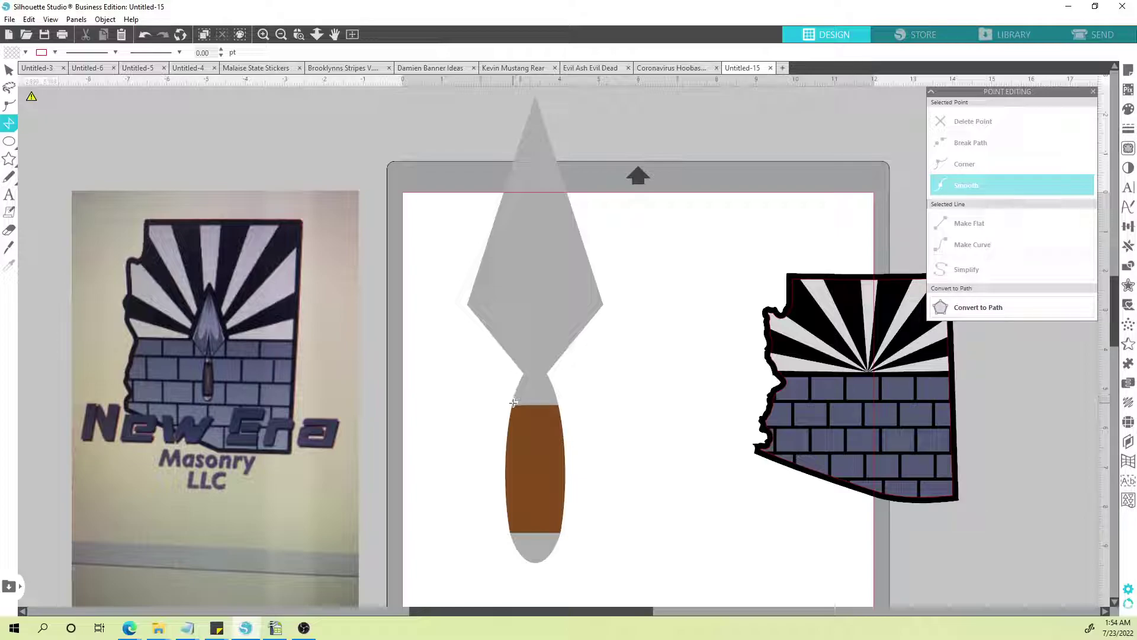
drag(513, 403, 530, 347)
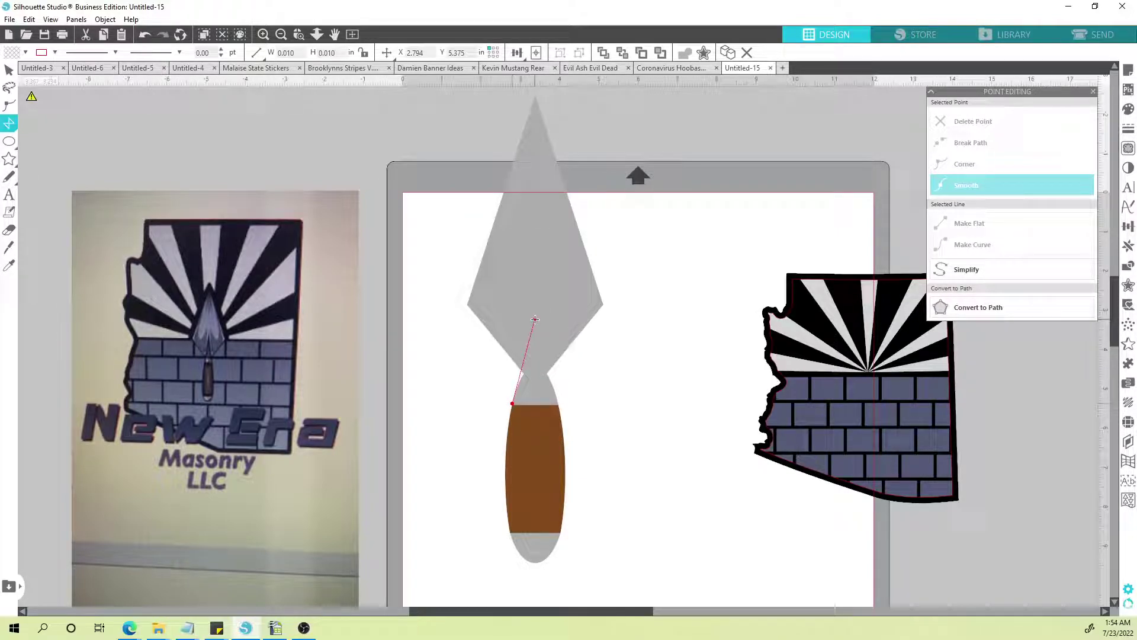
click(535, 320)
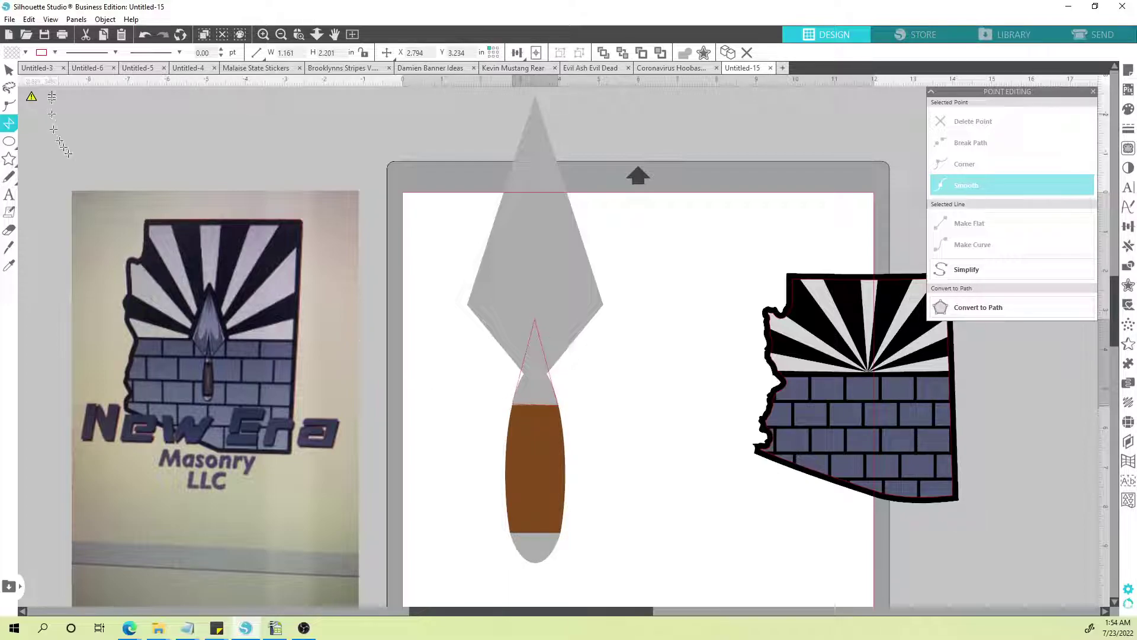
click(9, 70)
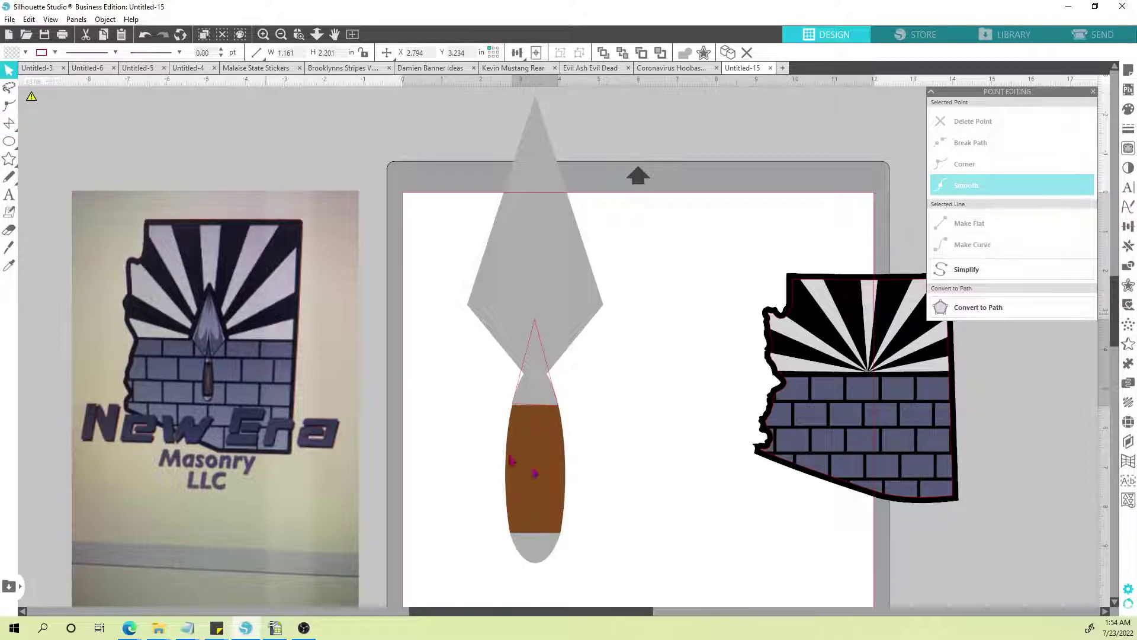
Step: Adjust the triangle's two base corner points to line up with the top edge of the brown grip
double_click(520, 380)
click(516, 405)
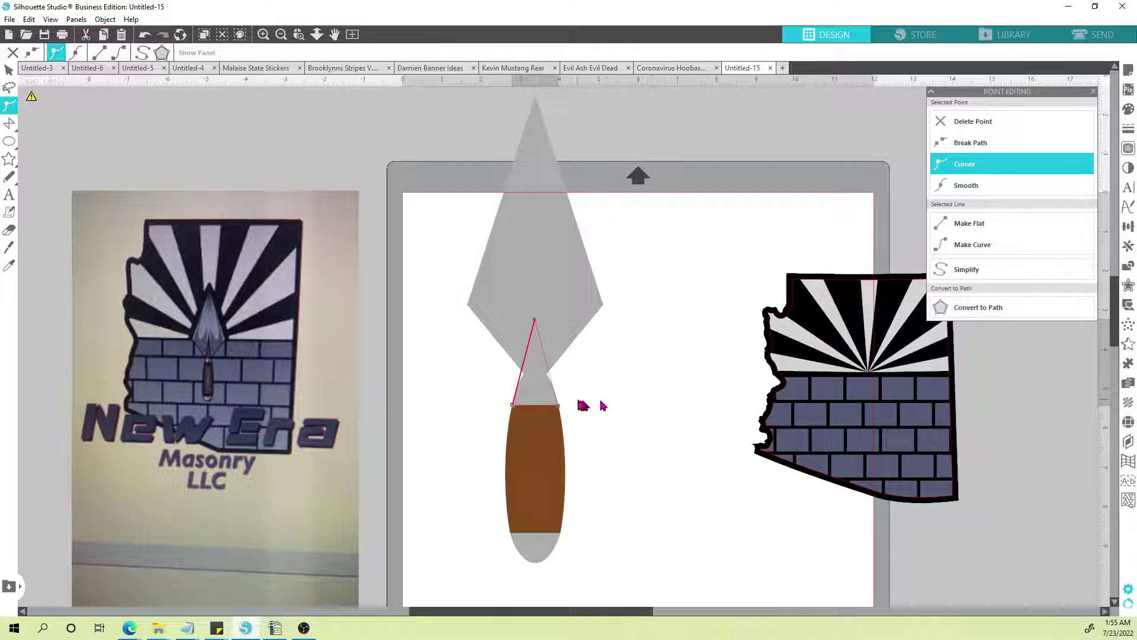
click(558, 406)
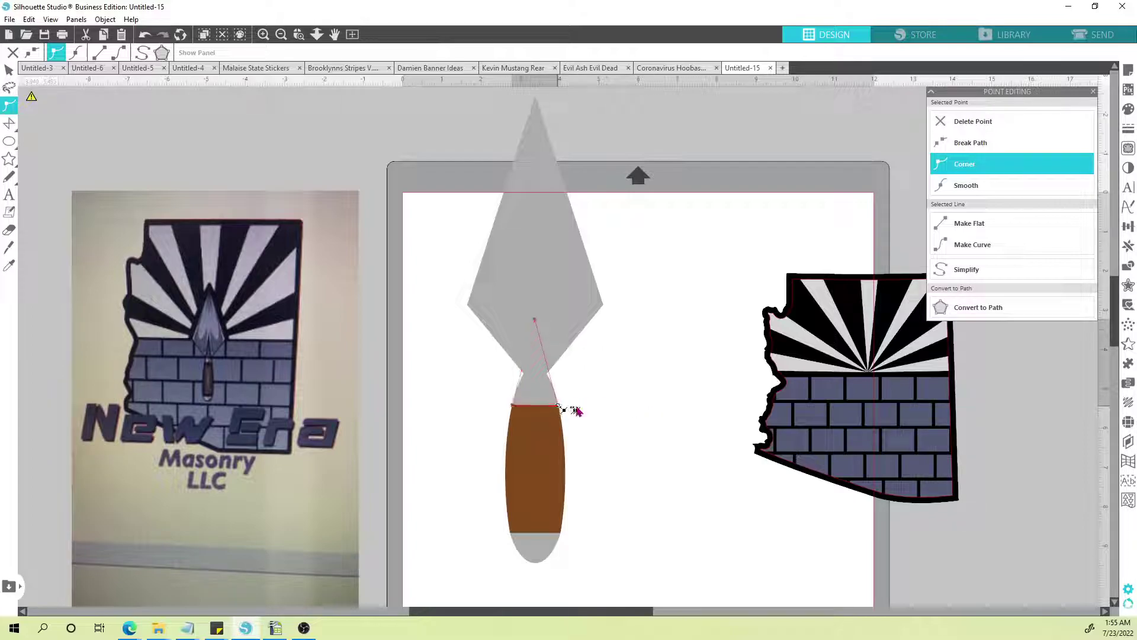
click(615, 406)
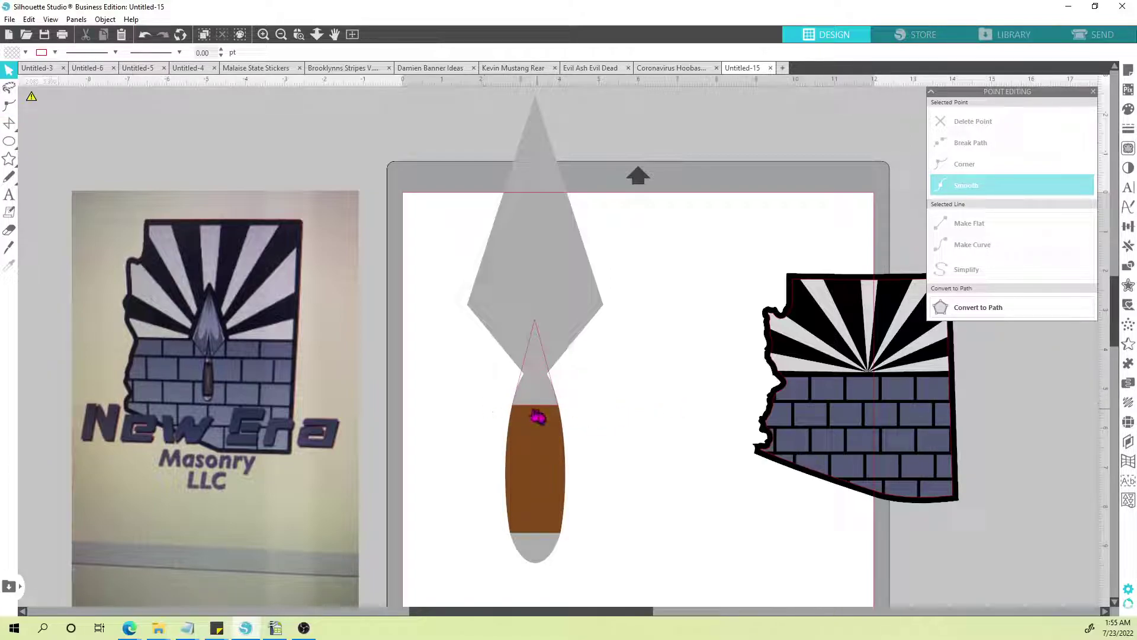
Step: Fill the triangle with the same gray as the blade
click(534, 337)
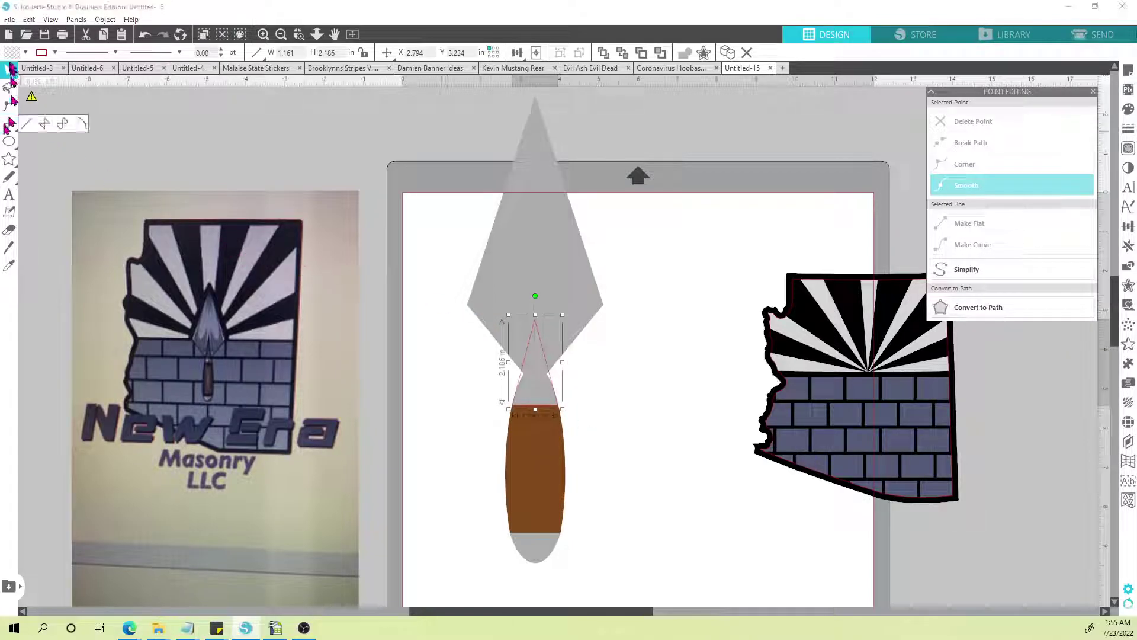
click(13, 54)
click(34, 71)
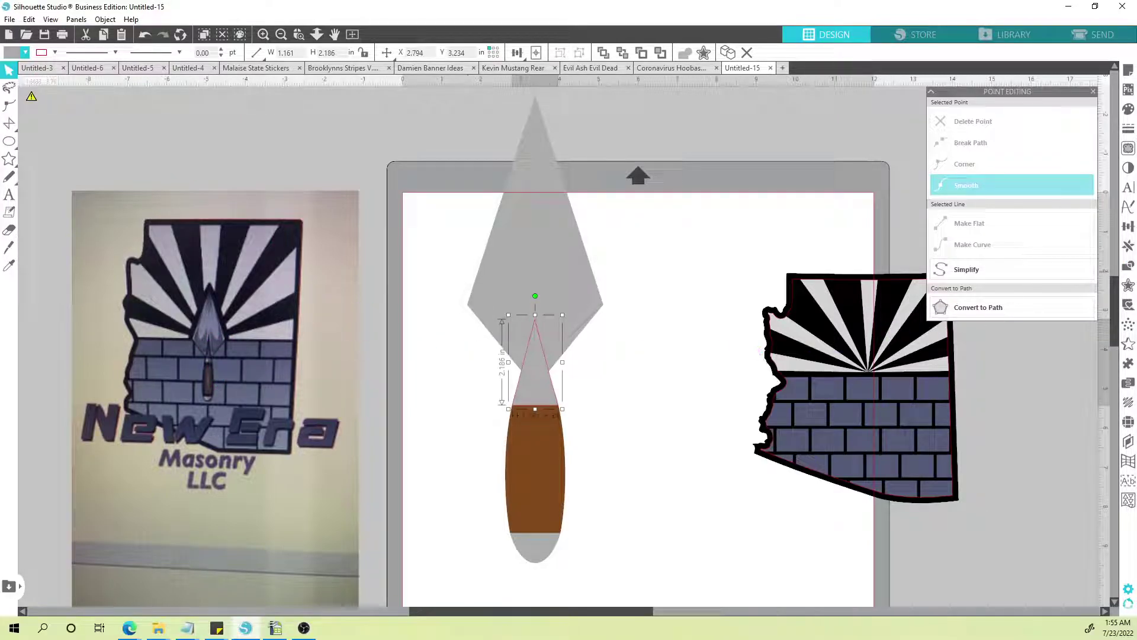
Step: Create an outward offset of the gray triangle with rounded corners at a distance of 0.050 in
click(1129, 286)
click(948, 121)
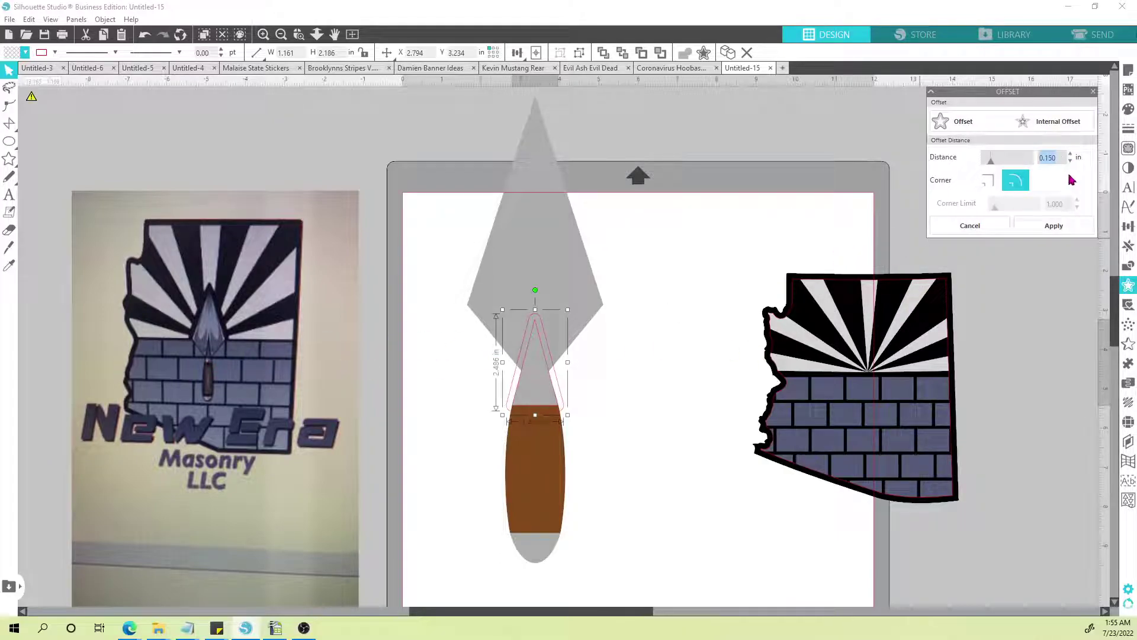
key(Return)
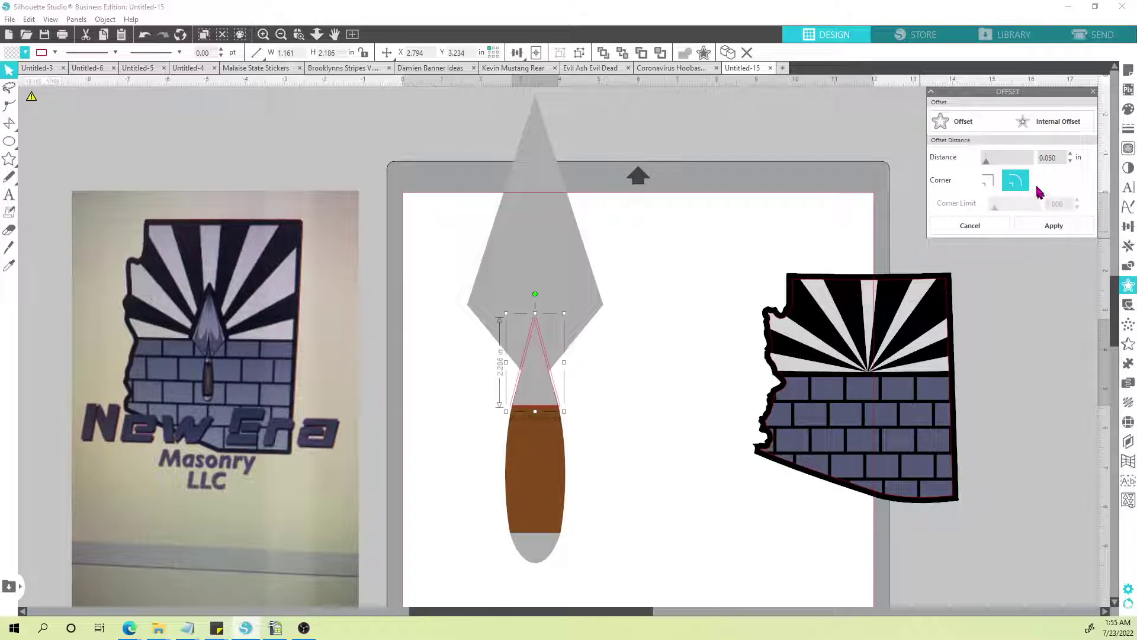
Step: Offset the trowel's pointed grey neck by 0.100 in with square corners and a corner limit of 10.000
double_click(1047, 157)
key(Return)
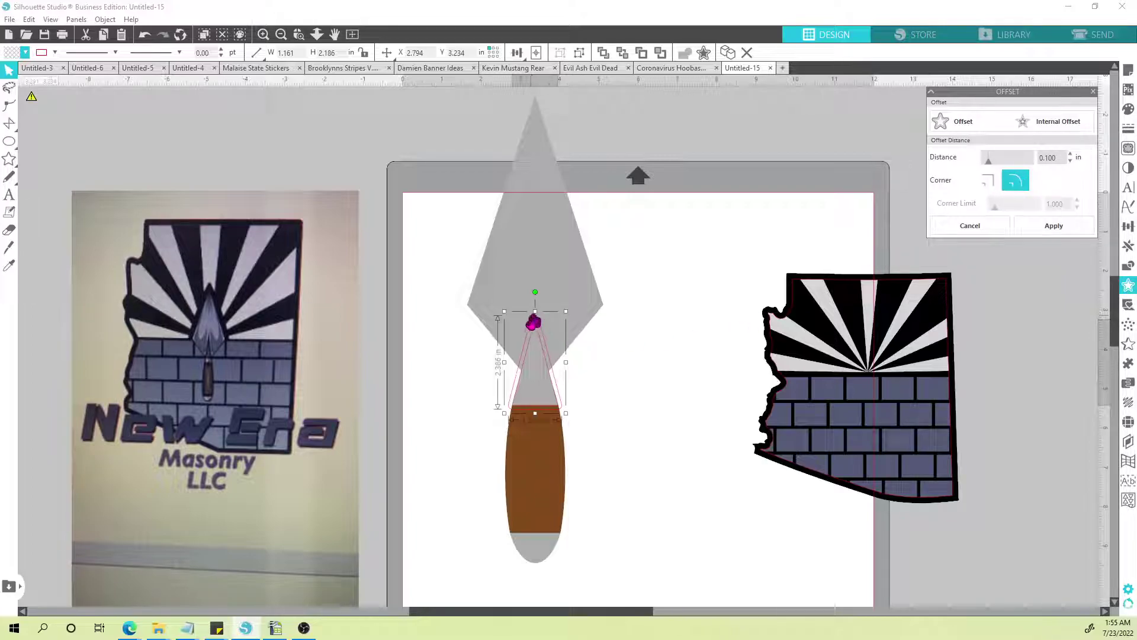
click(989, 183)
drag(1004, 209, 935, 226)
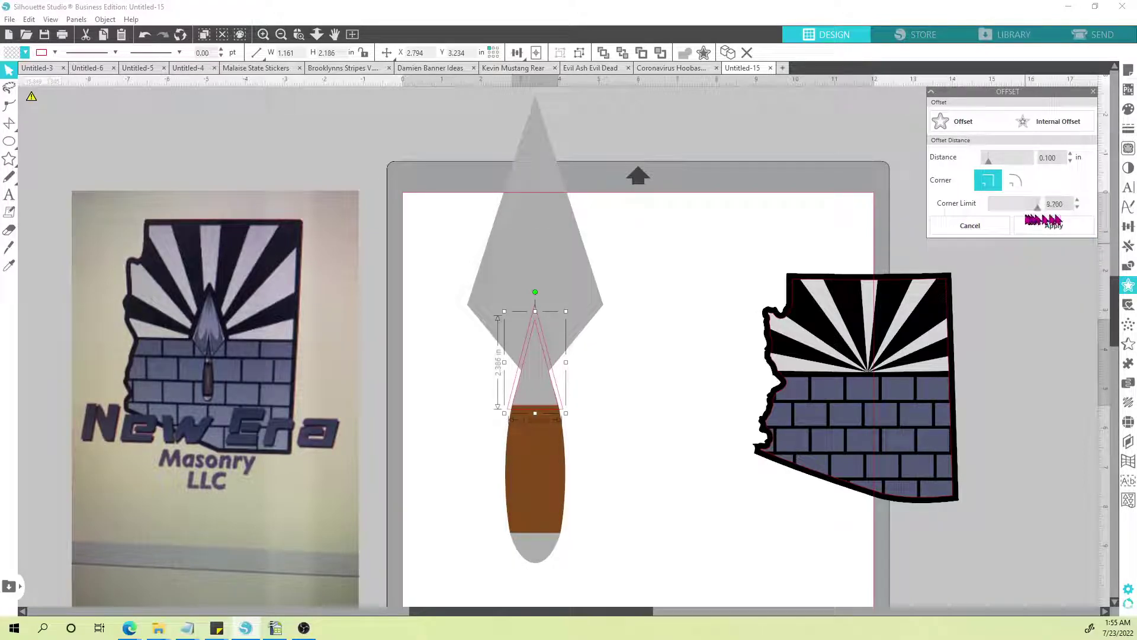
drag(990, 206, 1096, 214)
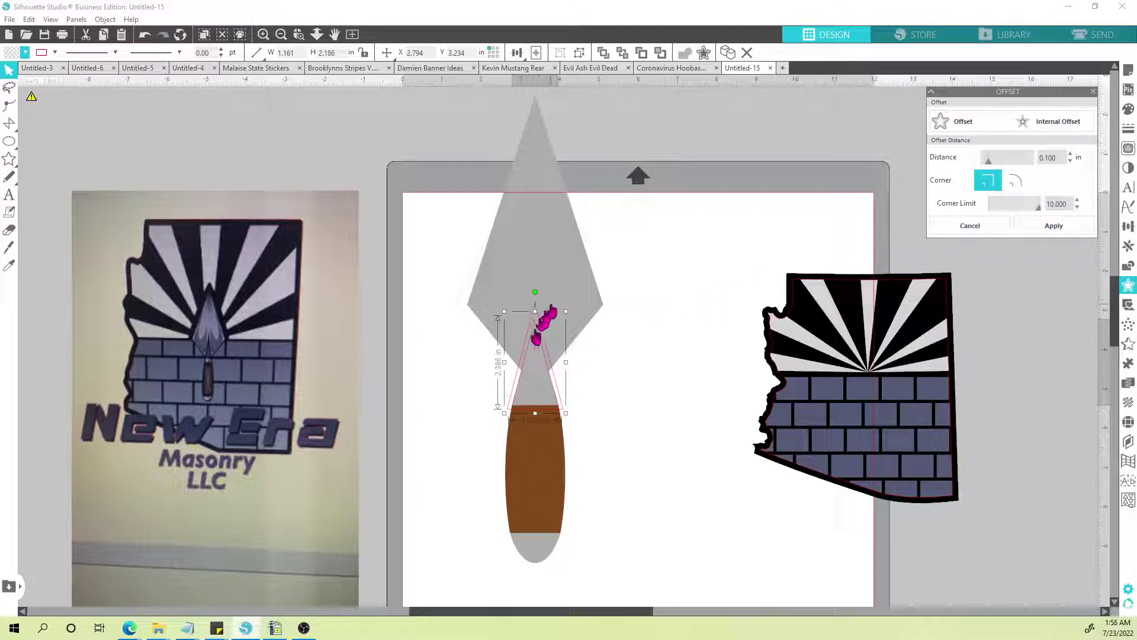
click(1046, 230)
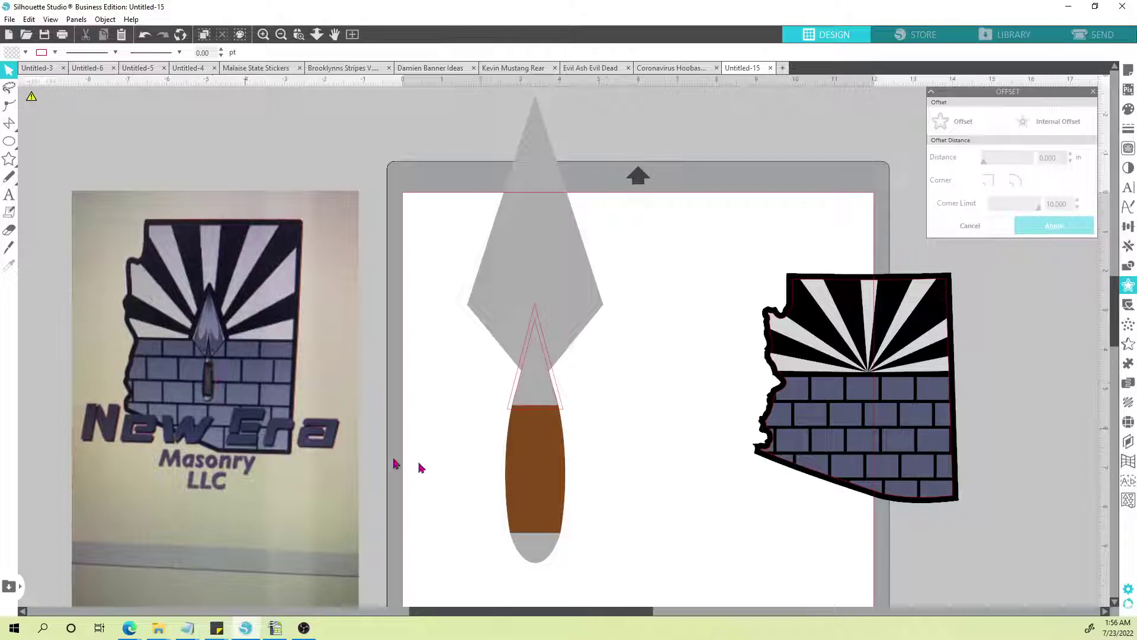
Step: Offset the brown handle and the grey end cap by 0.100 in each with rounded corners
click(545, 477)
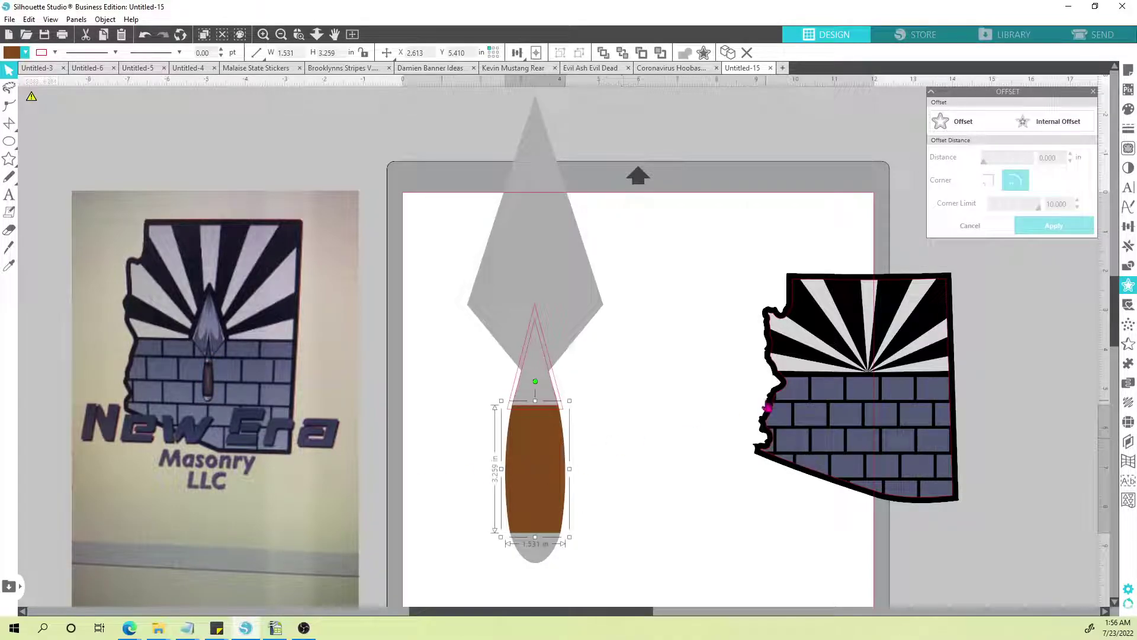
double_click(1049, 157)
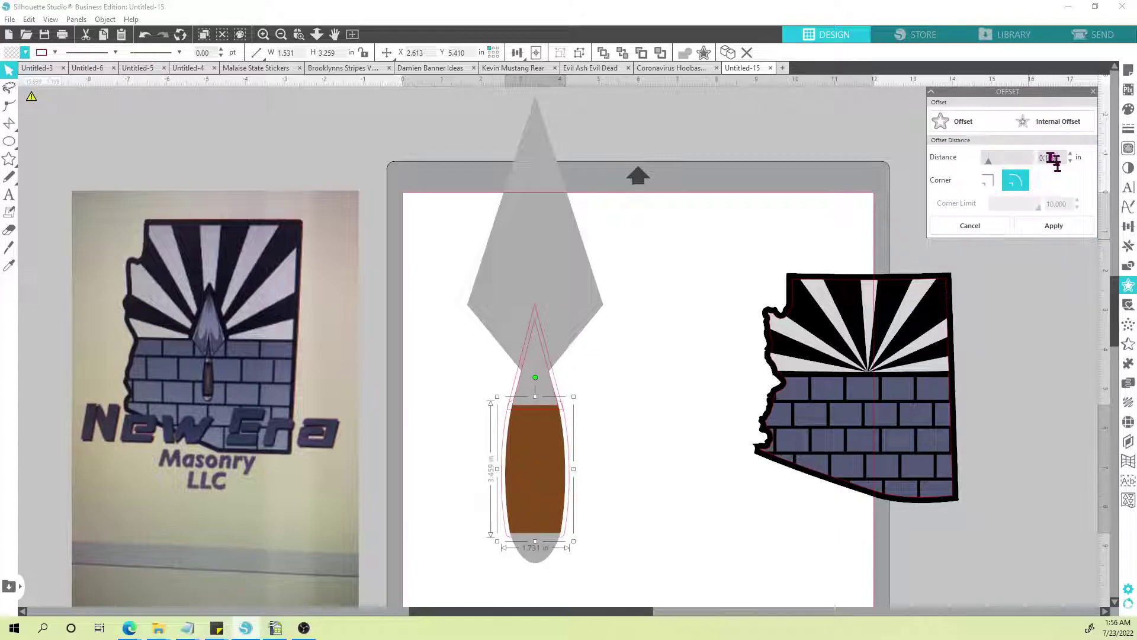
text(0.05)
click(1050, 229)
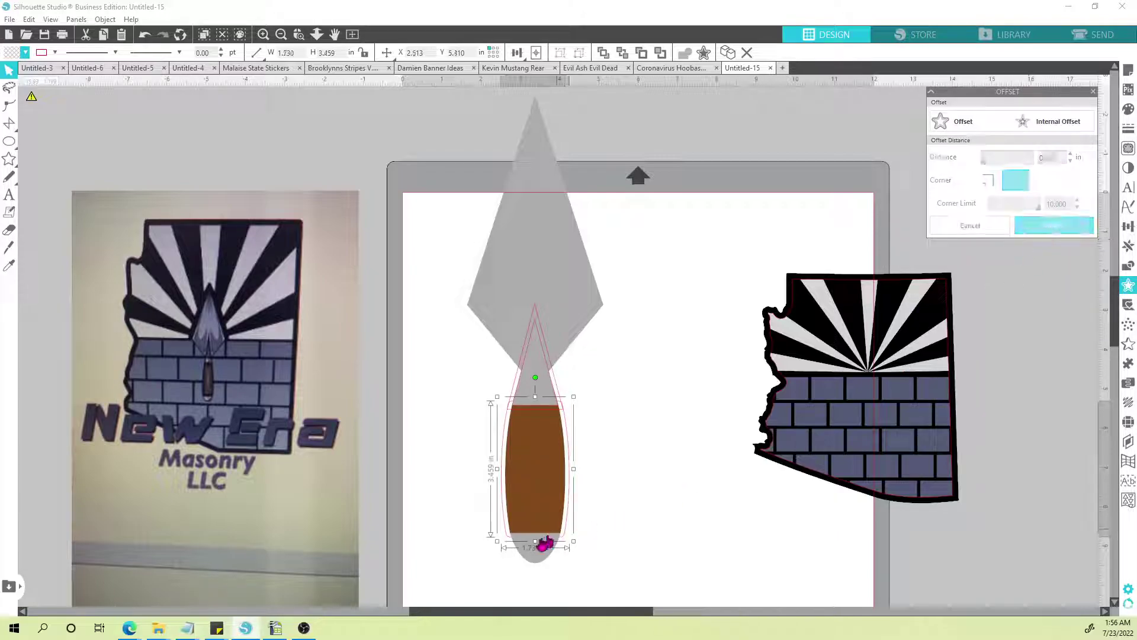
click(529, 557)
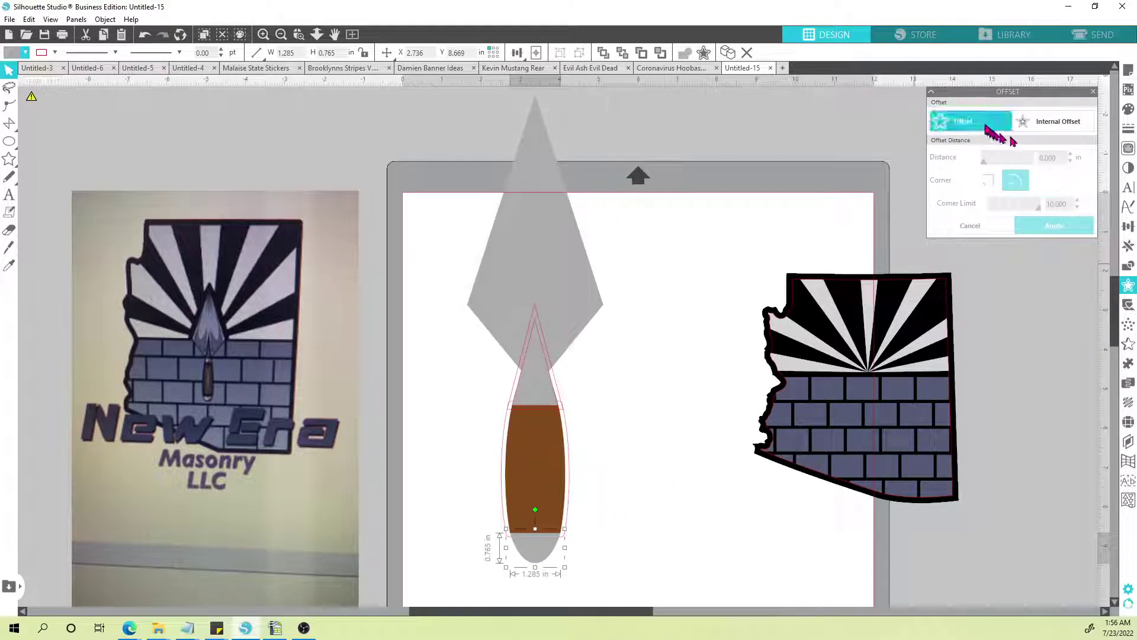
click(996, 134)
click(1049, 225)
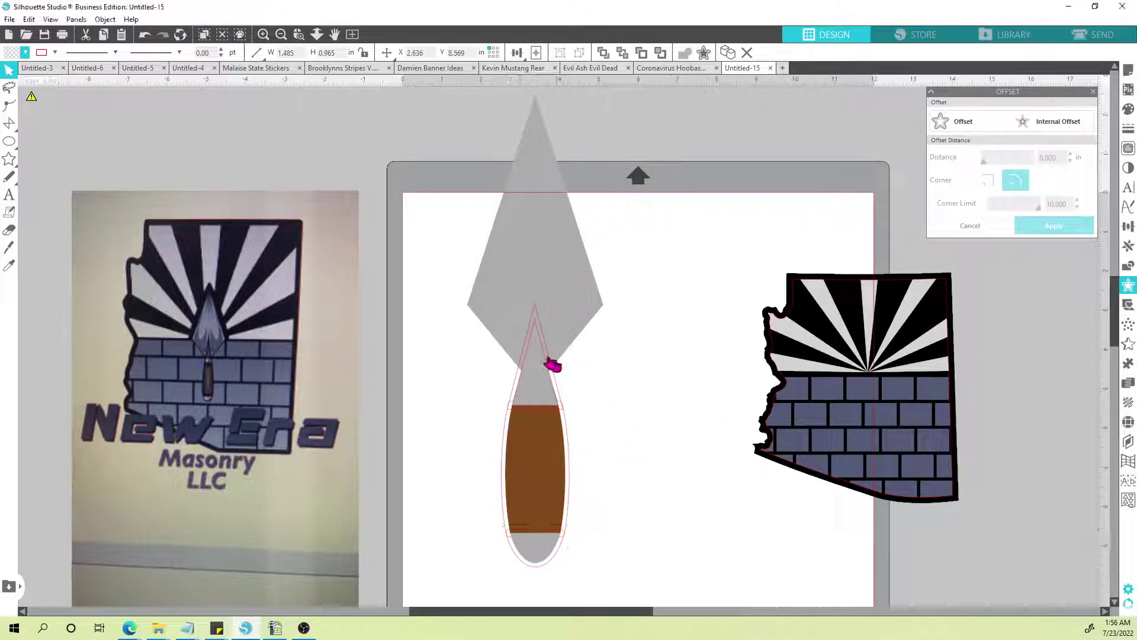
Step: Try to fill the offset outlines of the neck, handle and end cap with black
click(598, 374)
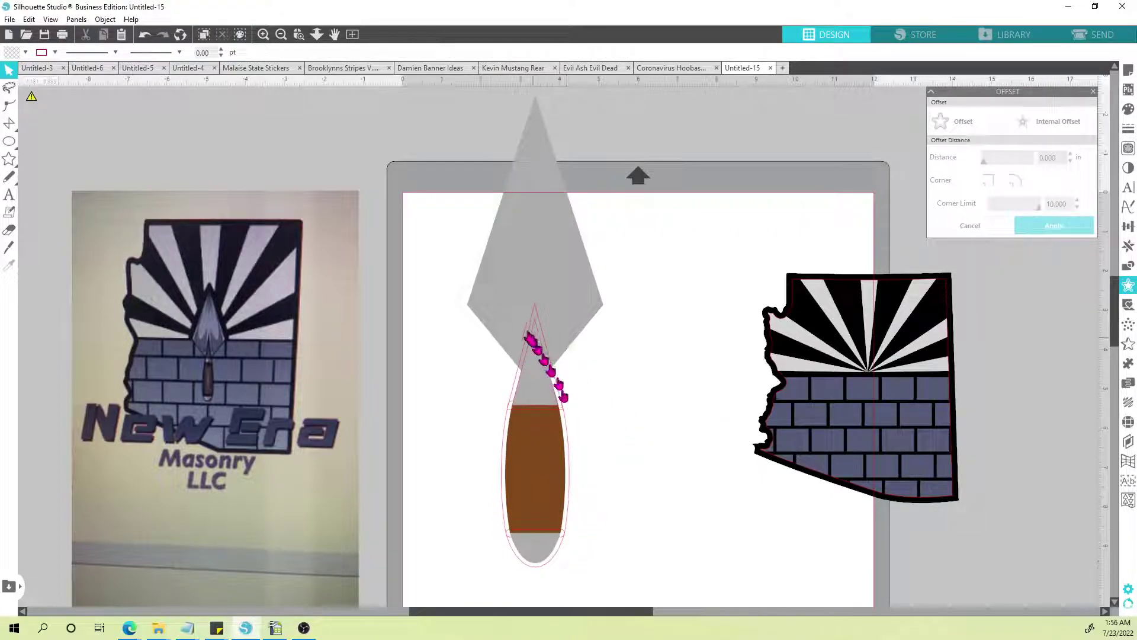
click(515, 385)
click(518, 563)
click(25, 53)
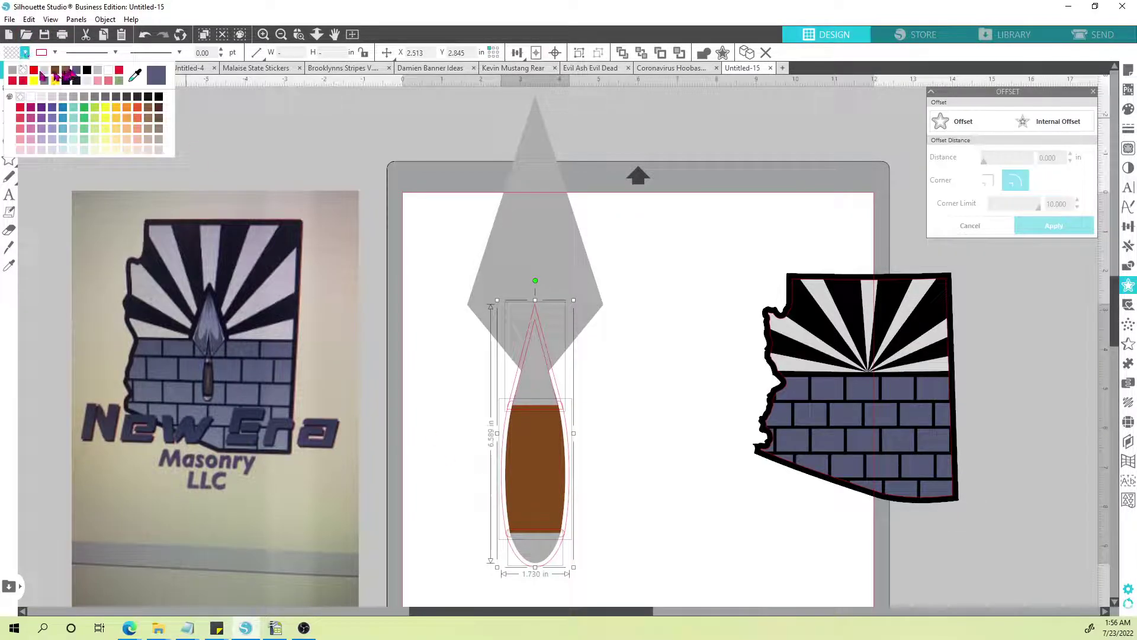
click(159, 96)
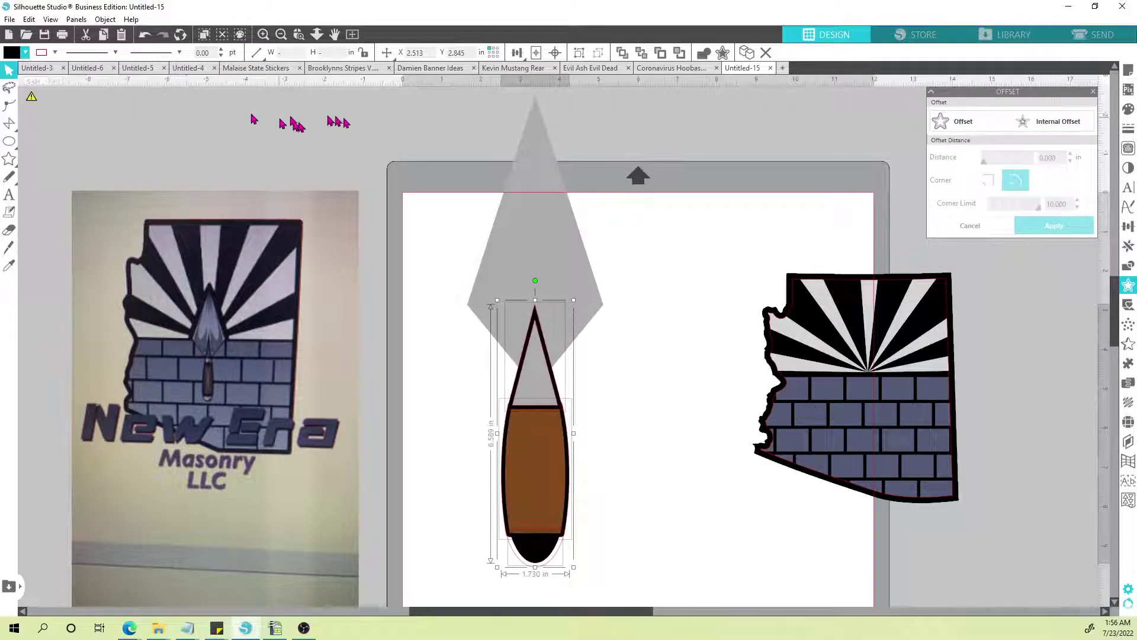
click(386, 133)
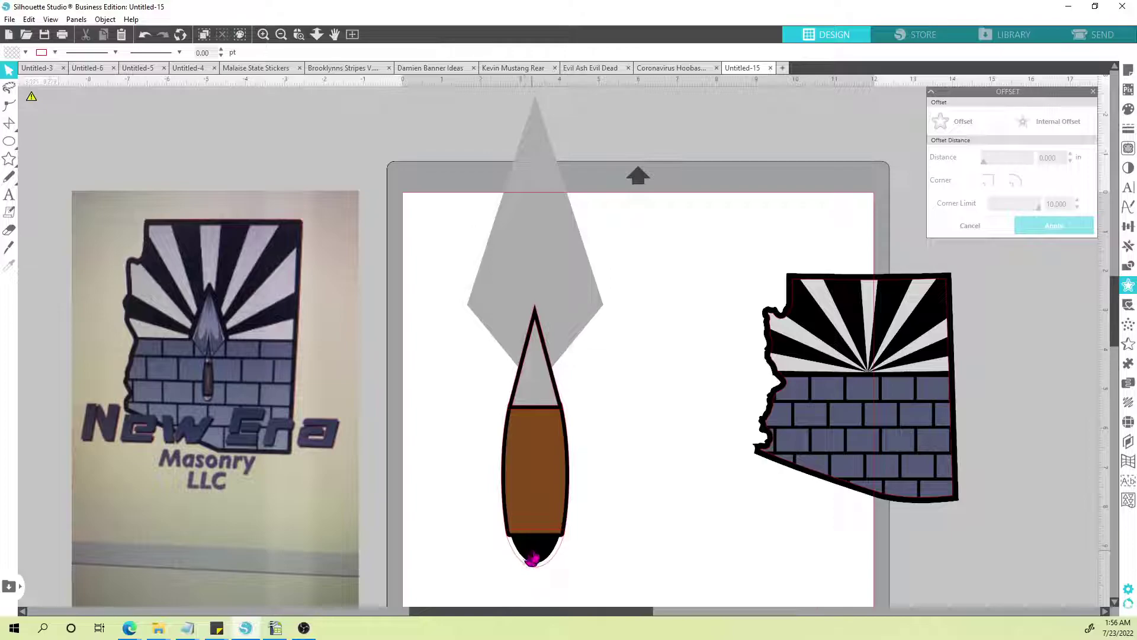
Step: Undo the black fill on the handle outlines and end cap
key(ctrl+z)
key(ctrl+z)
key(ctrl+z)
key(ctrl+z)
Step: Fill the offset shapes around the neck, handle and end cap with black
shift+click(521, 567)
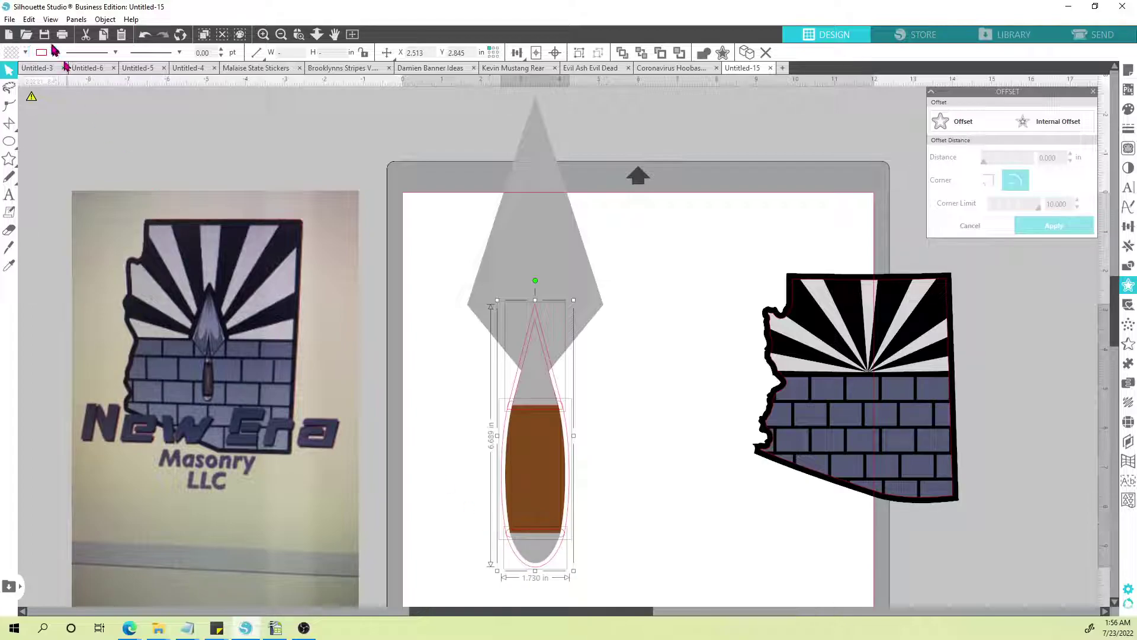
click(25, 52)
click(12, 71)
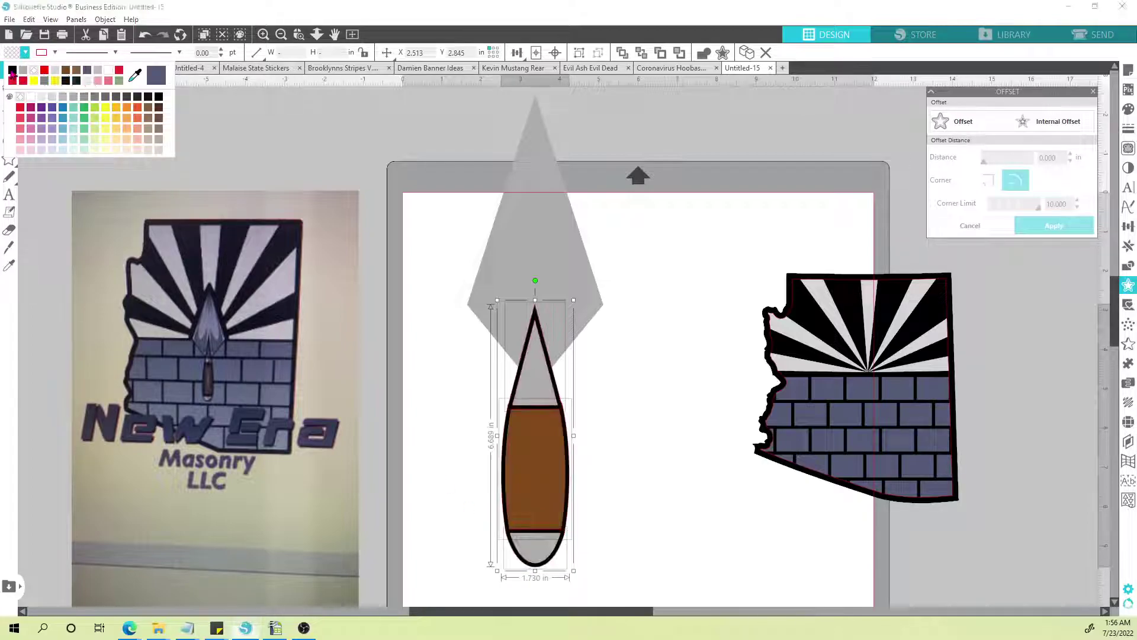
click(330, 137)
Step: Remove the red line color from all parts of the trowel
drag(420, 279, 601, 584)
click(25, 52)
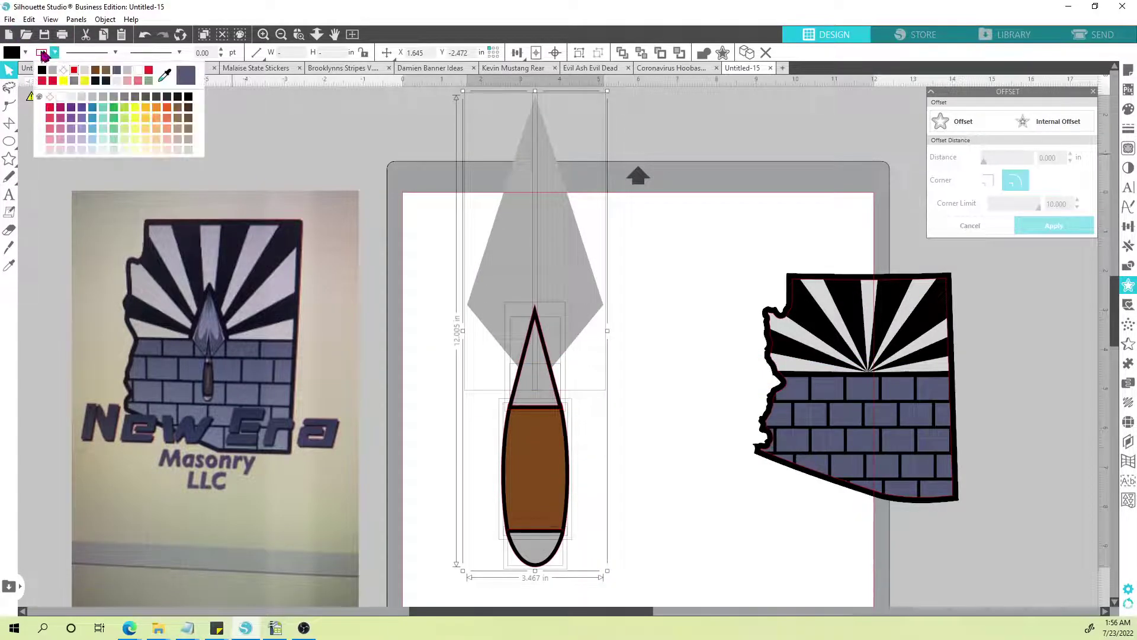
click(328, 106)
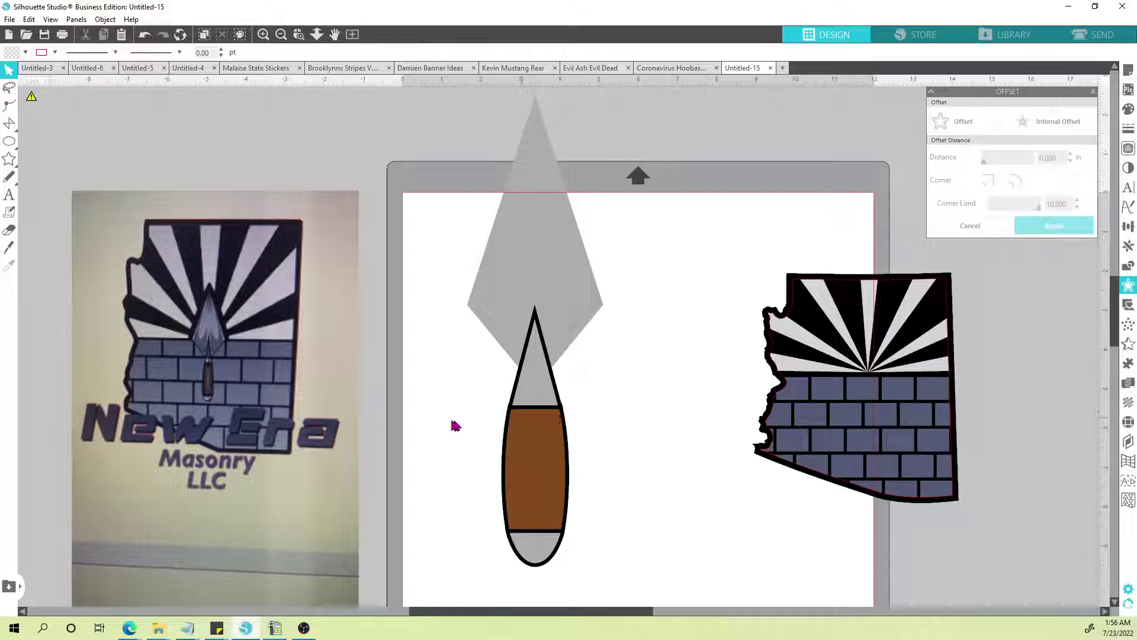
Step: Try welding the neck and handle offset shapes with the end cap, and undo the weld
click(515, 391)
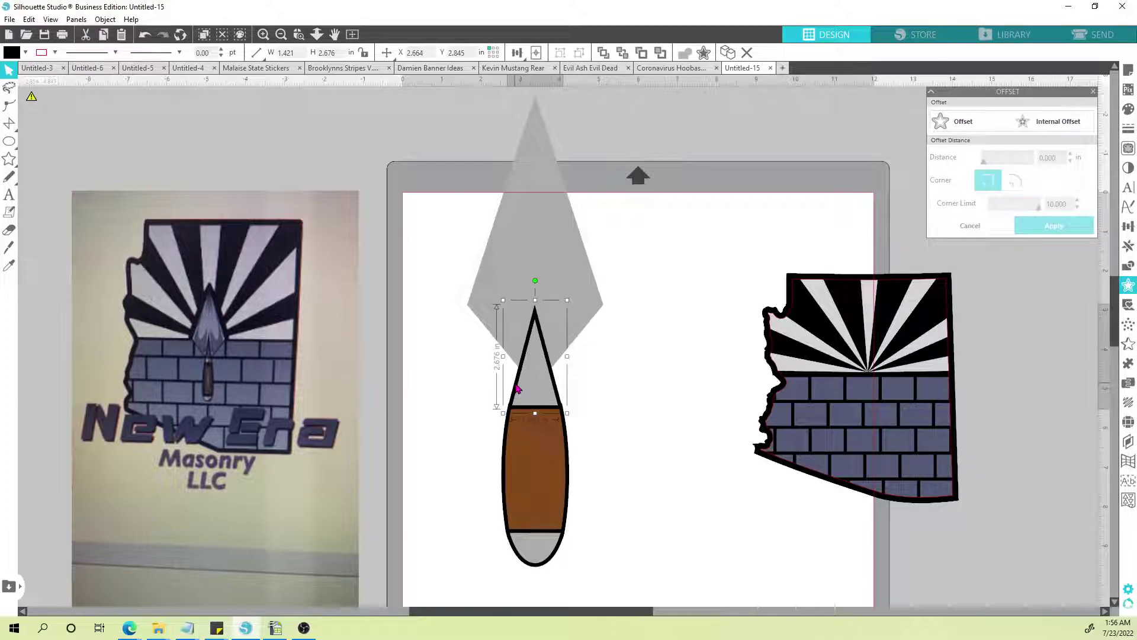
click(498, 509)
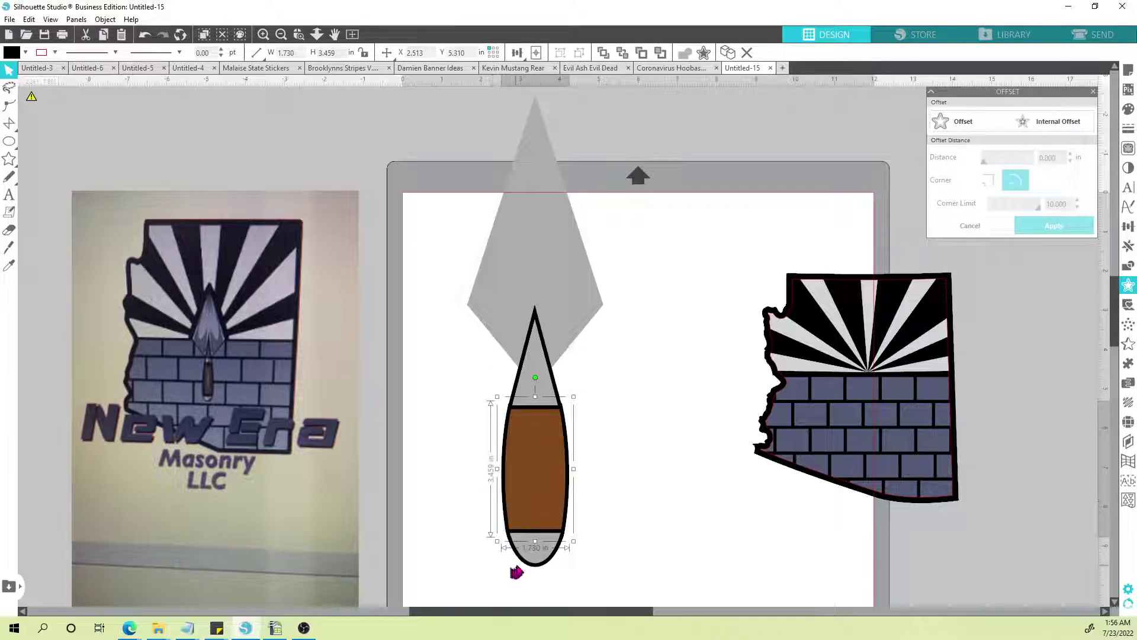
click(521, 553)
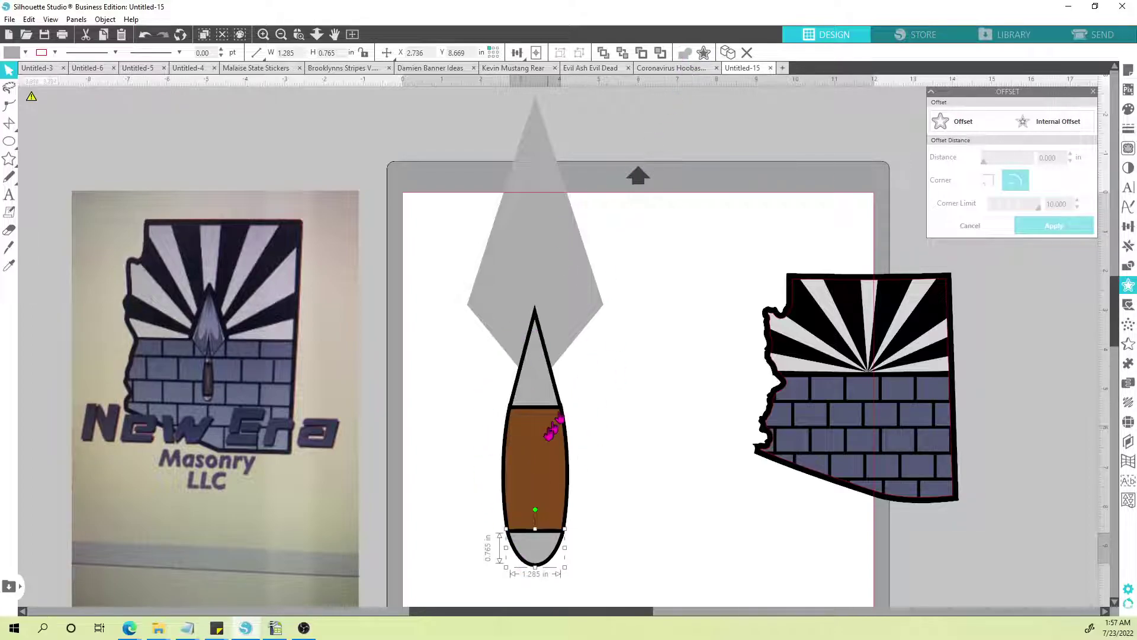
shift+click(503, 493)
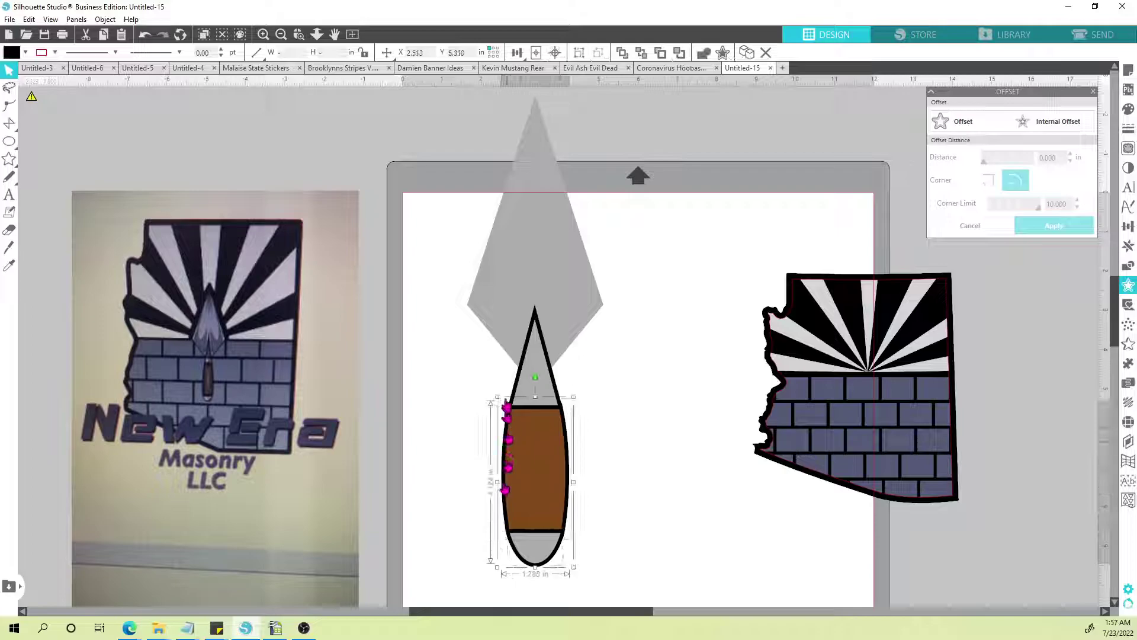
shift+click(517, 385)
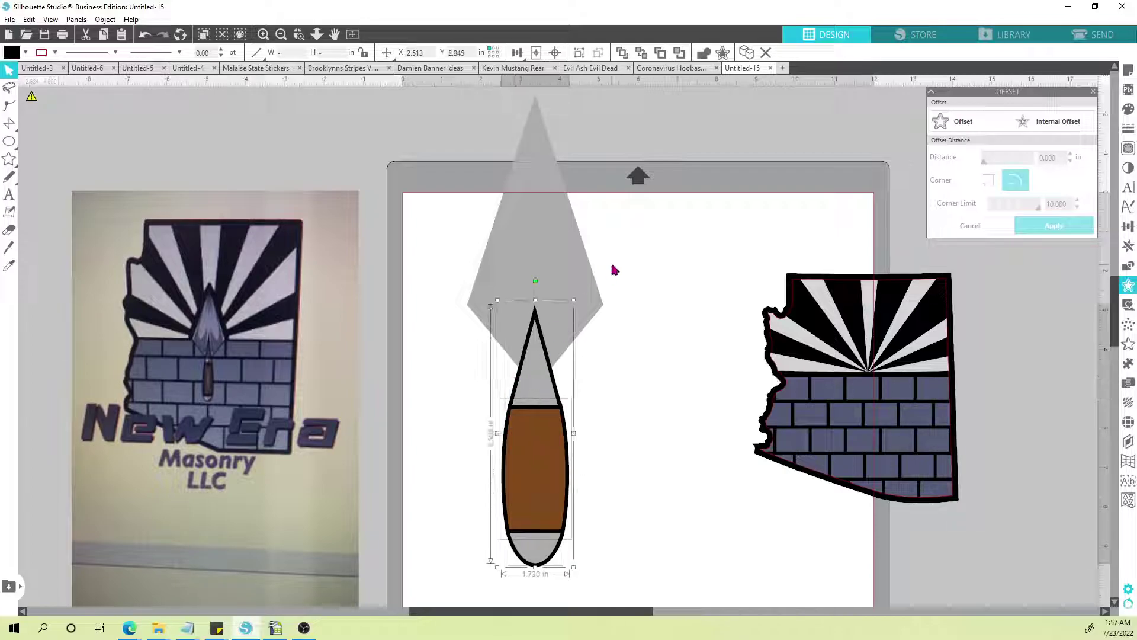
click(705, 54)
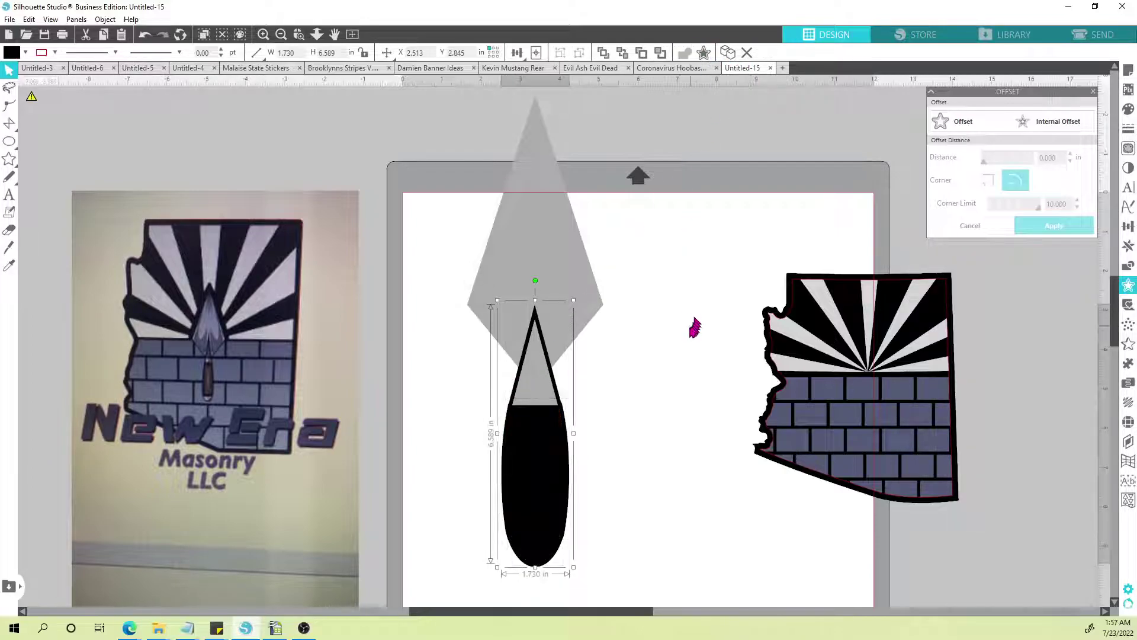
key(ctrl+z)
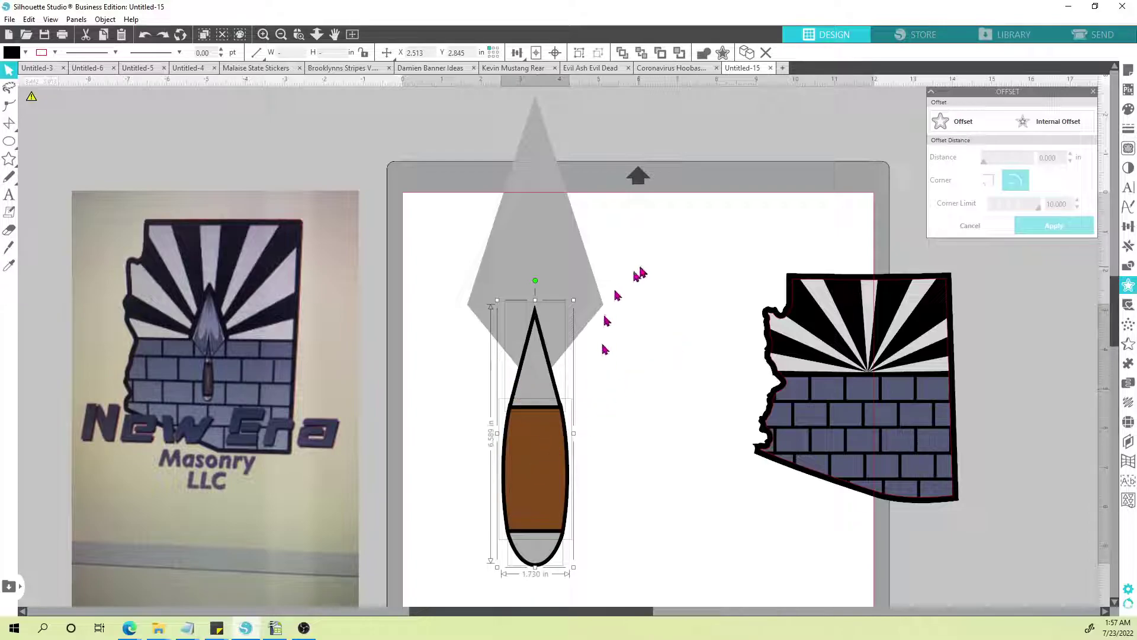
click(681, 292)
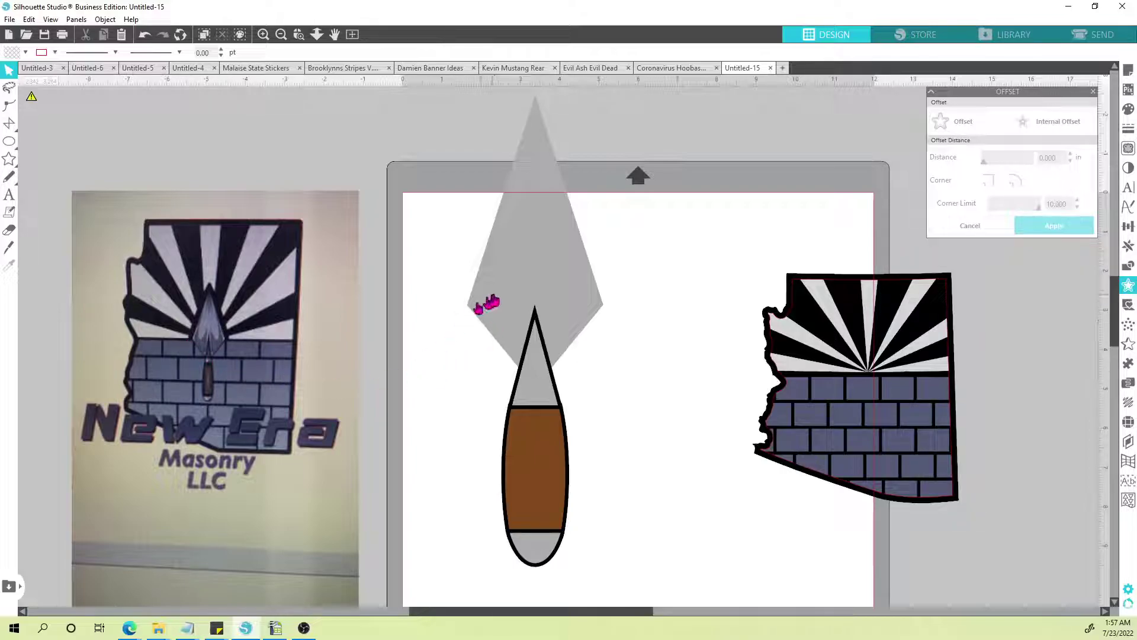
Step: Offset both halves of the grey trowel blade by 0.100 in with rounded corners
click(510, 296)
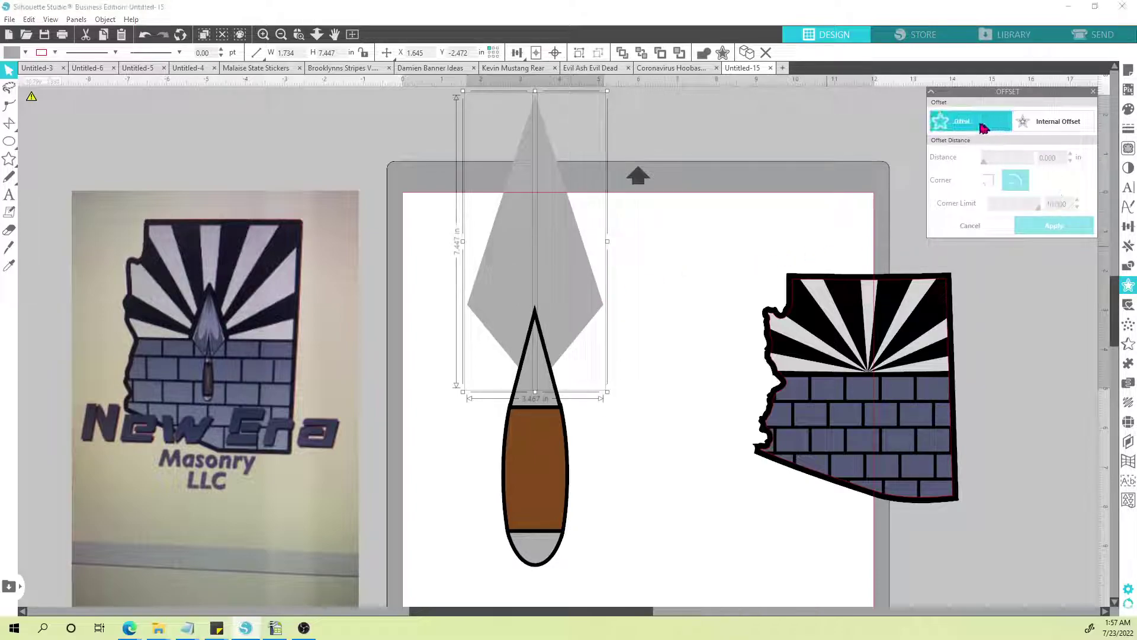
click(957, 120)
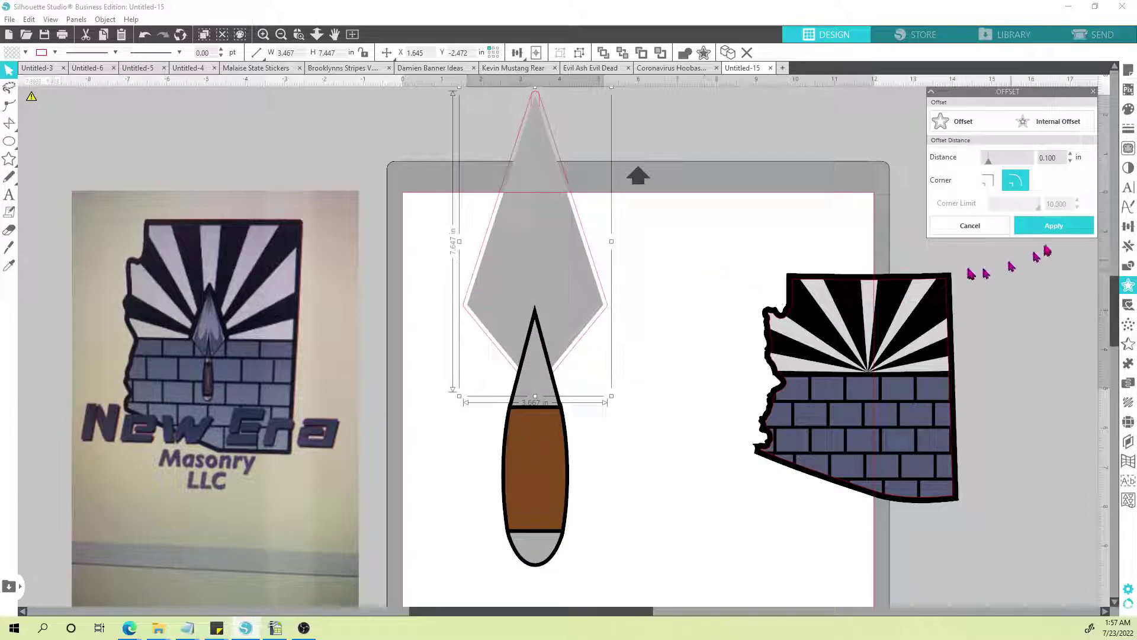
click(1058, 227)
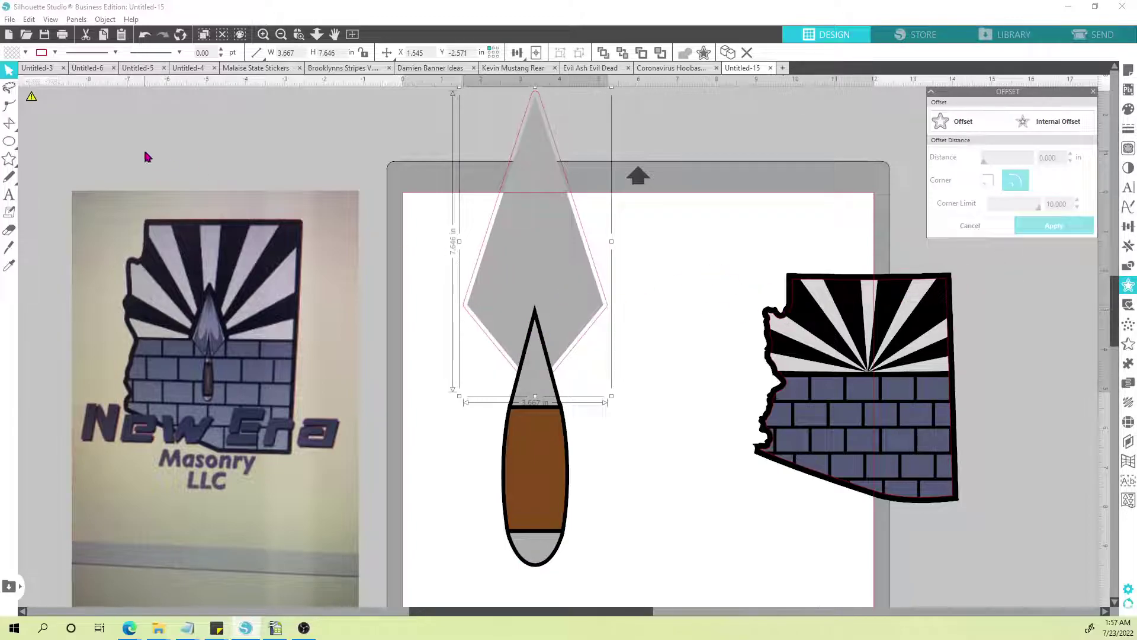
Step: Fill the blade's offset shape with black and remove its line color
click(26, 53)
click(23, 71)
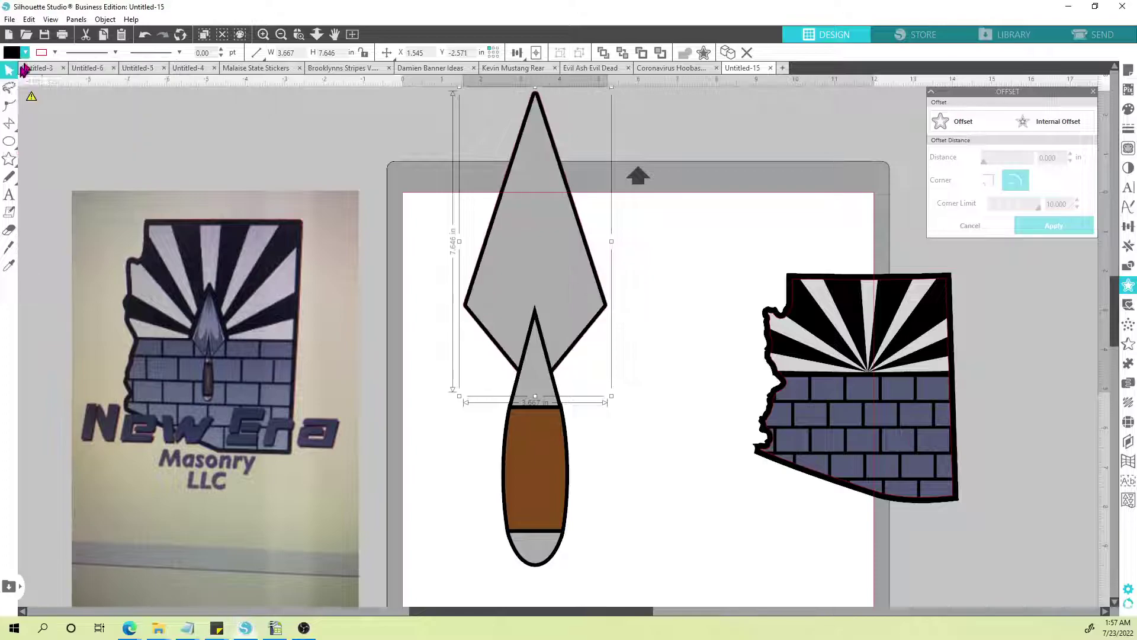
click(40, 53)
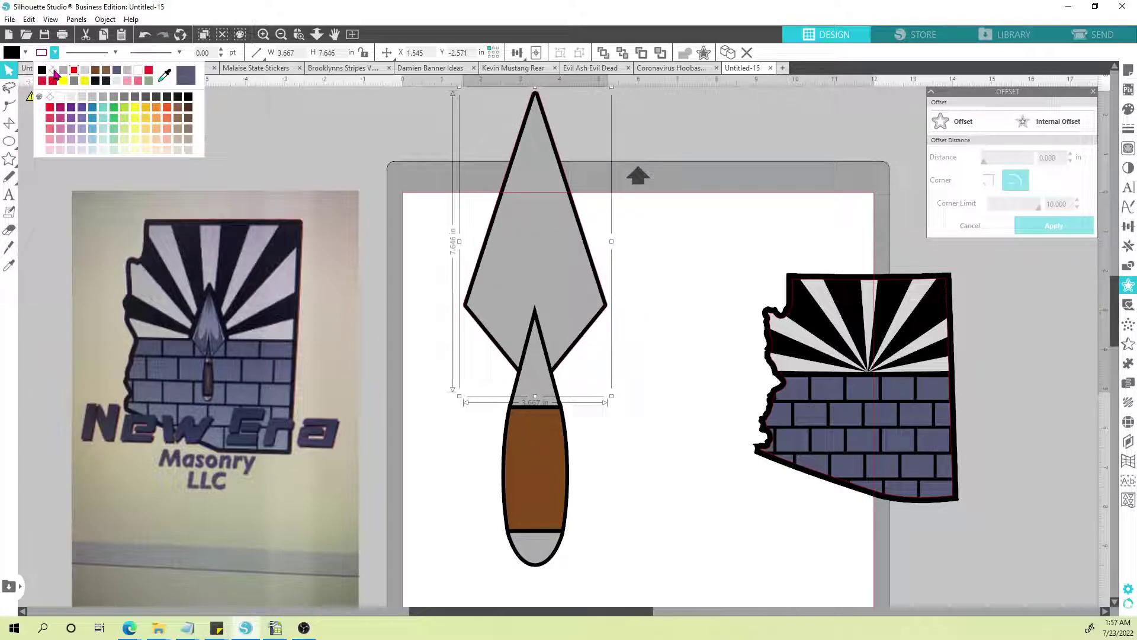
click(54, 71)
click(335, 129)
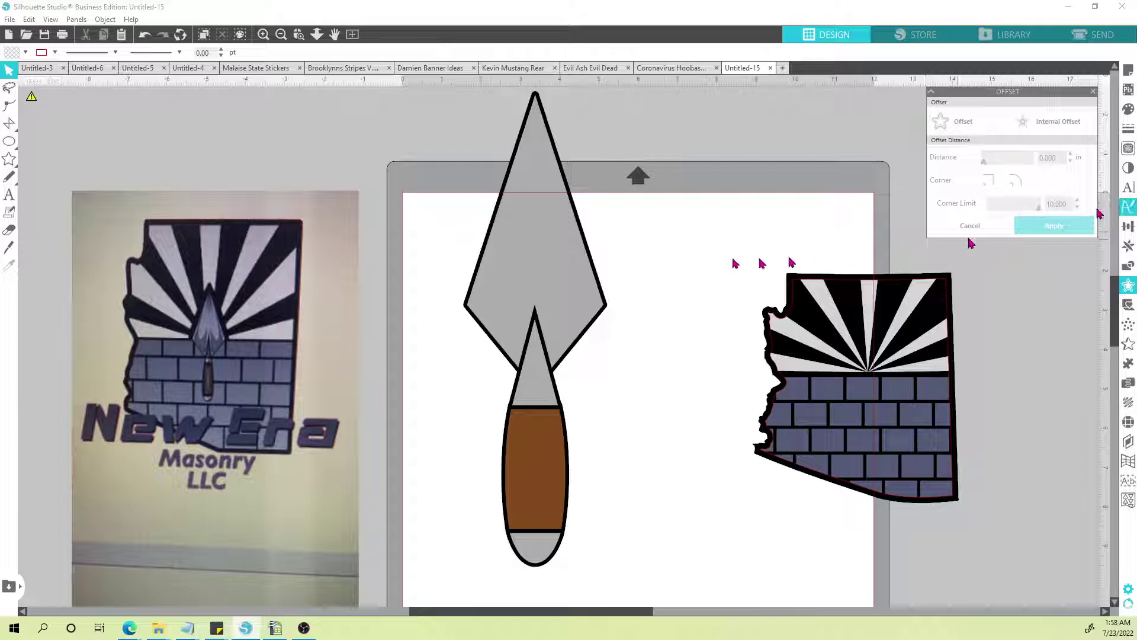
Step: Duplicate the blade's black offset shape and place the copy between the reference photo and the trowel, shifting the photo aside to make room
click(494, 223)
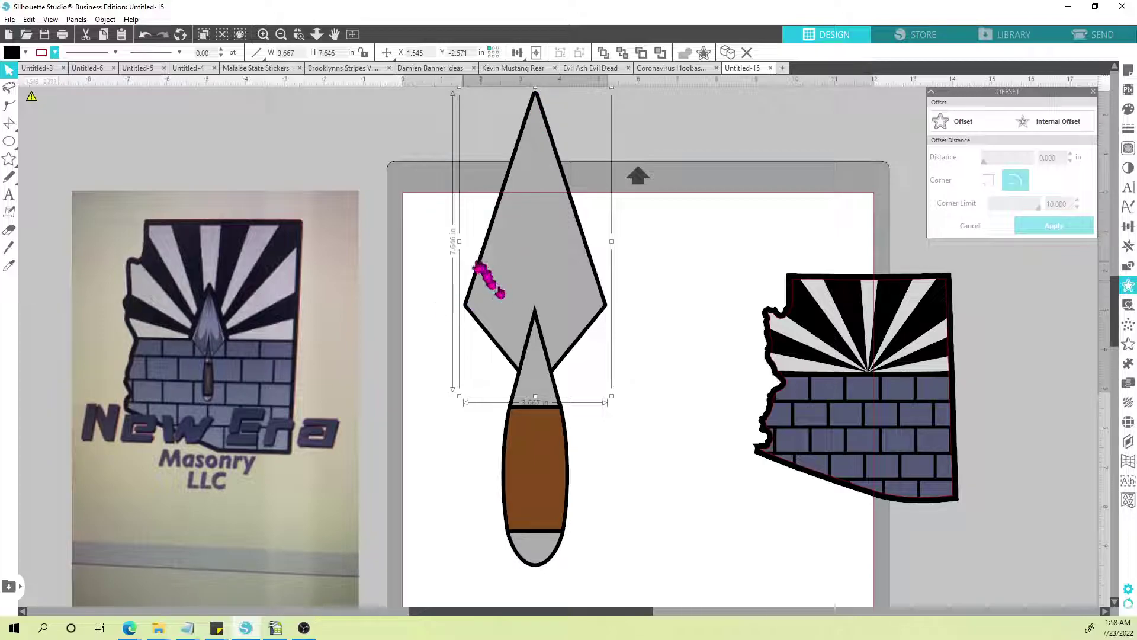
key(ctrl+d)
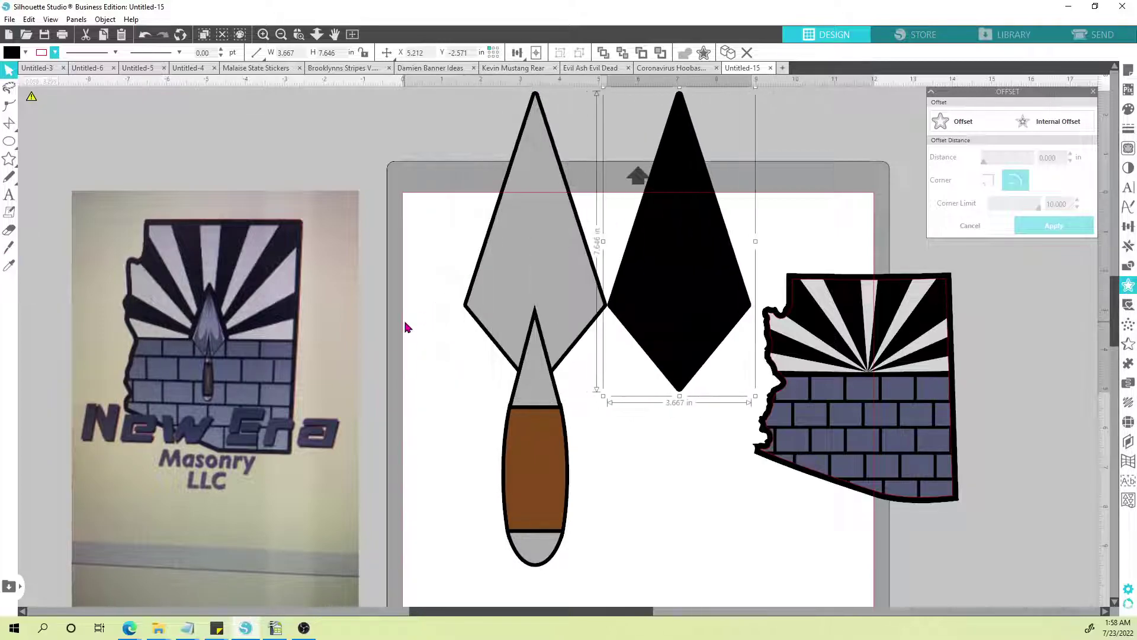
drag(690, 276, 706, 276)
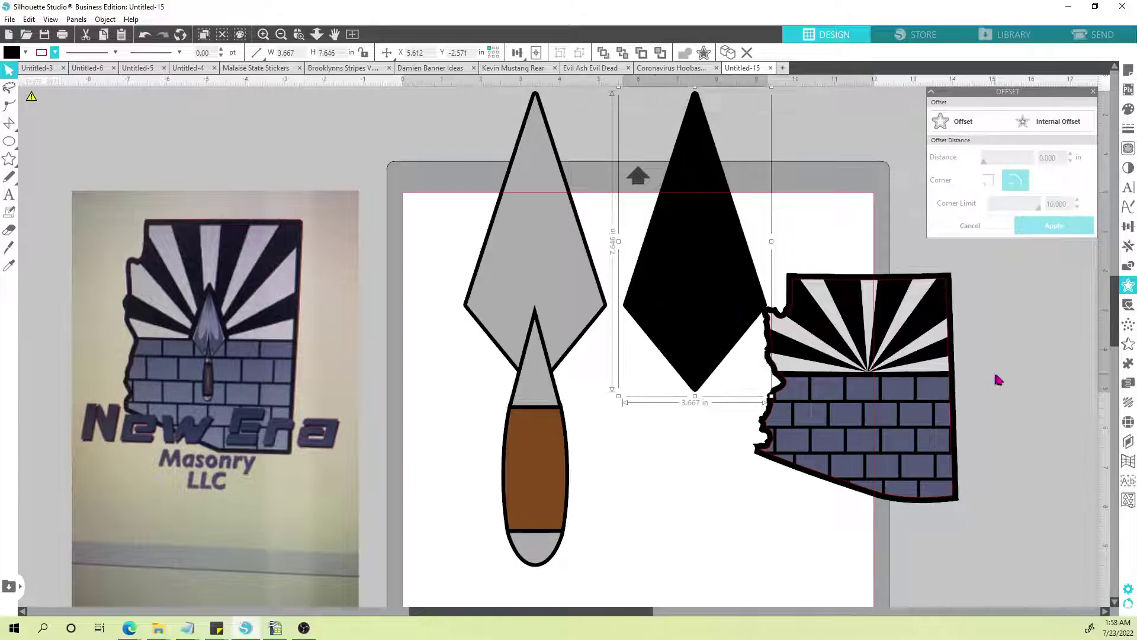
drag(714, 247, 397, 278)
drag(267, 304, 119, 261)
drag(385, 268, 308, 264)
click(238, 278)
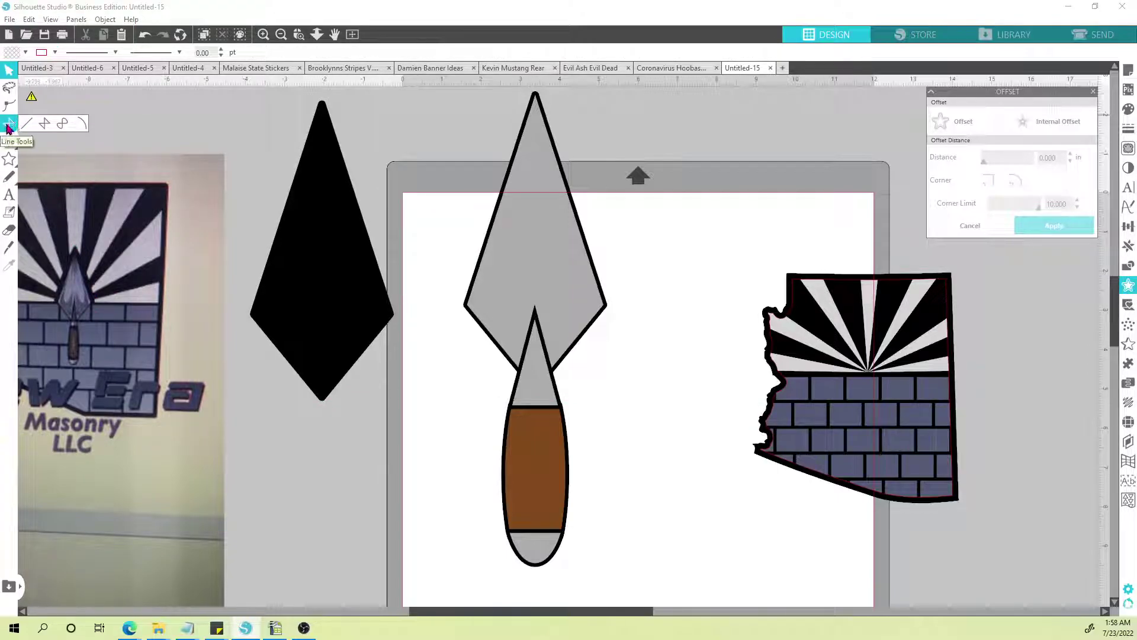
Step: Draw a closed polygon about 4.84 by 4.37 in around the lower part of the black blade copy, level with its widest corners
click(44, 123)
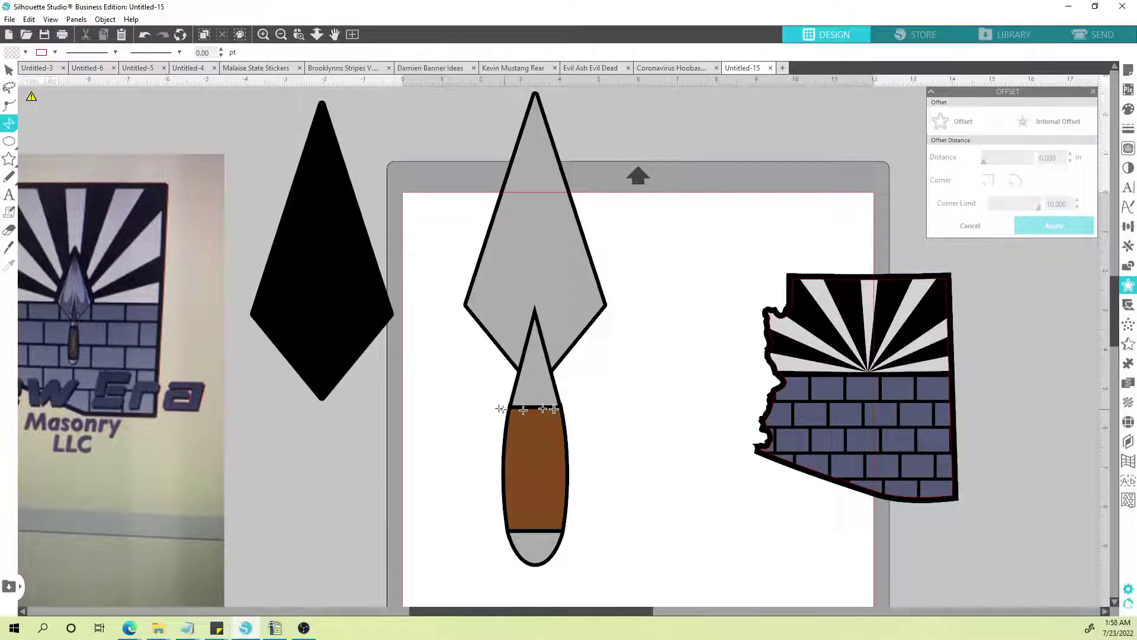
click(237, 312)
click(400, 313)
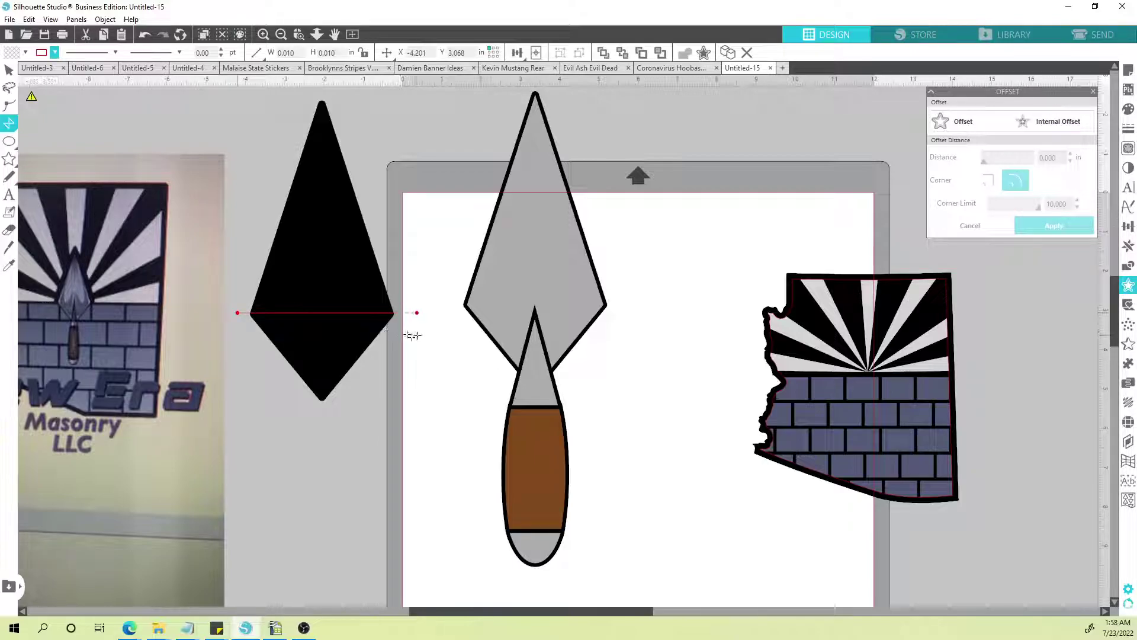
click(427, 336)
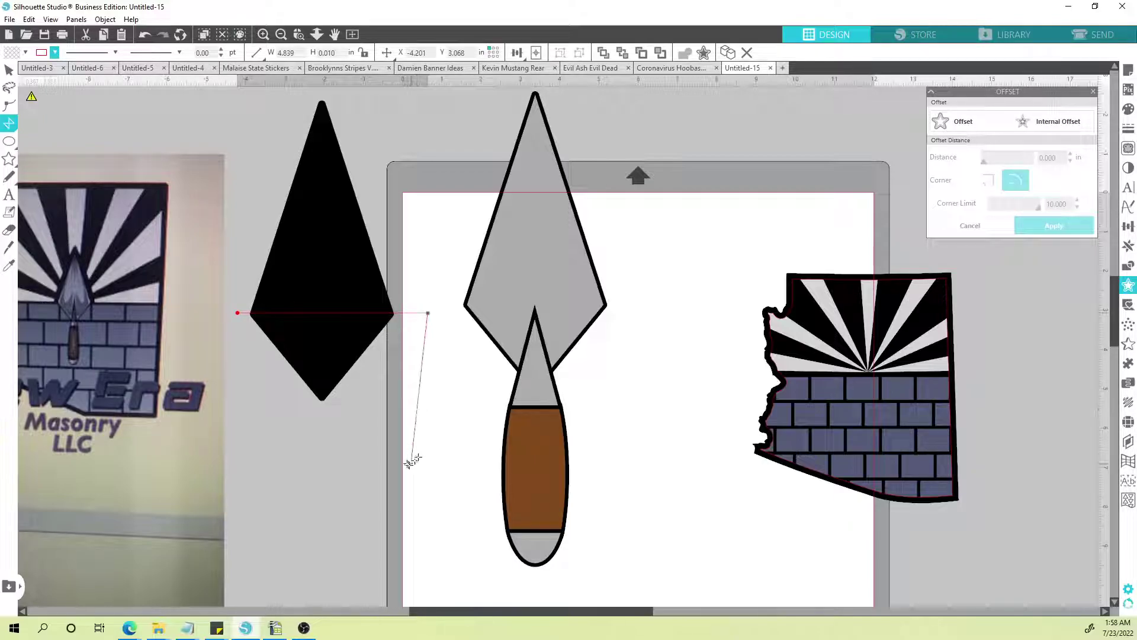
click(427, 485)
click(254, 380)
click(237, 314)
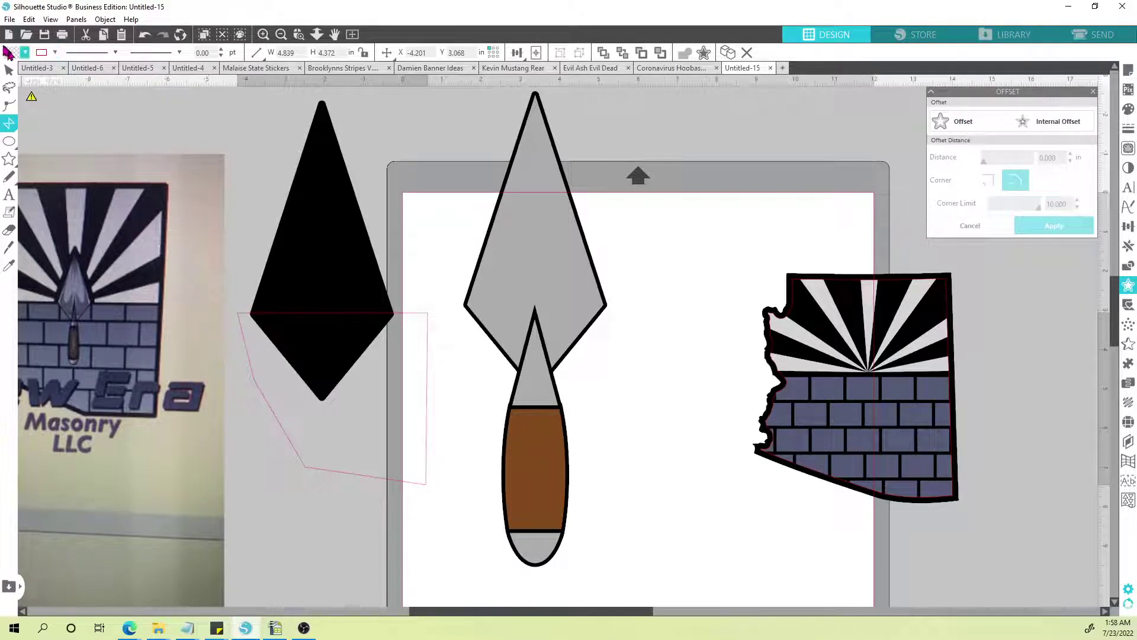
Step: Subtract the polygon from the black blade copy to leave only its upper triangle
click(9, 70)
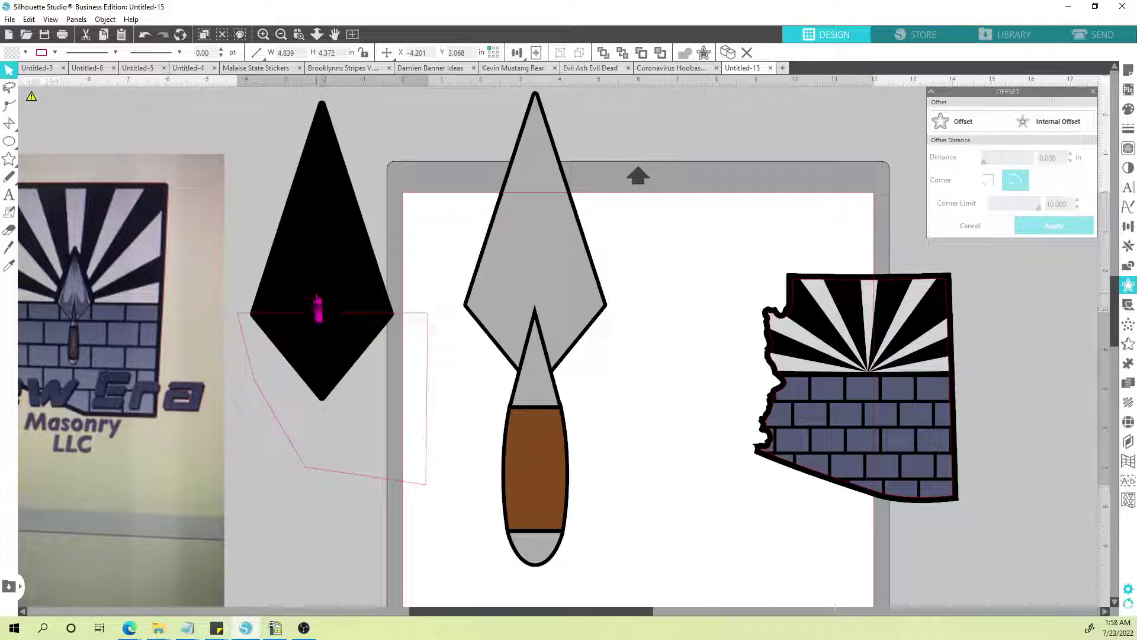
drag(246, 271, 337, 358)
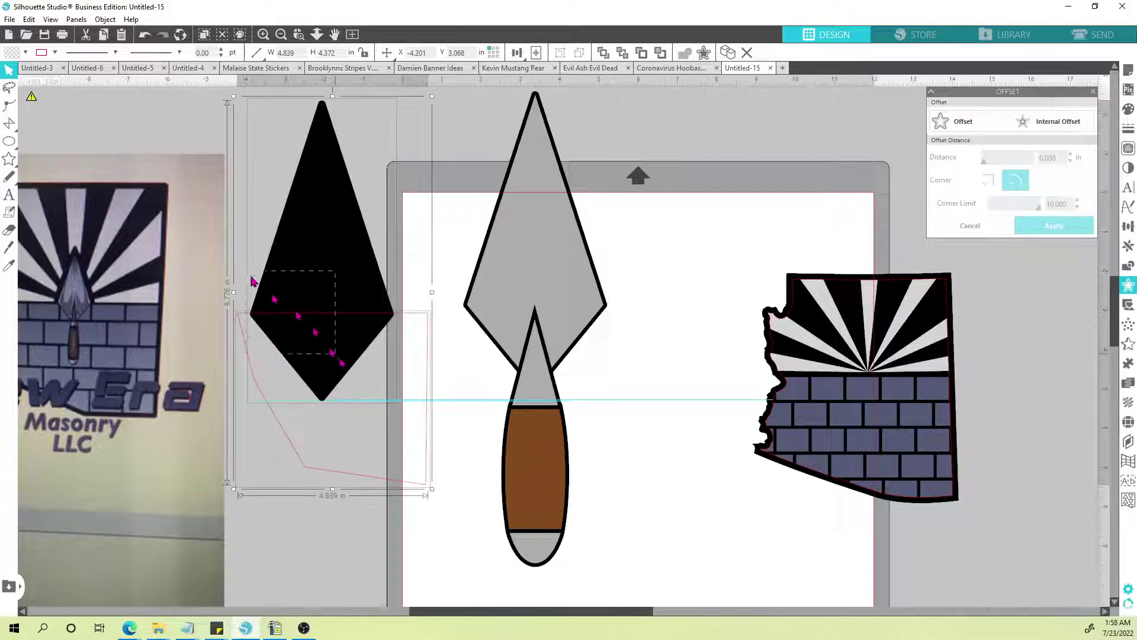
click(1127, 266)
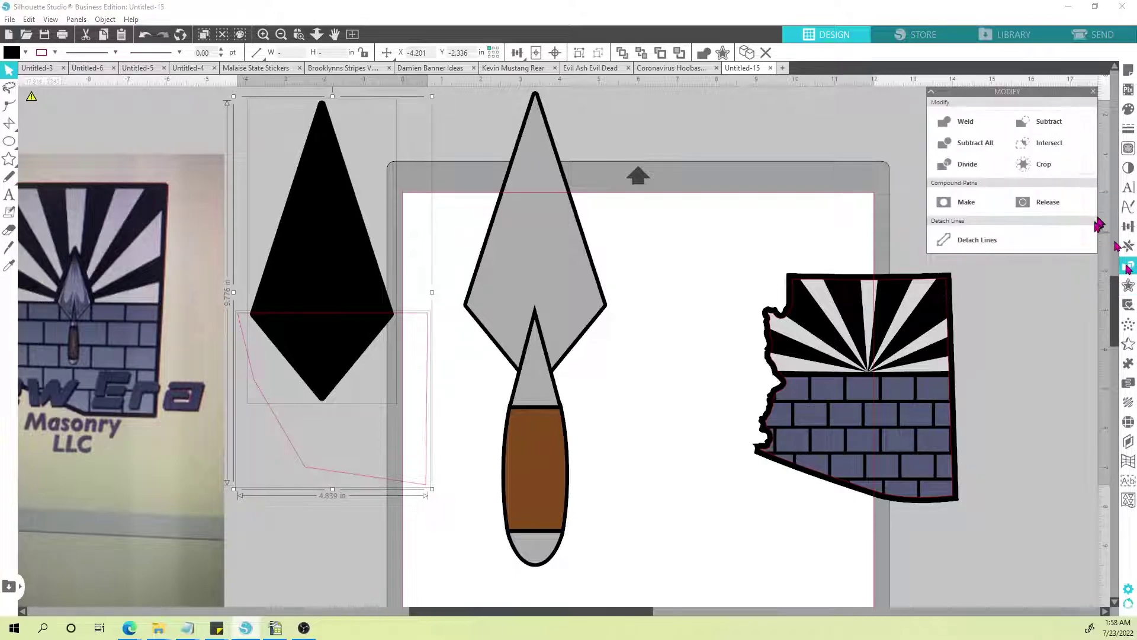
click(1044, 123)
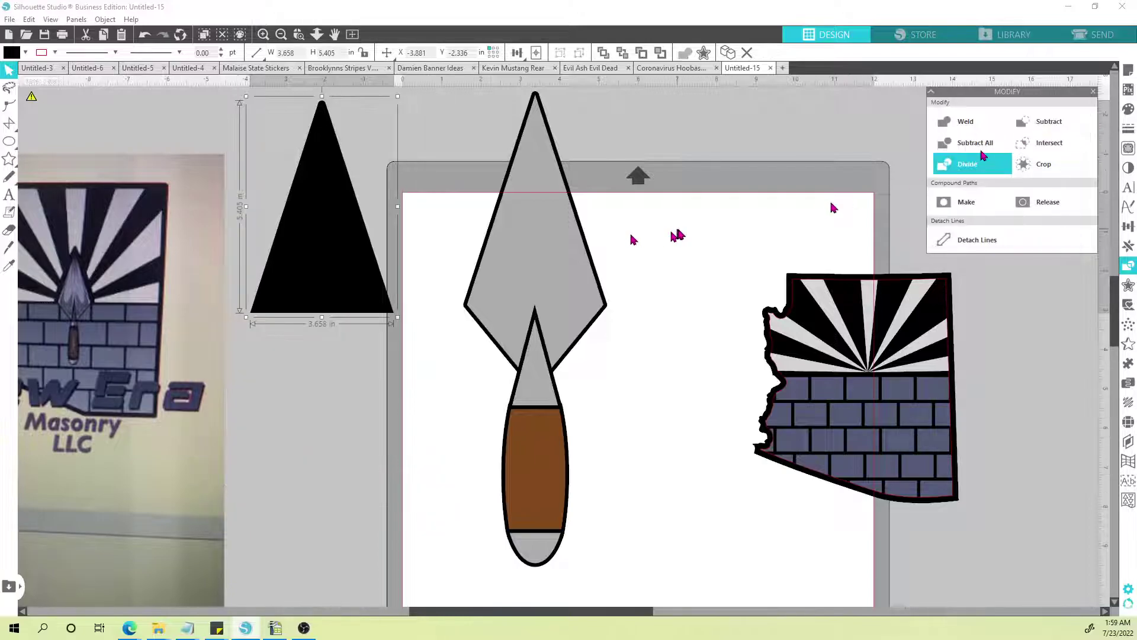
Step: Enlarge the black triangle to about 3.93 by 5.81 in and place it over the upper part of the trowel blade
drag(312, 272, 349, 261)
scroll(348, 261, down, 4)
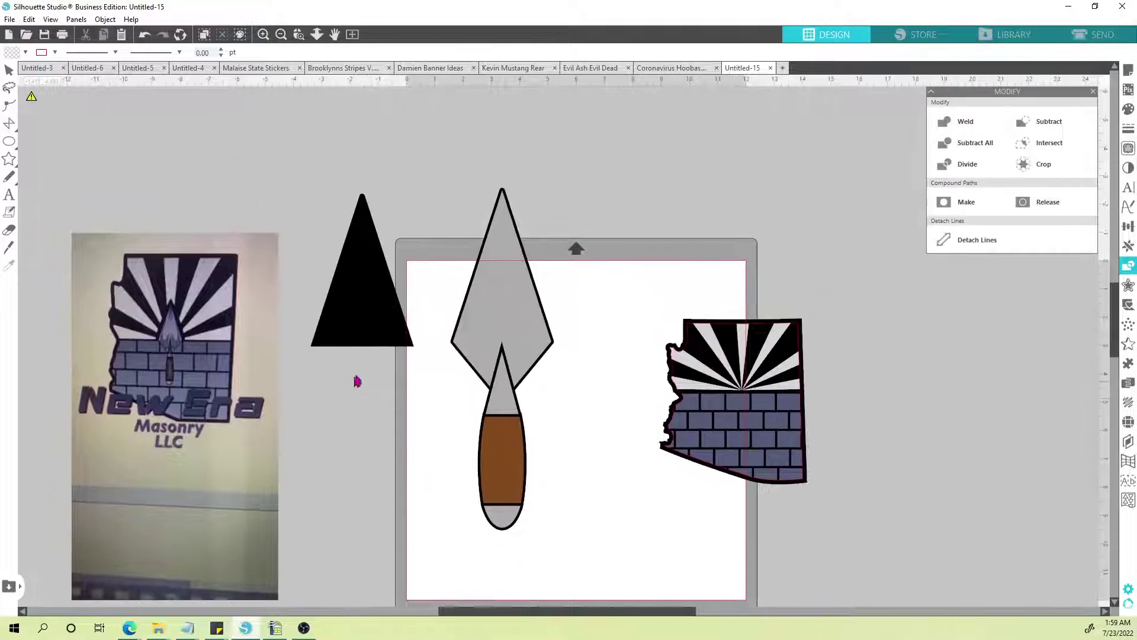
click(363, 315)
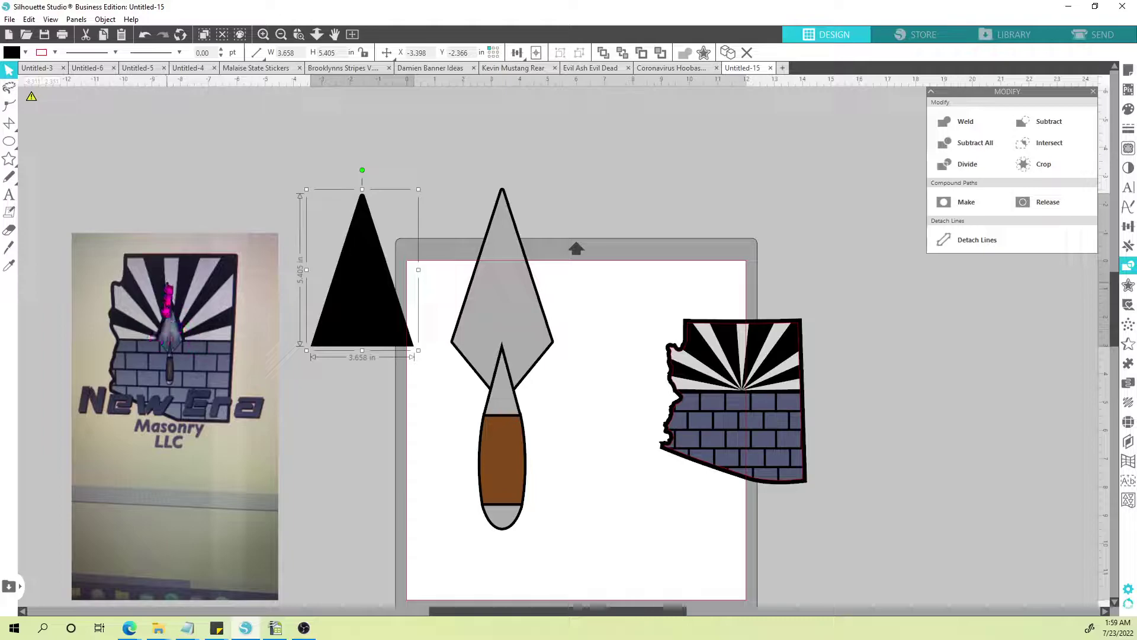
drag(418, 189, 436, 179)
drag(378, 271, 506, 276)
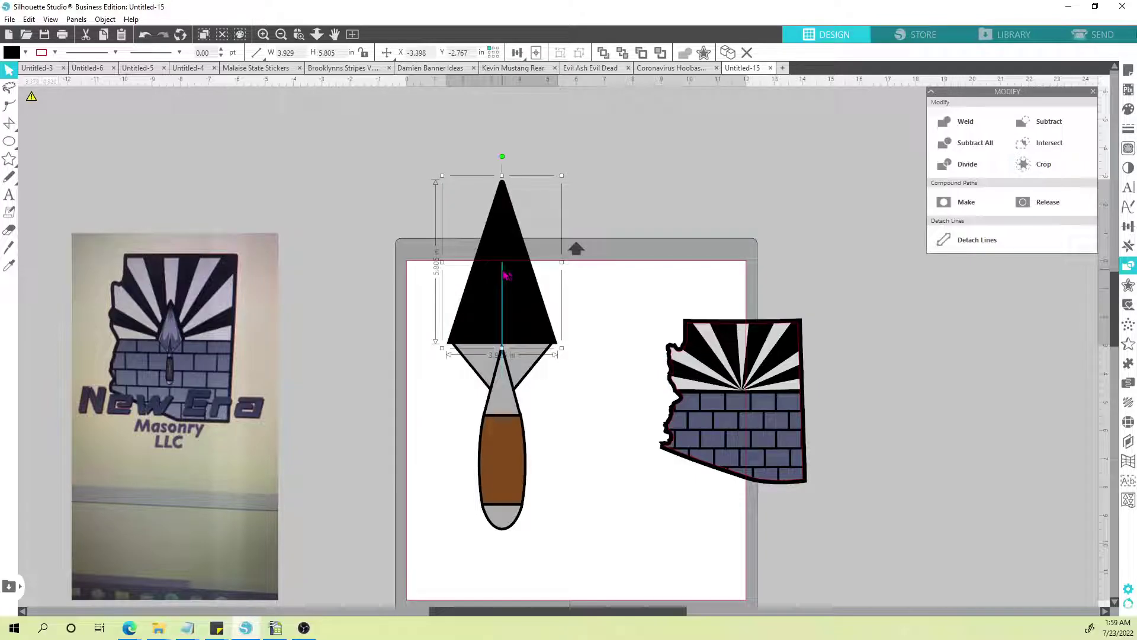
Step: Send the black triangle behind the trowel and enlarge it to about 4.49 by 6.63 in, centered on the blade as a thicker upper outline
click(643, 52)
drag(563, 175, 507, 184)
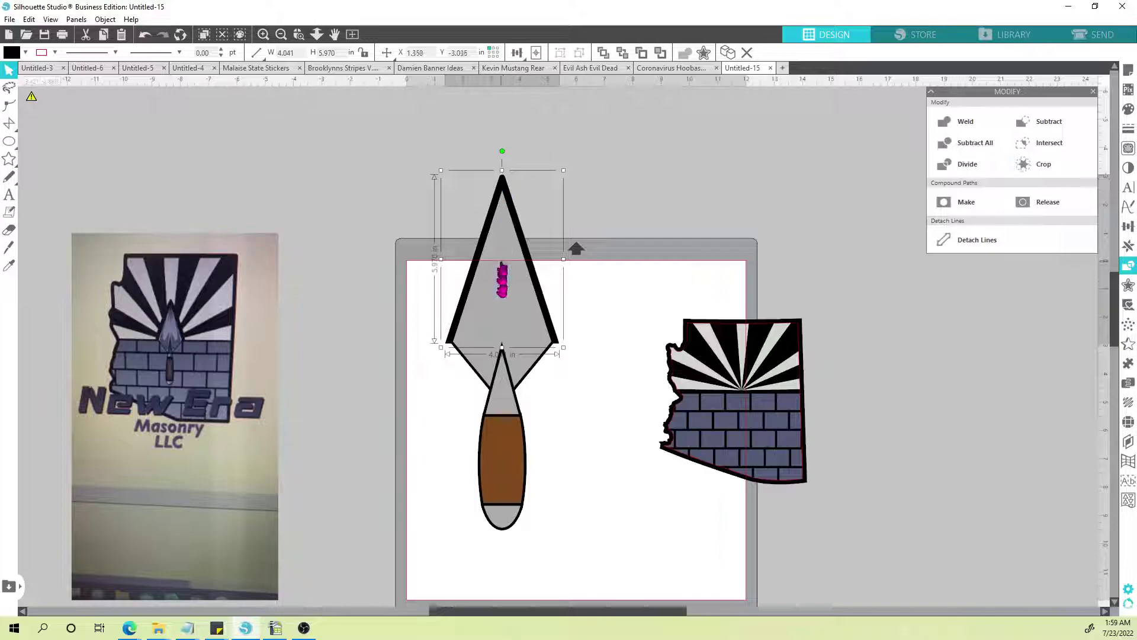
drag(505, 186, 507, 185)
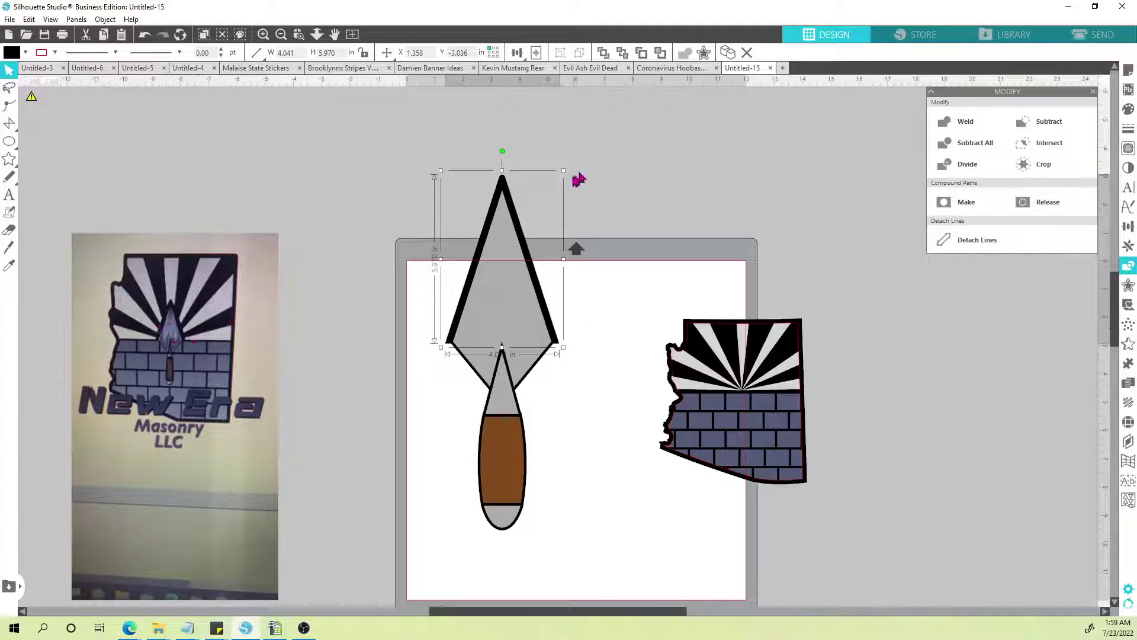
drag(564, 171, 604, 162)
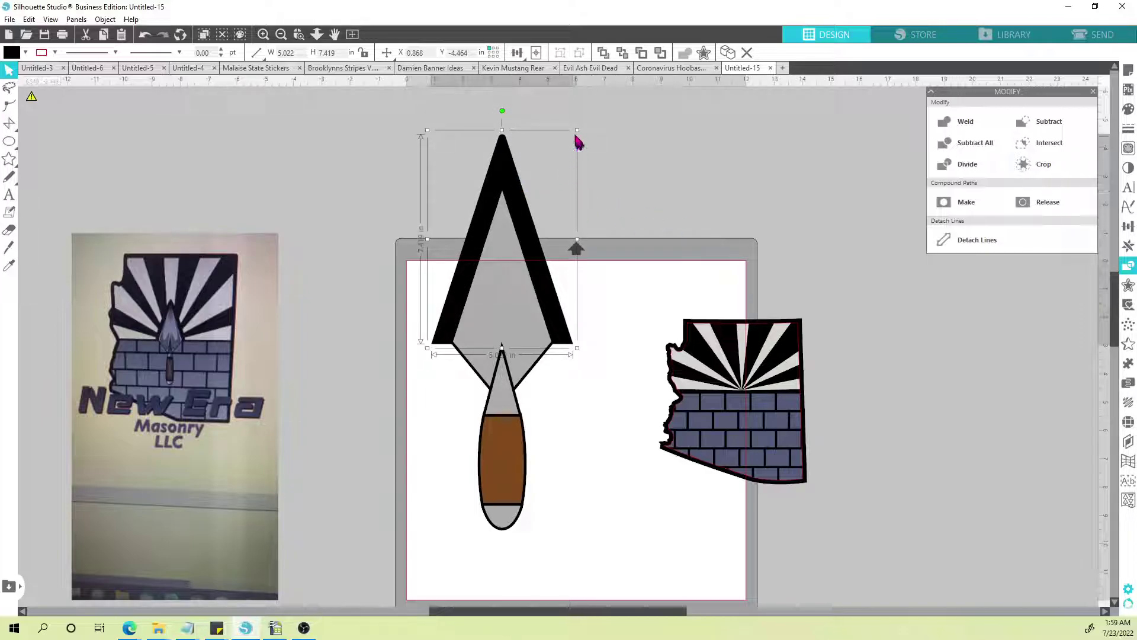
drag(576, 129, 566, 146)
drag(500, 182, 505, 182)
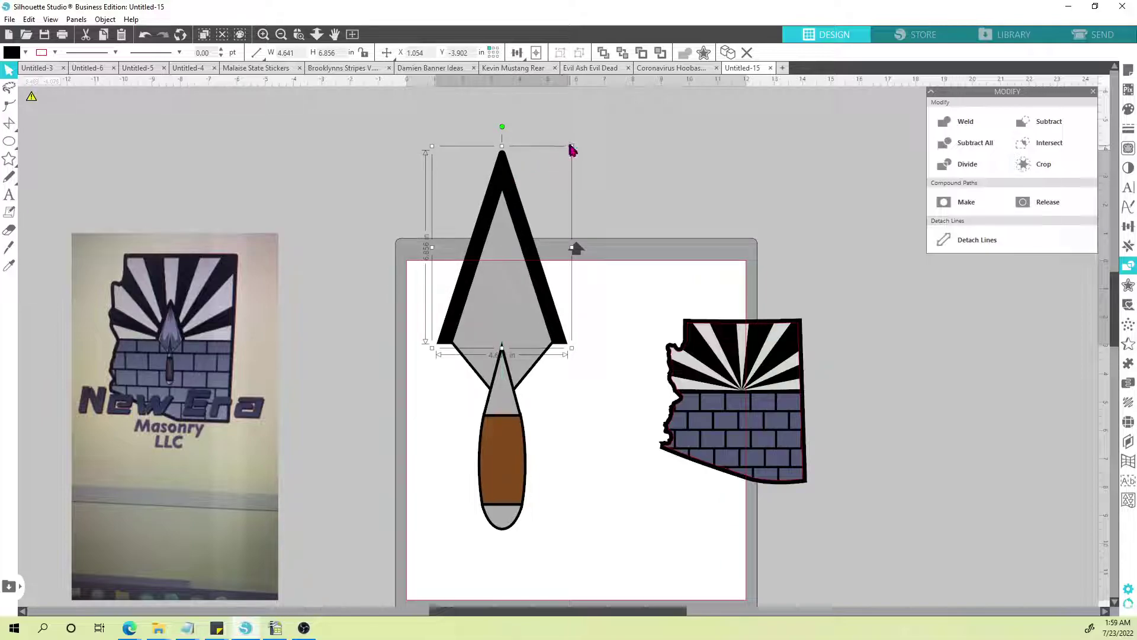
drag(570, 146, 567, 152)
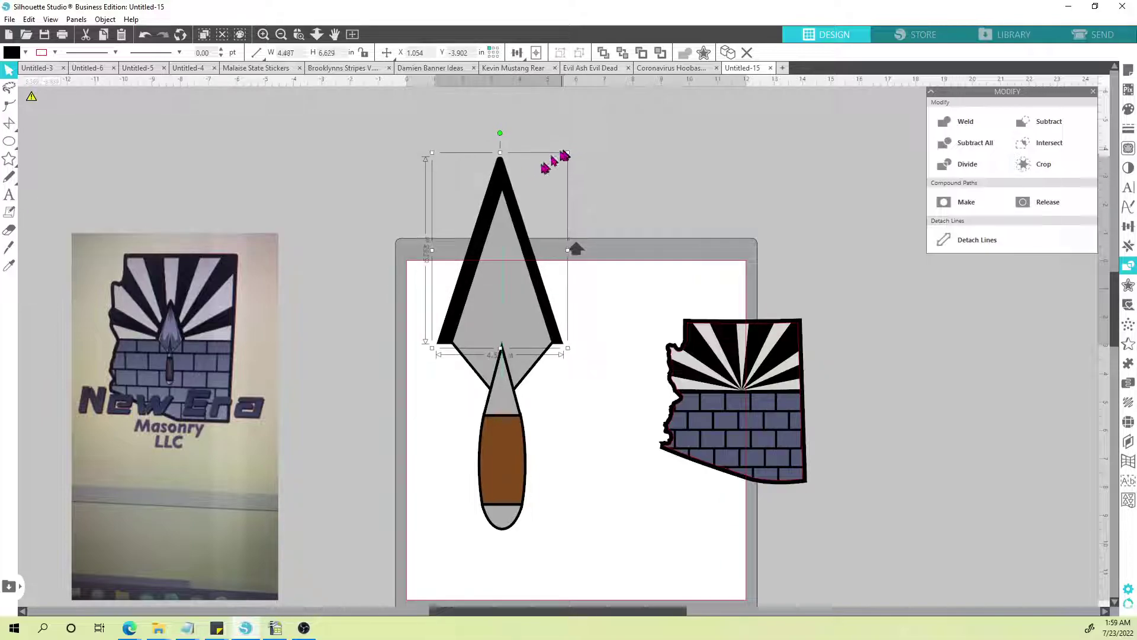
drag(501, 180, 503, 177)
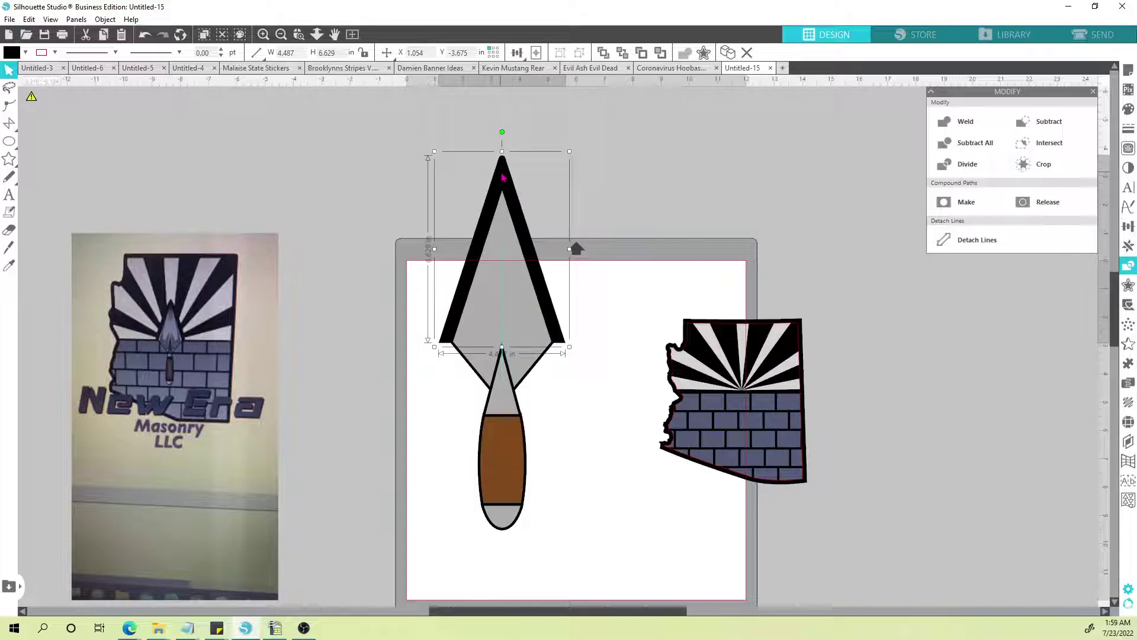
click(338, 184)
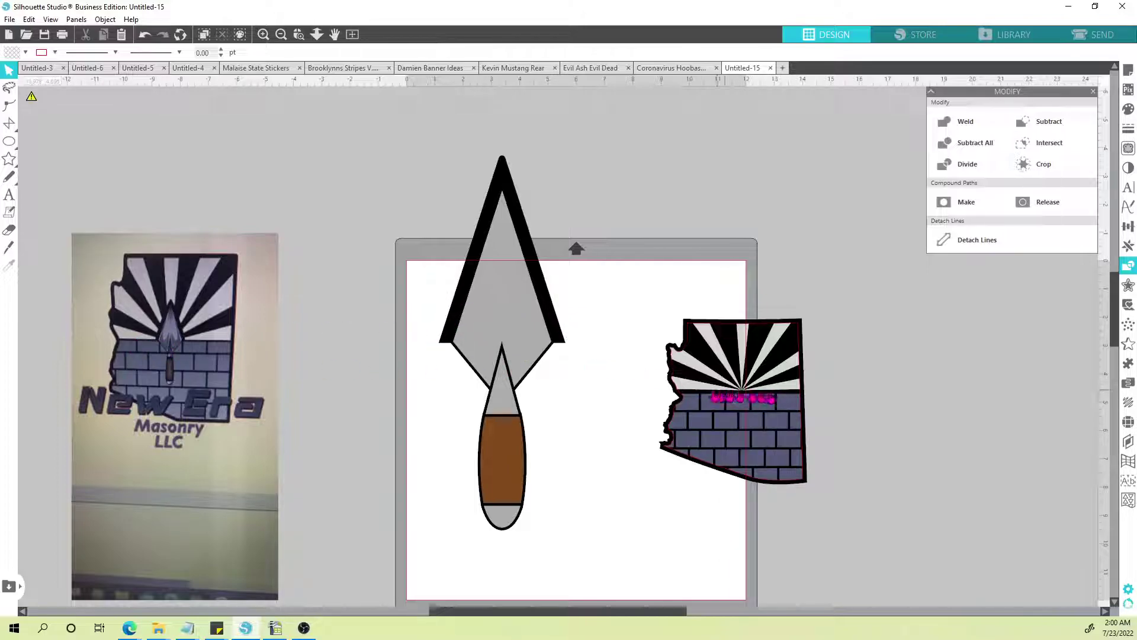
Step: Scale the whole trowel with its black outlines down to about 1.32 by 3.91 in
drag(383, 143, 605, 354)
drag(601, 418, 468, 261)
drag(460, 215, 574, 388)
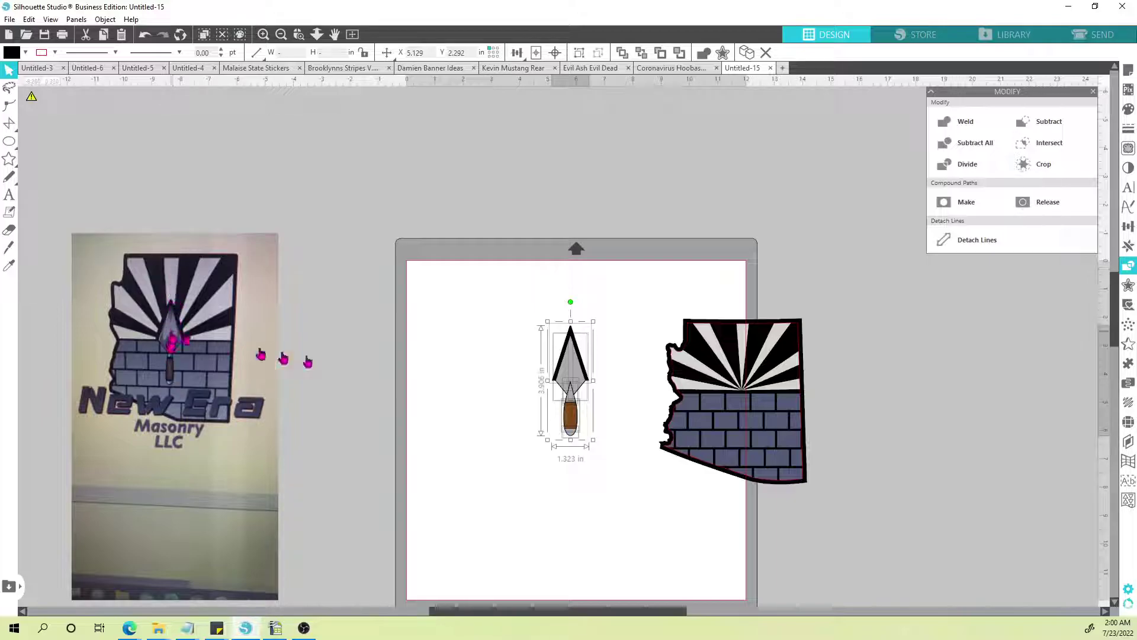
Step: Place the trowel on the Arizona emblem where the rays meet the bricks, and shrink it slightly to match the reference photo
drag(571, 376, 747, 386)
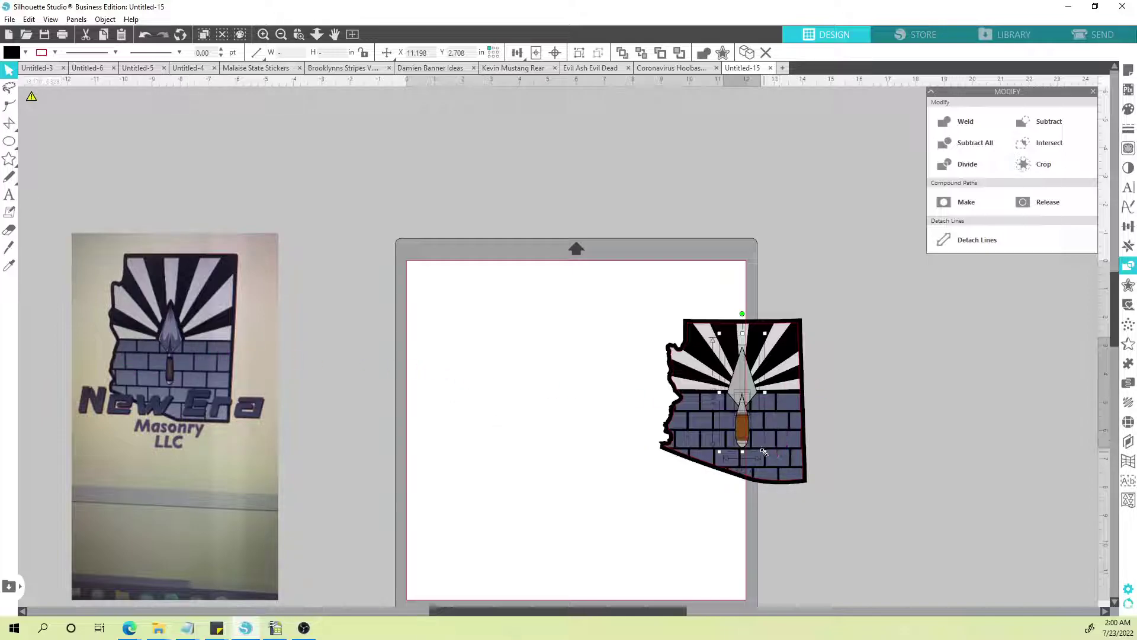
drag(767, 457, 746, 438)
drag(739, 387, 745, 396)
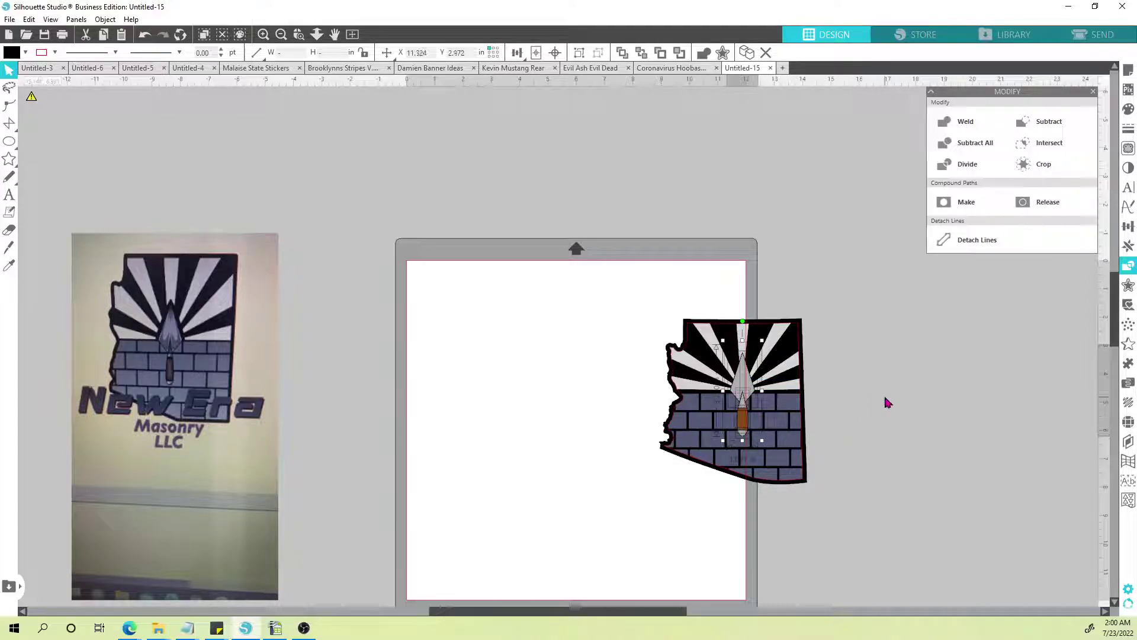
click(894, 442)
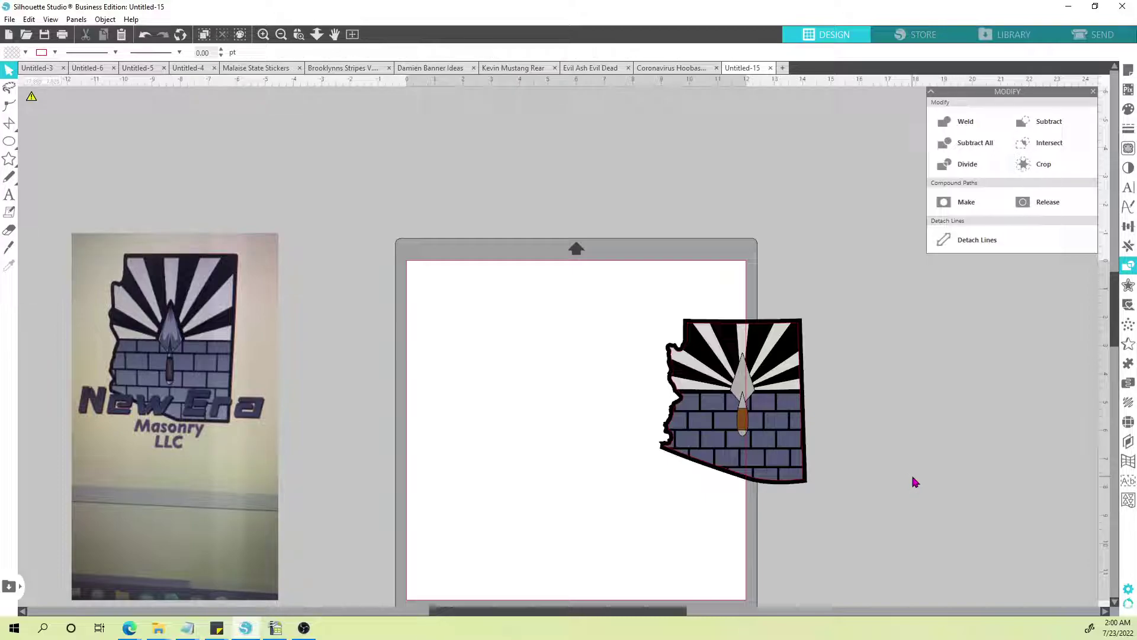
Step: Move the Arizona emblem together with the trowel onto the middle of the page
click(807, 363)
drag(782, 409, 605, 398)
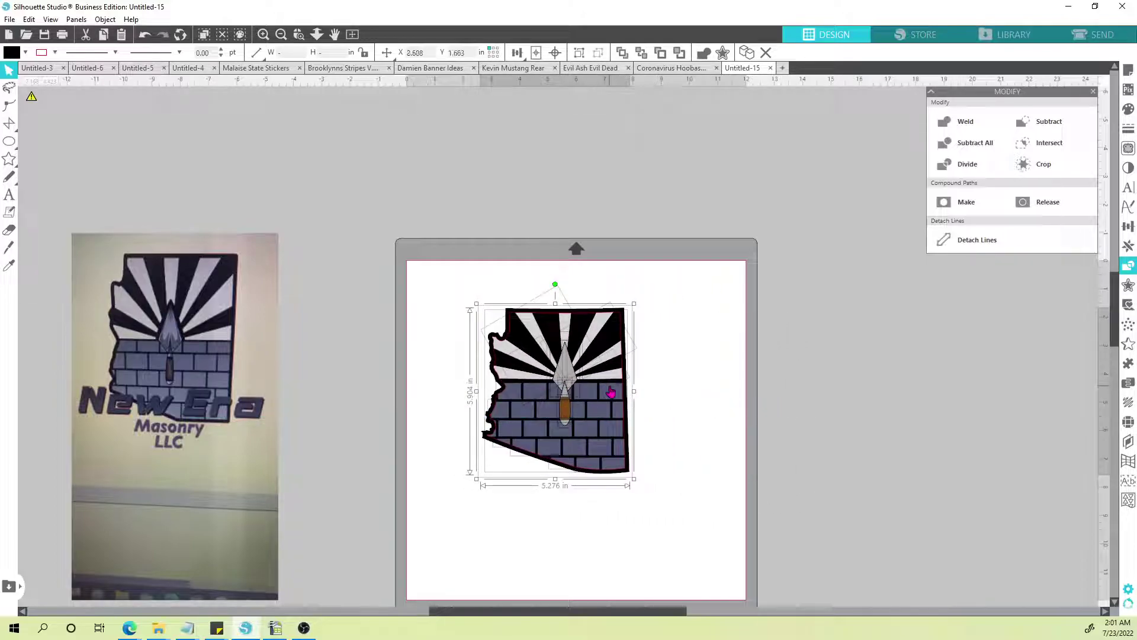
click(468, 354)
Step: Draw a rectangle about 2.85 by 3.06 in between the reference photo and the emblem
scroll(508, 455, up, 4)
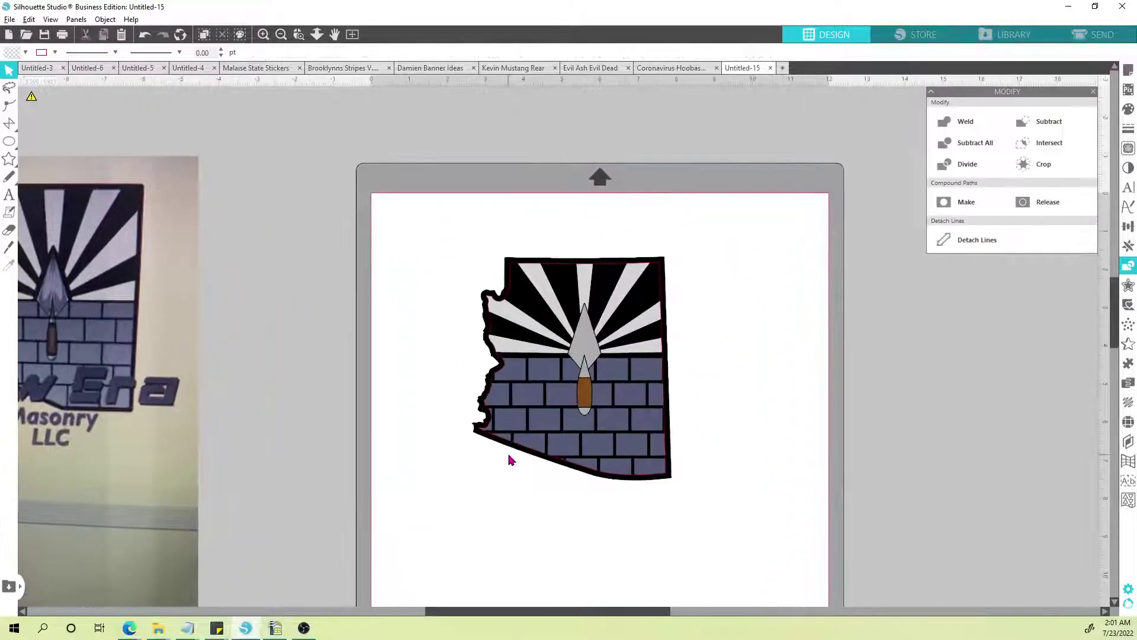
key(alt+space)
drag(457, 478, 547, 483)
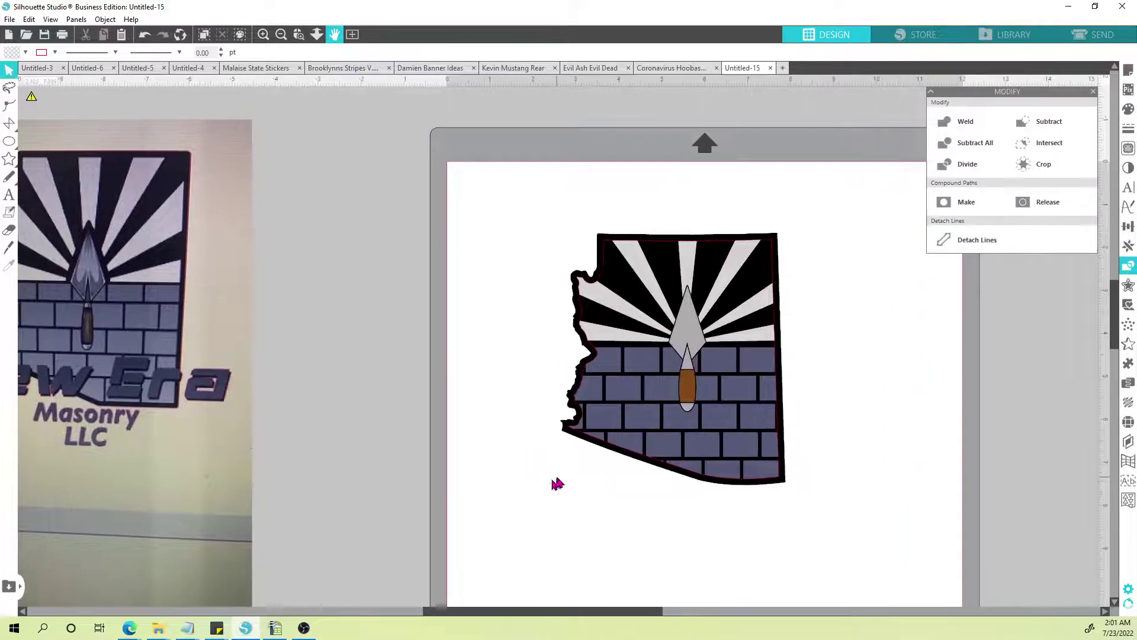
scroll(537, 500, down, 4)
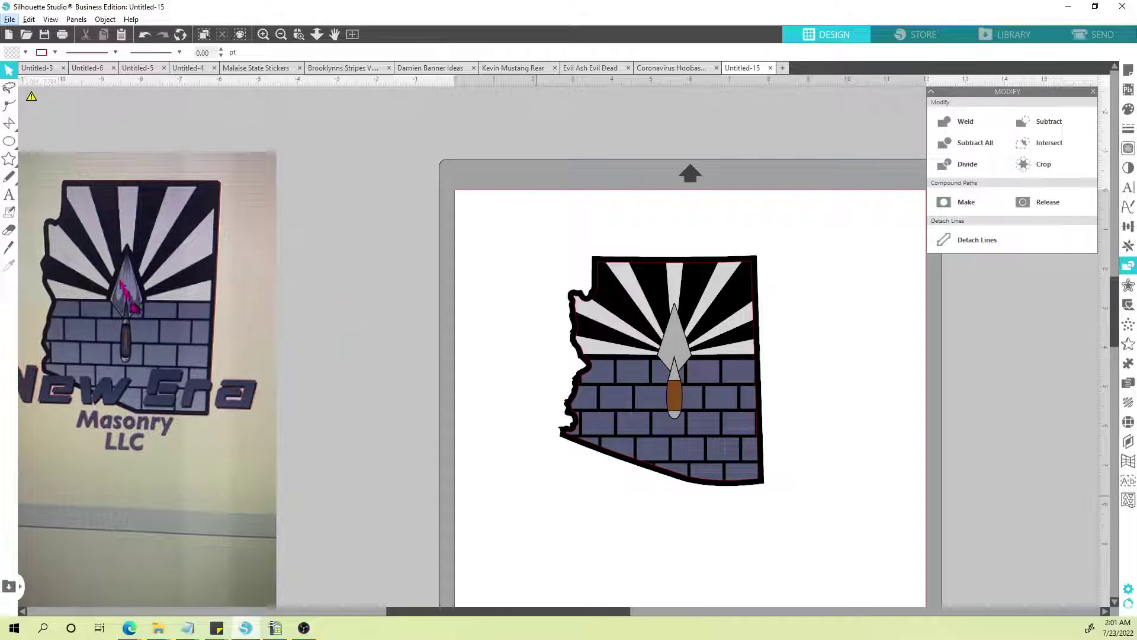
click(9, 140)
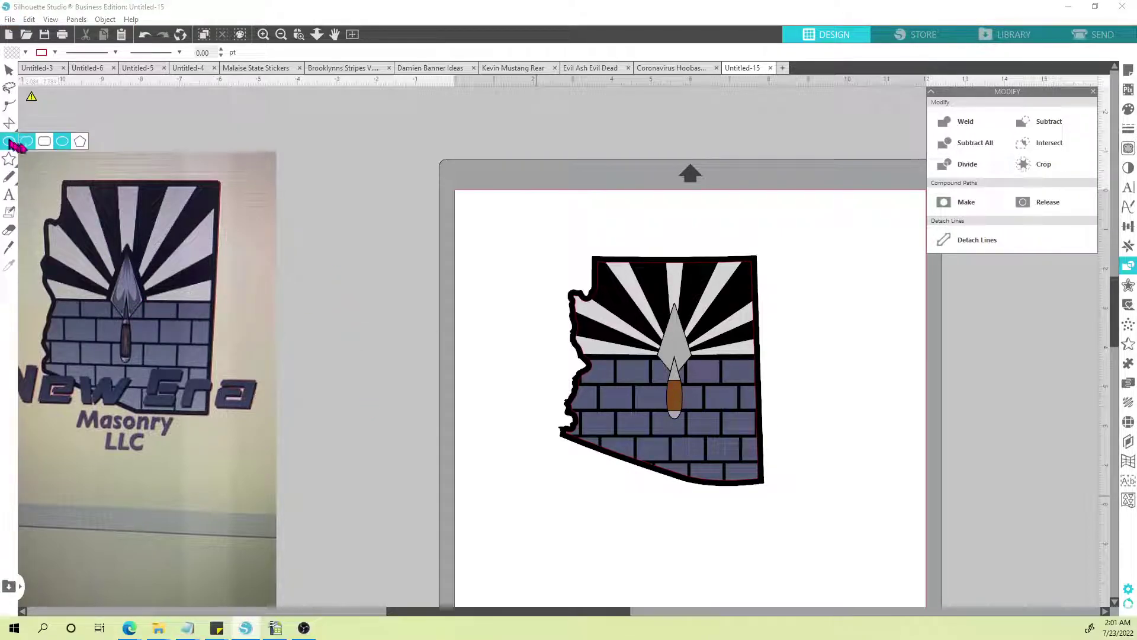
click(44, 142)
drag(337, 288, 448, 407)
Step: Draw an ellipse about 2.96 by 5.83 in overlapping the upper part of the rectangle
mouse_move(9, 141)
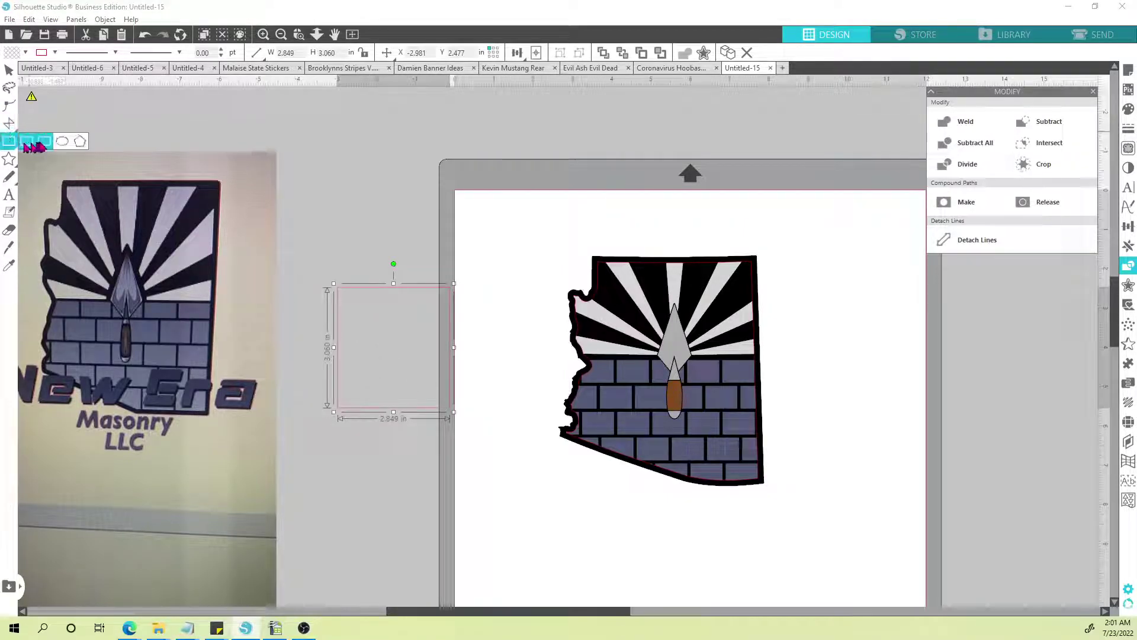
click(62, 141)
drag(333, 146, 452, 376)
click(10, 70)
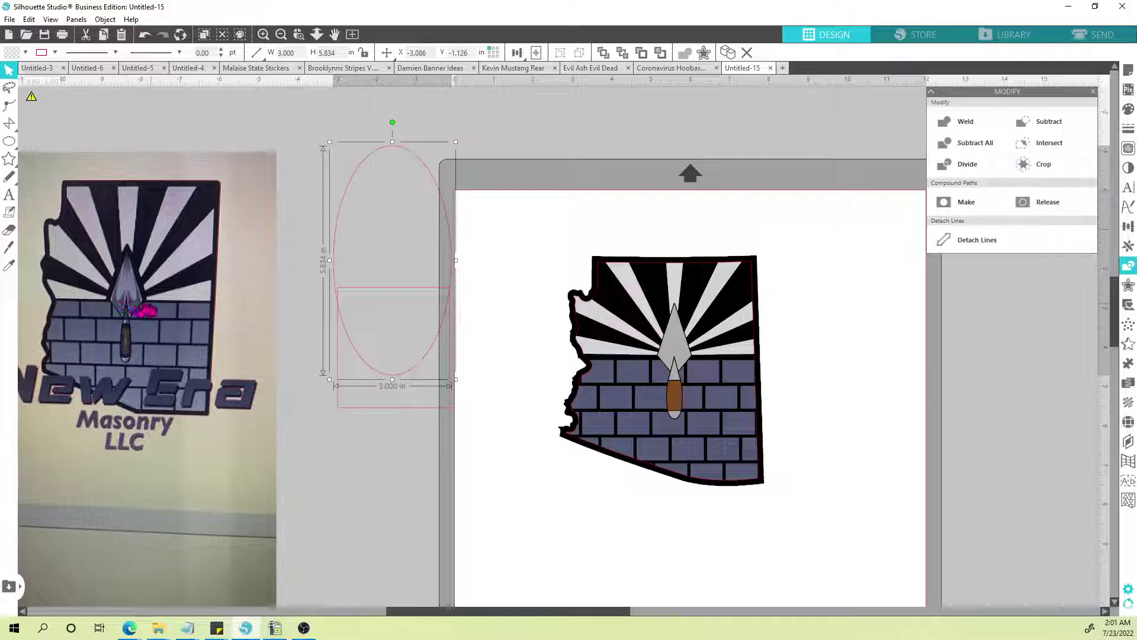
drag(330, 261, 333, 259)
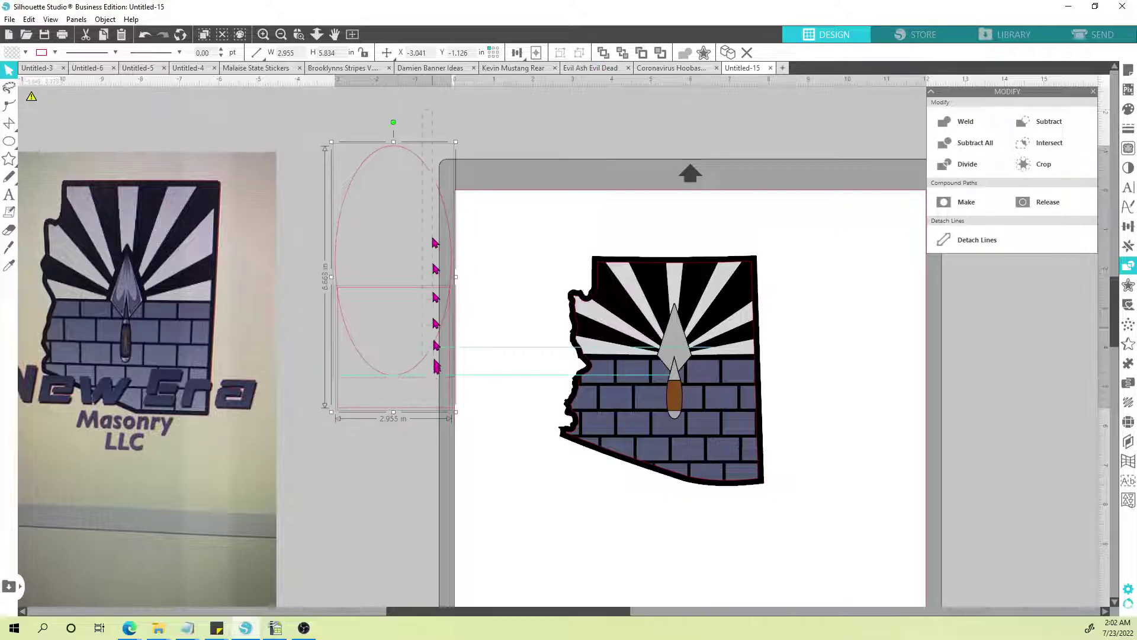
Step: Subtract the ellipse from the rectangle and fill the remaining curved shape with dark grey
shift+click(437, 407)
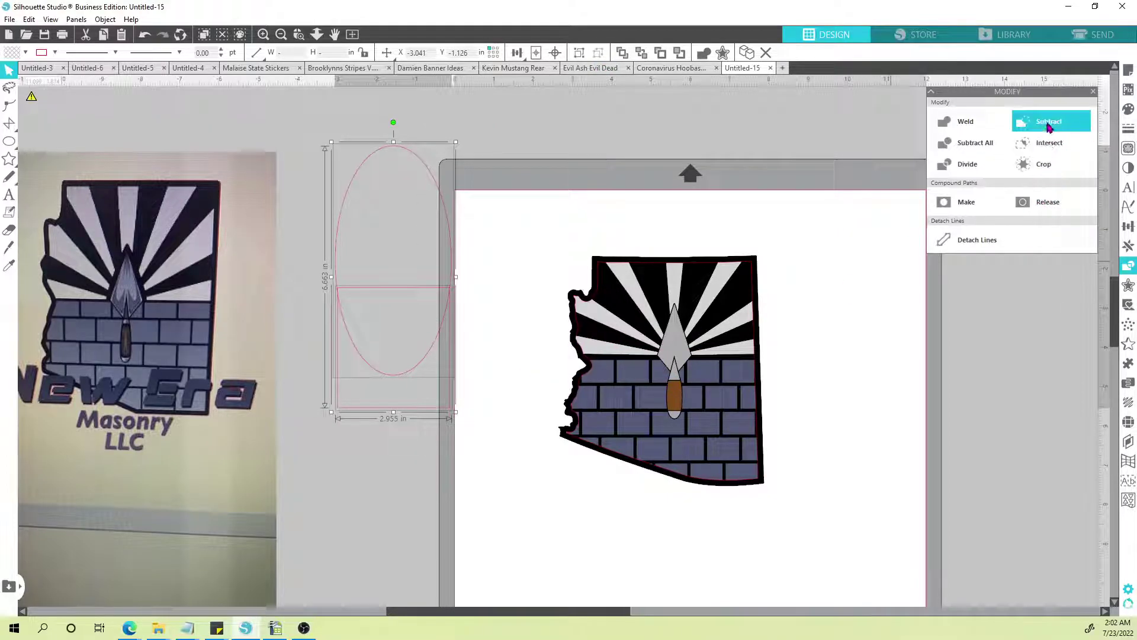
click(1047, 143)
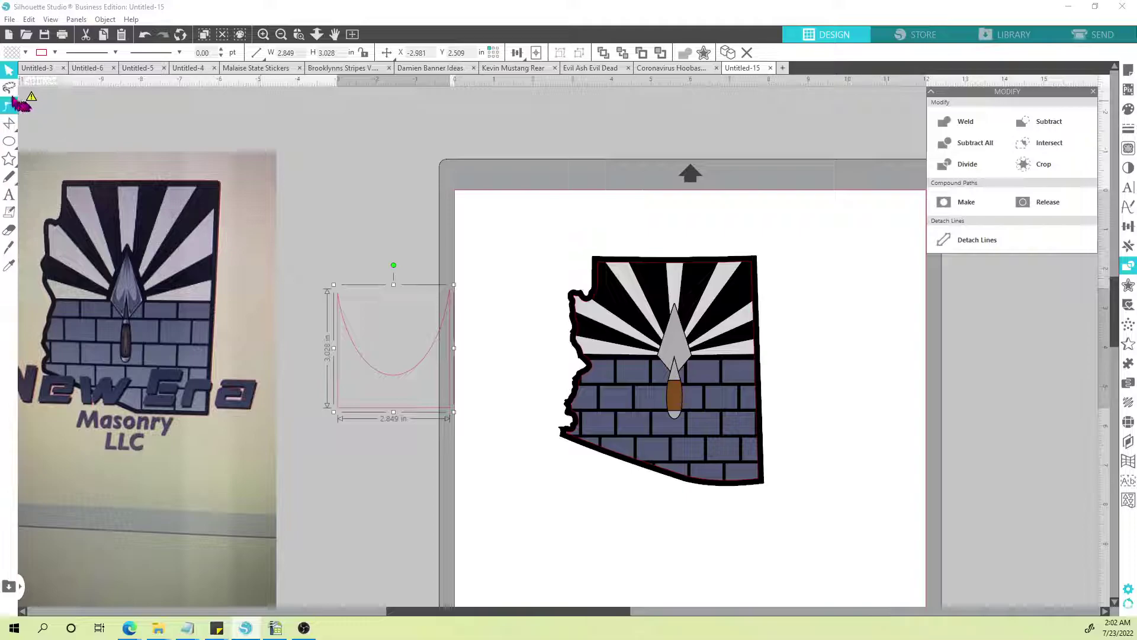
click(12, 53)
click(54, 70)
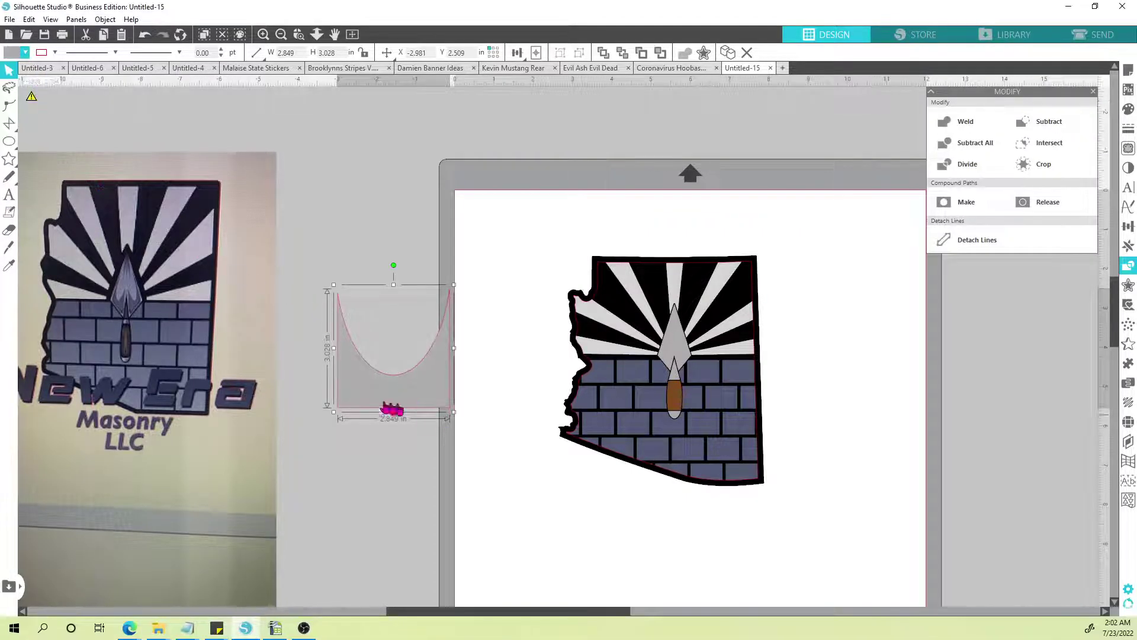
click(15, 52)
click(88, 100)
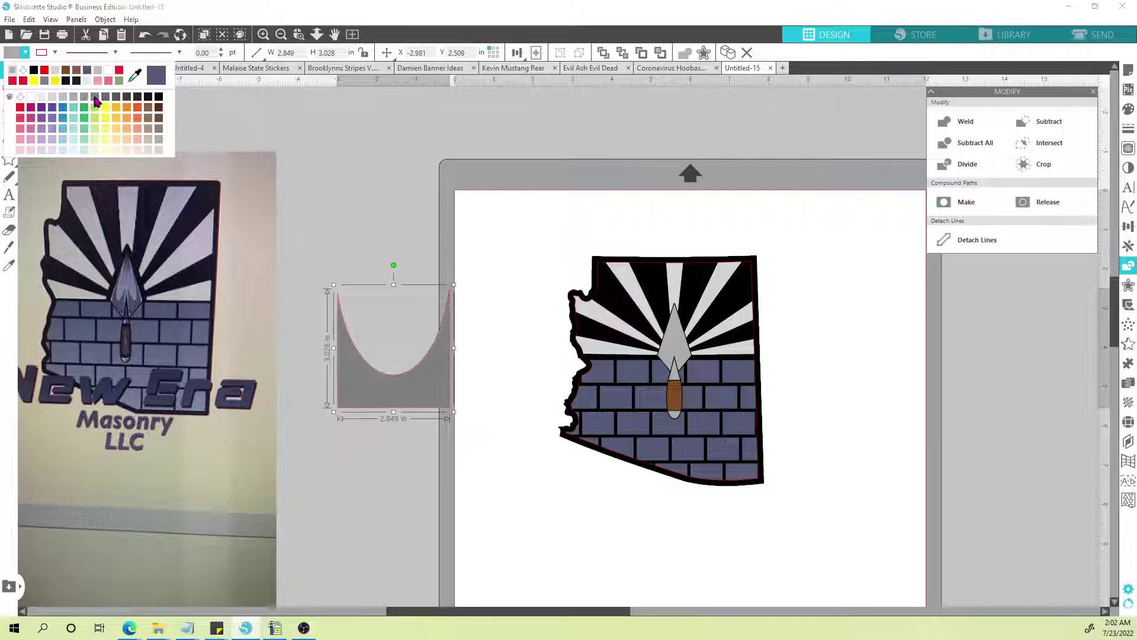
Step: Scale the dark grey curved shape down to about 0.44 by 0.46 in, tilt it, and place it on the trowel blade
drag(401, 386, 654, 310)
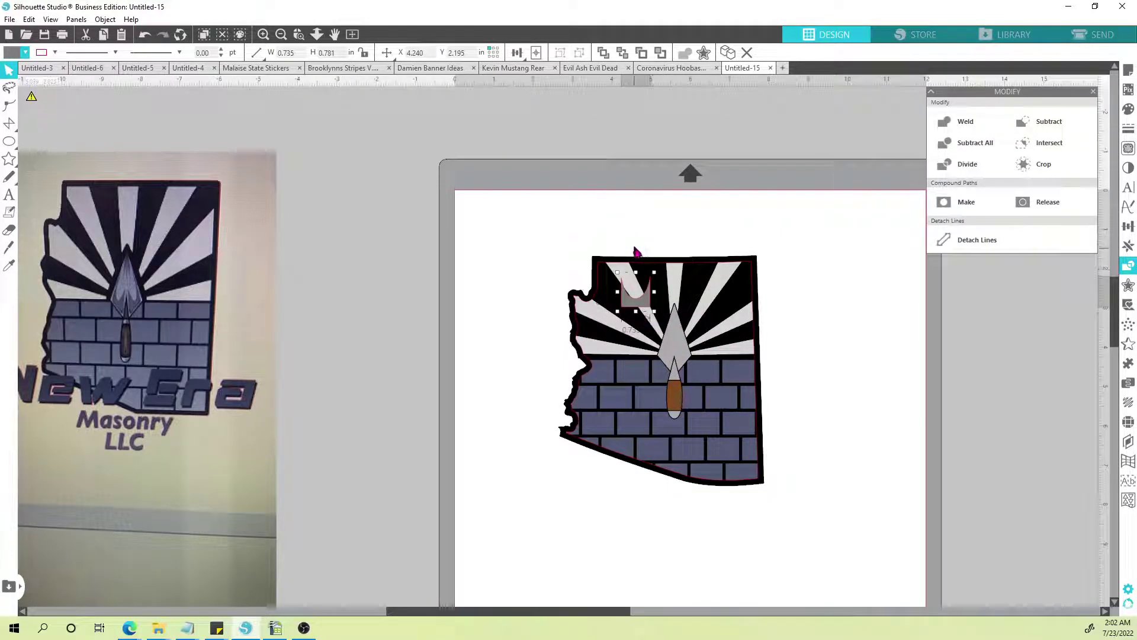
drag(635, 253, 679, 369)
scroll(679, 369, up, 5)
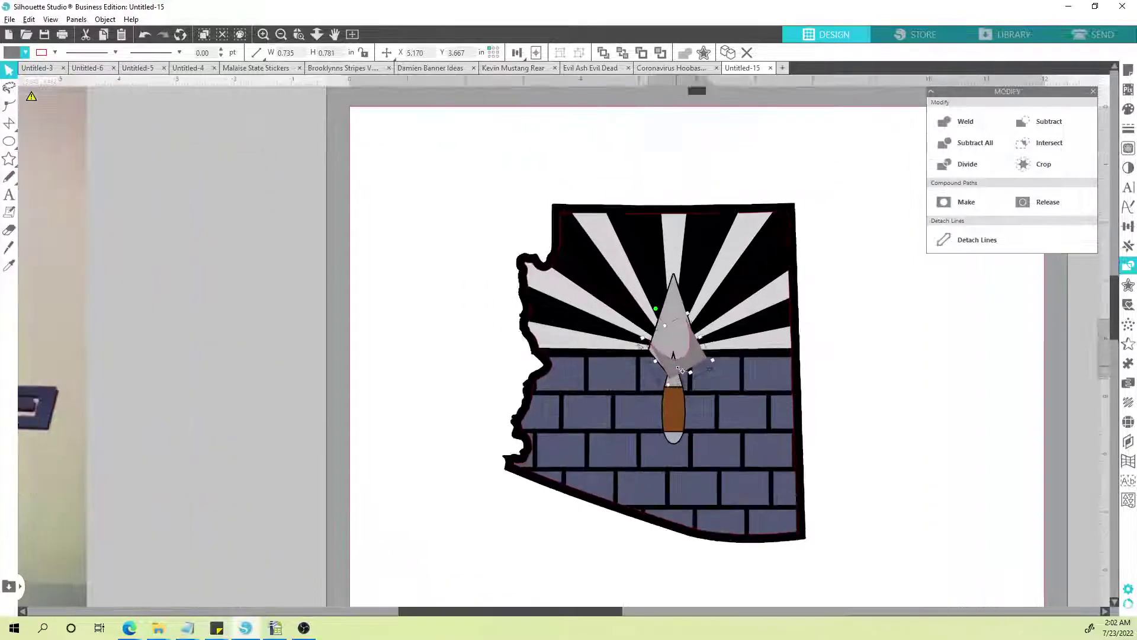
scroll(680, 370, up, 5)
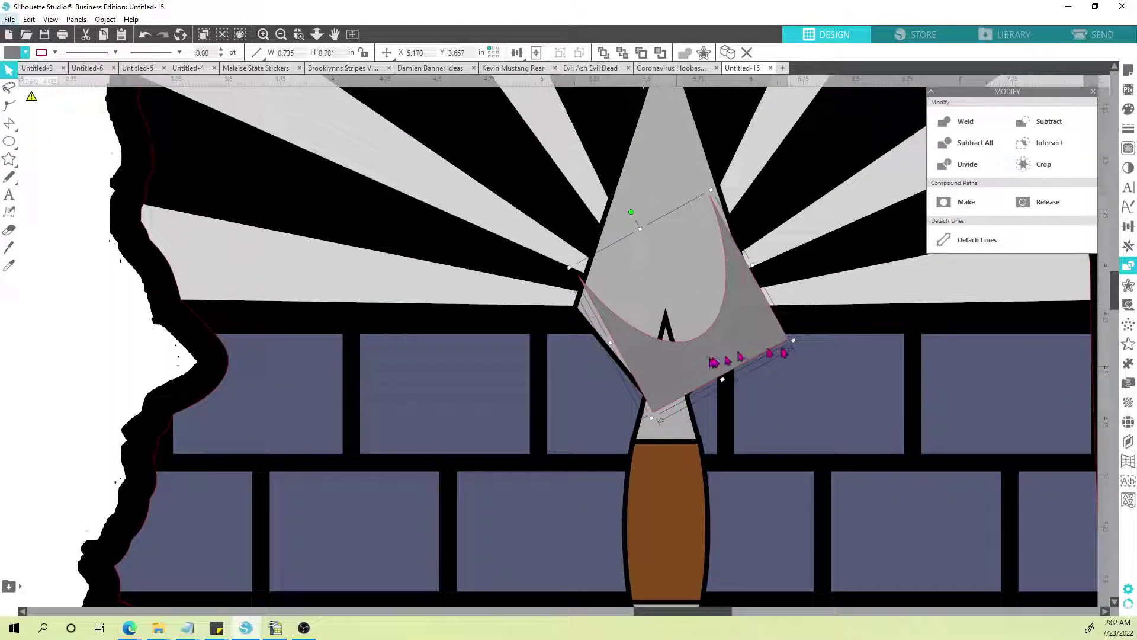
drag(794, 344, 756, 323)
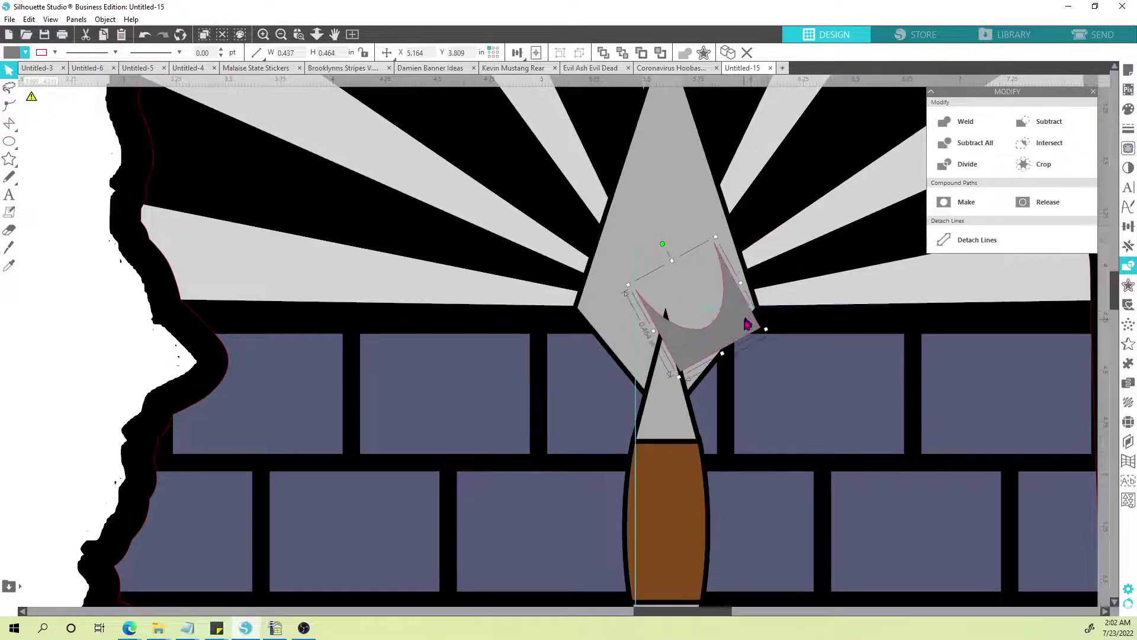
Step: Rotate and nudge the curved shape to fit the blade's lower right edges, and open its points for editing
drag(664, 244, 649, 256)
drag(729, 326, 720, 325)
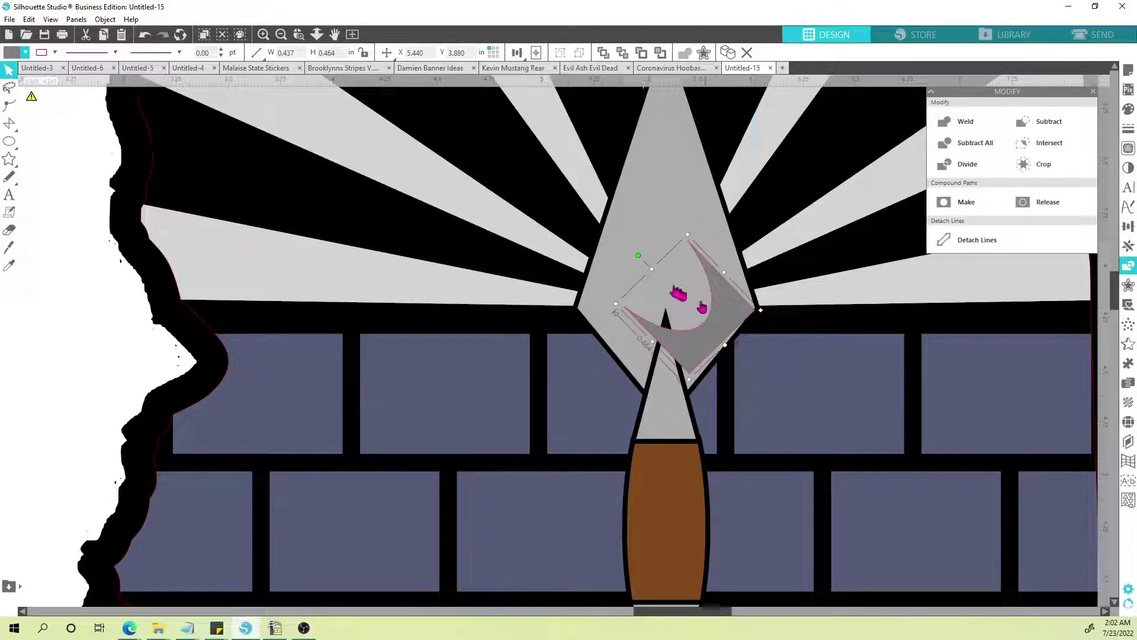
drag(638, 261, 632, 262)
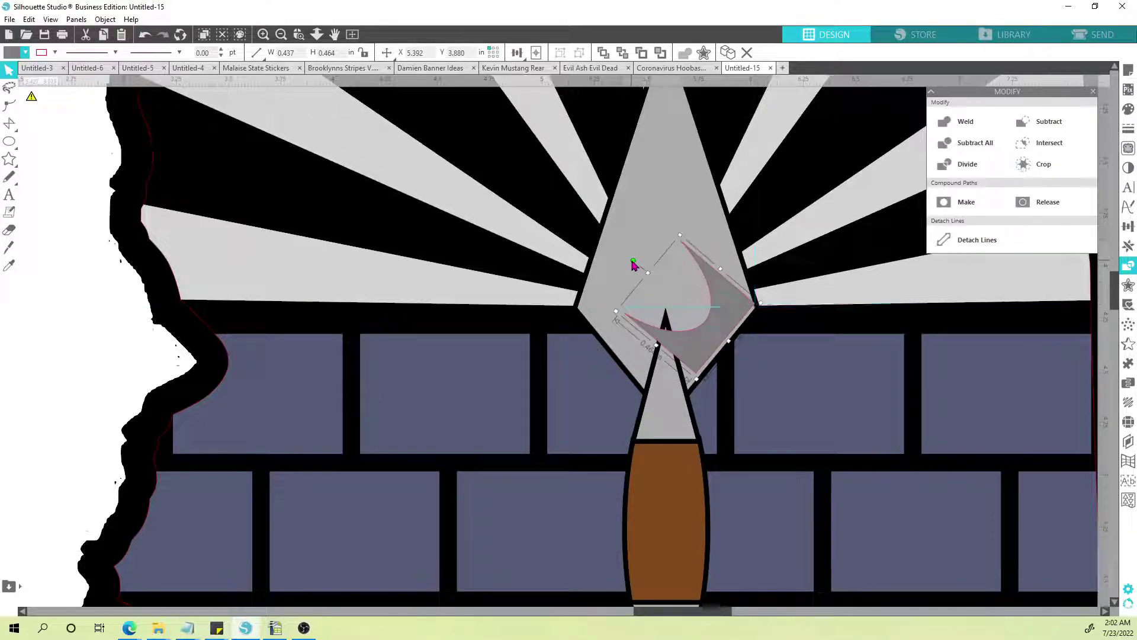
drag(729, 295, 715, 302)
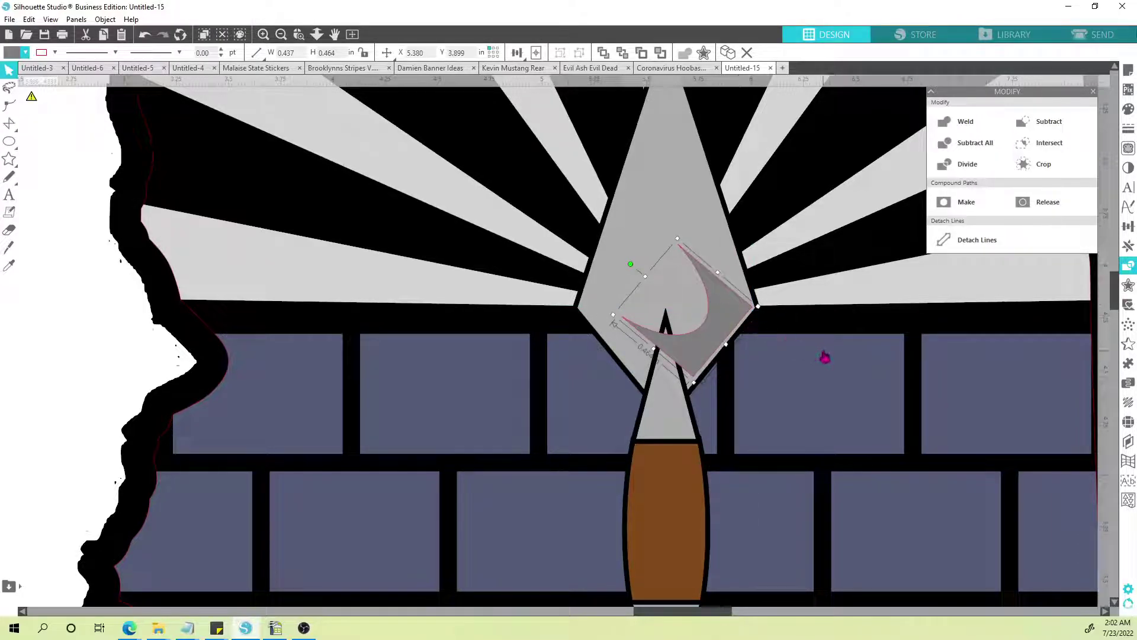
key(Left)
key(Down)
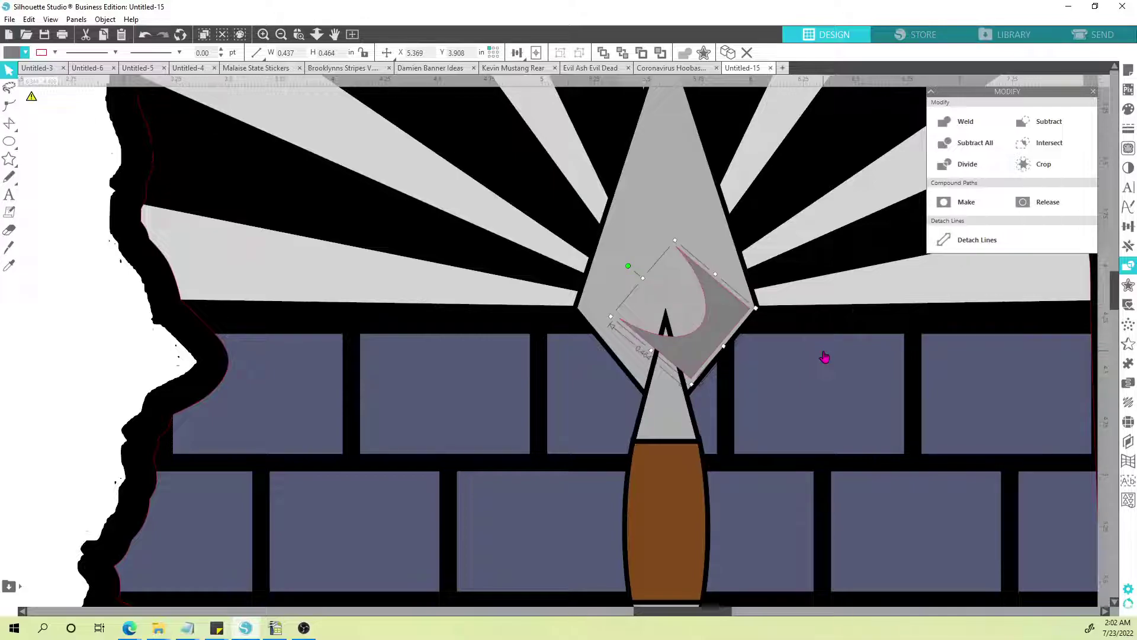
click(678, 201)
click(111, 280)
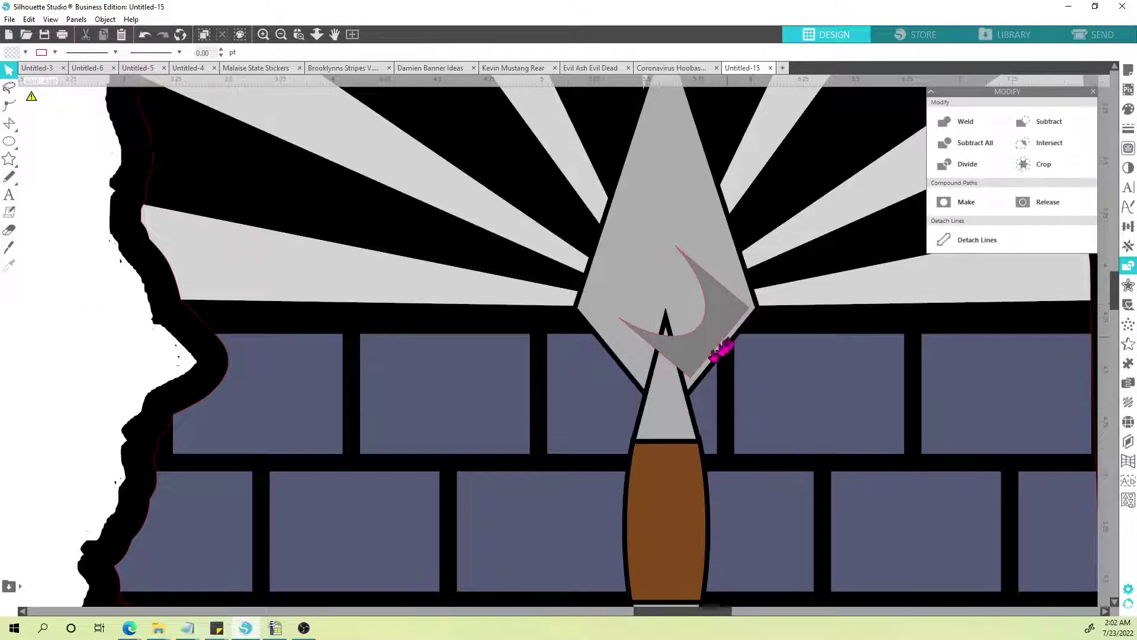
double_click(704, 281)
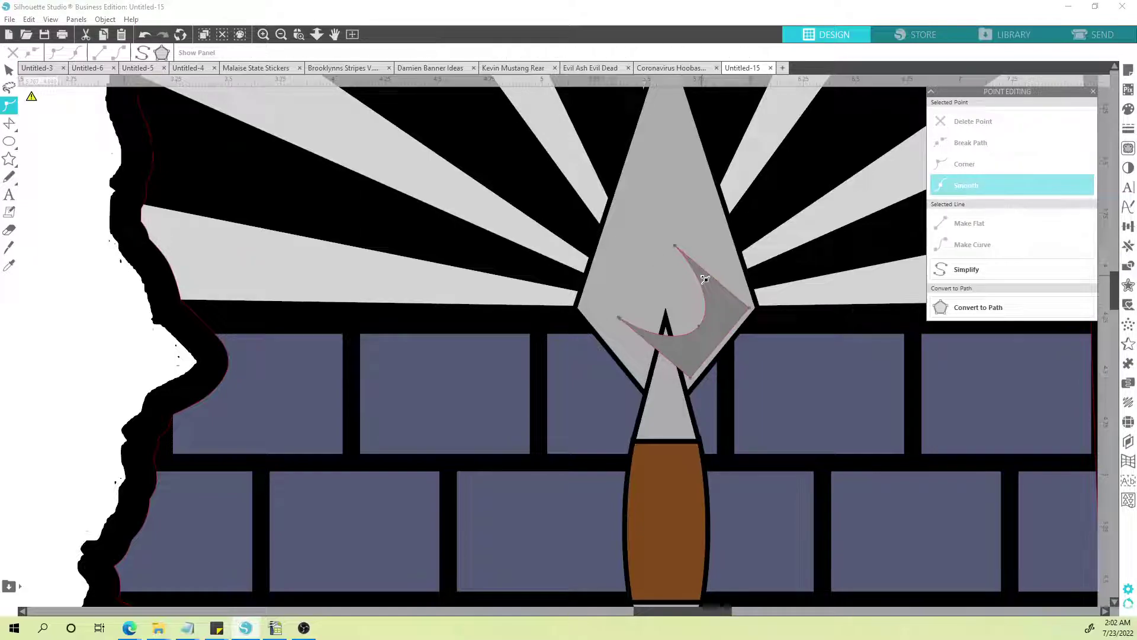
click(679, 249)
mouse_move(679, 250)
mouse_down()
mouse_move(710, 203)
mouse_move(686, 235)
mouse_up()
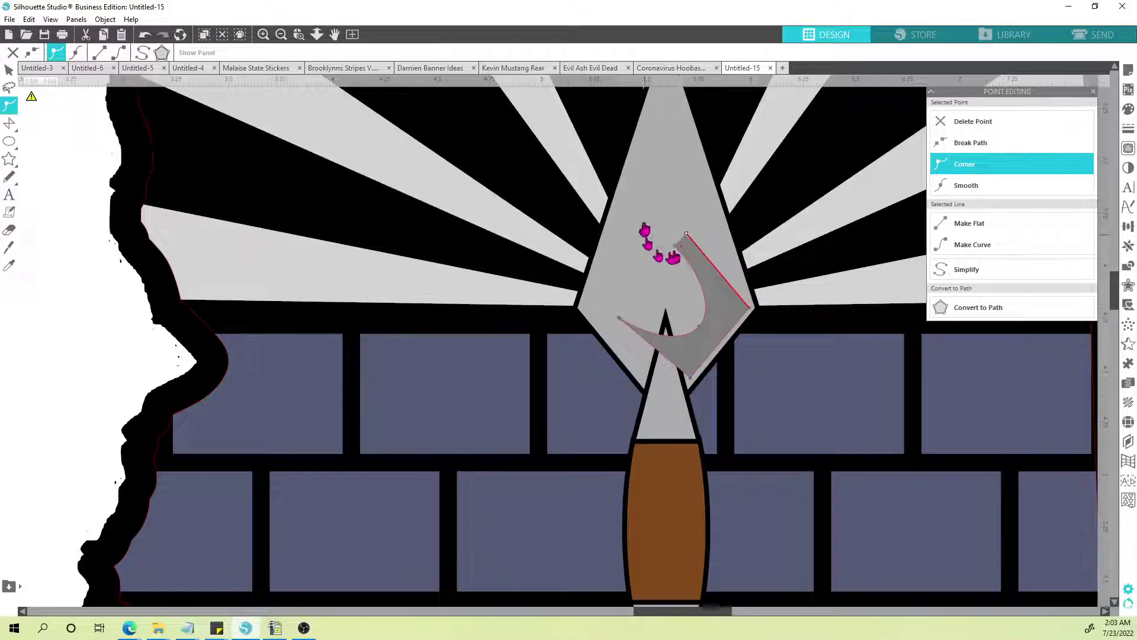
key(ctrl+z)
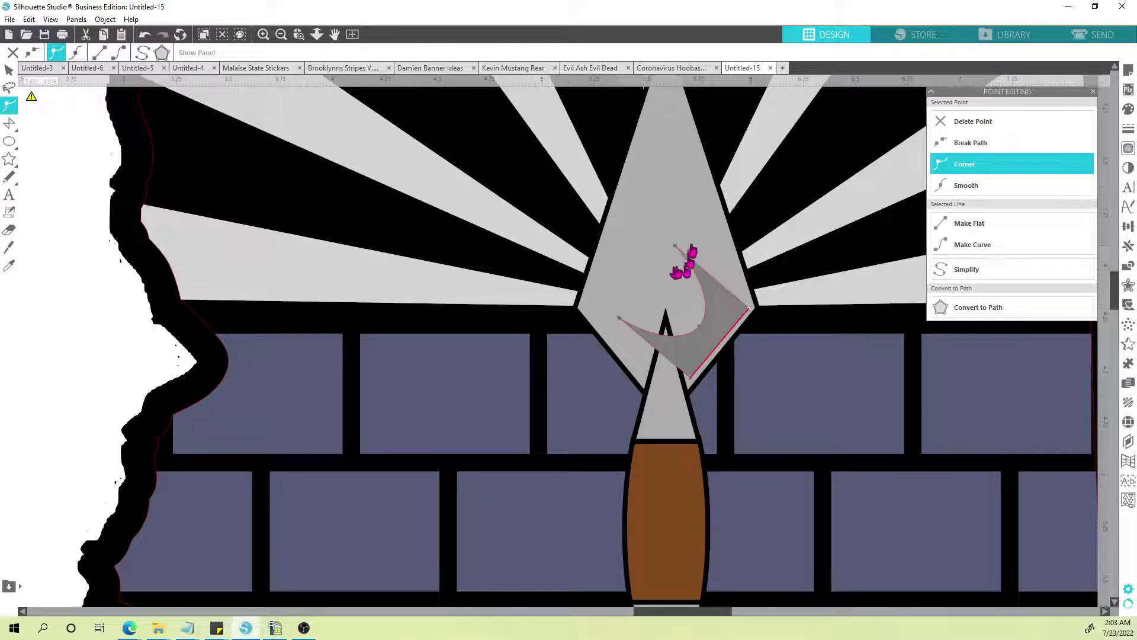
Step: Extend the shading shape's upper tip along the blade's right edge and adjust the inner curve to run close to that edge
click(676, 247)
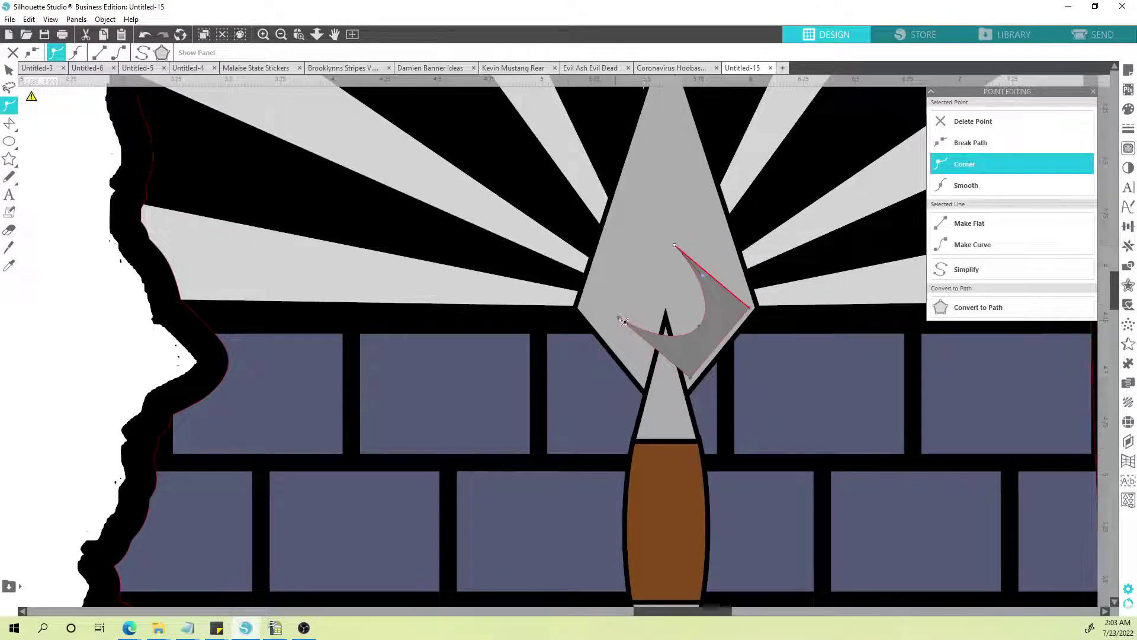
drag(678, 249, 705, 176)
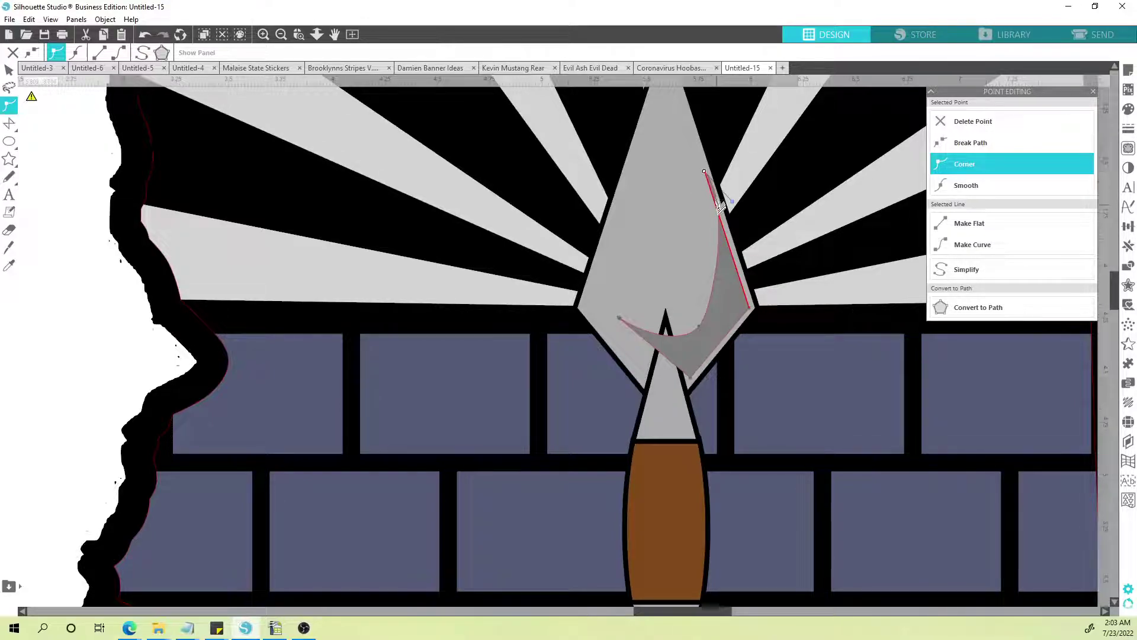
drag(733, 202, 712, 218)
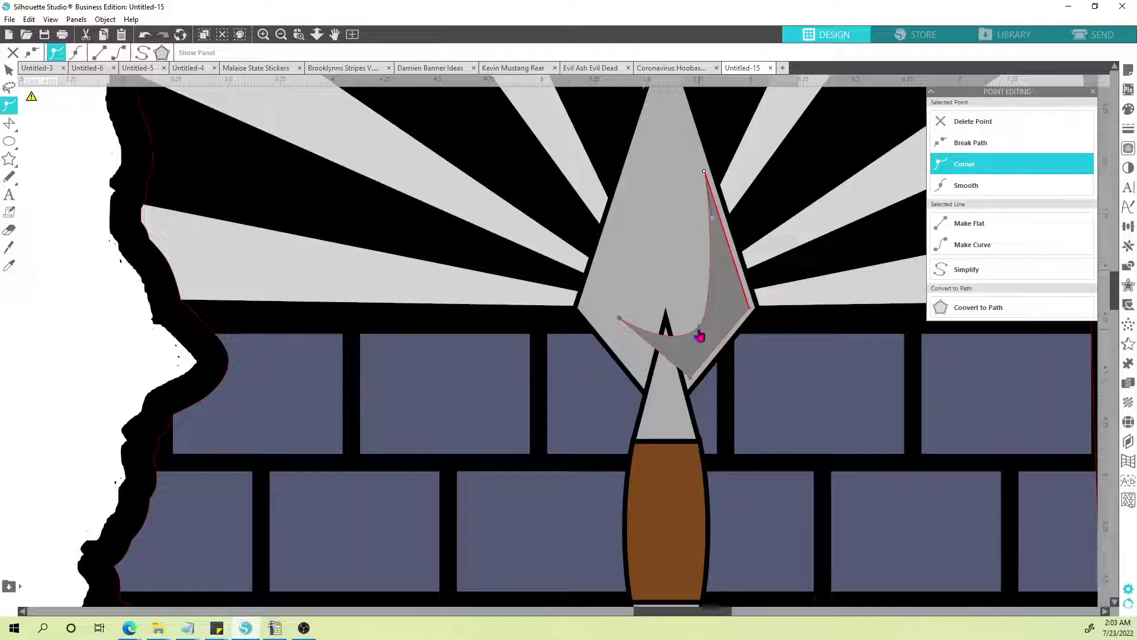
drag(703, 330, 712, 325)
Step: Pull the shape's other tip in above the trowel neck's point, delete the leftover corner point, and smooth the curve beside it
click(622, 321)
drag(624, 321, 659, 288)
click(620, 319)
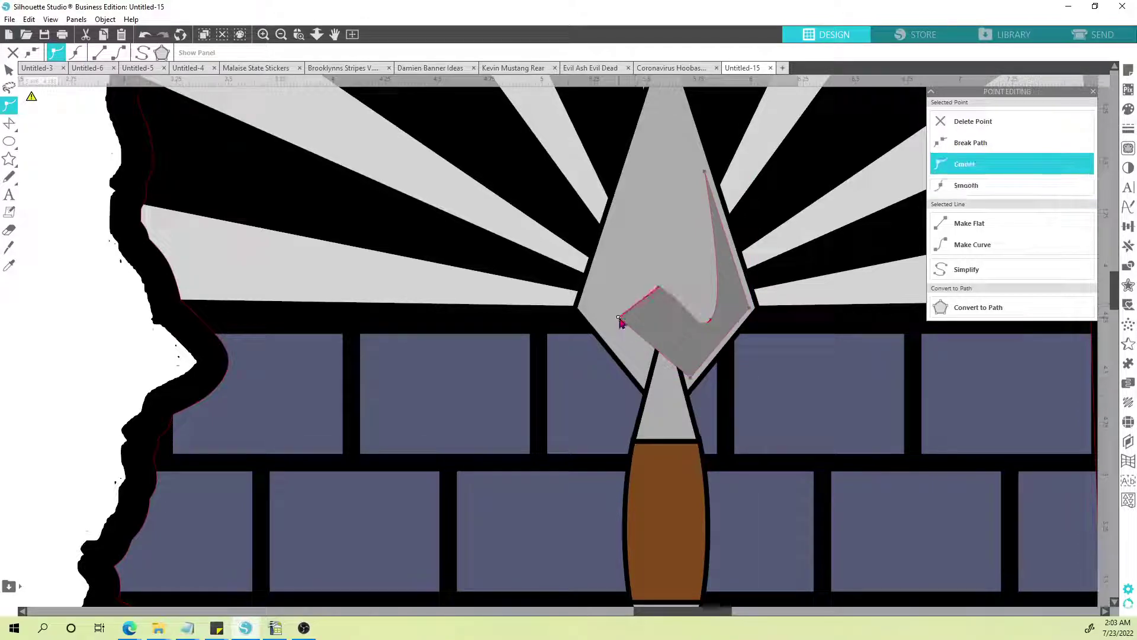
key(Delete)
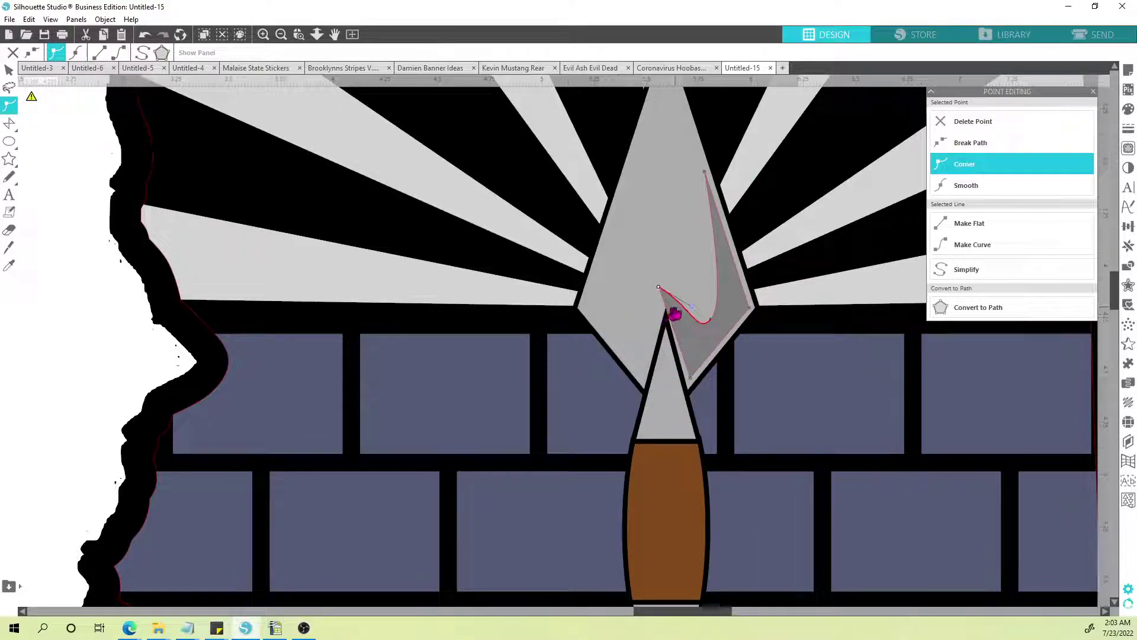
drag(661, 289, 696, 310)
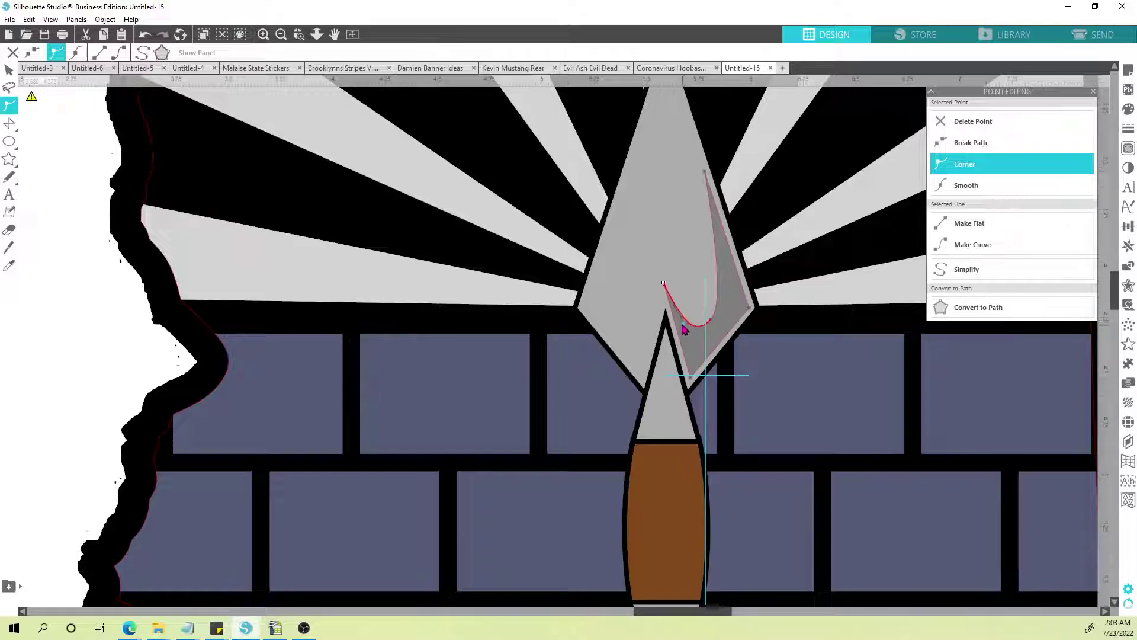
drag(682, 330, 684, 333)
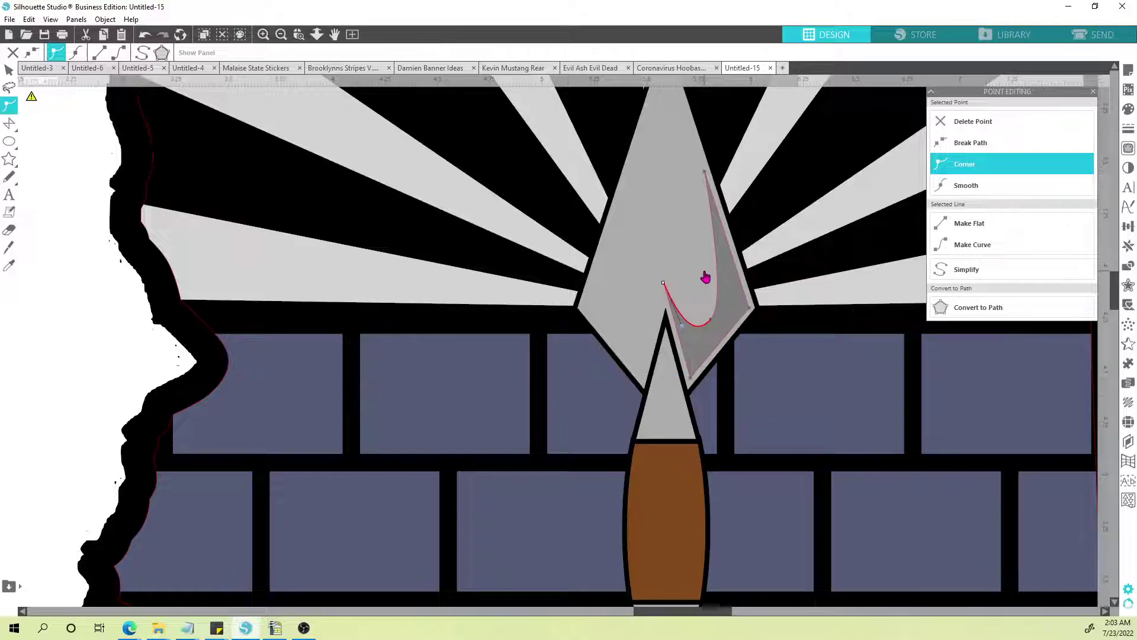
click(98, 326)
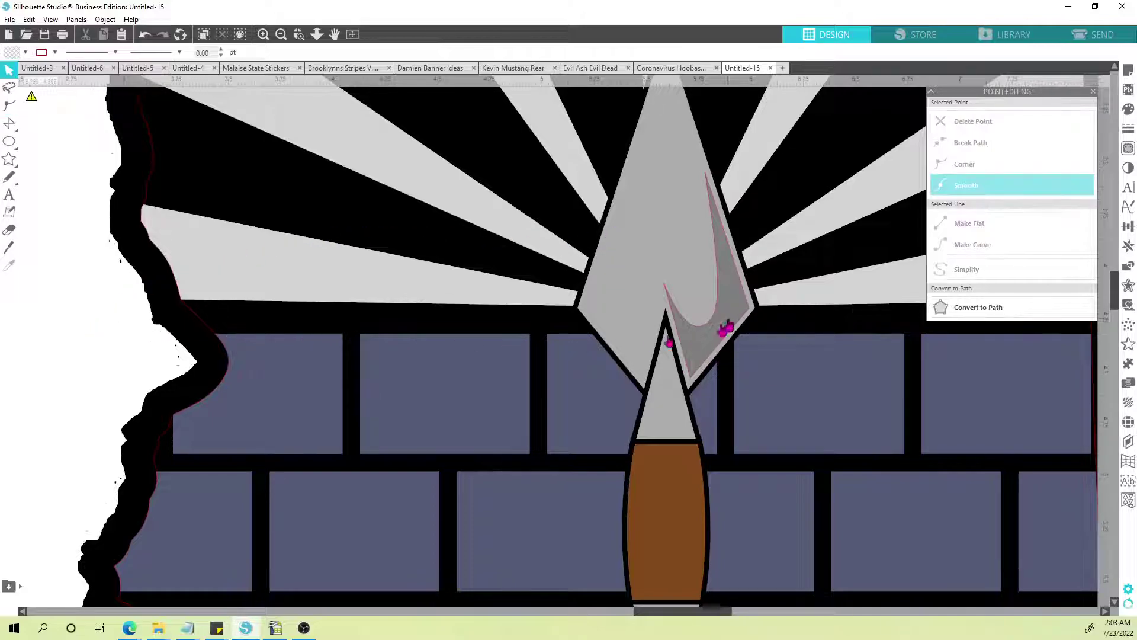
Step: Compare the shading with the reference photo and shift the lowest point of its inner curve slightly up and left
scroll(659, 325, down, 4)
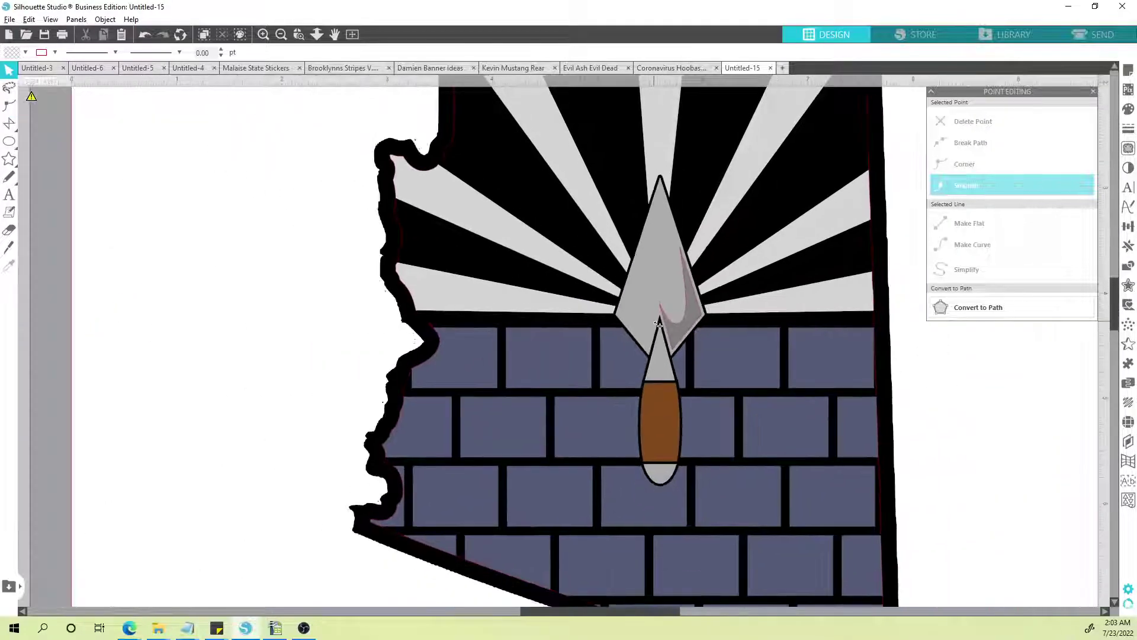
scroll(659, 325, down, 4)
key(space)
drag(214, 313, 349, 353)
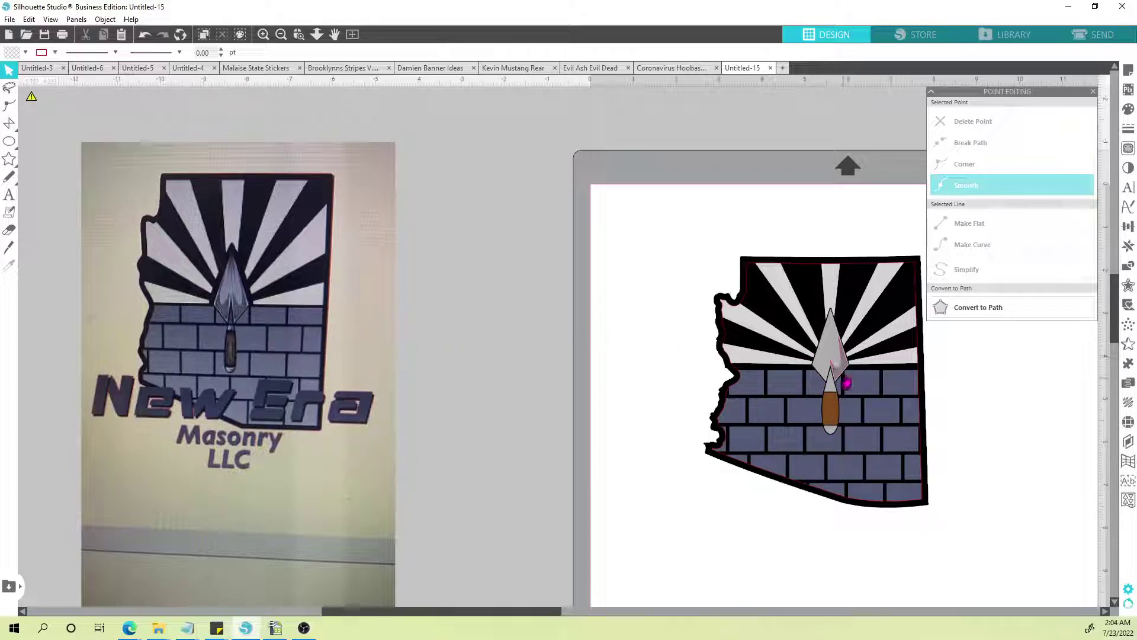
scroll(846, 368, up, 6)
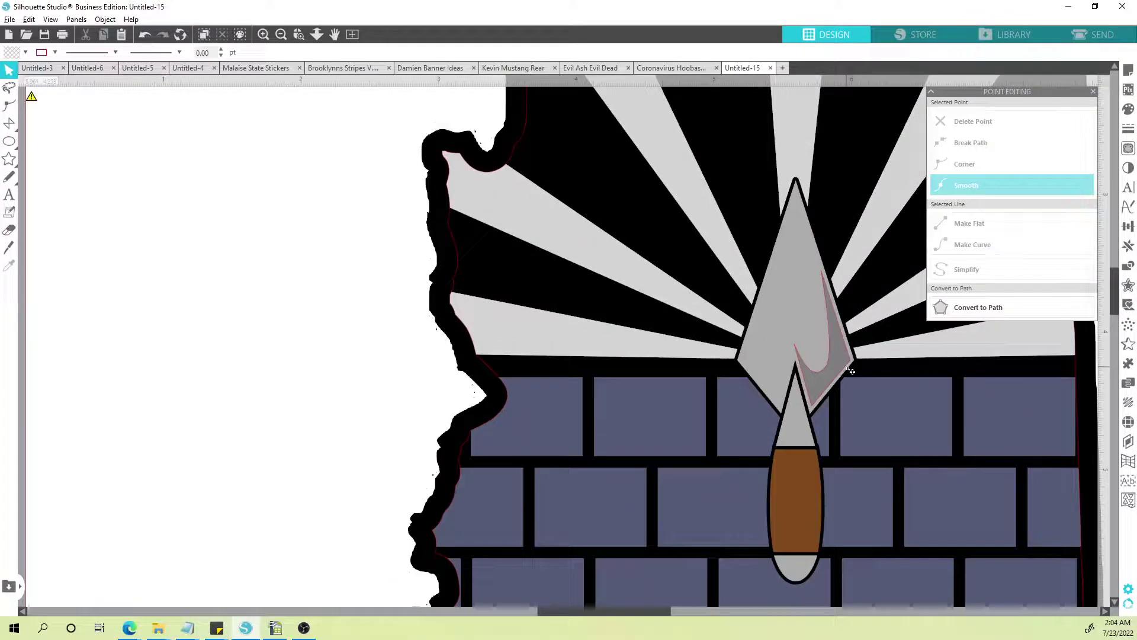
click(839, 360)
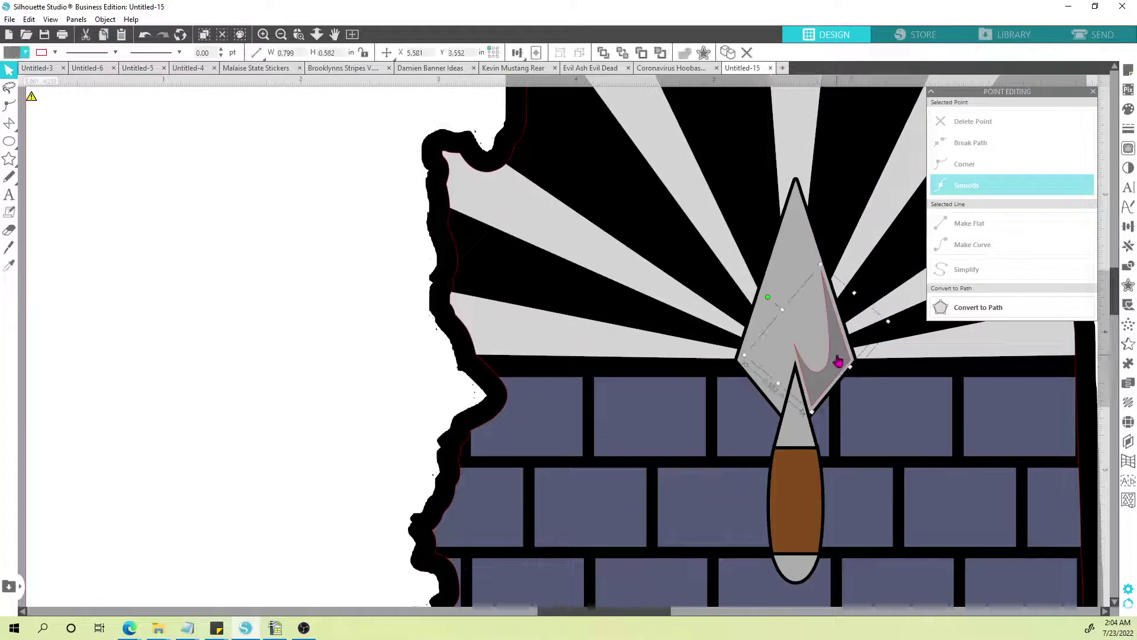
double_click(839, 360)
drag(825, 367, 823, 363)
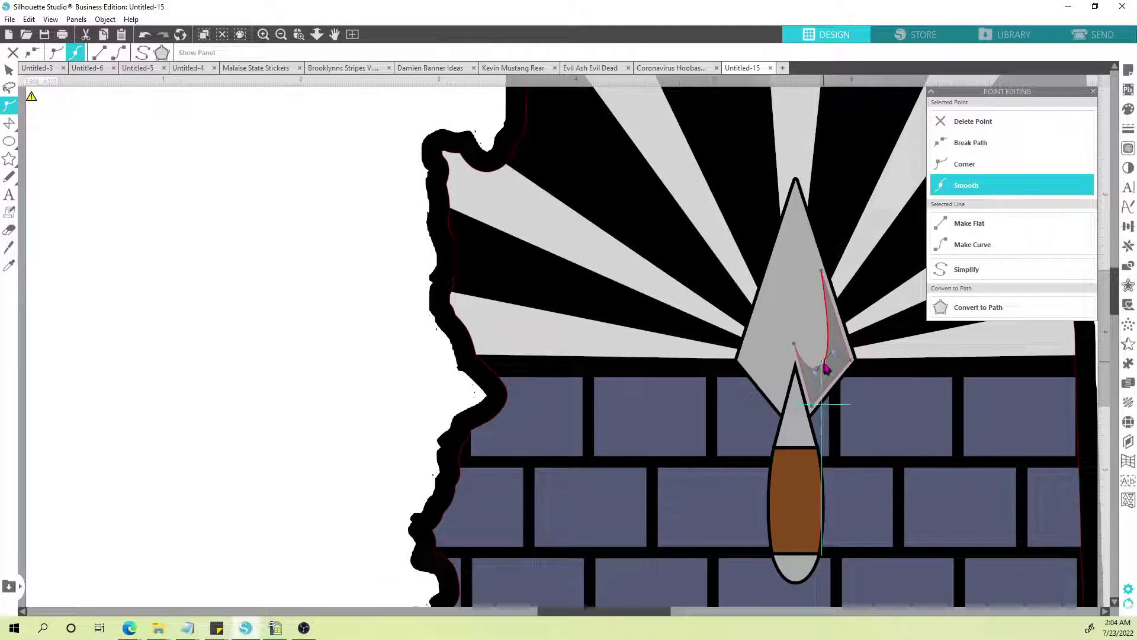
click(316, 379)
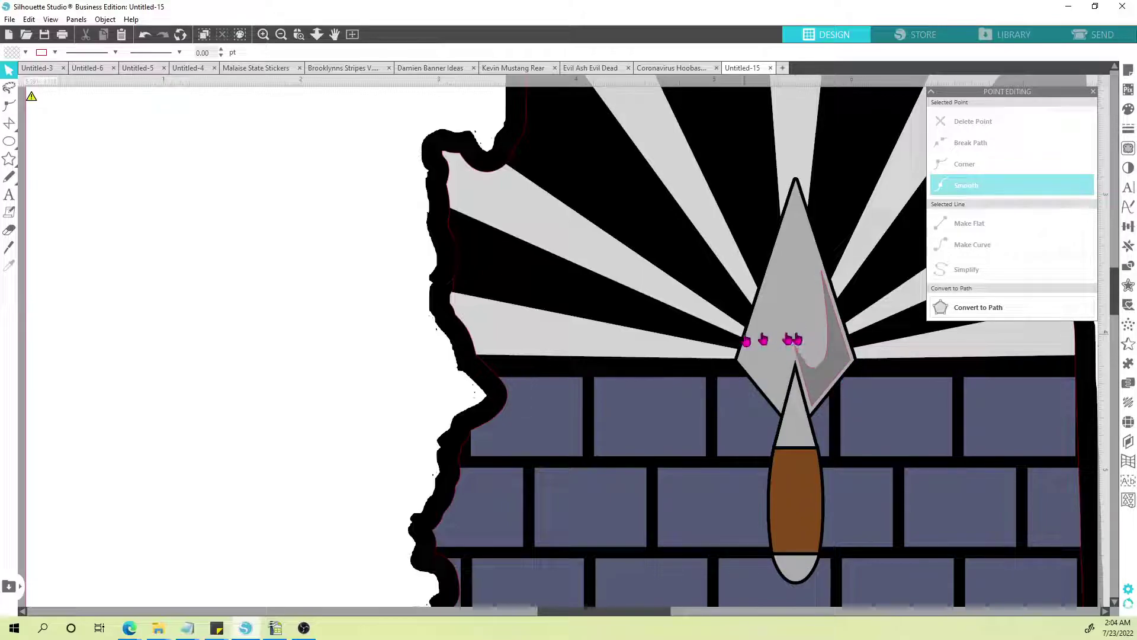
Step: Replicate the shading shape to its left and flip the copy horizontally to shade the blade's other half
click(832, 370)
right_click(832, 369)
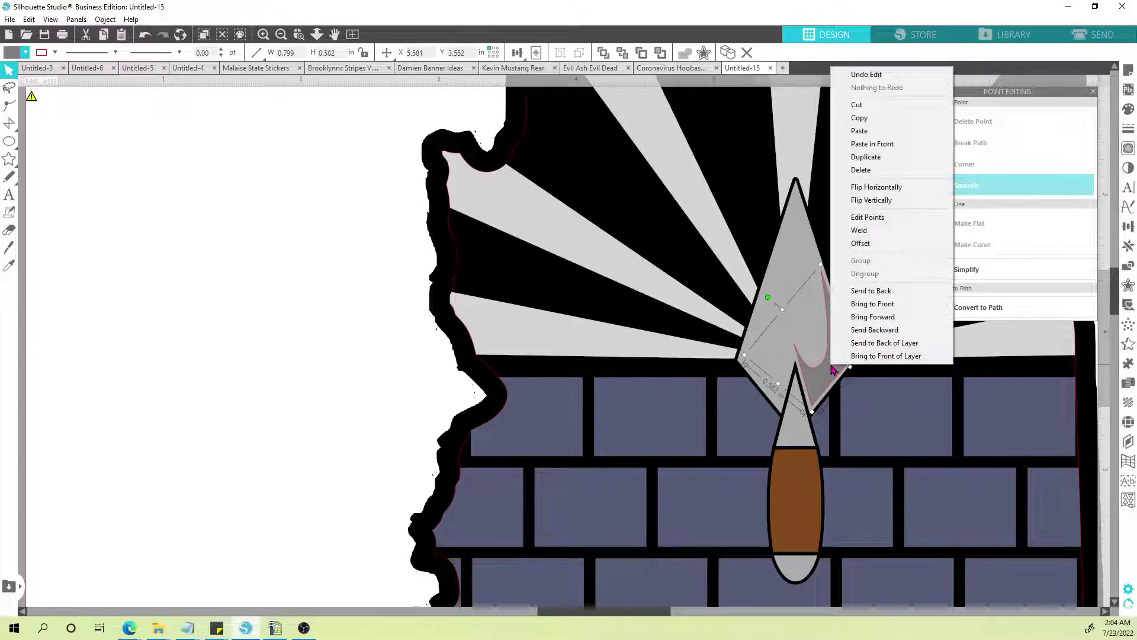
click(882, 189)
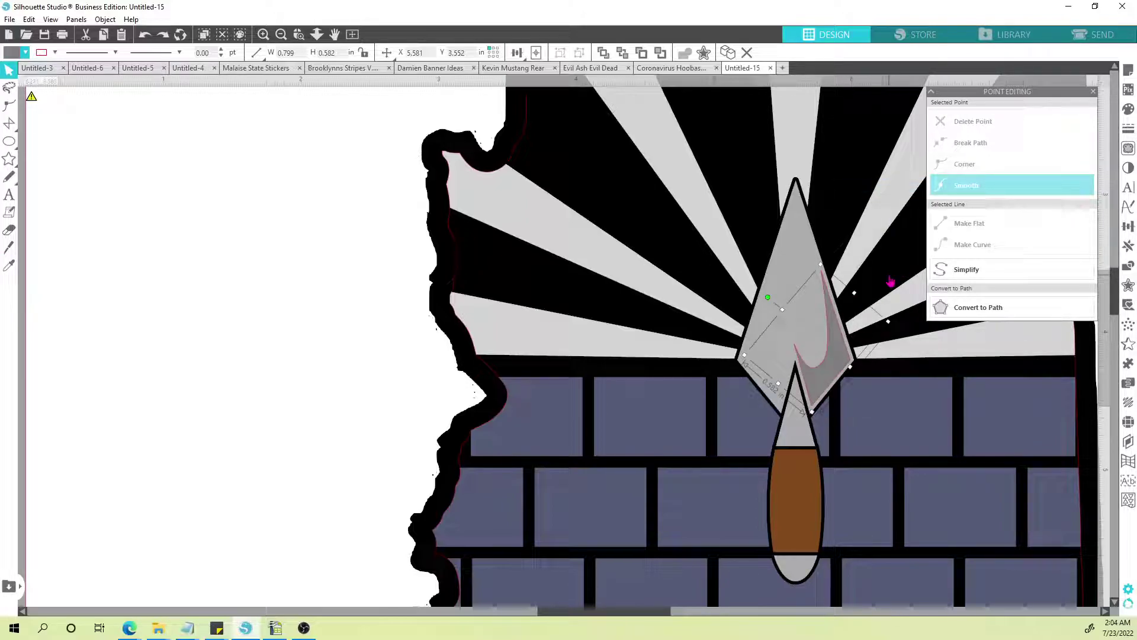
key(ctrl+Left)
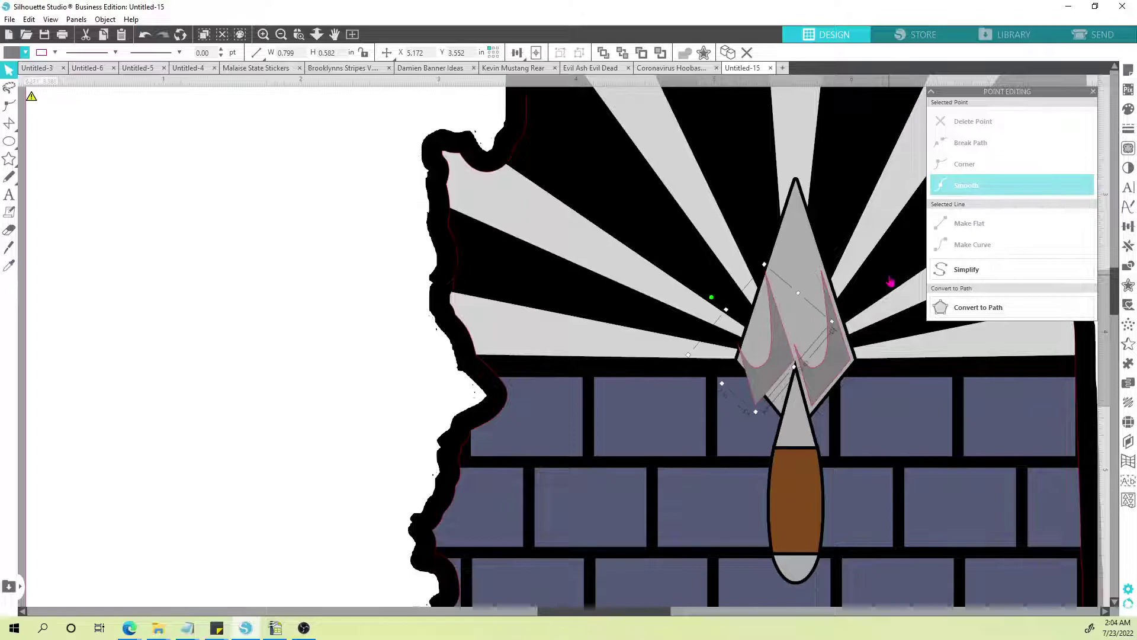
right_click(788, 358)
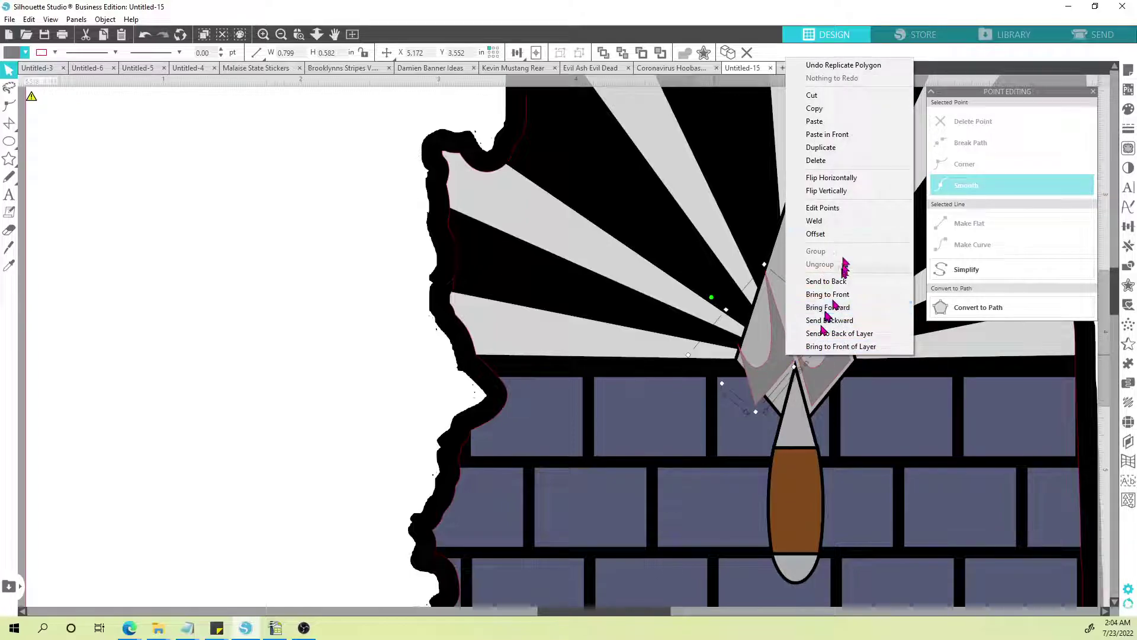
click(840, 182)
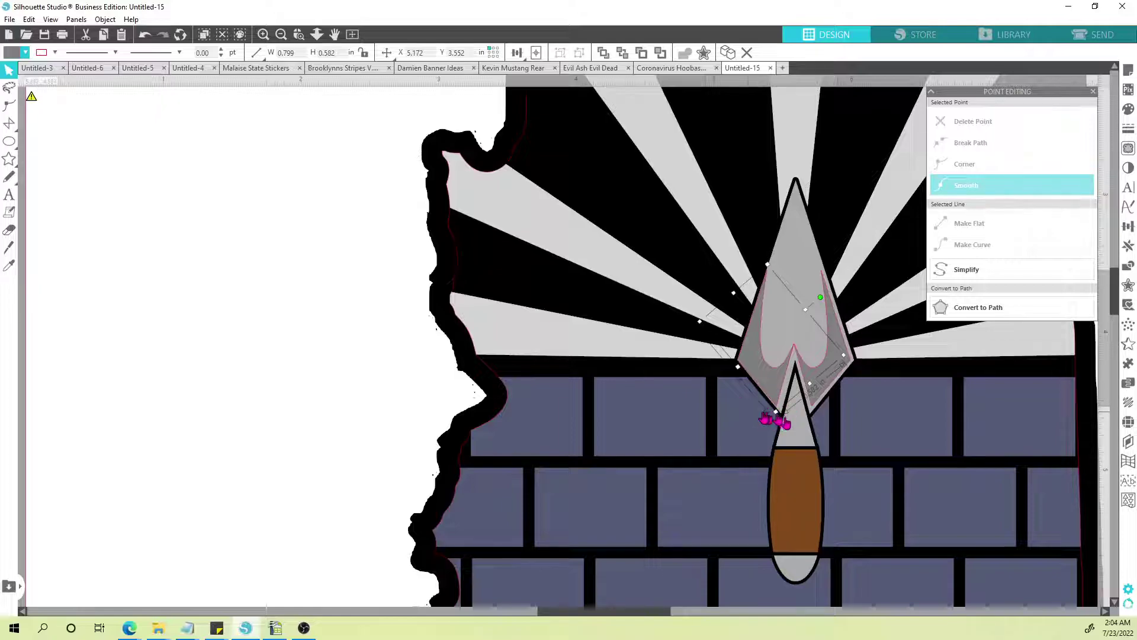
Step: Nudge the mirrored shading shape slightly right and down so it sits evenly inside the blade's left edges
scroll(766, 416, up, 2)
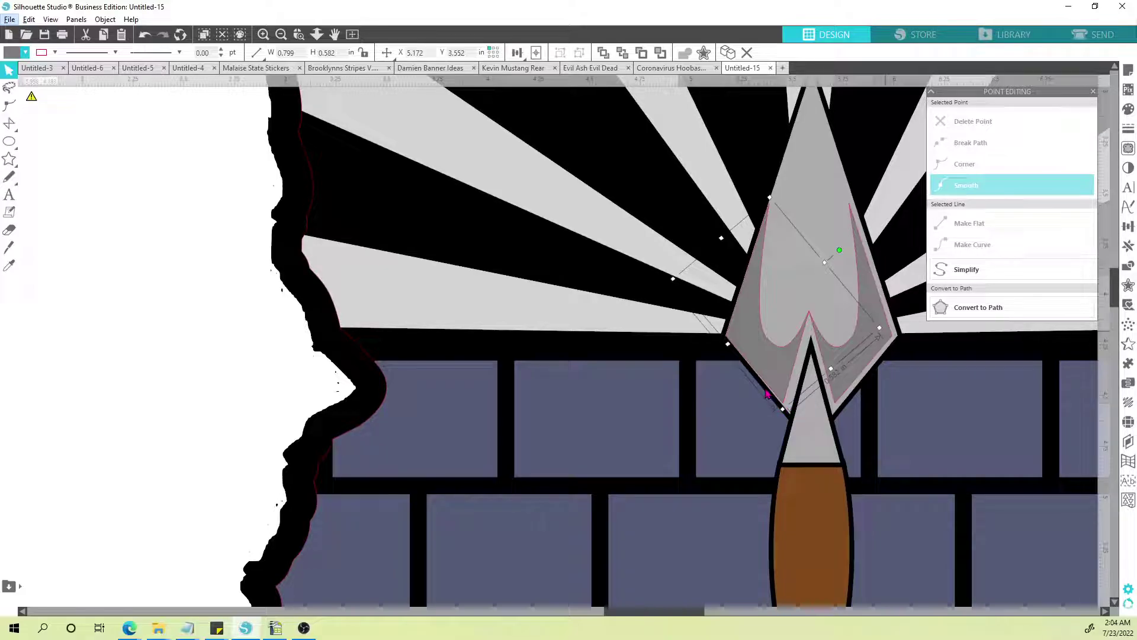
key(Right)
key(Right)
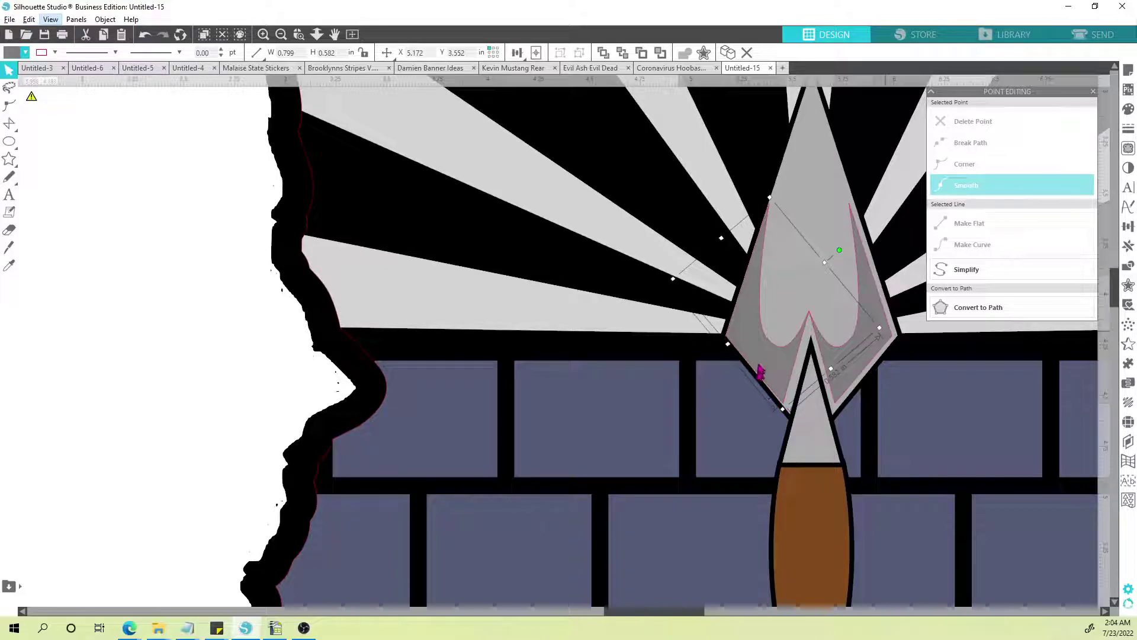
key(Right)
key(Right)
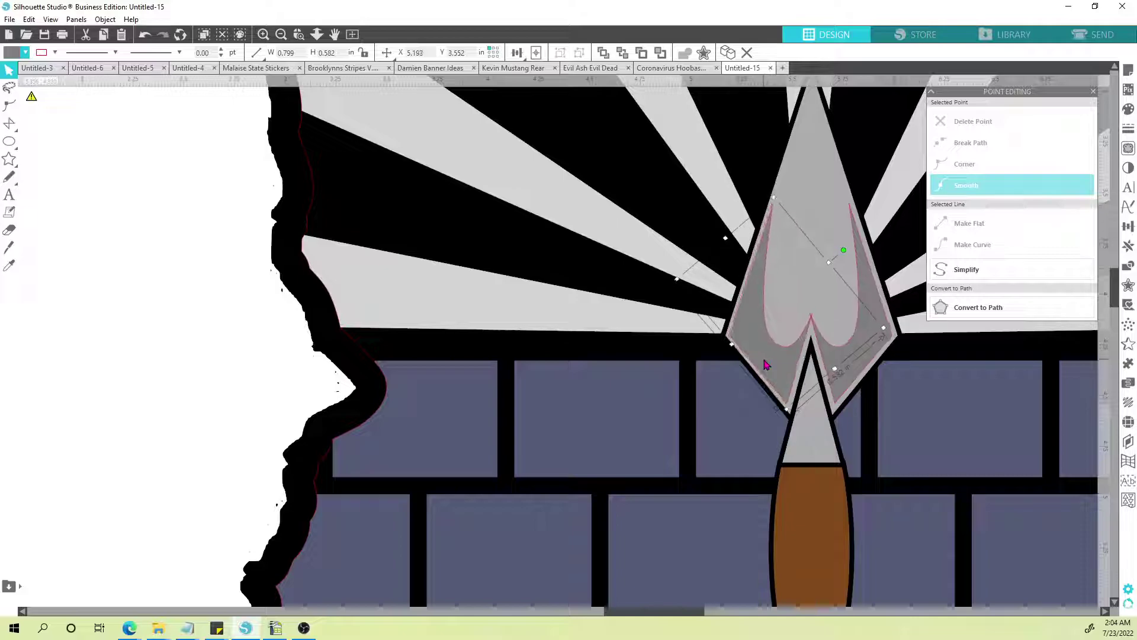
key(Right)
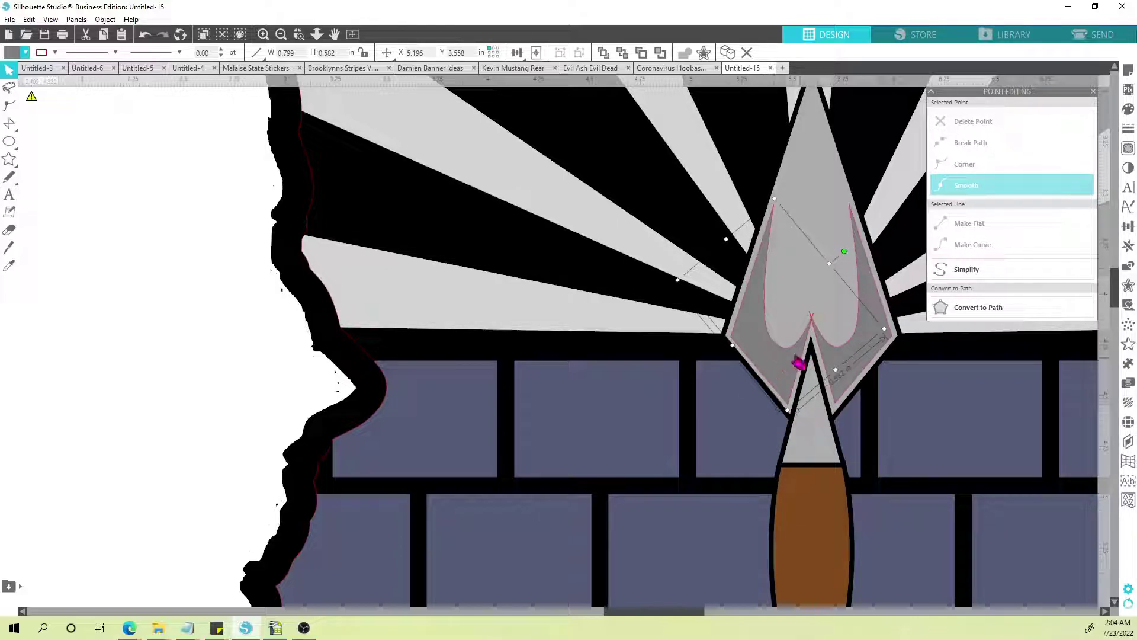
Step: Lower the inner tip of the left shading shape slightly above the trowel neck's point and reshape its adjoining curve
double_click(813, 328)
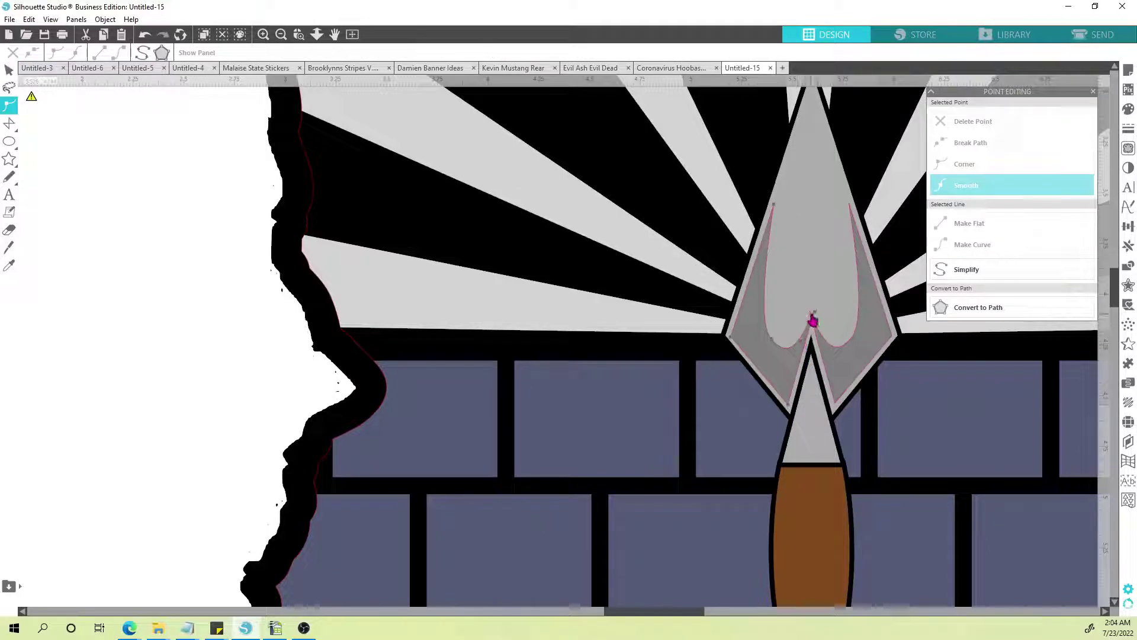
click(813, 314)
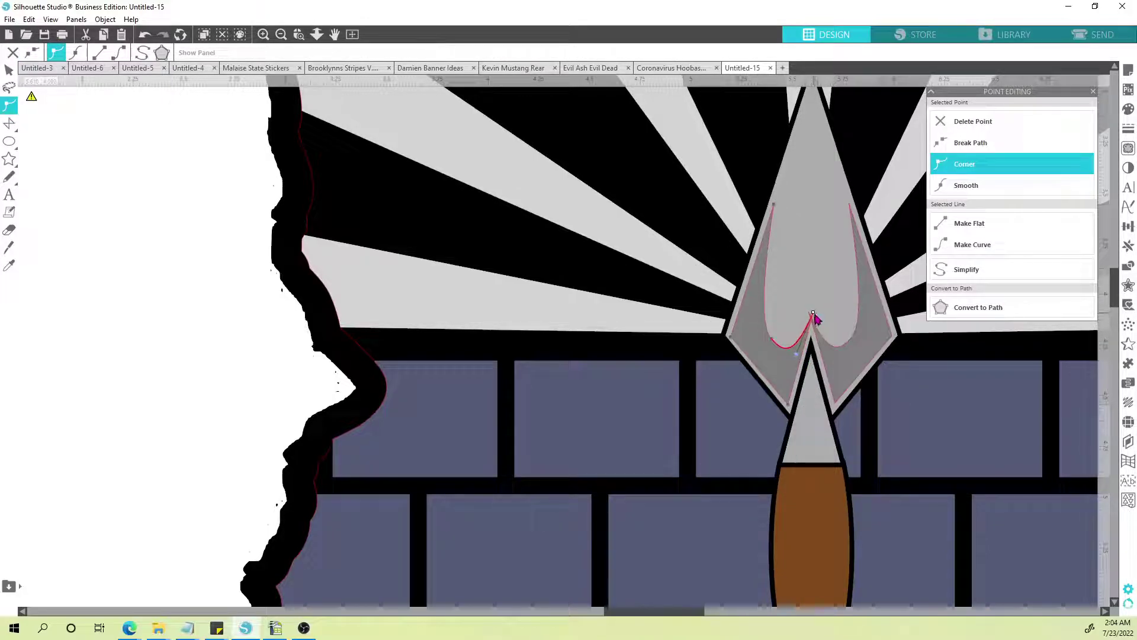
drag(814, 323, 813, 330)
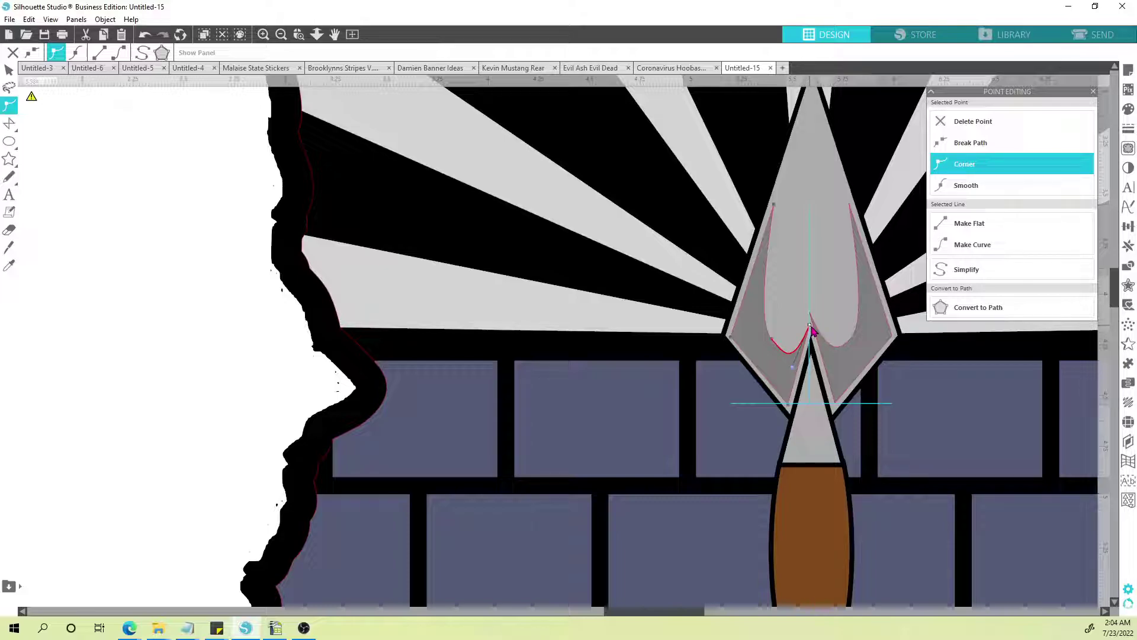
drag(793, 367, 795, 361)
click(818, 344)
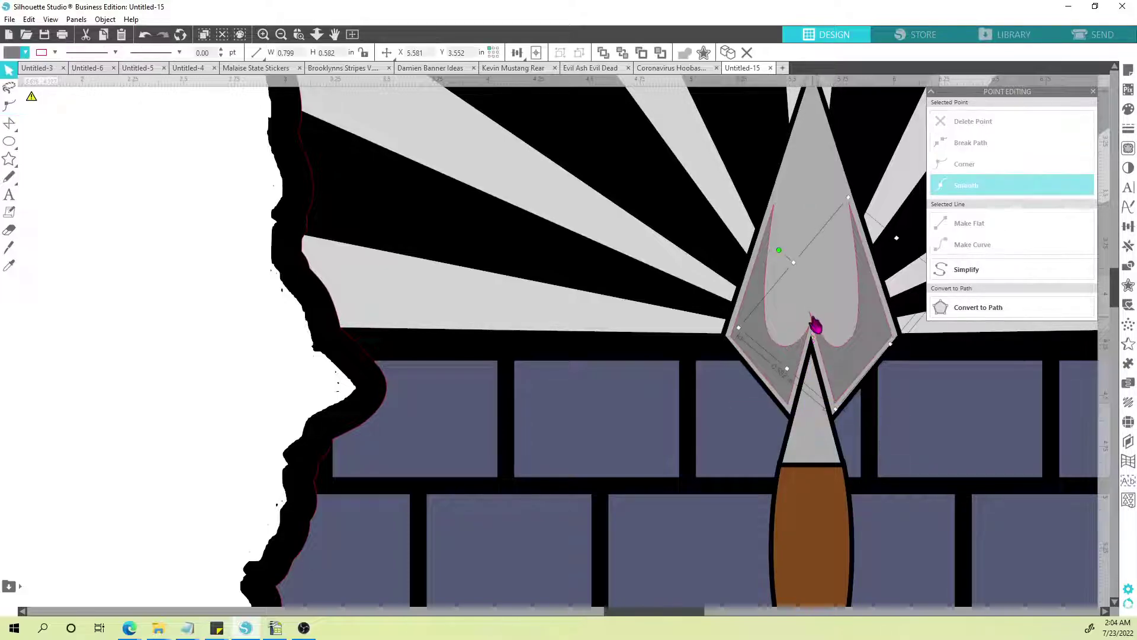
Step: Move the inner tip of the right shading shape slightly down and right, level with the left shape's tip
double_click(825, 344)
click(809, 311)
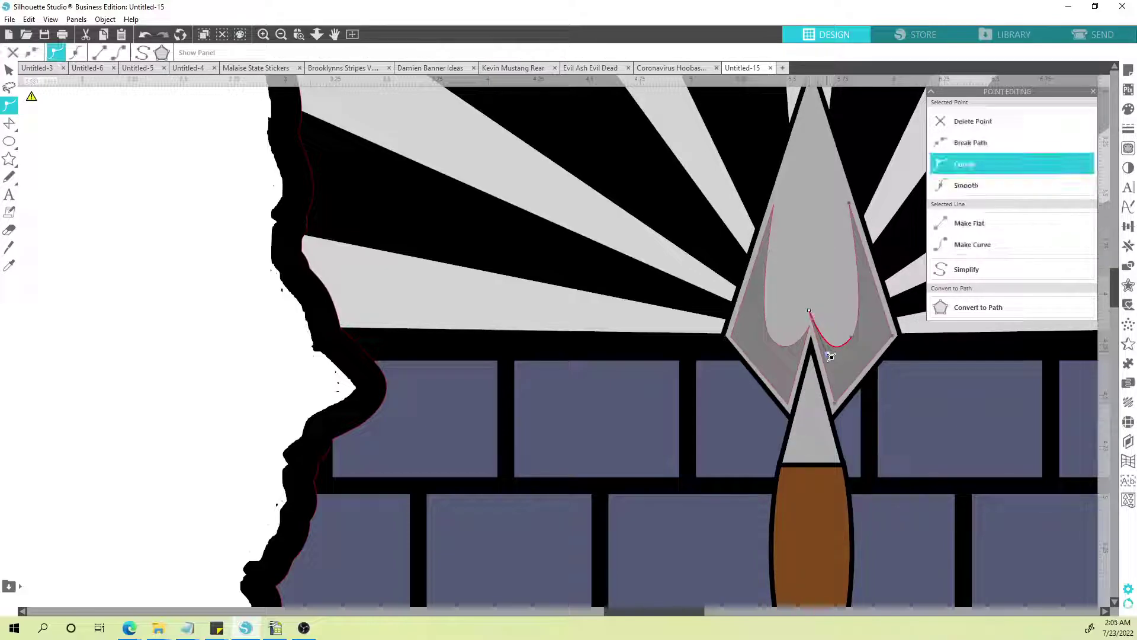
drag(811, 314, 814, 327)
scroll(814, 327, up, 5)
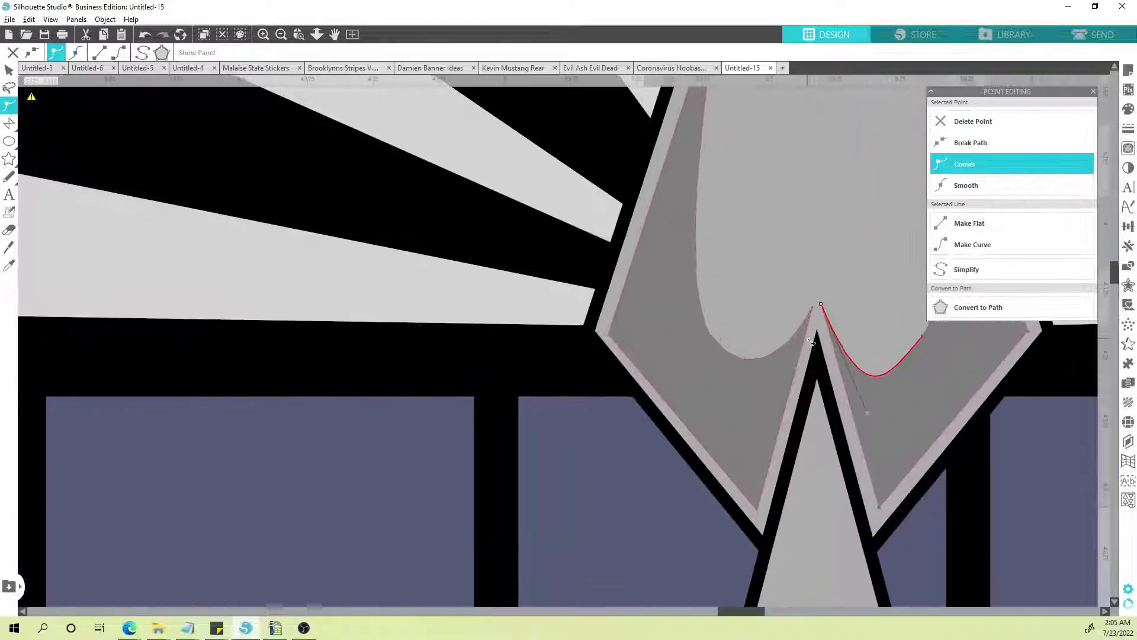
scroll(812, 342, up, 3)
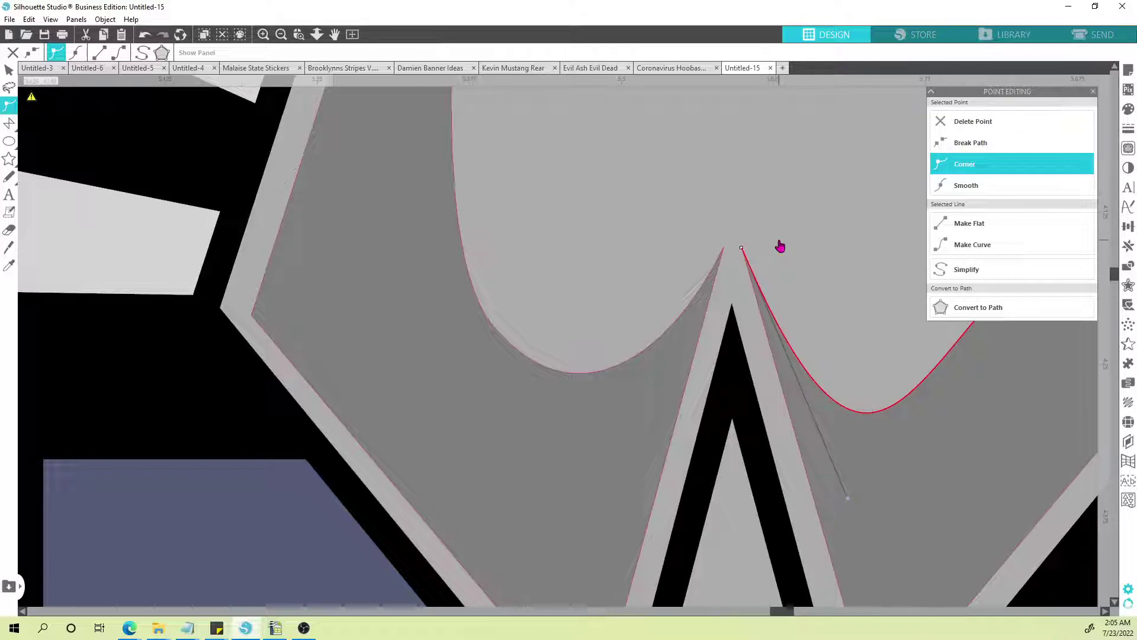
Step: Compare the shaded trowel with the trowel in the reference photo
scroll(778, 244, down, 8)
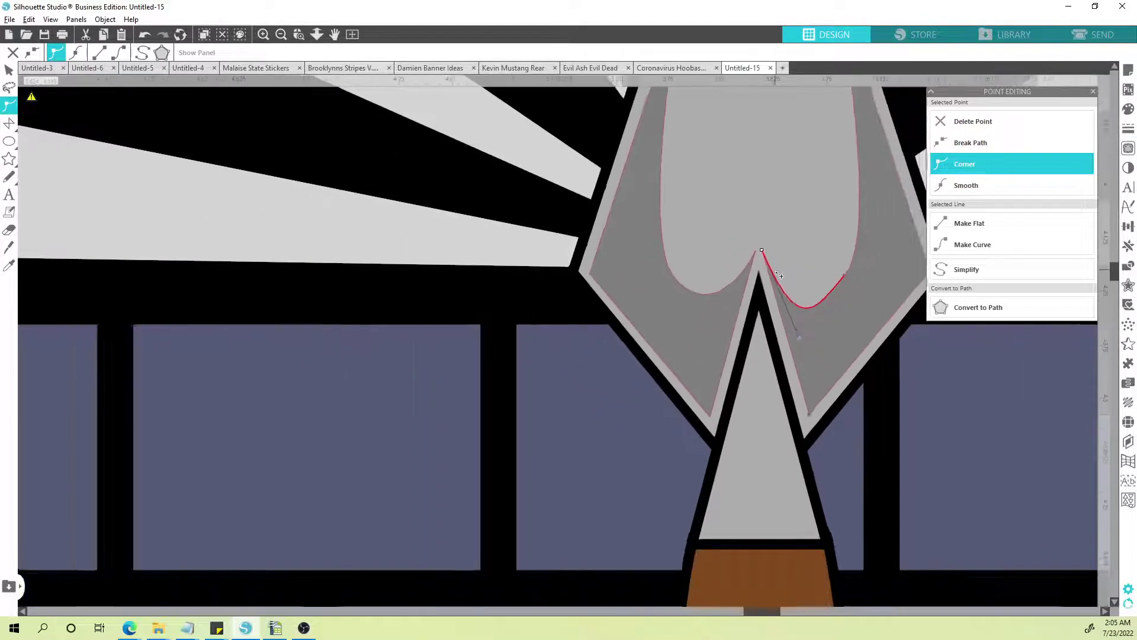
scroll(533, 284, down, 4)
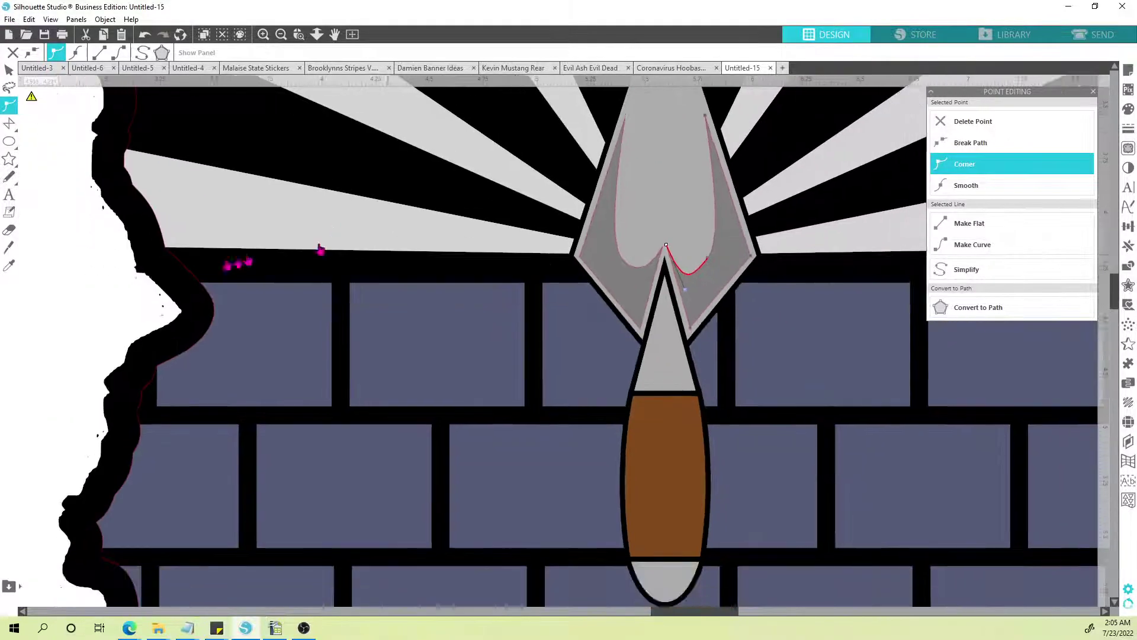
scroll(114, 298, down, 6)
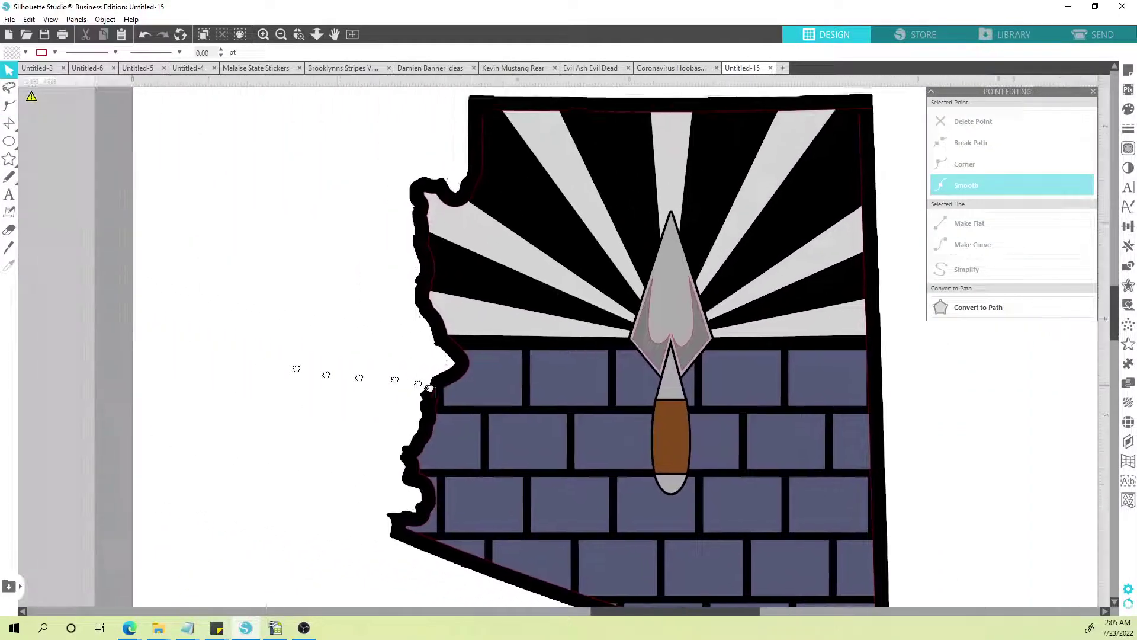
scroll(366, 392, down, 4)
scroll(297, 409, left, 5)
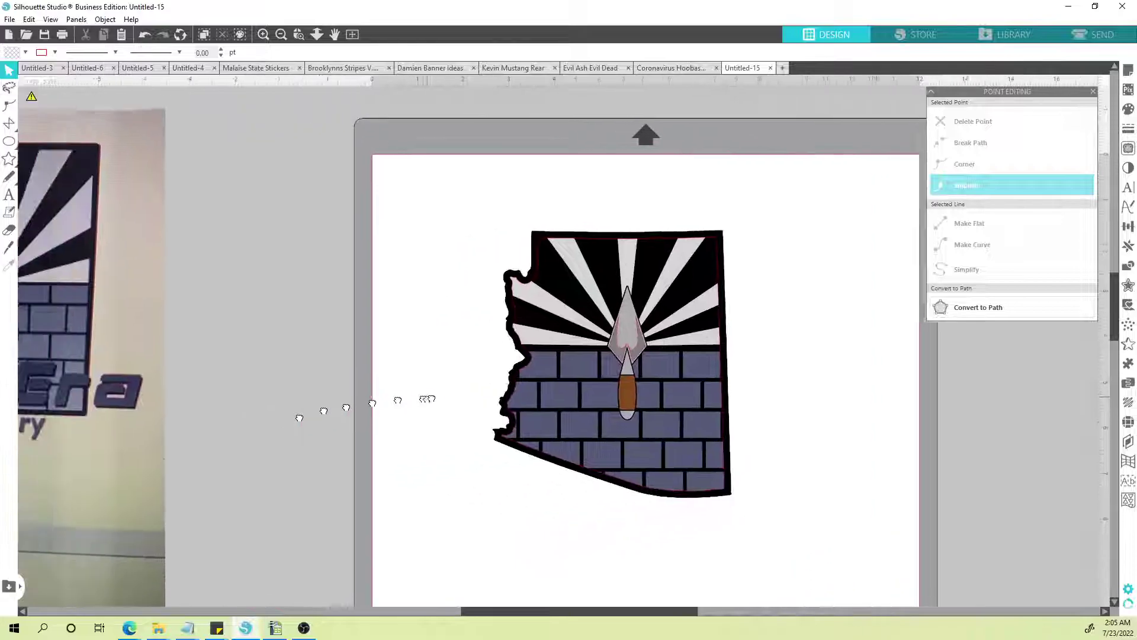
drag(192, 418, 405, 418)
scroll(300, 361, up, 4)
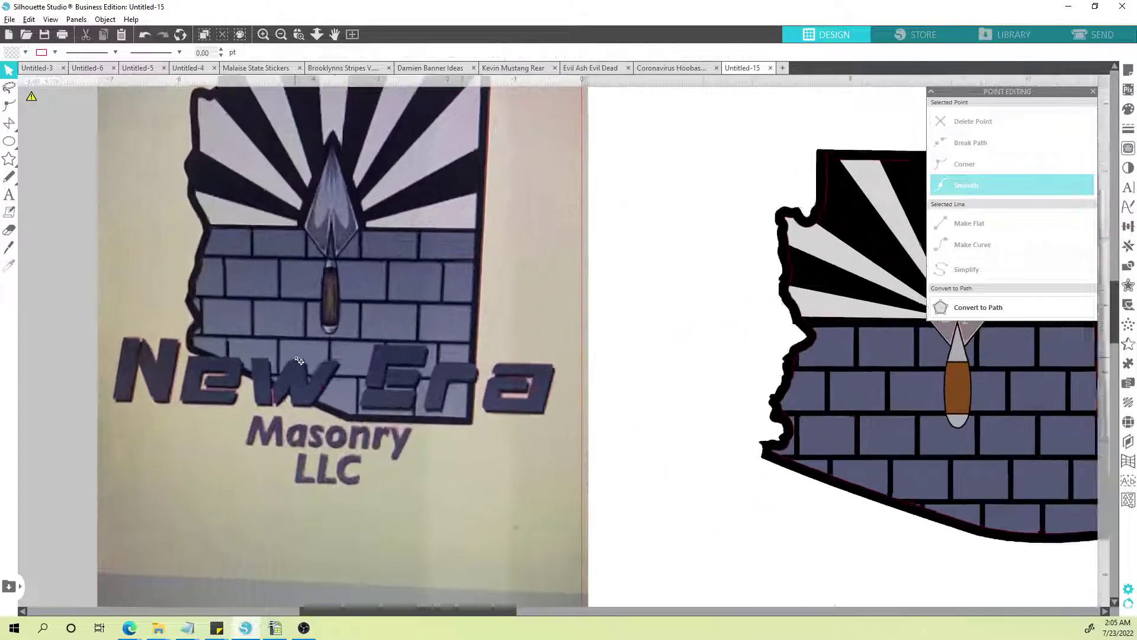
scroll(299, 361, up, 1)
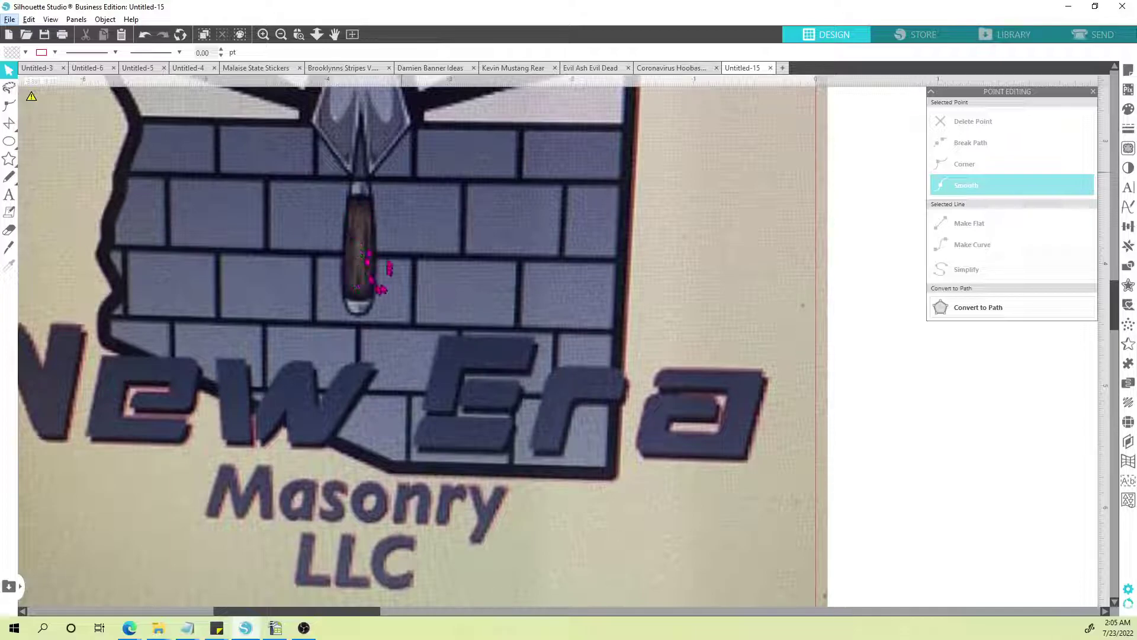
scroll(462, 276, down, 3)
drag(563, 310, 203, 284)
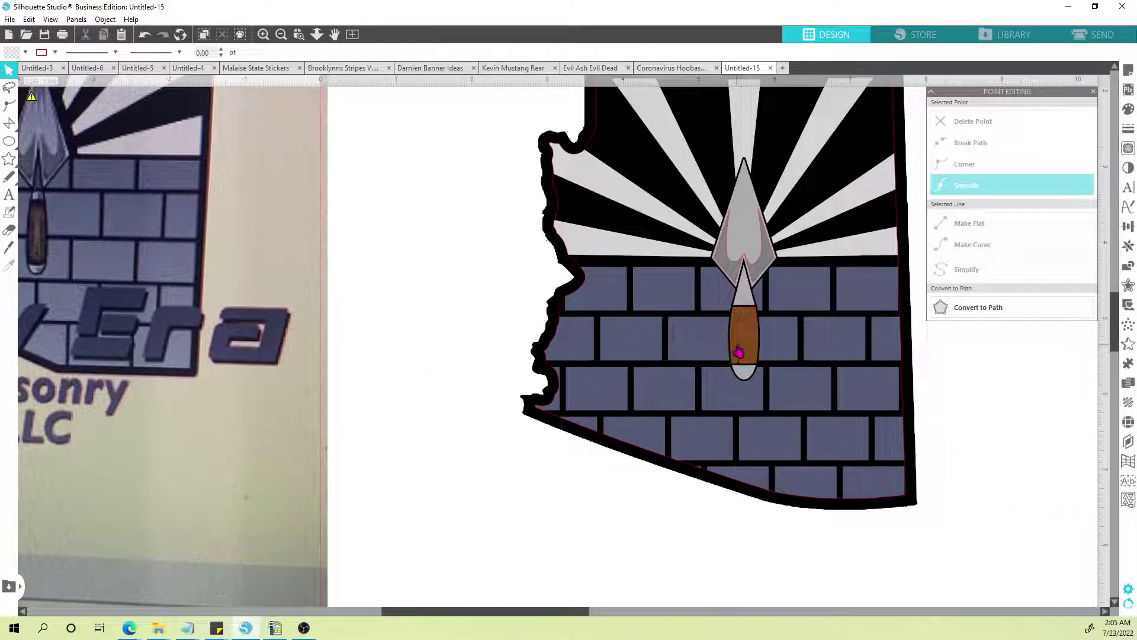
Step: Remove the red outline from both shading shapes on the trowel blade
click(756, 267)
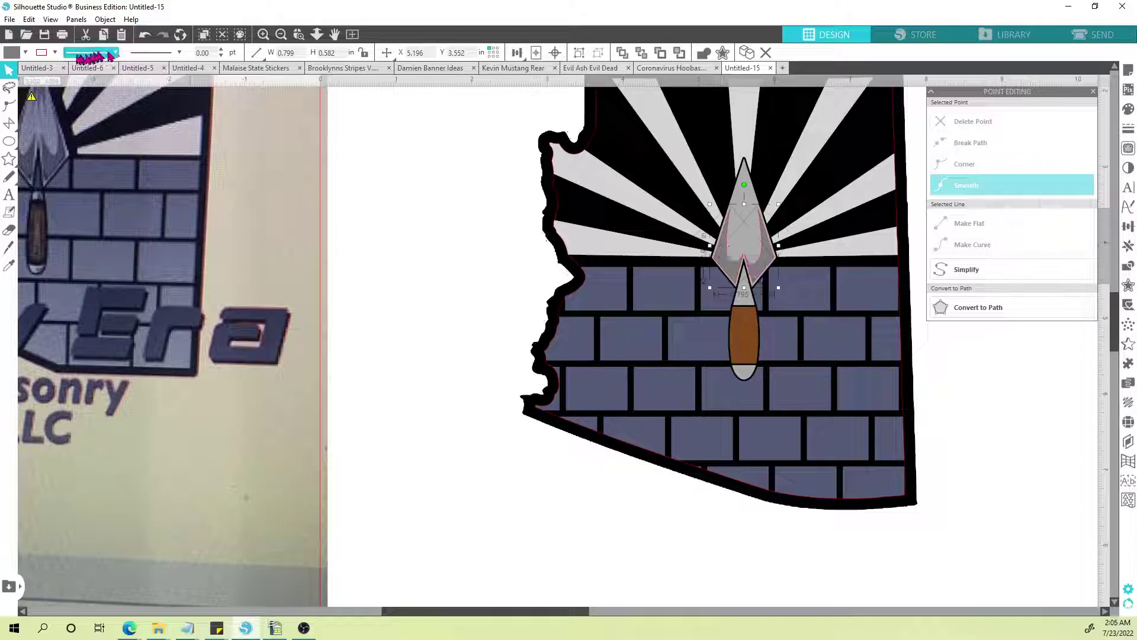
click(54, 52)
click(62, 69)
click(453, 203)
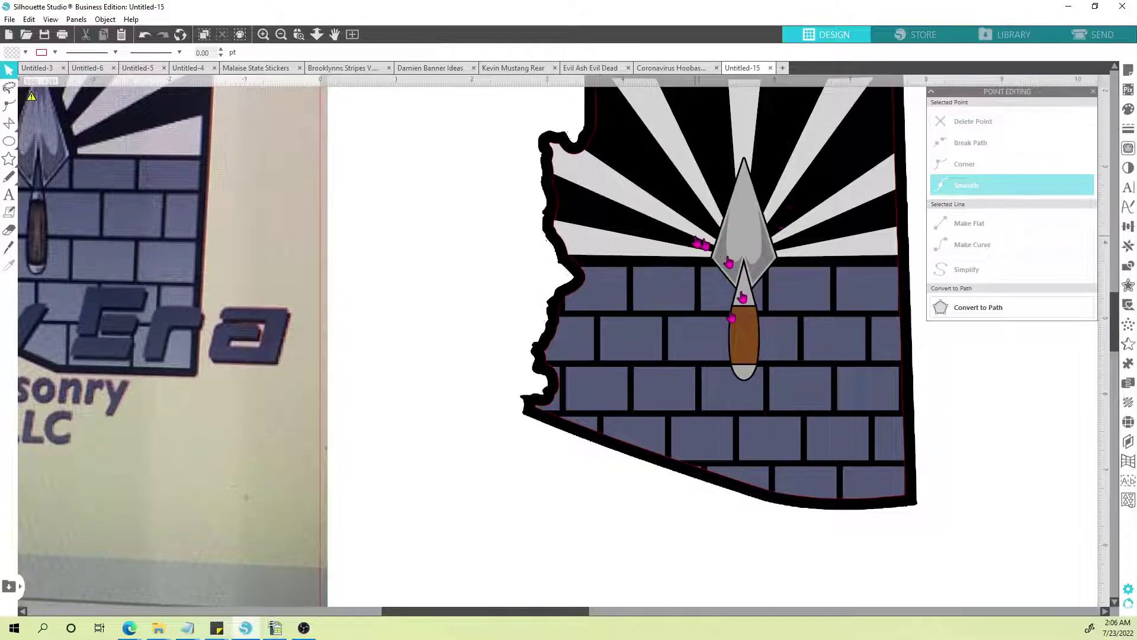
Step: Try a dark slate-blue fill on the blade's shading shapes, and undo it
scroll(535, 310, down, 1)
scroll(433, 337, down, 1)
drag(427, 342, 545, 376)
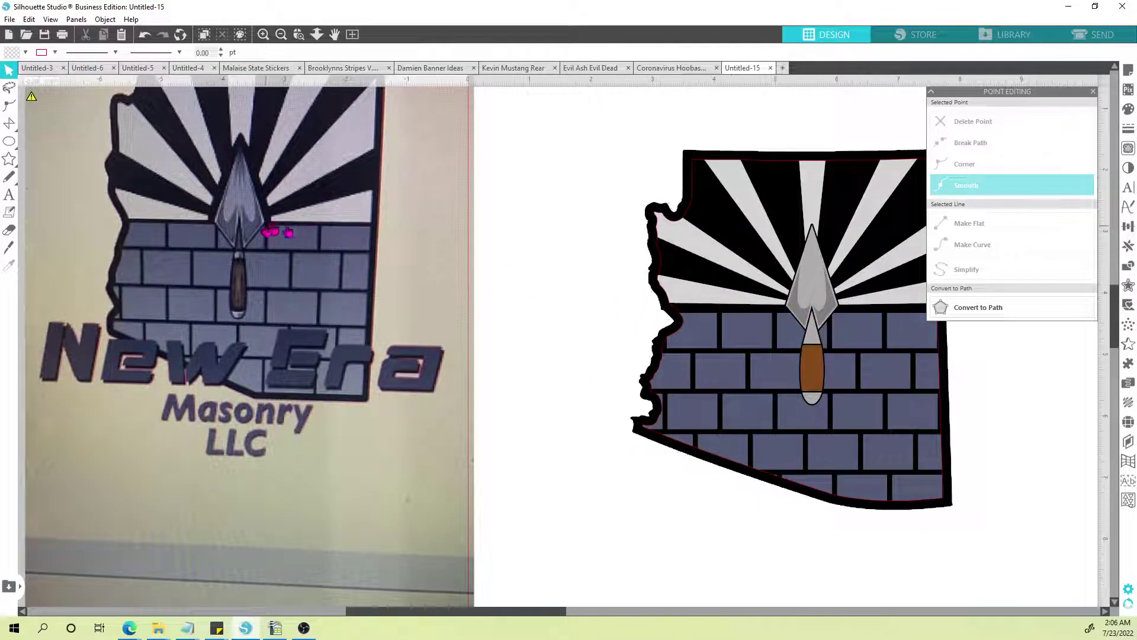
click(824, 318)
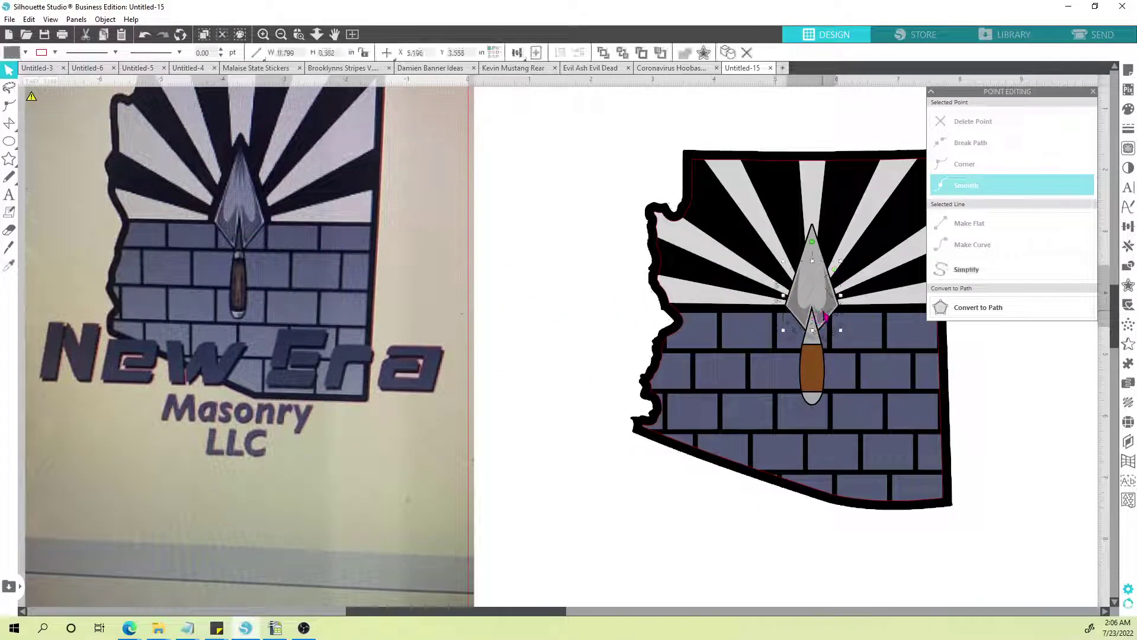
click(25, 52)
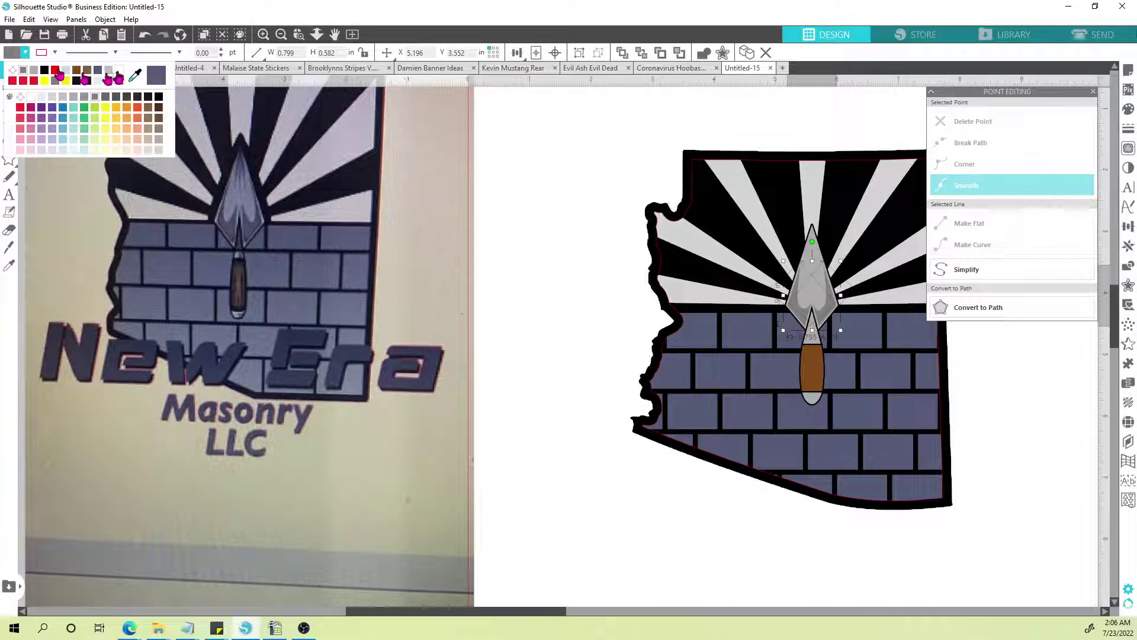
click(142, 96)
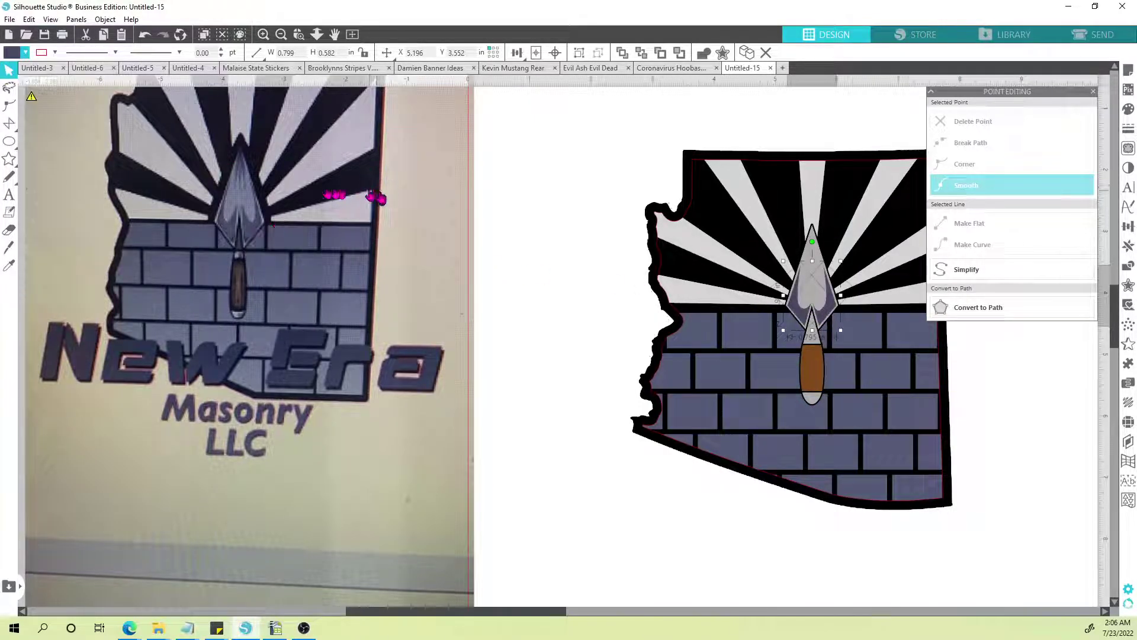
key(i)
key(ctrl+z)
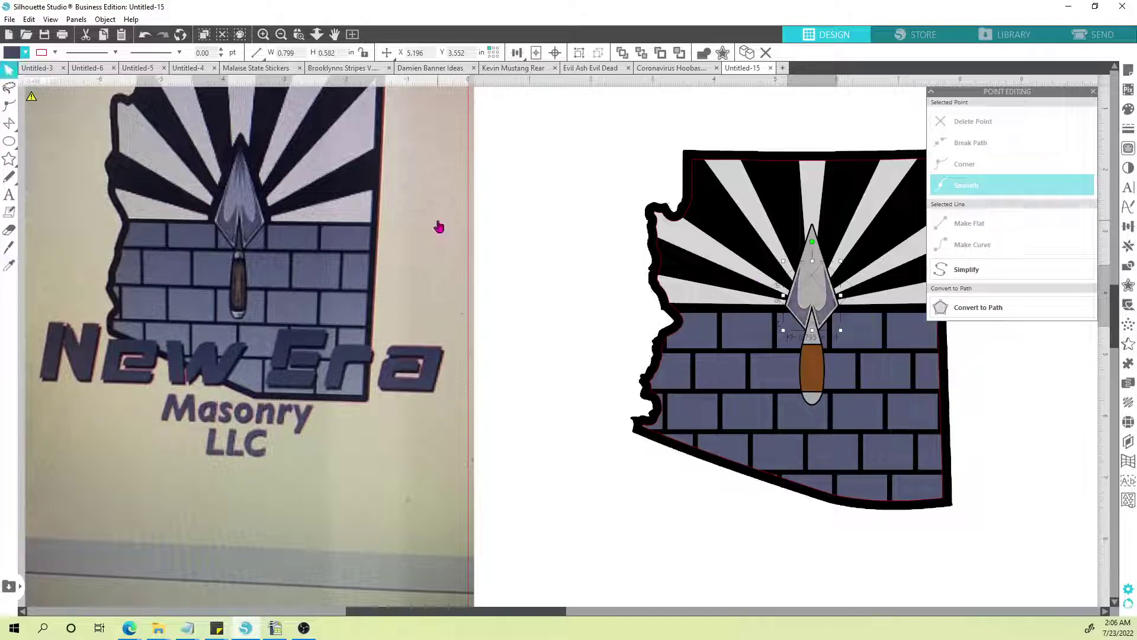
Step: Fill the blade's two shading shapes with a darker grey
click(25, 53)
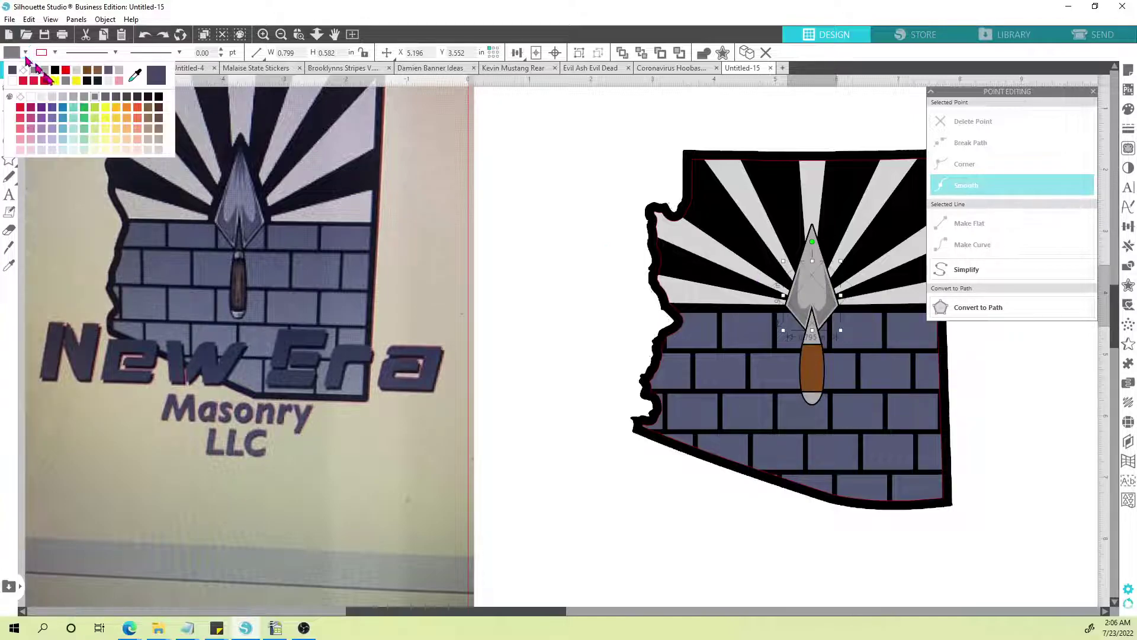
click(106, 101)
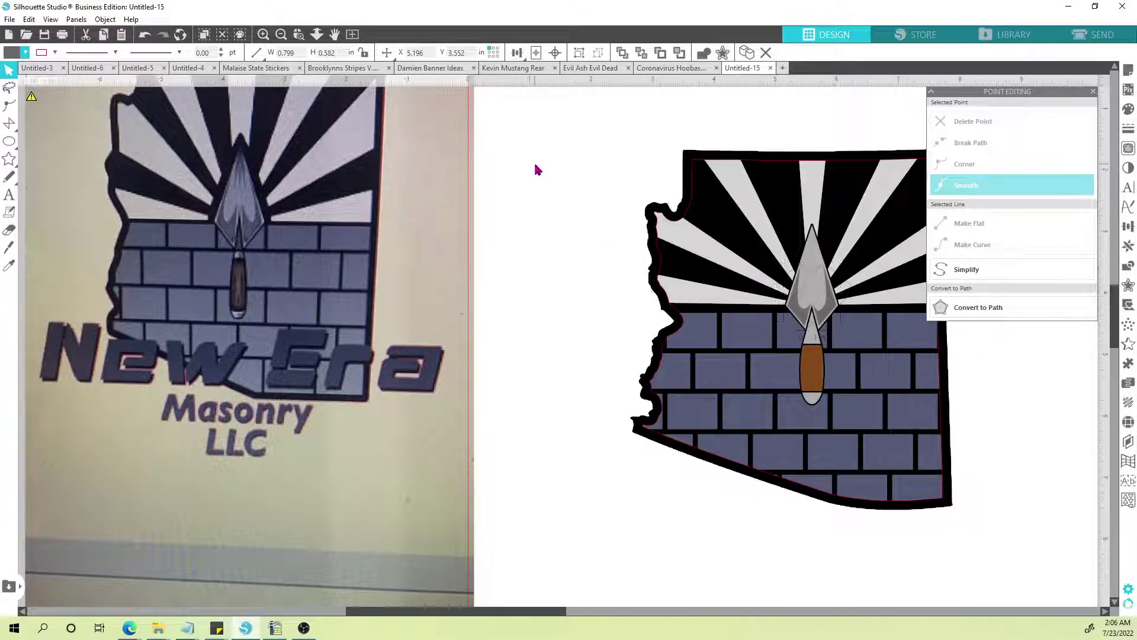
click(552, 183)
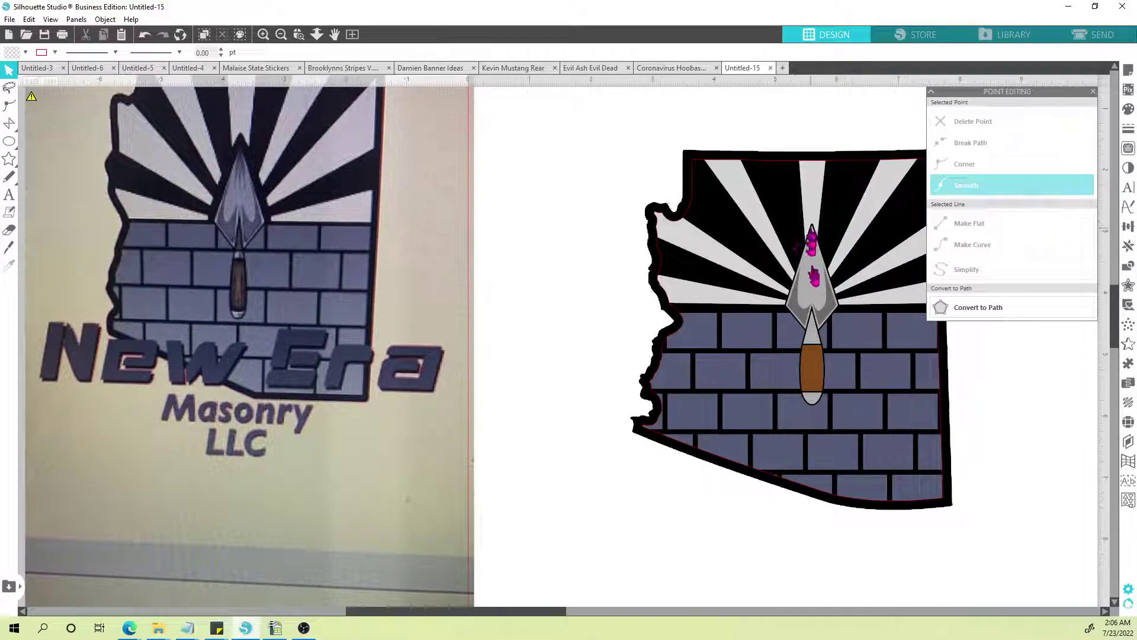
Step: Draw a narrow closed accent shape about 0.106 in wide and 0.607 in tall just below the blade's upper tip
click(9, 125)
click(11, 123)
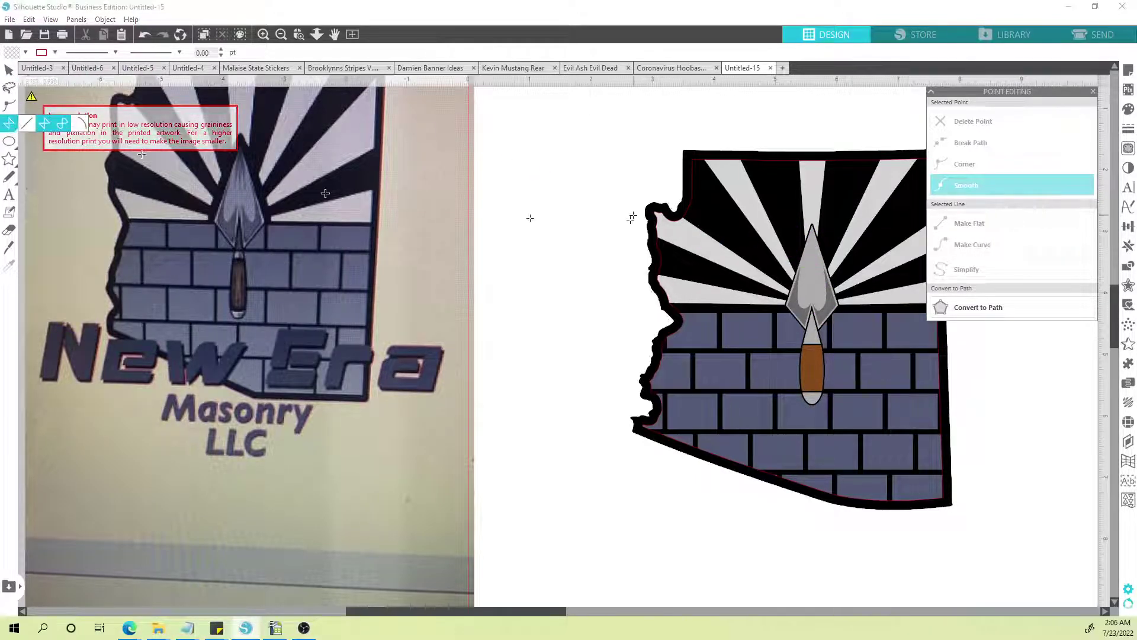
click(817, 268)
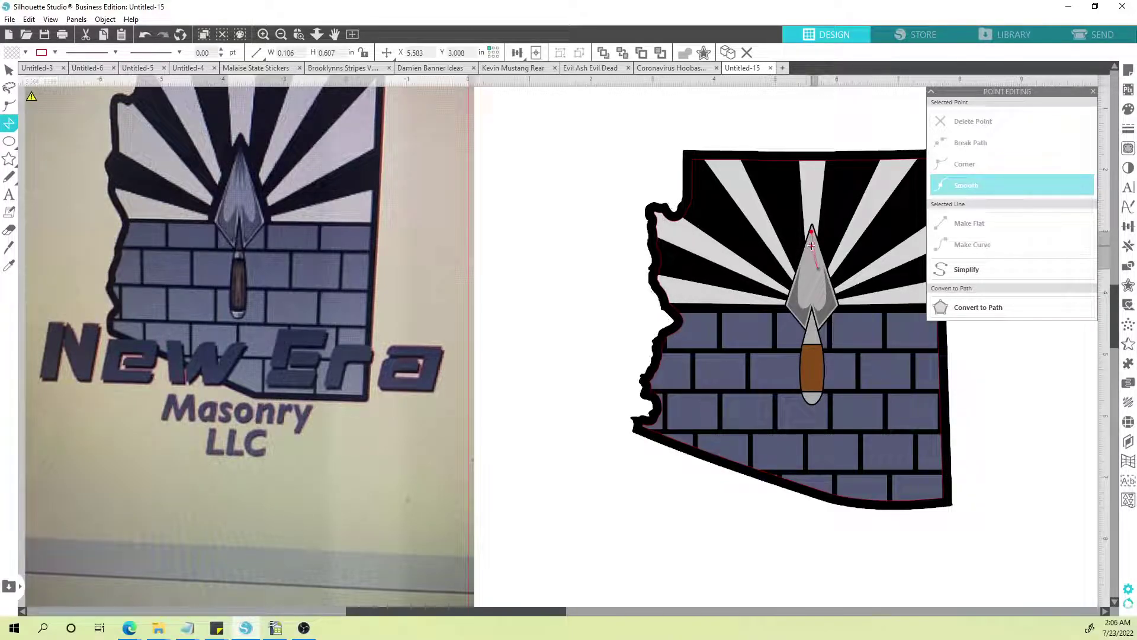
click(9, 70)
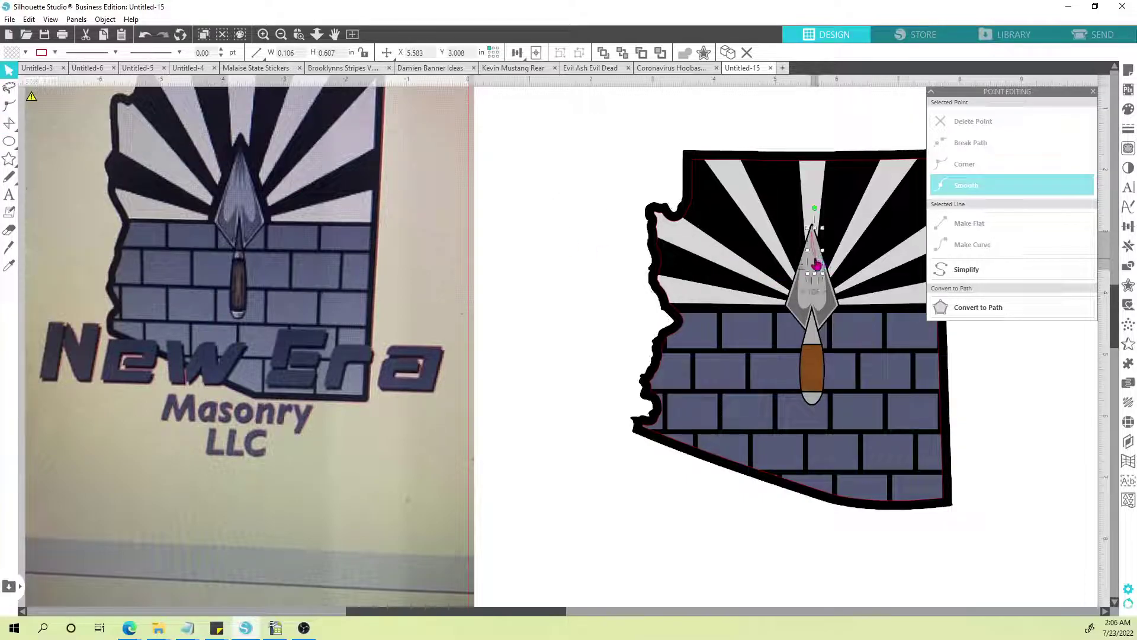
Step: Replicate the narrow accent shape to its left and flip the copy horizontally to mirror it across the blade
right_click(813, 256)
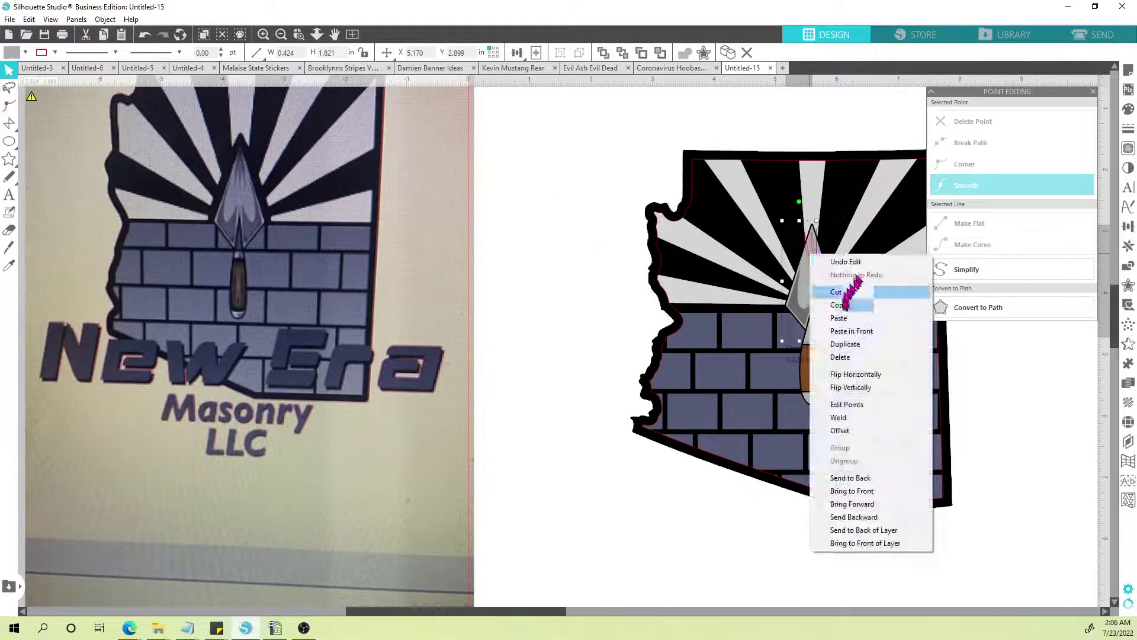
click(855, 374)
click(823, 275)
right_click(807, 251)
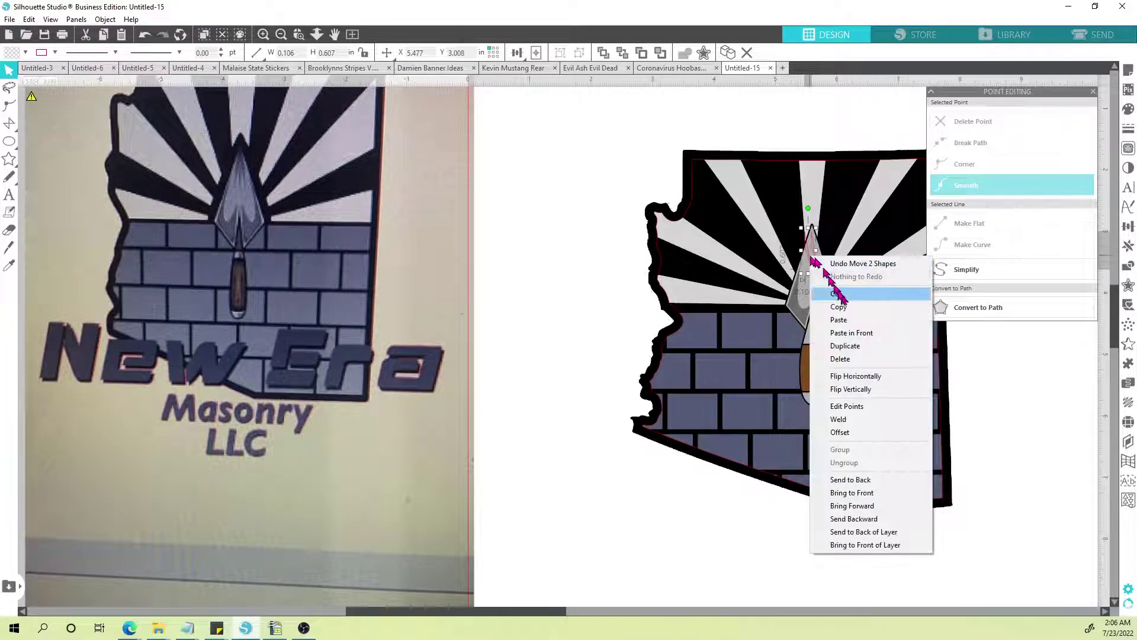
click(854, 378)
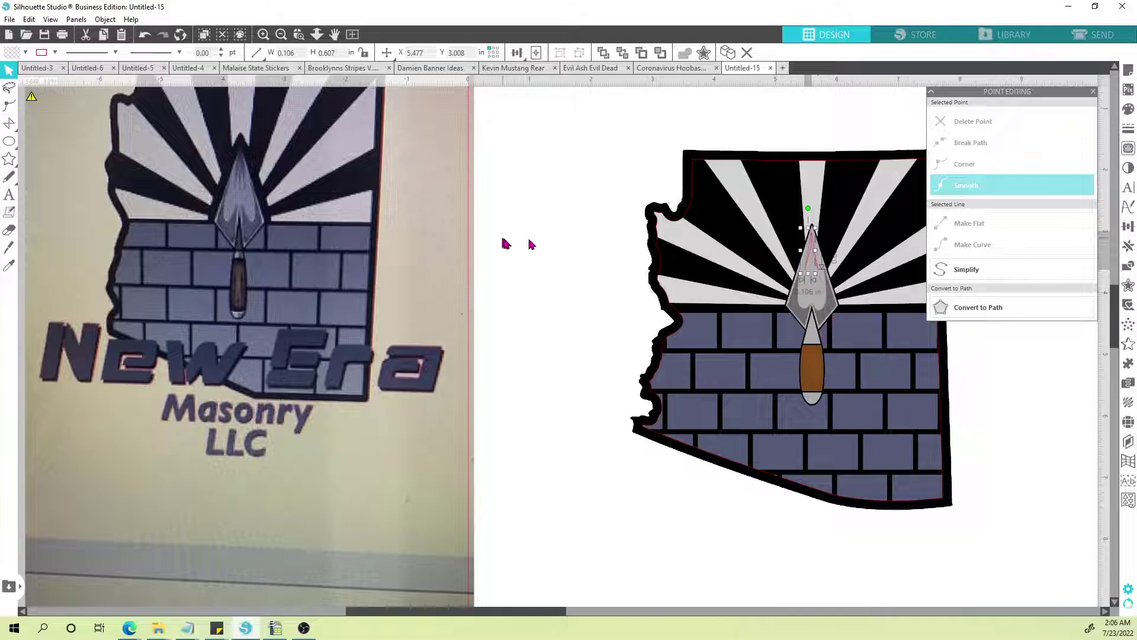
Step: Fill both narrow accent shapes near the blade's tip with dark grey
click(25, 52)
click(20, 77)
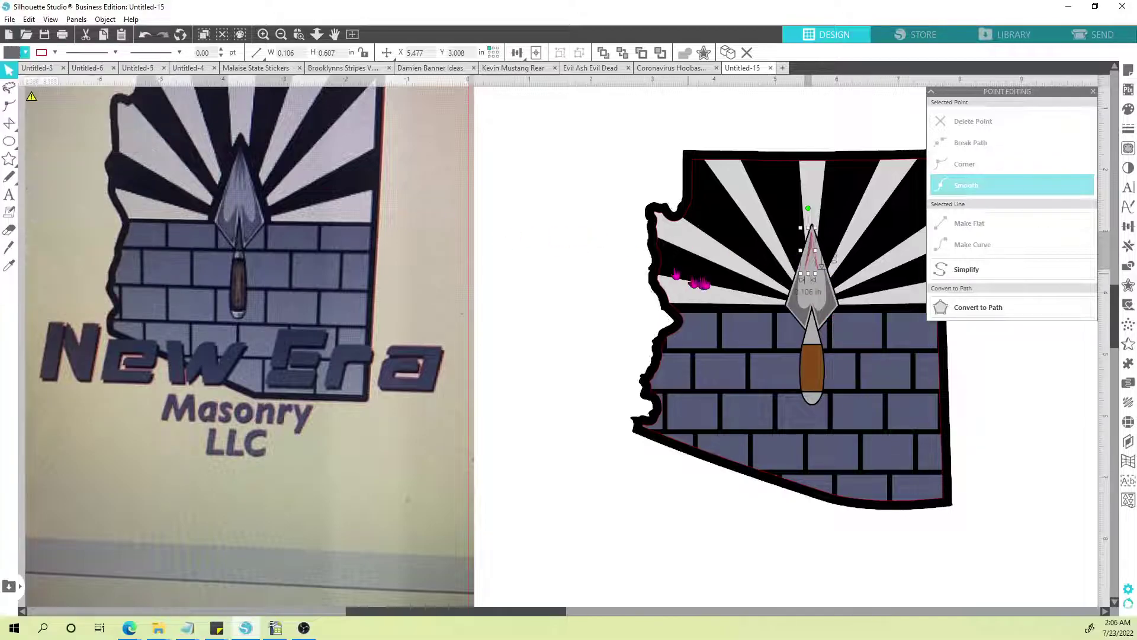
click(25, 53)
click(13, 71)
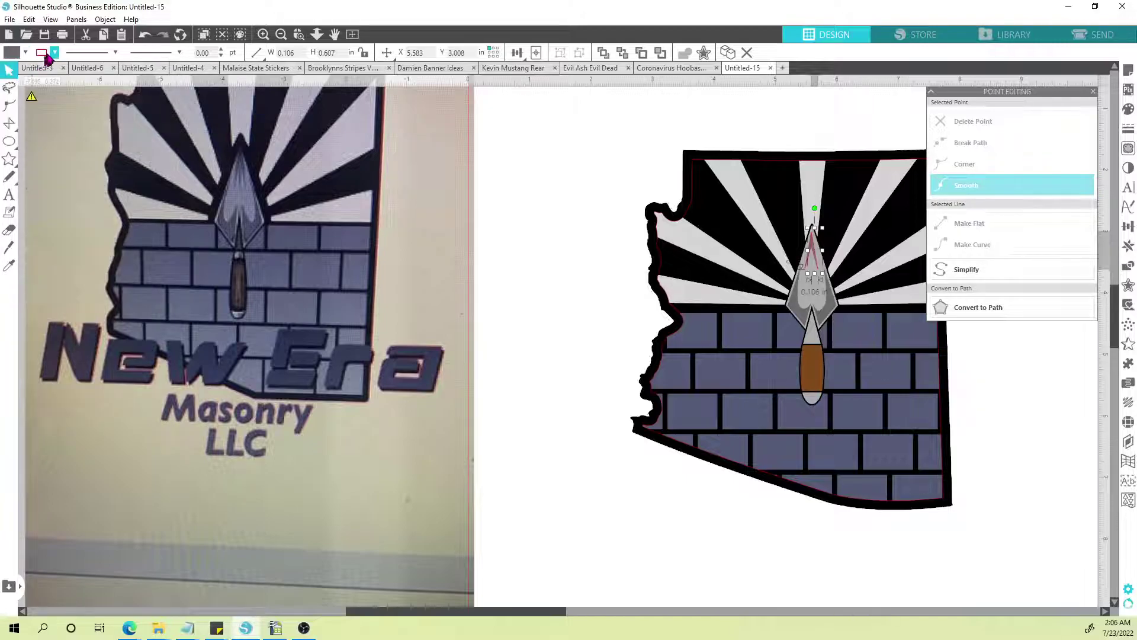
Step: Remove the red outlines from both narrow accent shapes near the blade's tip
click(54, 52)
click(61, 72)
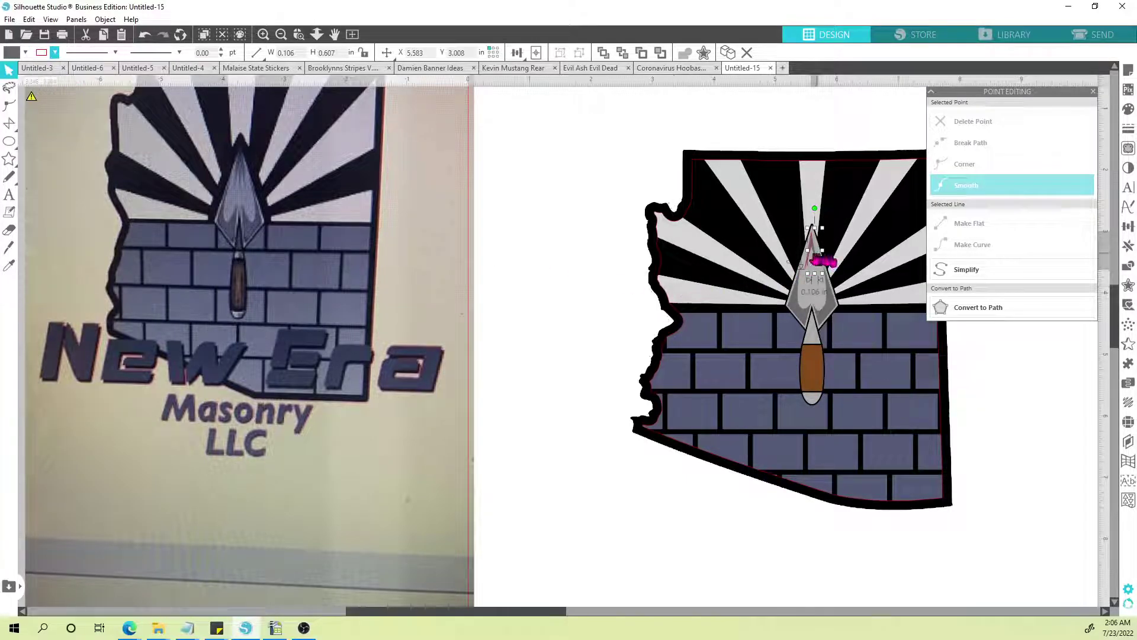
click(54, 52)
click(45, 72)
click(554, 183)
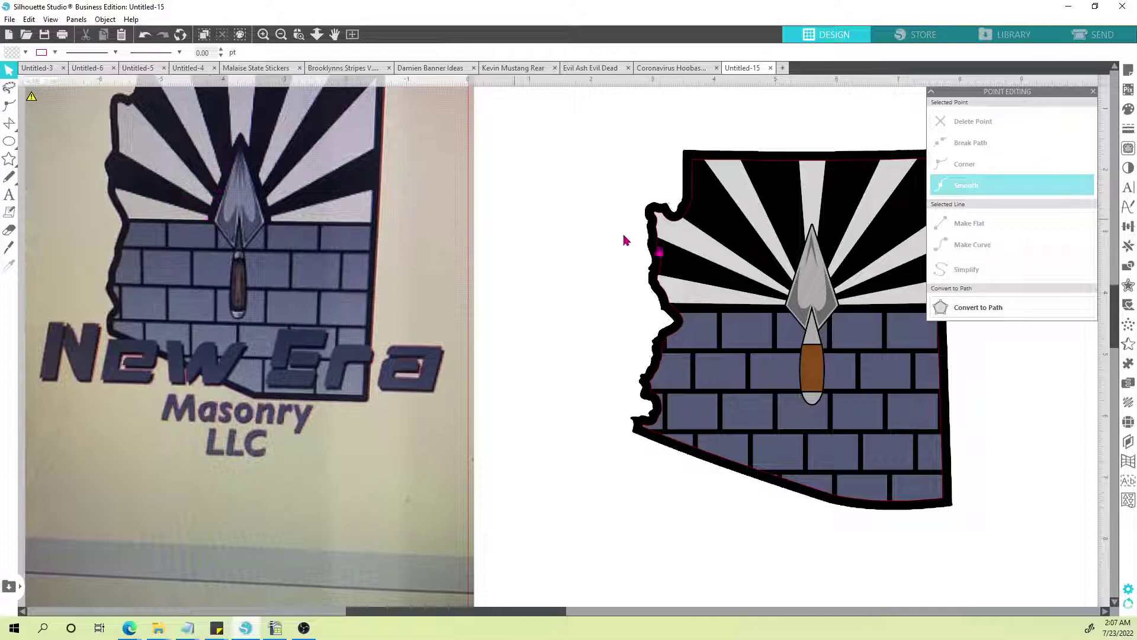
drag(1049, 440, 755, 441)
scroll(746, 425, down, 2)
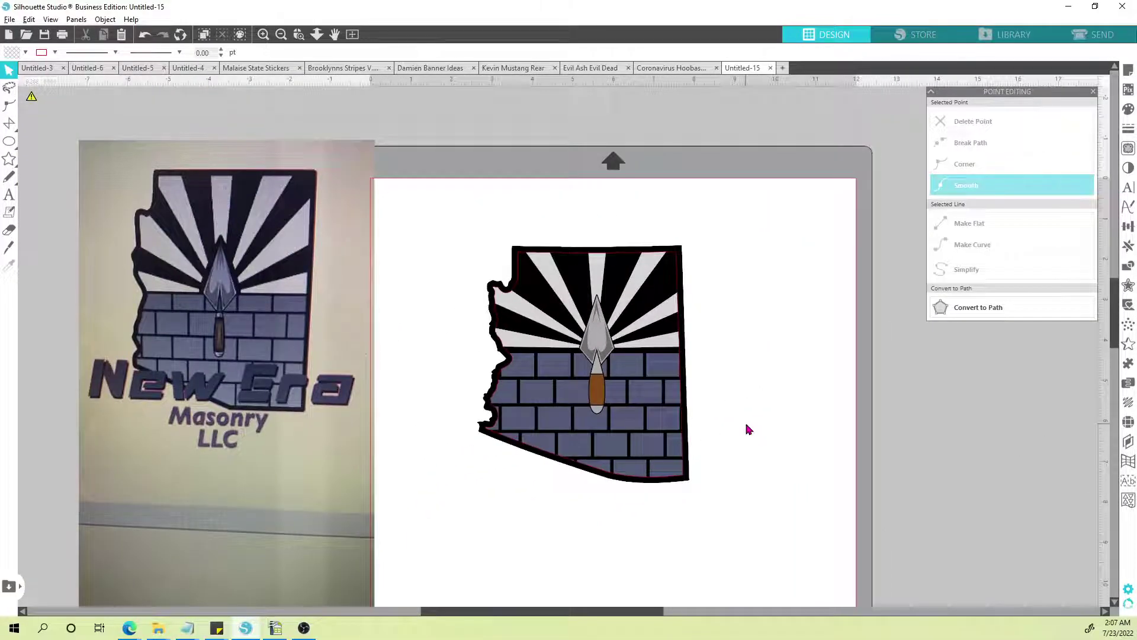
Step: Compare the recreated state emblem and trowel with the reference photo
scroll(744, 421, up, 3)
drag(668, 300, 765, 305)
drag(419, 144, 474, 173)
scroll(388, 320, down, 2)
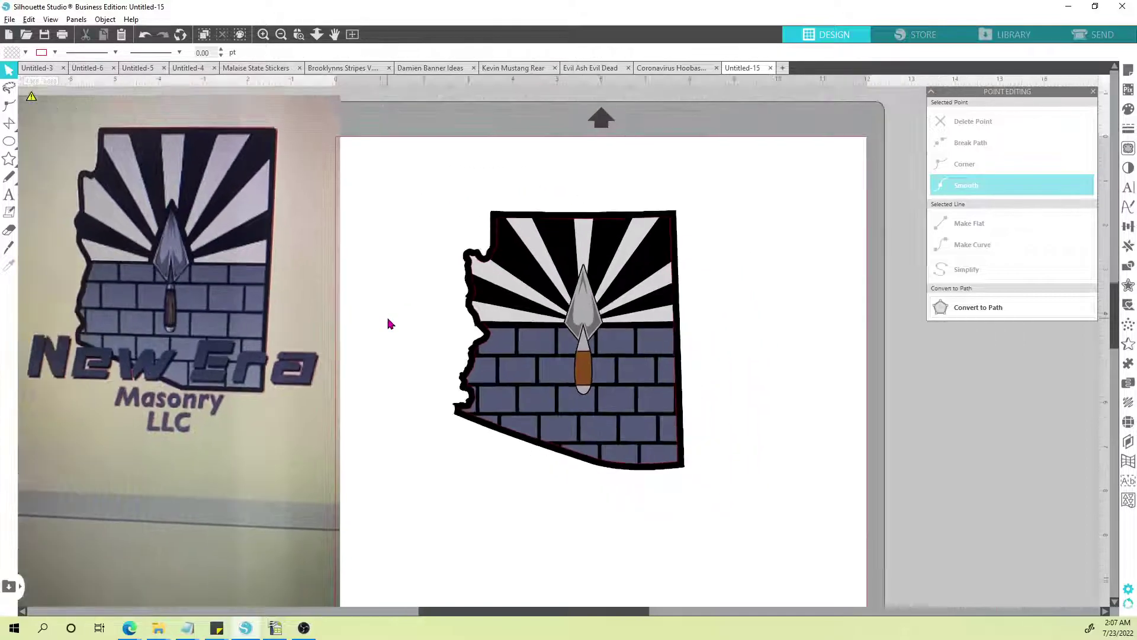
scroll(435, 351, down, 5)
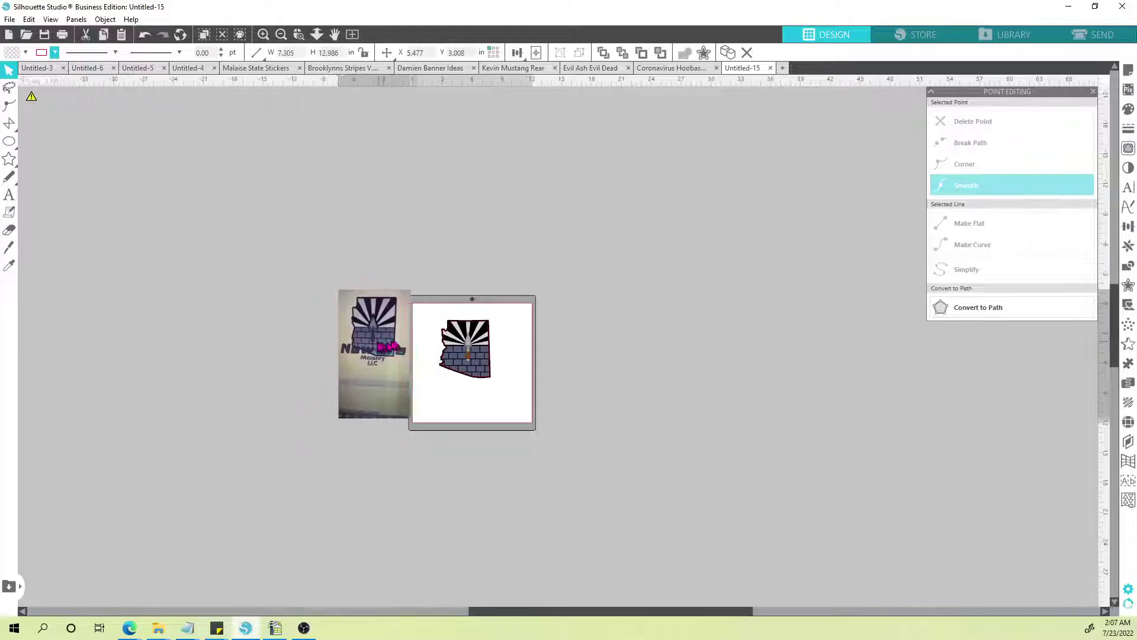
scroll(501, 363, up, 3)
scroll(499, 360, up, 5)
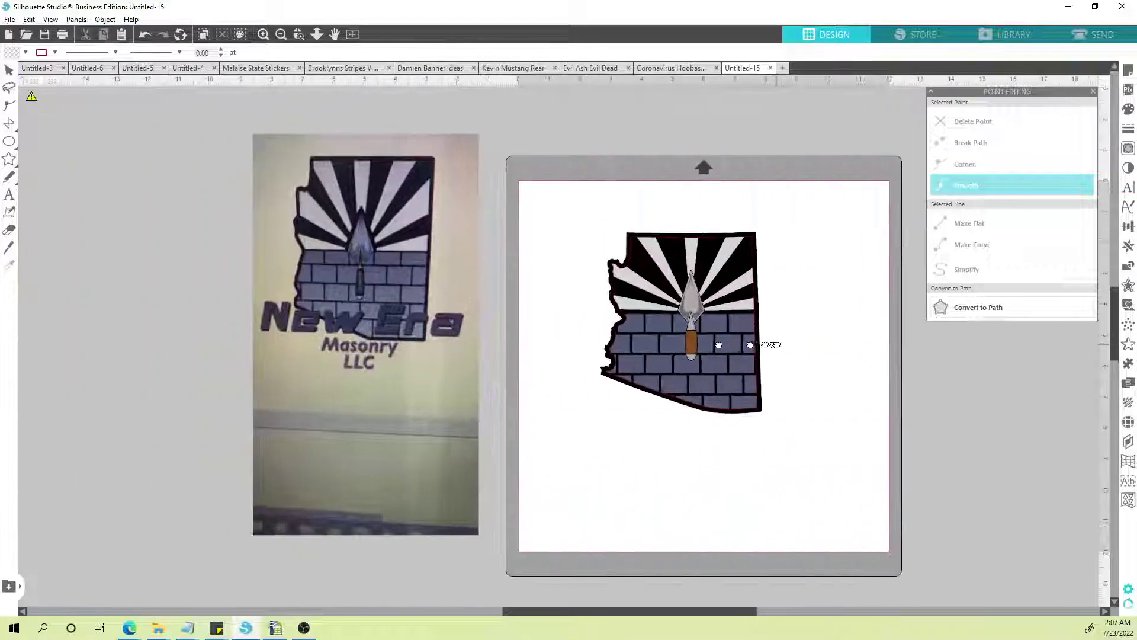
scroll(673, 360, up, 1)
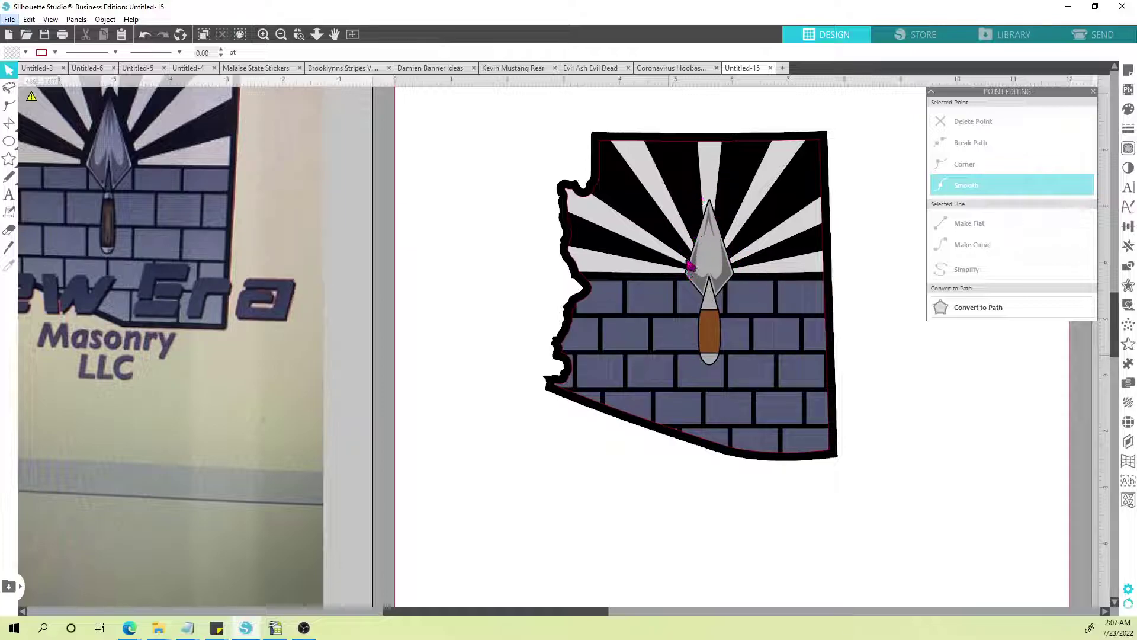
Step: Duplicate the black backing shape of the trowel blade, enlarge the copy to about 1.120 × 2.335 in, and place it beside the state's right edge
click(696, 251)
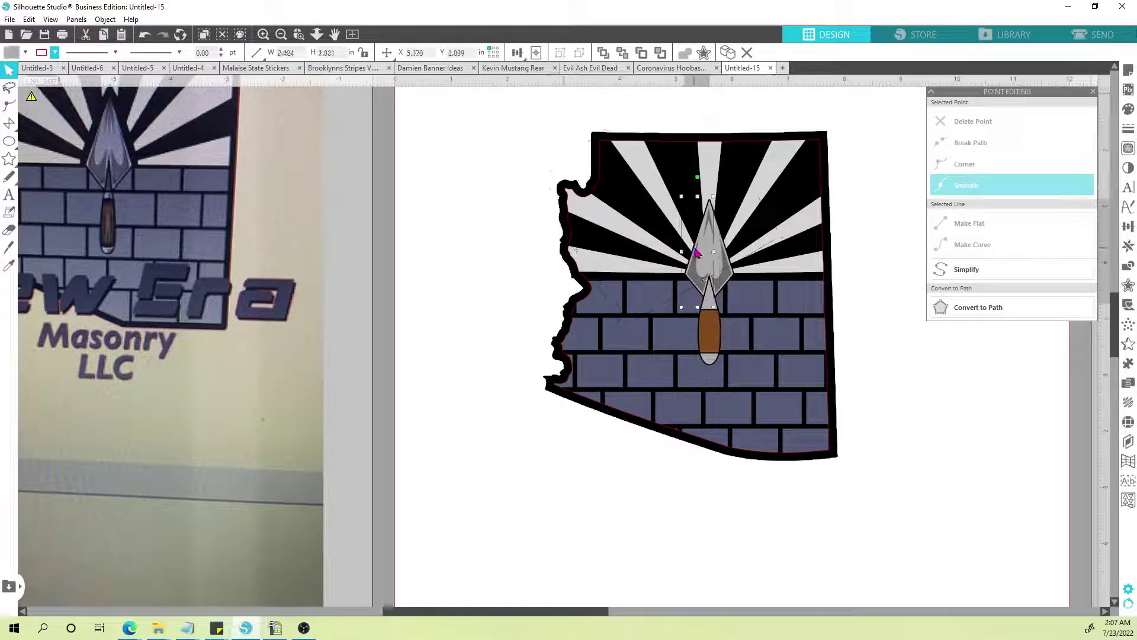
click(696, 254)
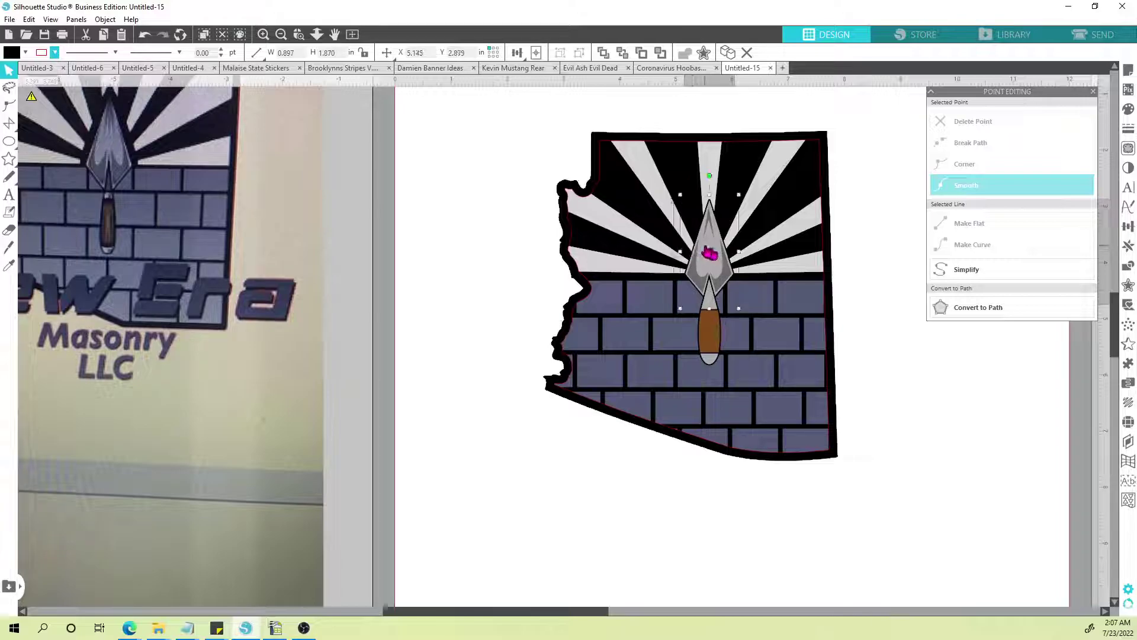
drag(710, 253, 760, 228)
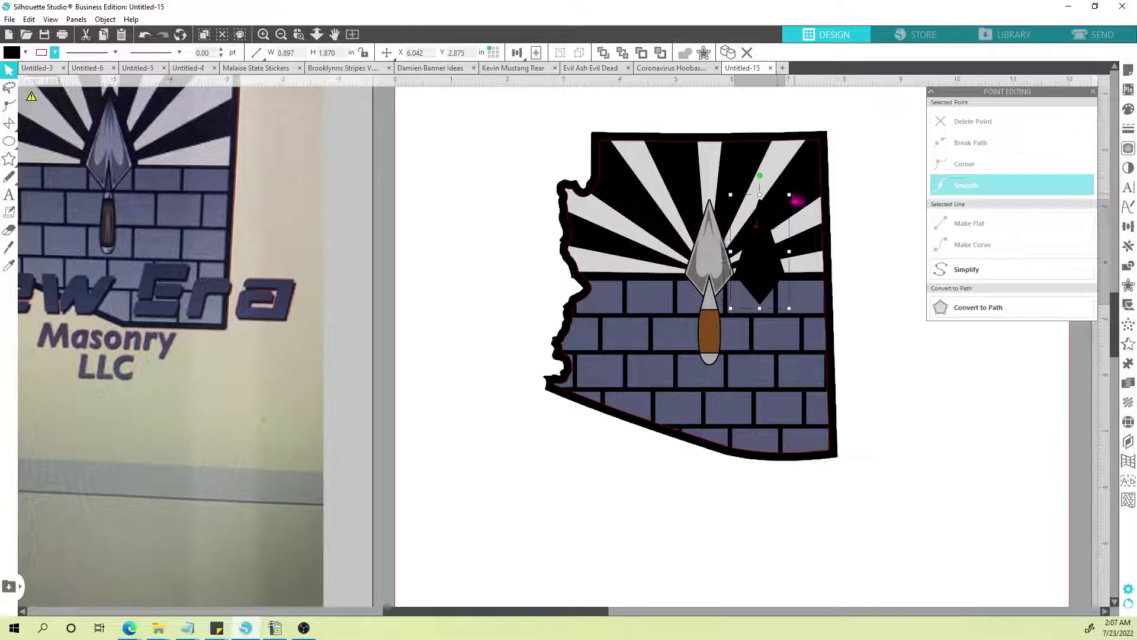
drag(792, 193, 818, 188)
drag(770, 254, 877, 290)
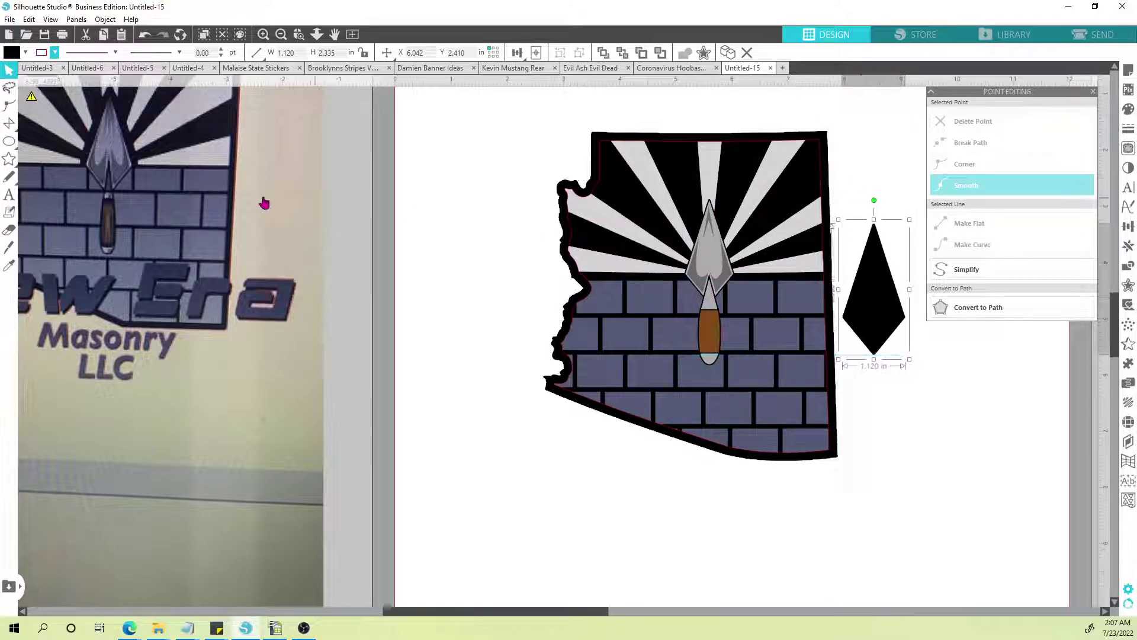
Step: Draw a rectangle over the lower point of the enlarged black blade copy and subtract it from the copy
click(25, 142)
mouse_move(836, 314)
mouse_down()
mouse_move(906, 344)
mouse_move(926, 367)
mouse_up()
click(9, 70)
shift+click(879, 249)
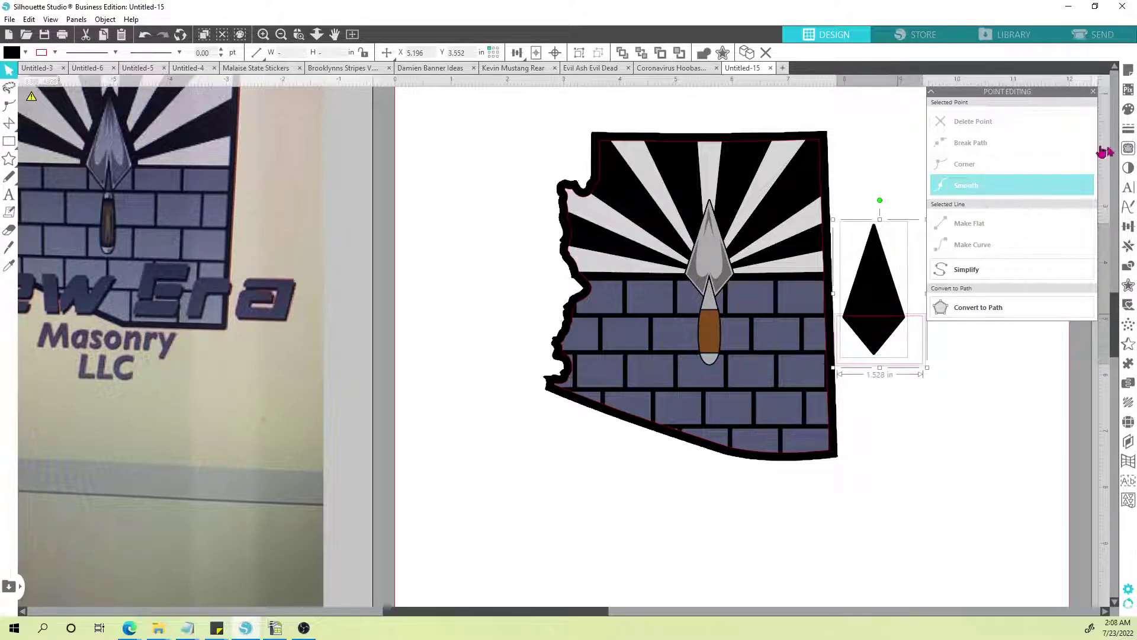
click(1128, 265)
click(1026, 126)
Step: Center the trimmed black shape over the trowel blade and send it backward behind the grey blade pieces
drag(866, 289, 713, 243)
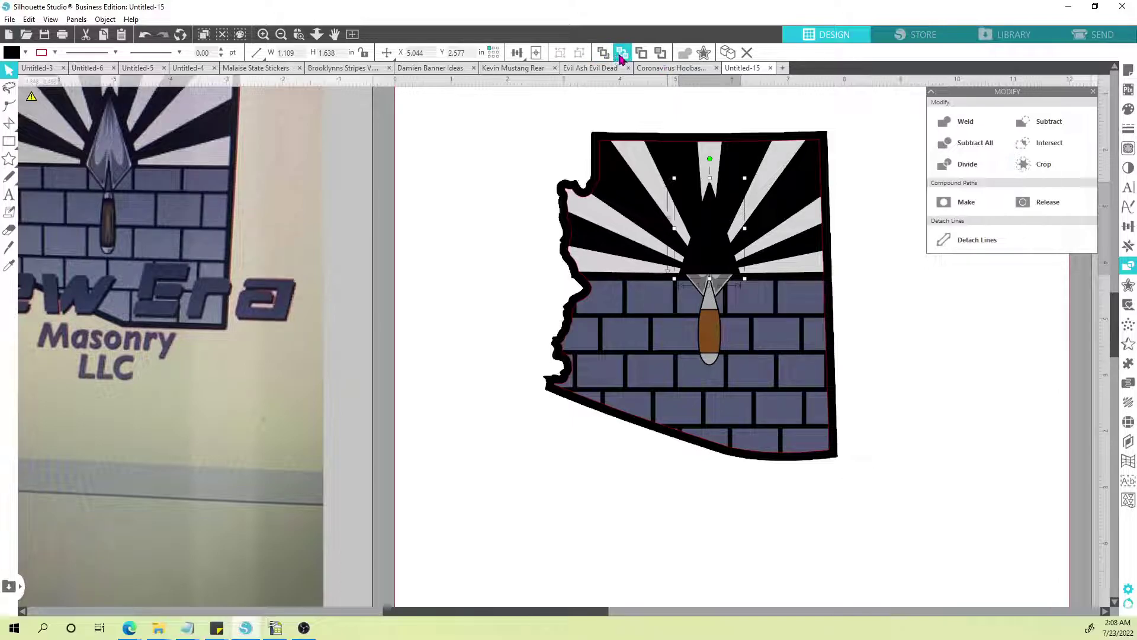
click(661, 54)
click(661, 55)
click(661, 54)
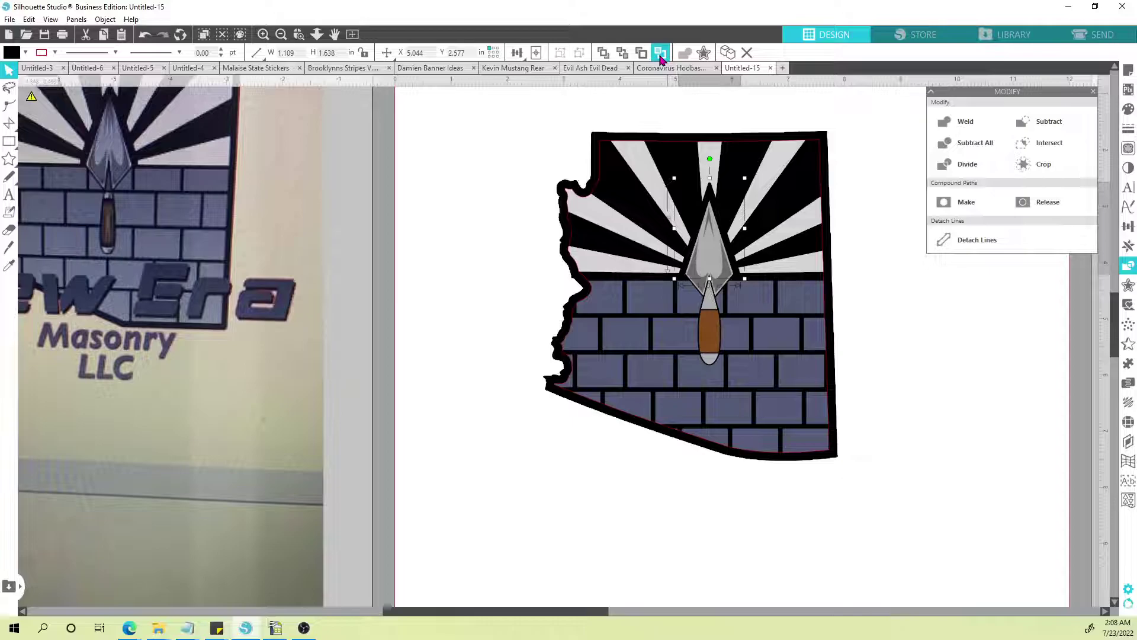
click(911, 279)
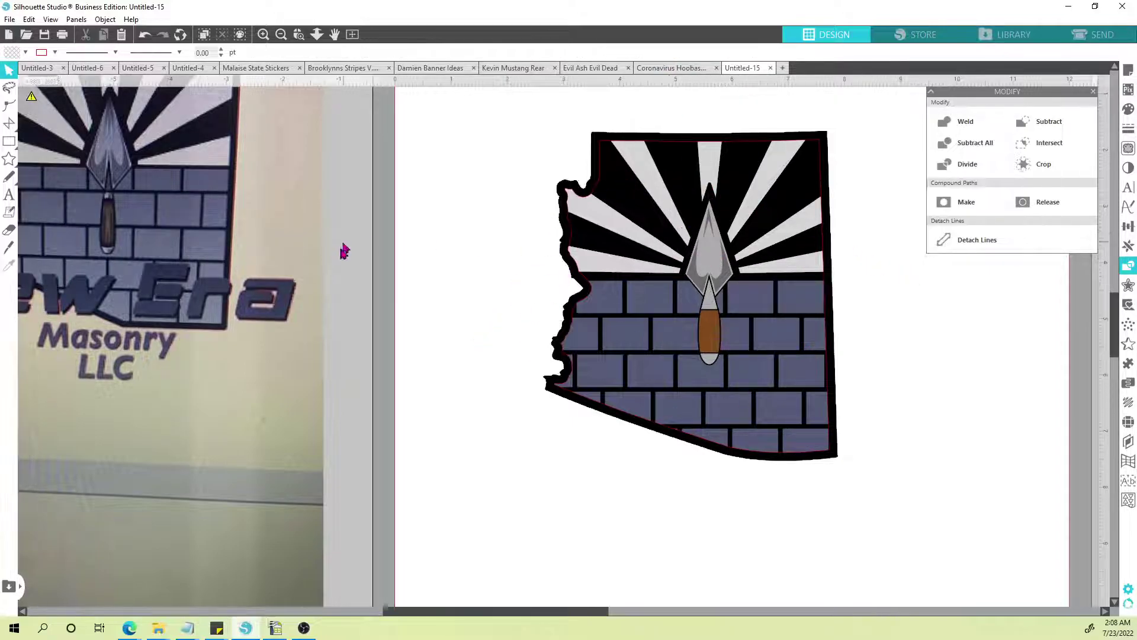
Step: Examine the trowel handle and its end cap in the reference photo
scroll(463, 303, down, 3)
key(alt)
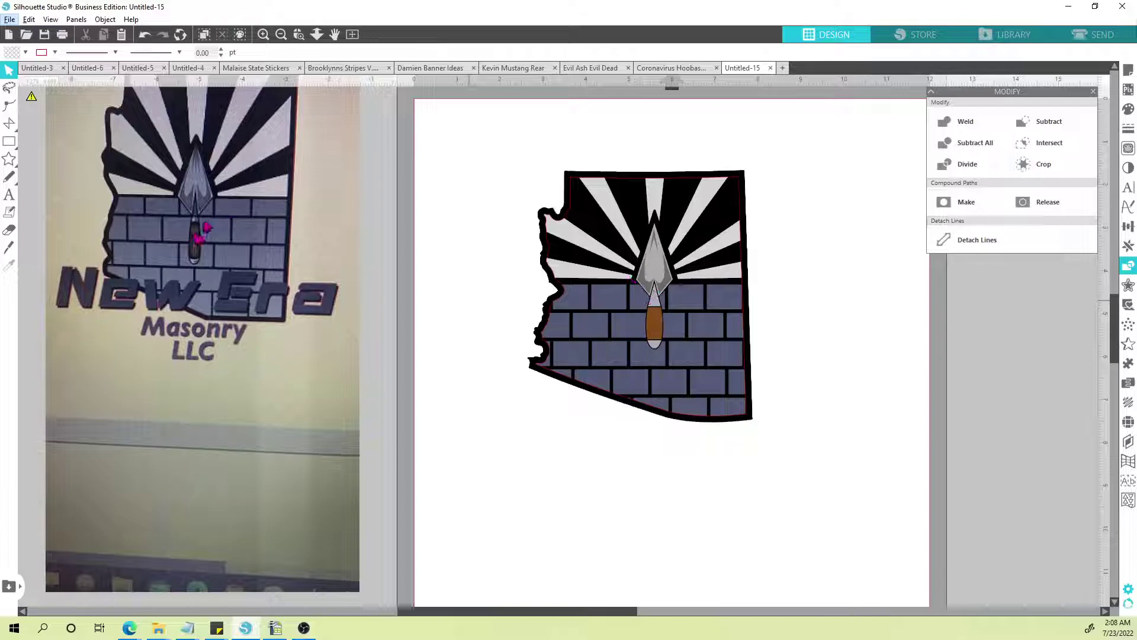
drag(442, 210, 466, 268)
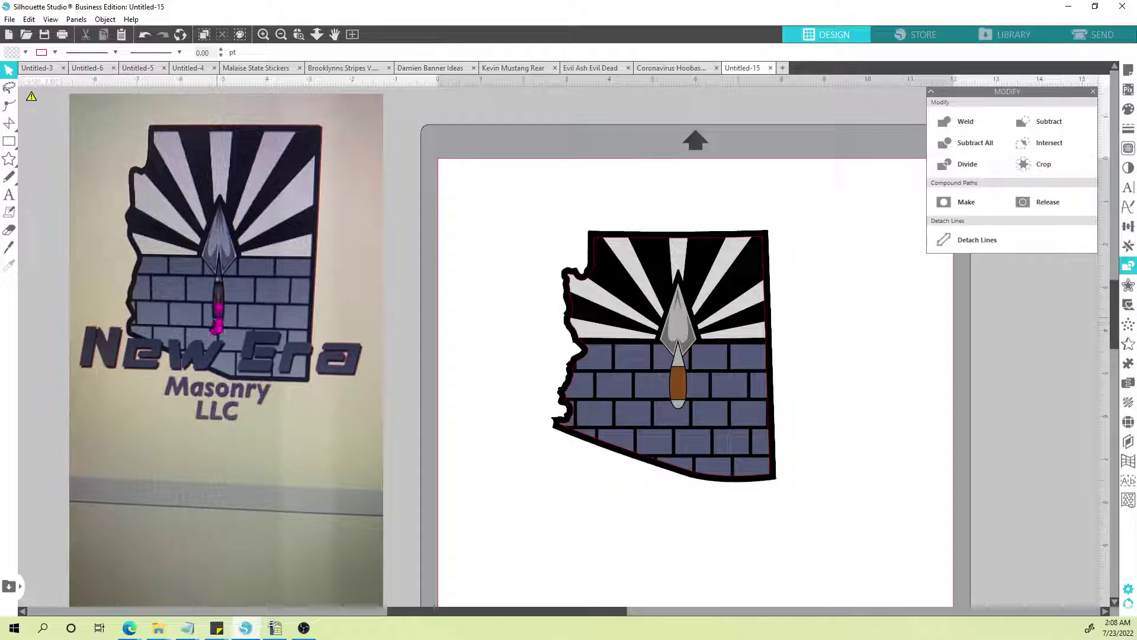
scroll(219, 289, up, 6)
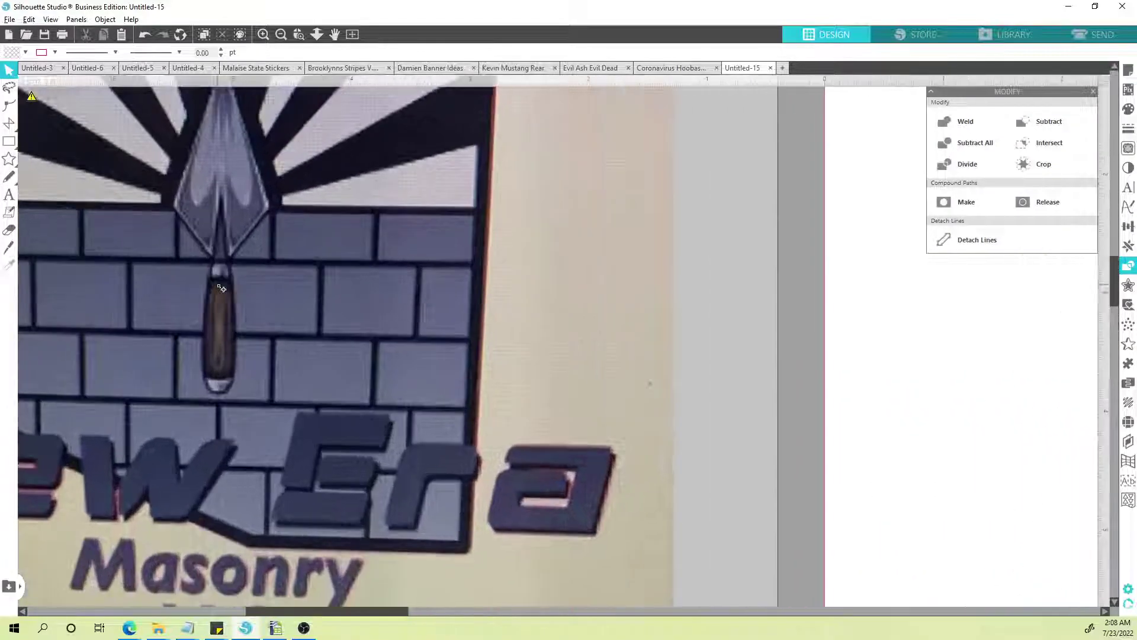
key(alt)
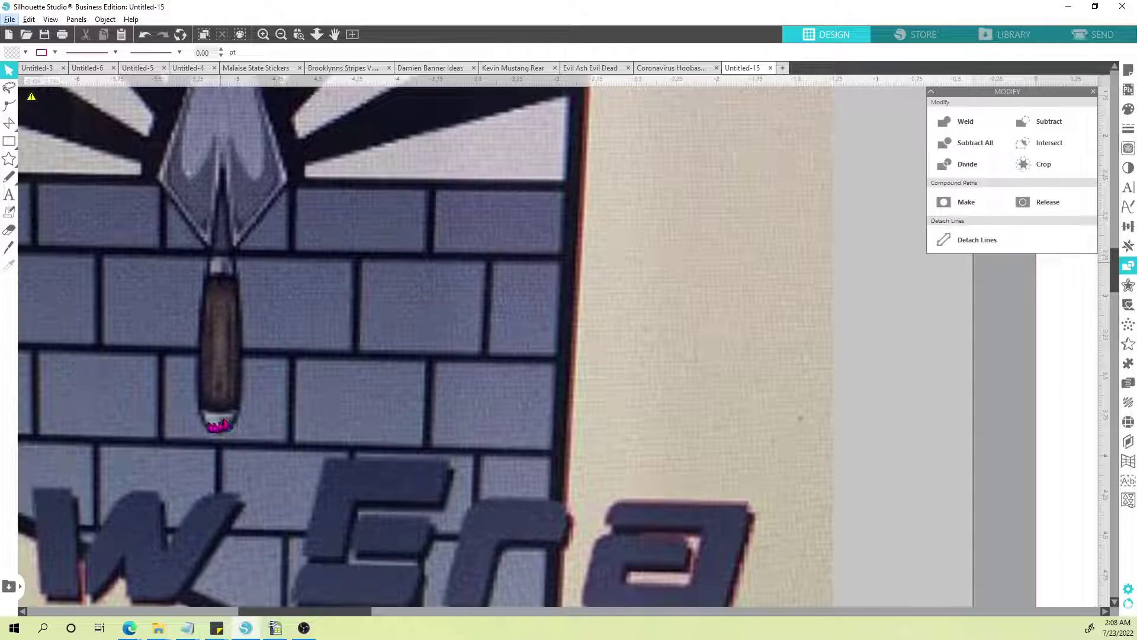
scroll(411, 384, down, 8)
drag(692, 328, 500, 261)
drag(651, 371, 416, 273)
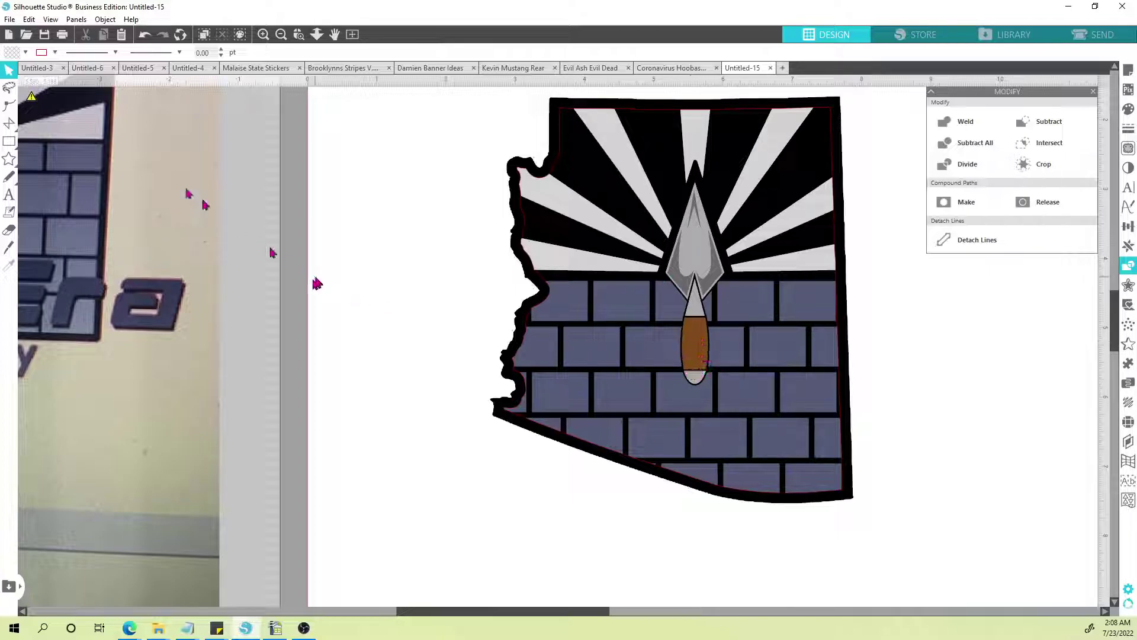
Step: Place a copy of the light grey handle end cap in the blank area left of the state outline
scroll(696, 398, up, 4)
scroll(695, 397, up, 1)
click(700, 372)
key(i)
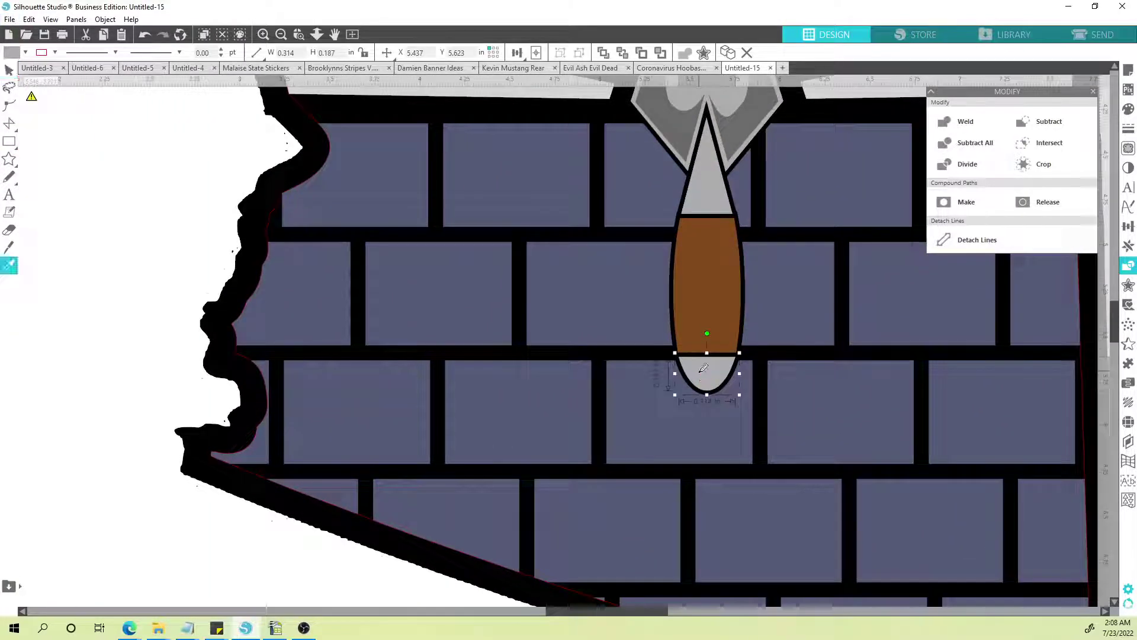
key(v)
drag(718, 382, 109, 349)
drag(302, 400, 608, 416)
Step: Draw a rectangle about 0.441 × 0.454 in over the left half of the copied end cap and subtract it
click(11, 141)
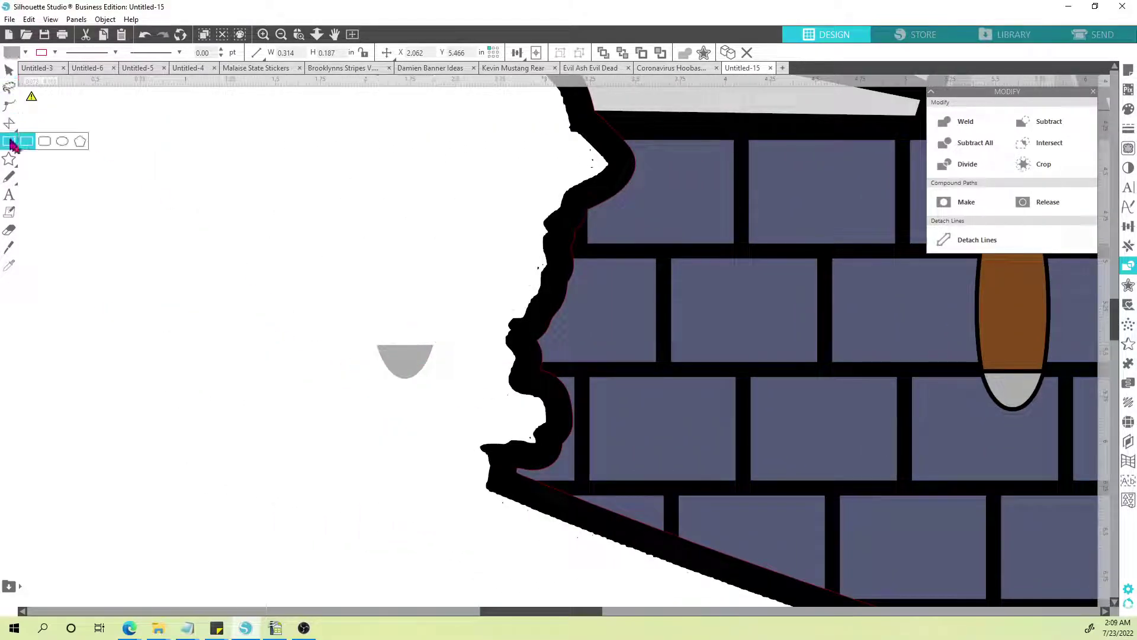
drag(324, 317, 406, 401)
click(9, 70)
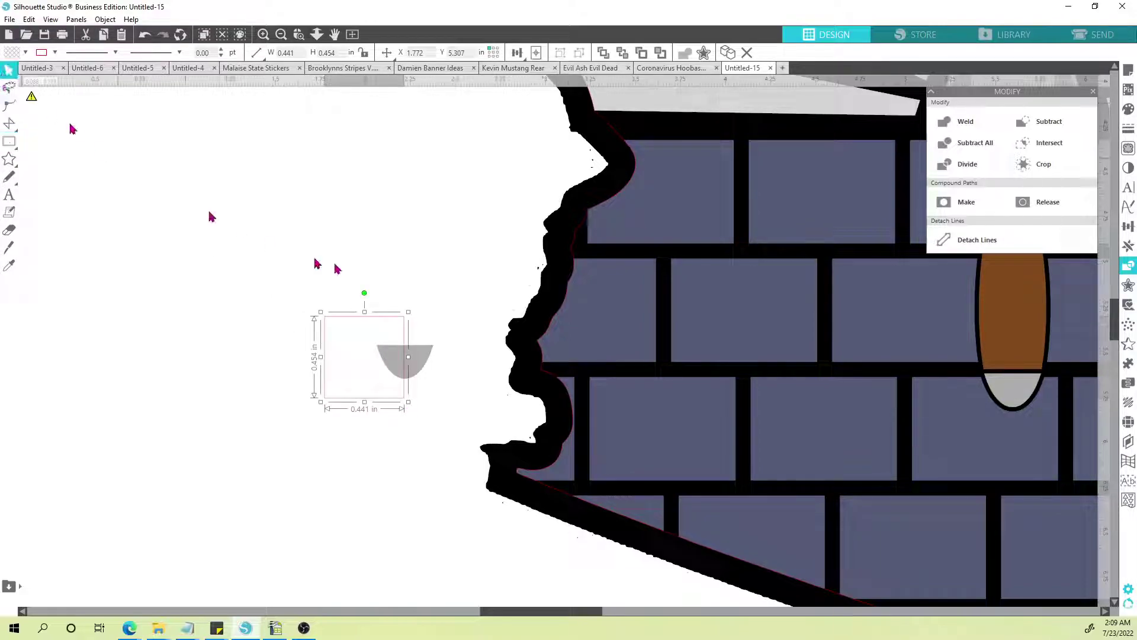
shift+click(416, 367)
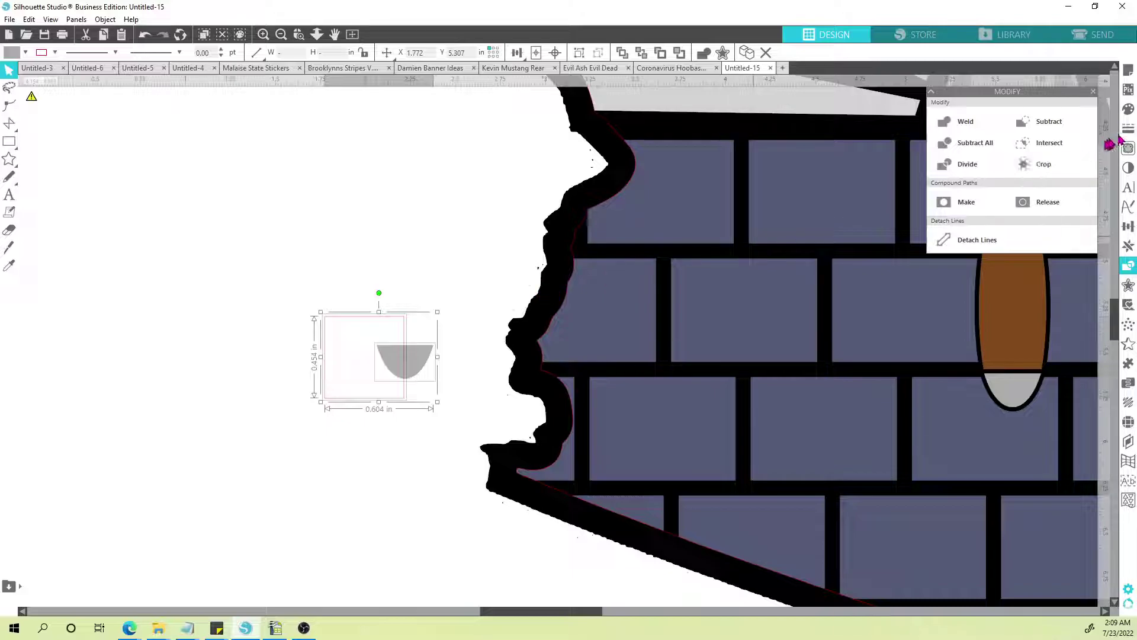
click(1046, 124)
click(467, 359)
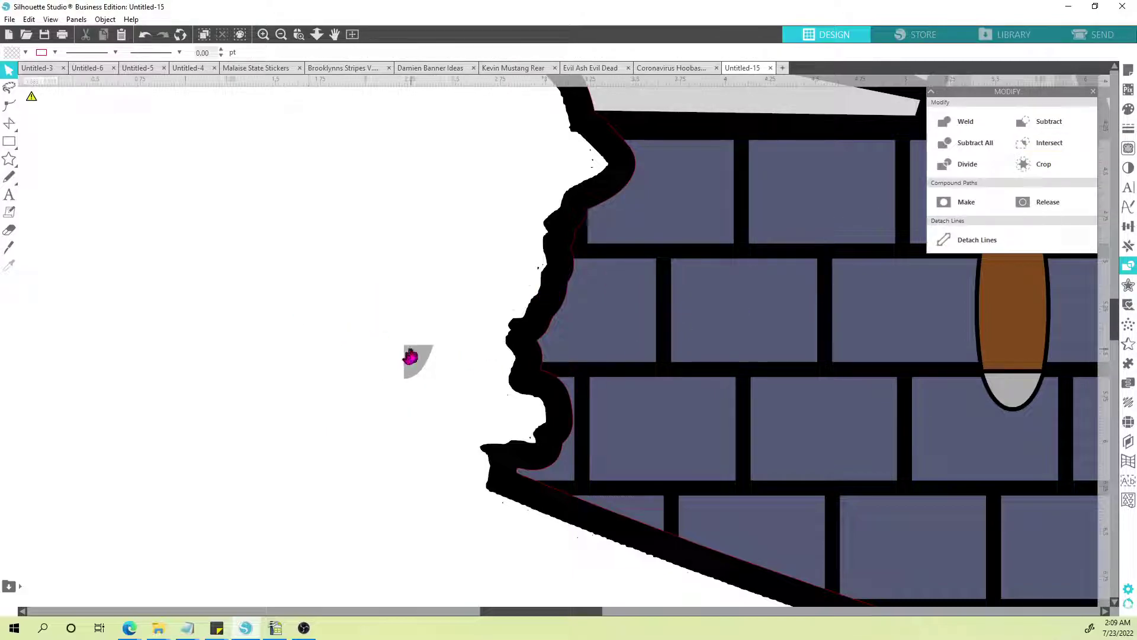
Step: Fill the remaining half of the cap copy with dark grey and place it over the right half of the handle's end cap
drag(414, 358, 372, 346)
click(309, 381)
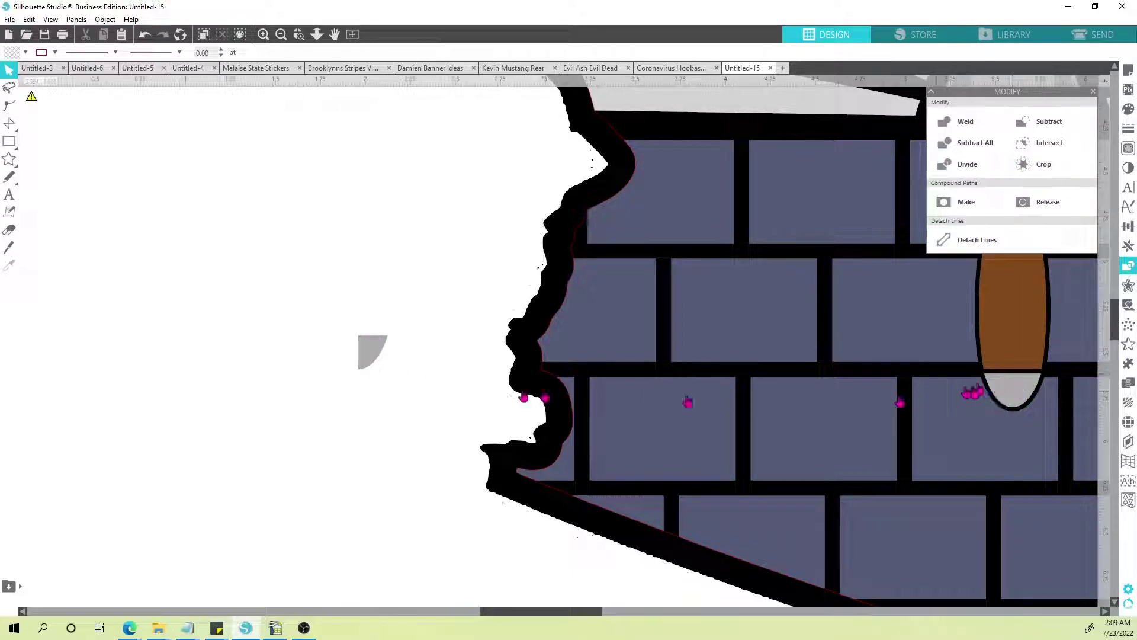
click(374, 348)
click(25, 53)
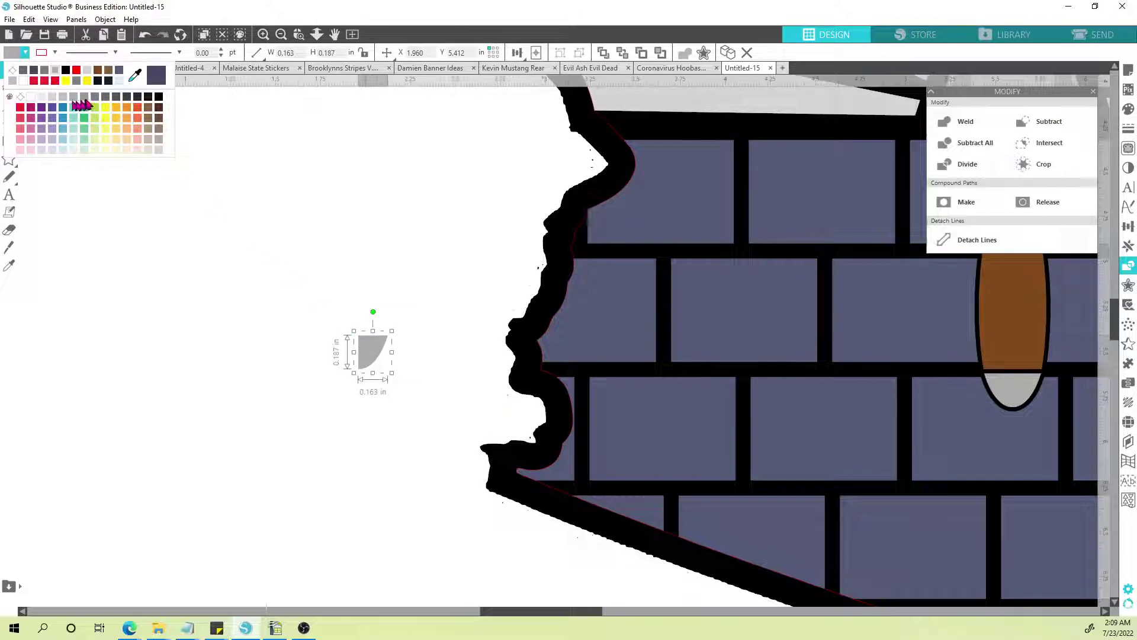
click(33, 71)
drag(380, 355, 1031, 389)
click(357, 325)
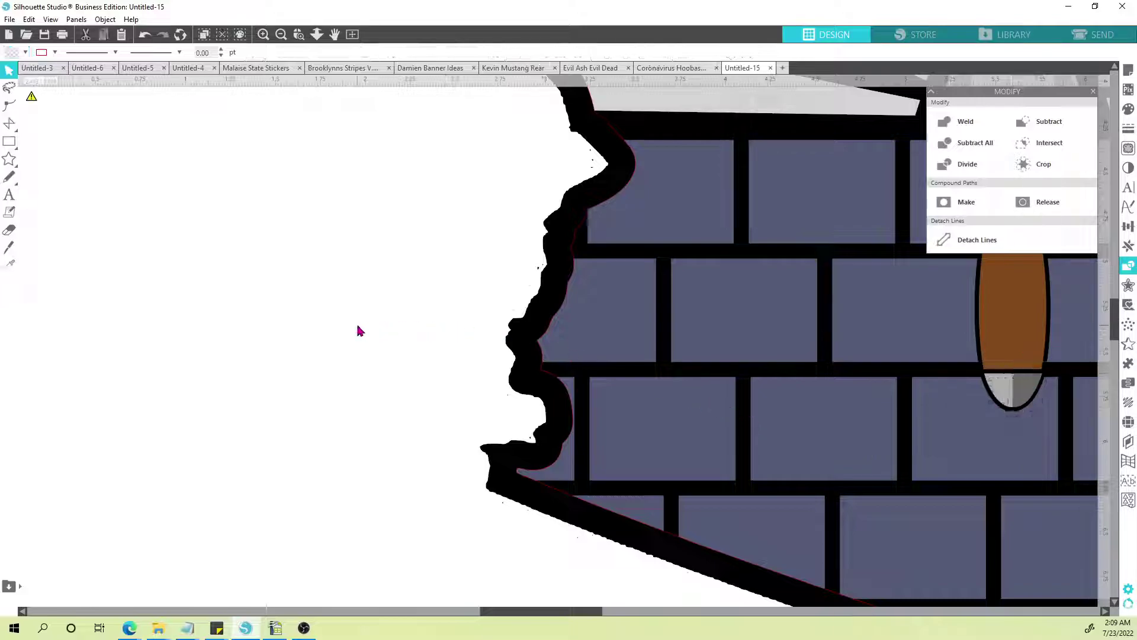
Step: Open the dark grey half of the handle's end cap for point editing
scroll(388, 339, down, 1)
scroll(386, 341, down, 3)
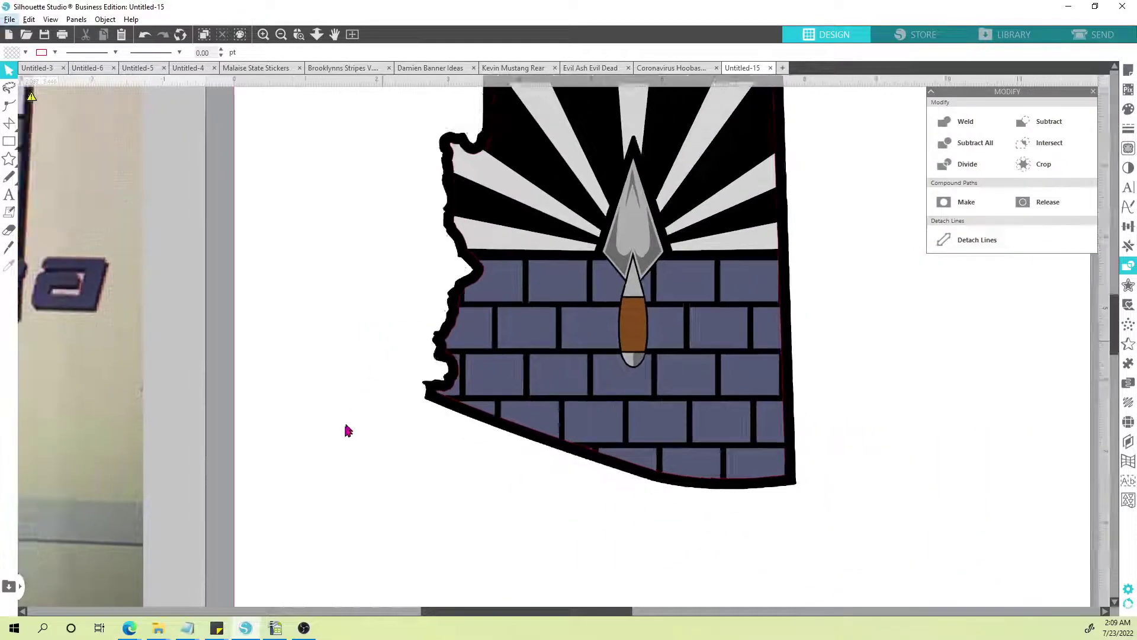
scroll(299, 442, down, 1)
drag(292, 472, 353, 472)
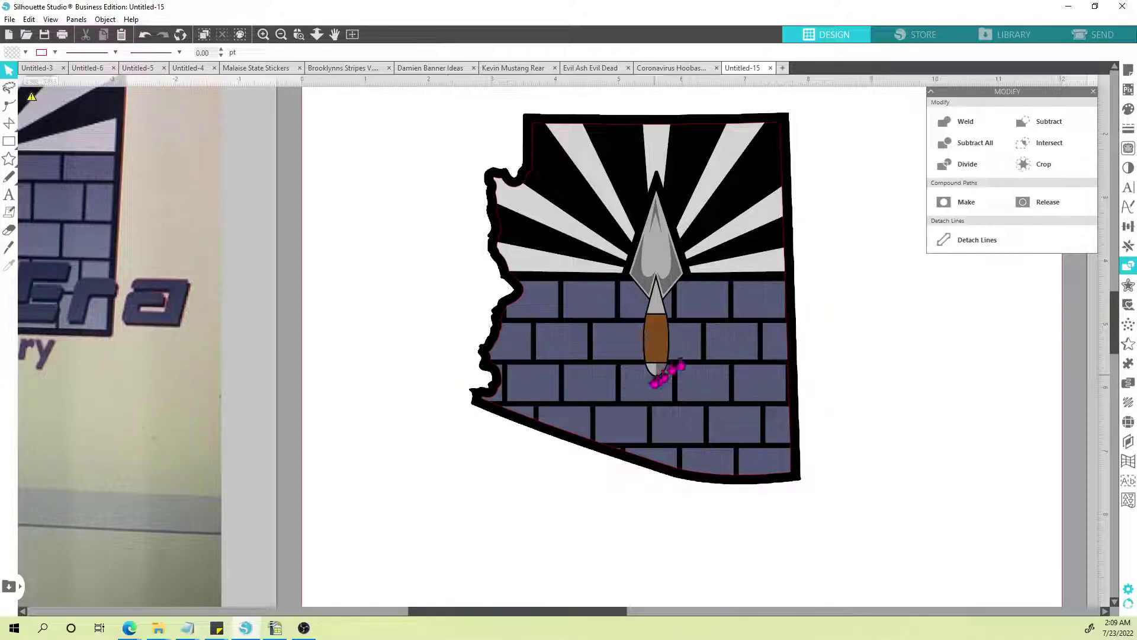
scroll(656, 352, up, 5)
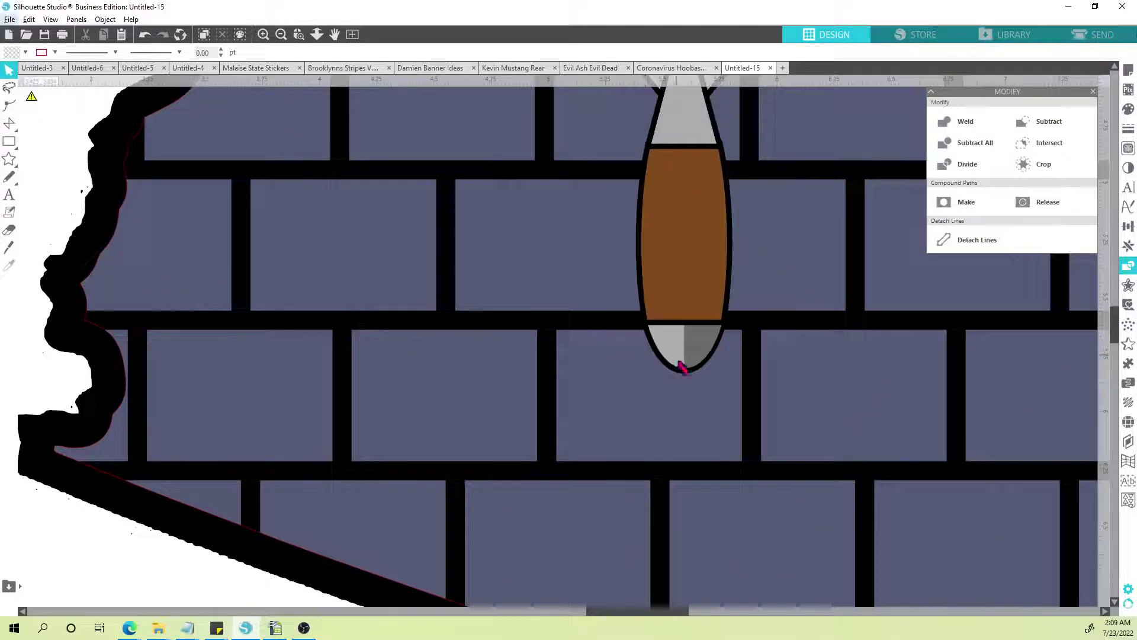
click(687, 335)
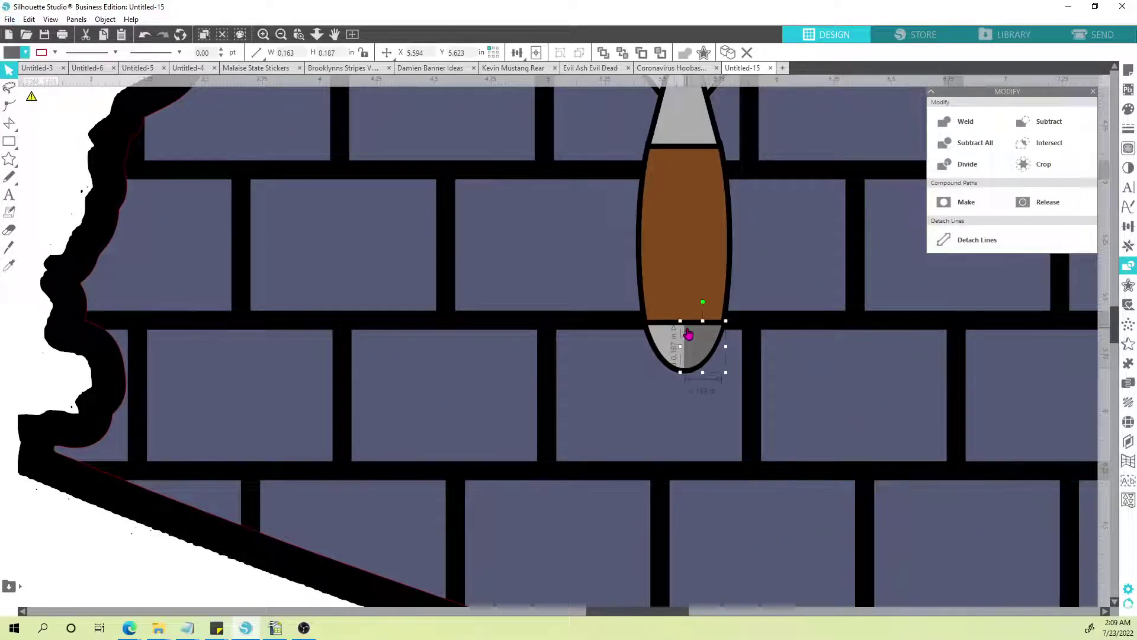
double_click(691, 335)
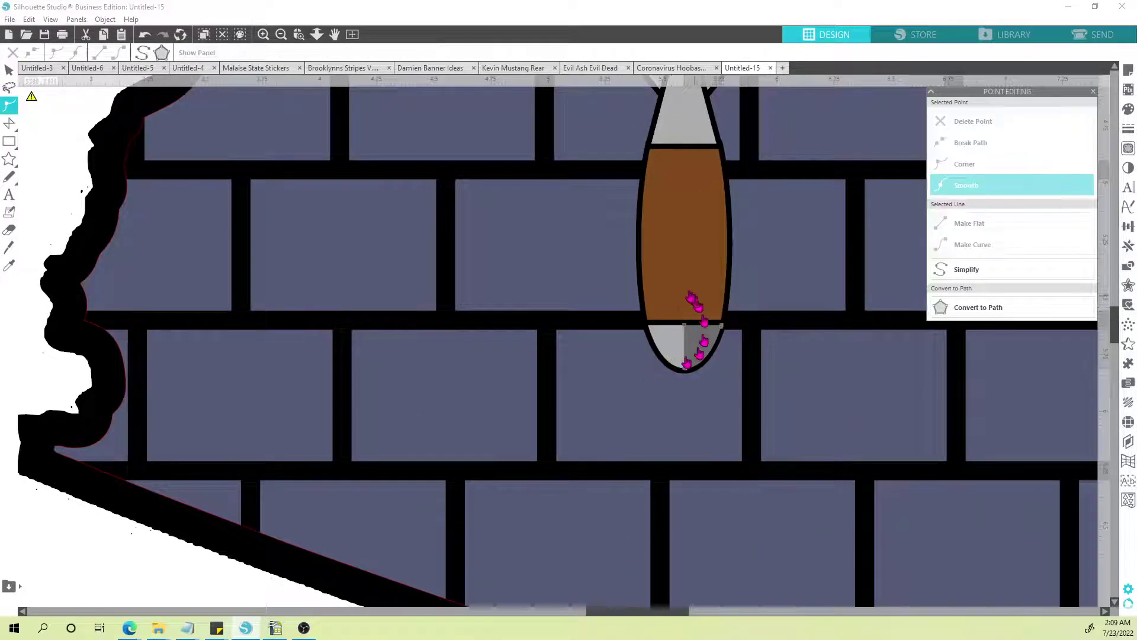
Step: Try to convert the top edge of the dark grey cap half into a curve
click(684, 325)
right_click(684, 325)
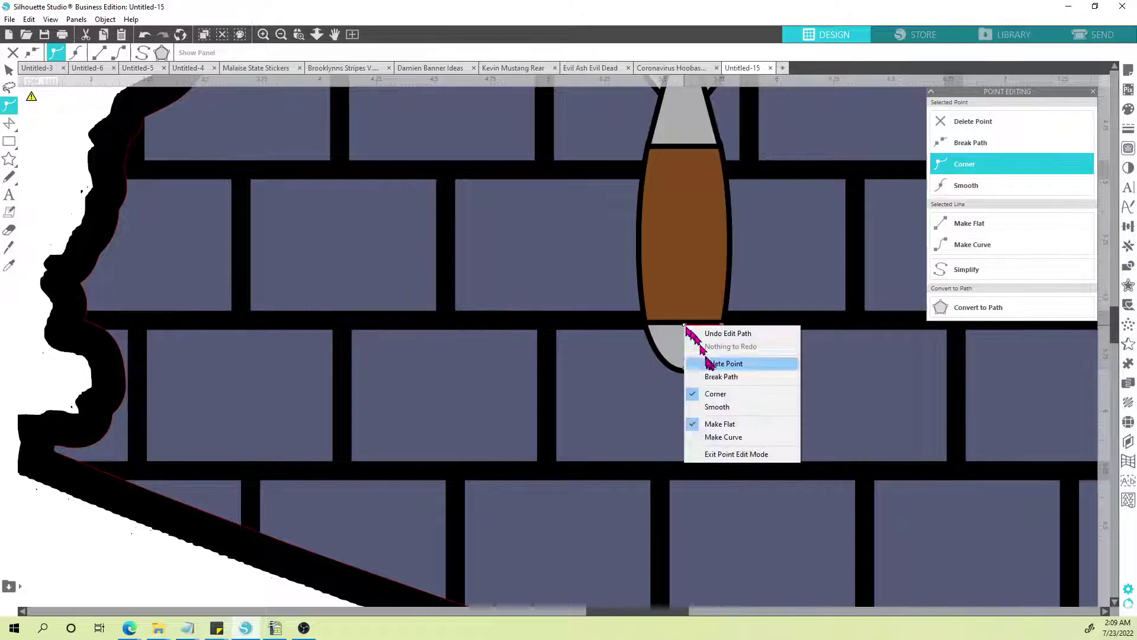
click(723, 437)
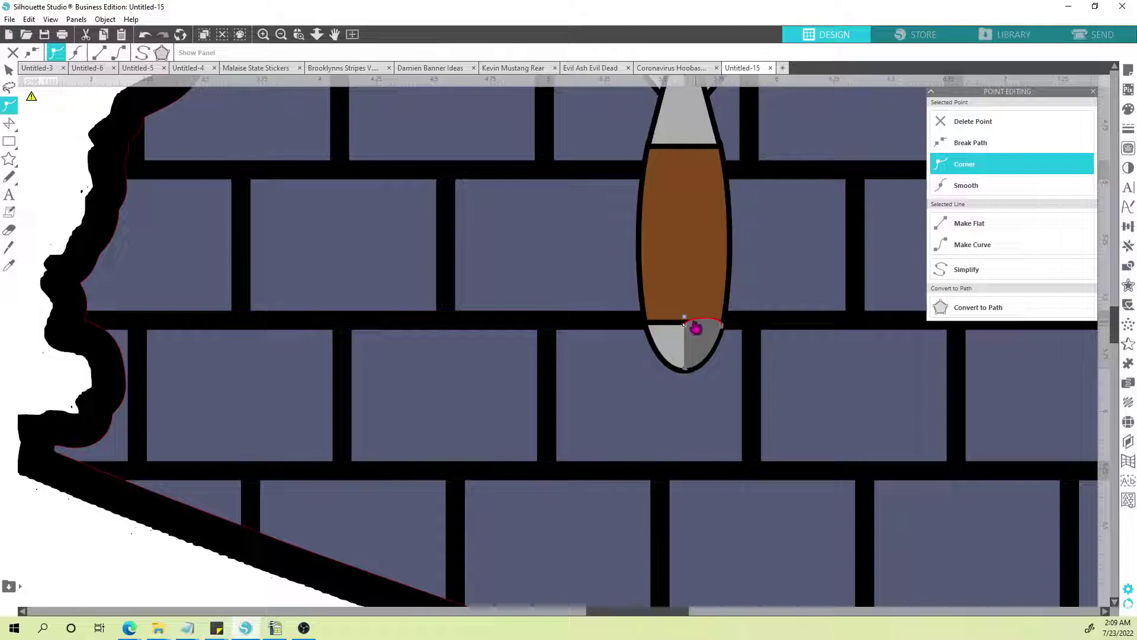
key(i)
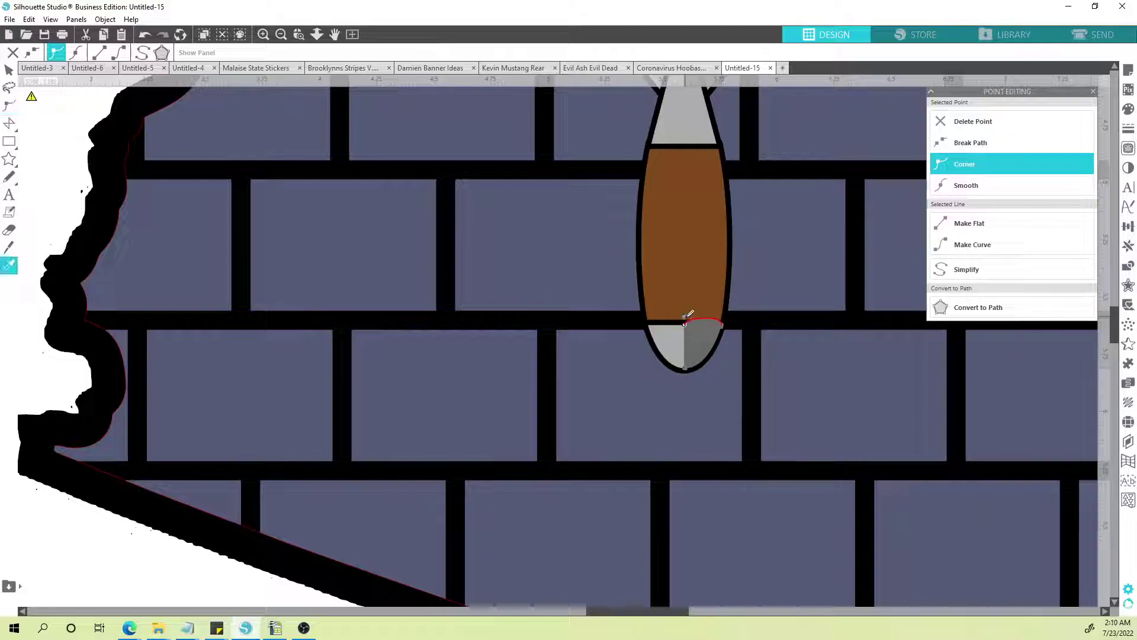
key(Escape)
Step: Convert the dark grey cap half's vertical inner edge into a curve and bow it toward the right, narrowing the shading
right_click(686, 371)
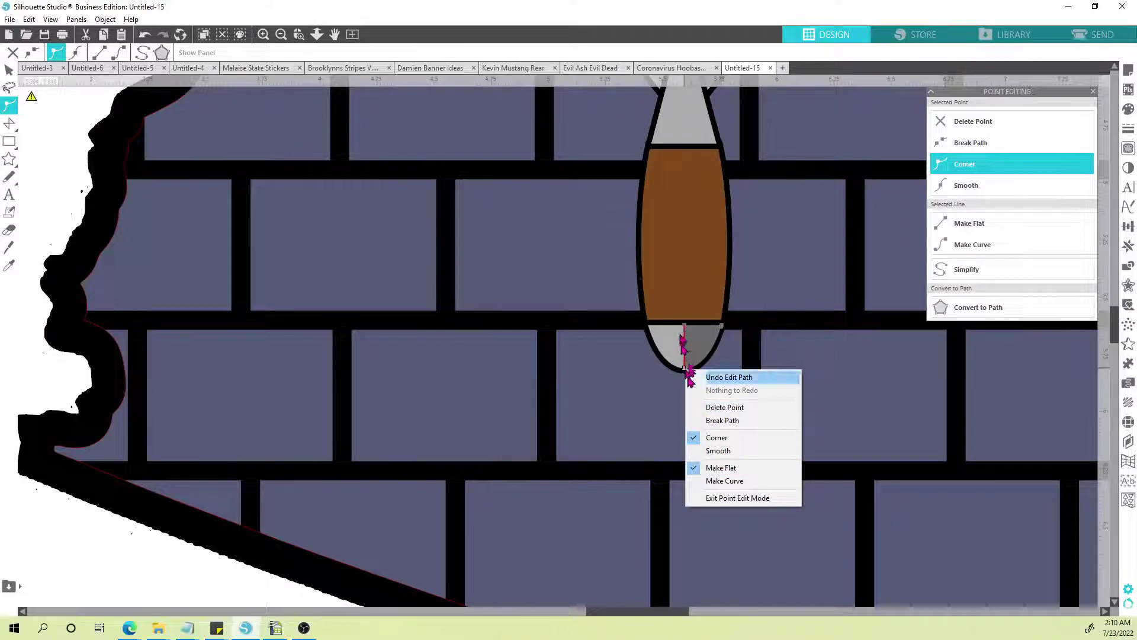
click(735, 482)
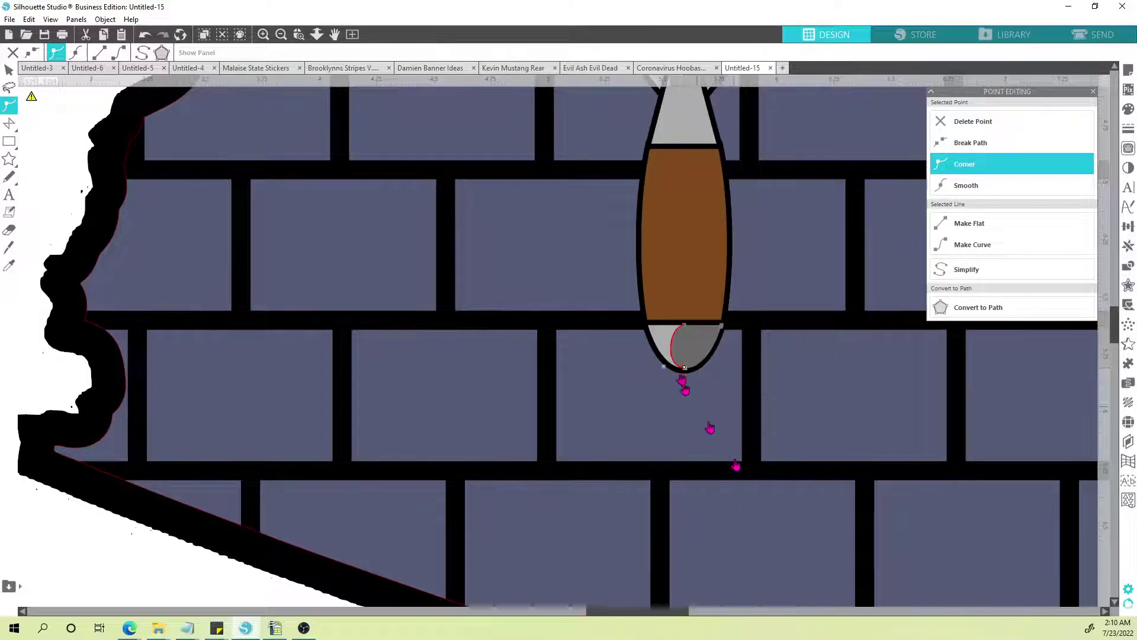
drag(669, 368, 698, 354)
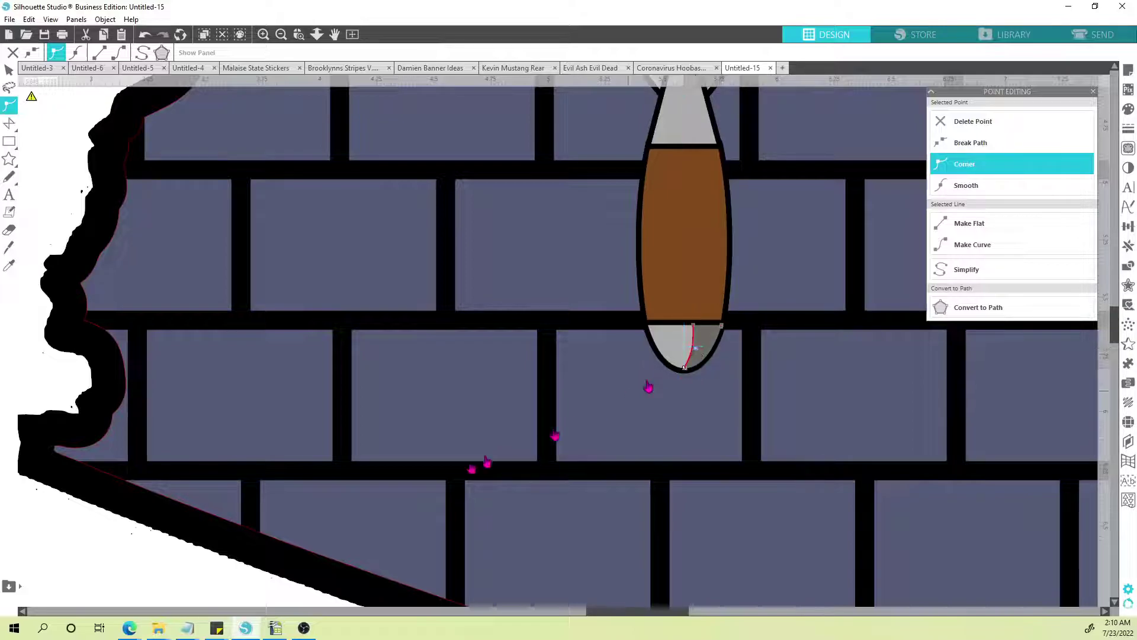
click(162, 557)
Step: Compare the trowel handle and brick wall in the reference photo with the redrawn logo
scroll(573, 430, down, 2)
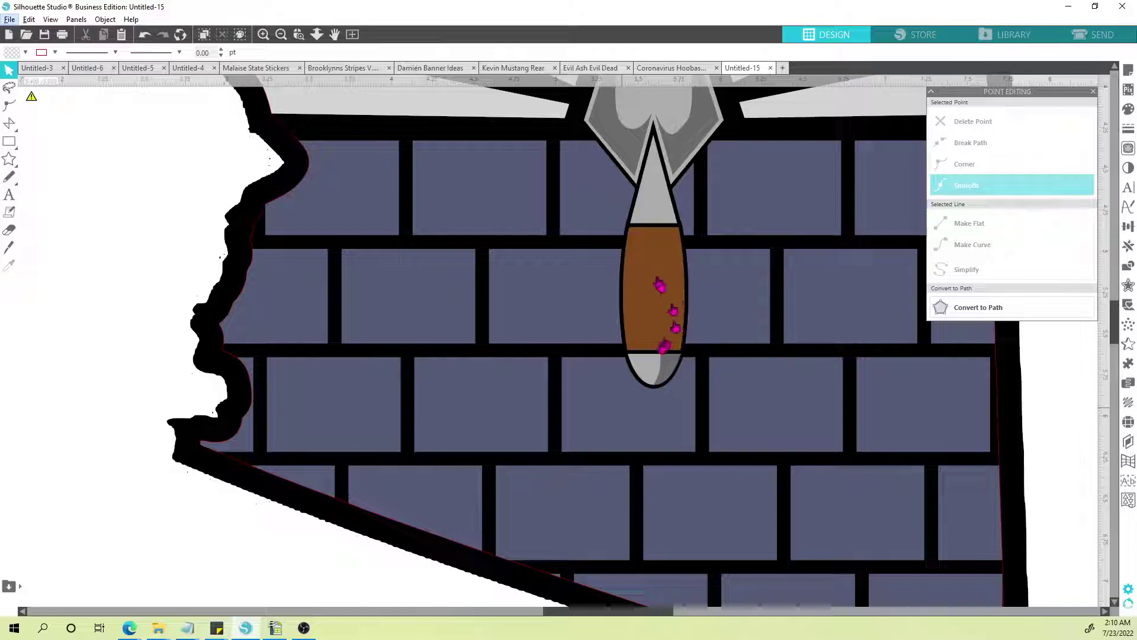
scroll(661, 391, down, 3)
scroll(661, 395, down, 3)
drag(276, 397, 776, 412)
scroll(433, 284, up, 4)
scroll(433, 285, up, 3)
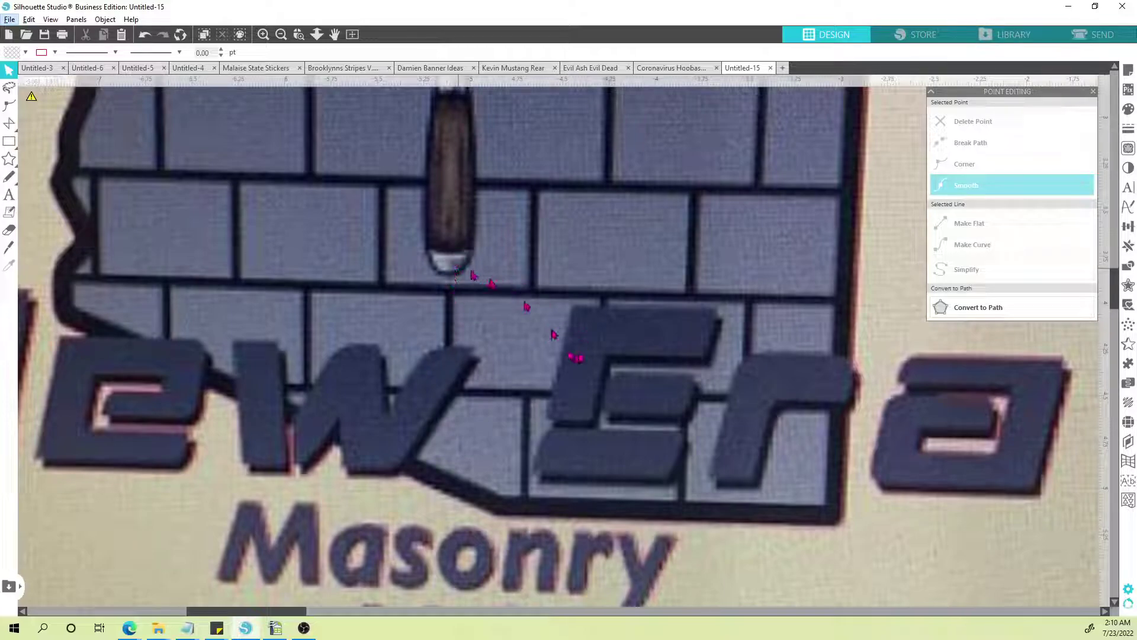
scroll(608, 349, down, 4)
drag(828, 437, 628, 415)
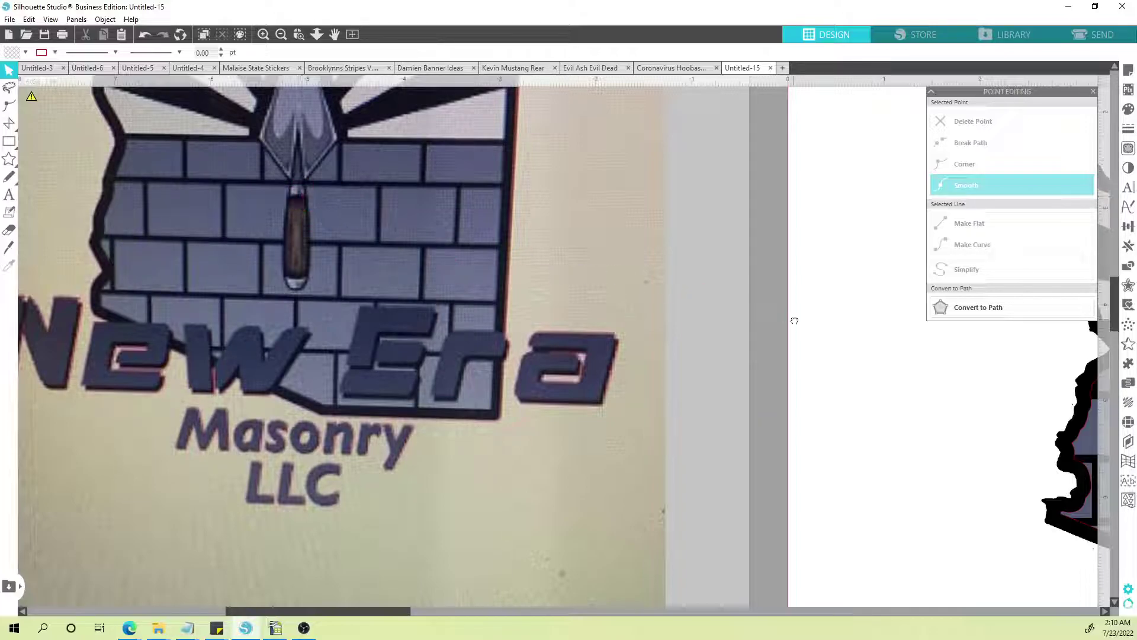
drag(792, 318, 236, 243)
drag(644, 326, 533, 308)
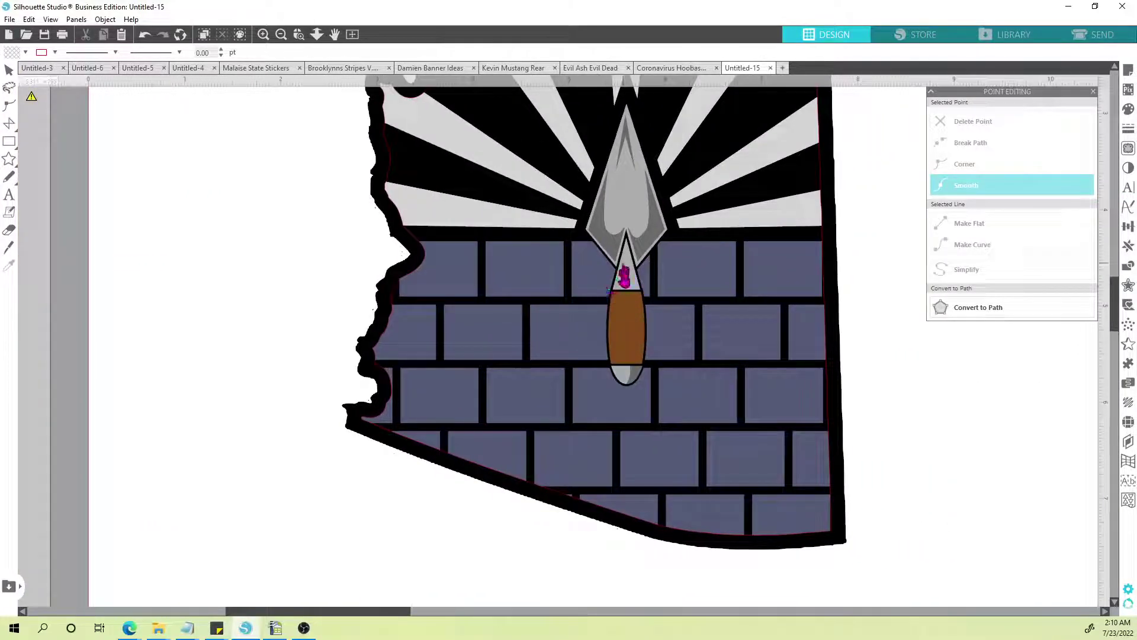
scroll(408, 329, down, 2)
drag(322, 316, 883, 386)
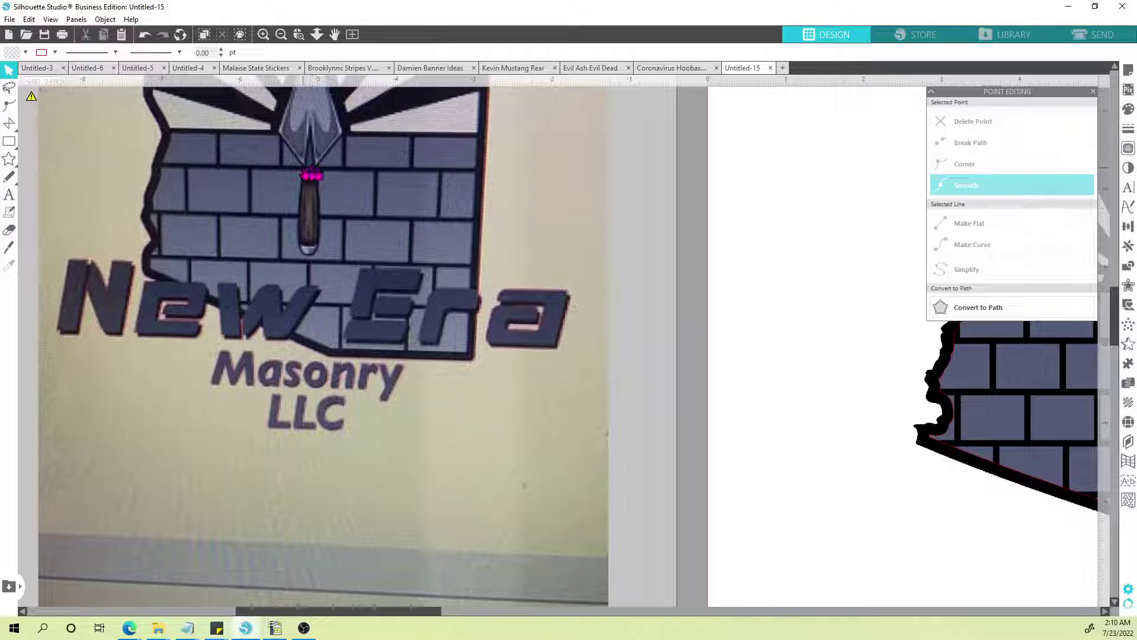
drag(833, 313, 648, 323)
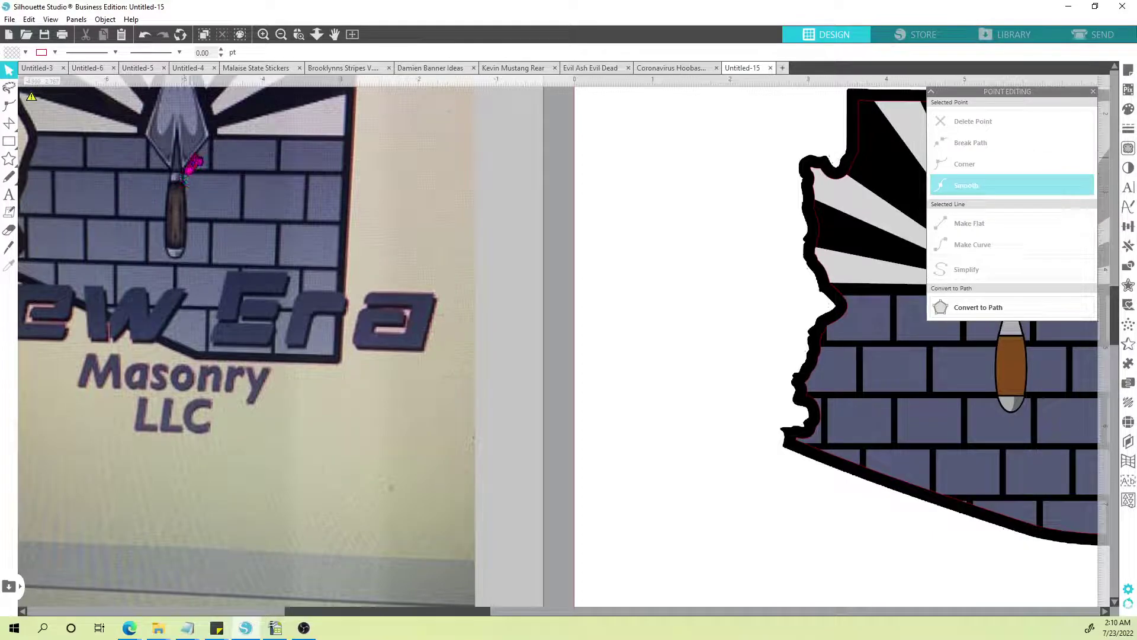
drag(722, 282, 388, 269)
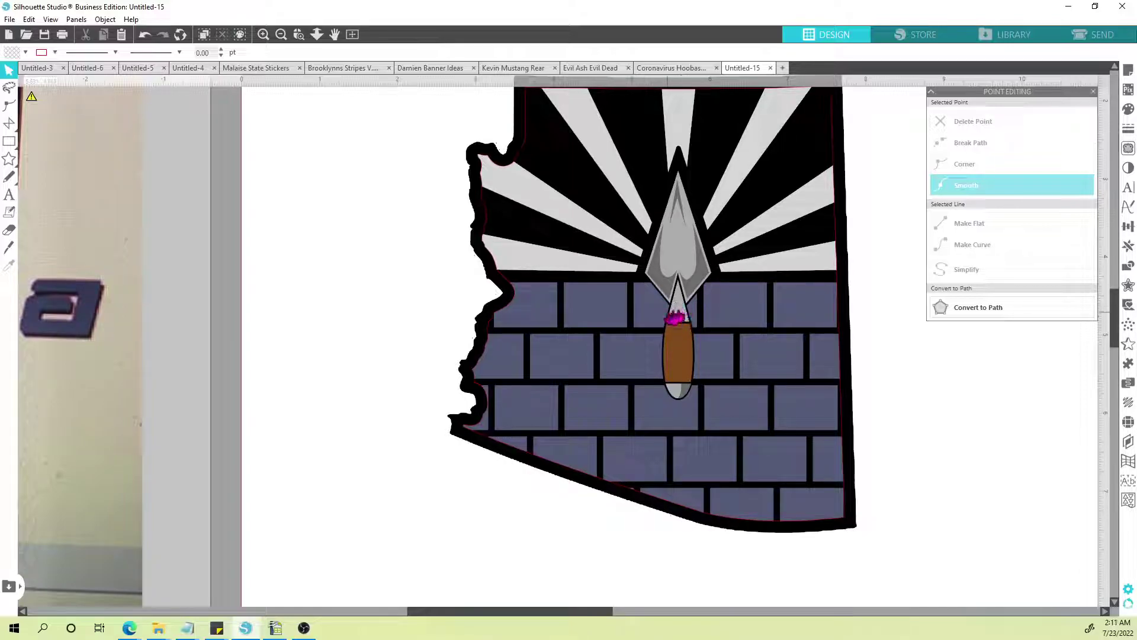
Step: Draw a rectangle about 0.212 × 0.034 in across the light grey triangle above the handle, level with the blade's lower corners, and fill it black
scroll(695, 331, up, 3)
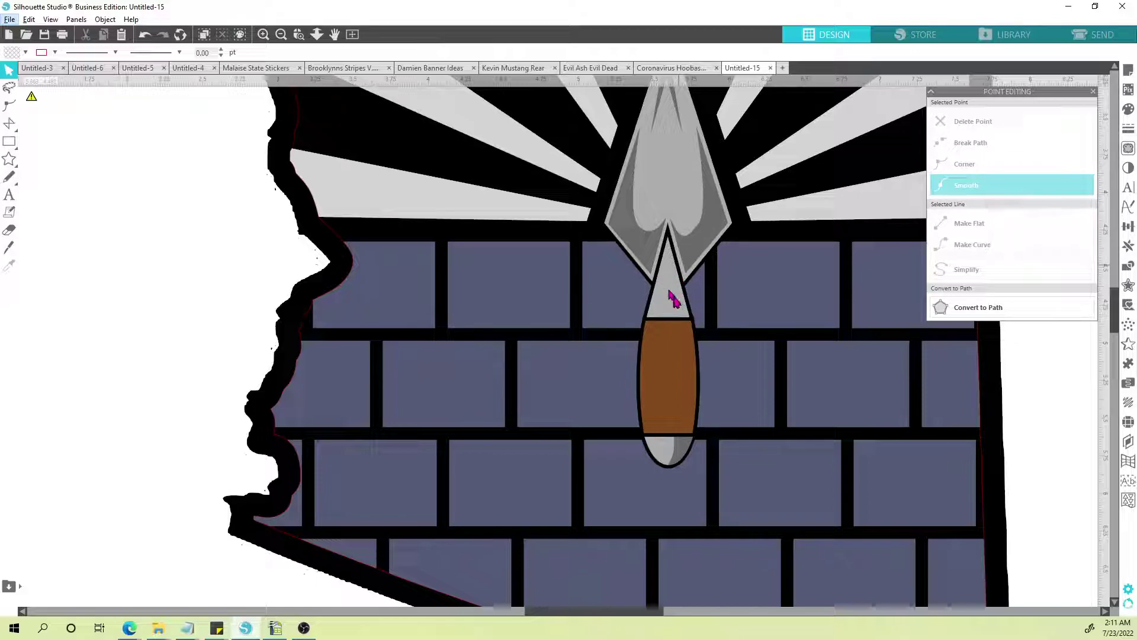
scroll(670, 293, up, 3)
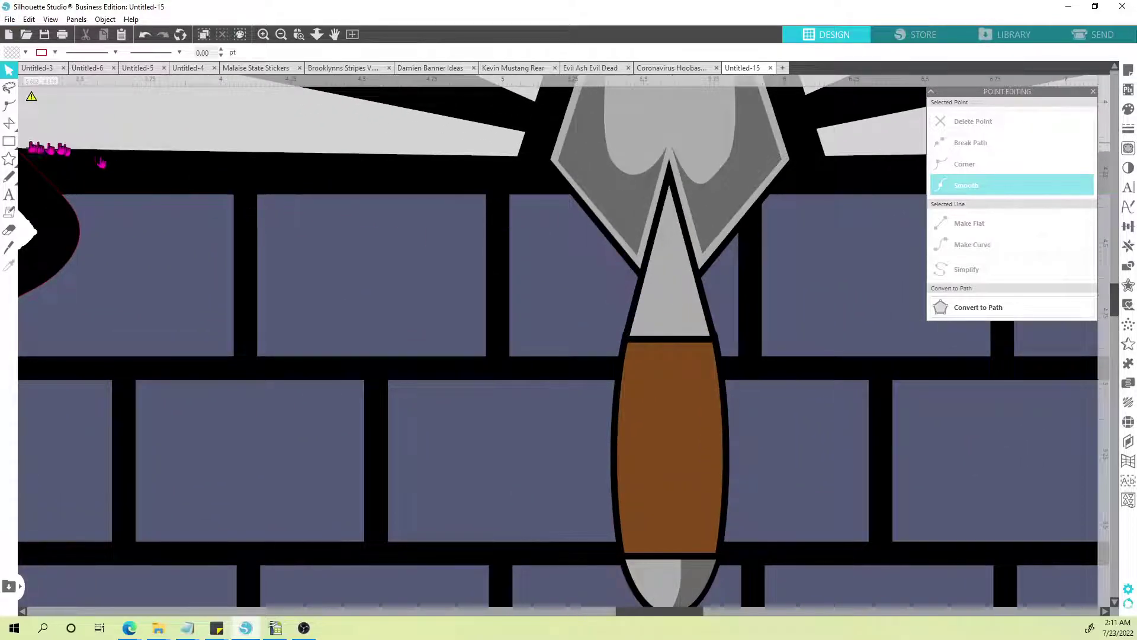
click(9, 141)
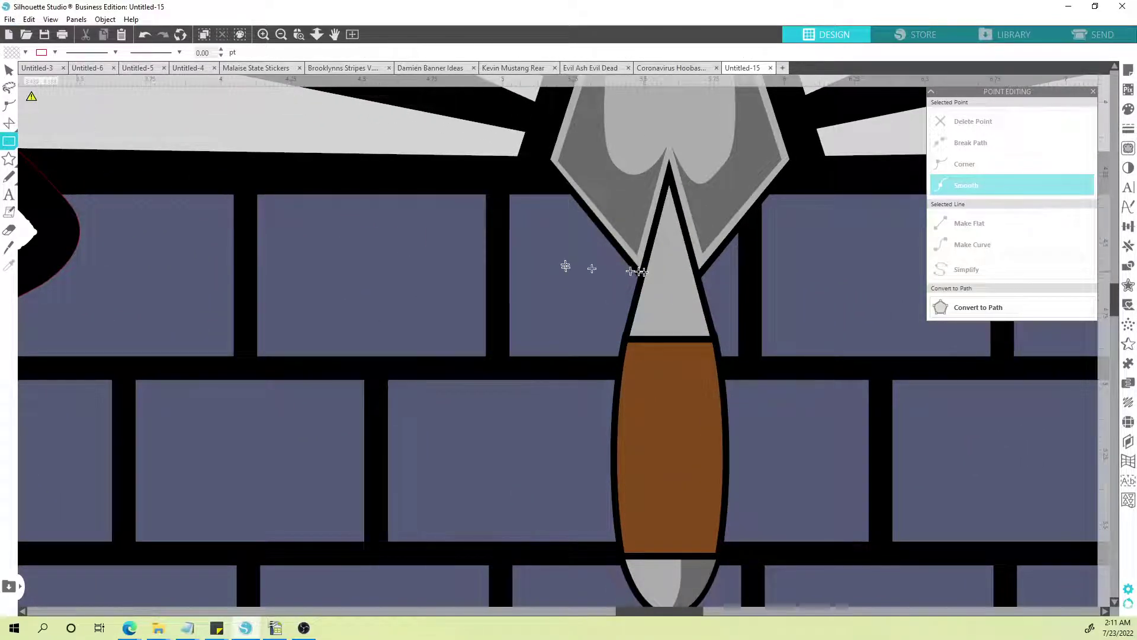
drag(640, 269, 700, 279)
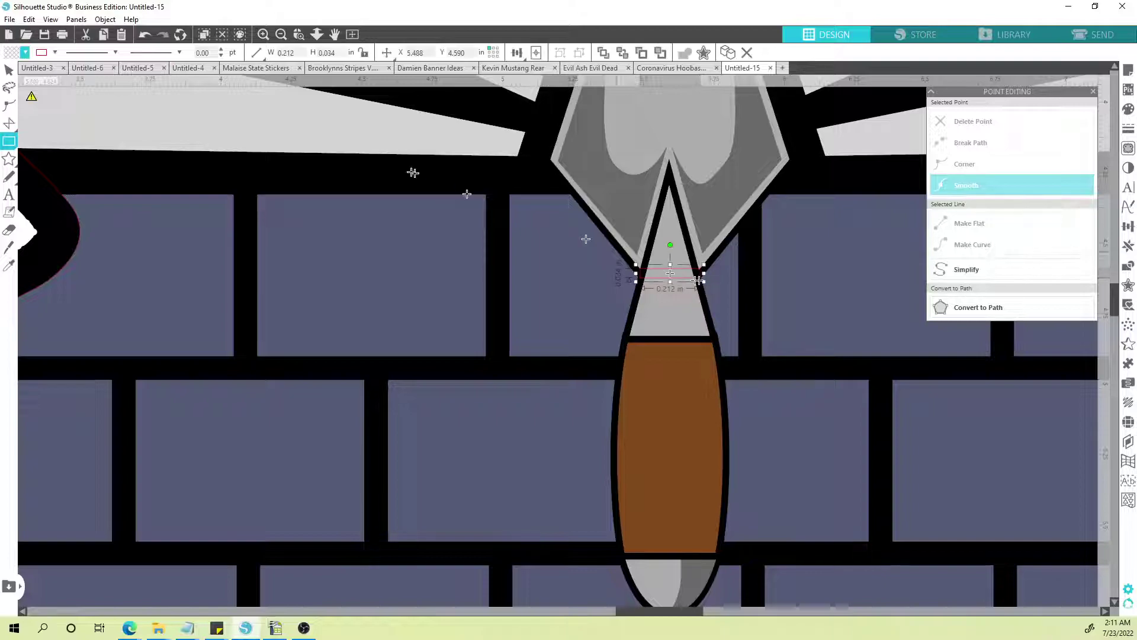
click(25, 52)
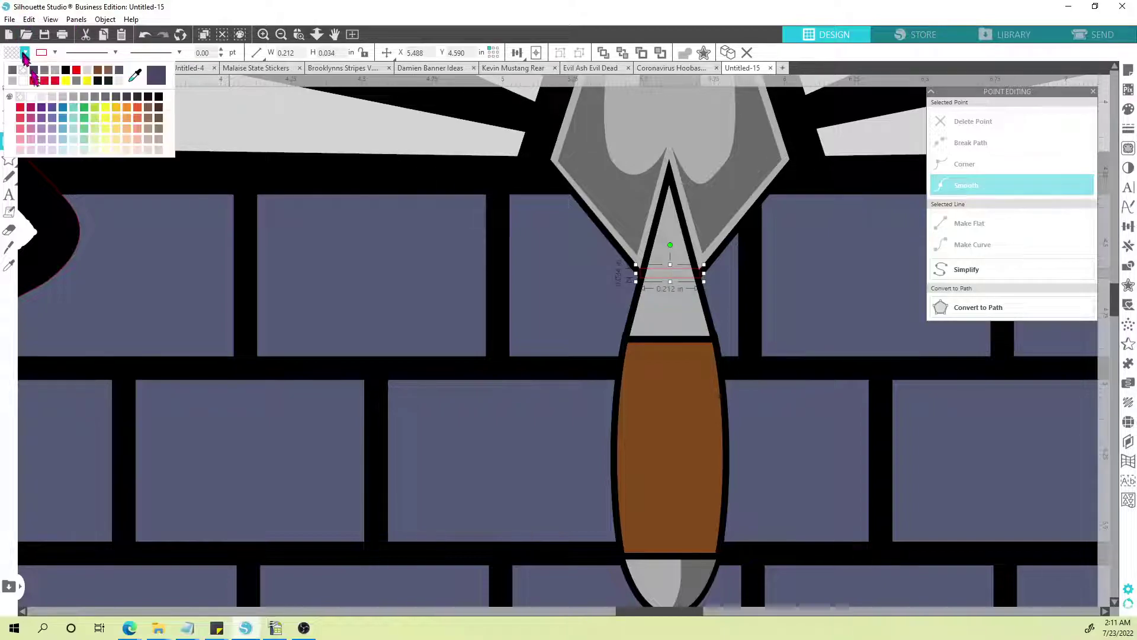
click(161, 98)
click(55, 53)
click(63, 73)
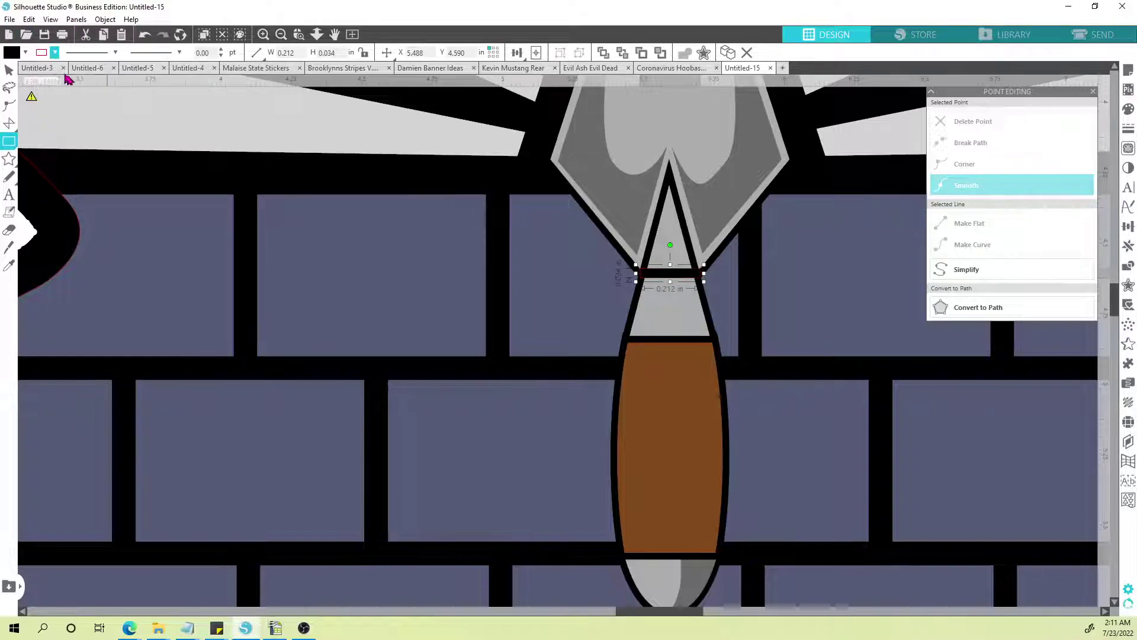
Step: Reduce the black bar's height to about 0.025 in so it fits across the grey triangle
click(9, 70)
click(700, 290)
click(684, 280)
drag(670, 264, 670, 267)
click(389, 148)
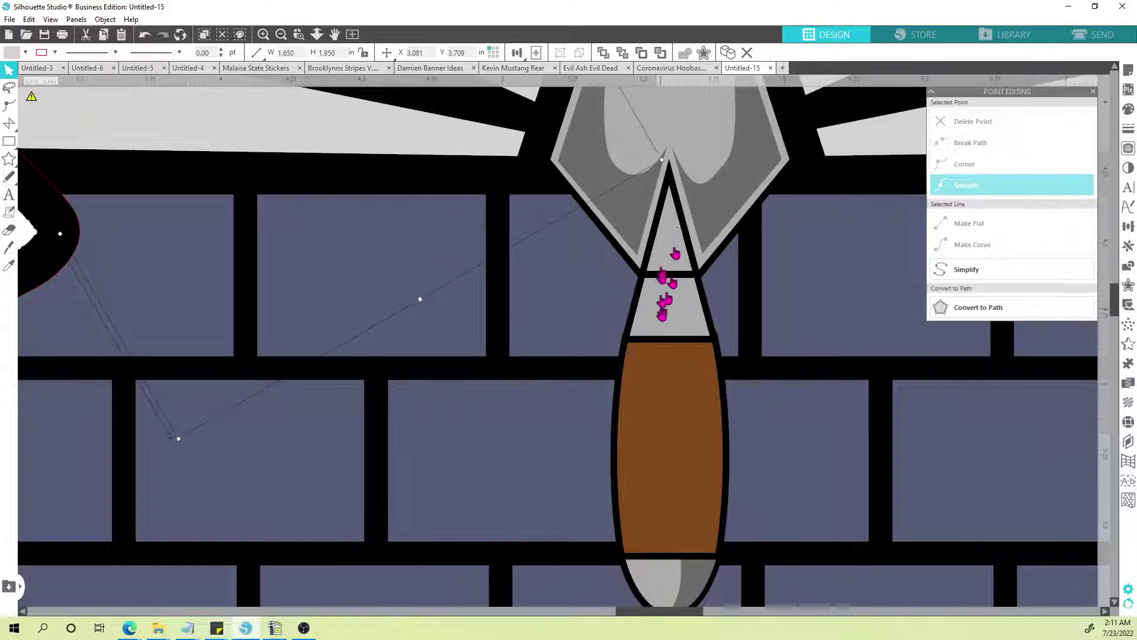
Step: Duplicate the light grey triangle and the black bar to the left of the originals
click(683, 301)
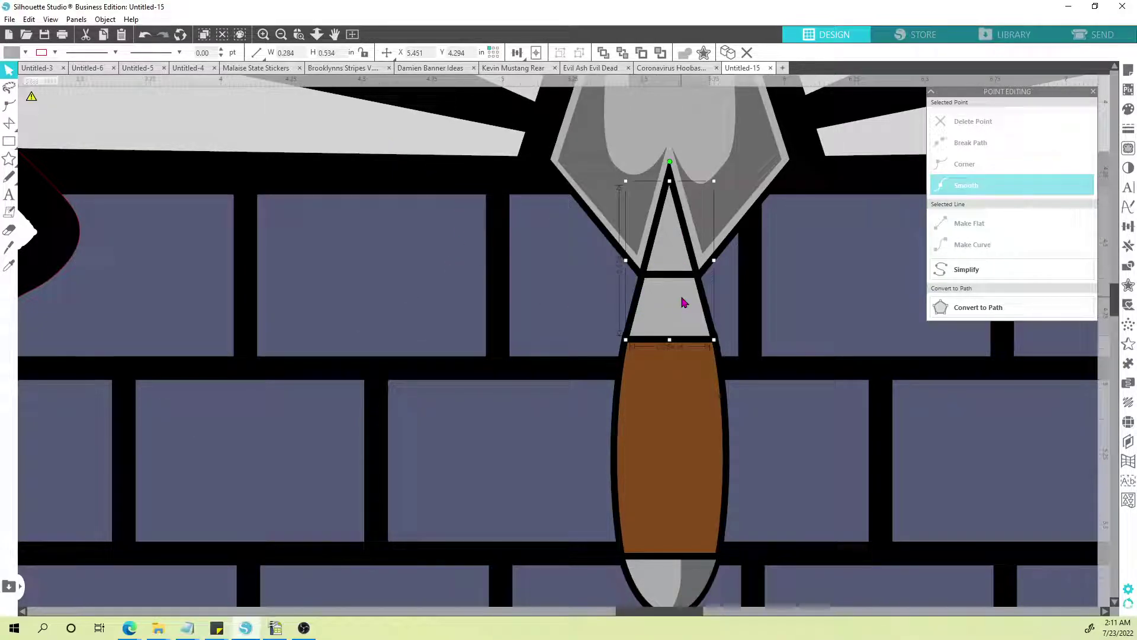
key(ctrl+Left)
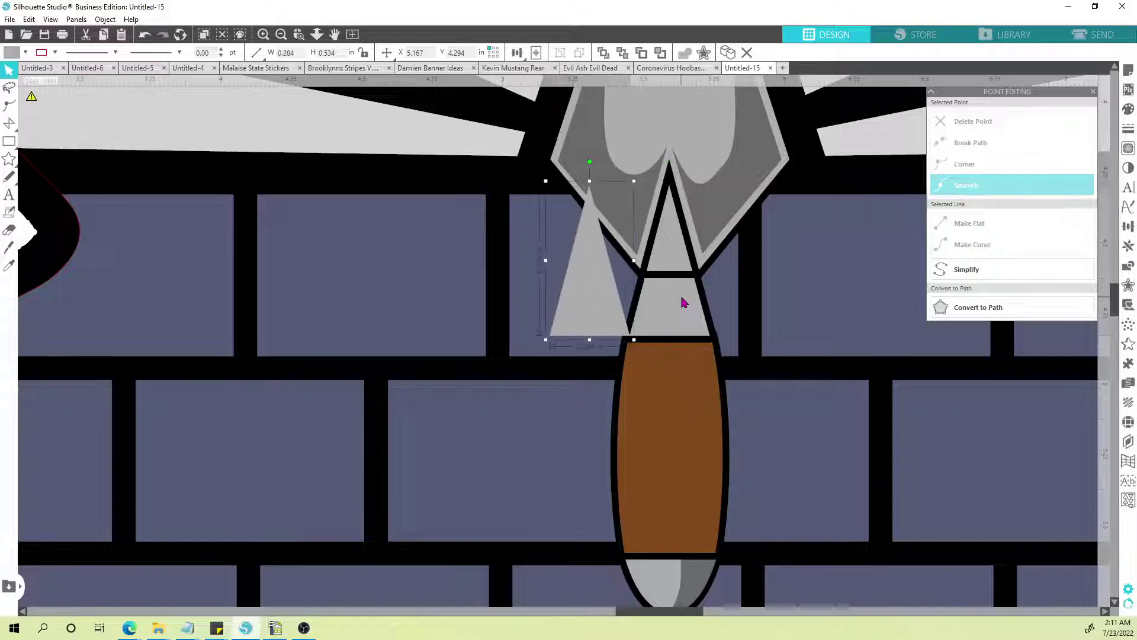
click(684, 276)
key(ctrl+Left)
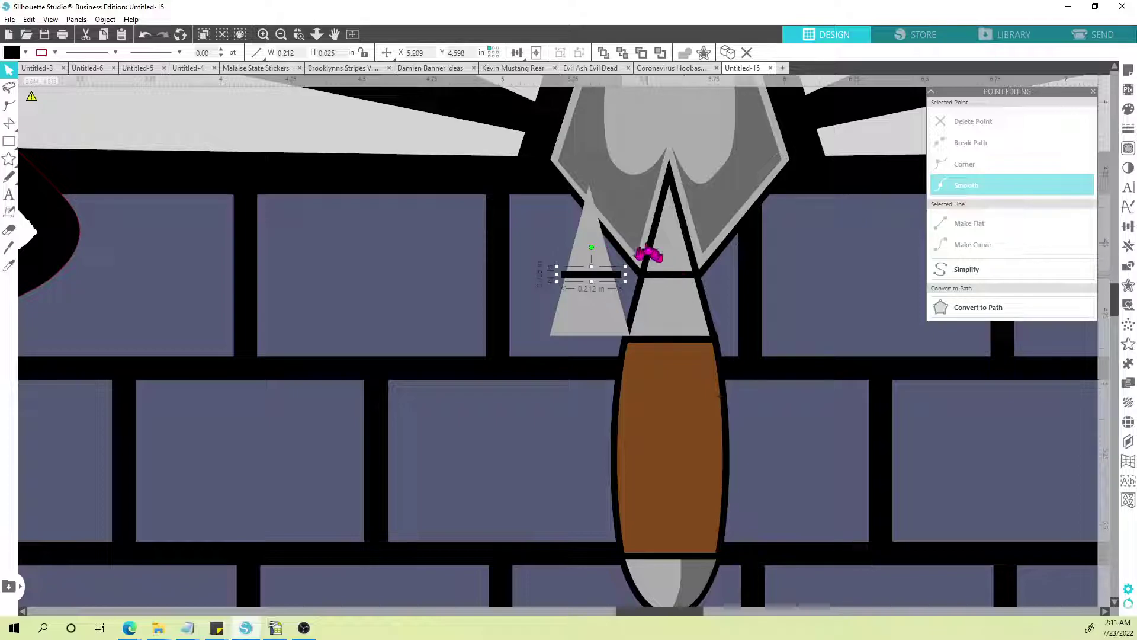
Step: Subtract the copied bar from the copied triangle and delete the upper tip, keeping only the lower trapezoid
click(581, 255)
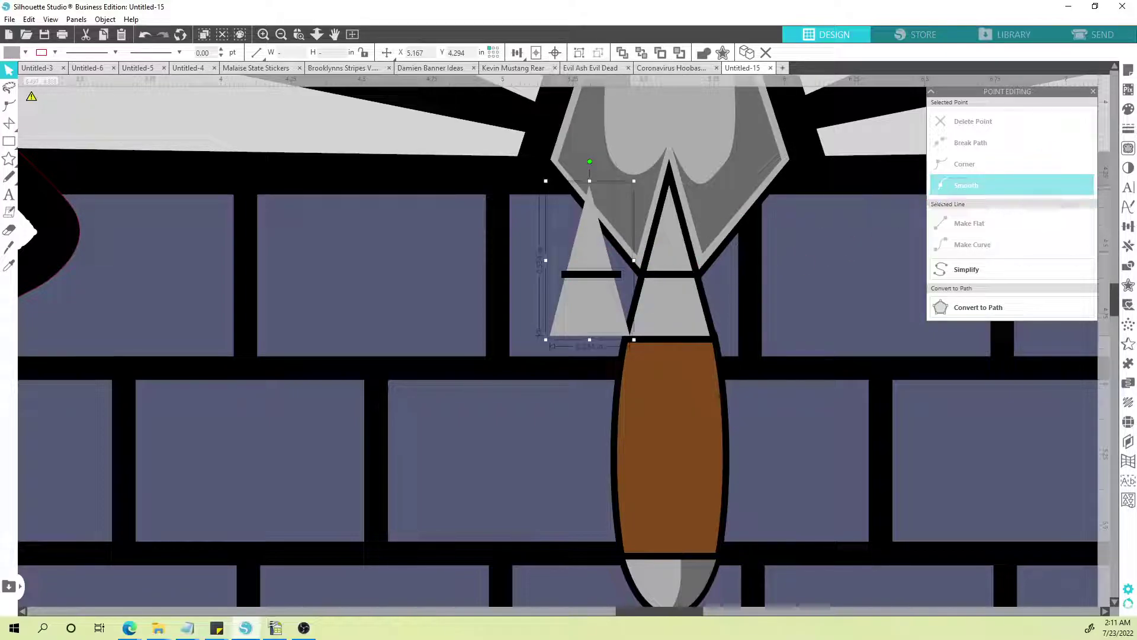
click(1128, 266)
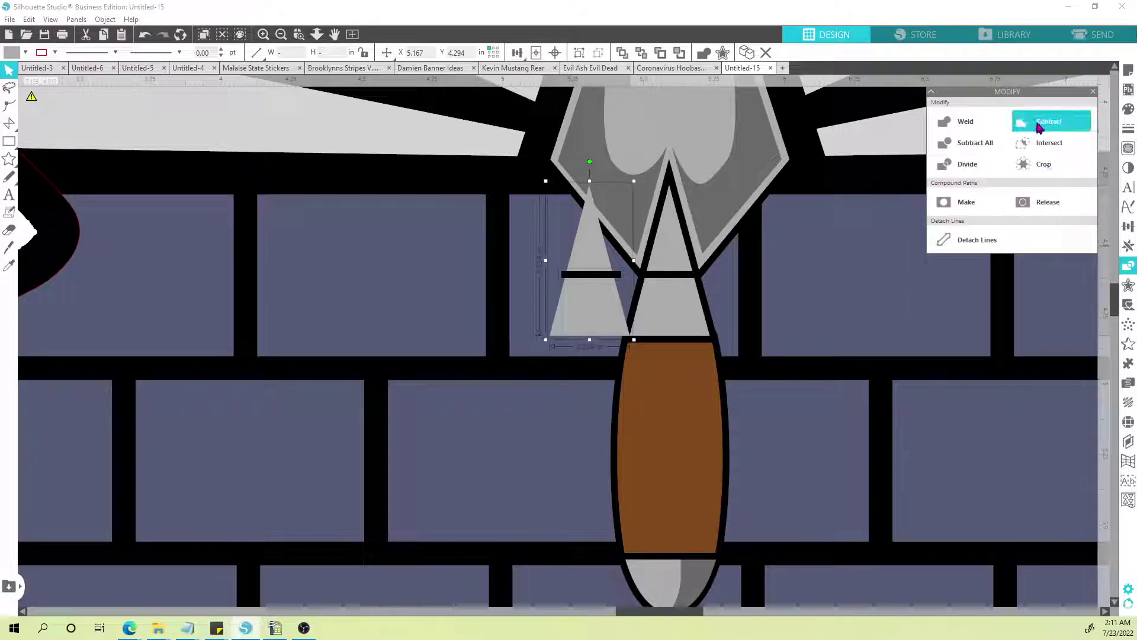
click(1037, 125)
click(471, 257)
click(598, 260)
key(Delete)
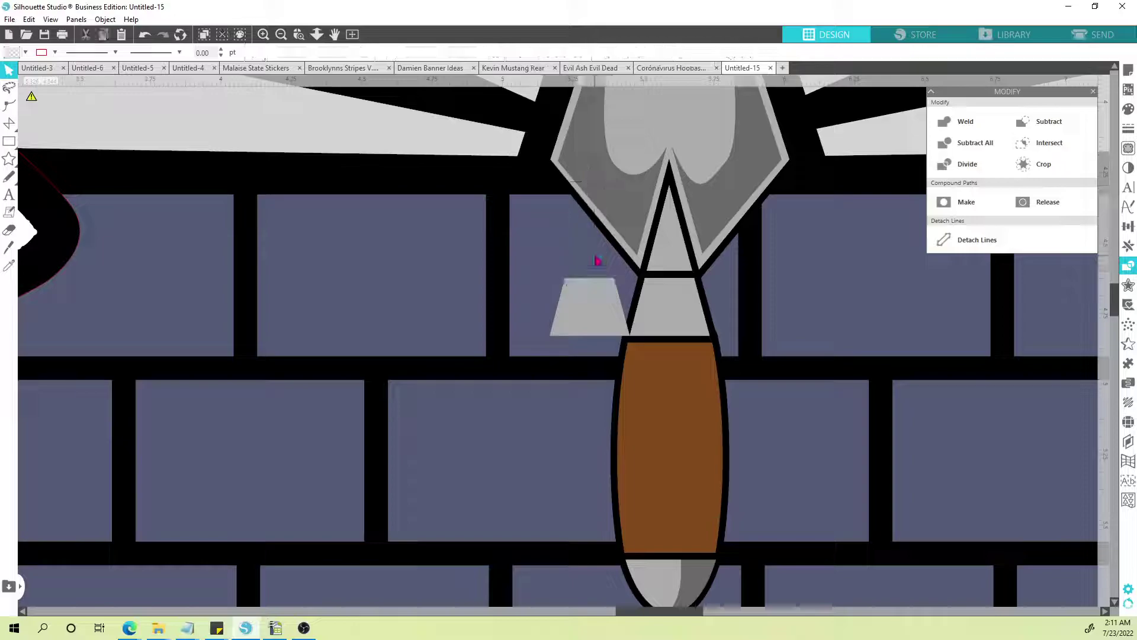
Step: Move the grey trapezoid clear of the trowel and draw an ellipse about 0.233 × 0.414 in overlapping it
drag(593, 305, 410, 276)
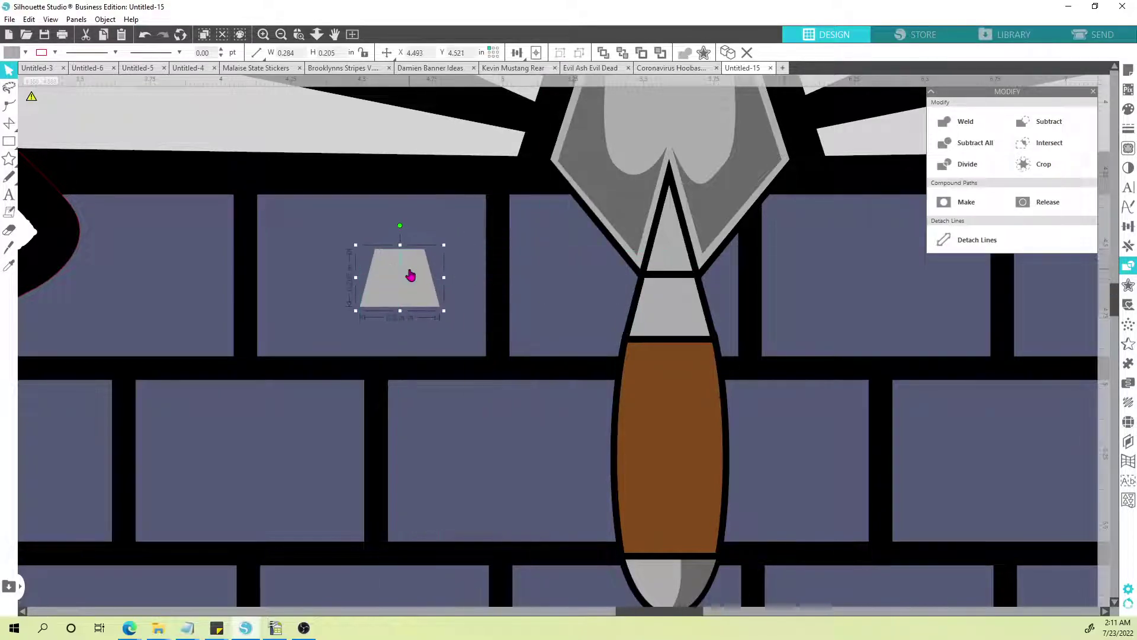
click(9, 123)
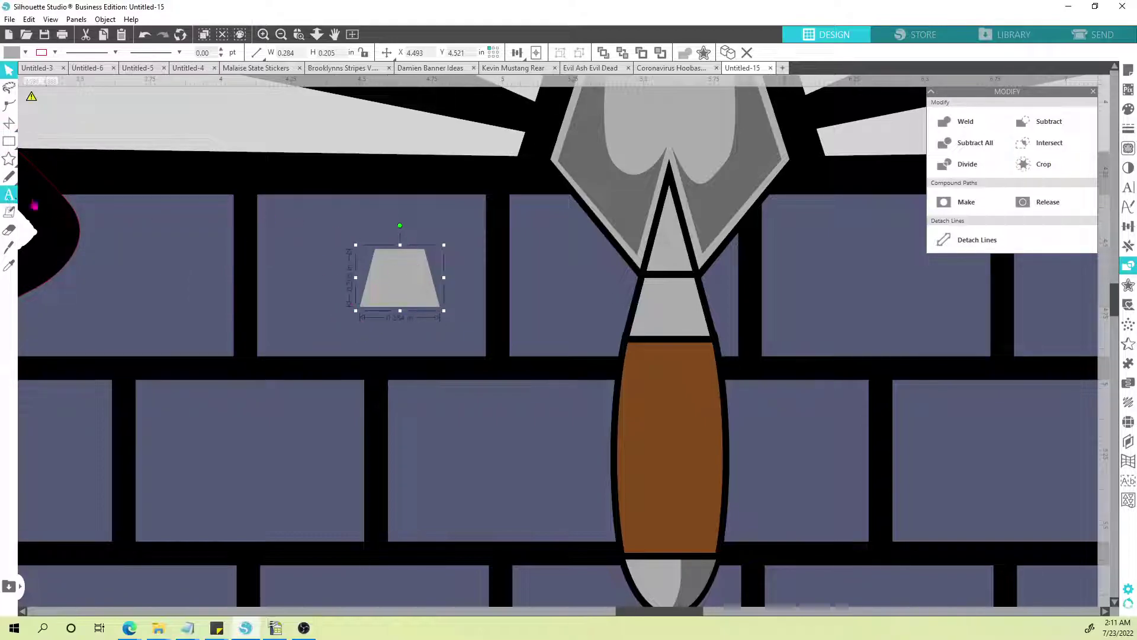
mouse_move(24, 150)
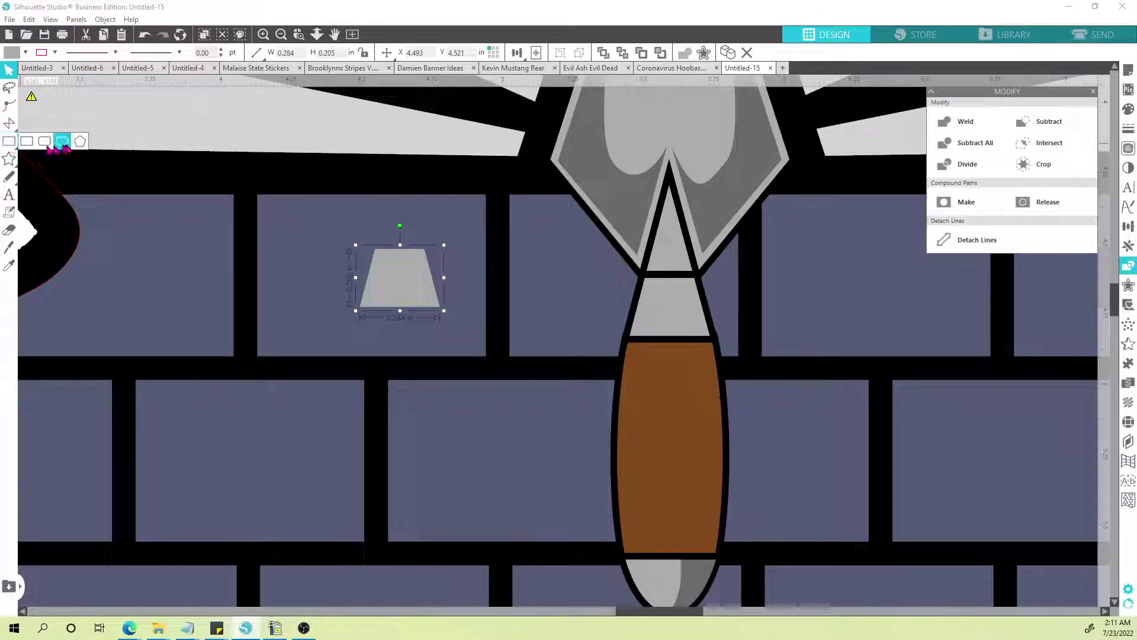
click(62, 141)
drag(329, 202, 398, 324)
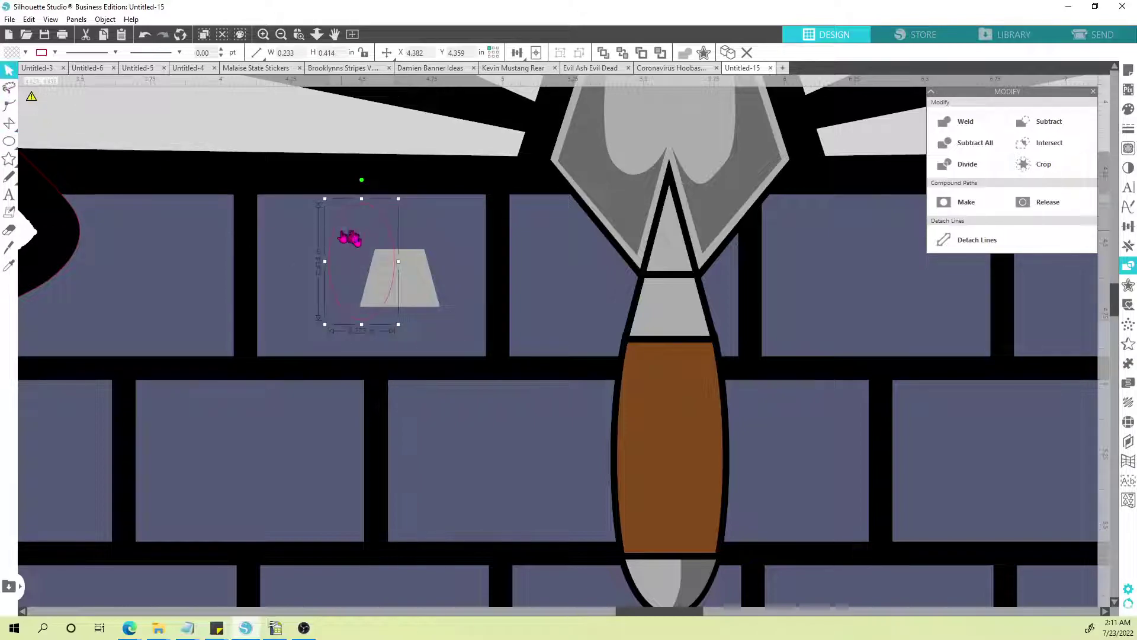
drag(342, 222, 366, 206)
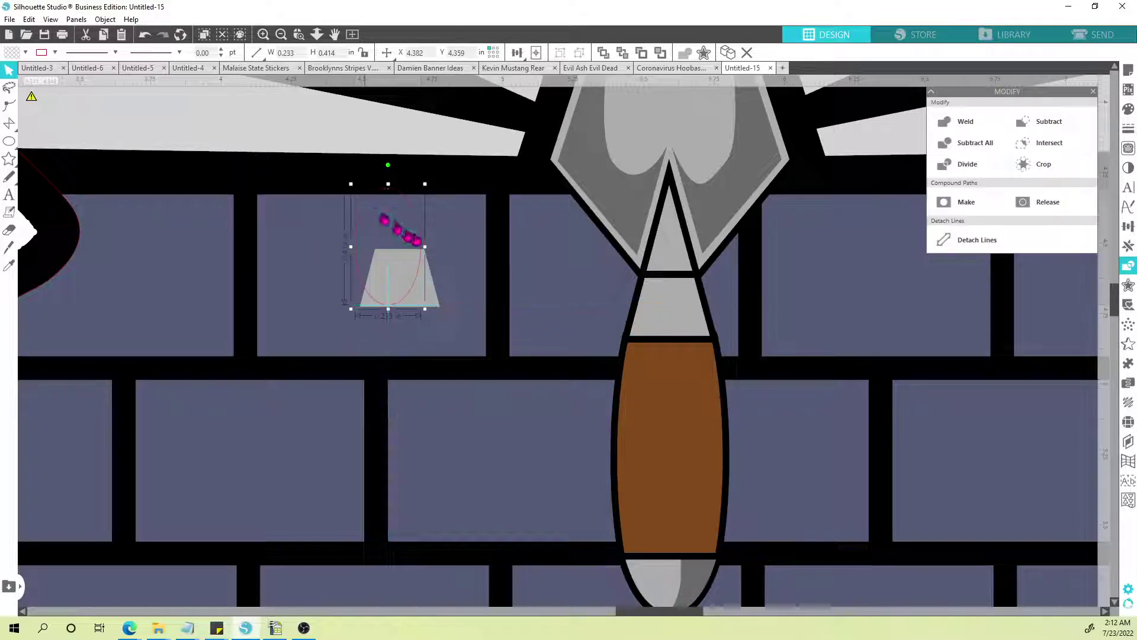
Step: Narrow the ellipse to about 0.095 in over the trapezoid's left part and subtract it from the trapezoid
drag(425, 246, 403, 247)
drag(363, 211, 390, 212)
drag(428, 248, 350, 258)
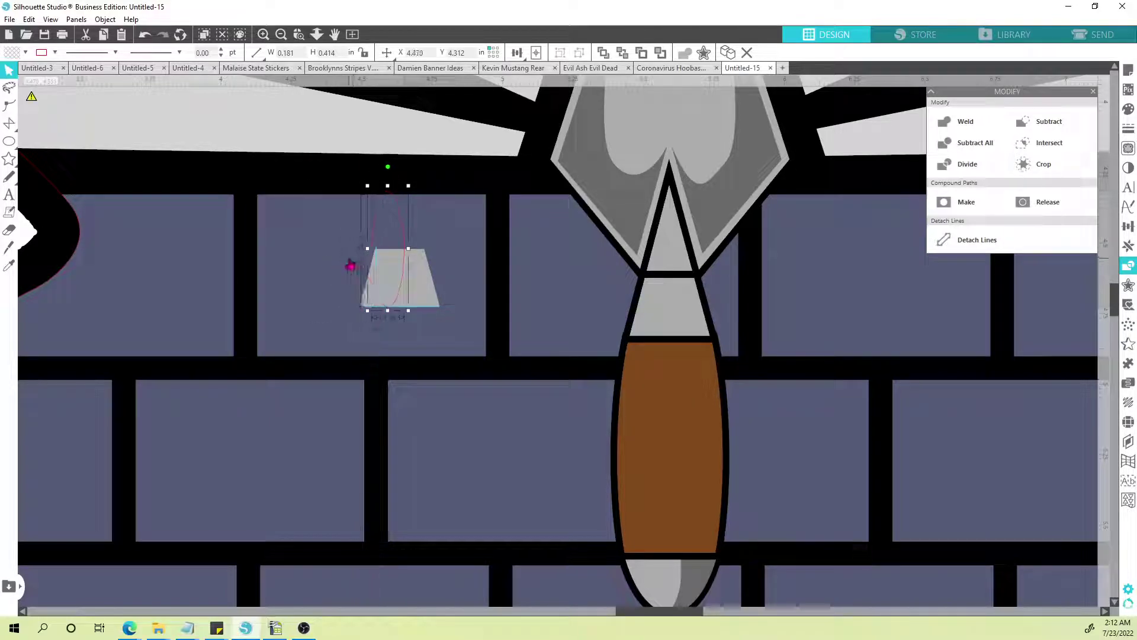
key(ctrl+z)
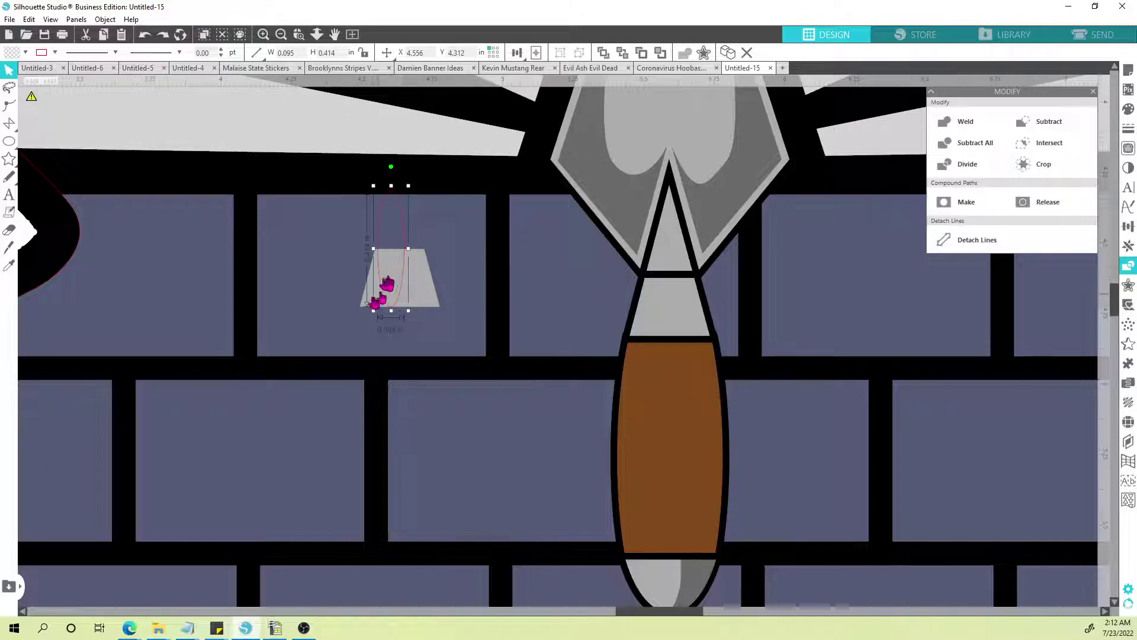
shift+click(424, 279)
click(1053, 121)
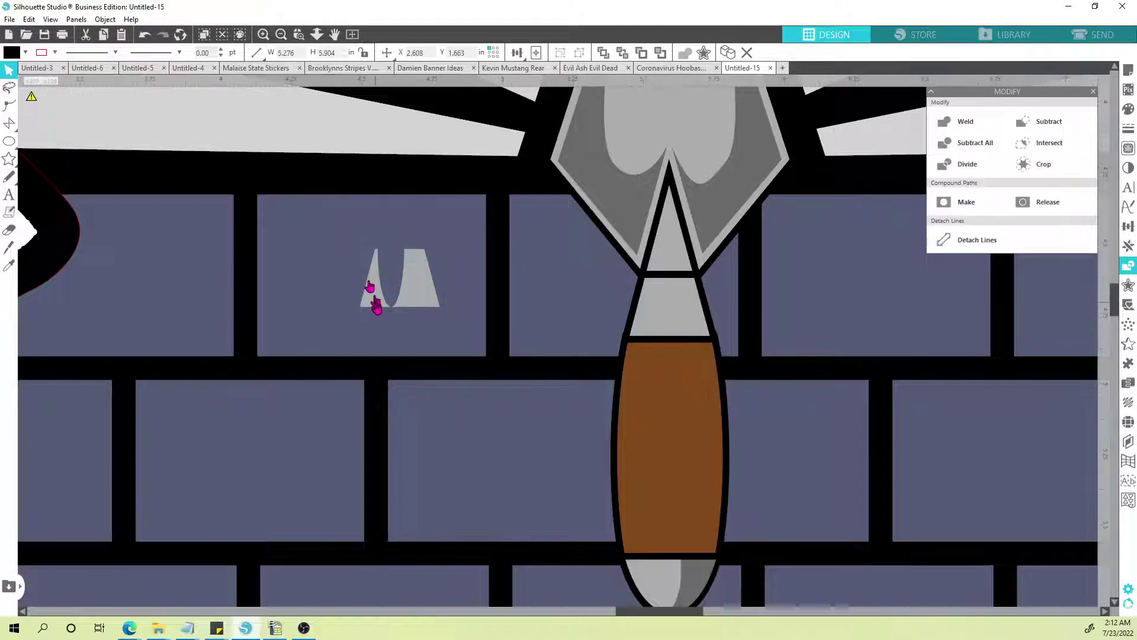
Step: Move the cut trapezoid to the blank area left of the state outline and erase its small left fragment
scroll(416, 303, down, 5)
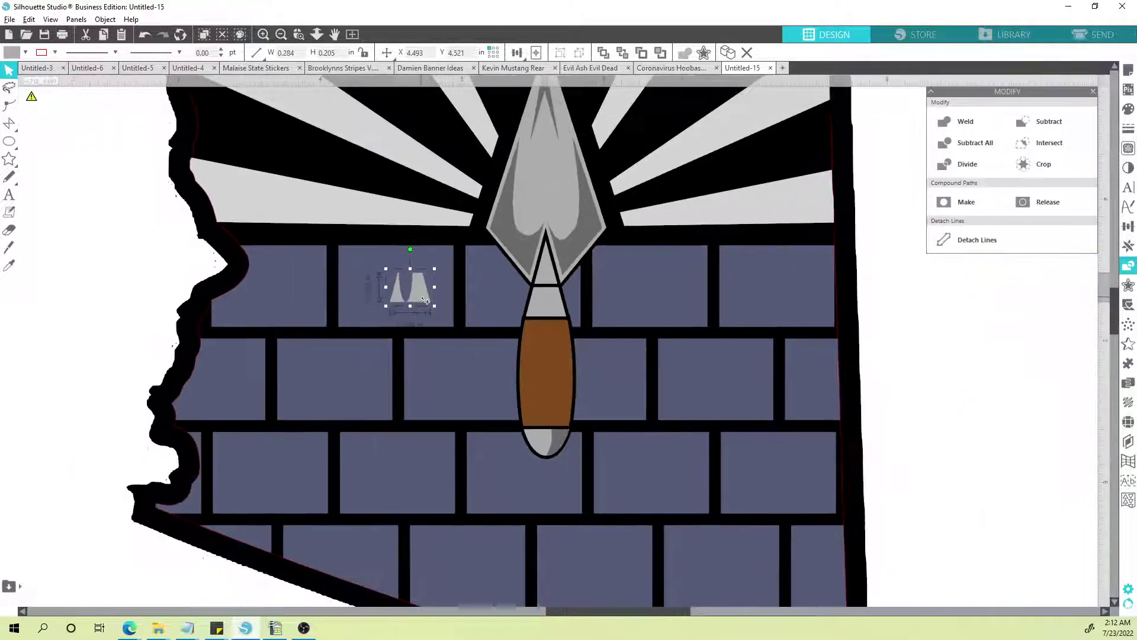
drag(422, 296, 171, 294)
scroll(133, 286, up, 4)
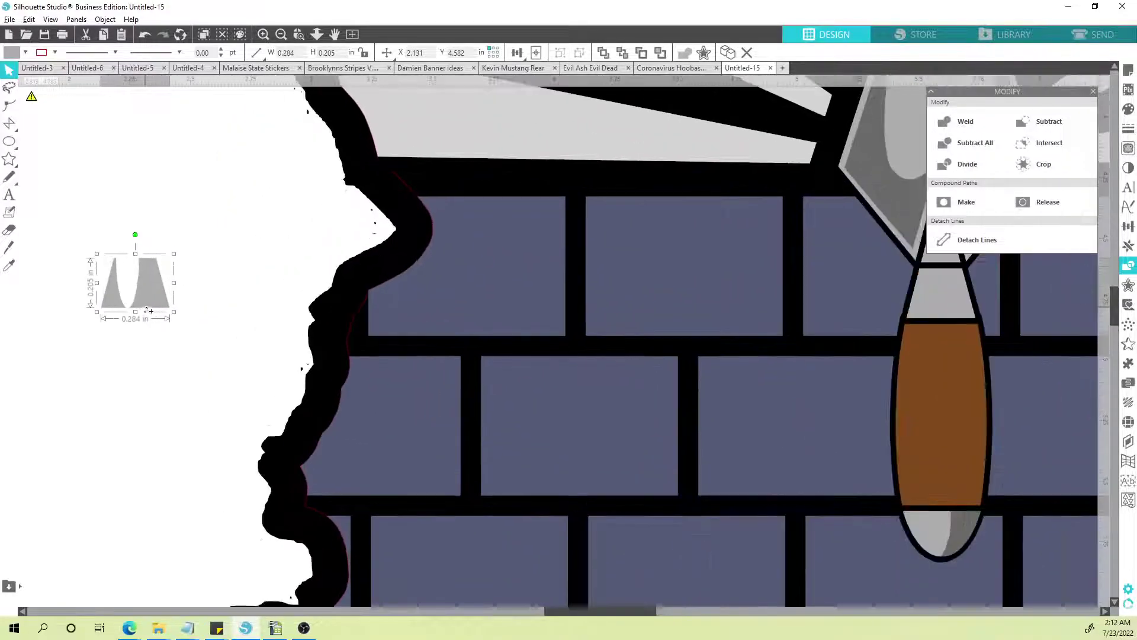
click(9, 230)
mouse_move(219, 287)
mouse_down()
mouse_move(206, 263)
mouse_move(215, 312)
mouse_up()
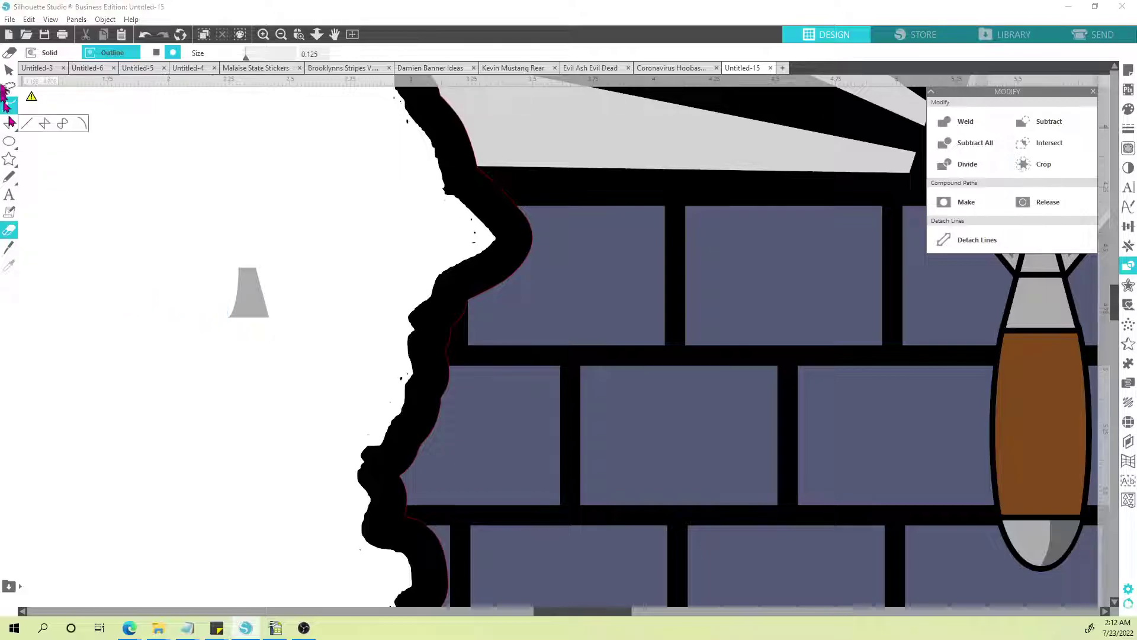
click(8, 69)
Step: Fill the remaining trapezoid piece dark grey and place it over the right side of the light grey section above the handle
scroll(319, 314, down, 4)
drag(291, 311, 782, 316)
click(25, 52)
click(133, 76)
click(782, 314)
click(25, 53)
click(23, 69)
drag(787, 311, 761, 320)
scroll(770, 313, up, 5)
scroll(290, 246, down, 3)
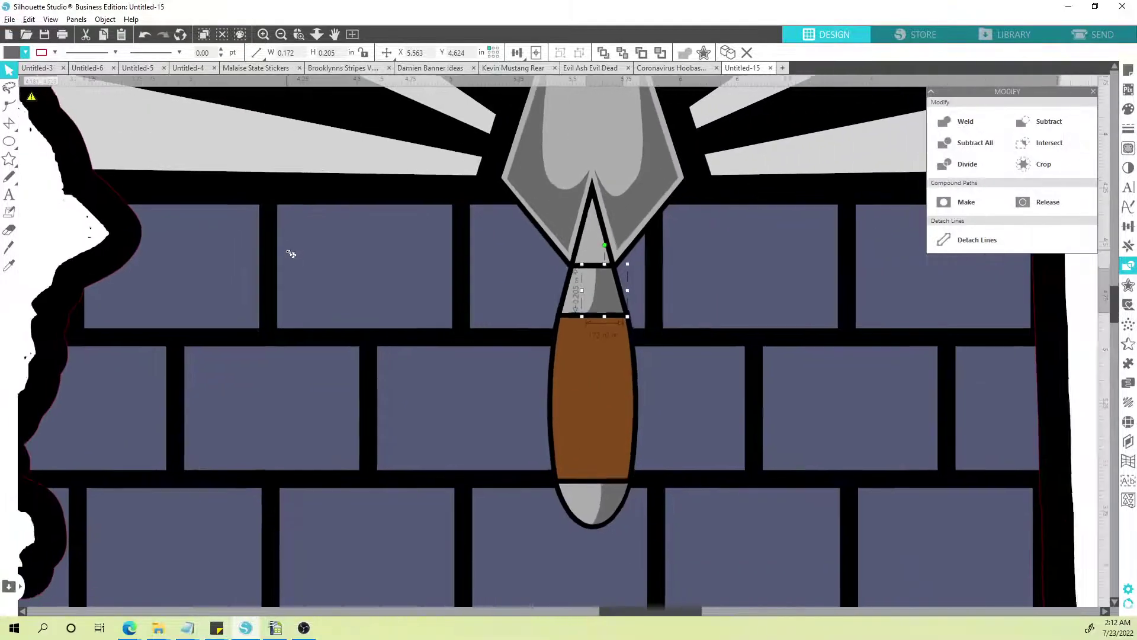
Step: Narrow the dark grey shading piece above the trowel's handle to about 0.135 in, keeping its right edge in place
click(49, 245)
scroll(50, 246, down, 2)
drag(61, 326, 258, 412)
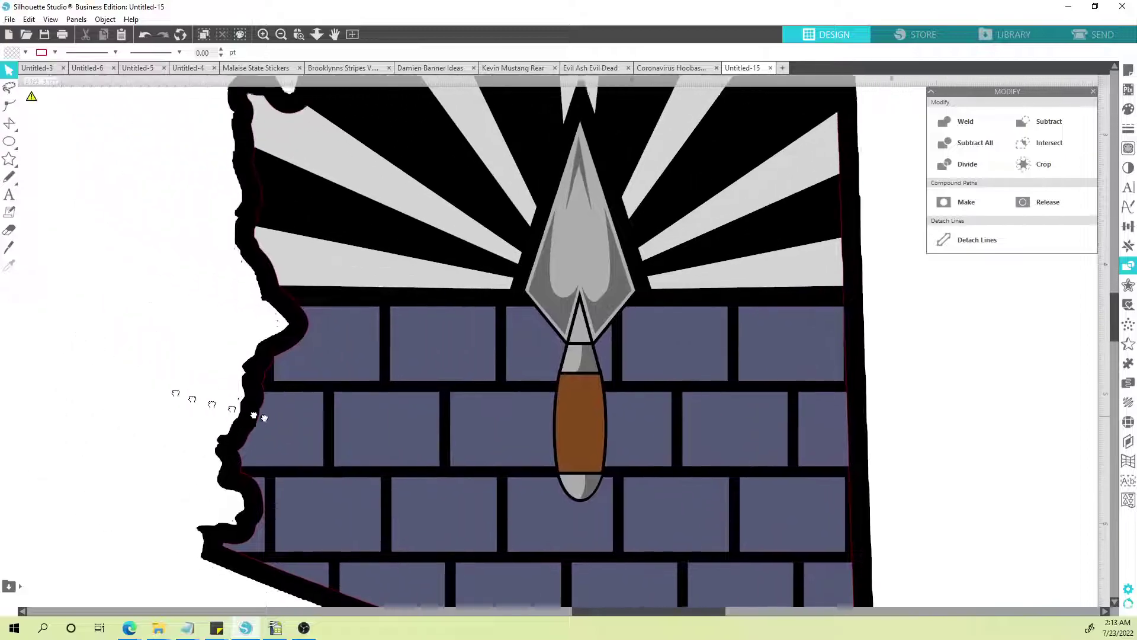
scroll(264, 409, down, 1)
scroll(265, 410, down, 1)
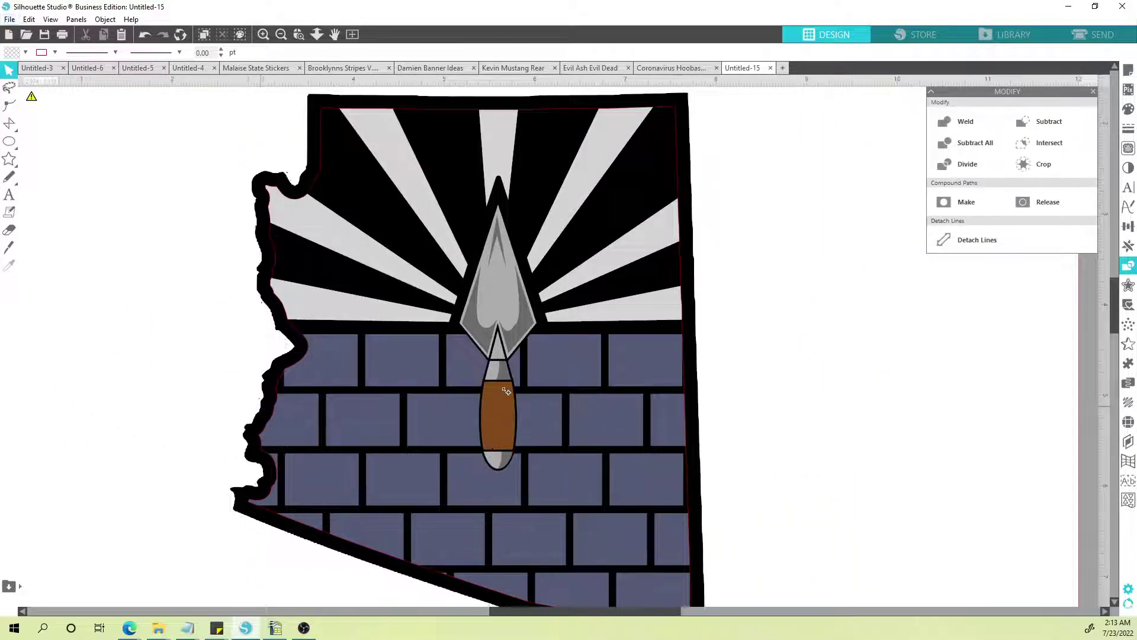
scroll(506, 392, up, 4)
click(487, 373)
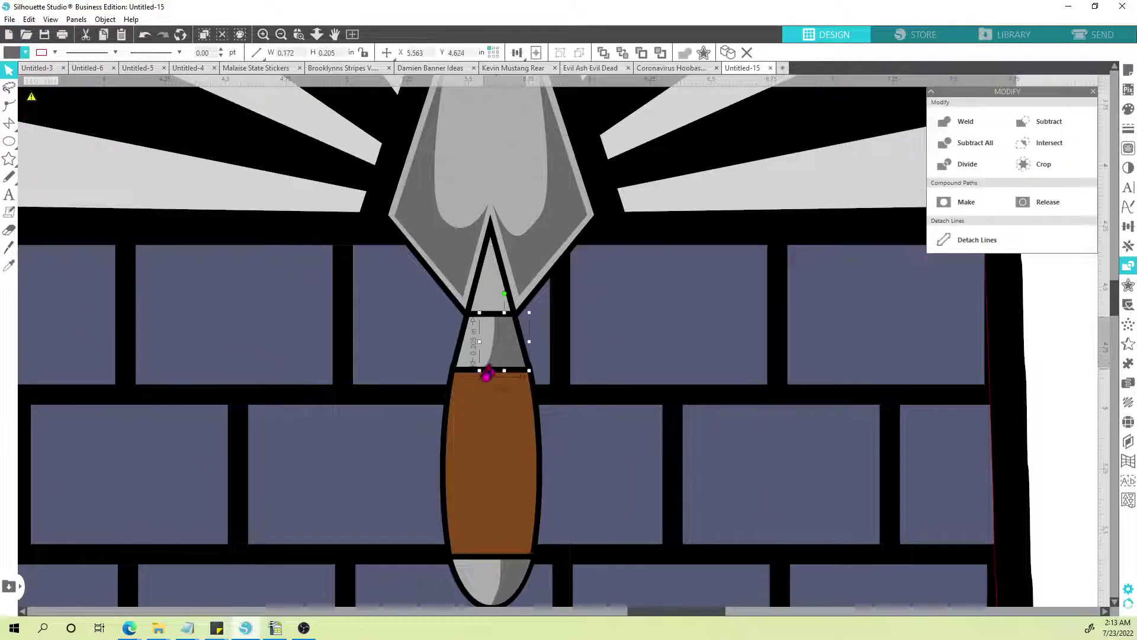
drag(485, 347, 491, 347)
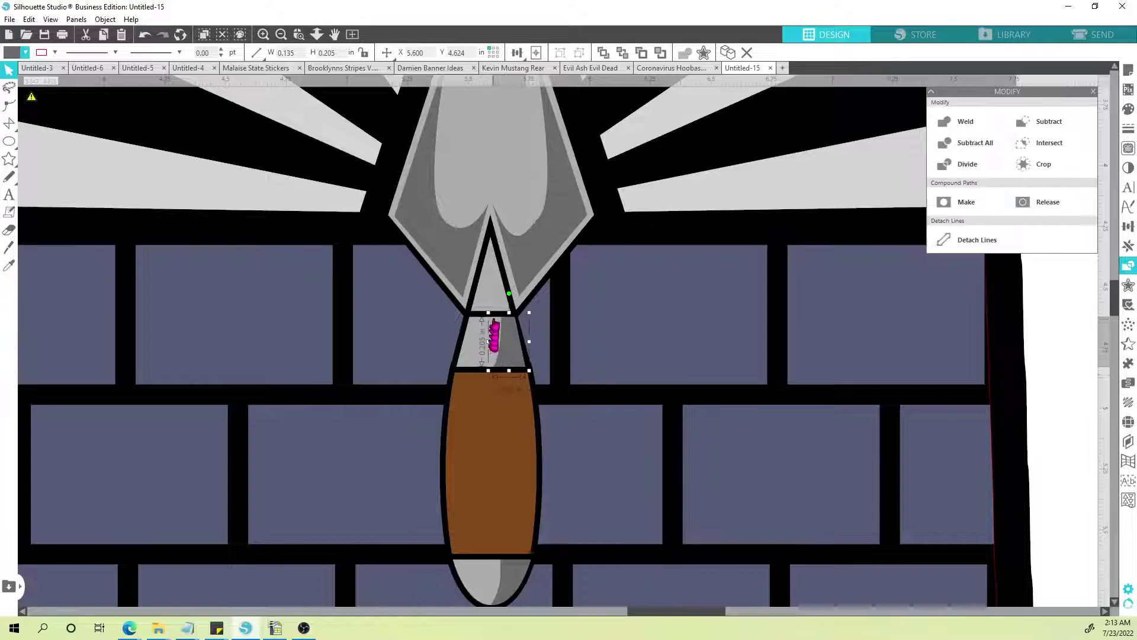
Step: Edit the shading piece's points: shift its upper-left corner left, reshape the curved inner edge and make the edge's middle point smooth
double_click(502, 330)
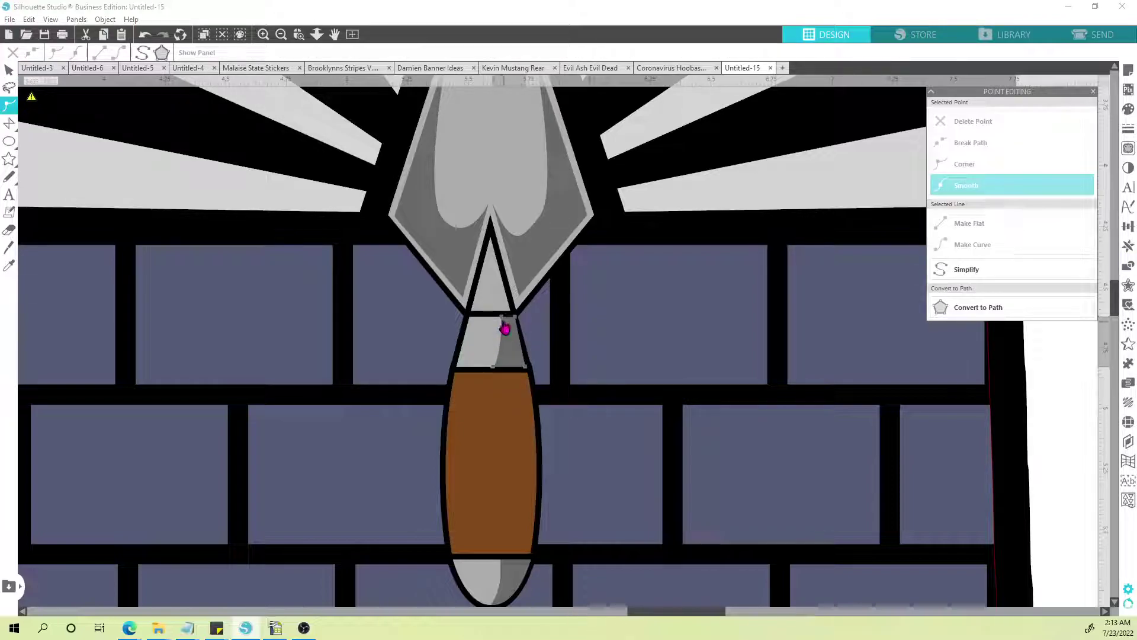
click(503, 318)
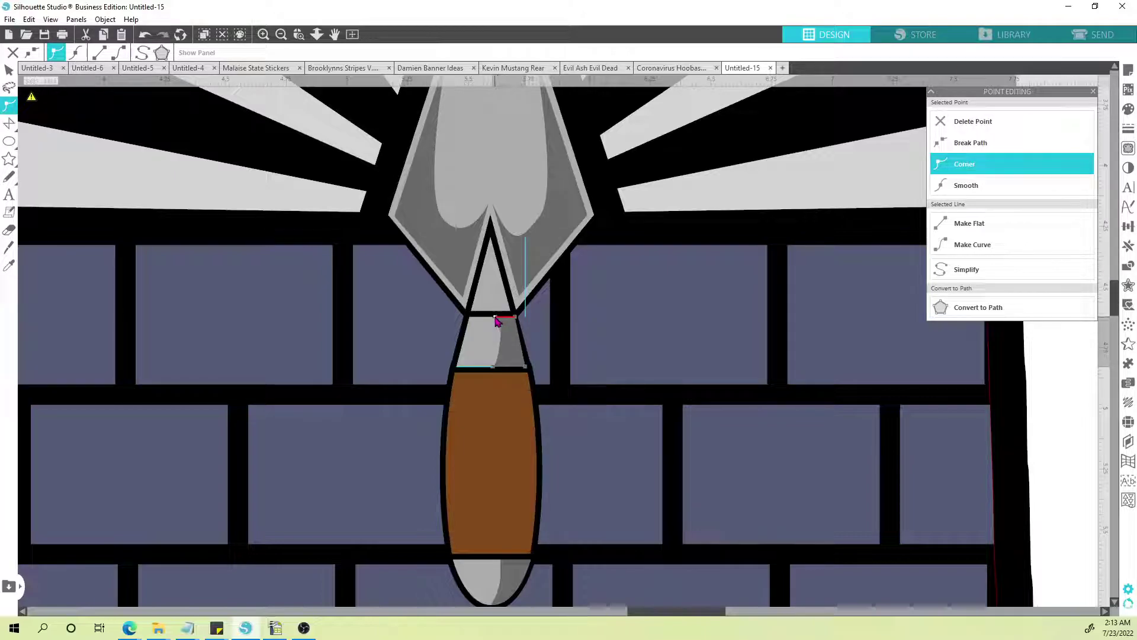
click(501, 328)
click(252, 228)
click(502, 334)
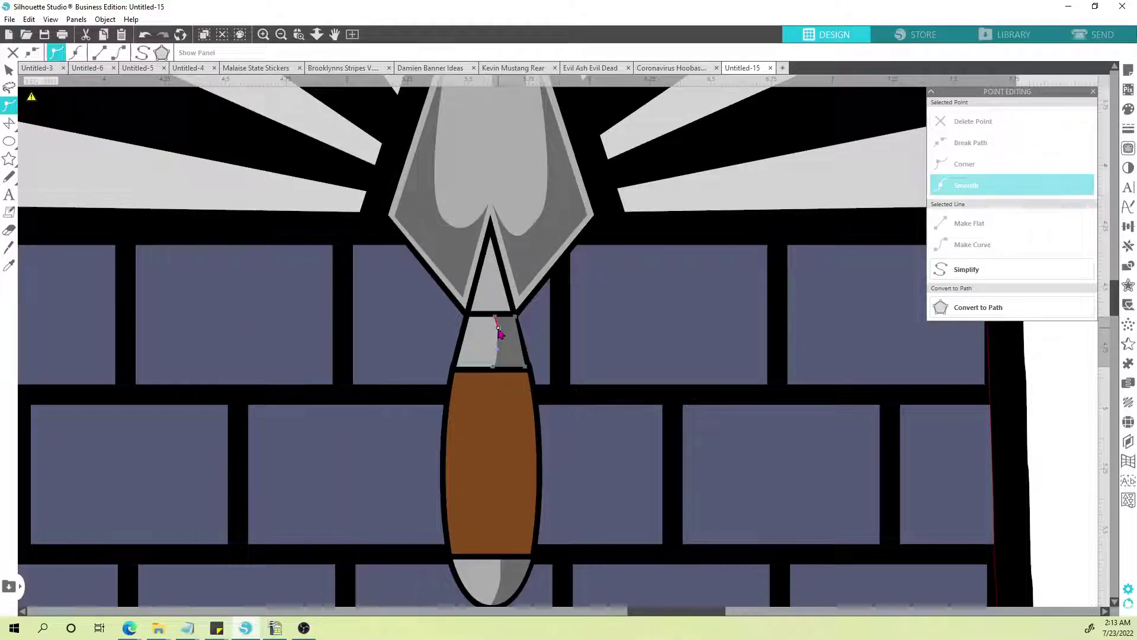
right_click(497, 329)
click(536, 437)
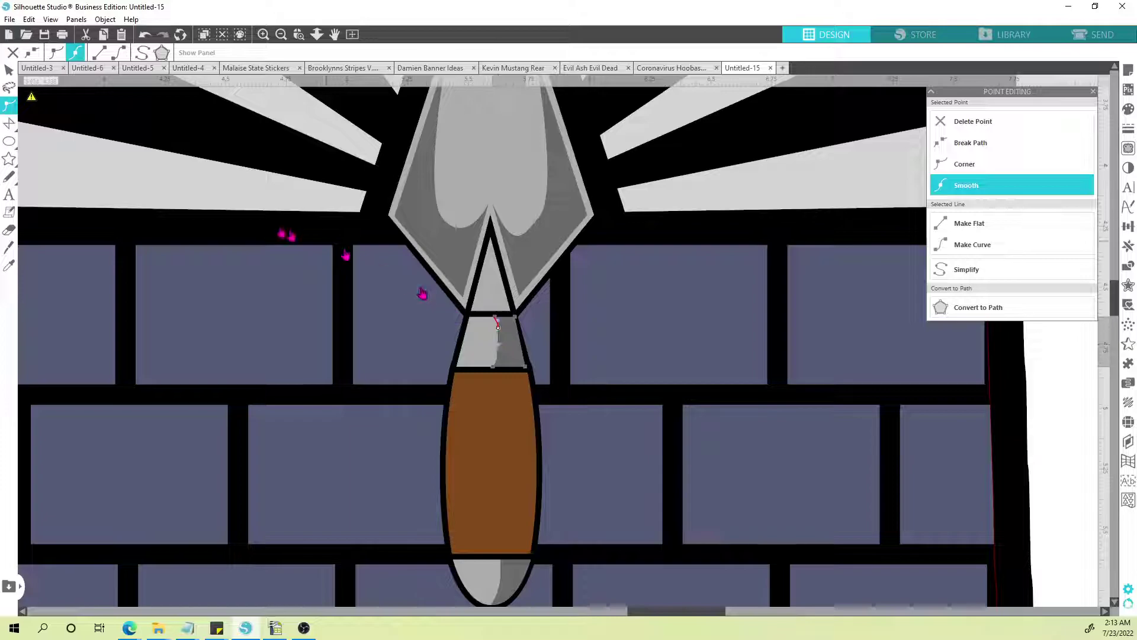
Step: Adjust the lower-left corner point of the shading piece above the handle and finish the point editing
click(265, 222)
scroll(265, 222, down, 4)
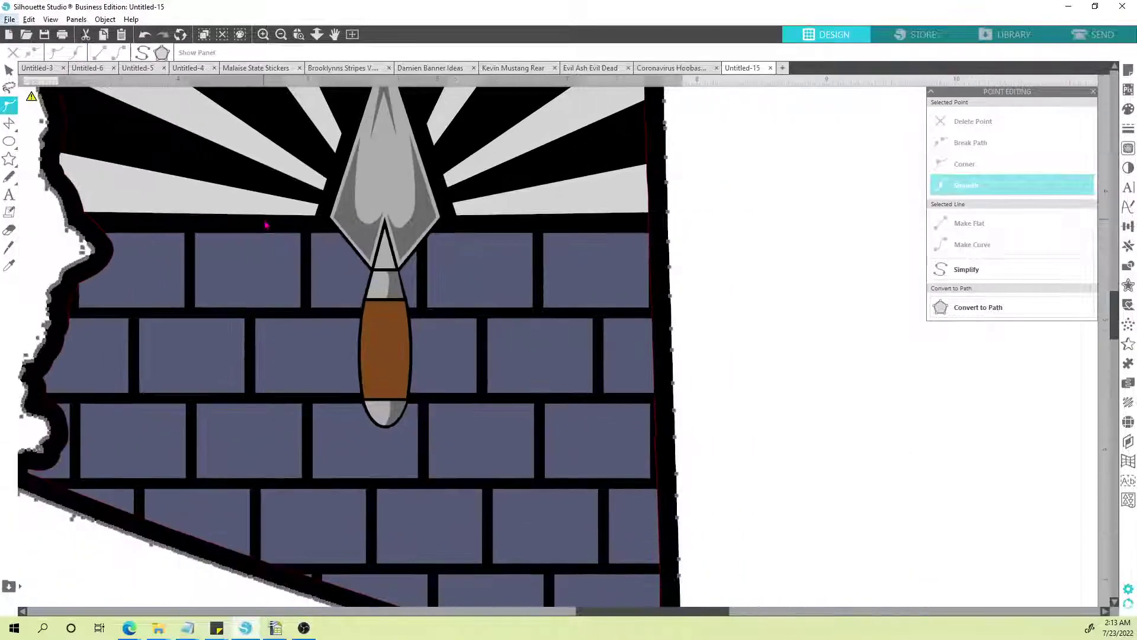
click(392, 301)
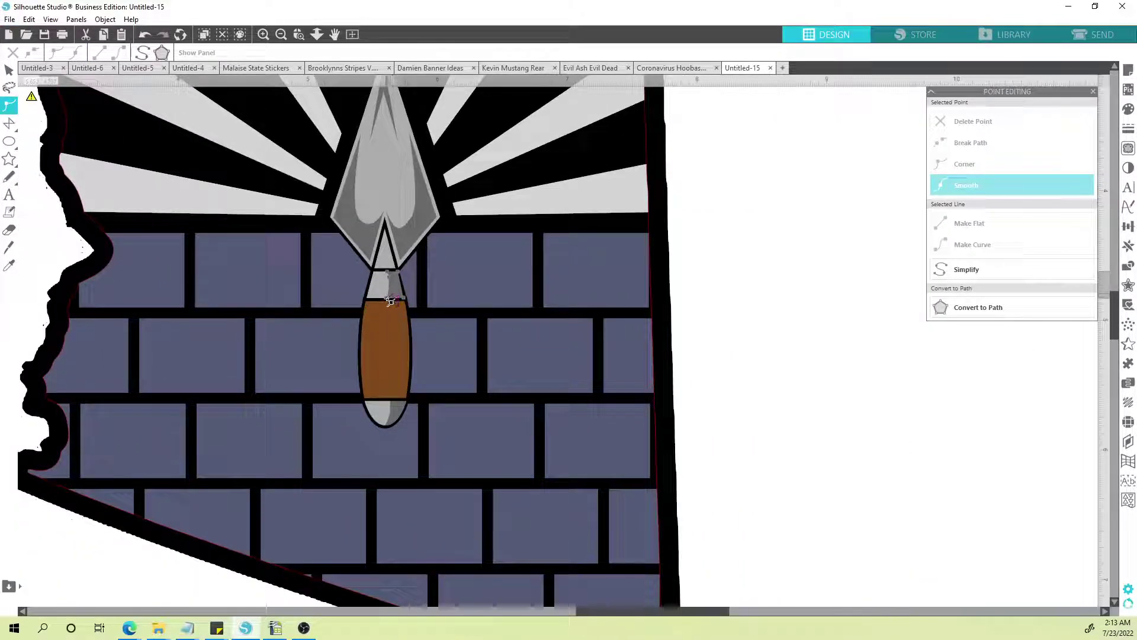
click(390, 300)
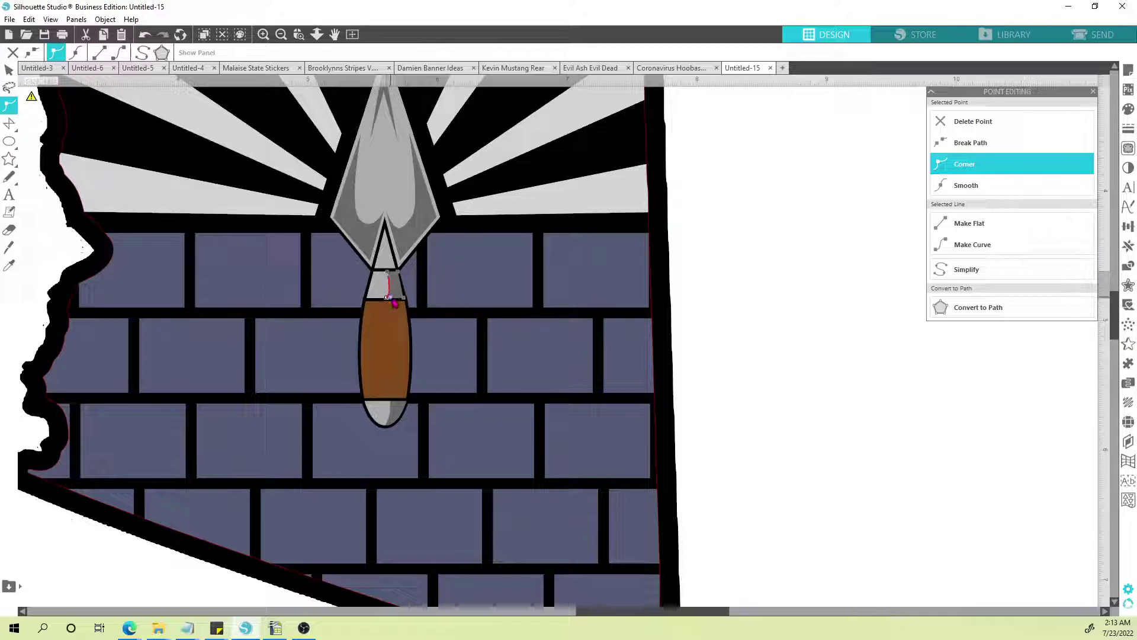
click(695, 323)
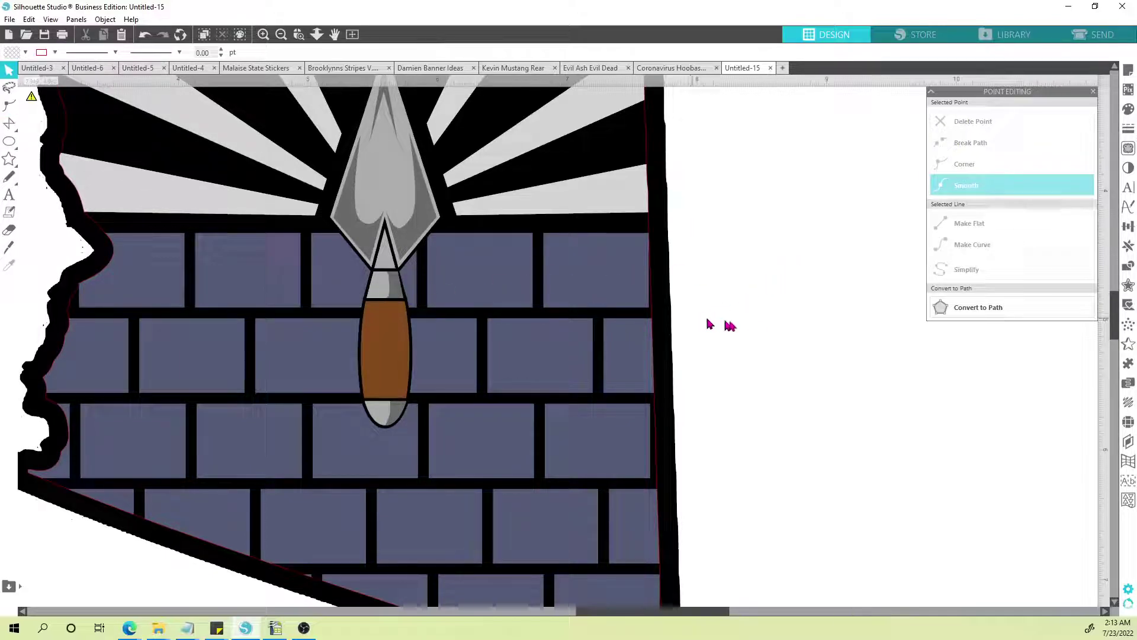
Step: Draw a tall ellipse about 0.098 × 0.647 in on the brown handle and duplicate it directly to the right
scroll(745, 324, down, 2)
scroll(761, 329, down, 4)
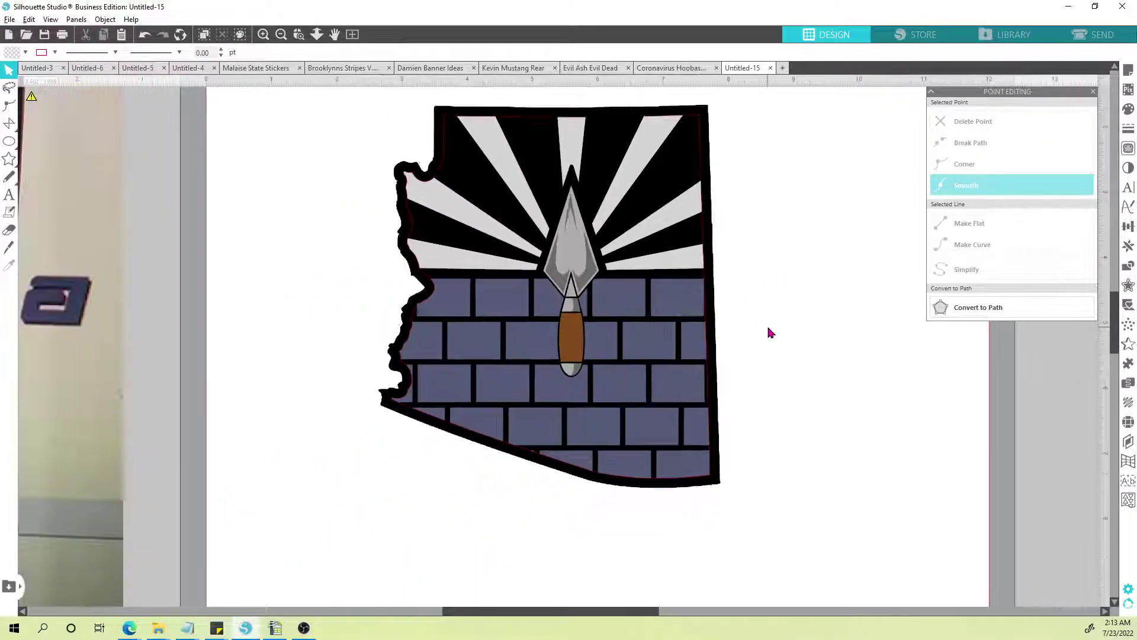
scroll(766, 334, down, 2)
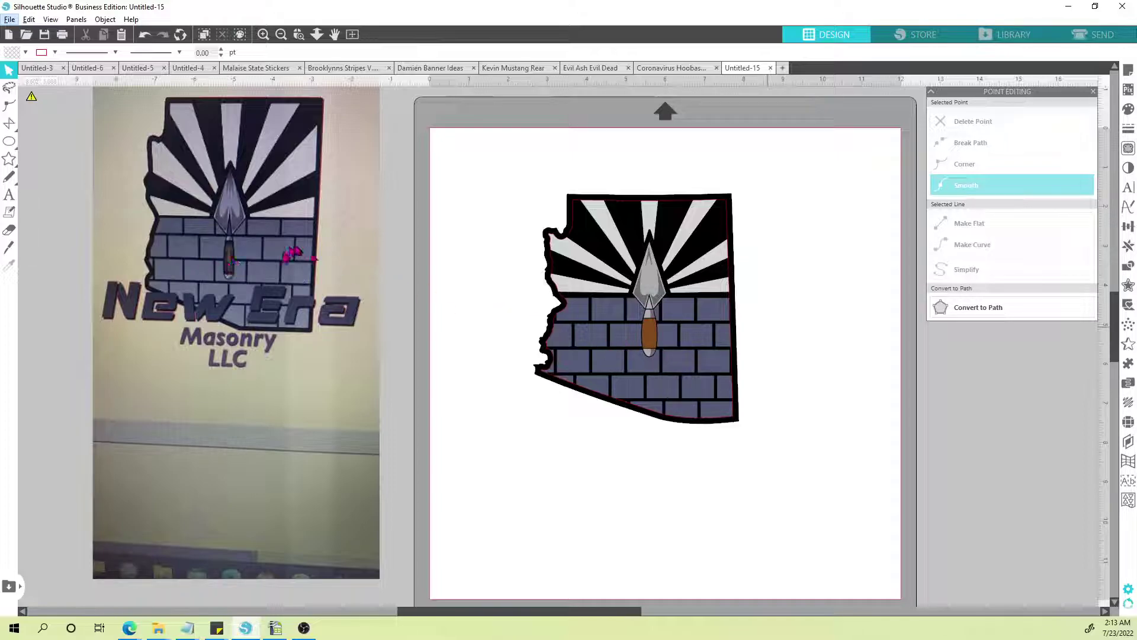
scroll(651, 329, up, 5)
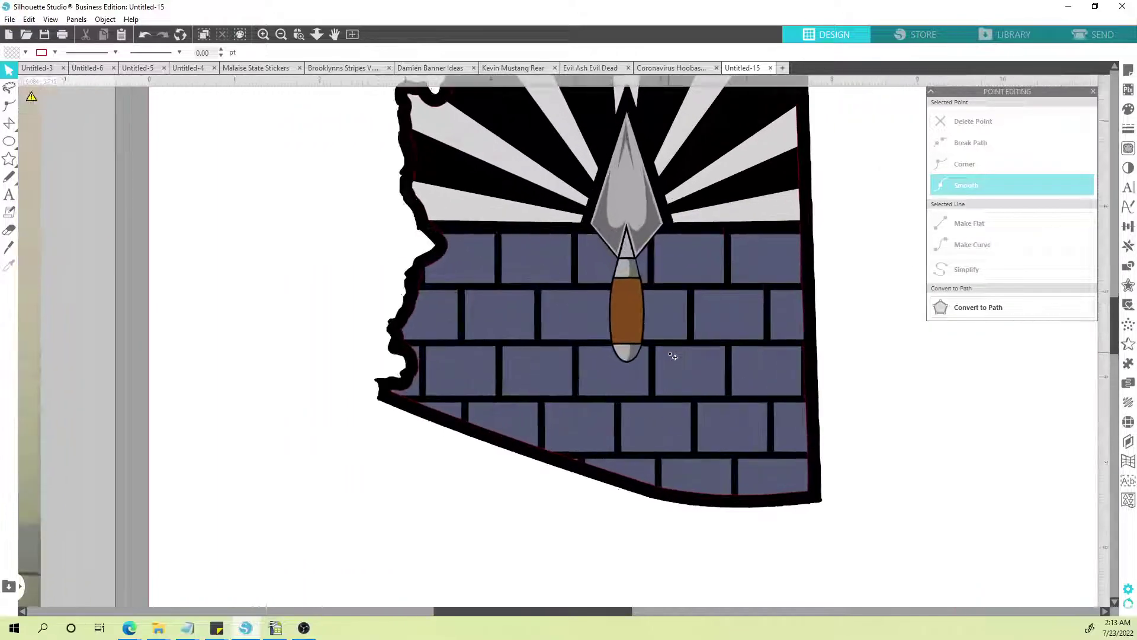
click(9, 141)
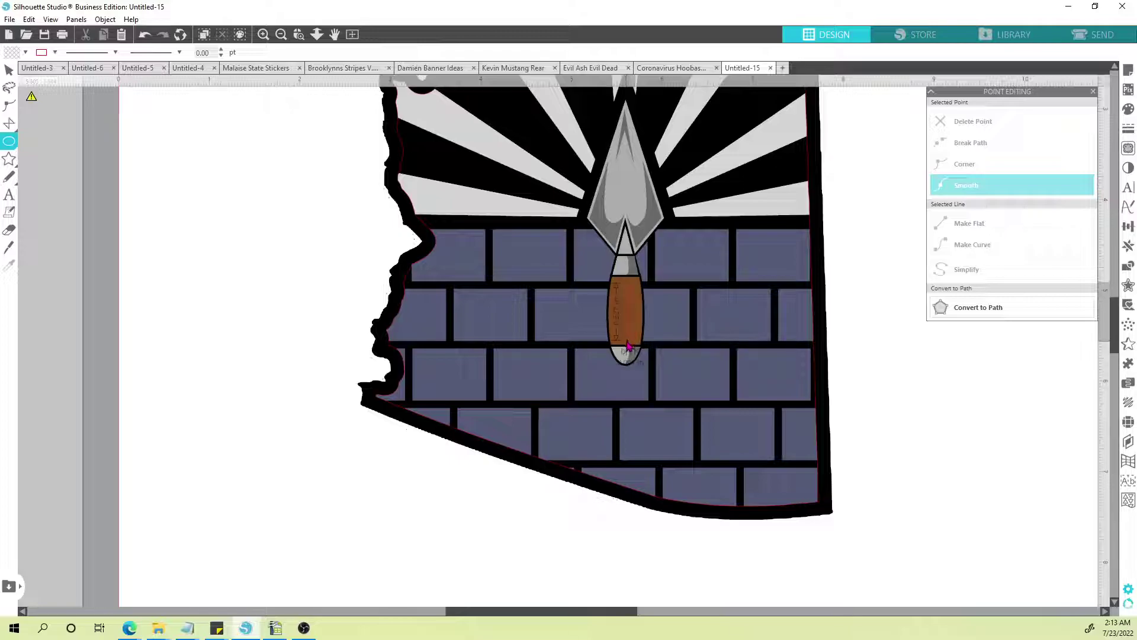
click(9, 70)
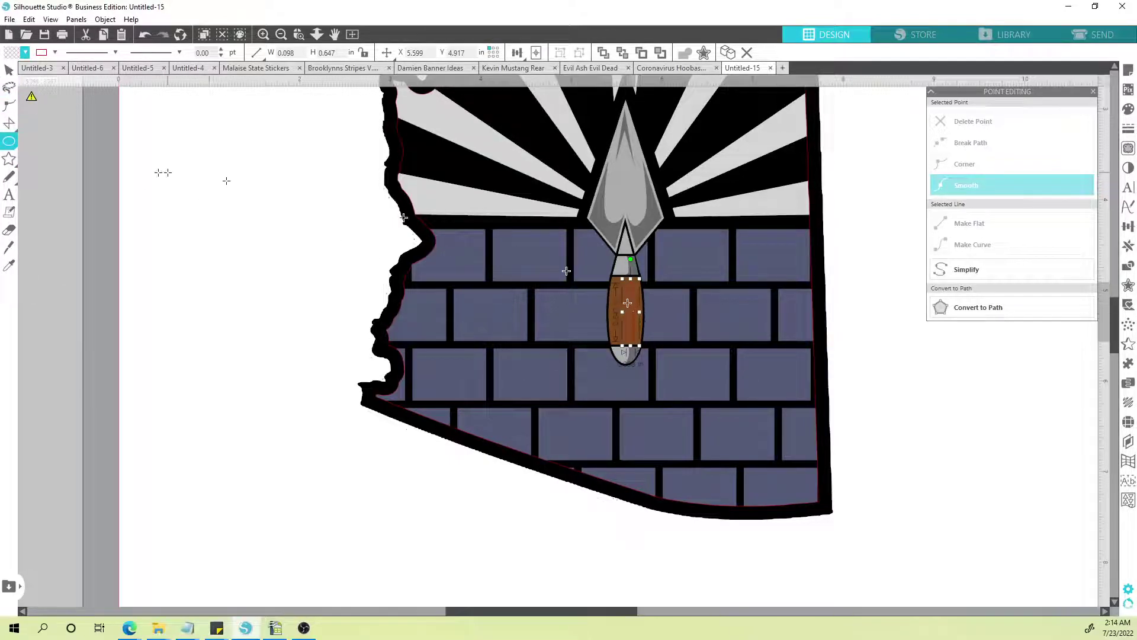
click(7, 68)
key(Right)
key(Right)
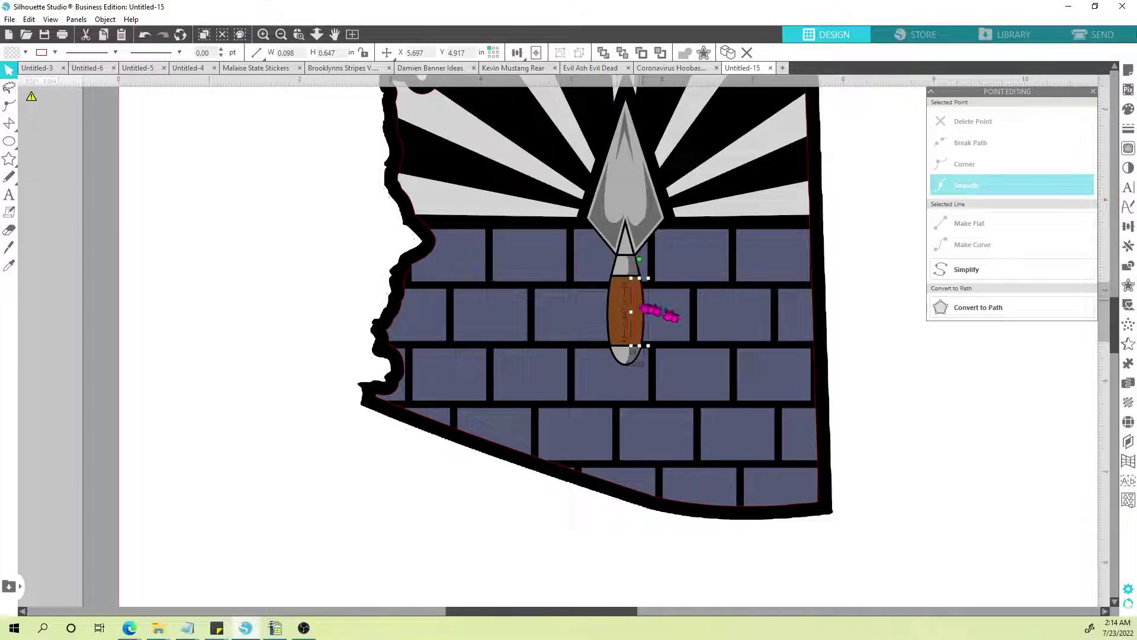
Step: Widen the duplicate ellipse to about 0.206 in and nudge it left so it lies over the handle's right half
scroll(647, 303, up, 5)
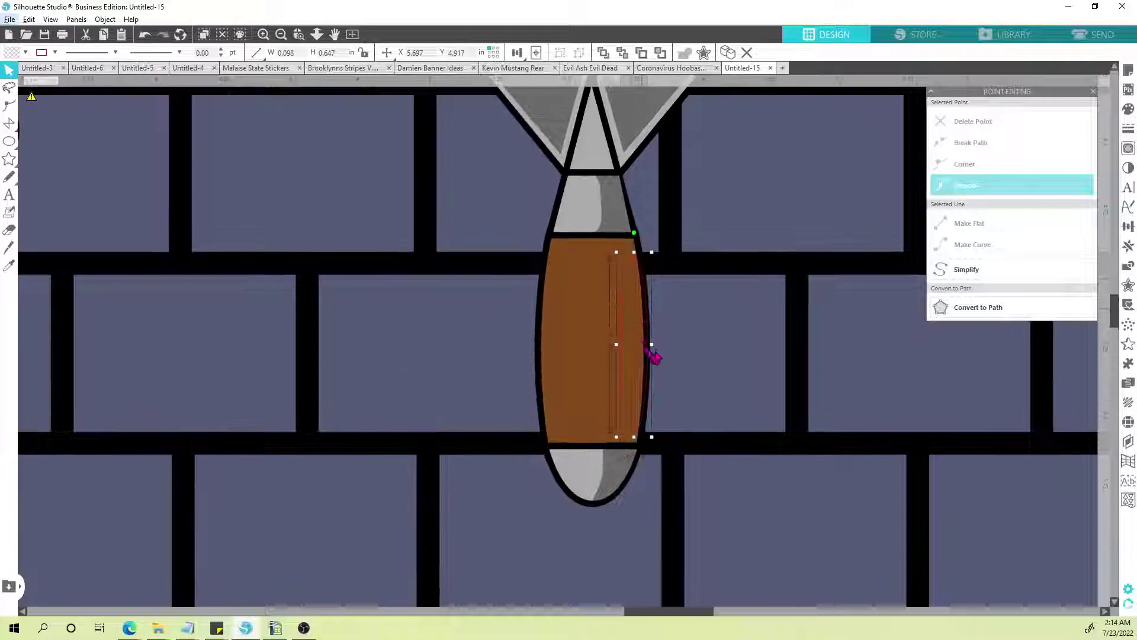
drag(648, 344, 680, 345)
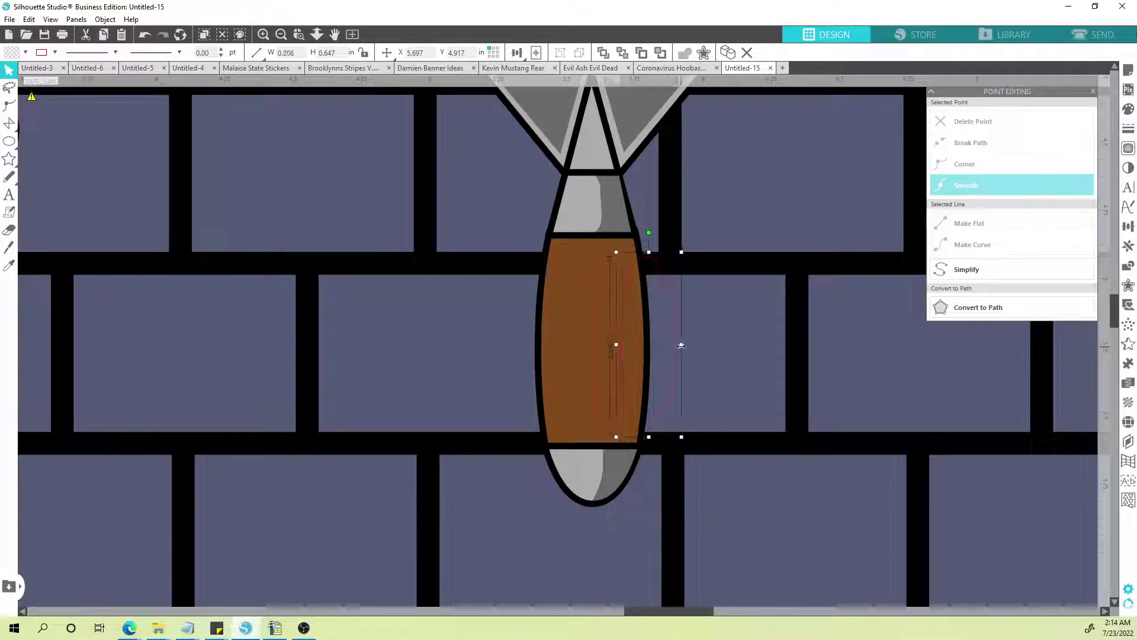
key(Left)
key(Left)
key(Left)
key(Left)
key(Left)
key(Left)
key(Left)
key(Left)
key(Left)
key(Left)
key(Left)
key(Left)
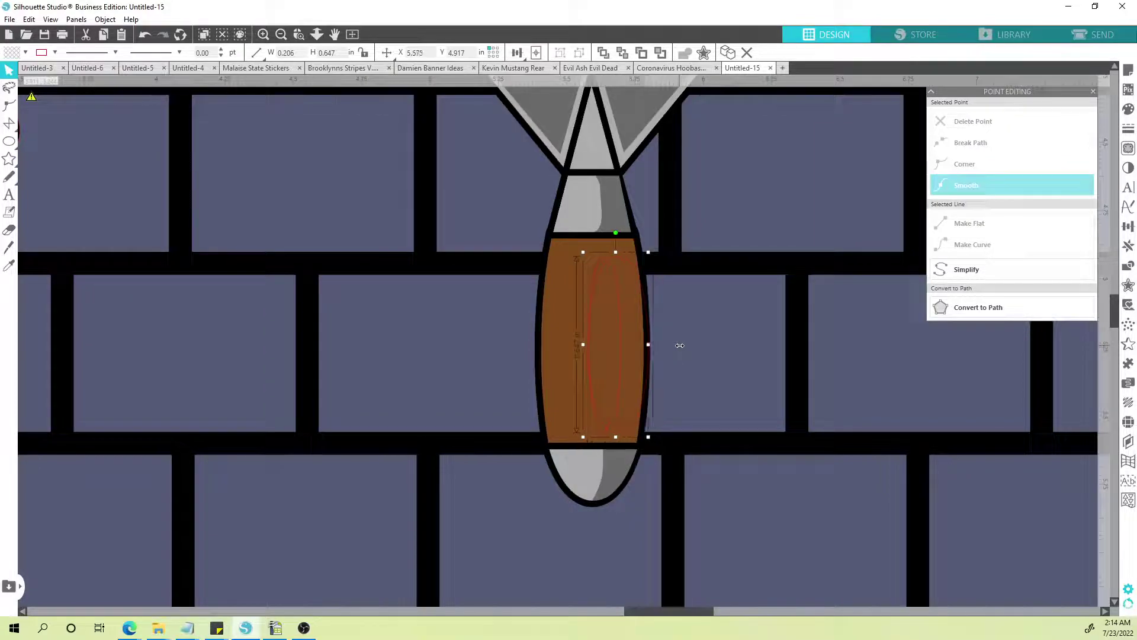
Step: Move the narrow ellipse right, shrink it to about 0.091 × 0.602 in and centre it vertically within the larger ellipse
click(623, 340)
click(620, 341)
drag(620, 340, 627, 341)
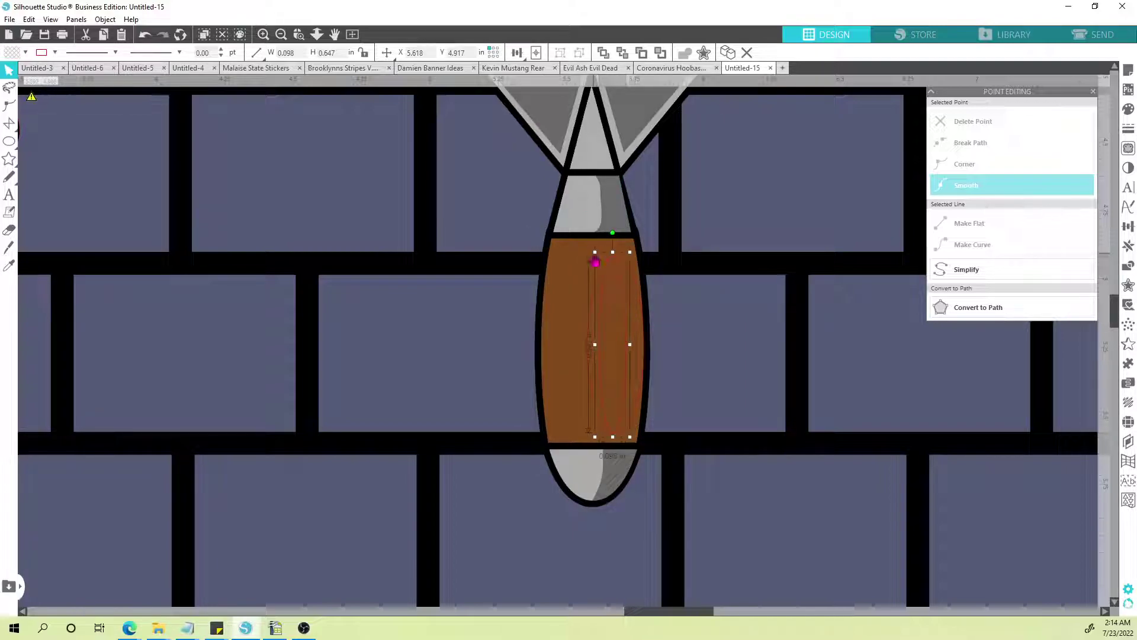
drag(596, 260, 598, 260)
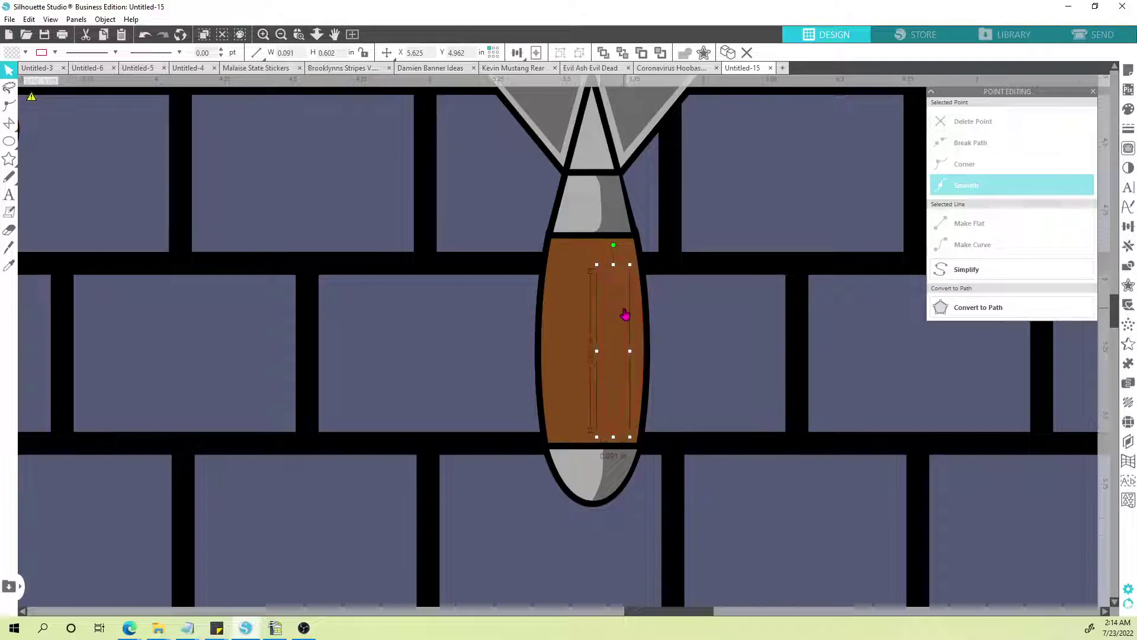
drag(627, 312, 618, 306)
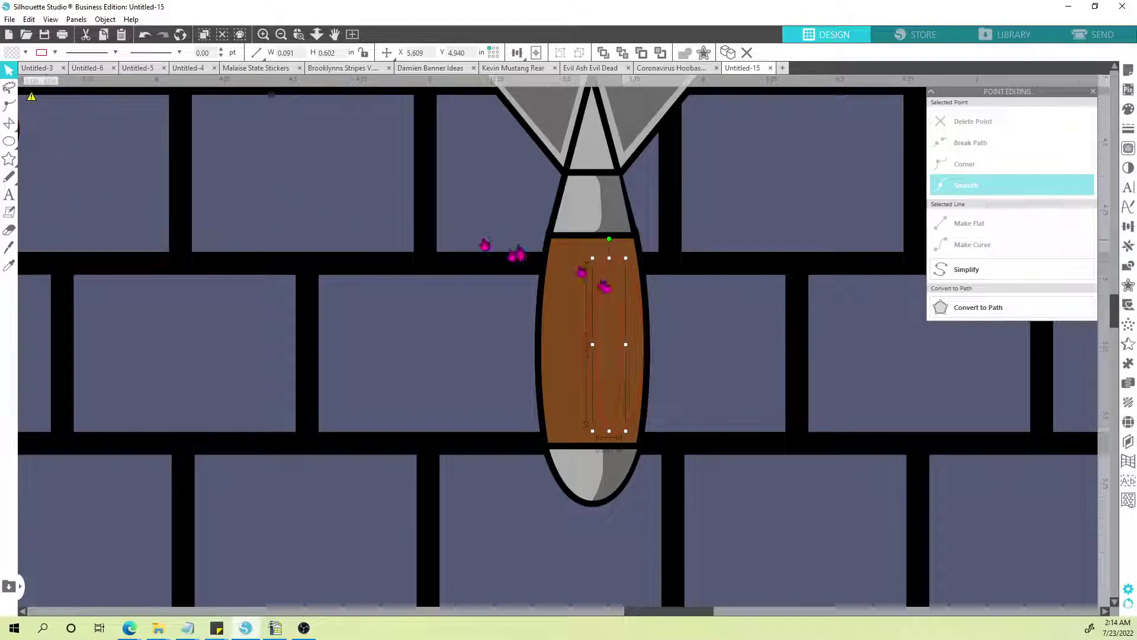
Step: Narrow the larger ellipse to about 0.195 in and fill it dark brown with hex colour 62452D
key(Delete)
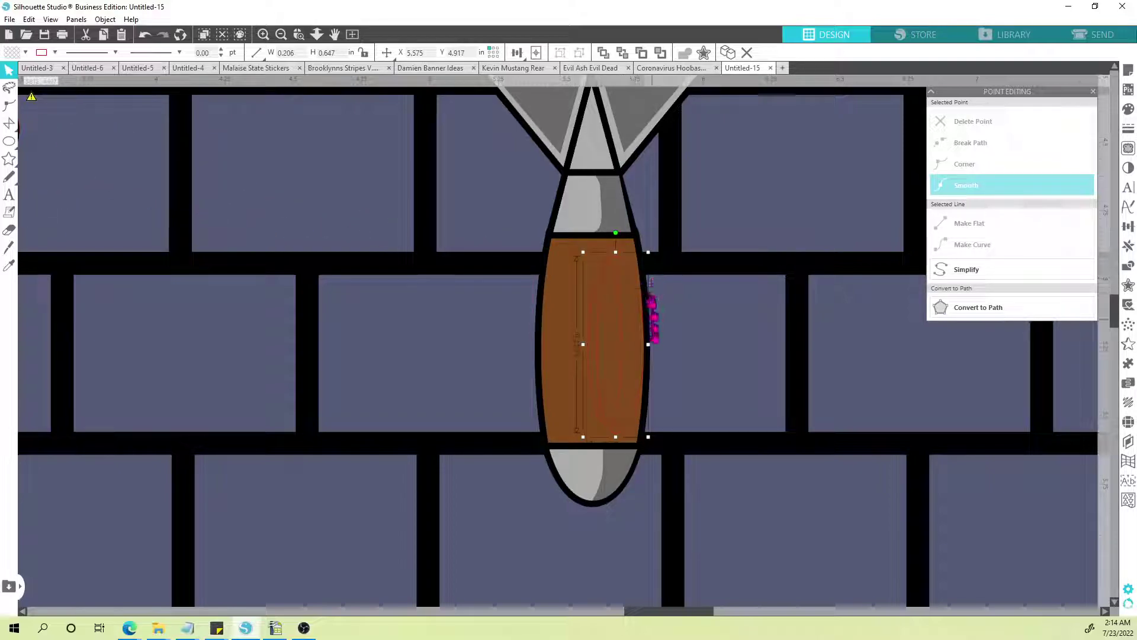
drag(648, 345, 645, 345)
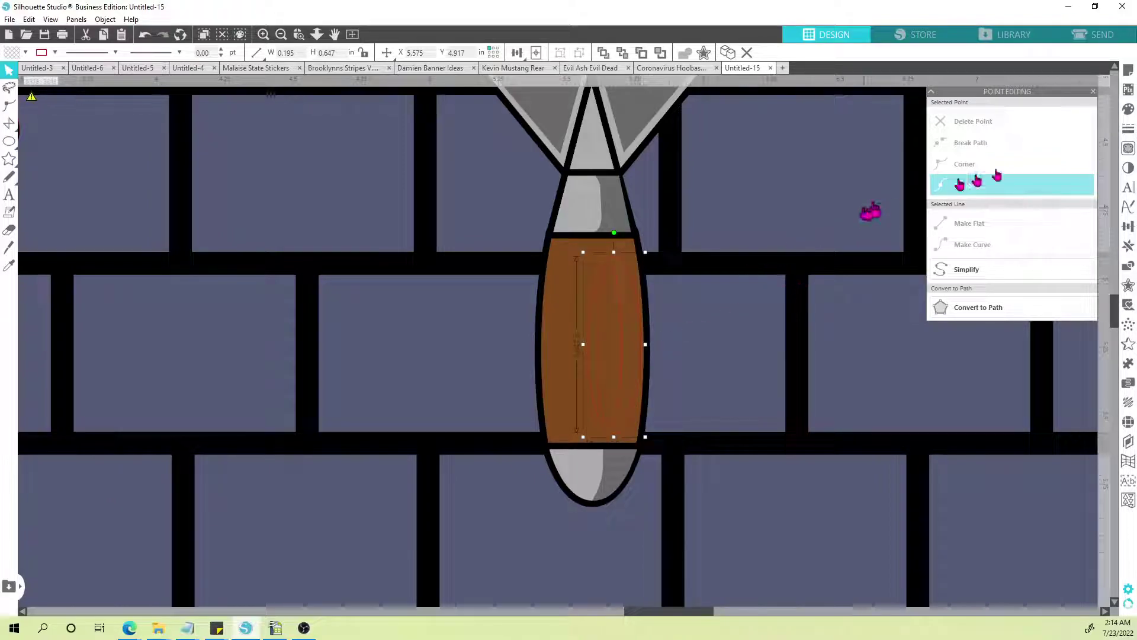
click(1128, 148)
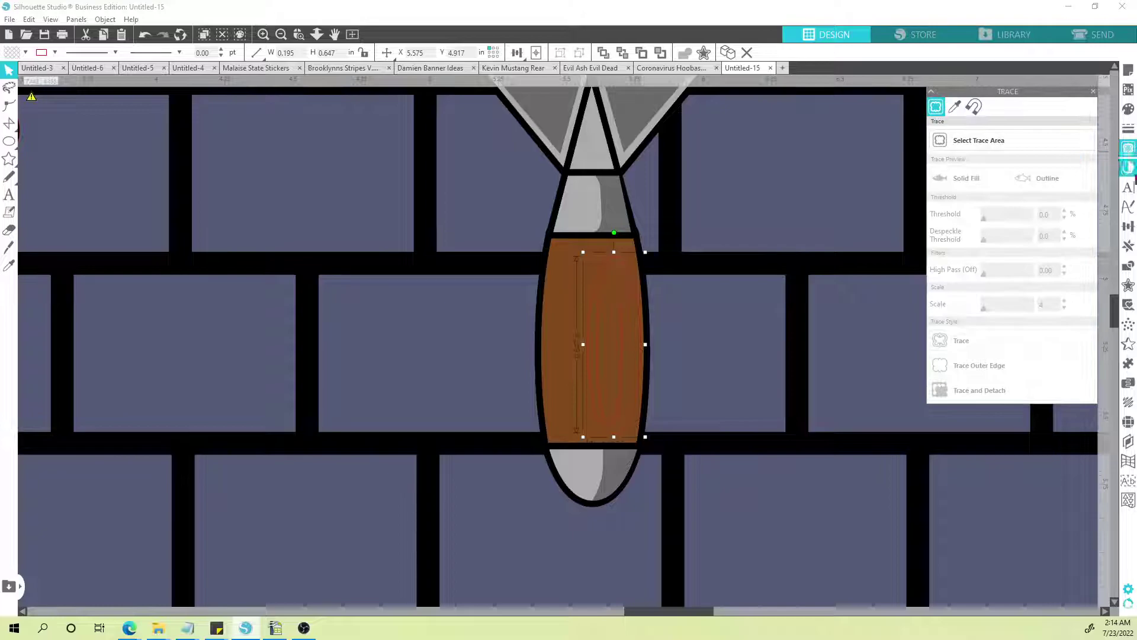
click(1129, 108)
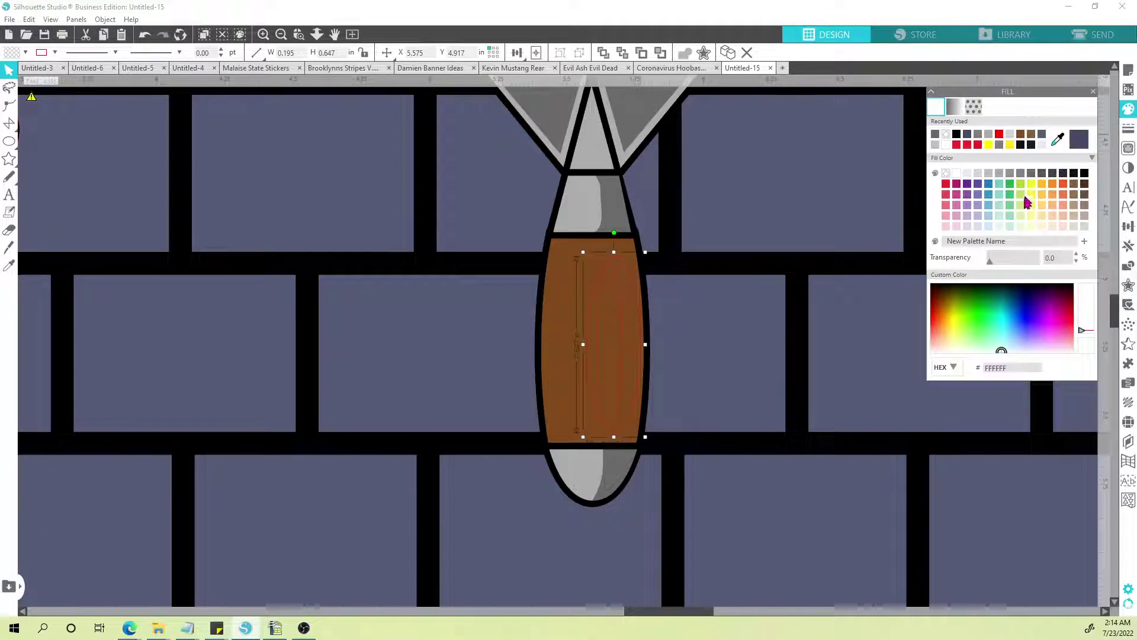
click(1075, 185)
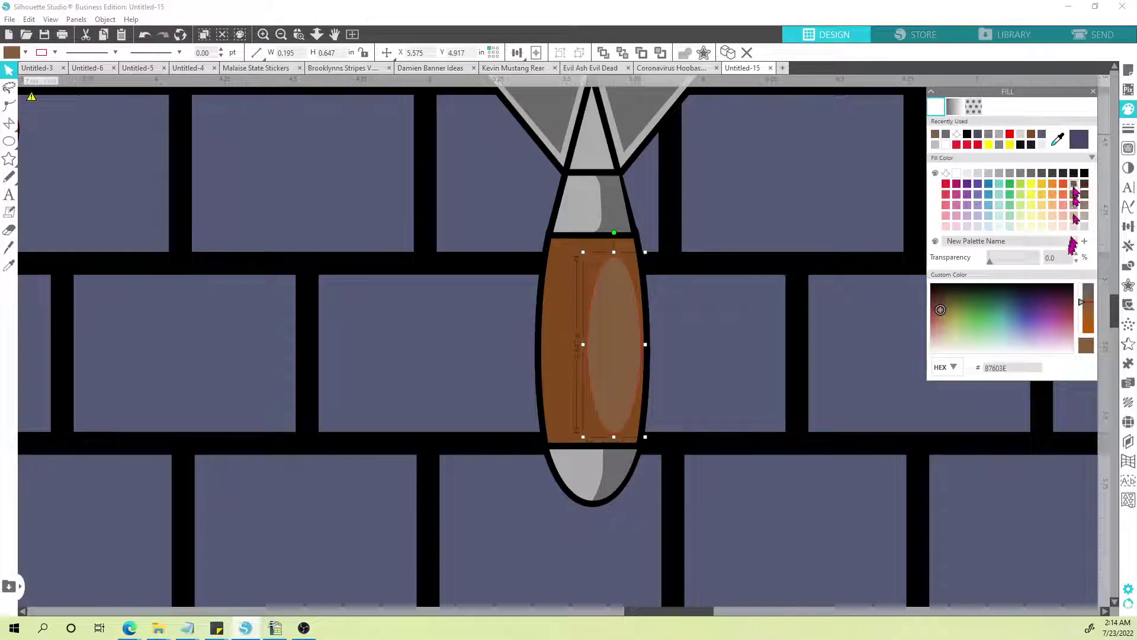
click(941, 301)
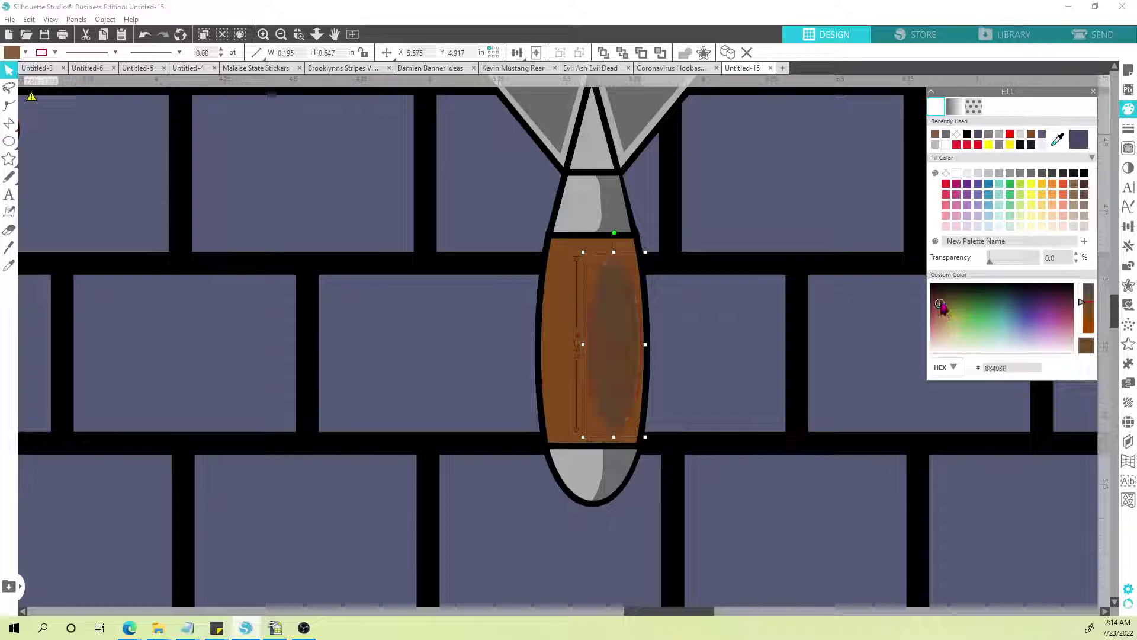
drag(940, 301, 941, 305)
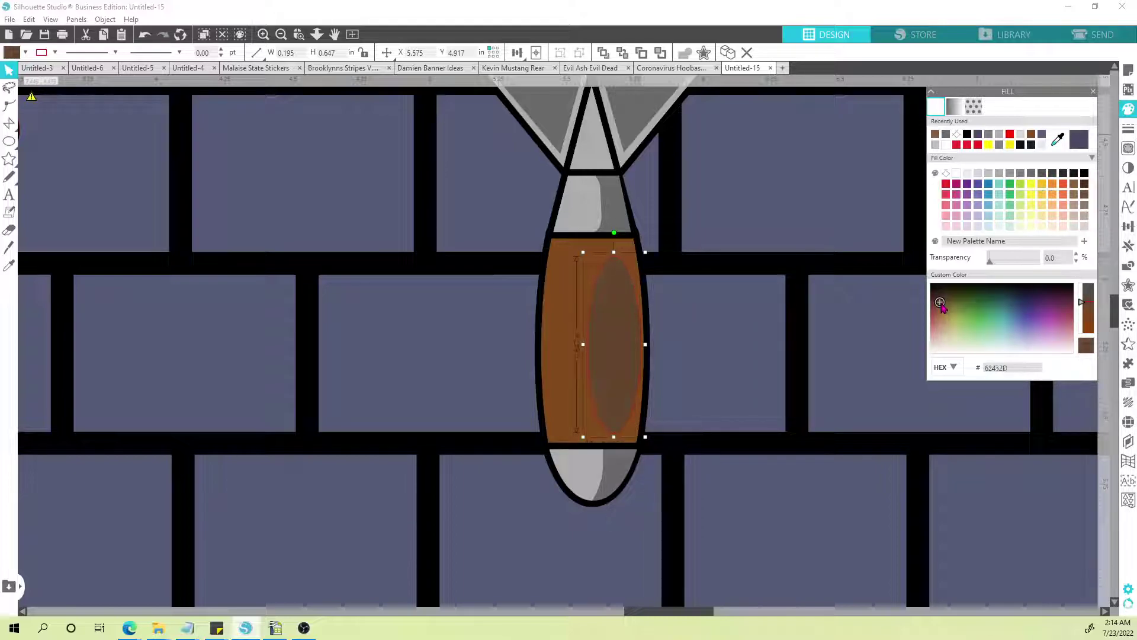
Step: Send the larger ellipse one level backward and fill the narrow inner ellipse with the same dark brown, 62452D
click(660, 53)
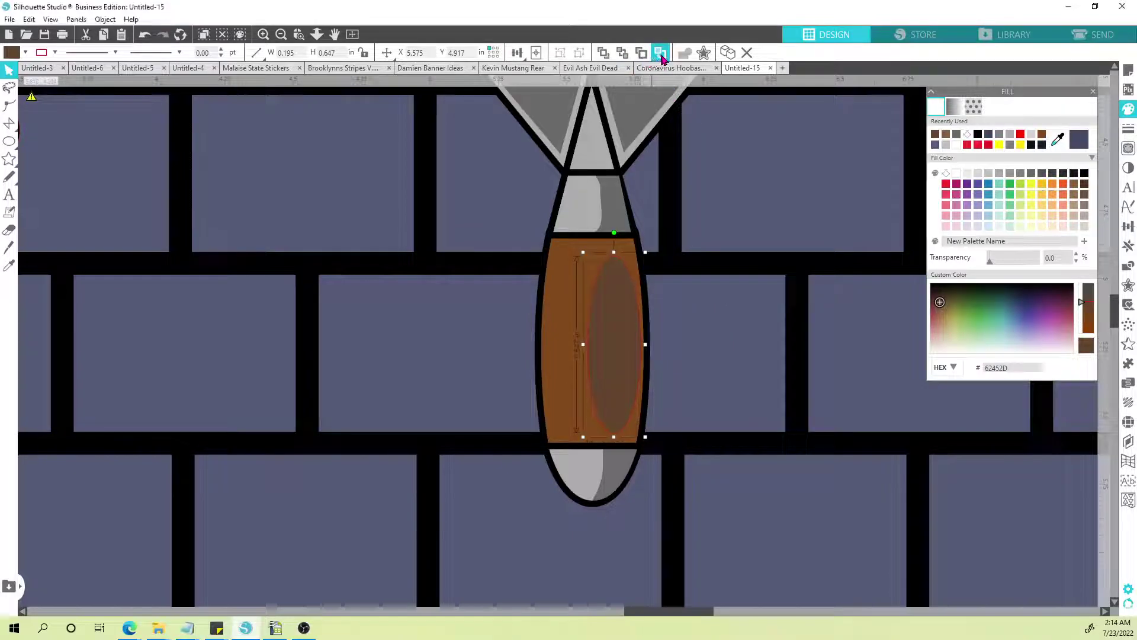
click(620, 279)
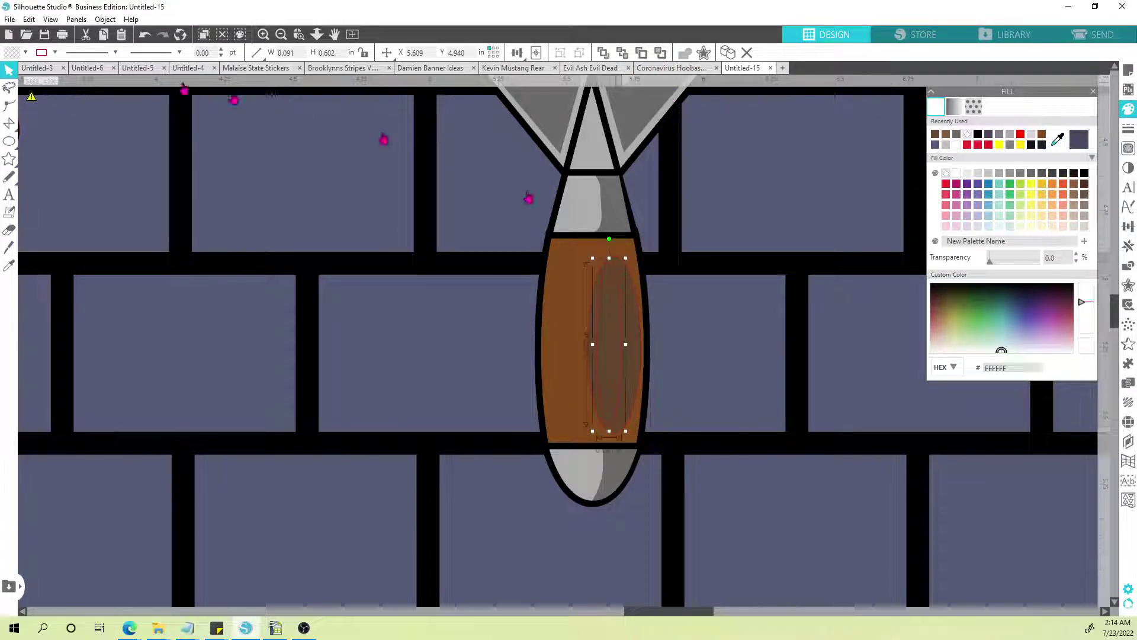
click(22, 53)
click(12, 71)
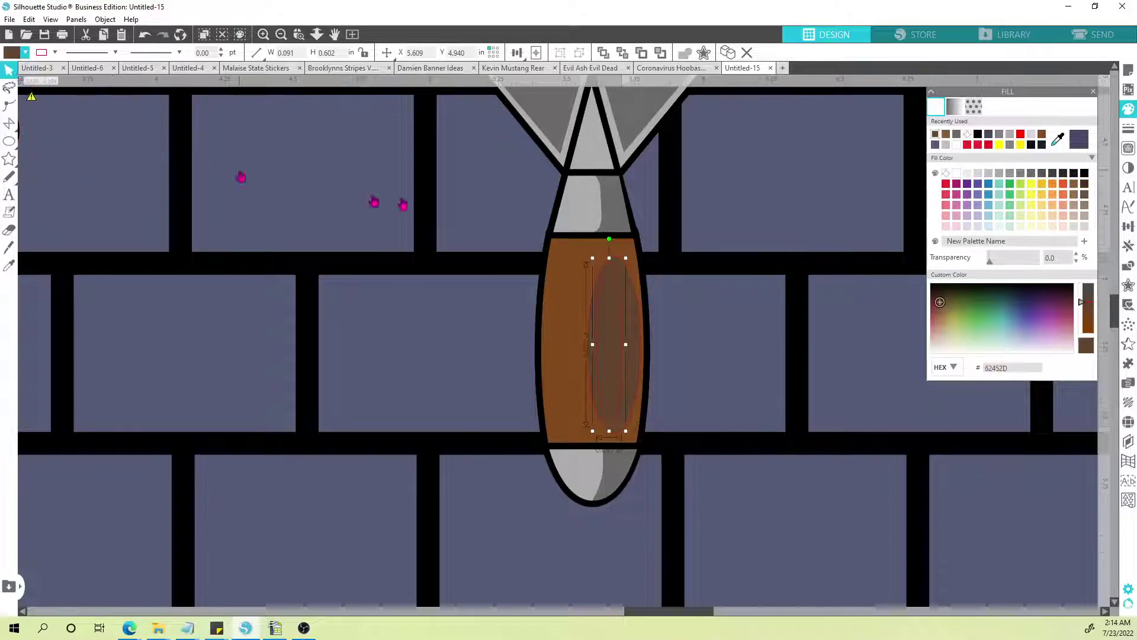
click(652, 296)
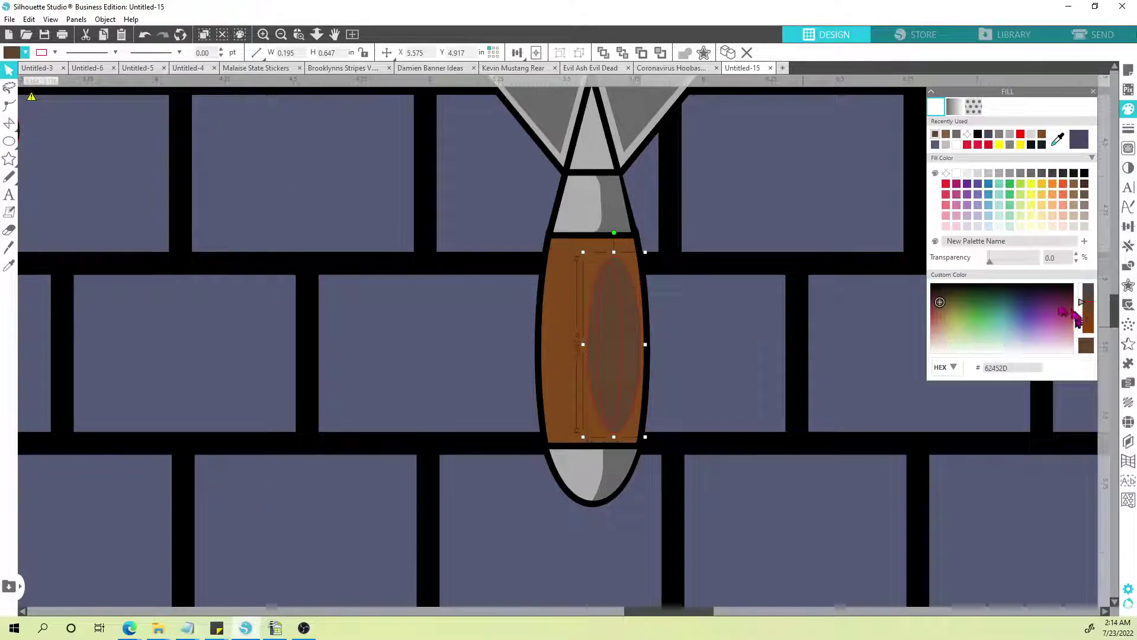
Step: Recolour the larger handle ellipse to hex 4E3224 and resize it to about 0.163 × 0.703 in so it spans the handle's height
click(938, 299)
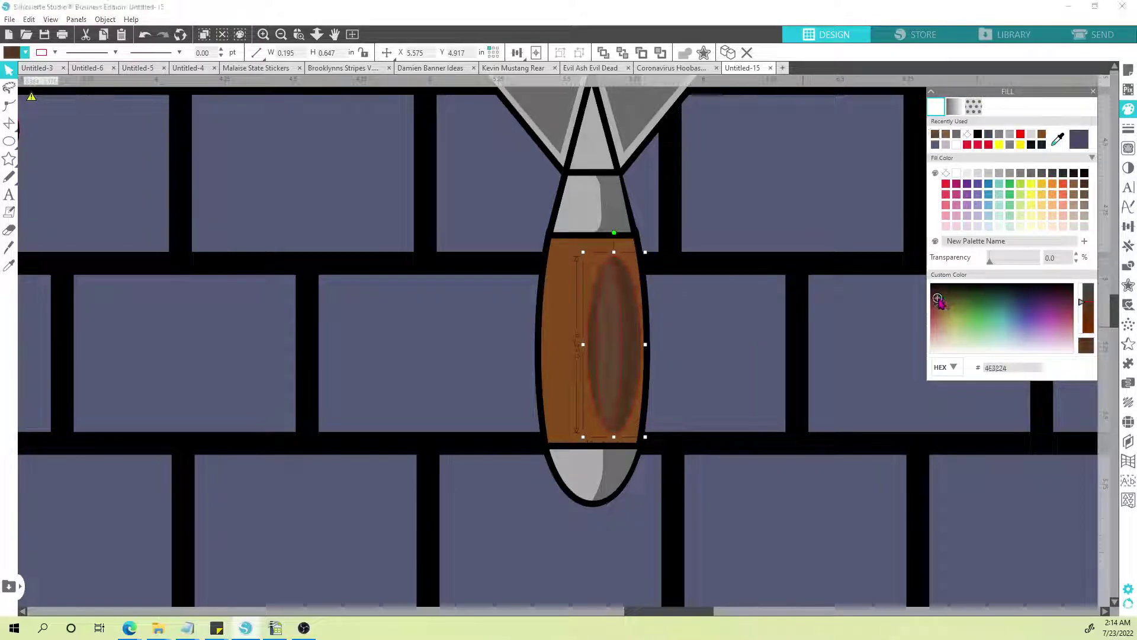
drag(583, 344, 596, 349)
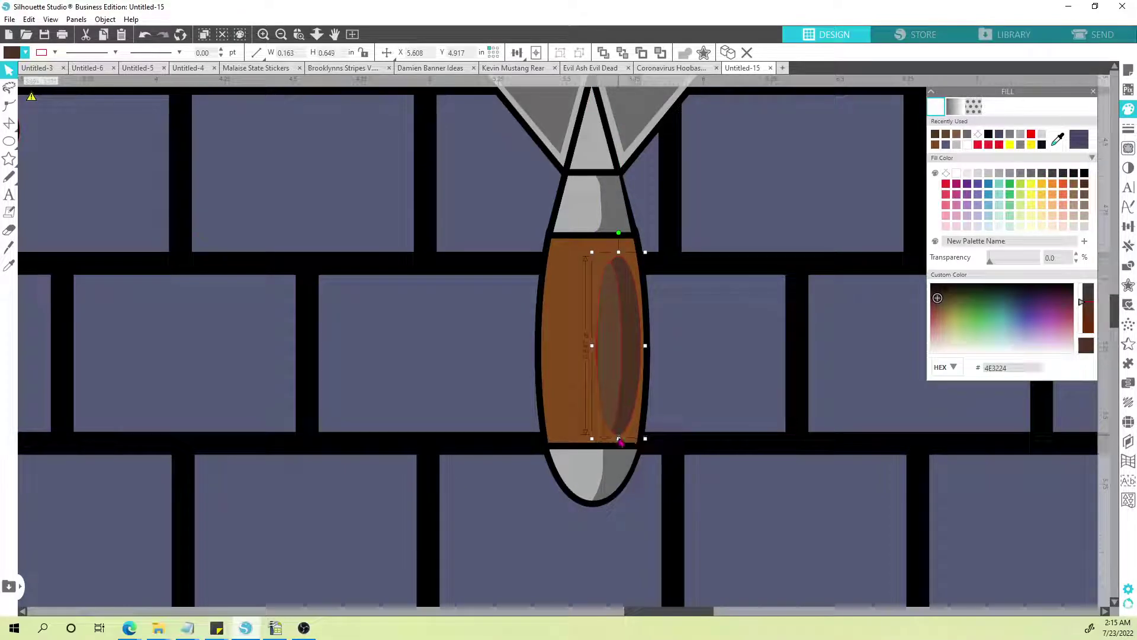
drag(620, 444, 620, 447)
drag(618, 254, 620, 251)
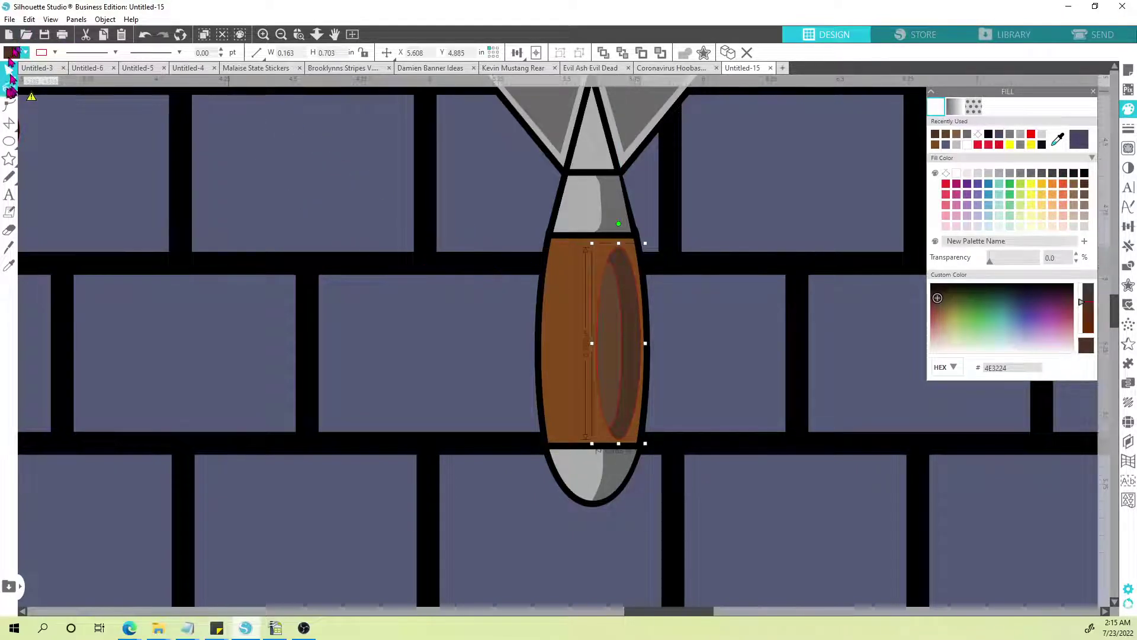
Step: Select both dark brown ellipses on the handle and remove their red outlines
click(605, 313)
shift+click(627, 313)
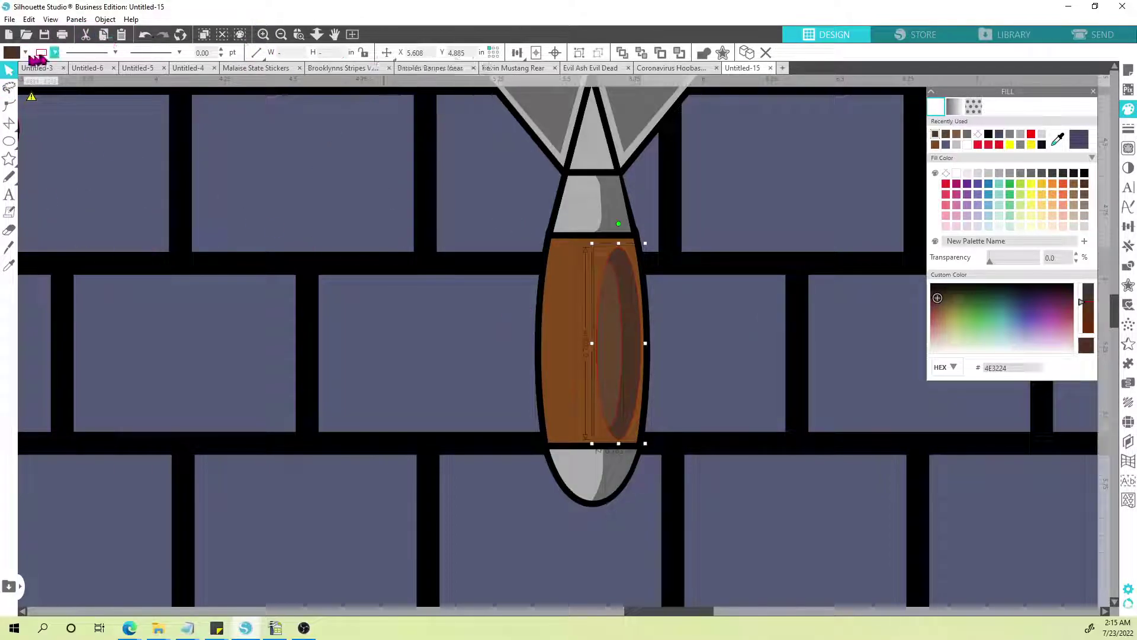
click(54, 52)
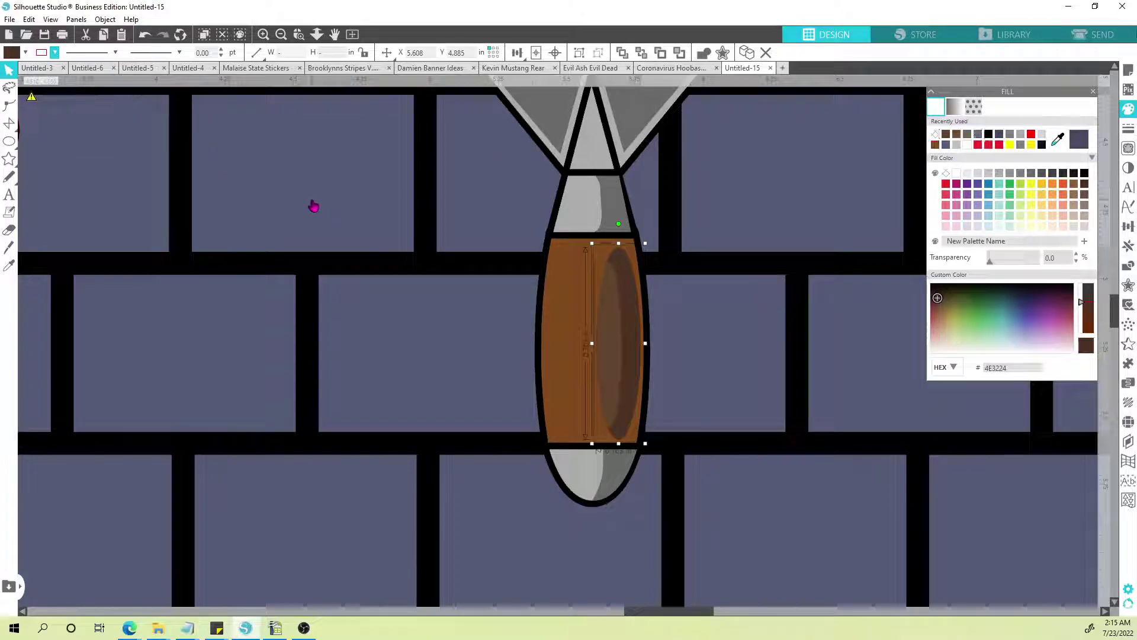
Step: Review the shaded trowel within the whole design and compare it with the logo in the reference photo
scroll(314, 207, down, 5)
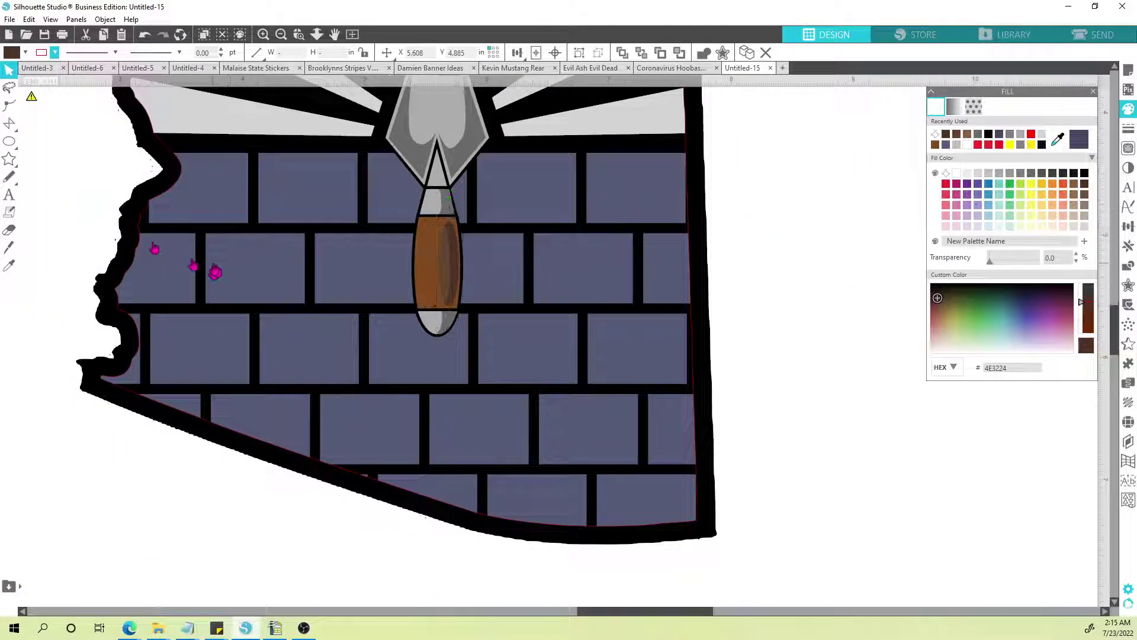
click(126, 263)
drag(128, 266, 251, 350)
scroll(206, 355, down, 2)
key(alt)
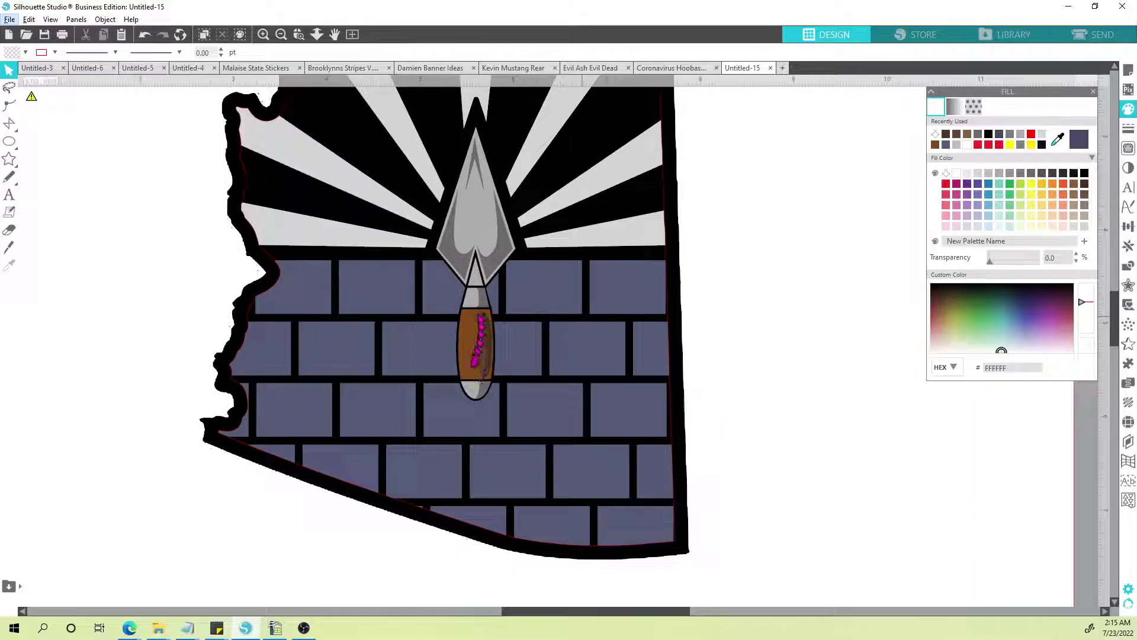
scroll(68, 323, down, 2)
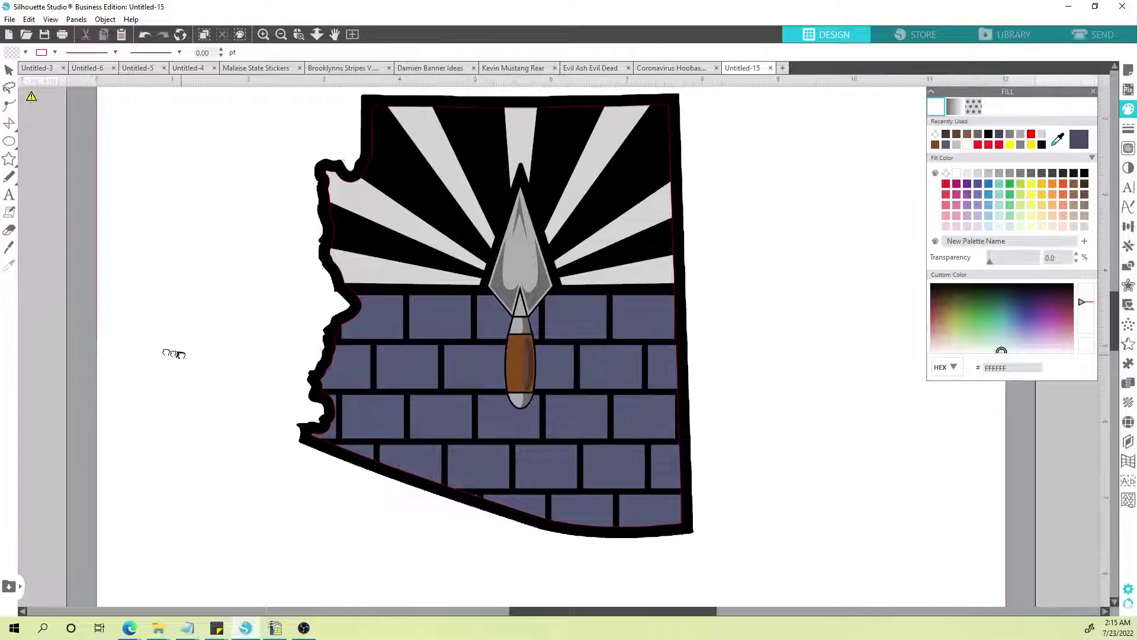
scroll(140, 371, down, 3)
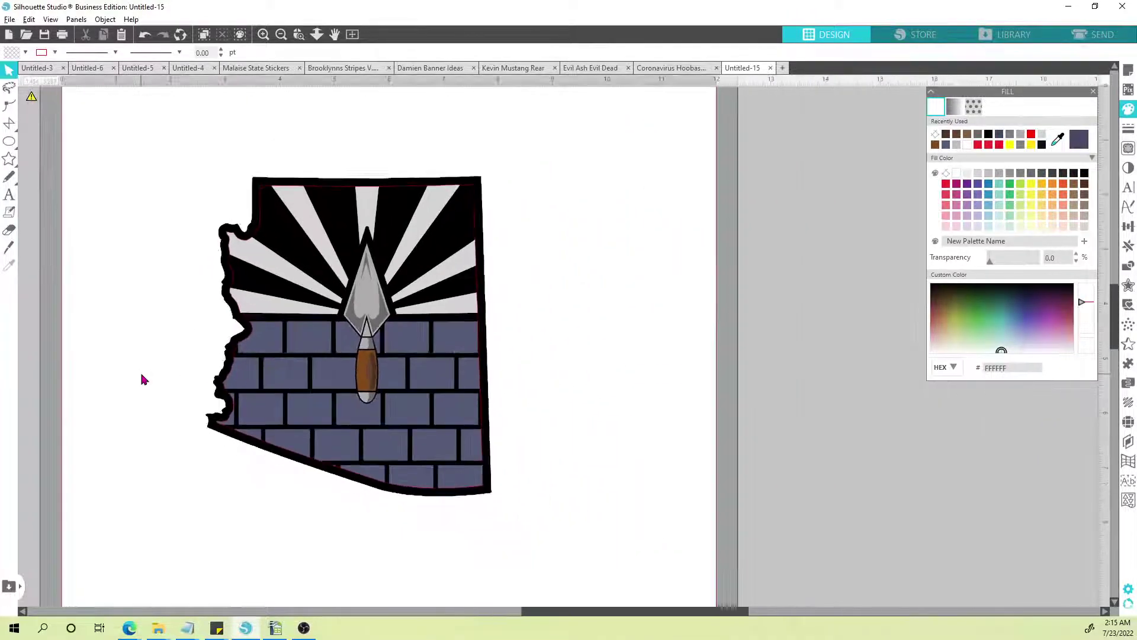
drag(137, 371, 498, 361)
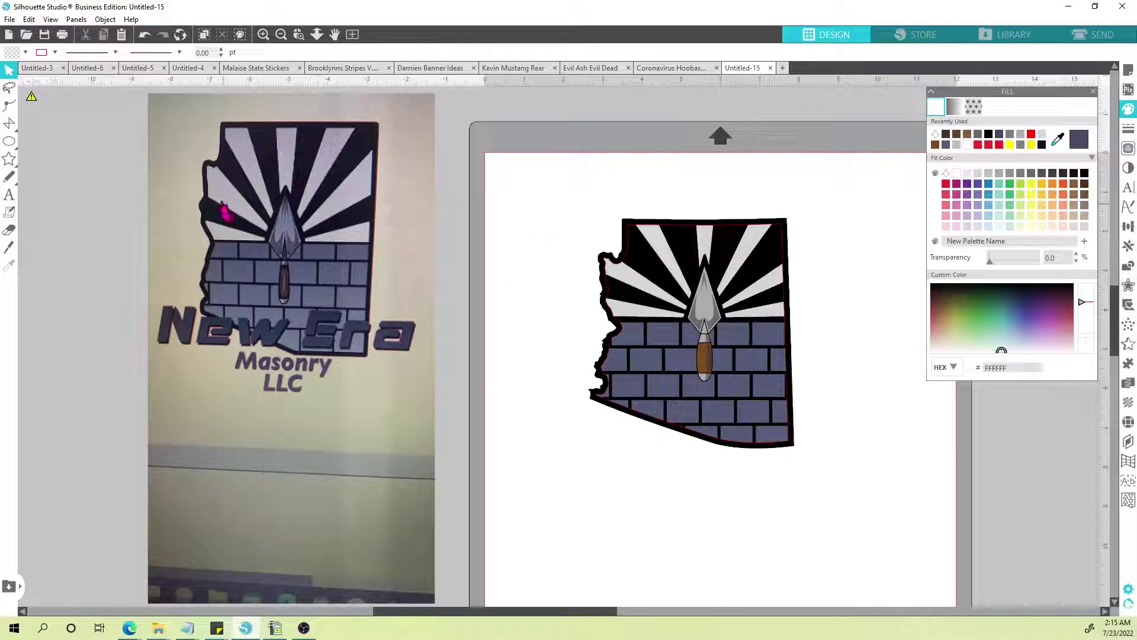
click(630, 240)
key(ctrl+d)
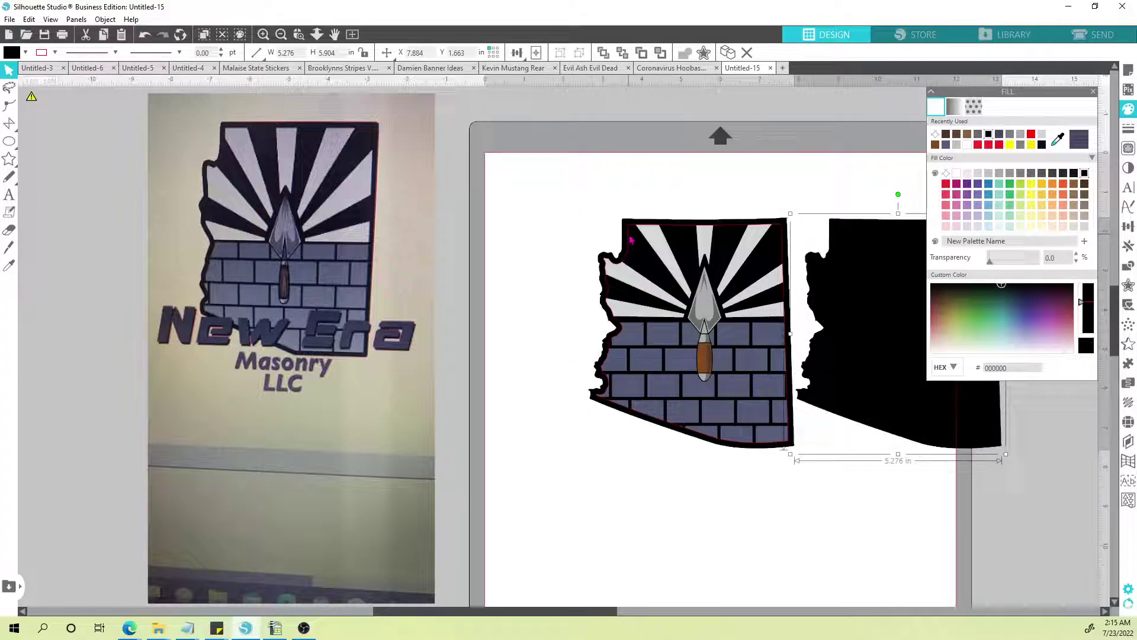
key(Delete)
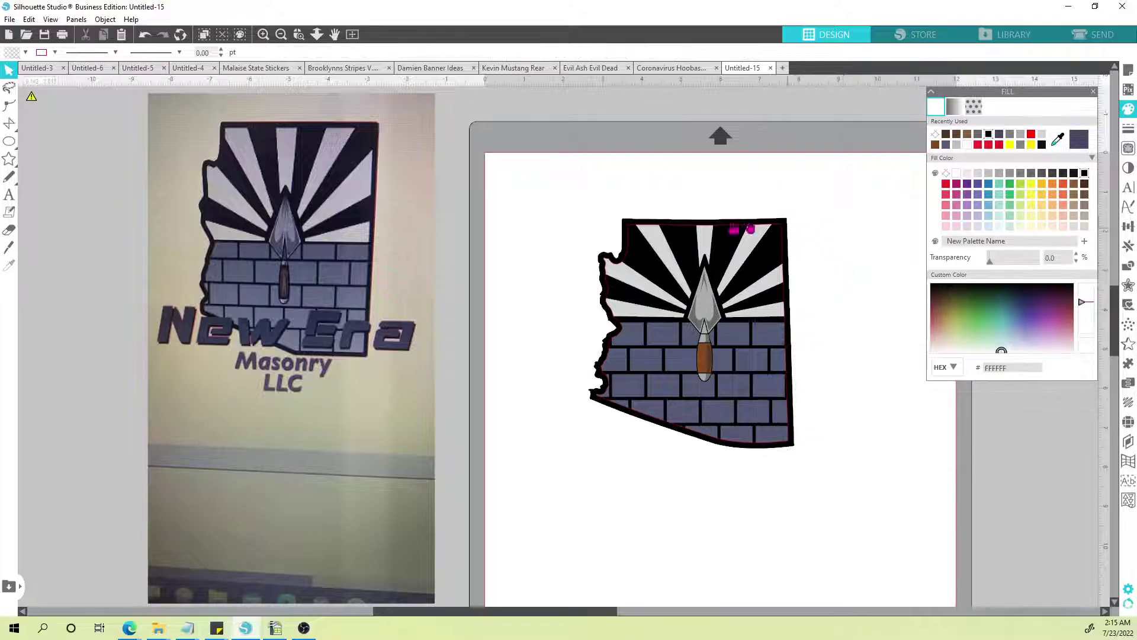
click(630, 236)
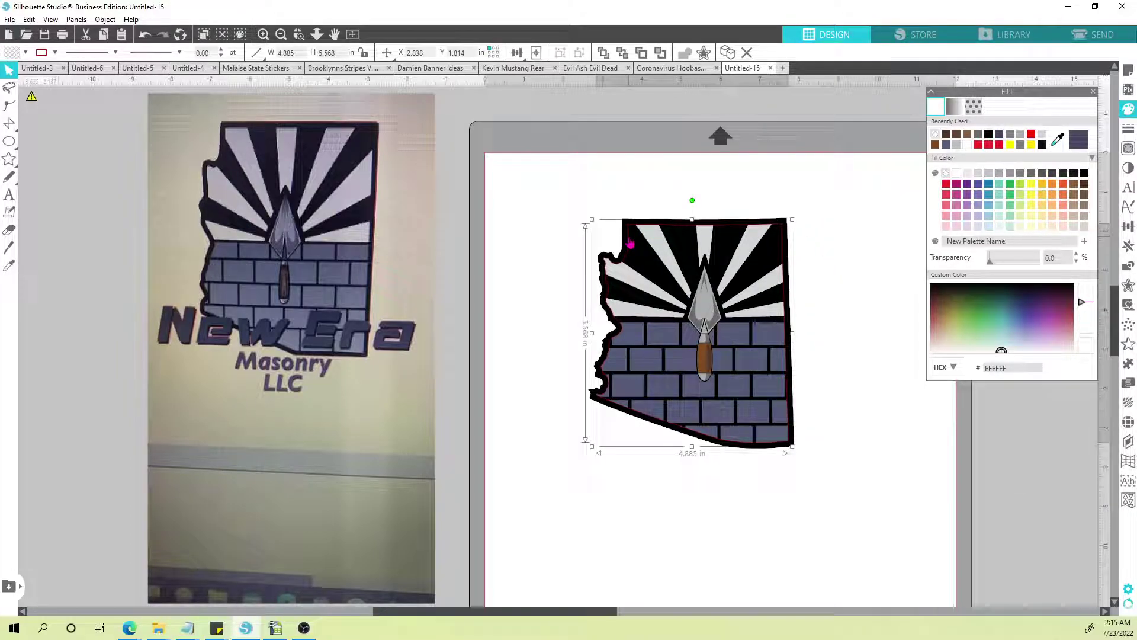
key(ctrl+d)
click(630, 242)
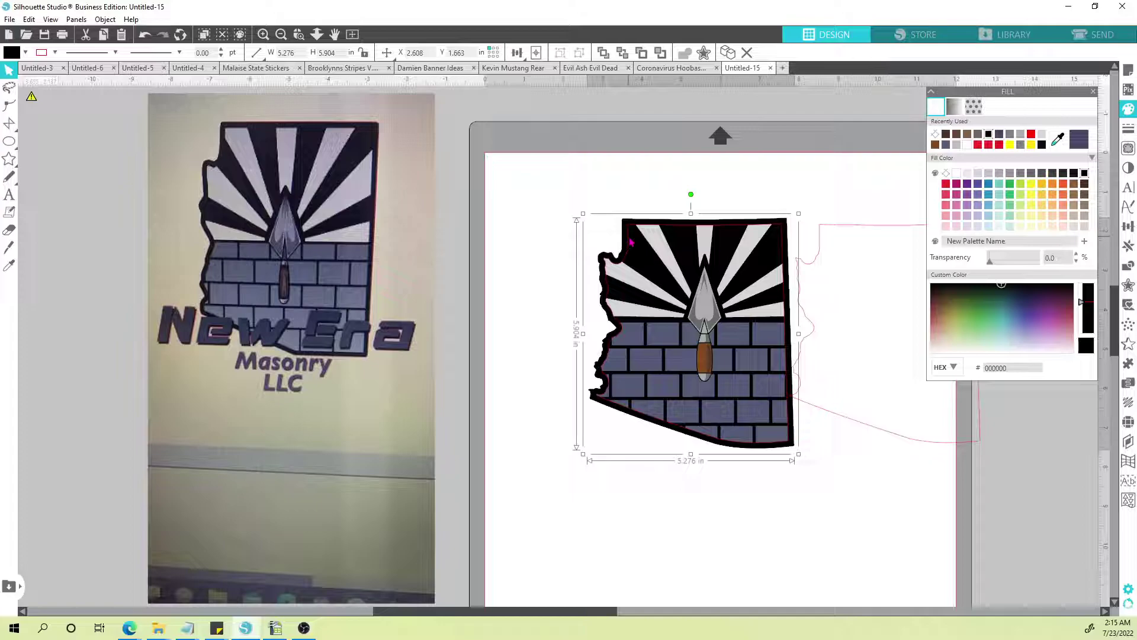
key(Delete)
key(ctrl+z)
Step: Move the unfilled red state outline off the artwork to the empty area beside the page
click(630, 242)
drag(630, 242, 1020, 370)
click(602, 211)
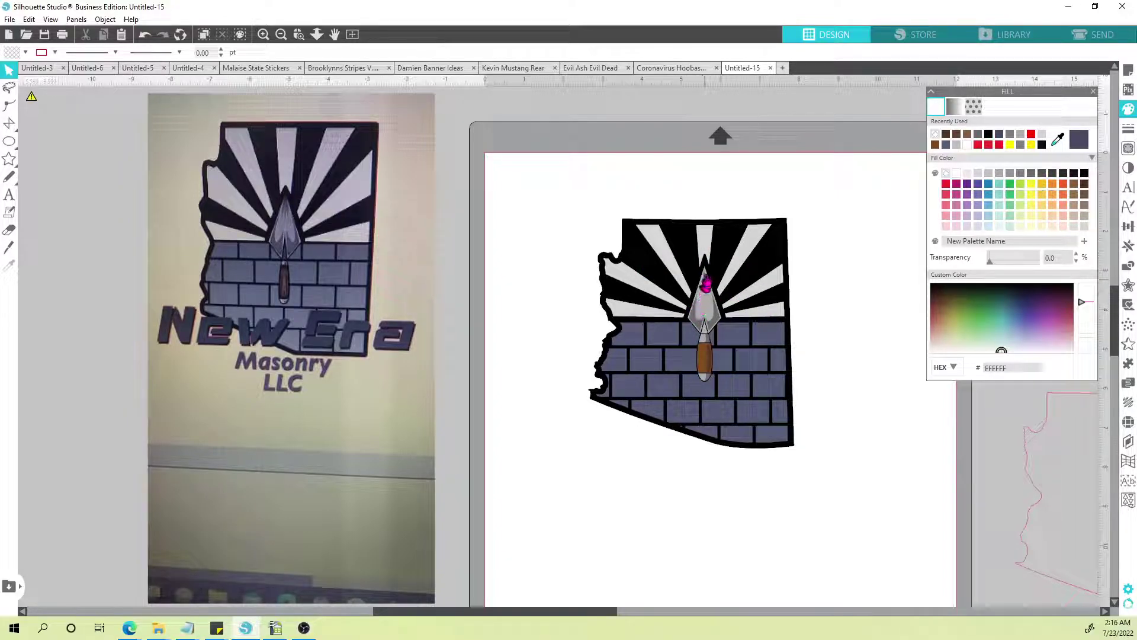
Step: Nudge the dark grey shading slivers near the tip of the trowel's blade upward
click(706, 289)
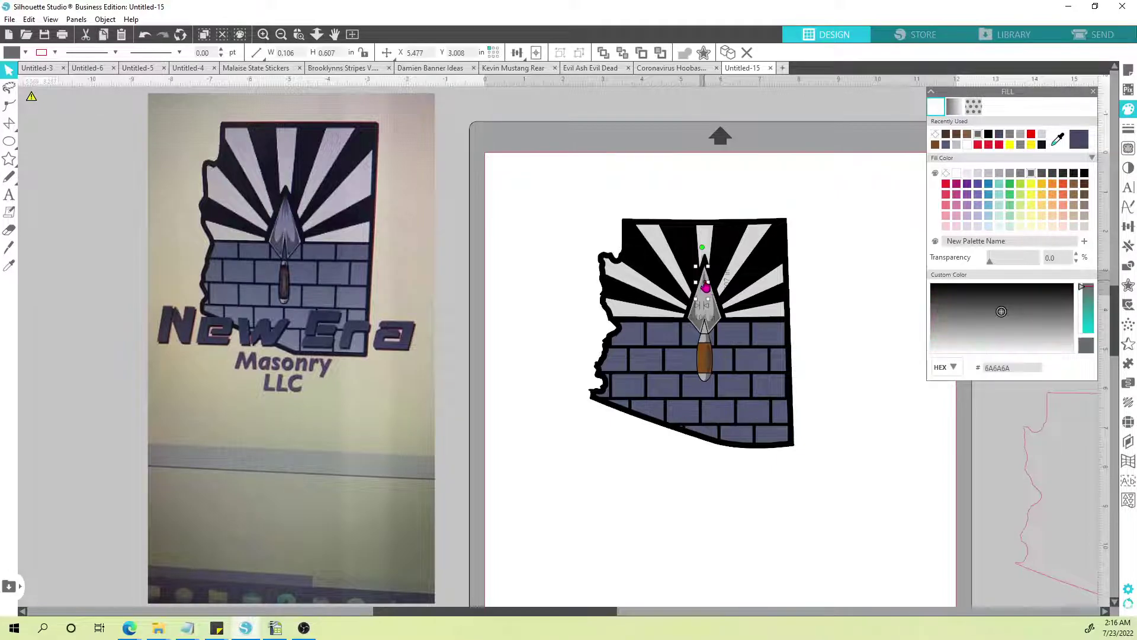
key(Up)
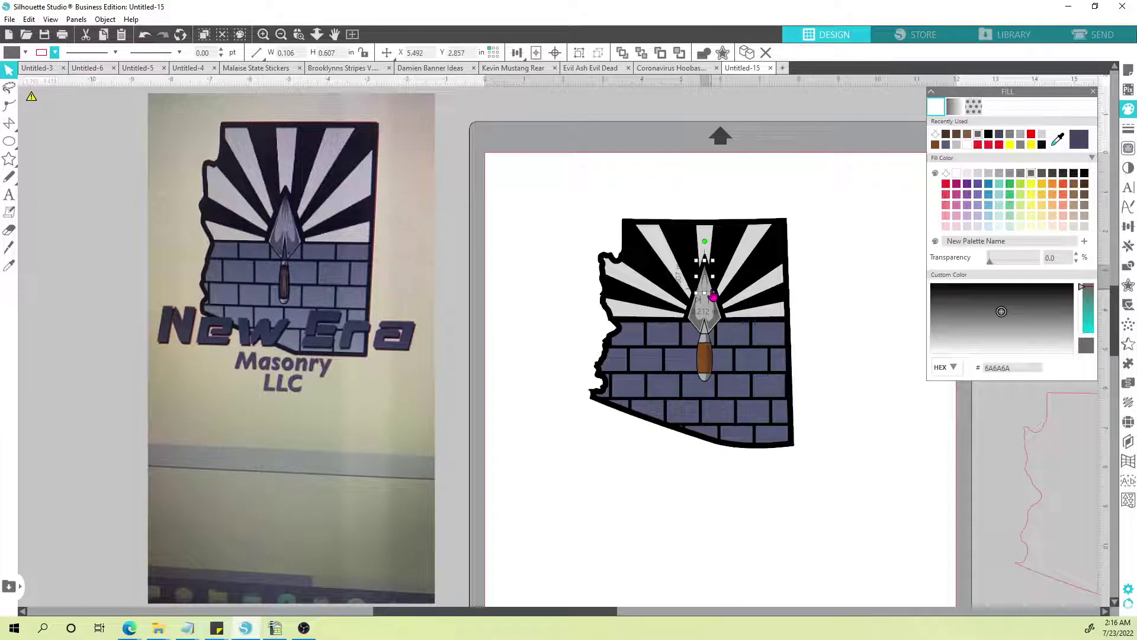
click(643, 189)
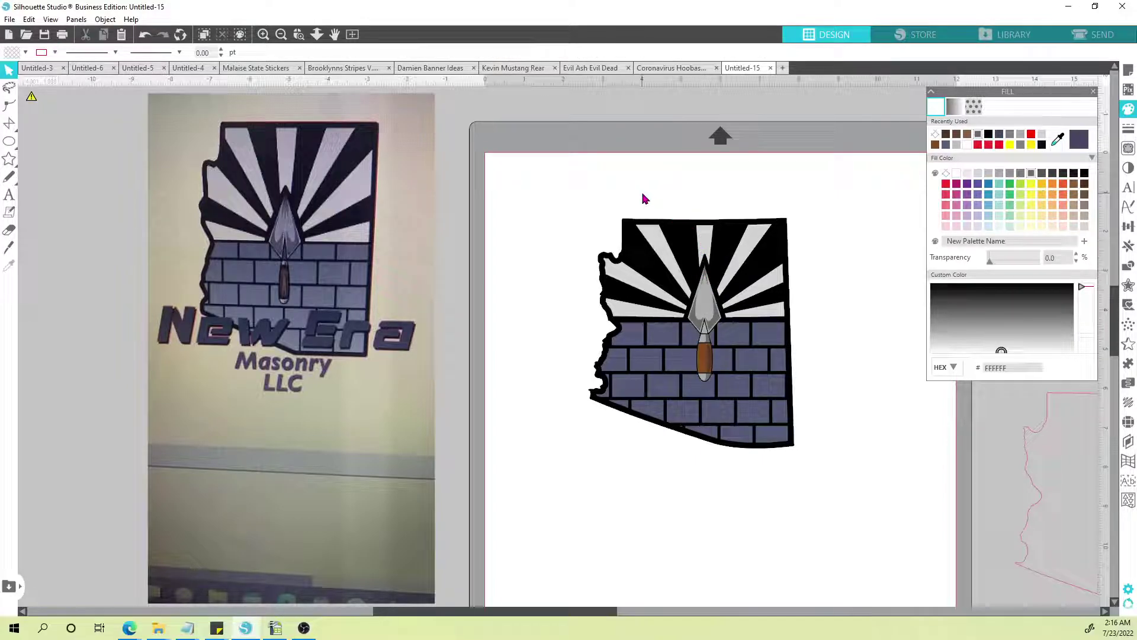
Step: Stretch the trowel's pointed neck upward so its tip reaches farther into the blade
click(707, 335)
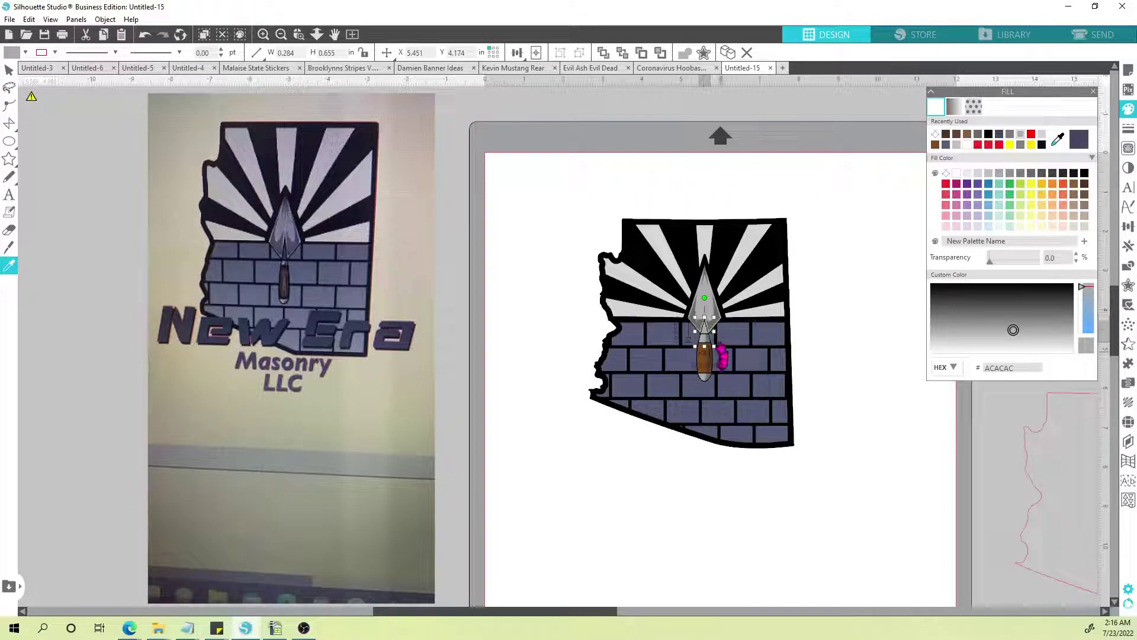
click(564, 301)
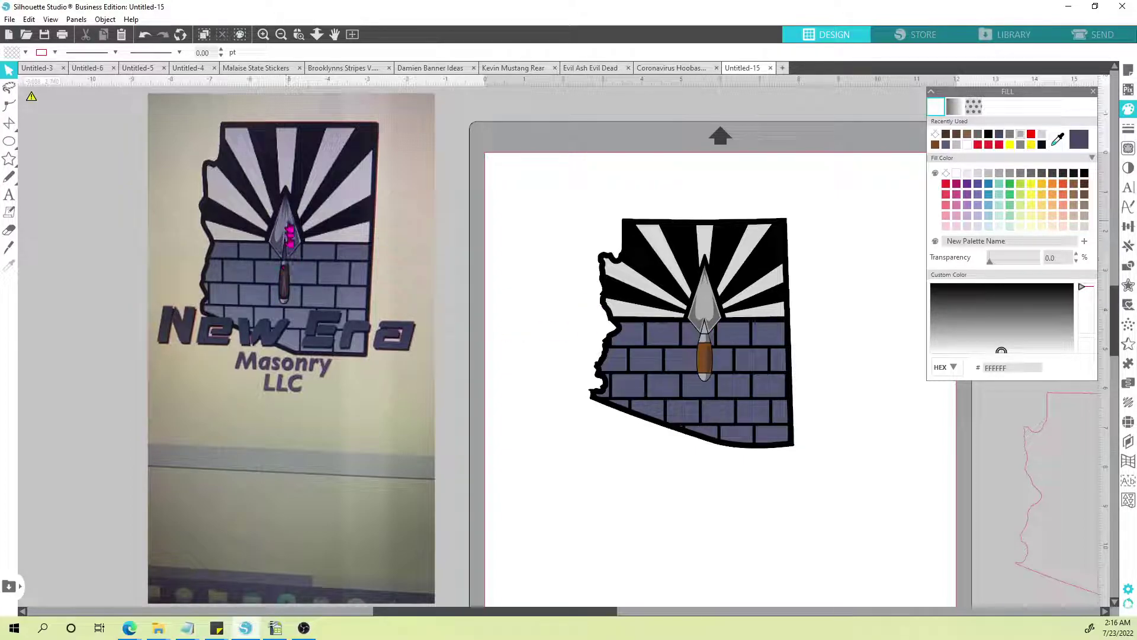
scroll(705, 333, up, 8)
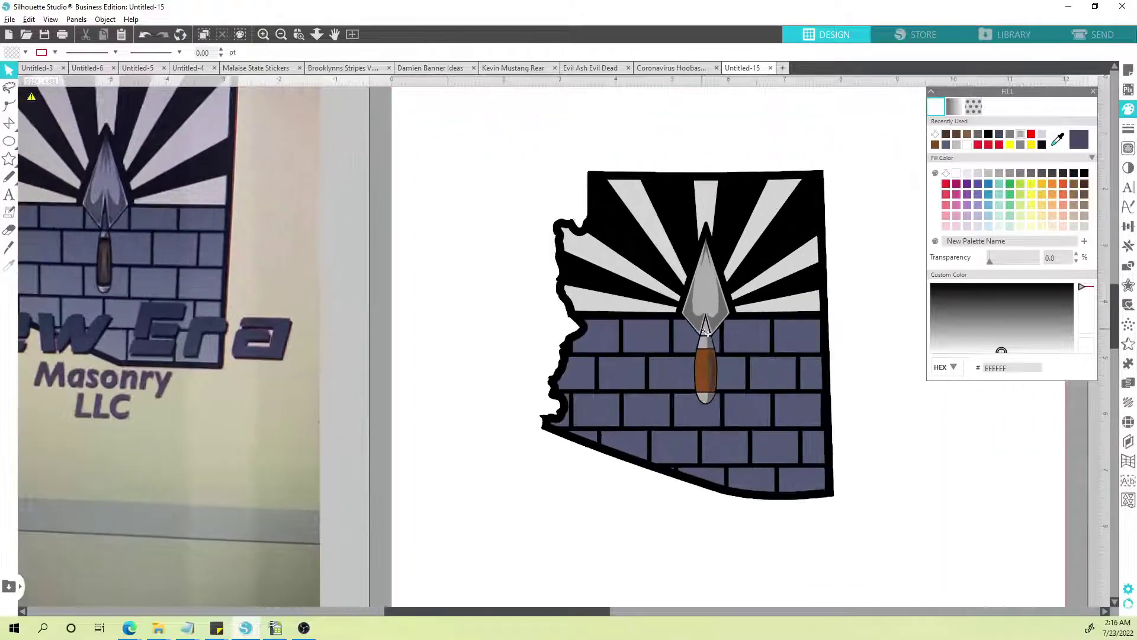
scroll(705, 333, up, 2)
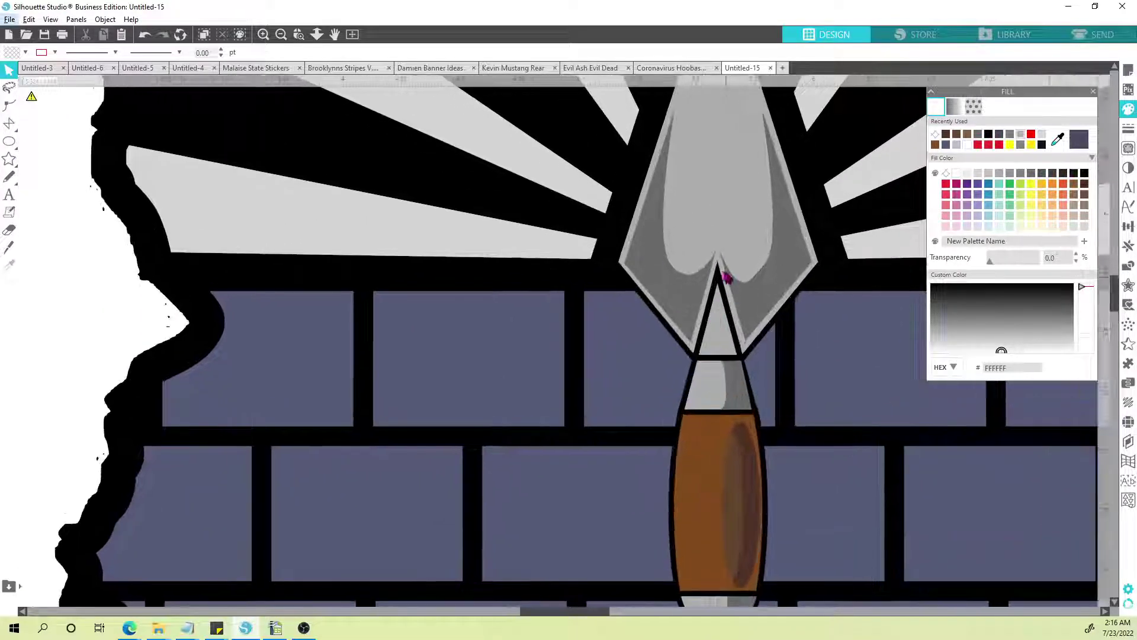
click(718, 276)
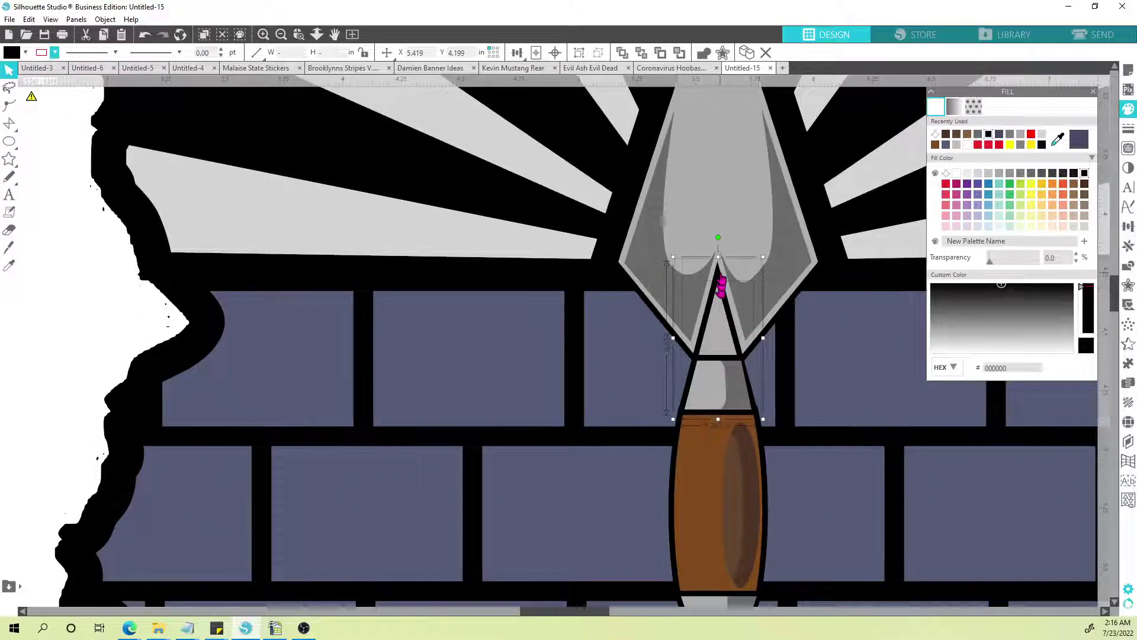
drag(718, 256, 719, 183)
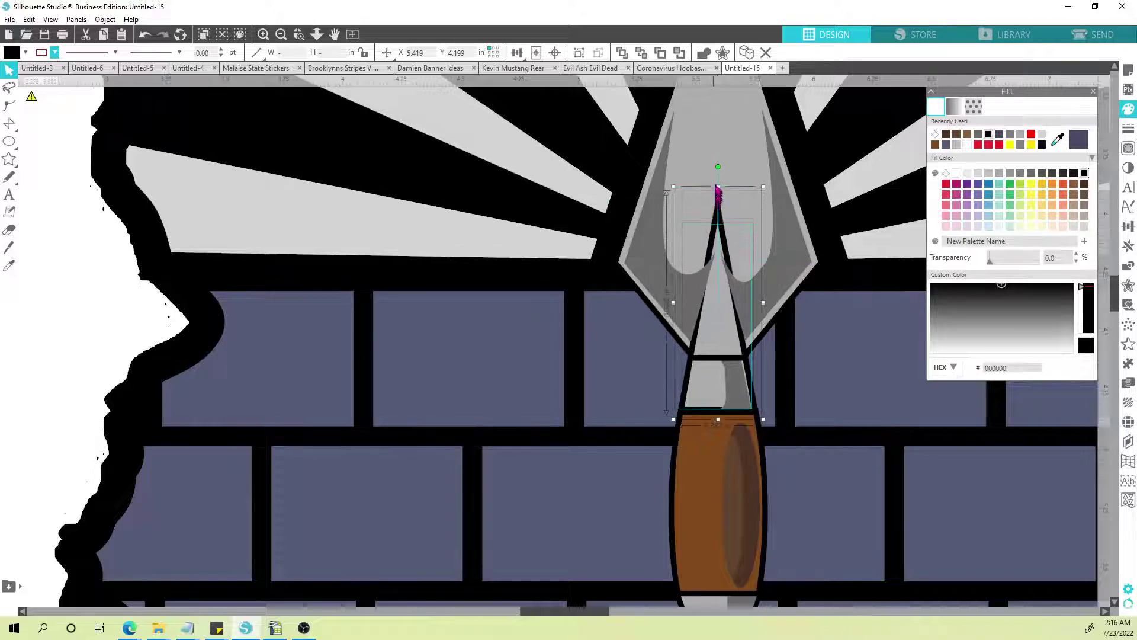
Step: Edit the points of the blade's shading shapes so their inner tips and lower corners follow both sides of the stretched neck
double_click(703, 287)
click(715, 253)
mouse_move(715, 253)
mouse_down()
mouse_move(702, 248)
mouse_move(733, 246)
mouse_up()
click(736, 283)
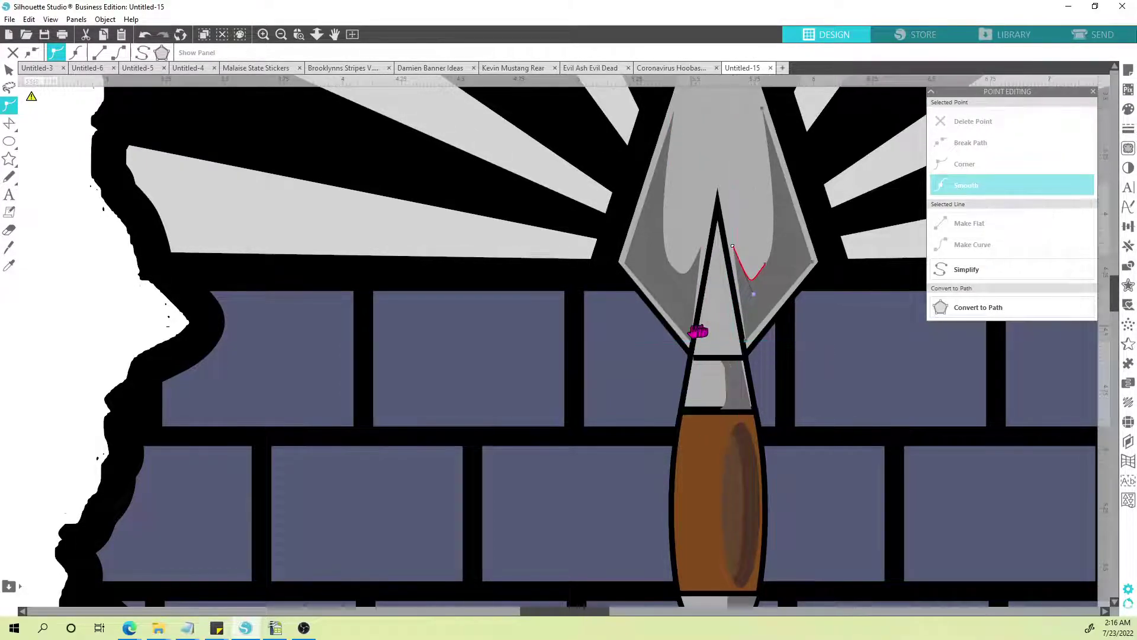
click(689, 338)
drag(690, 342, 748, 334)
click(745, 346)
Step: Check the reshaped trowel at full view and compare the design with the reference photo and its lettering
scroll(109, 308, down, 1)
scroll(110, 309, down, 4)
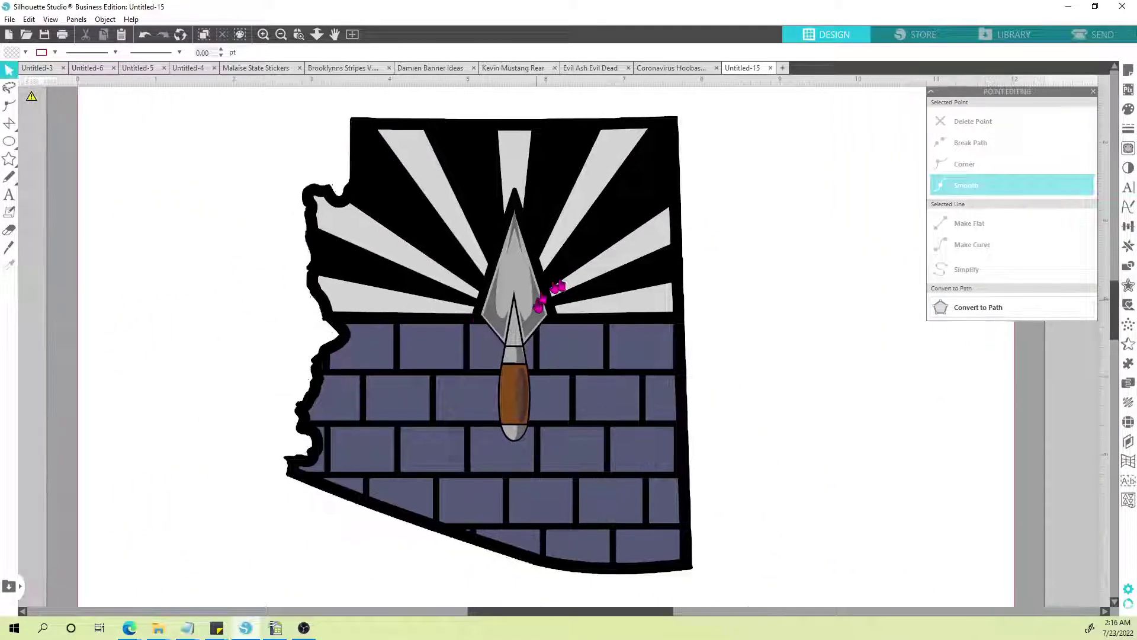
scroll(208, 399, down, 3)
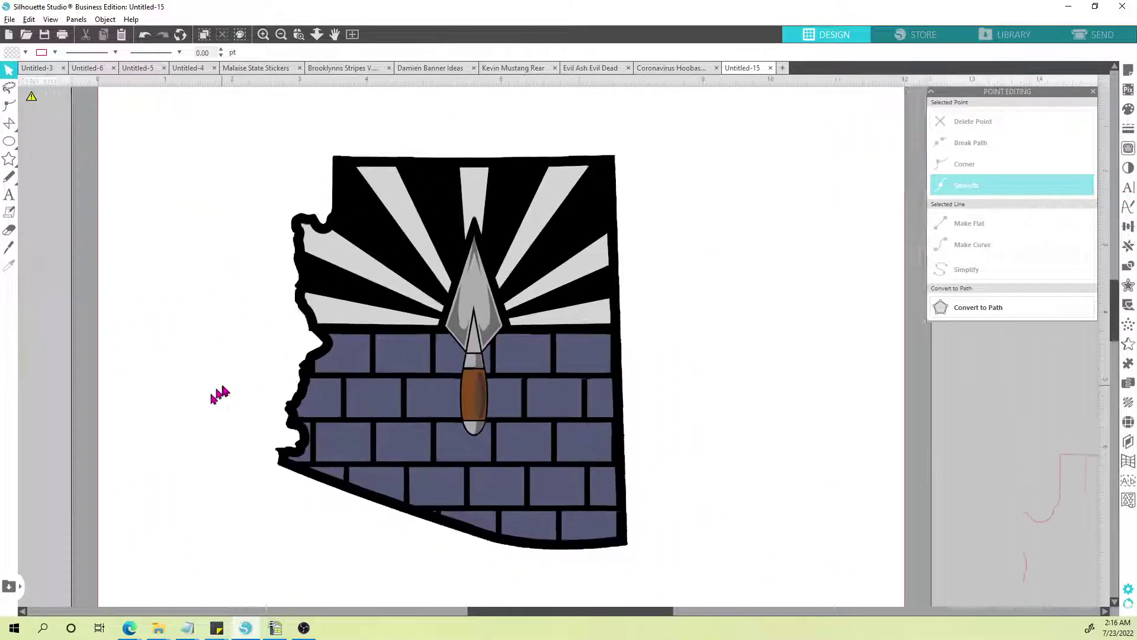
drag(186, 401, 438, 382)
scroll(437, 382, down, 1)
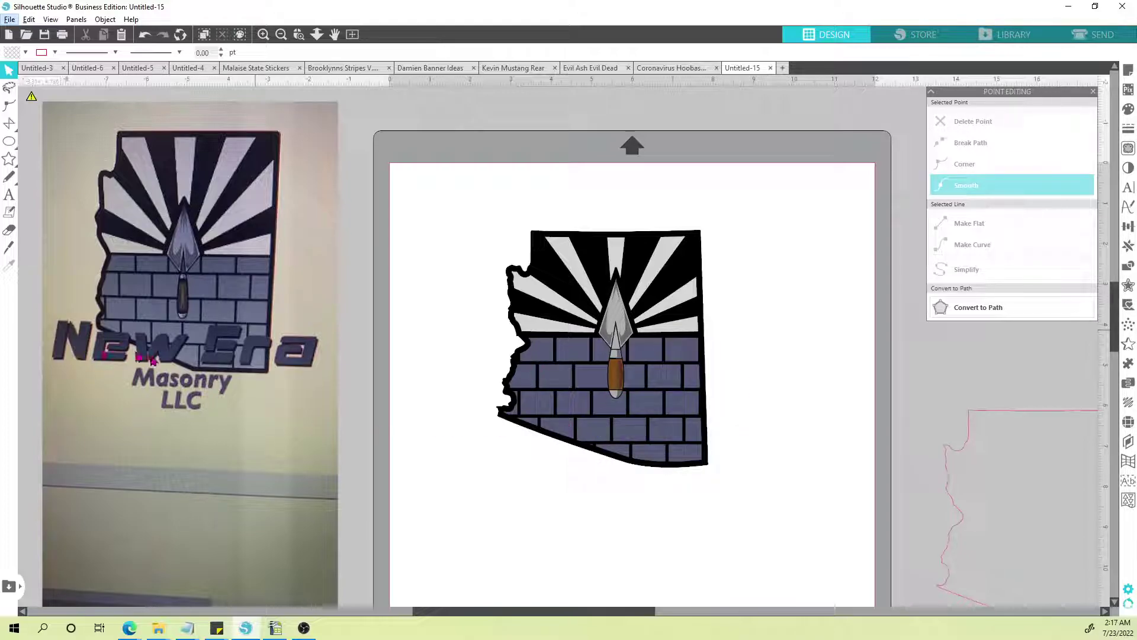
scroll(175, 364, down, 2)
drag(360, 444, 526, 459)
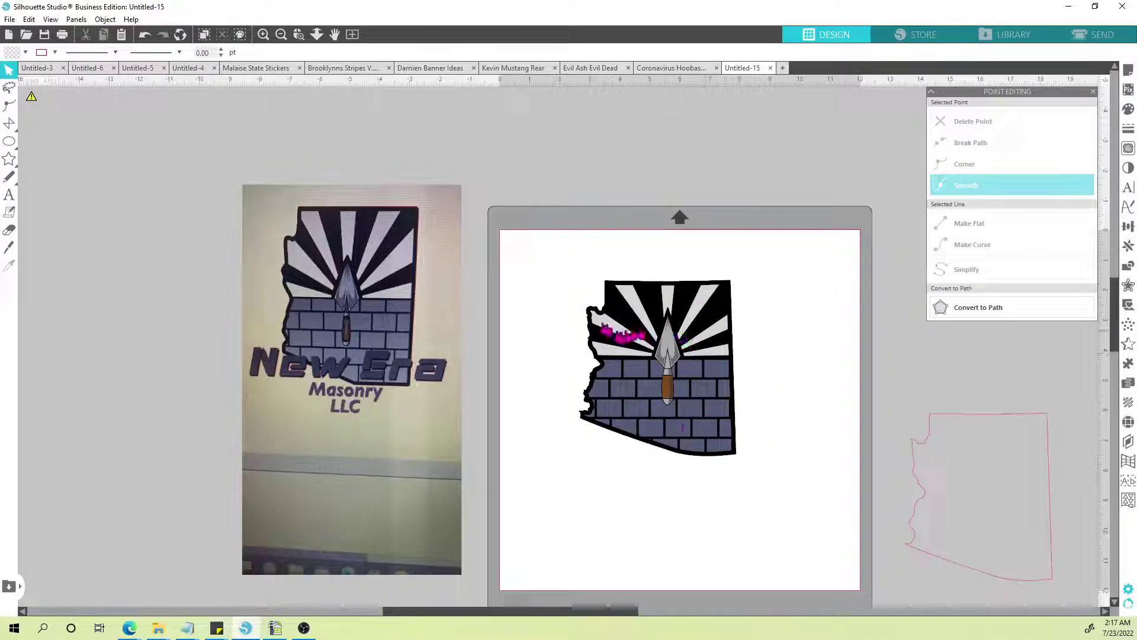
click(8, 159)
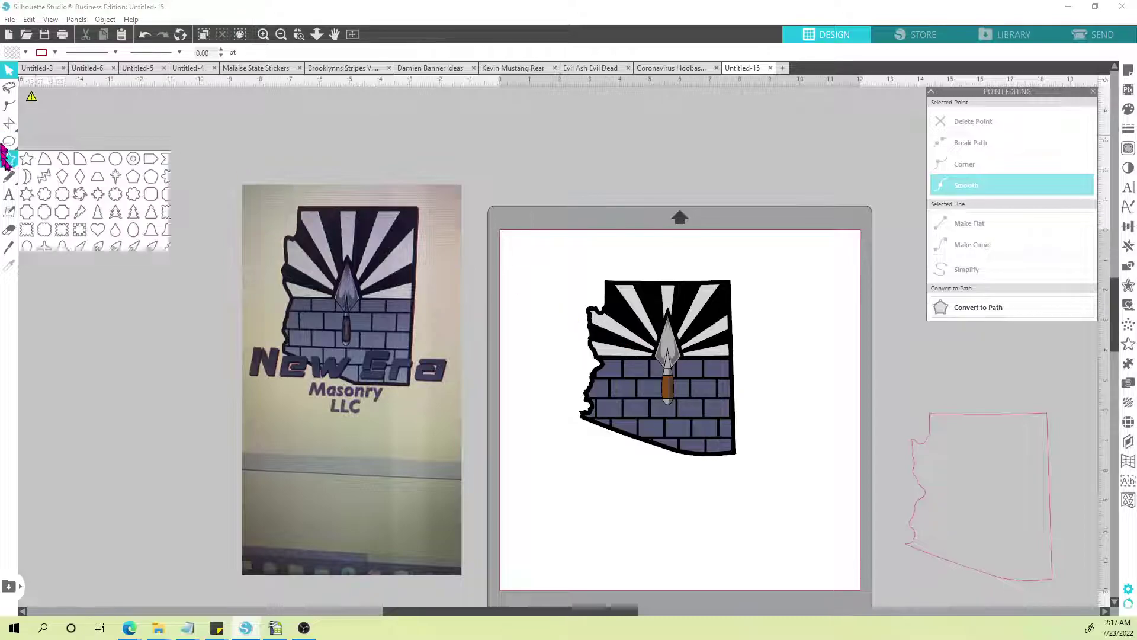
click(129, 225)
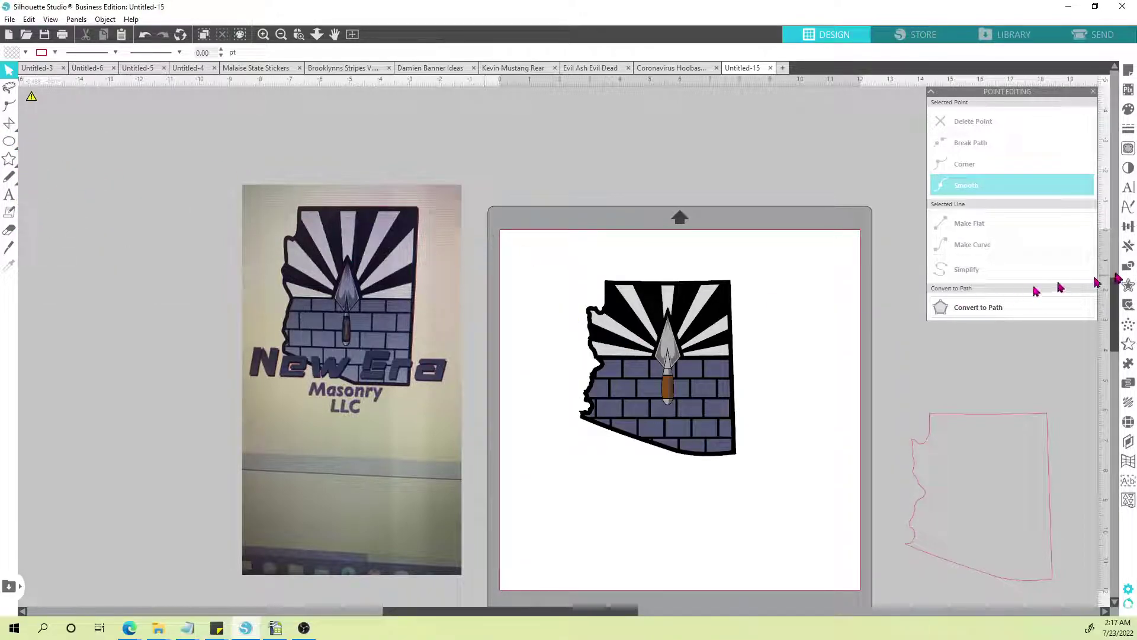
click(1128, 246)
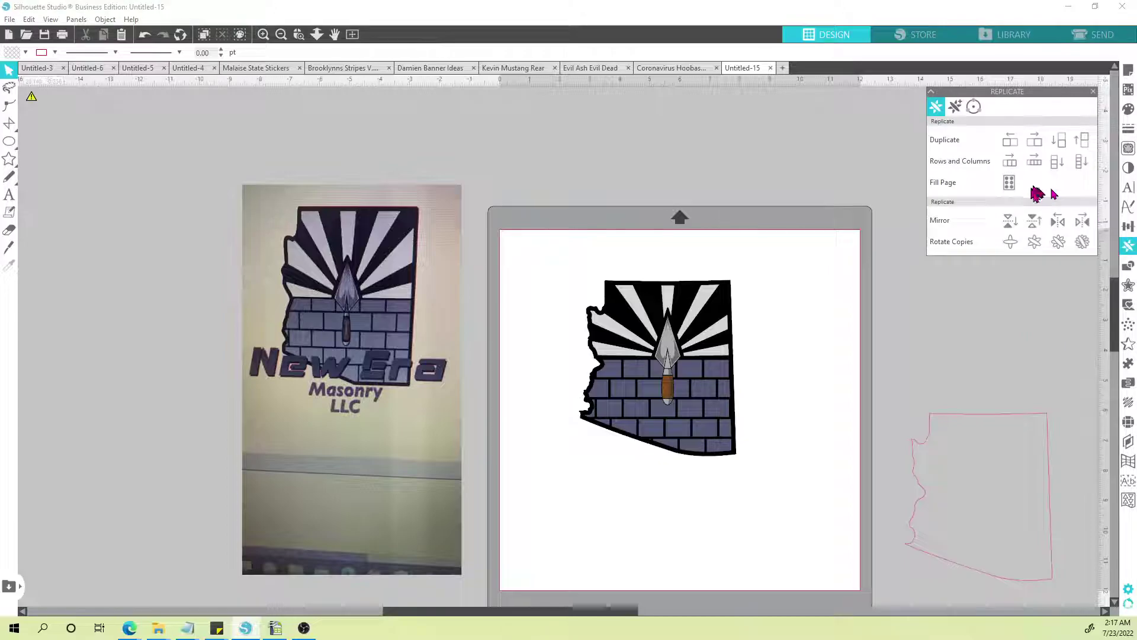
Step: Open the rotation settings and select a light grey sun ray shape to examine its rotation
click(1128, 231)
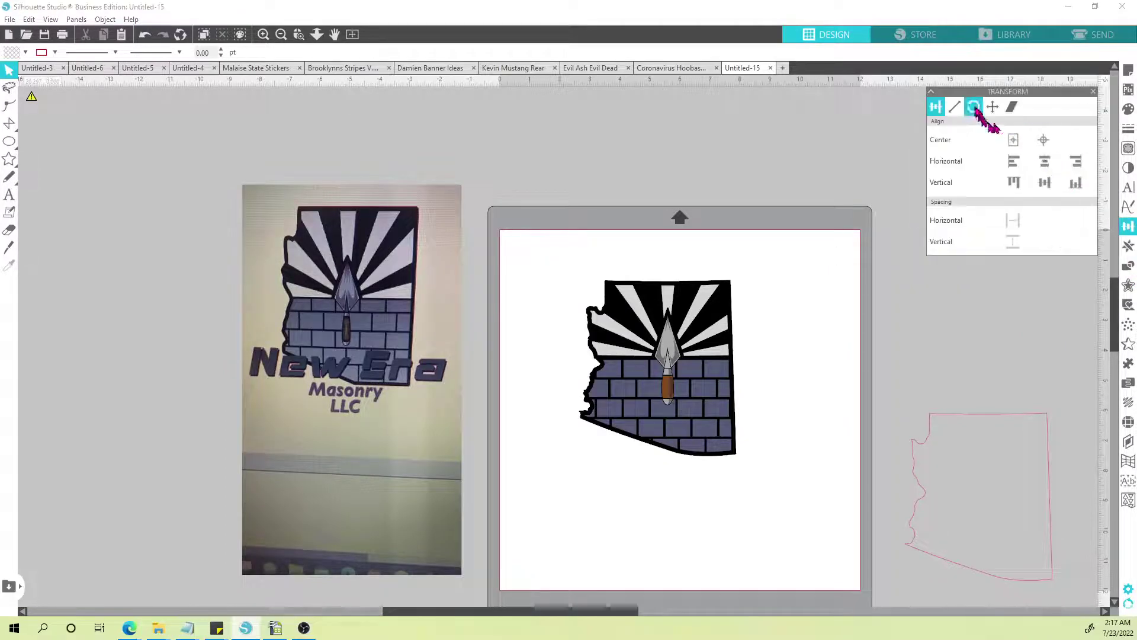
click(973, 108)
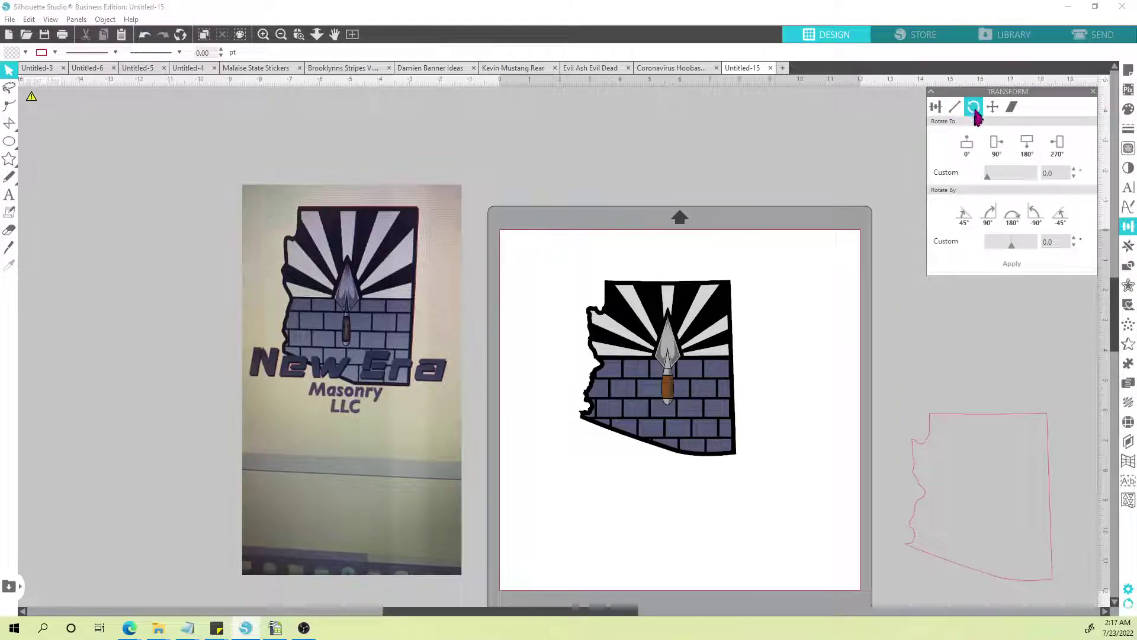
click(676, 299)
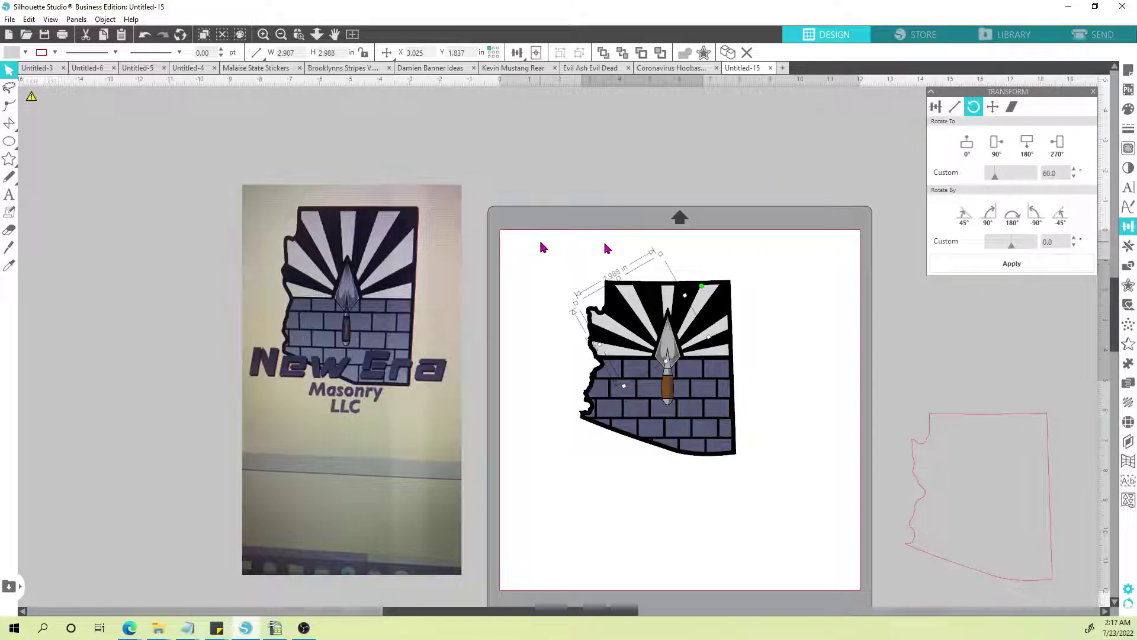
Step: Draw an arc spanning about 23° near the page's upper right corner, about 1.41 in wide and 0.41 in high
mouse_move(9, 123)
click(83, 124)
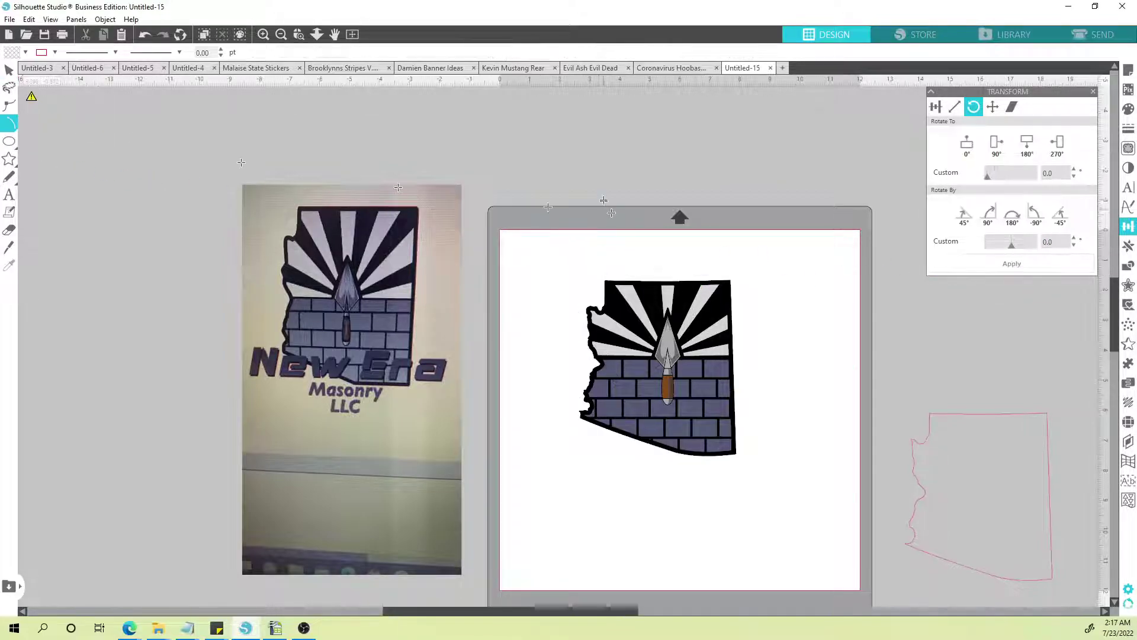
drag(808, 155, 860, 253)
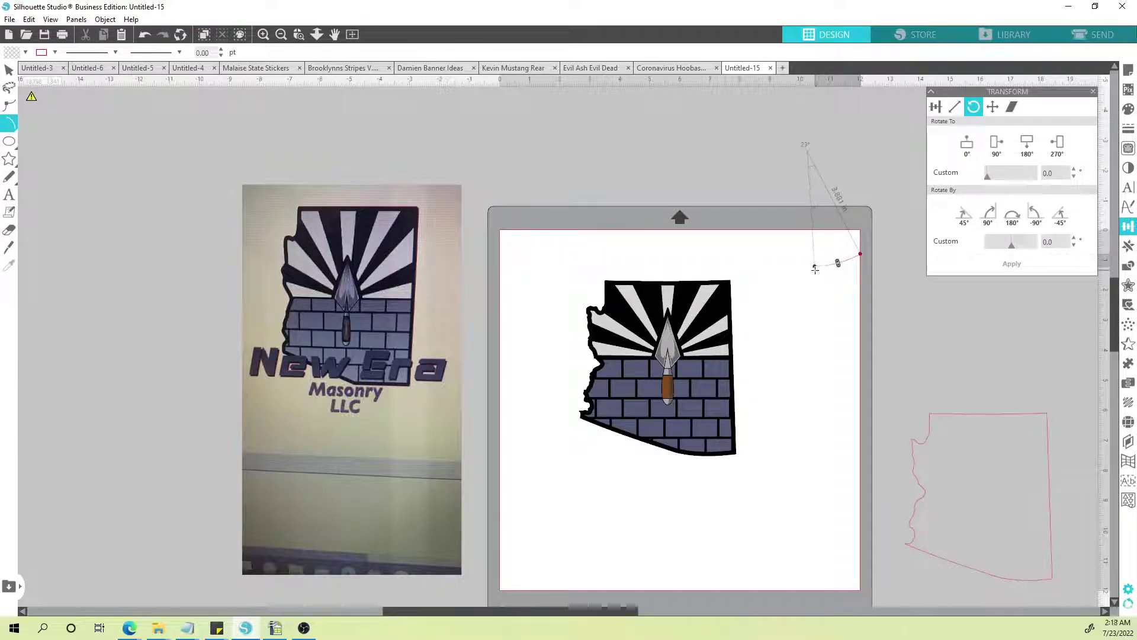
click(818, 270)
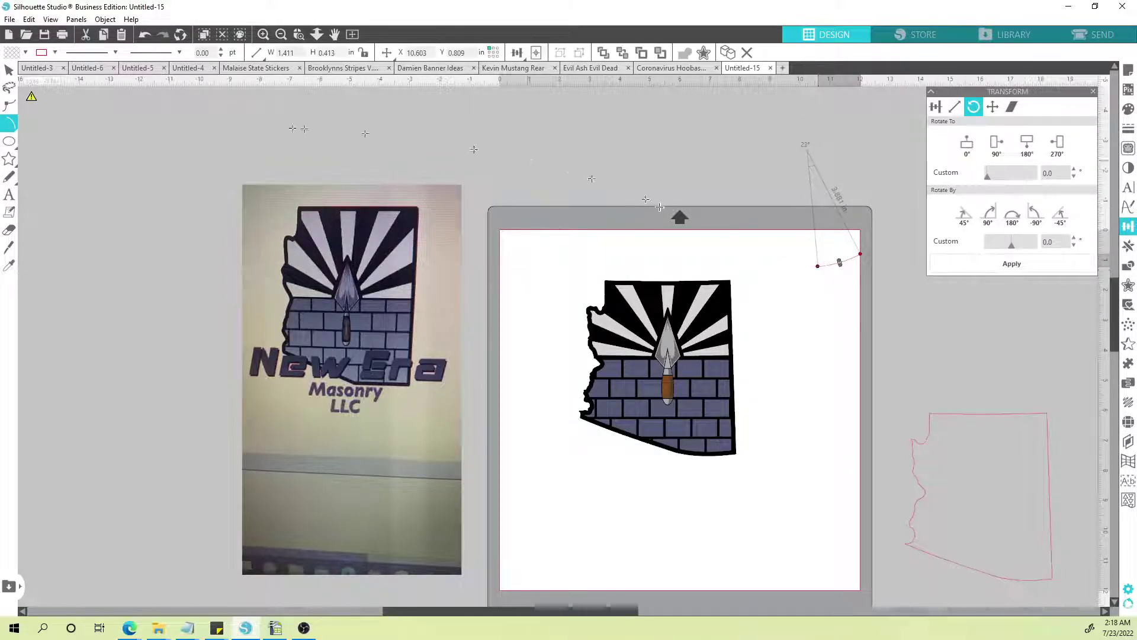
Step: Draw a narrow closed triangle about 2.13 by 4.18 in, joining the arc's two ends to a tip at its centre
click(9, 124)
click(44, 127)
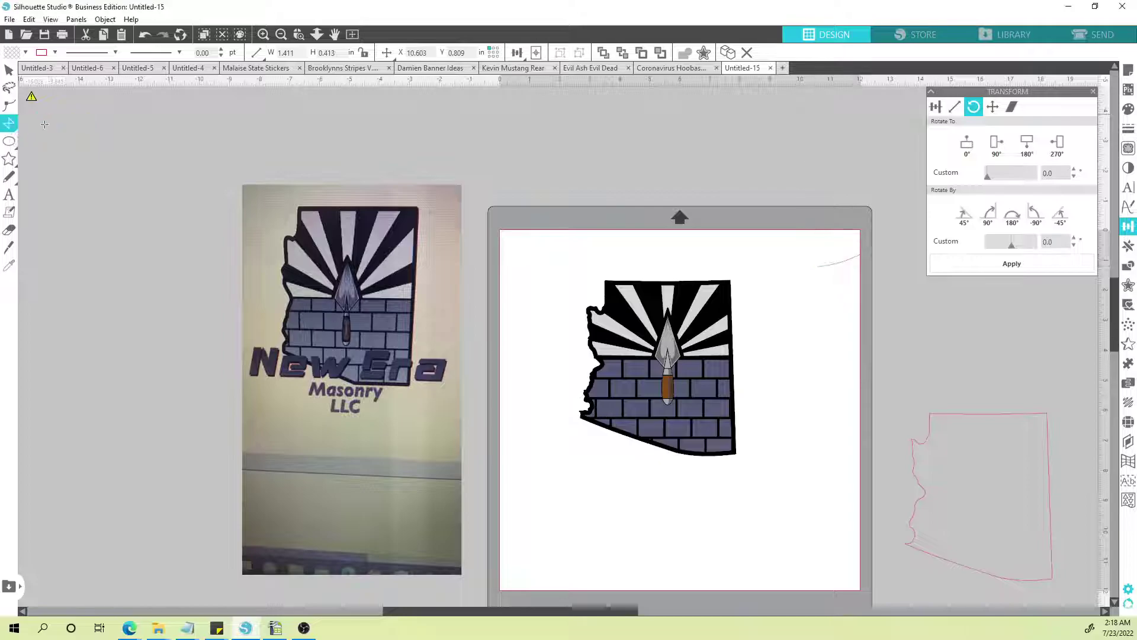
click(861, 252)
click(797, 141)
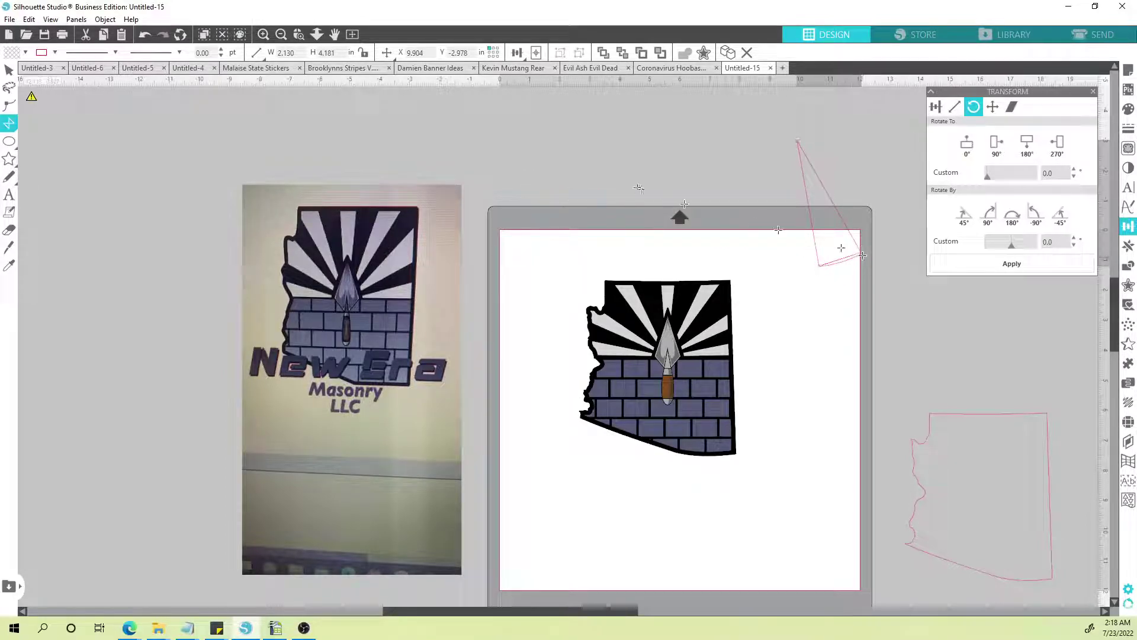
Step: Move the triangle away from the arc, duplicate it to the left and place the copy close beside the original
click(9, 69)
drag(825, 186, 751, 168)
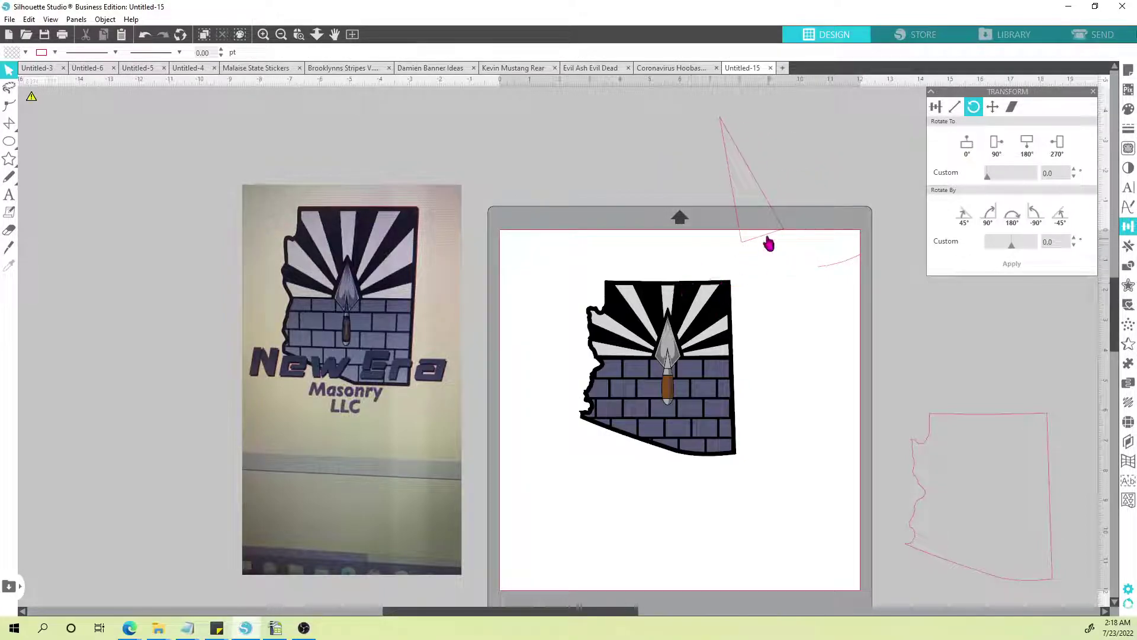
click(768, 237)
key(ctrl+Left)
drag(765, 240, 741, 226)
Step: Rotate the original triangle to about 339.3° and align its tip and long edge with the neighbouring copy
click(701, 114)
drag(849, 160, 853, 219)
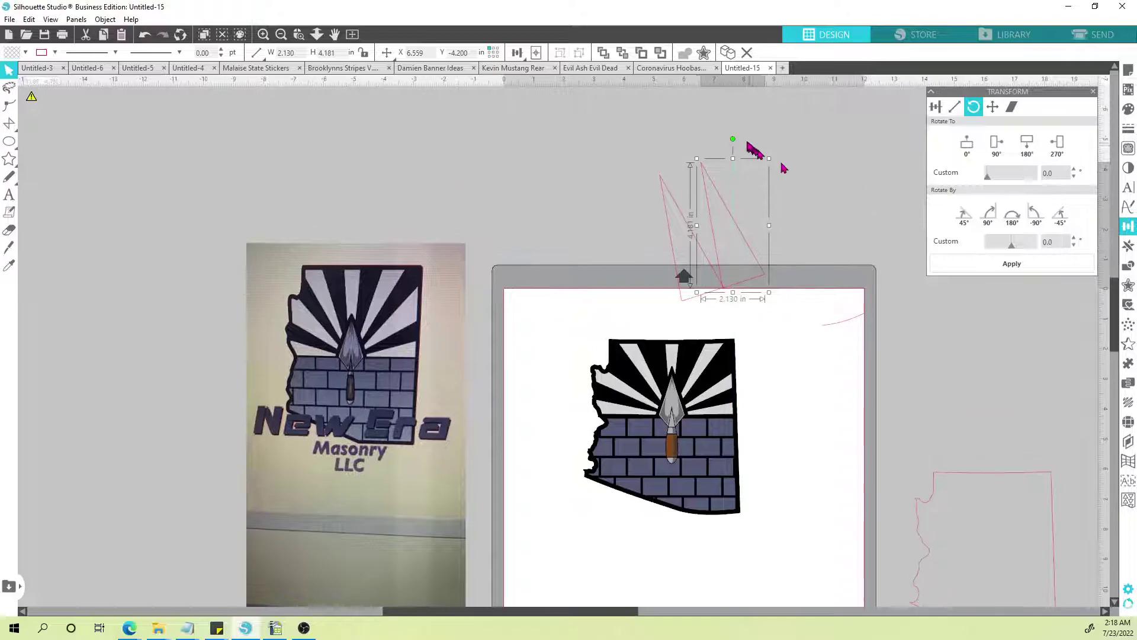
drag(734, 139, 703, 146)
drag(723, 222, 701, 213)
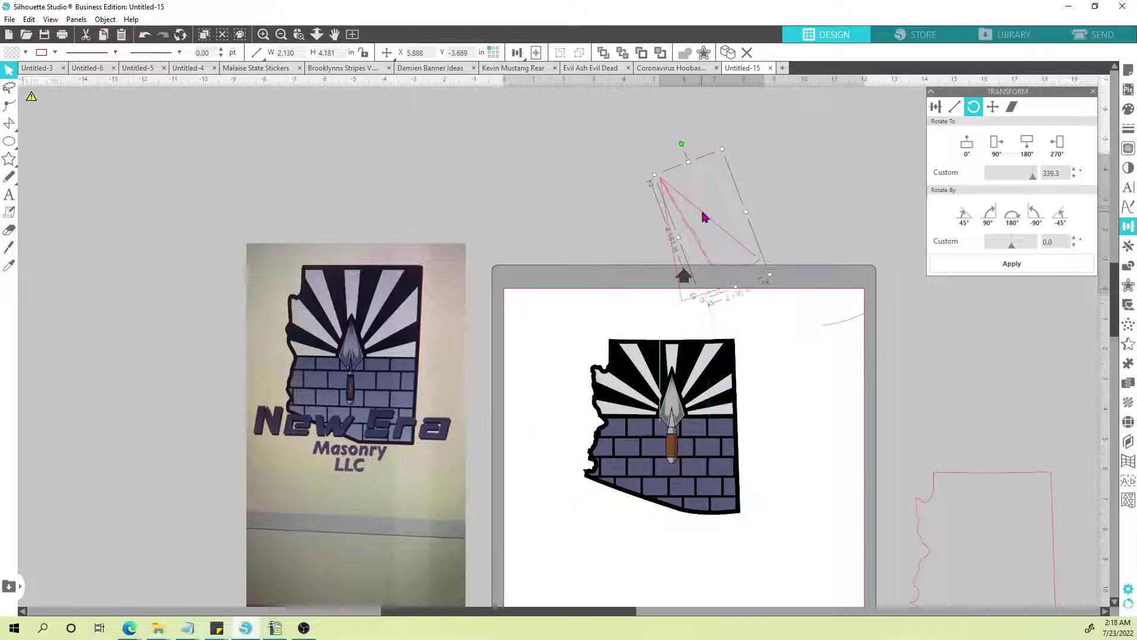
Step: Duplicate the unrotated triangle, rotate the copy farther and fit it as the third ray sharing the same tip
click(681, 294)
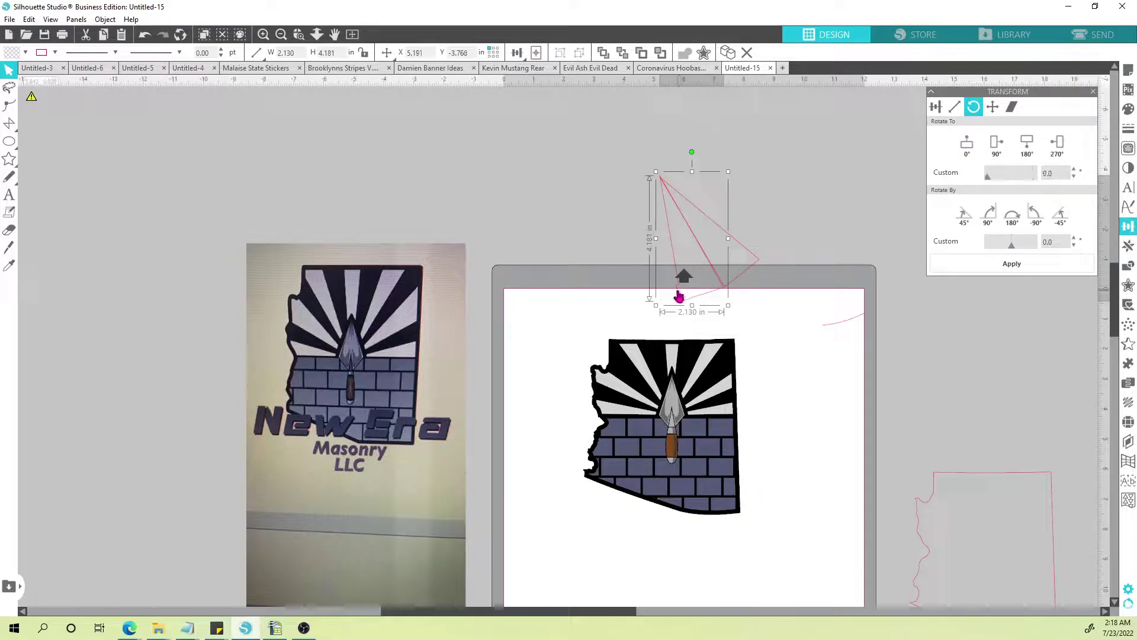
key(ctrl+Up)
drag(711, 164, 788, 249)
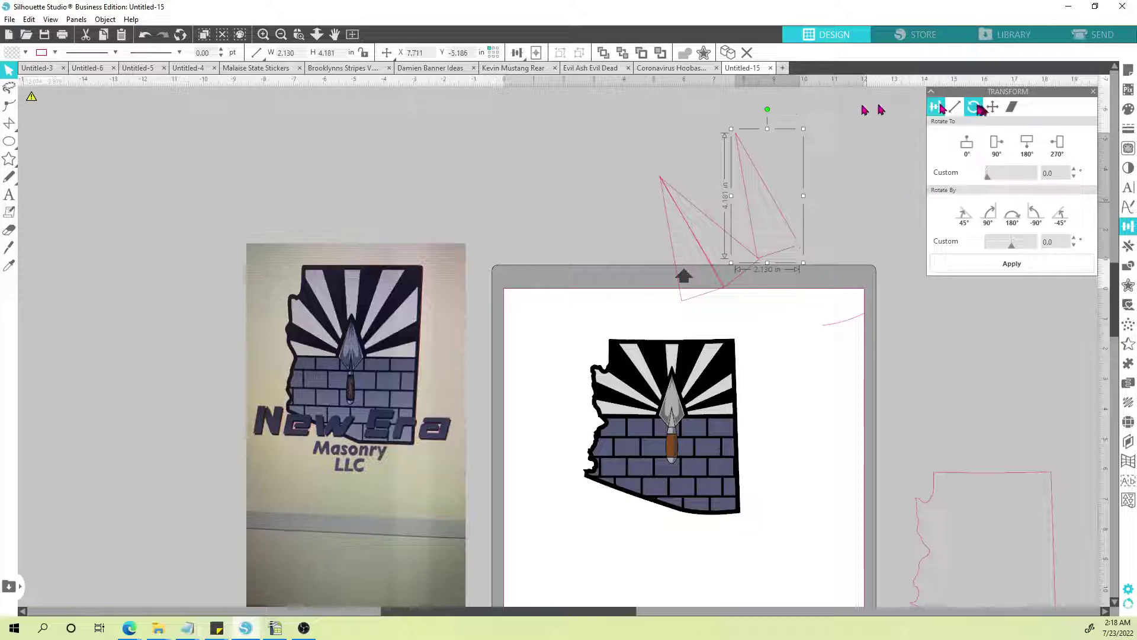
drag(767, 109, 712, 138)
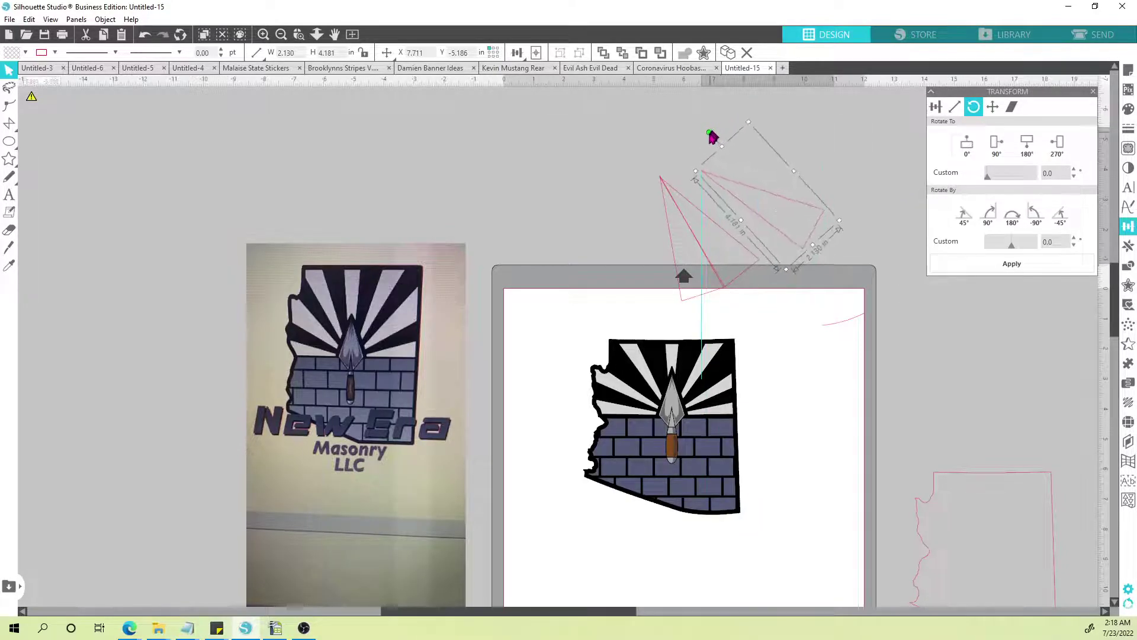
drag(774, 197, 729, 210)
drag(665, 145, 681, 155)
drag(723, 207, 726, 203)
Step: Move the middle triangle out of the fan to leave a gap between rays, and shift the arc off the page's upper right corner
drag(739, 277, 1006, 385)
click(681, 309)
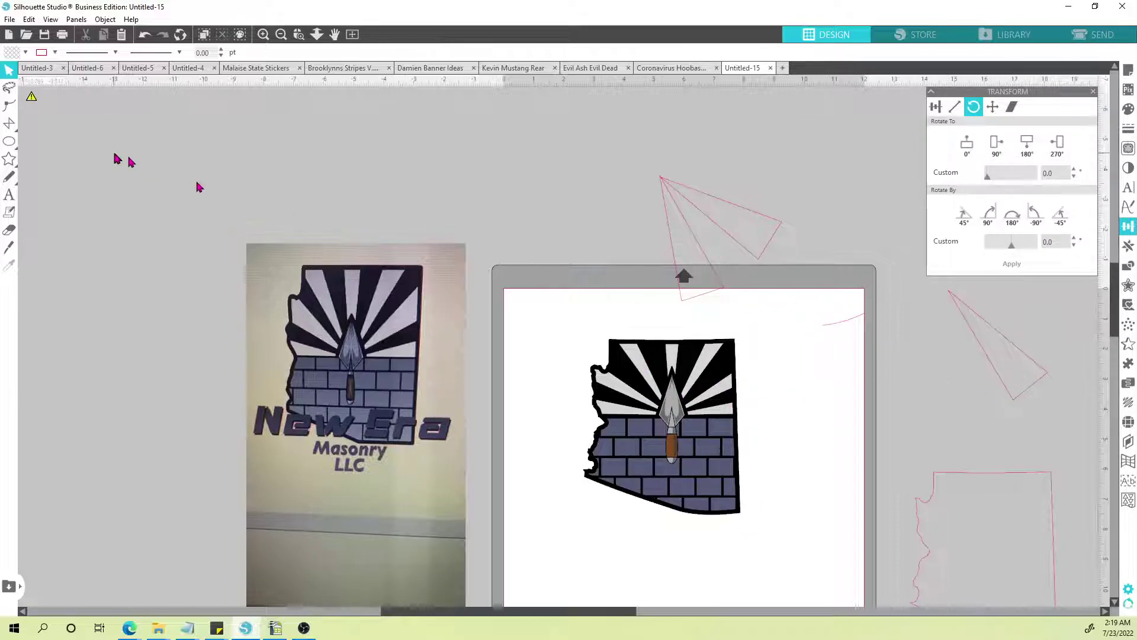
click(9, 124)
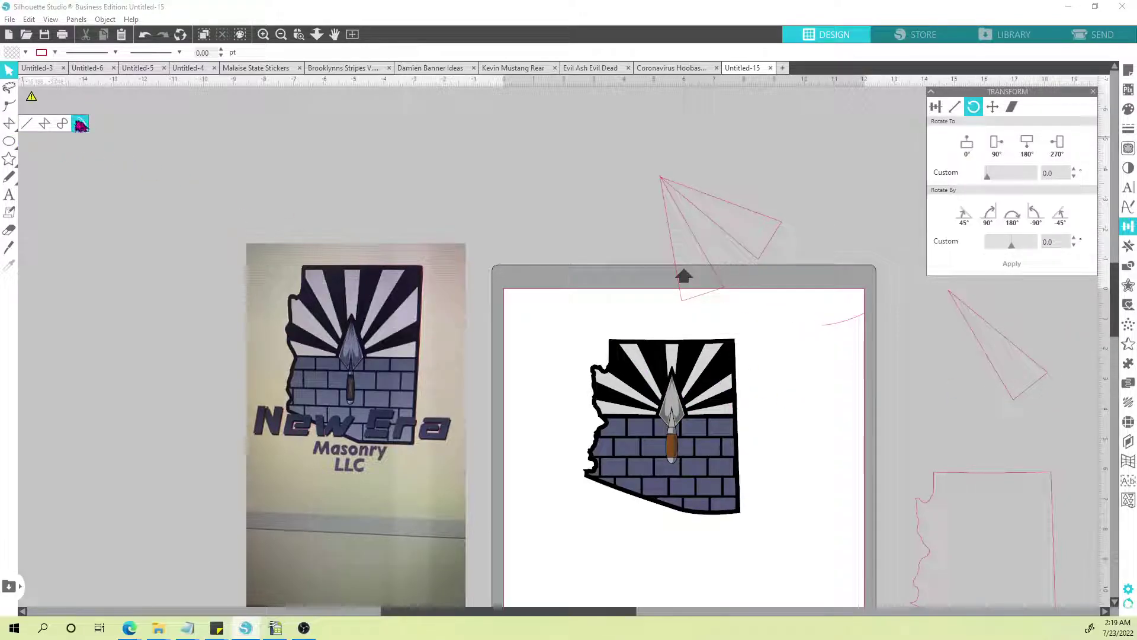
drag(835, 323, 851, 128)
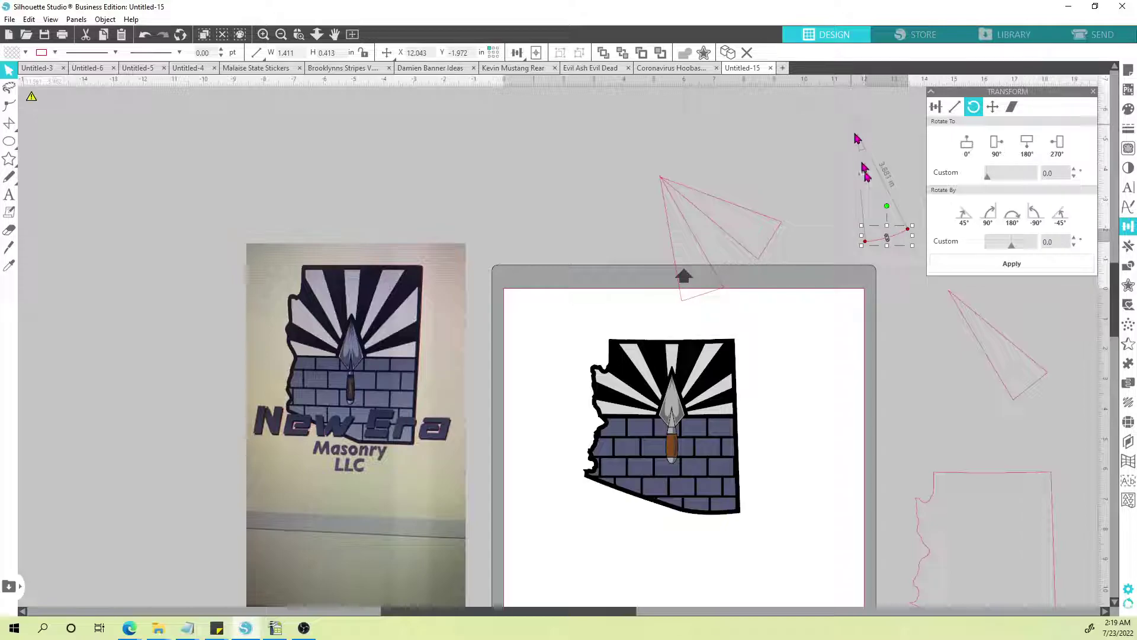